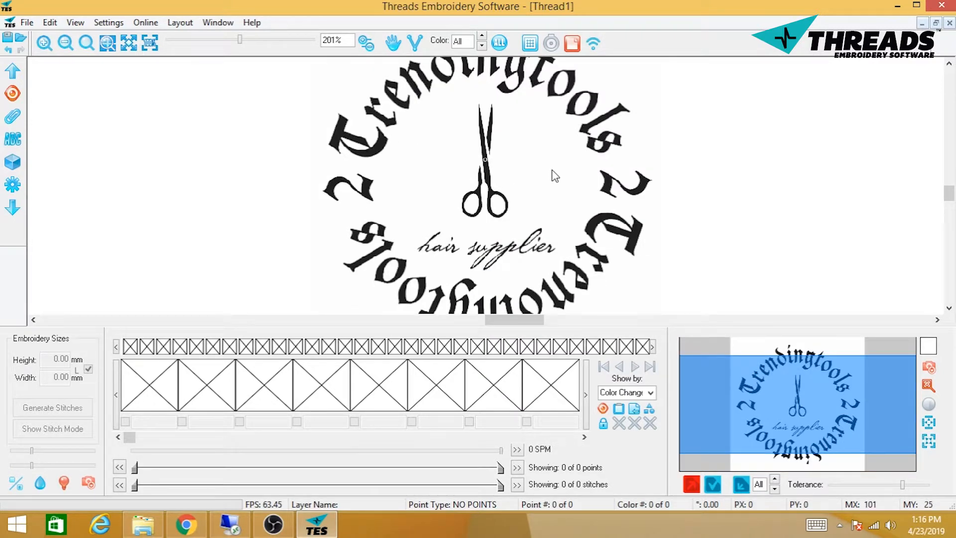
- Switch to the full-screen workspace and examine the scissors artwork in the middle of the logo up close
key("Tab")
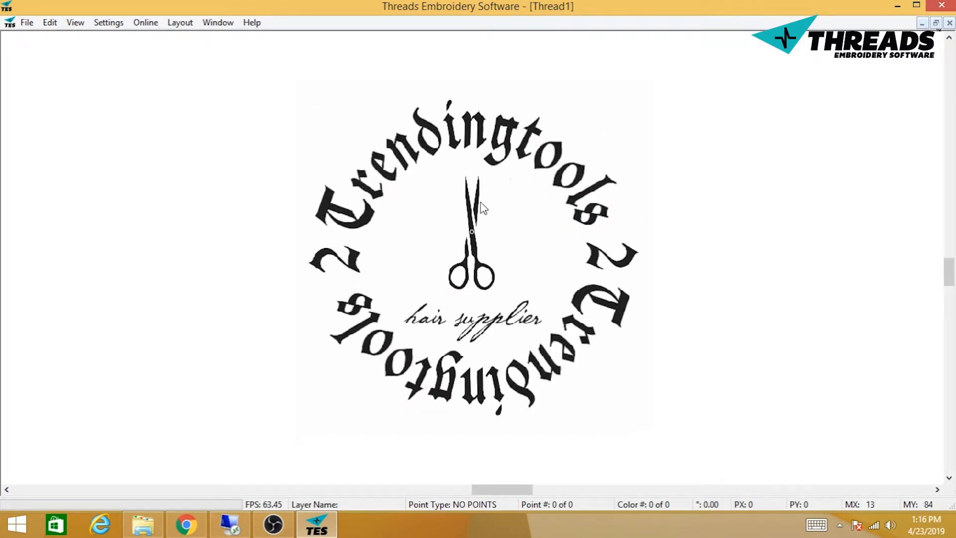
scroll(463, 199, "up", 2)
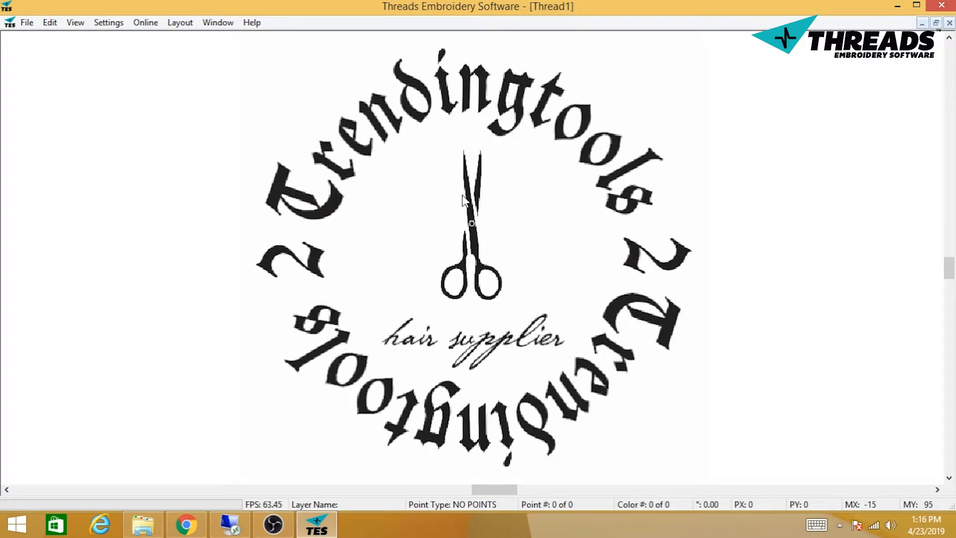
scroll(463, 199, "up", 2)
scroll(463, 199, "up", 2)
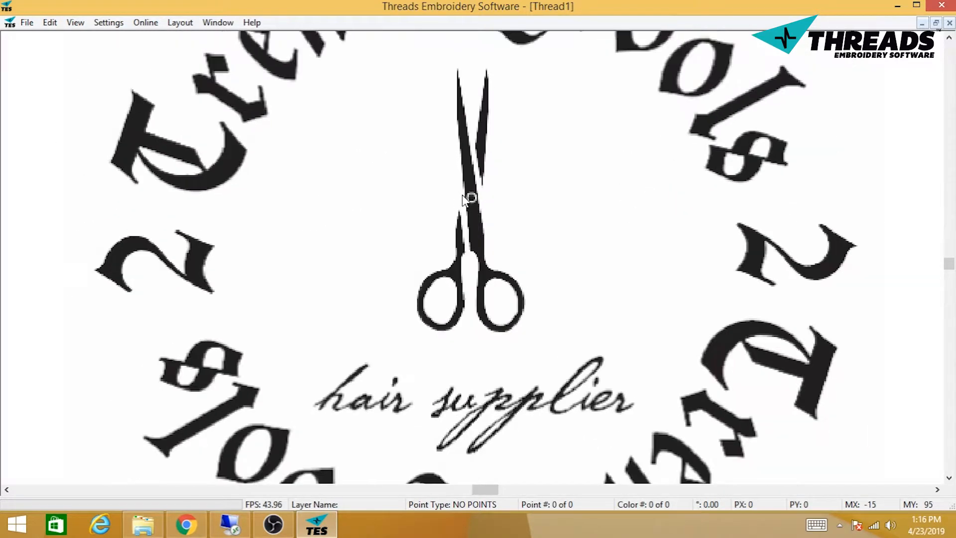
scroll(463, 197, "up", 3)
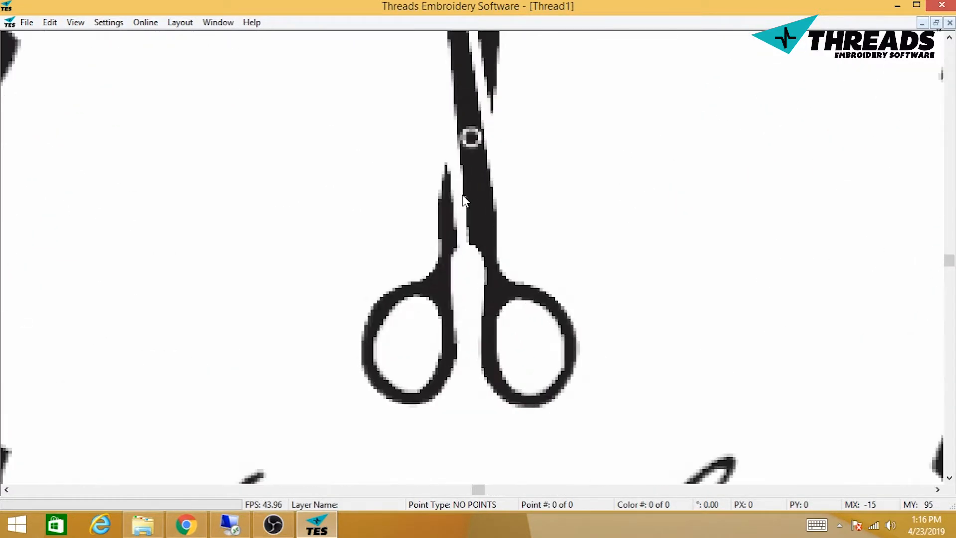
scroll(462, 196, "up", 2)
scroll(462, 195, "down", 4)
scroll(462, 196, "down", 3)
scroll(462, 195, "up", 1)
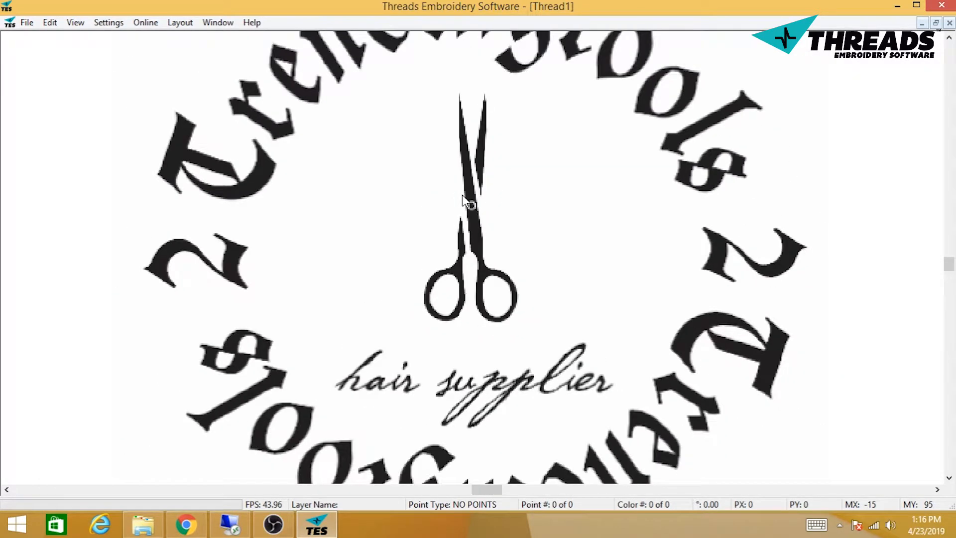
scroll(462, 196, "down", 2)
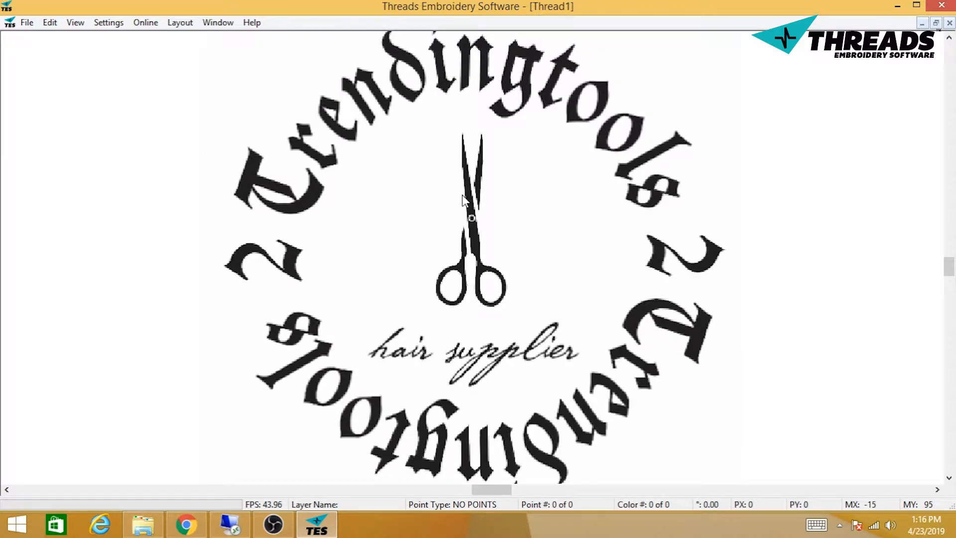
scroll(462, 195, "up", 3)
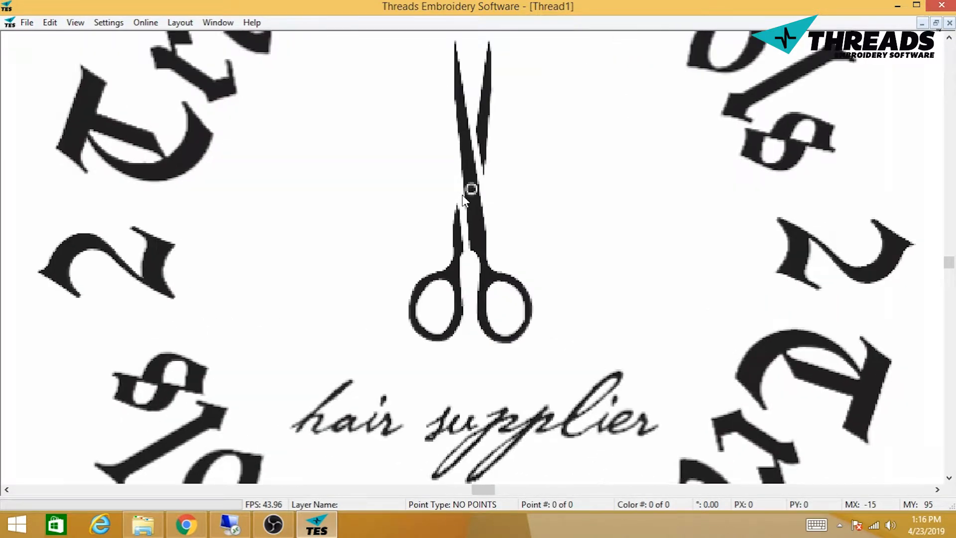
left_click_drag(462, 195, 507, 245)
scroll(449, 258, "up", 2)
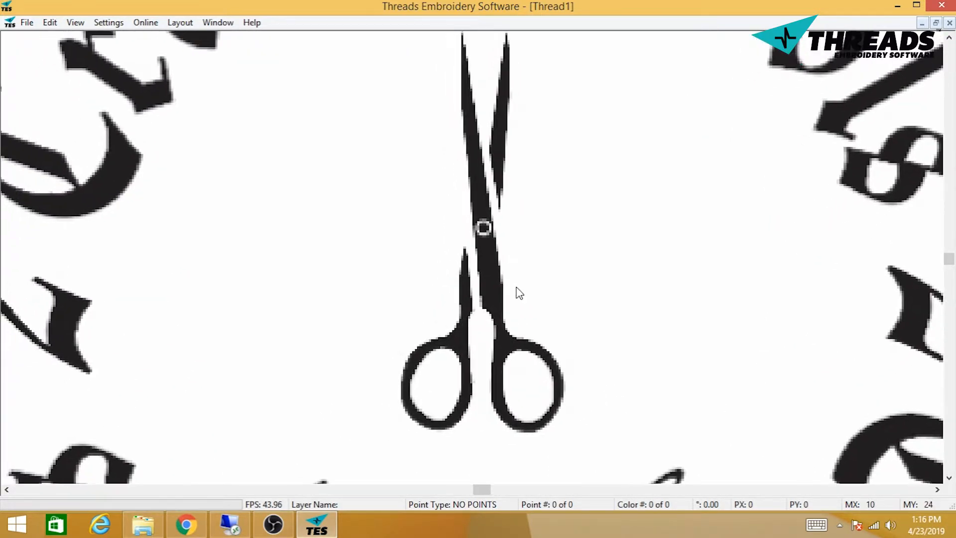
- Start a Normal run with a few closely spaced points where the scissors' left finger ring meets its shank
right_click(543, 301)
mouse_move(558, 305)
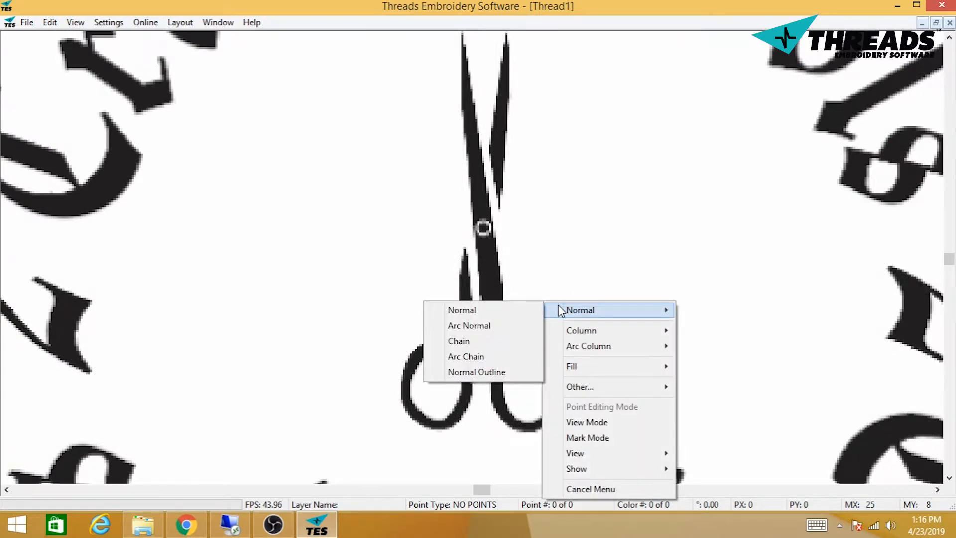
left_click(521, 310)
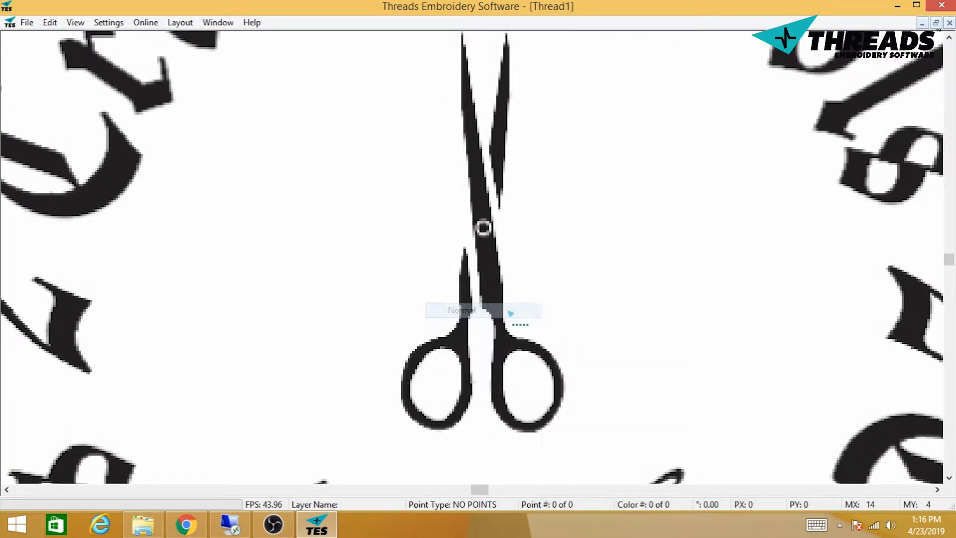
left_click(461, 342)
left_click(455, 341)
left_click(459, 341)
left_click(456, 338)
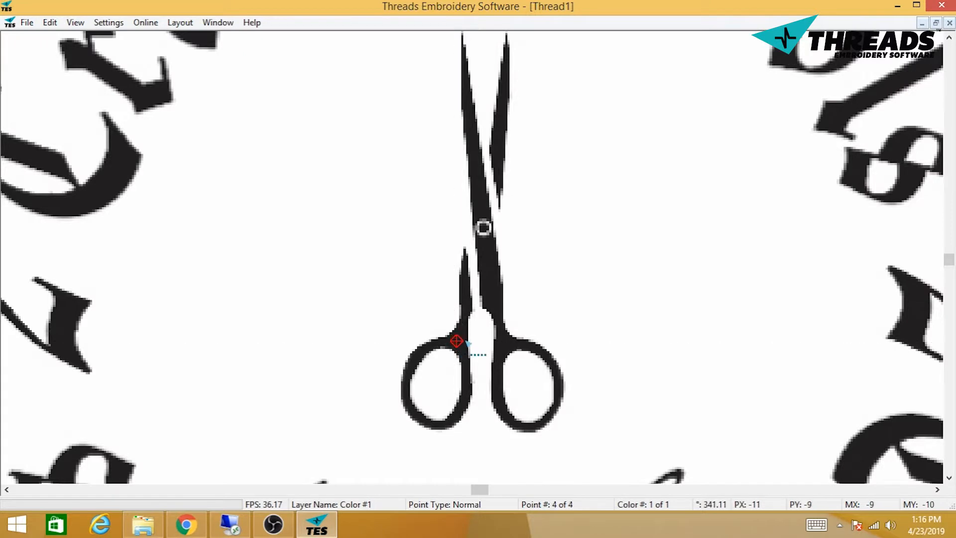
- Continue the Normal run down the inner side of the left finger ring and around its lower curve
left_click(464, 340)
left_click(463, 351)
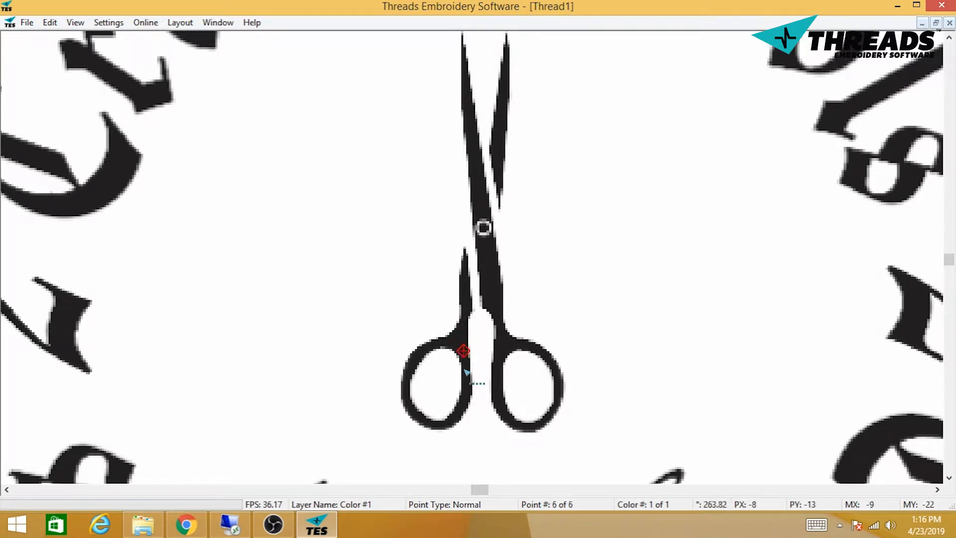
left_click(468, 381)
left_click(467, 398)
left_click(460, 414)
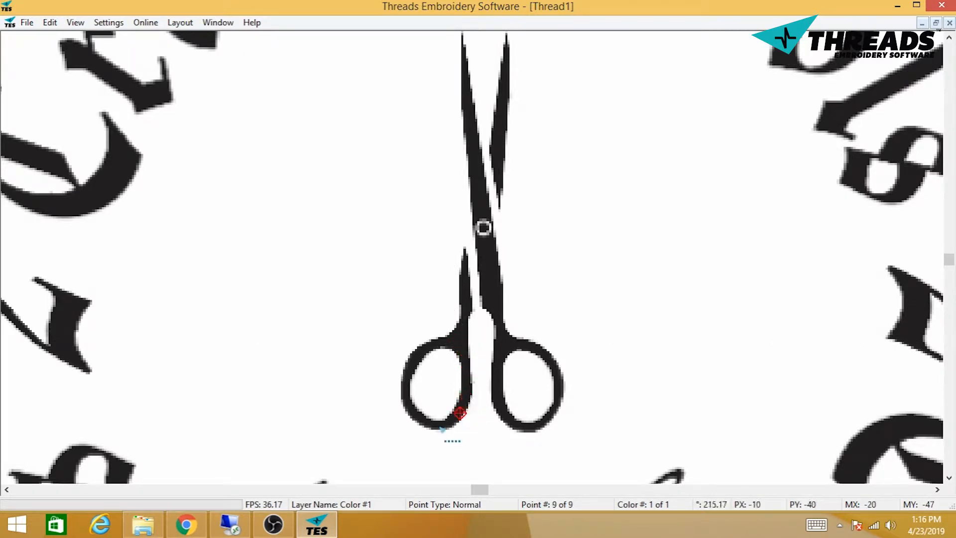
left_click(440, 428)
left_click(418, 418)
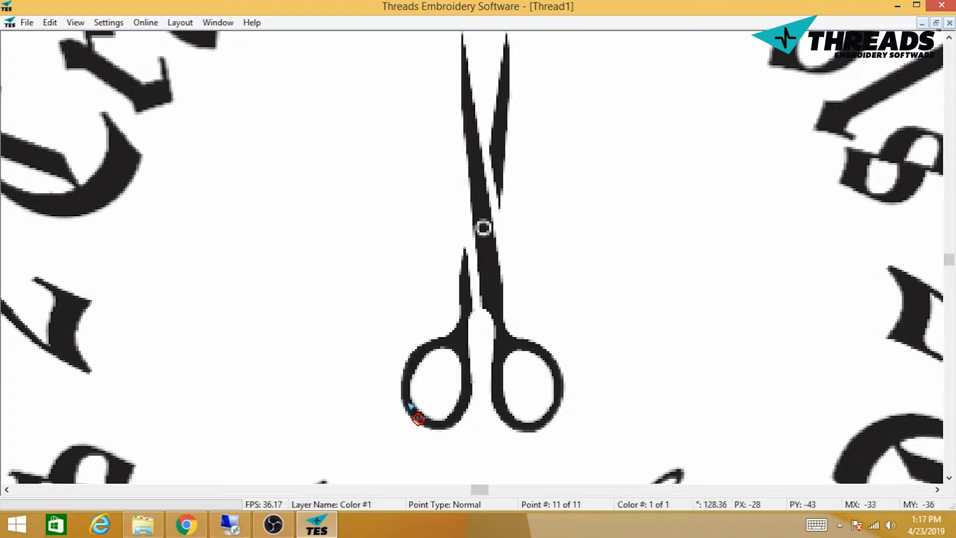
- Bring the Normal run up the outer side of the left finger ring and back to its starting junction
left_click(408, 400)
left_click(405, 388)
left_click(406, 376)
left_click(425, 350)
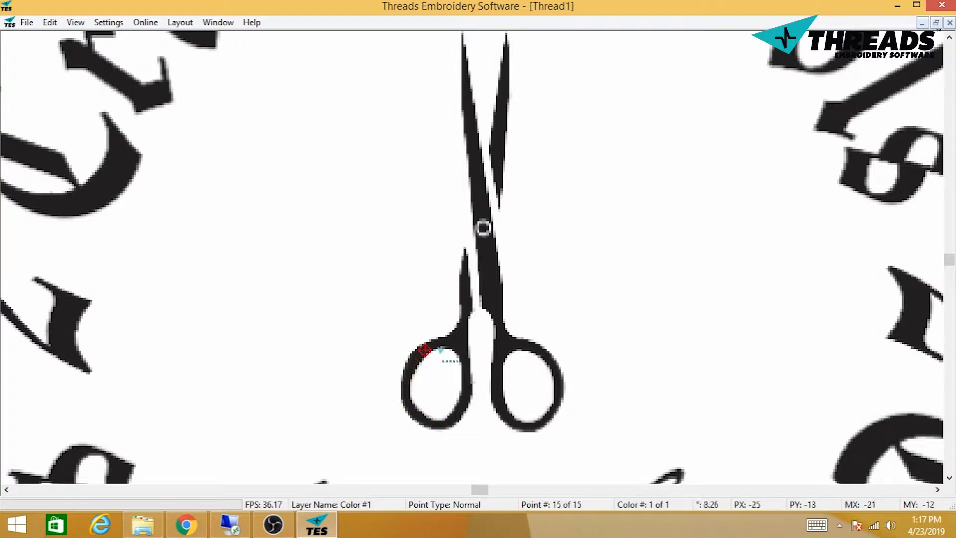
left_click(438, 345)
left_click(451, 341)
left_click(460, 339)
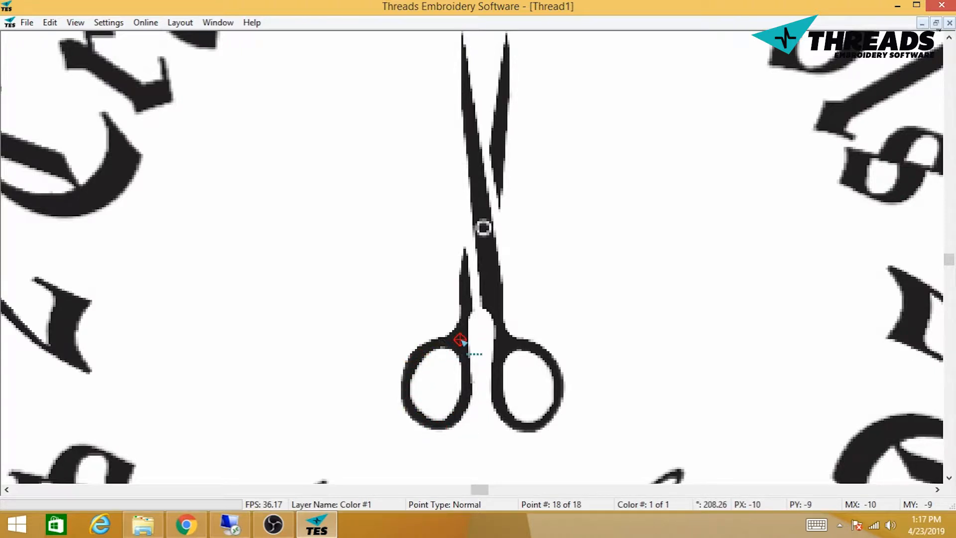
- Turn on the Show Inverted display option for the digitized points
right_click(461, 340)
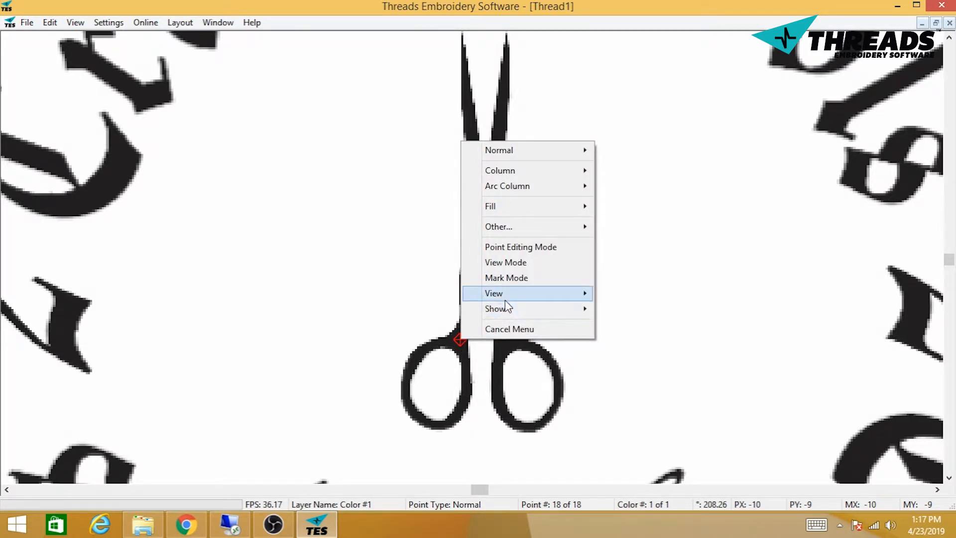
mouse_move(505, 300)
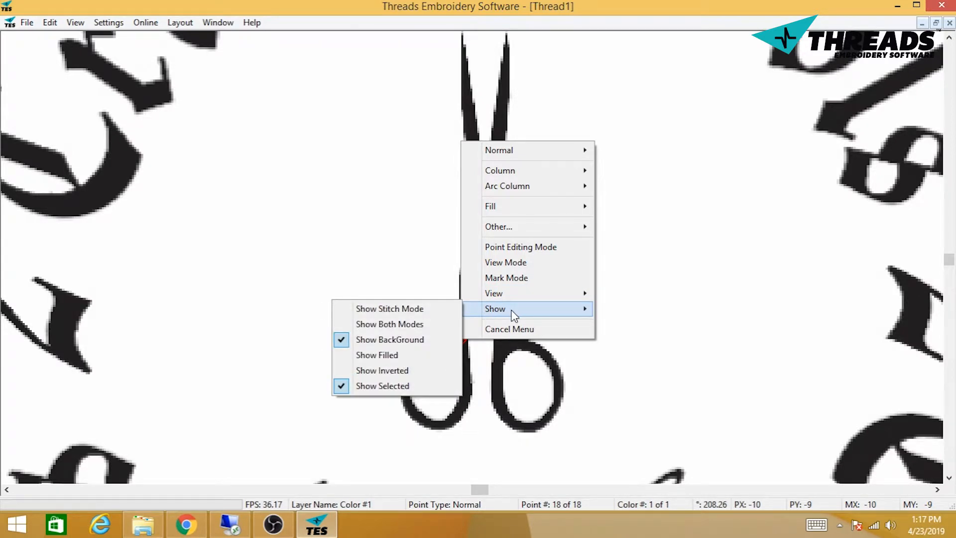
left_click(413, 371)
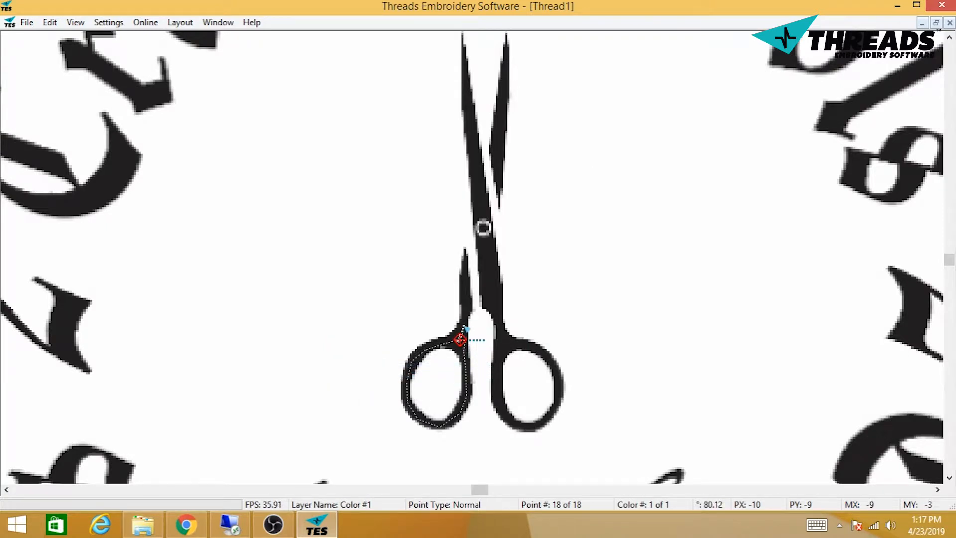
- Run Normal points up the short shank above the left finger ring and back down to the junction
left_click(463, 318)
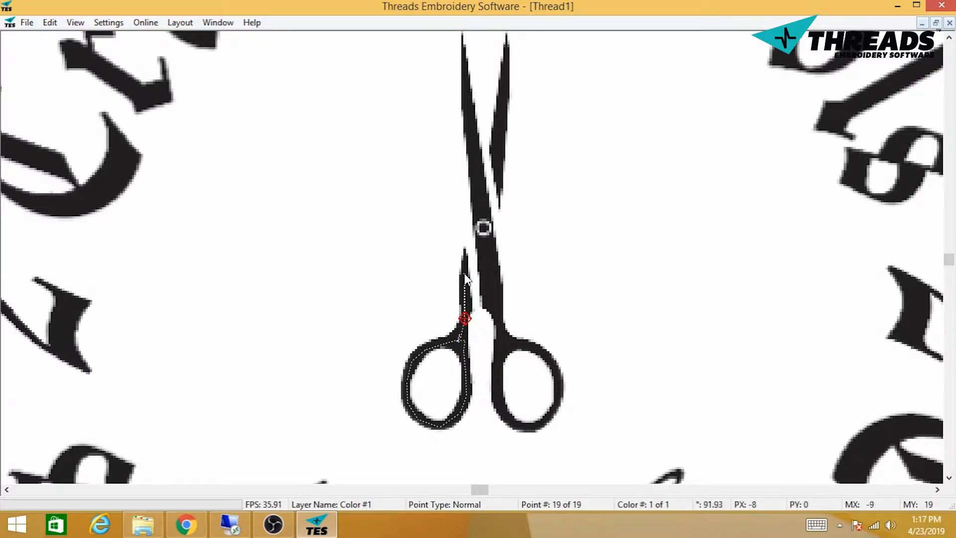
left_click(464, 273)
left_click(464, 332)
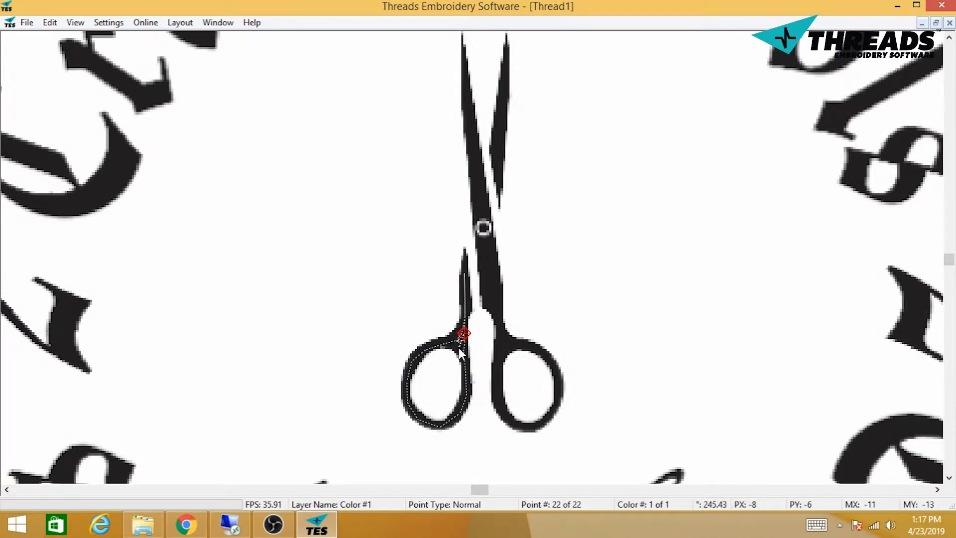
- Switch to Arc Column and place the first point pairs across the junction of the shank and left finger ring
right_click(458, 348)
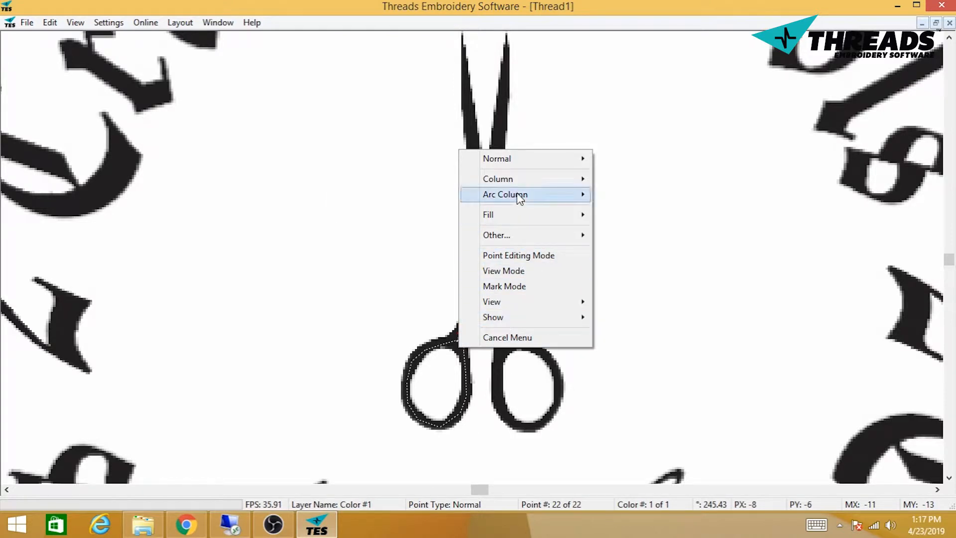
mouse_move(492, 197)
left_click(432, 198)
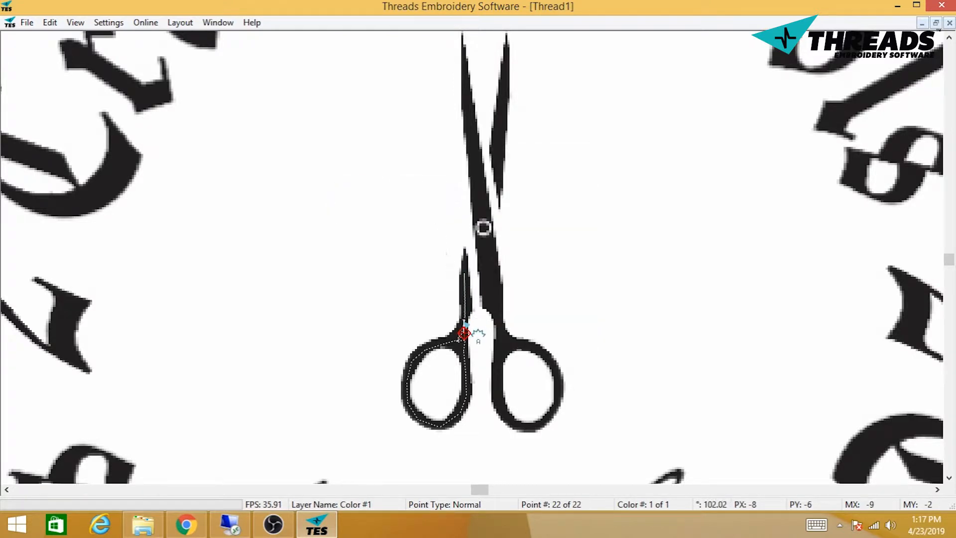
left_click(458, 324)
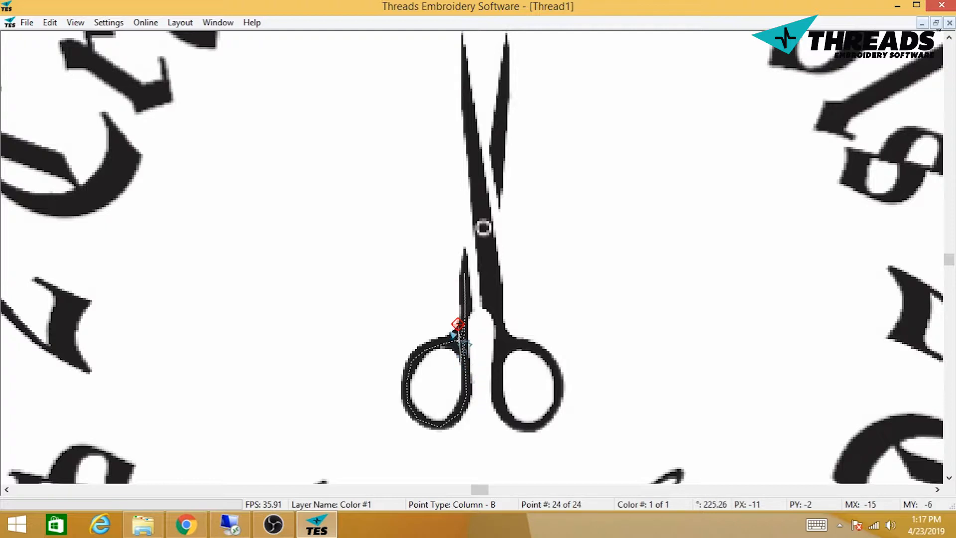
left_click(450, 332)
left_click(451, 352)
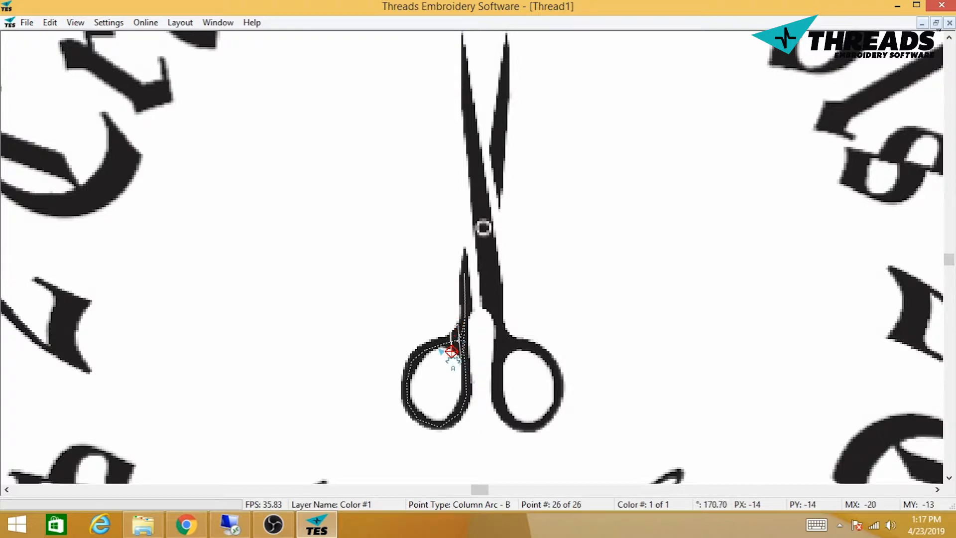
- Extend the arc column over the left finger ring's upper curve to its outermost edge, placing points on both sides
left_click(438, 348)
left_click(434, 338)
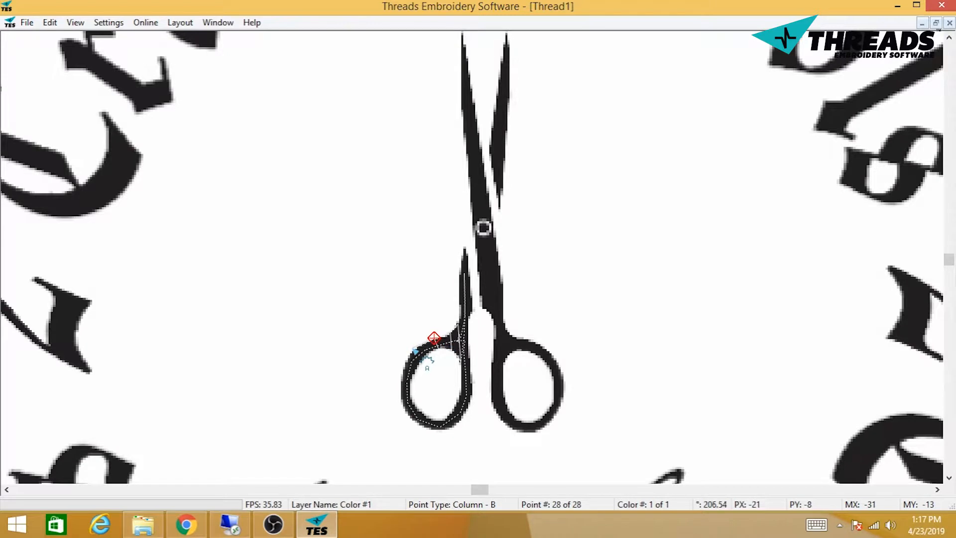
left_click(412, 350)
left_click(423, 361)
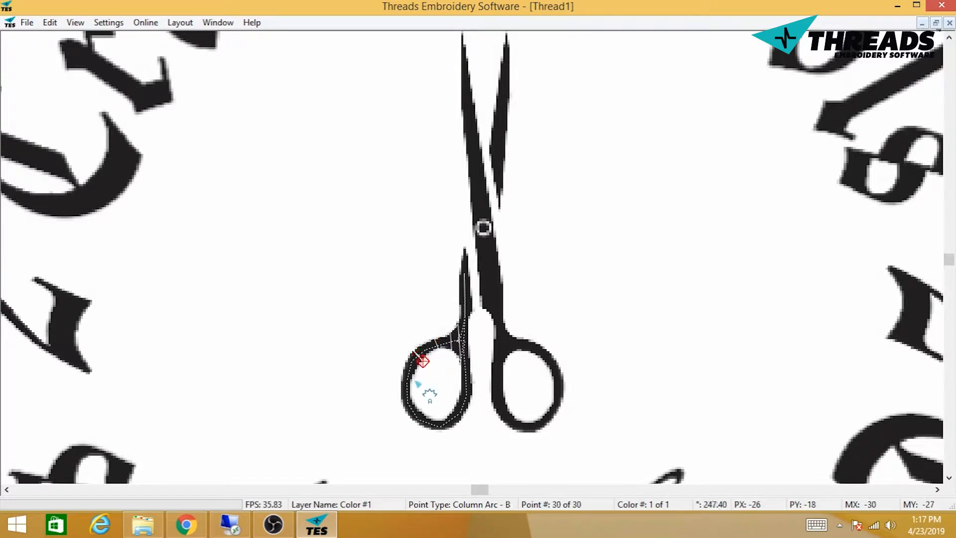
left_click(413, 384)
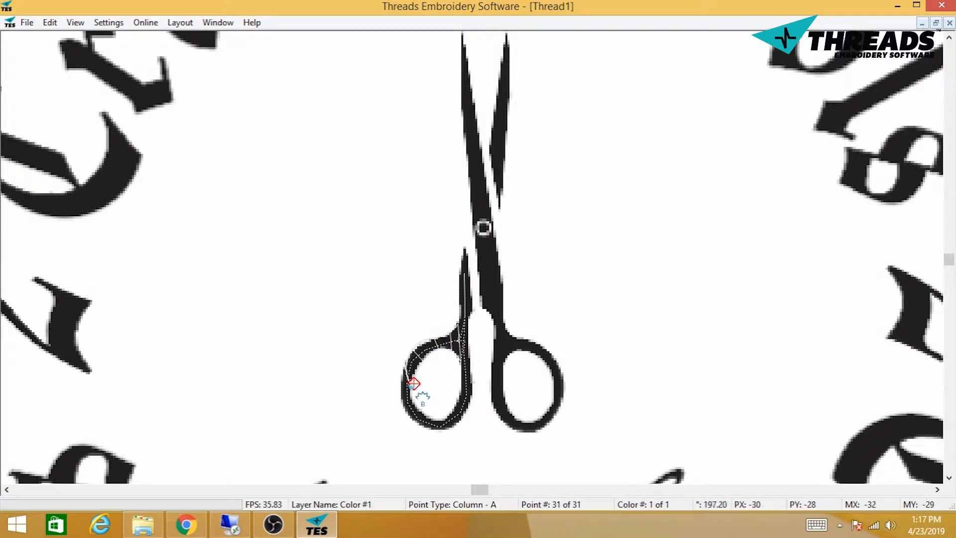
left_click(401, 382)
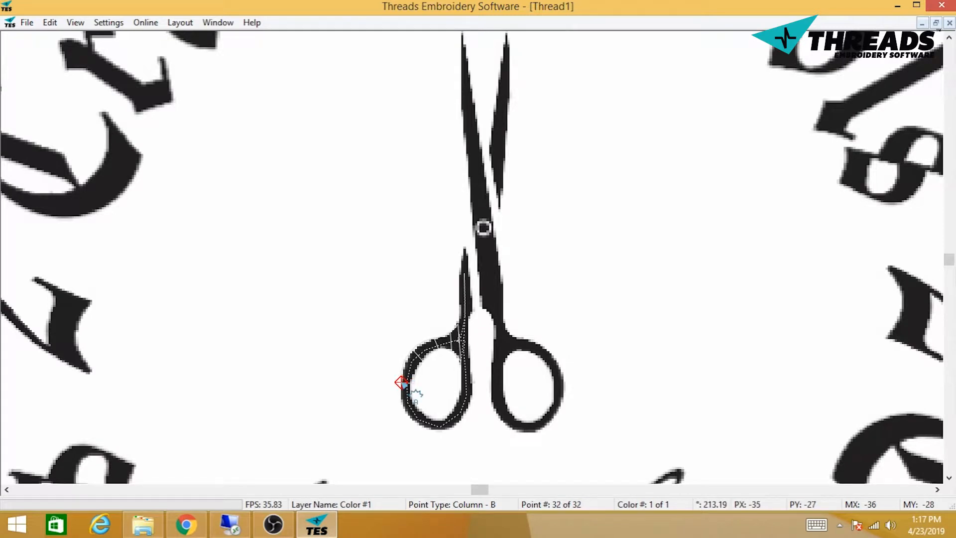
- Set the color of the Color #1 layer to pure red (255, 0, 0)
key("Tab")
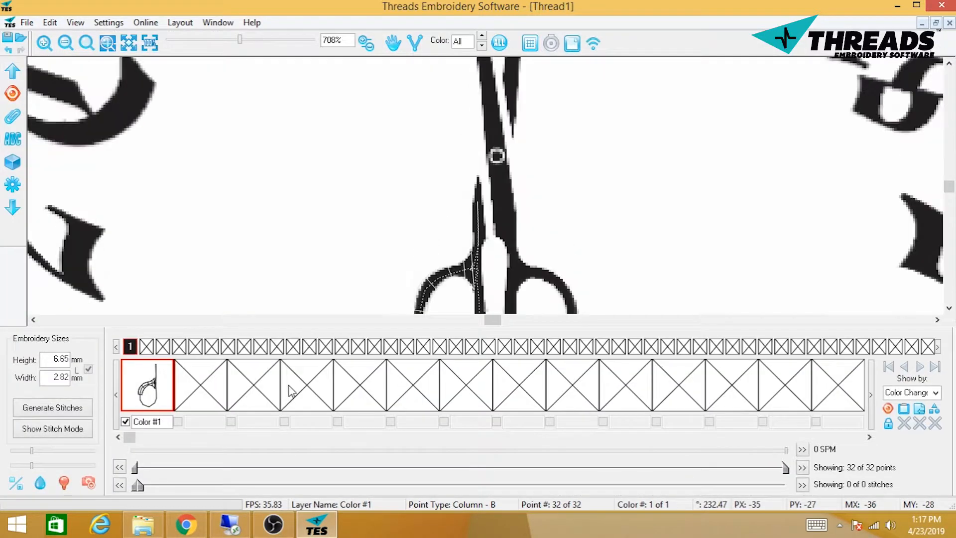
double_click(137, 360)
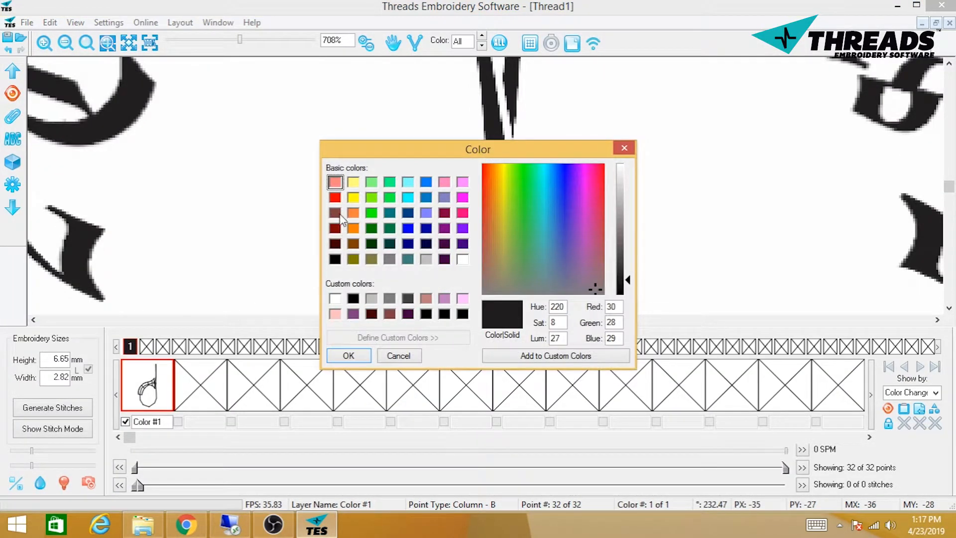
left_click(335, 197)
left_click(409, 228)
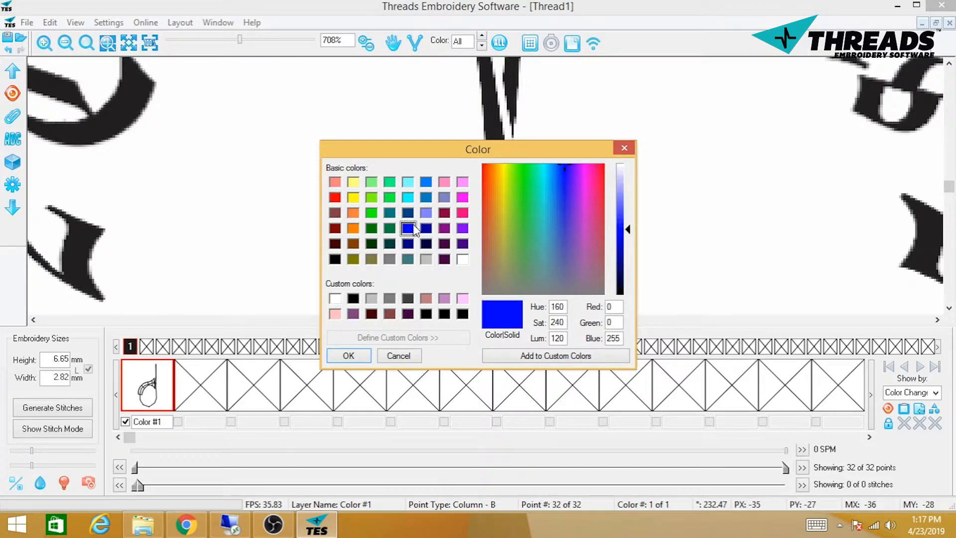
left_click(335, 198)
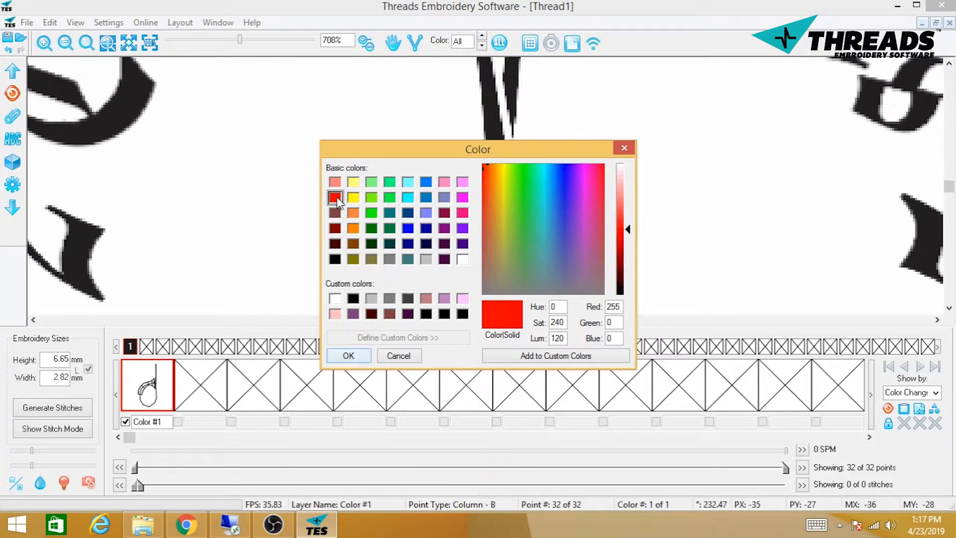
left_click(349, 356)
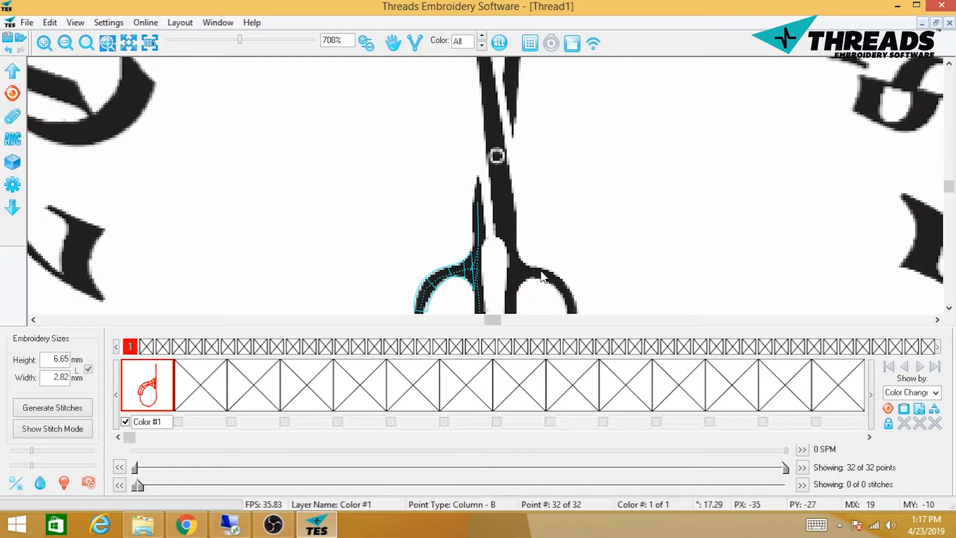
- Continue the arc column down the outer side of the left finger ring and around its bottom curve, placing points on both edges
key("Tab")
right_click(403, 383)
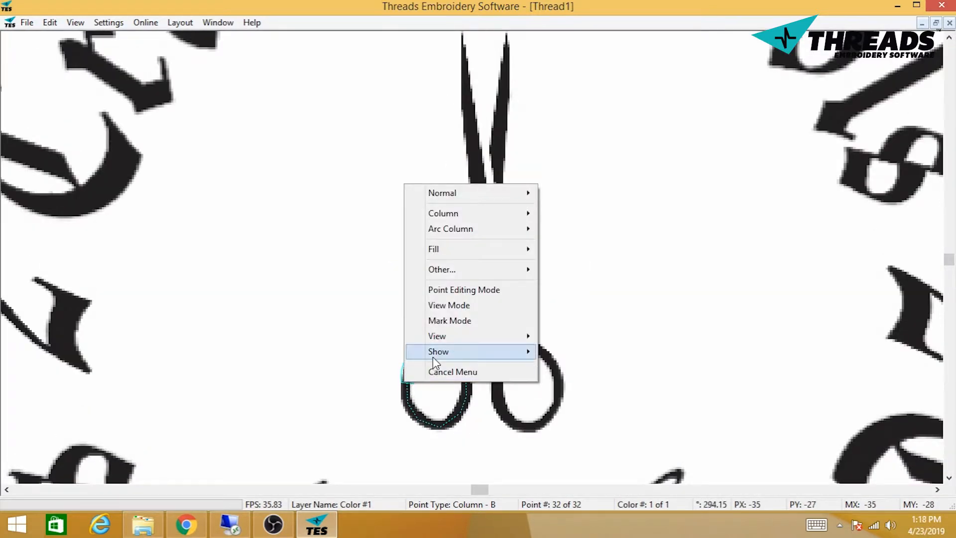
mouse_move(452, 233)
left_click(351, 229)
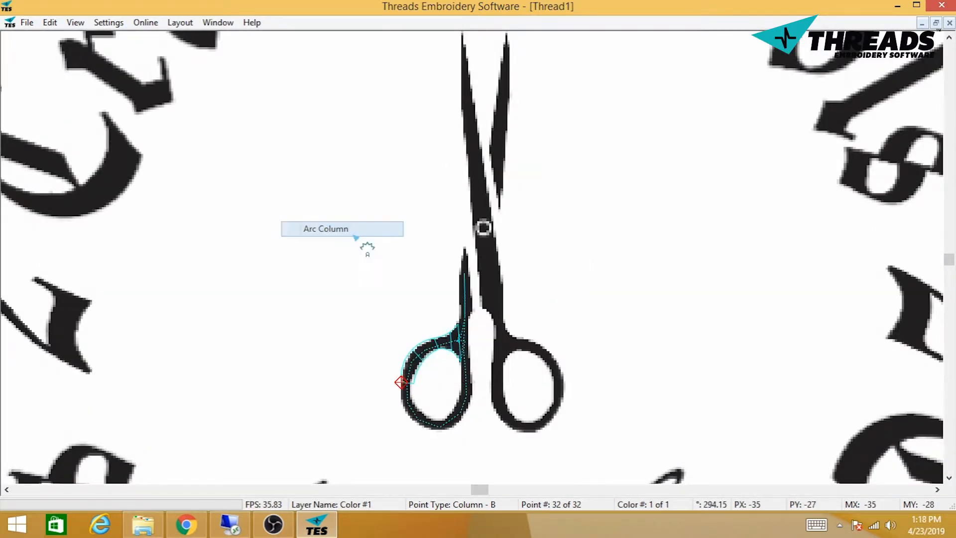
left_click(402, 404)
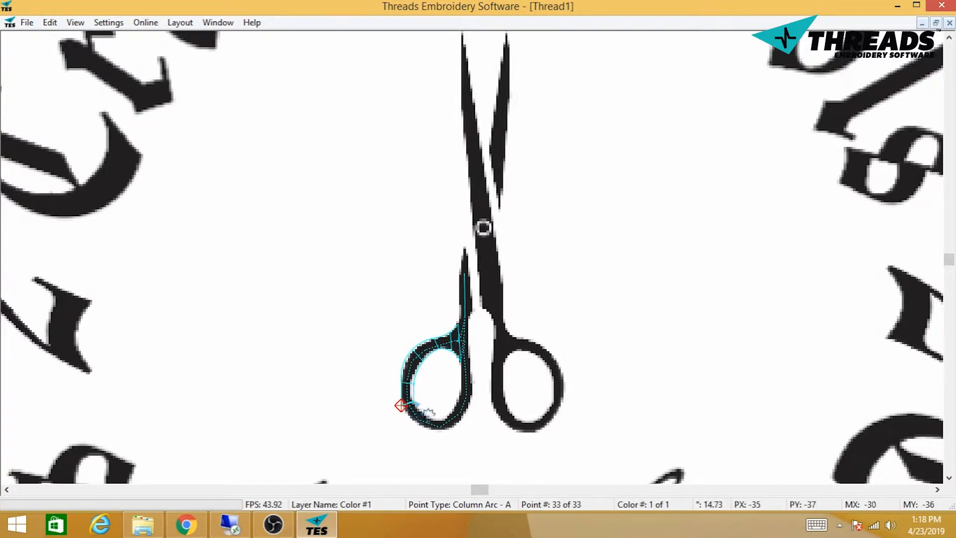
left_click(413, 400)
left_click(428, 415)
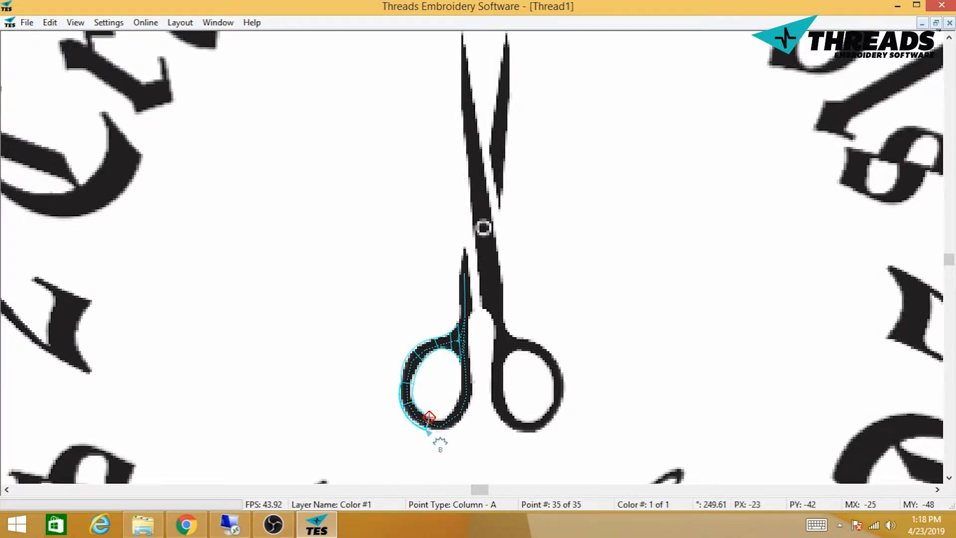
left_click(426, 429)
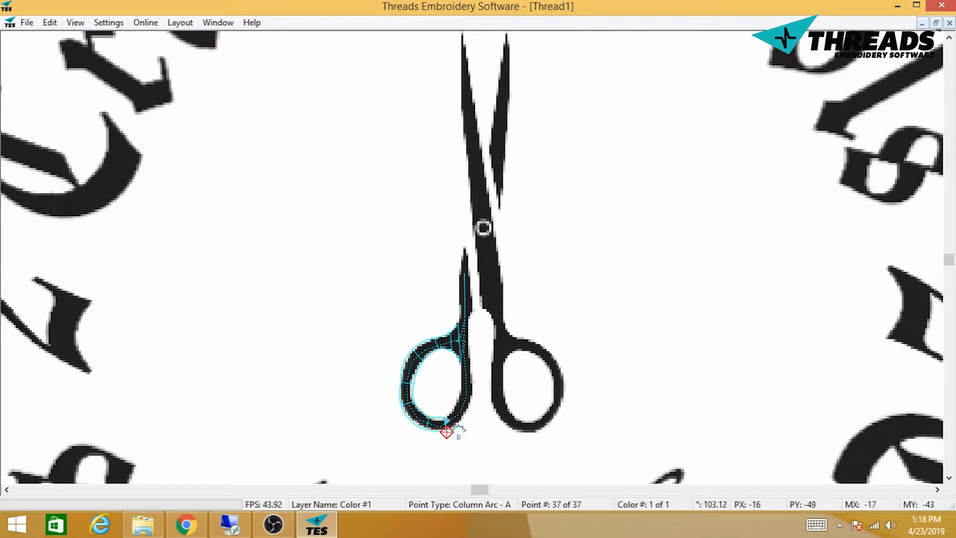
left_click(443, 416)
- Extend the arc column up the inner side of the left finger ring, pairing points up to where the ring straightens
left_click(454, 404)
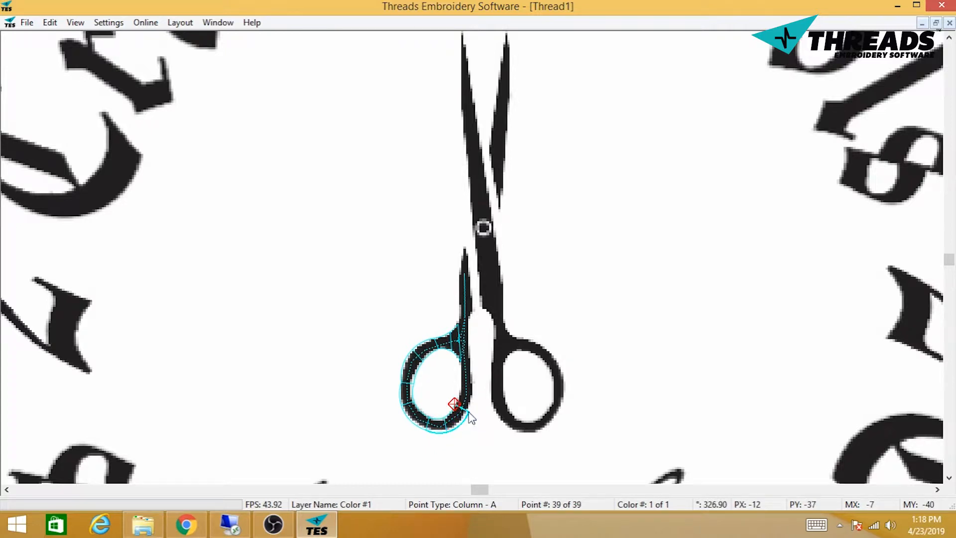
left_click(471, 417)
left_click(473, 399)
left_click(464, 392)
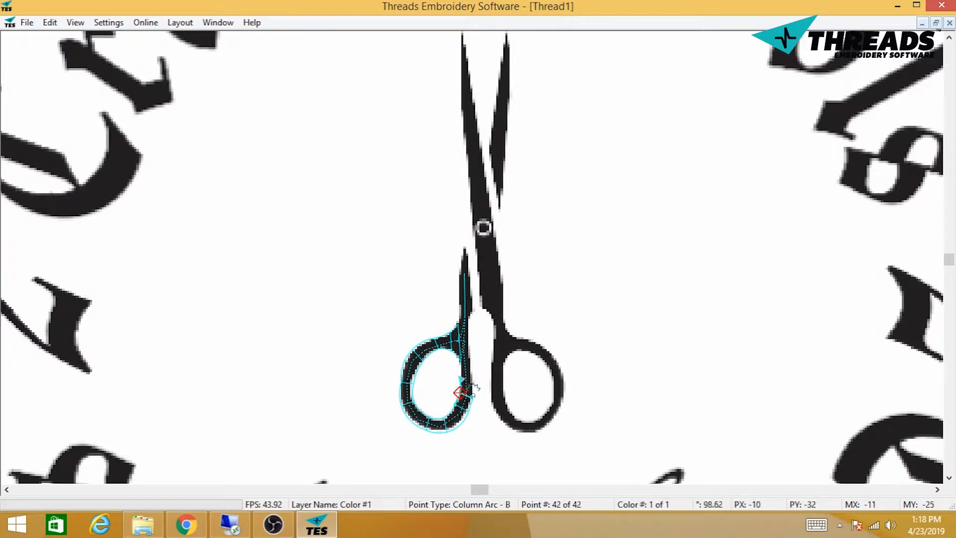
left_click(460, 376)
left_click(473, 376)
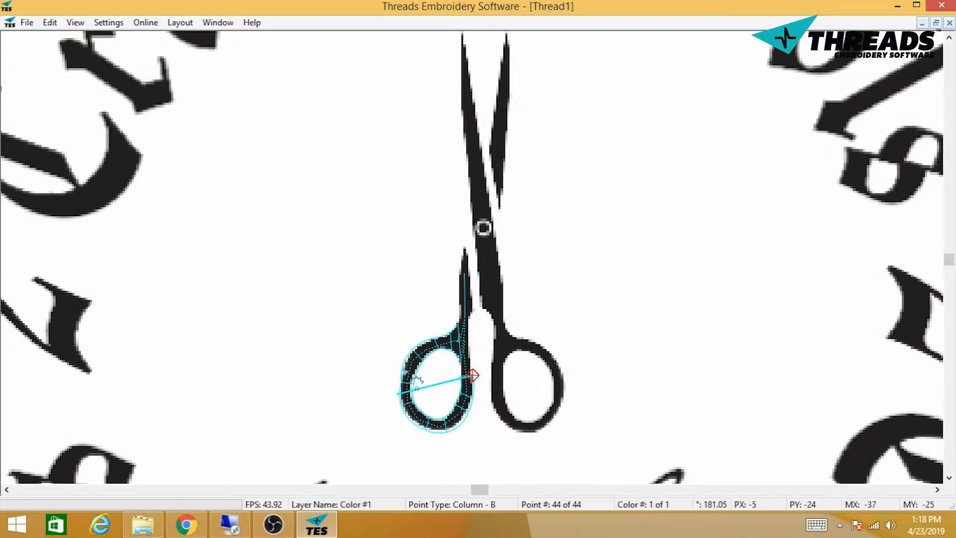
- Switch to the plain Column type and place point pairs along the straight side up through the shank junction
right_click(476, 340)
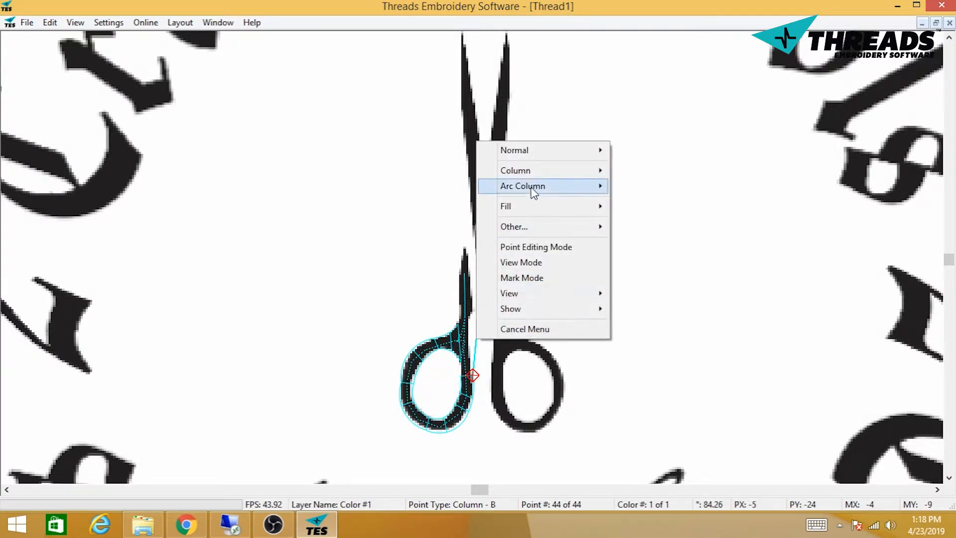
mouse_move(530, 172)
left_click(438, 172)
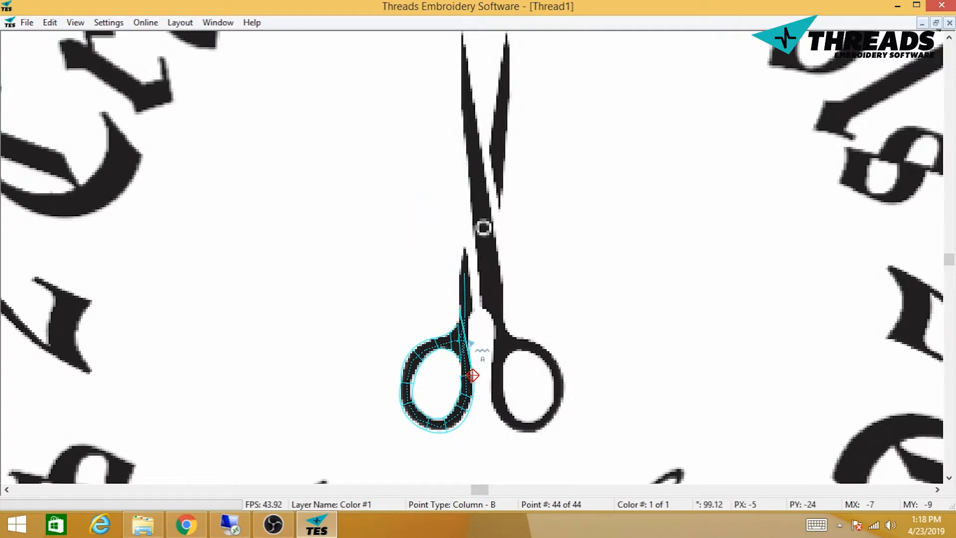
left_click(462, 367)
left_click(470, 351)
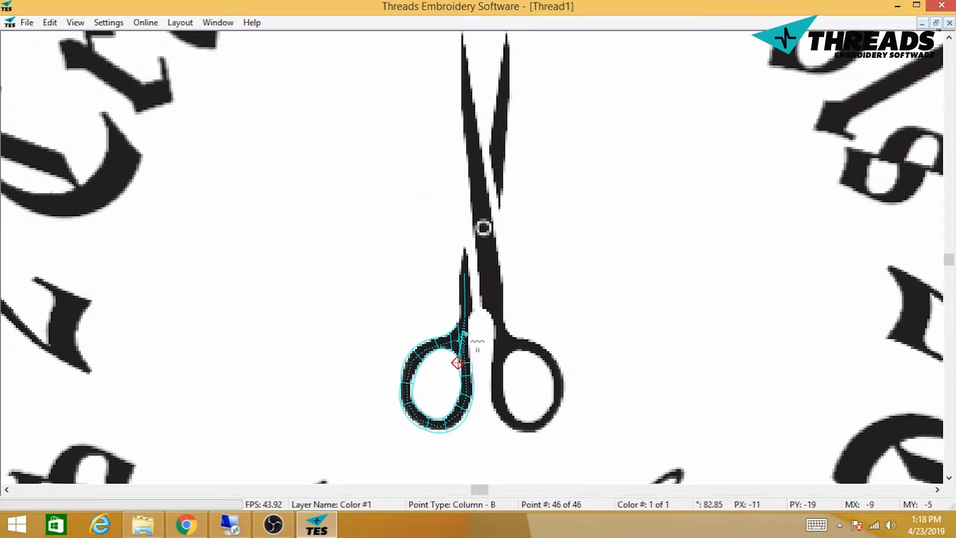
left_click(458, 330)
left_click(471, 332)
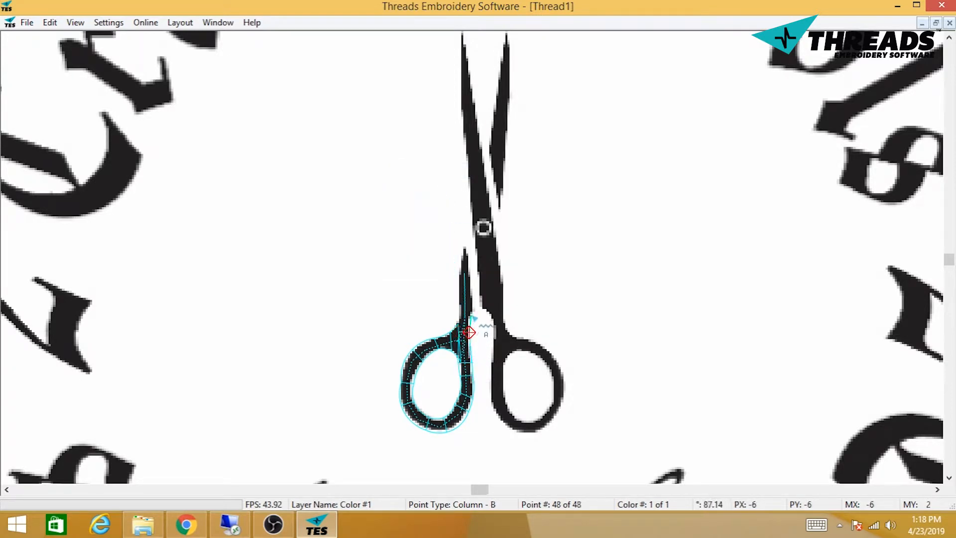
- Extend the column up the short shank, narrowing the point pairs to its pointed tip
left_click(467, 320)
left_click(459, 315)
left_click(457, 281)
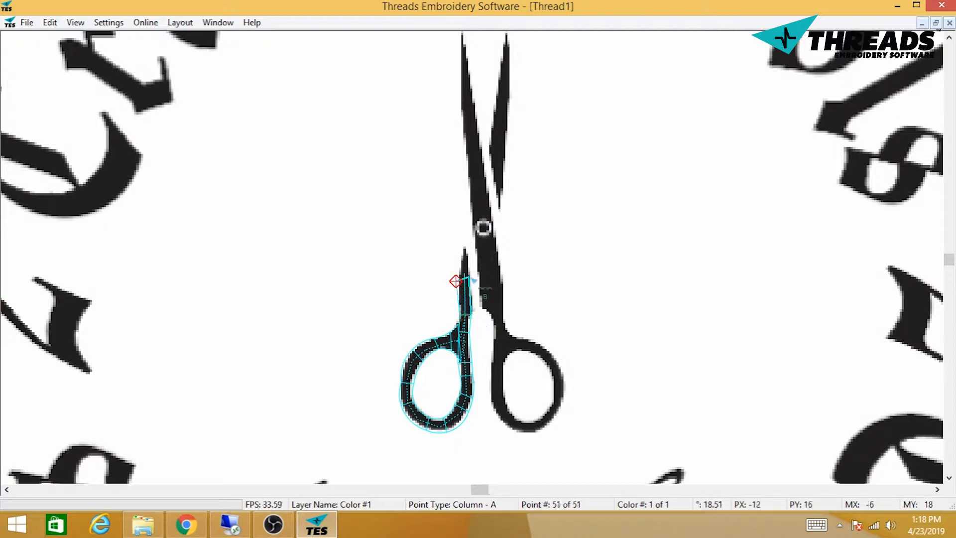
left_click(470, 276)
left_click(466, 259)
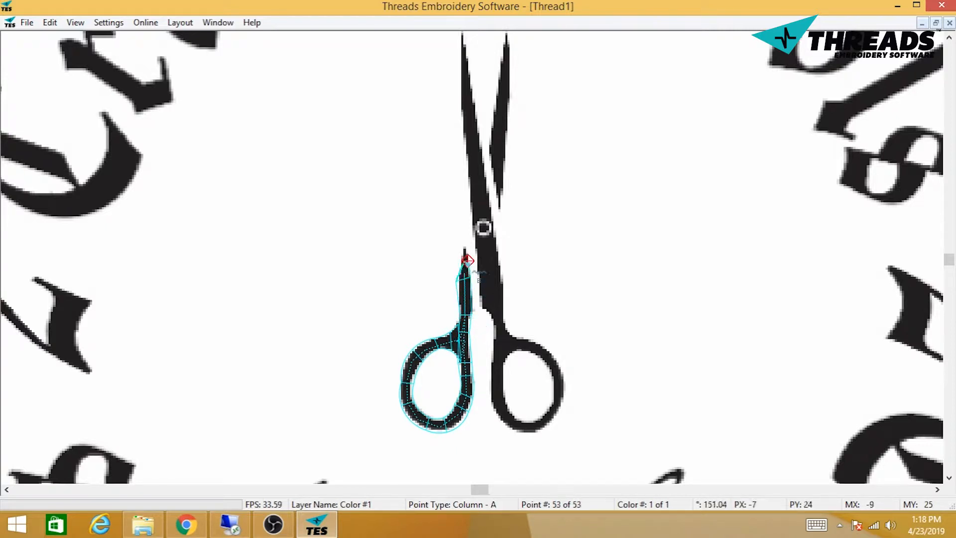
left_click(459, 260)
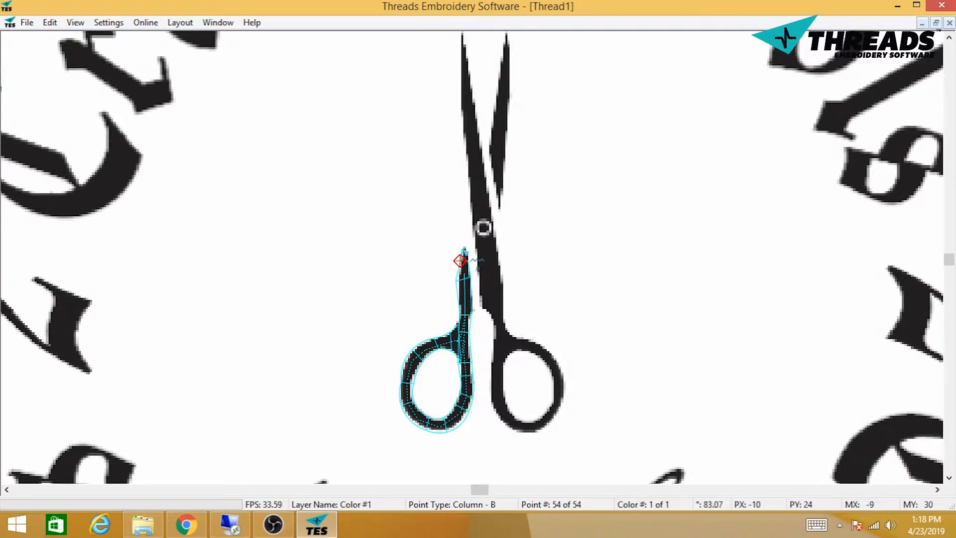
left_click(463, 249)
- Finish the column and adjust its edge points along the short shank to fit the artwork
key("Return")
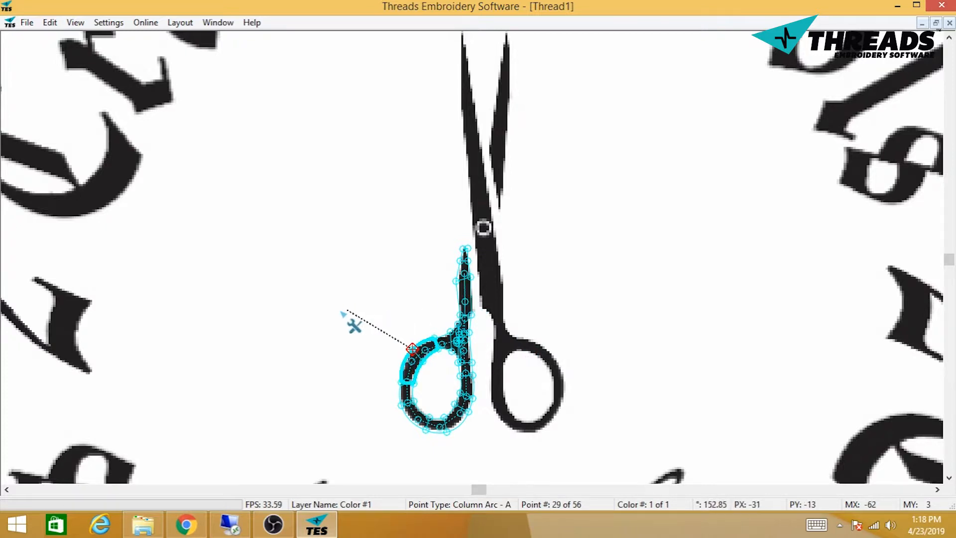
scroll(344, 313, "up", 3)
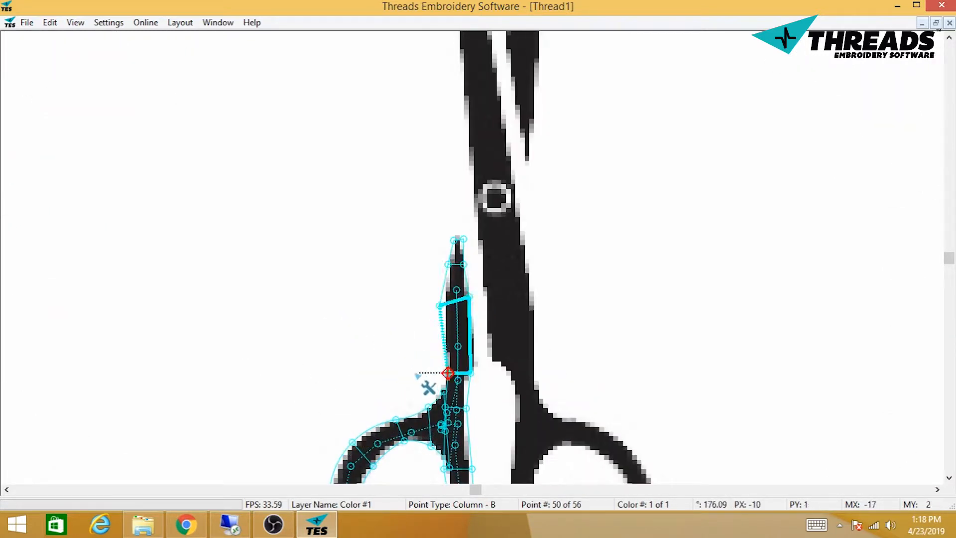
left_click_drag(397, 363, 433, 185)
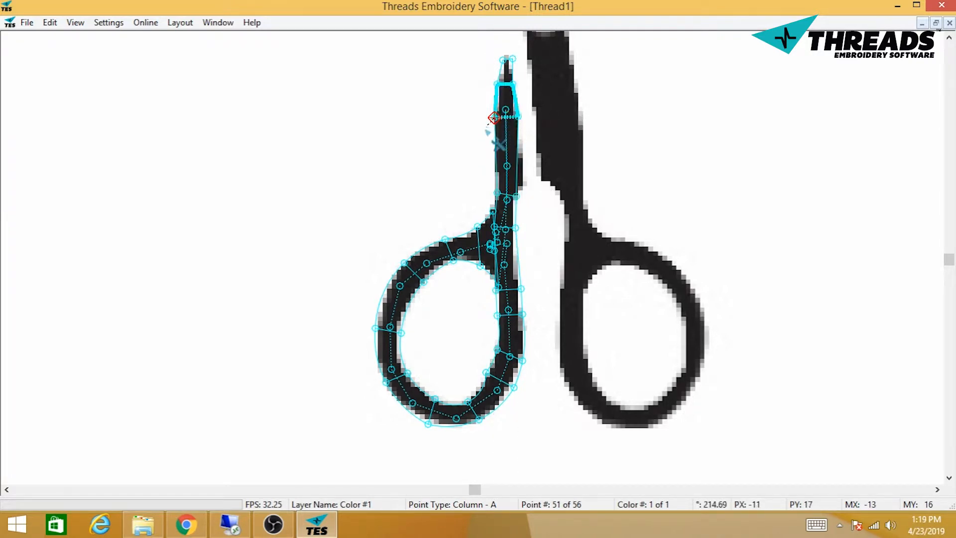
- Hide the background image and reposition the column points around the left ring's lower curve in Point Editing Mode
right_click(578, 268)
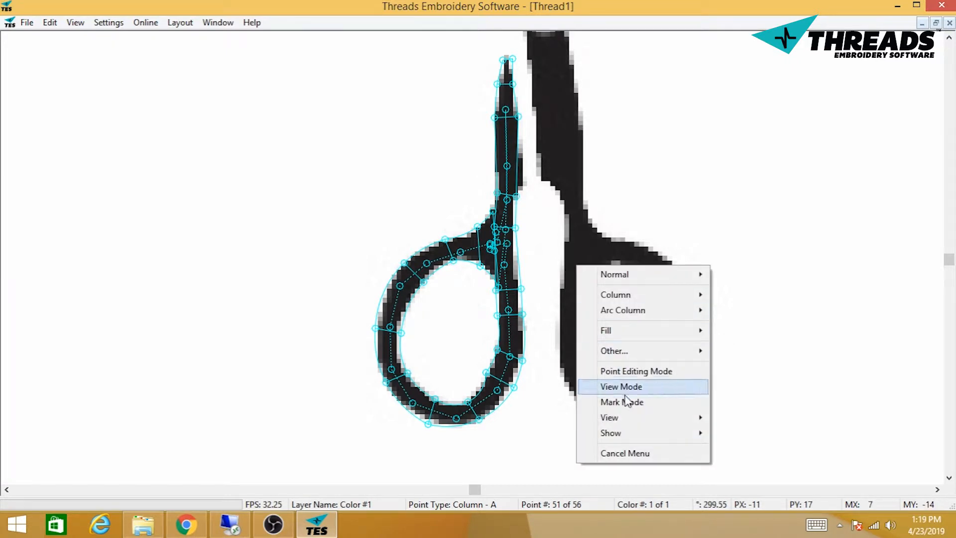
mouse_move(621, 433)
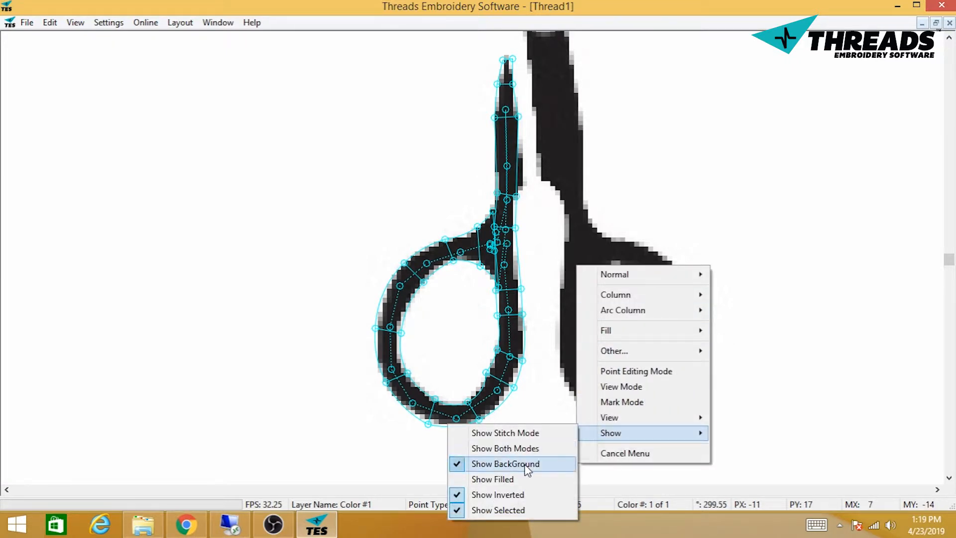
left_click(528, 464)
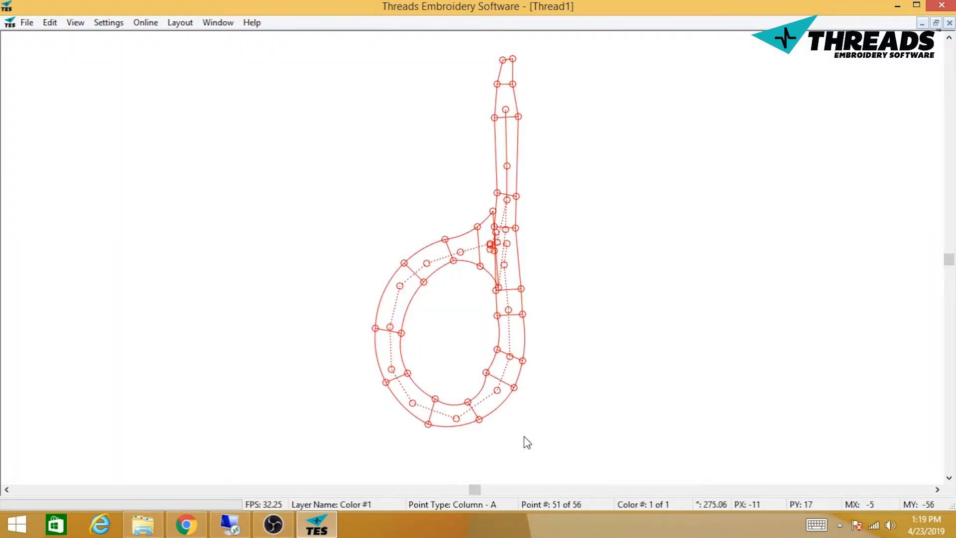
right_click(552, 327)
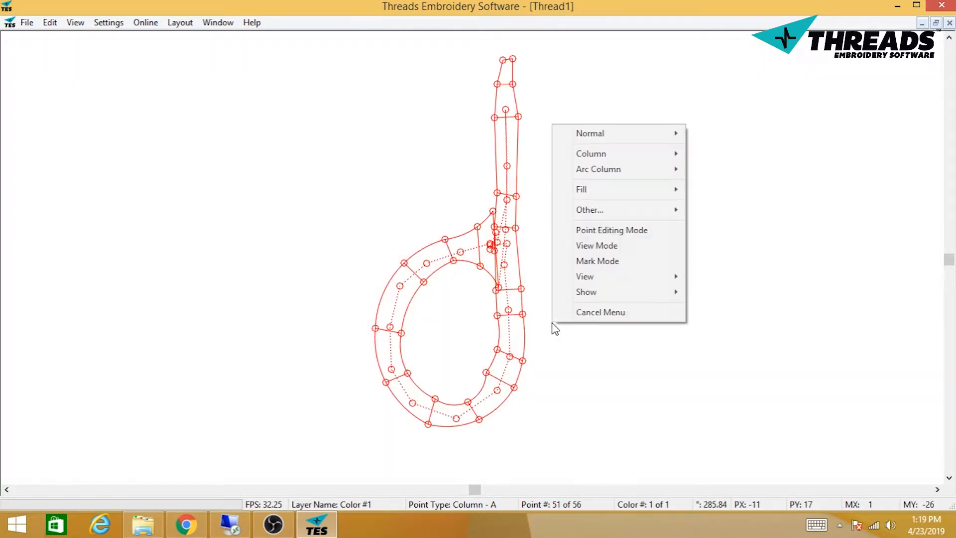
left_click(605, 231)
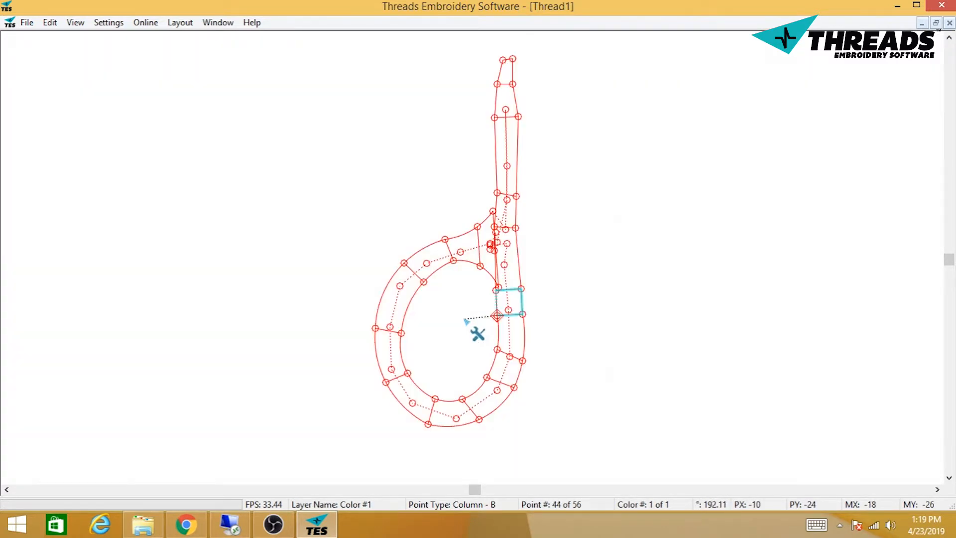
- Generate the stitches for the left scissor handle and view the whole piece in stitch mode
scroll(476, 333, "down", 2)
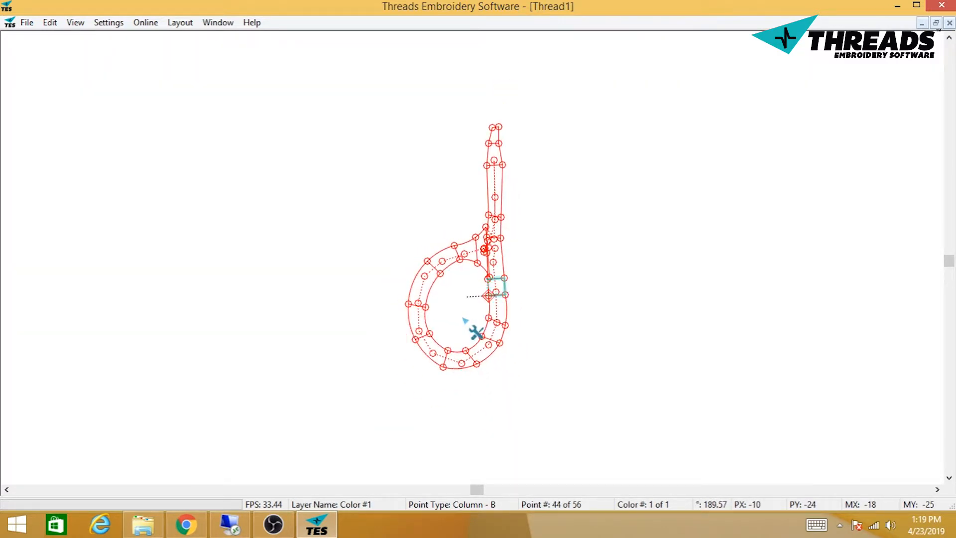
key("Escape")
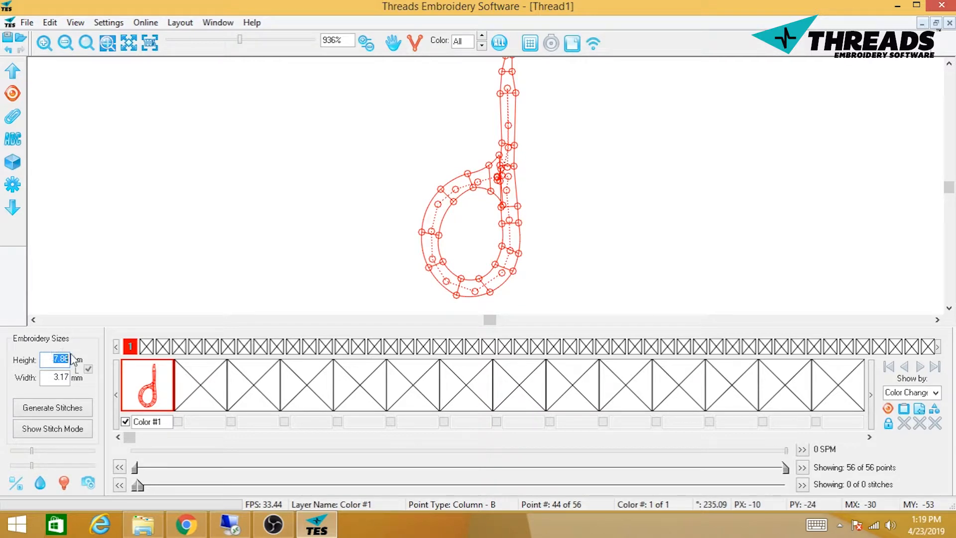
left_click(75, 433)
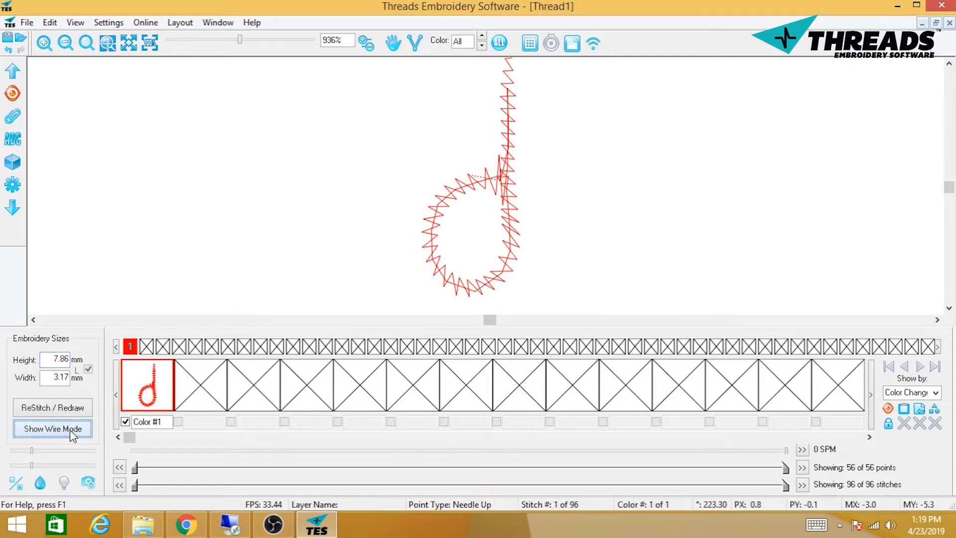
left_click(65, 44)
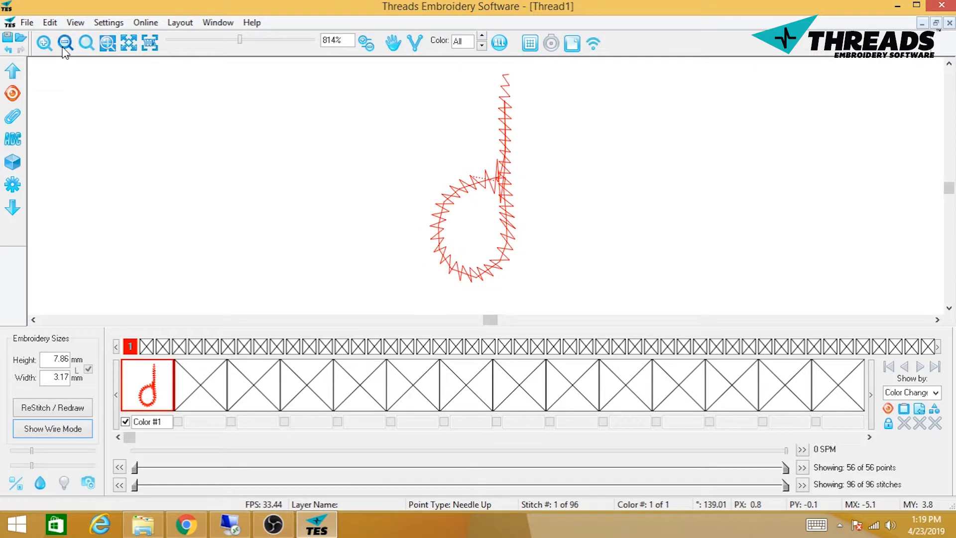
left_click(65, 44)
left_click(65, 44)
left_click(64, 44)
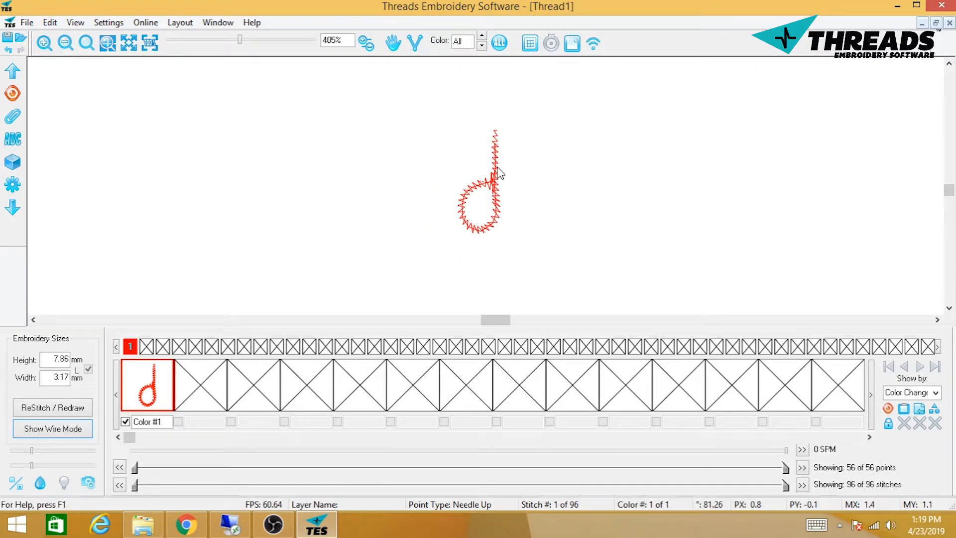
key("space")
key("space")
key("space")
key("space")
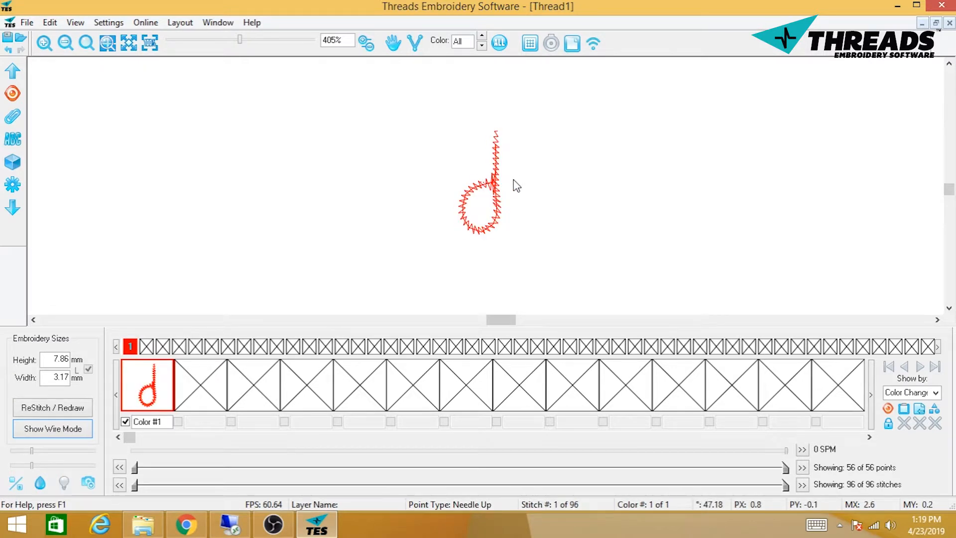
key("space")
key("space")
key("space")
key("space")
key("space")
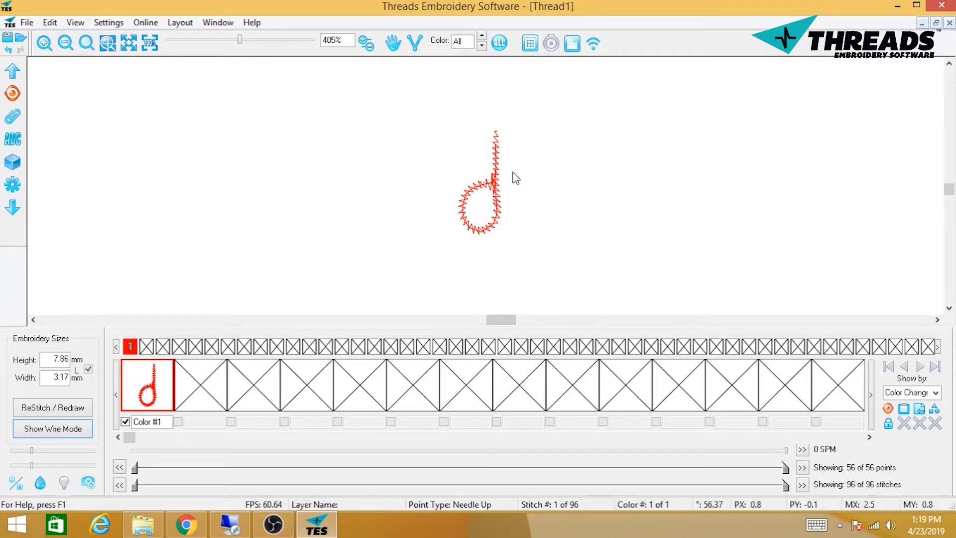
- Return to the full-screen wire view over the logo background, hide the point markers and frame the whole scissors
key("Tab")
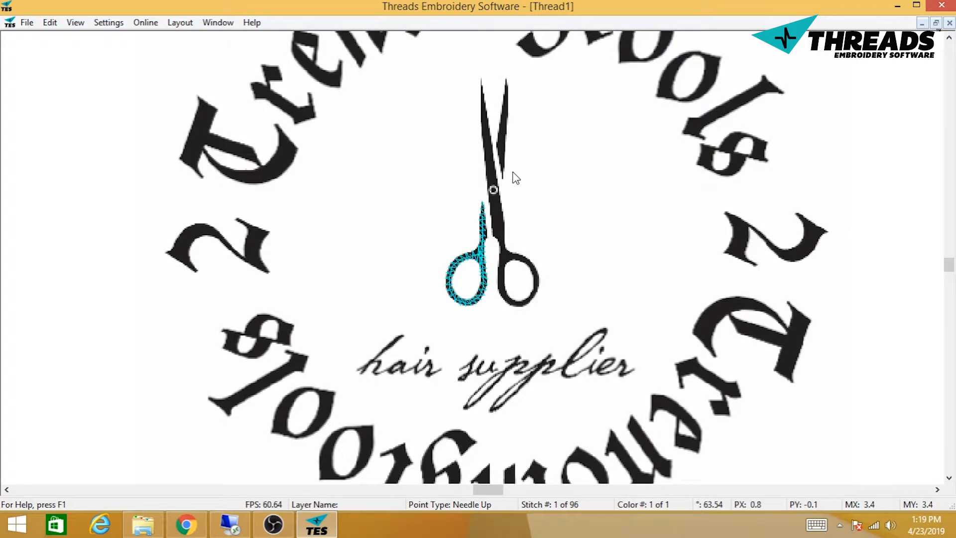
key("w")
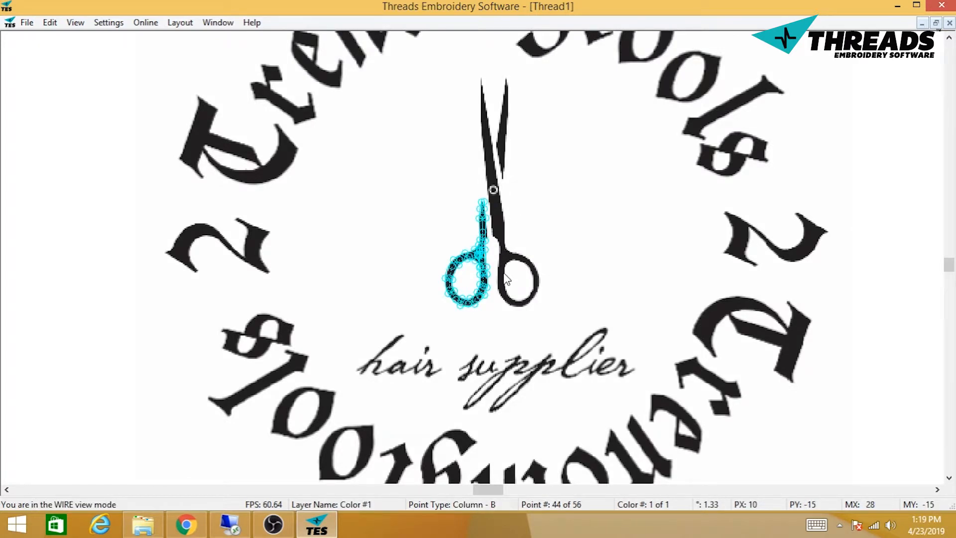
scroll(505, 275, "up", 5)
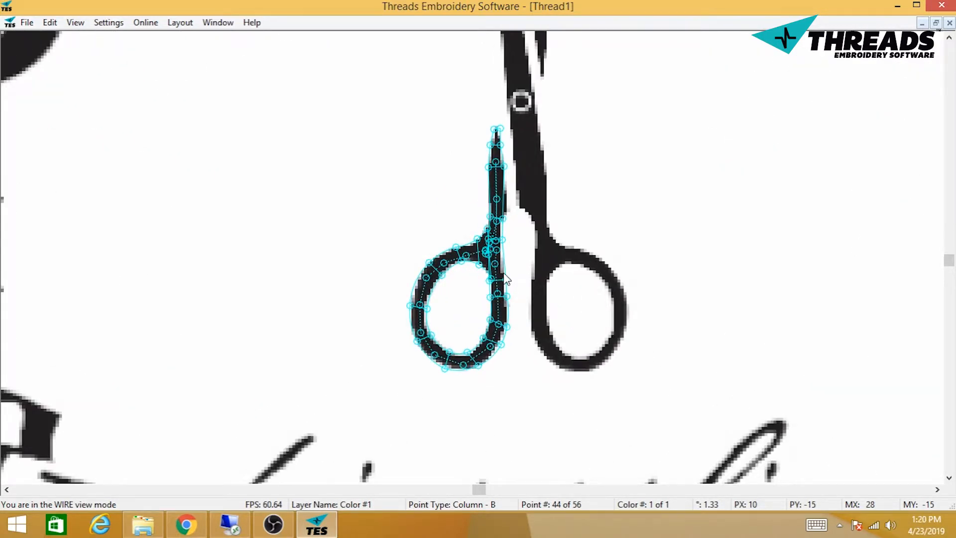
key("p")
left_click_drag(533, 275, 440, 402)
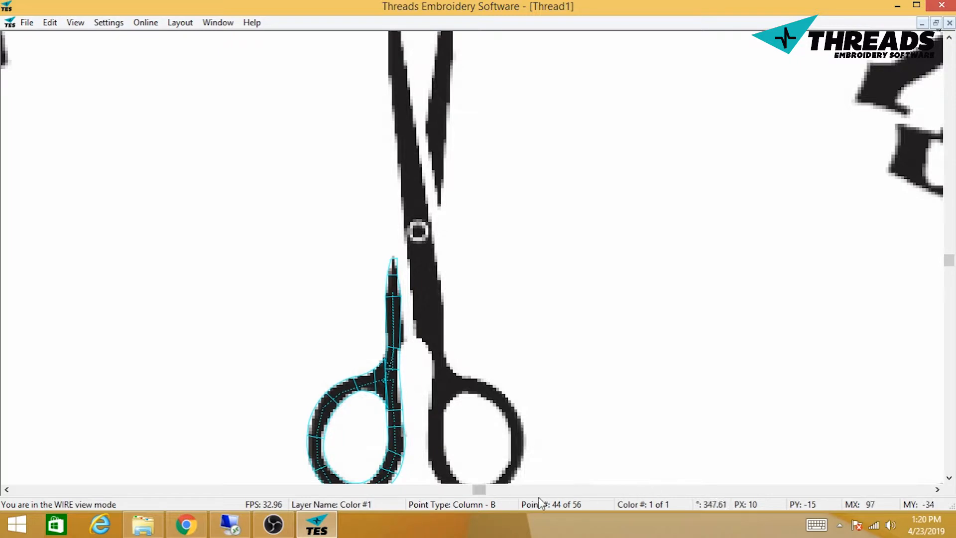
scroll(639, 292, "down", 1)
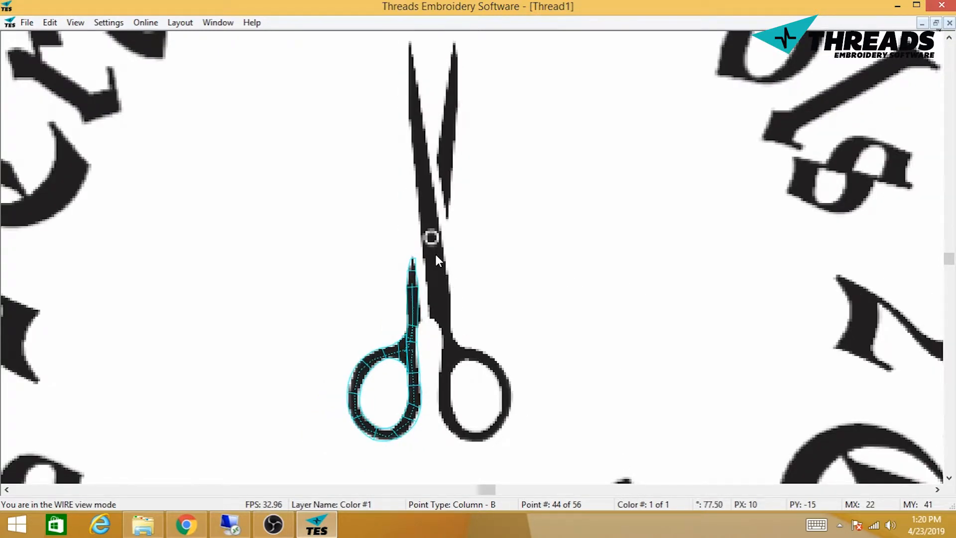
- Add a trim after the last point at the left shank's tip, moving to the middle of the right scissor blade
right_click(368, 234)
mouse_move(393, 243)
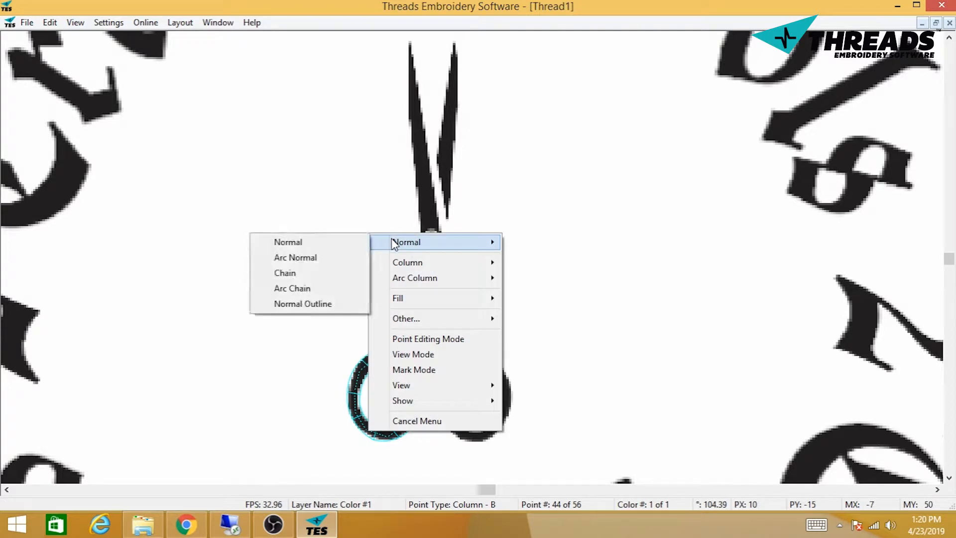
mouse_move(418, 320)
left_click(289, 316)
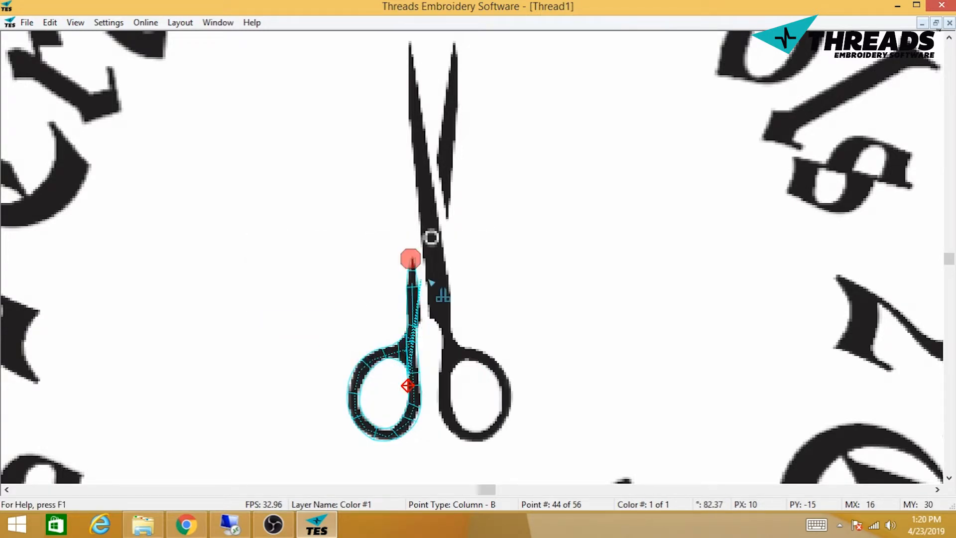
right_click(411, 263)
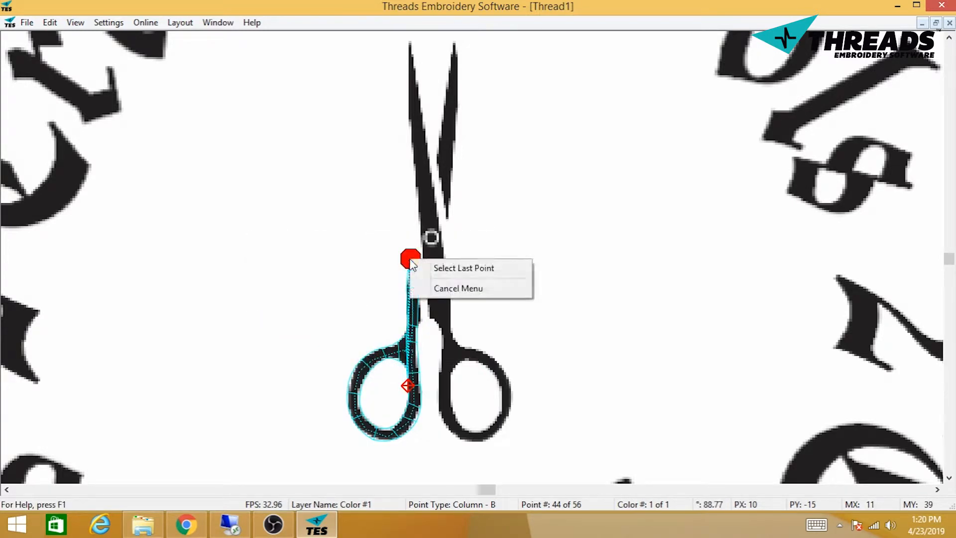
left_click(448, 268)
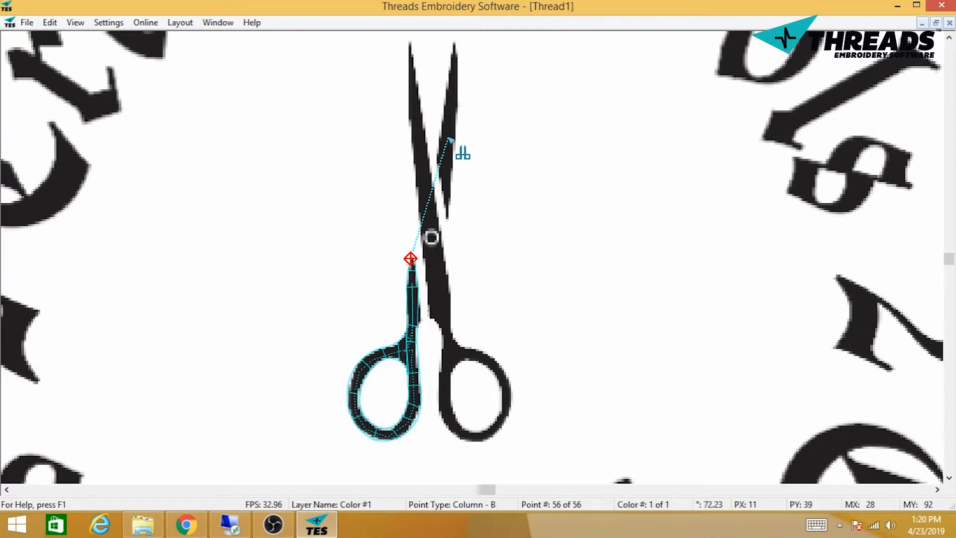
left_click(448, 139)
- Lay a Normal run inside the right blade, down toward its lower part and back up to near the upper tip
left_click(446, 143)
left_click(447, 136)
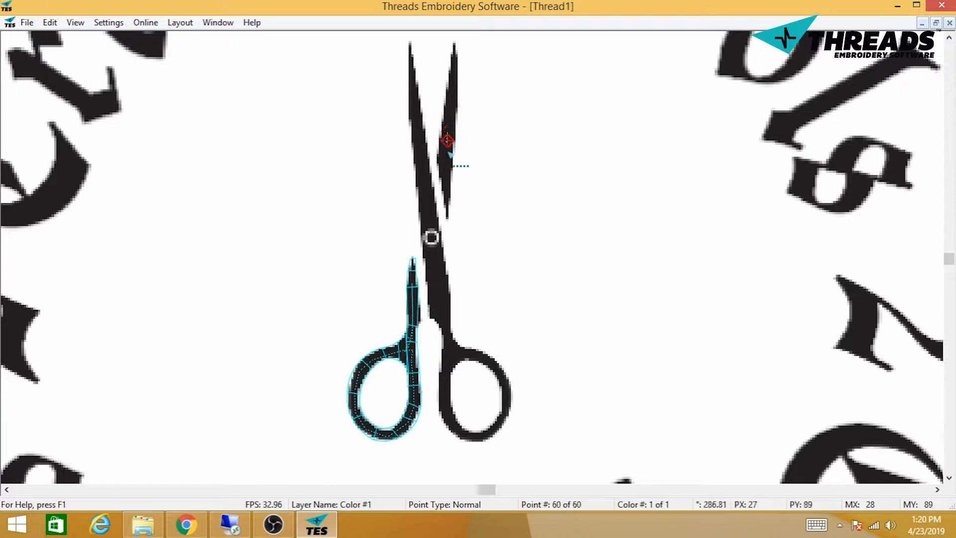
left_click(446, 180)
left_click(453, 107)
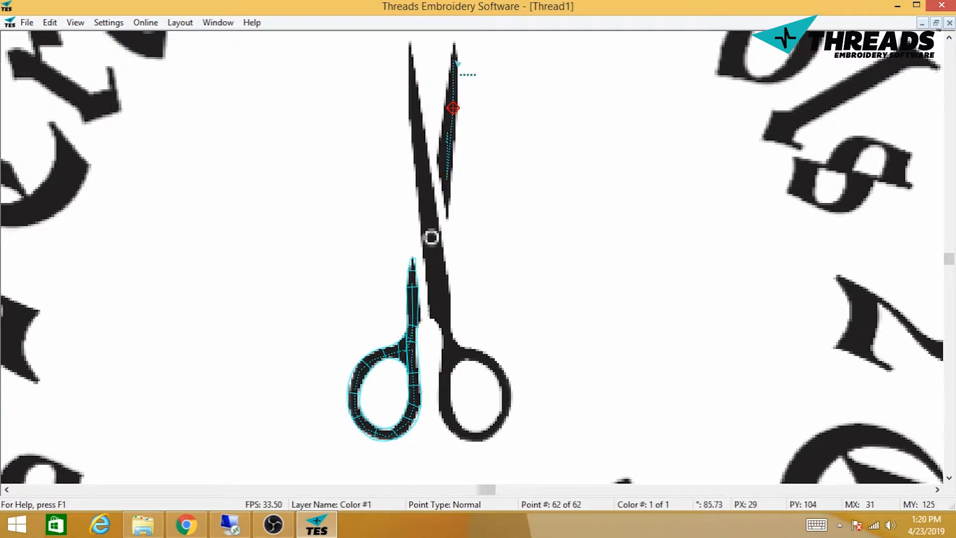
left_click(454, 60)
- Place paired straight Column edge points along the right blade from its upper tip down to just above its lower tip
left_click(454, 40)
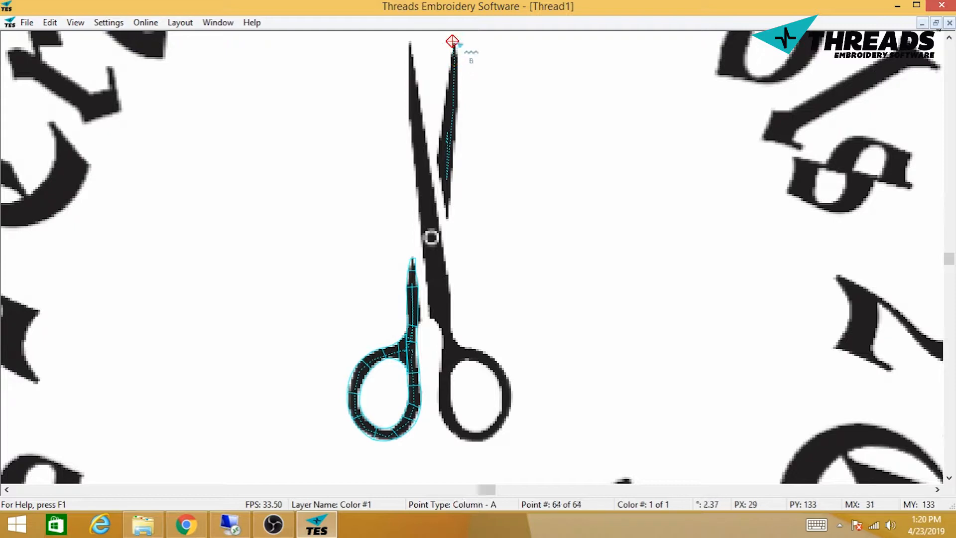
left_click(456, 41)
left_click(458, 72)
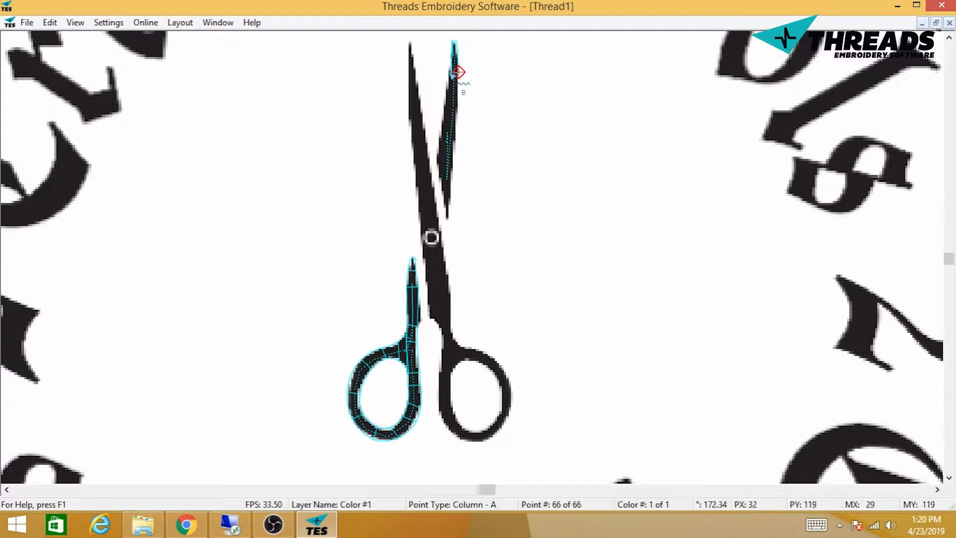
left_click(449, 72)
left_click(444, 111)
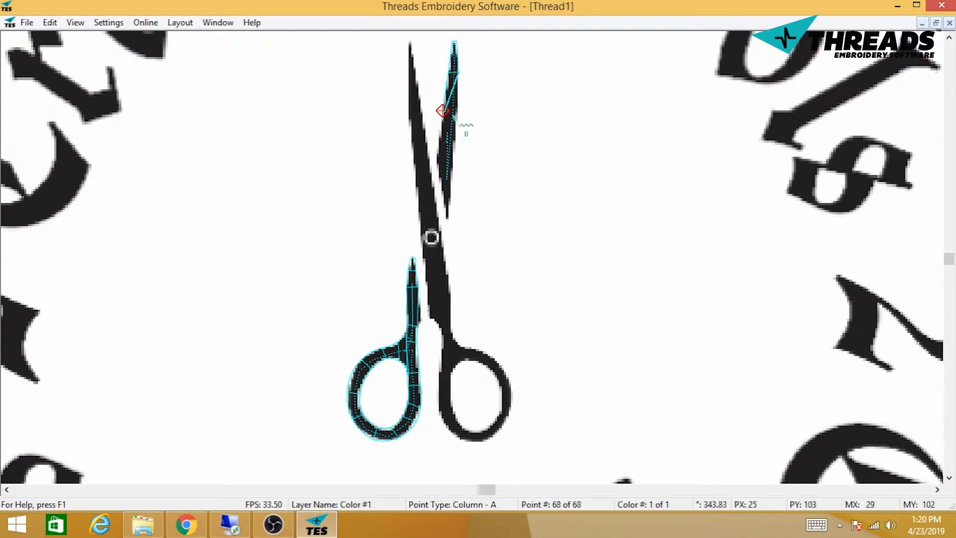
left_click(457, 114)
left_click(454, 161)
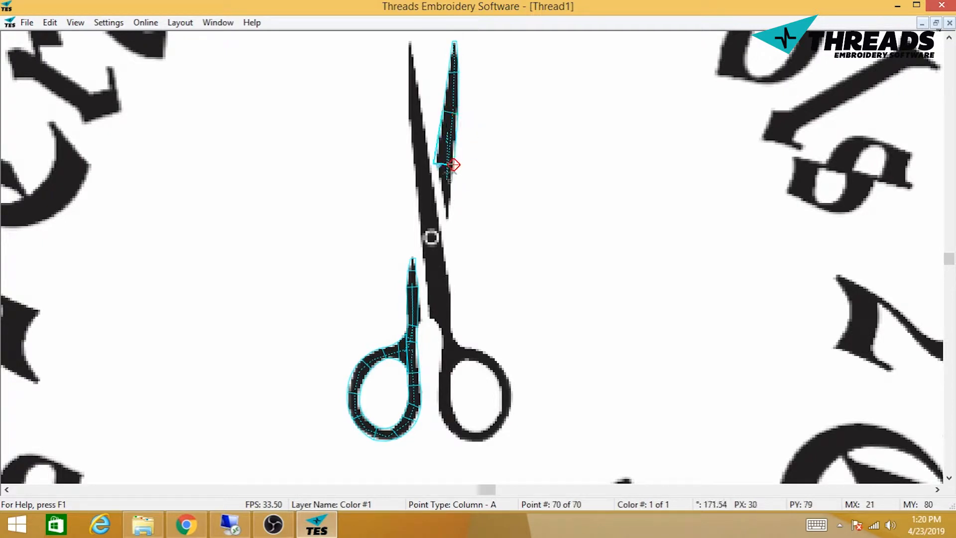
left_click(437, 161)
left_click(440, 188)
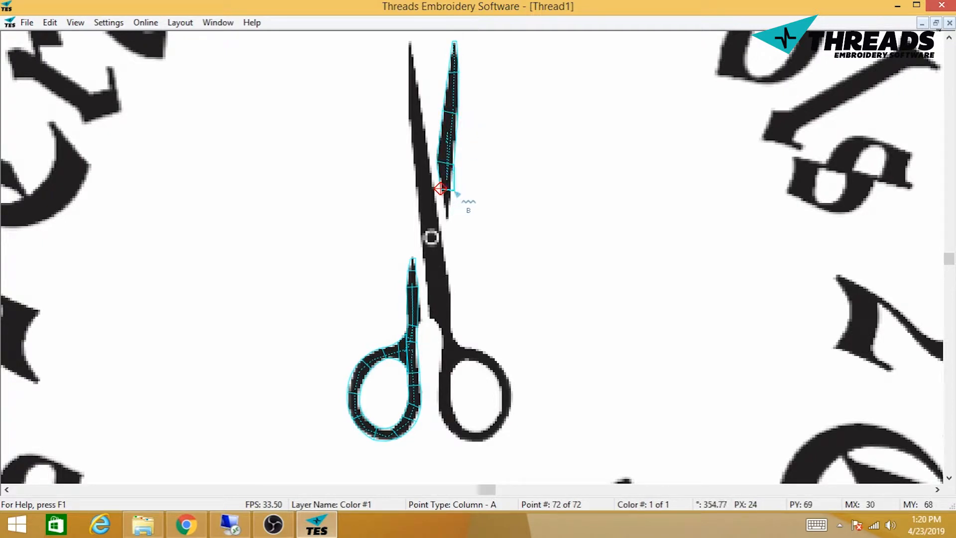
left_click(451, 190)
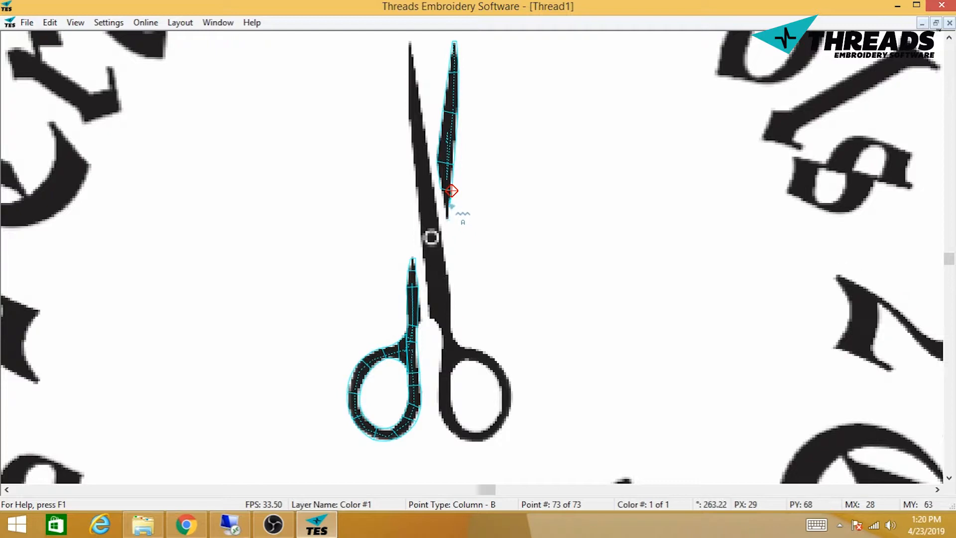
- Close the right blade's column at its lower tip with a 3 Point Column End
right_click(452, 212)
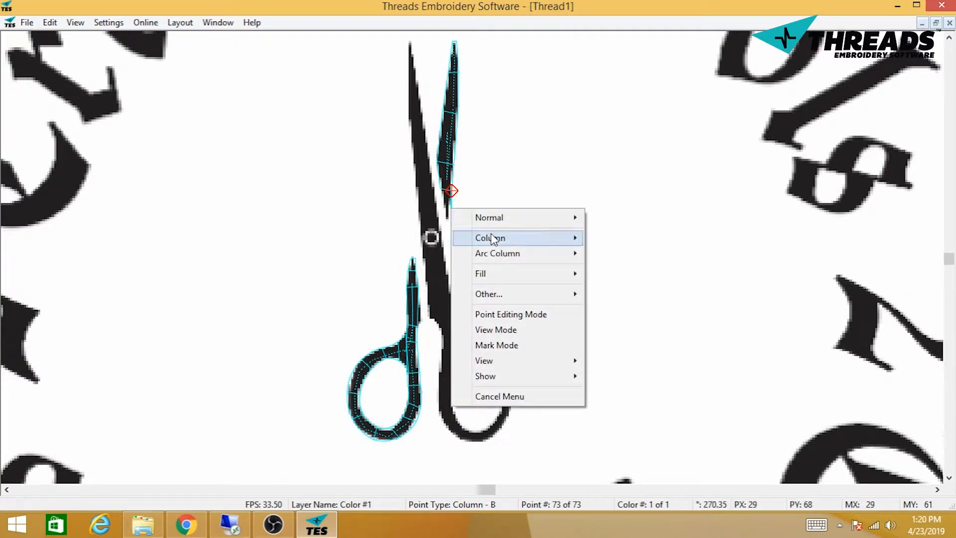
mouse_move(494, 234)
mouse_move(411, 270)
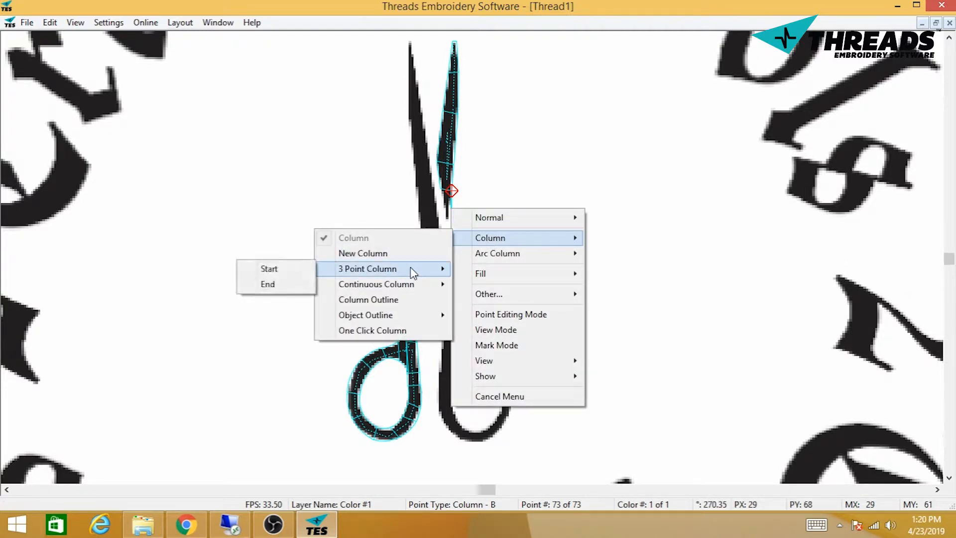
left_click(292, 288)
left_click(447, 222)
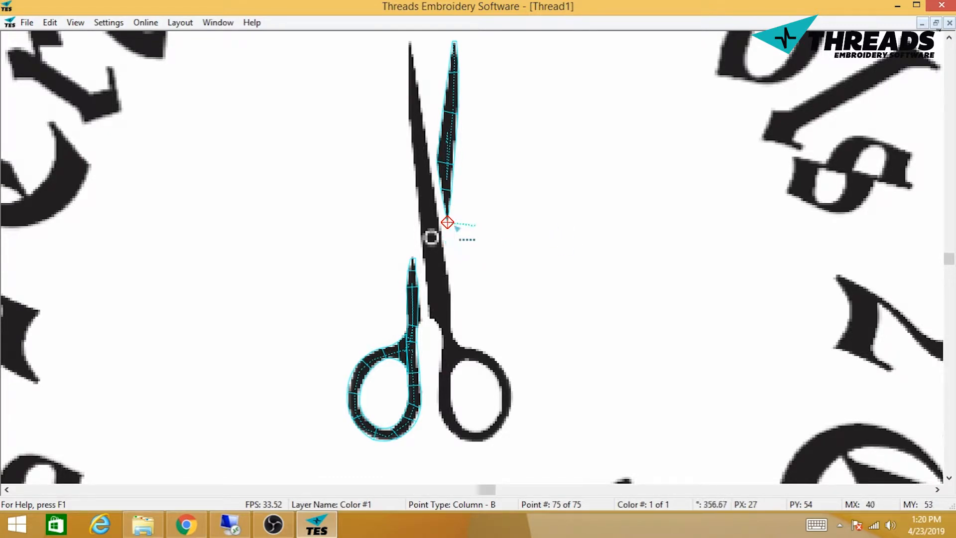
- Run Normal points from the right blade's lower tip across to the pivot and down the long shank to the right ring
left_click(429, 227)
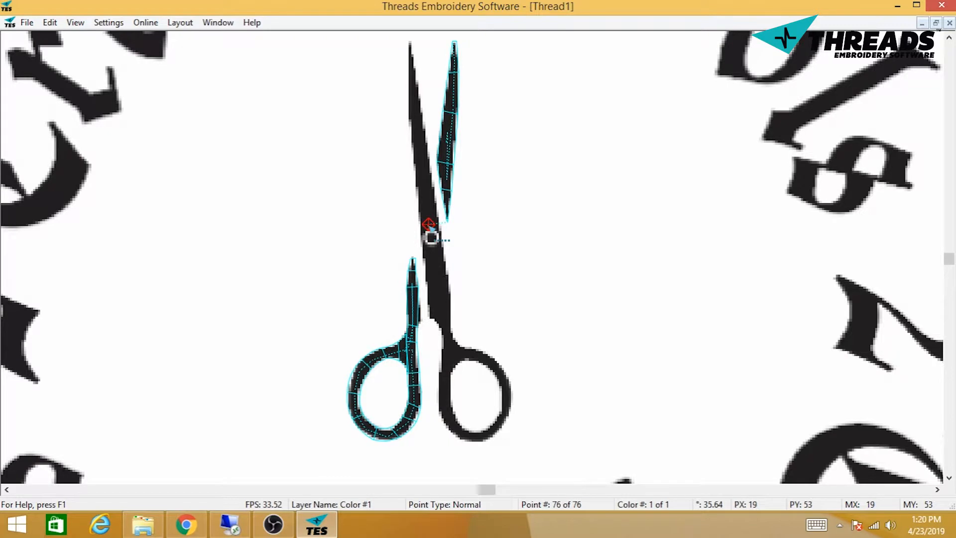
left_click(432, 261)
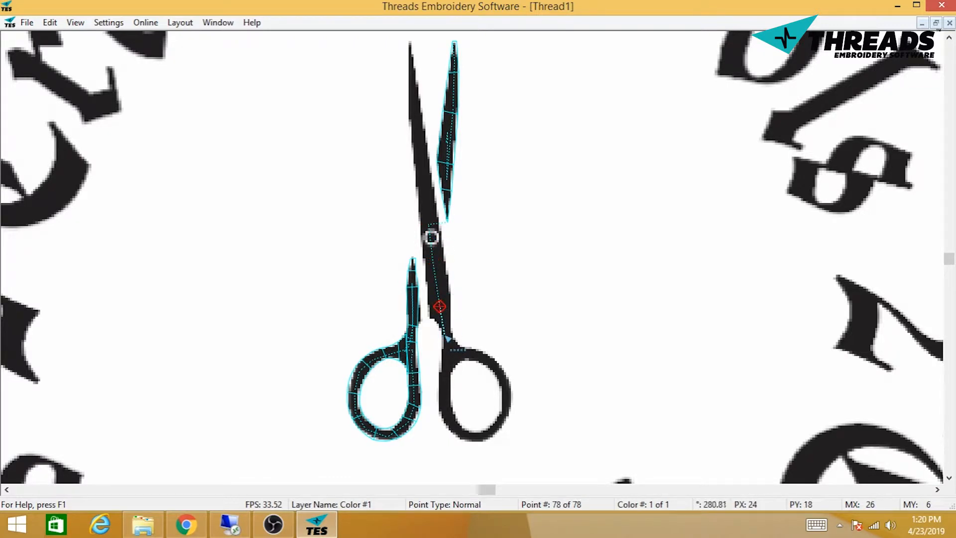
left_click(448, 342)
left_click(447, 373)
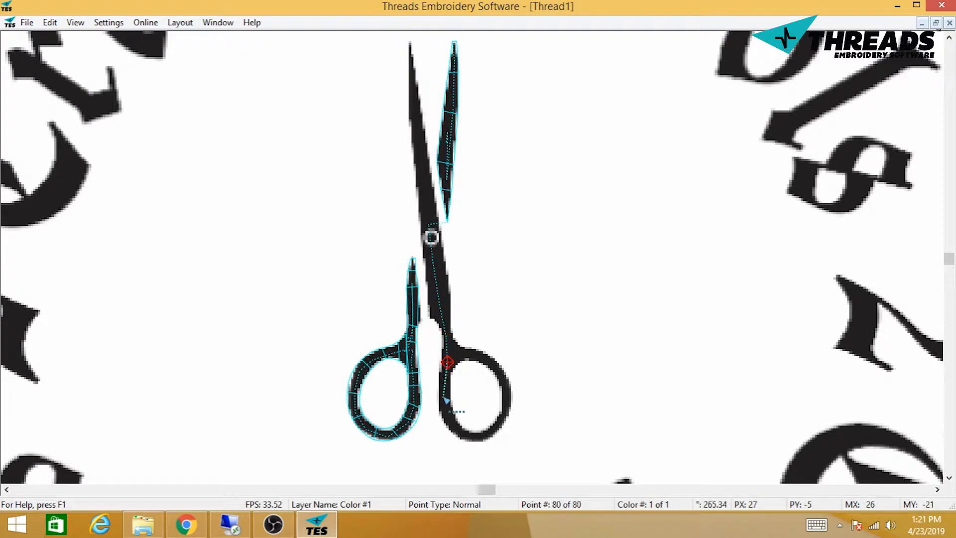
- Continue the Normal run along the centre of the right ring, all the way around to its shank joint
left_click(442, 398)
left_click(450, 424)
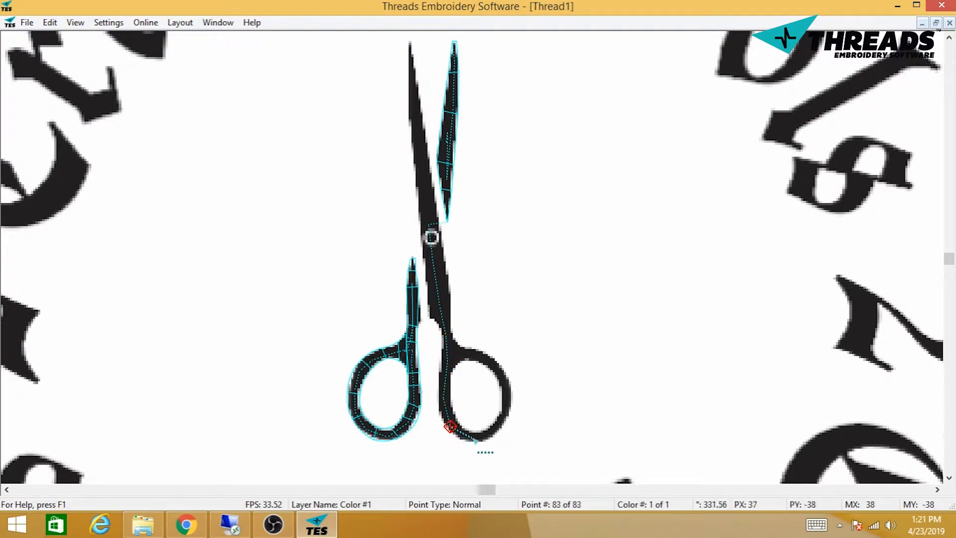
left_click(467, 435)
left_click(489, 434)
left_click(504, 420)
left_click(506, 397)
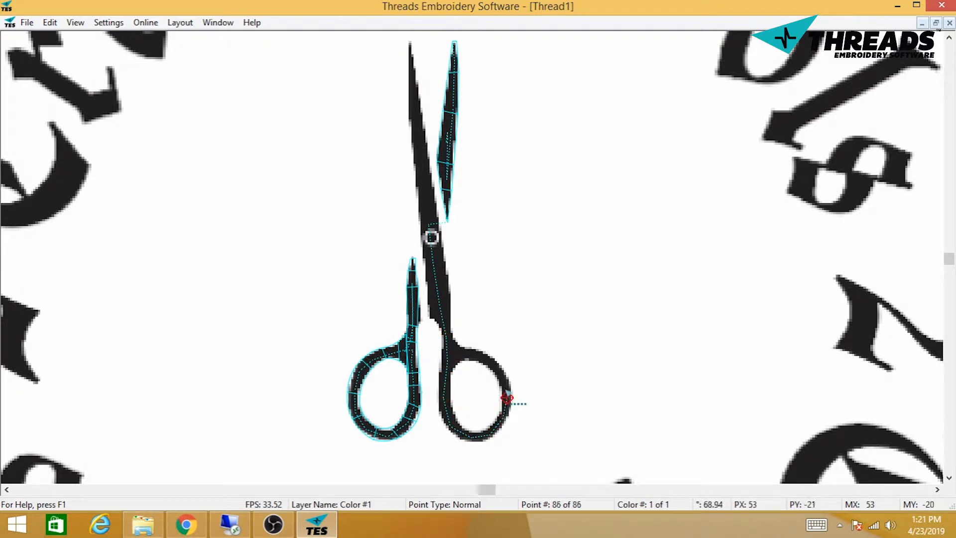
left_click(499, 373)
left_click(481, 356)
left_click(463, 352)
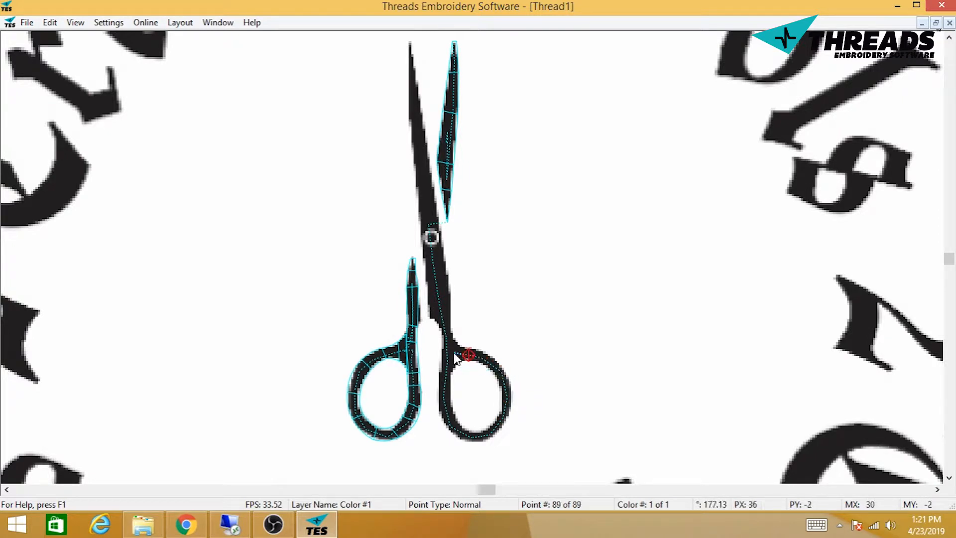
left_click(454, 353)
- Start an Arc Column at the right ring's shank joint and place its edge points up to the top of the ring
scroll(472, 257, "down", 3)
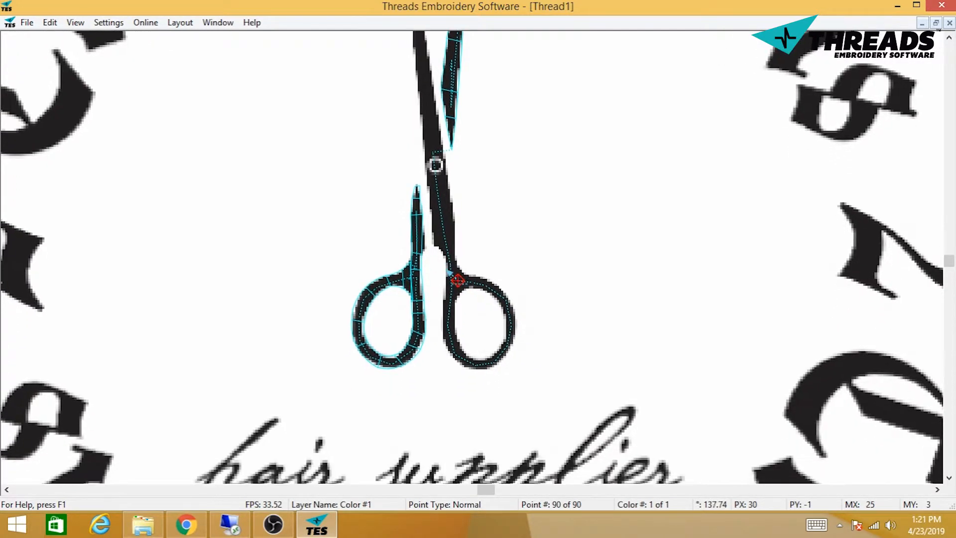
scroll(449, 271, "up", 5)
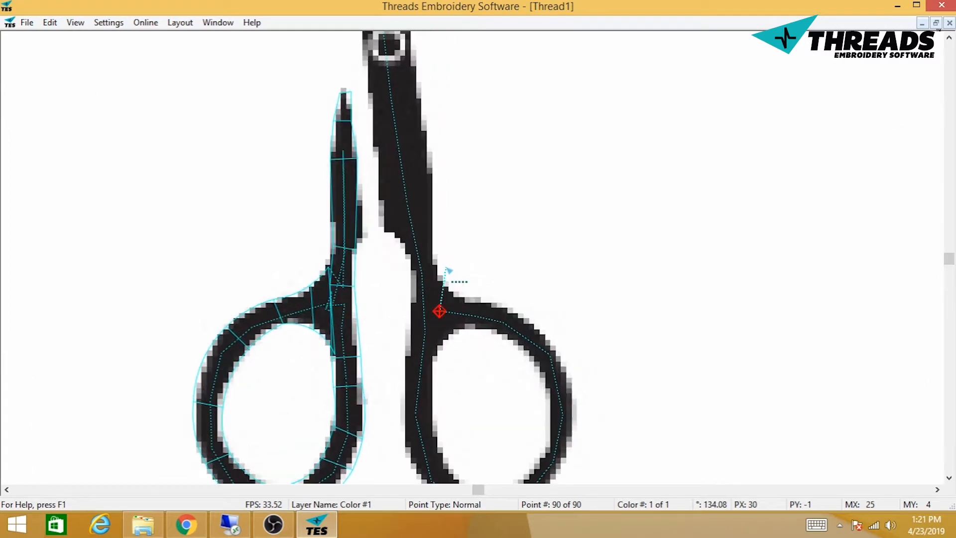
scroll(450, 279, "down", 3)
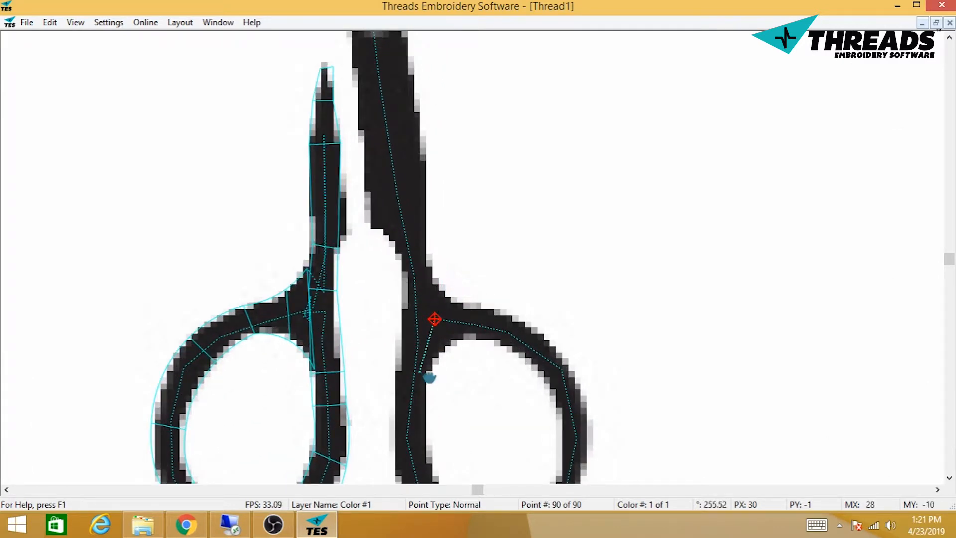
scroll(426, 373, "up", 3)
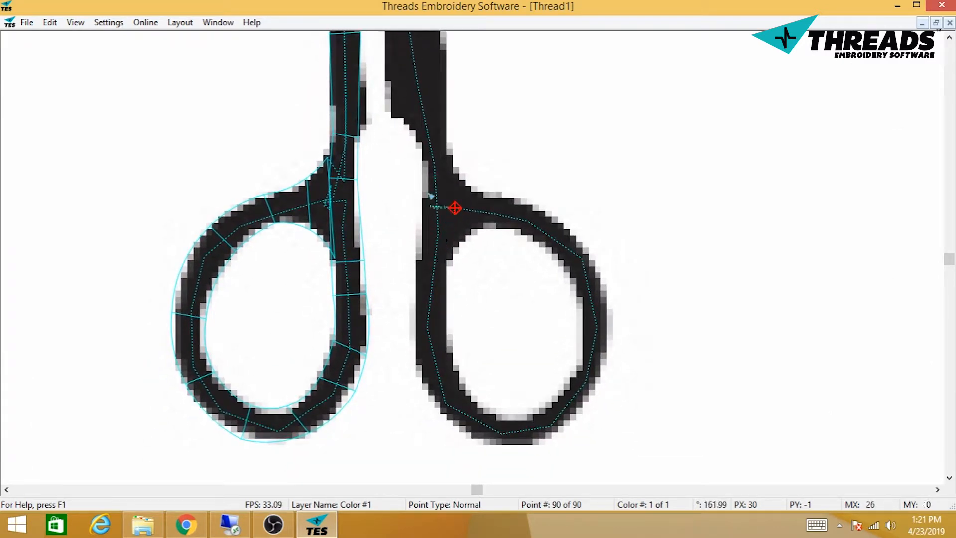
right_click(429, 193)
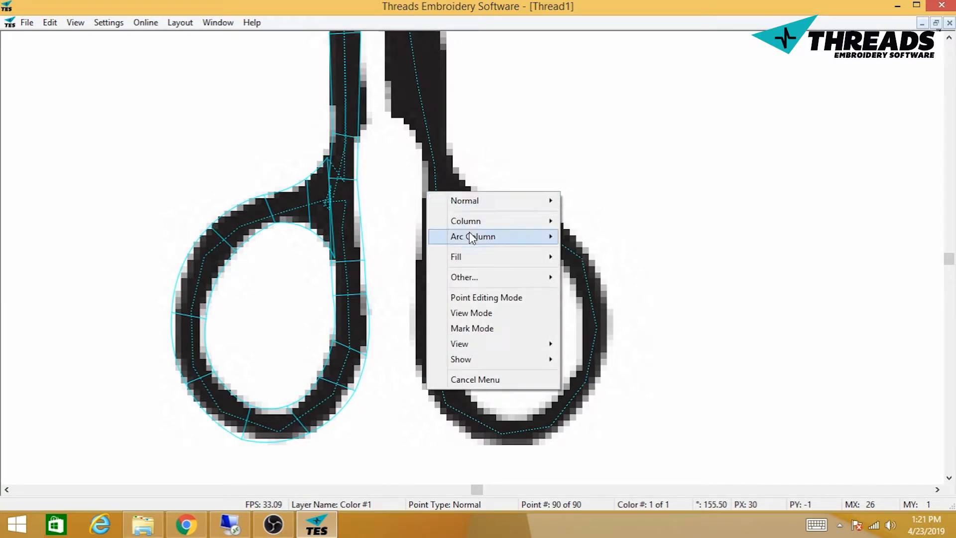
mouse_move(471, 239)
left_click(369, 237)
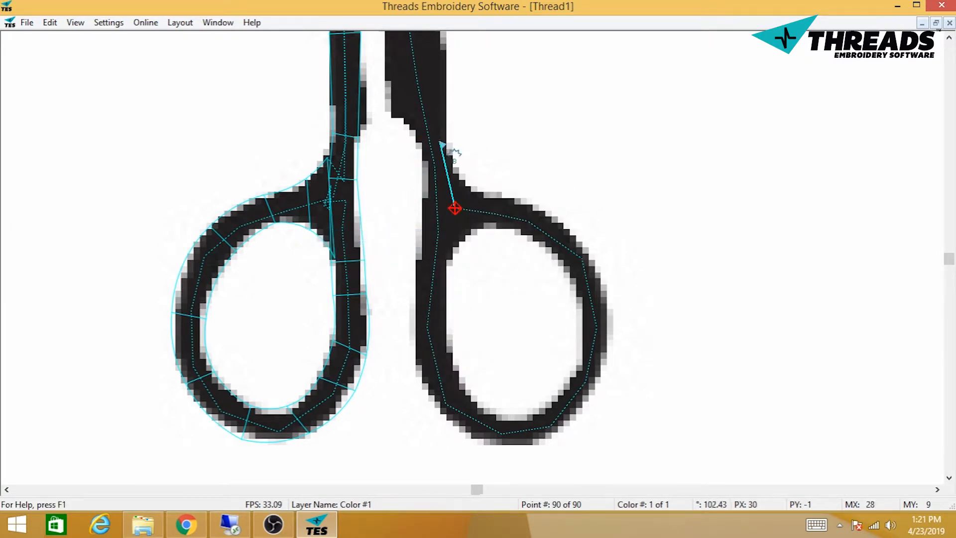
left_click(446, 267)
left_click(466, 242)
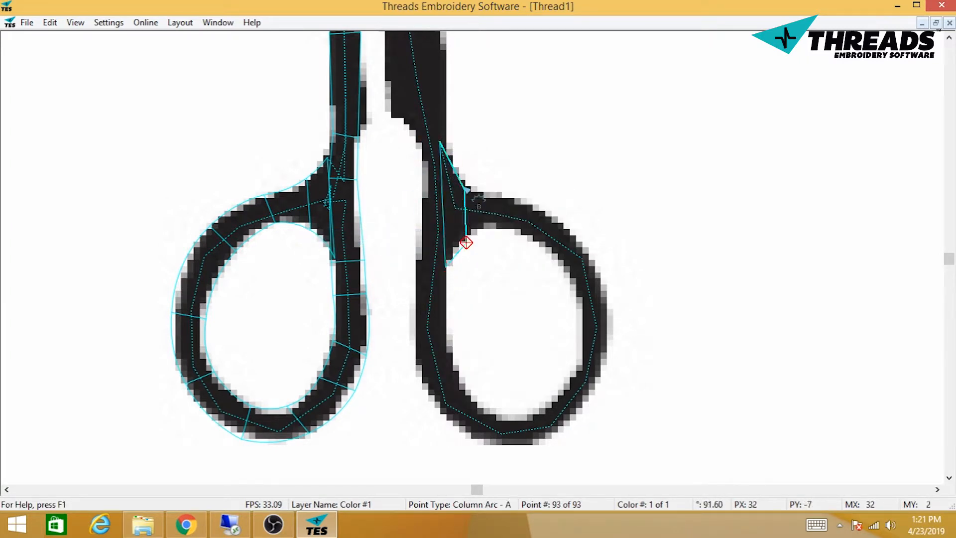
left_click(465, 185)
left_click(505, 195)
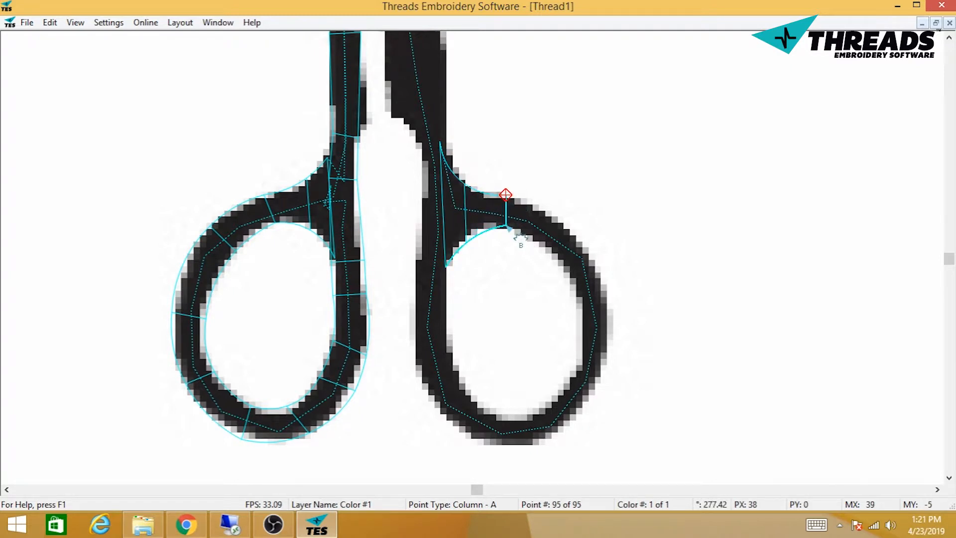
left_click(501, 229)
- Extend the arc column with paired edge points around the right ring's upper curve and down its outer side
left_click(530, 242)
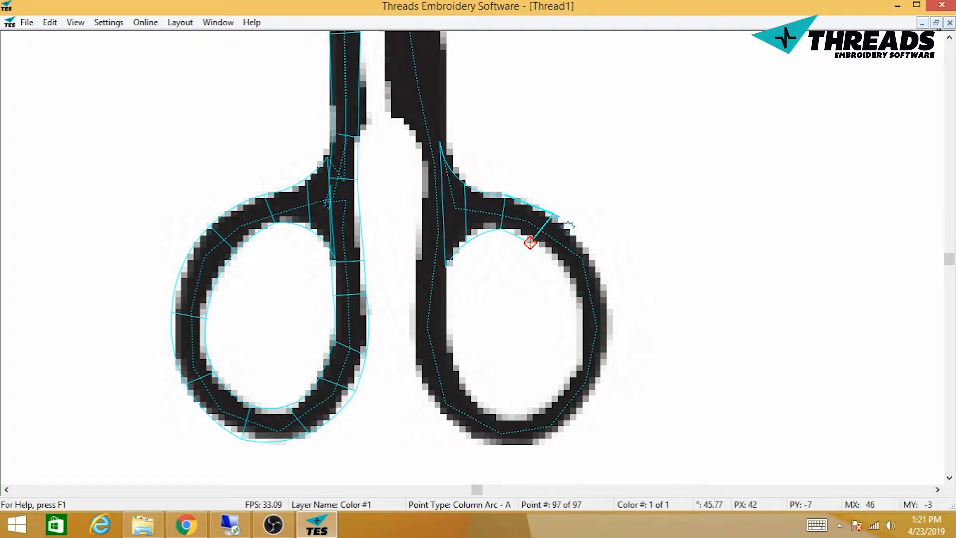
left_click(553, 214)
left_click(587, 254)
left_click(562, 269)
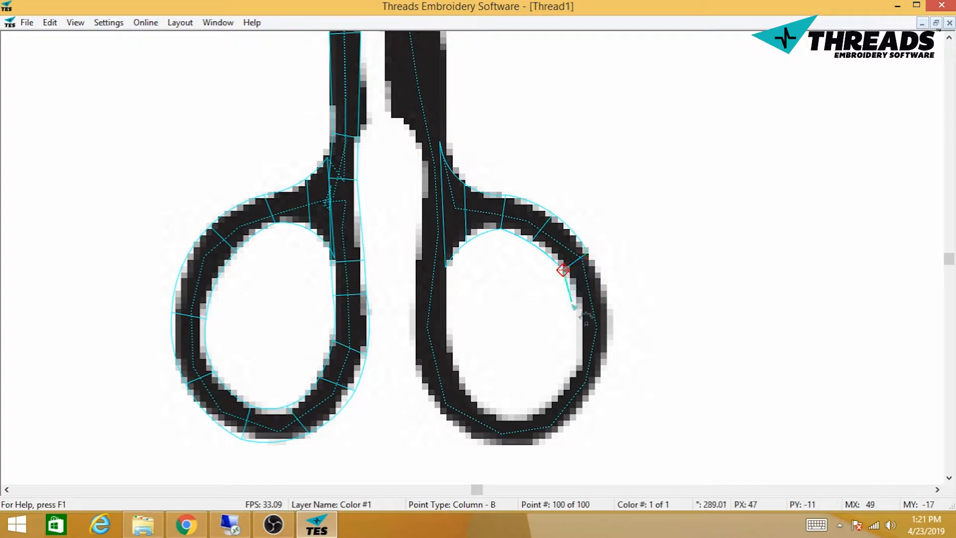
left_click(576, 310)
left_click(612, 305)
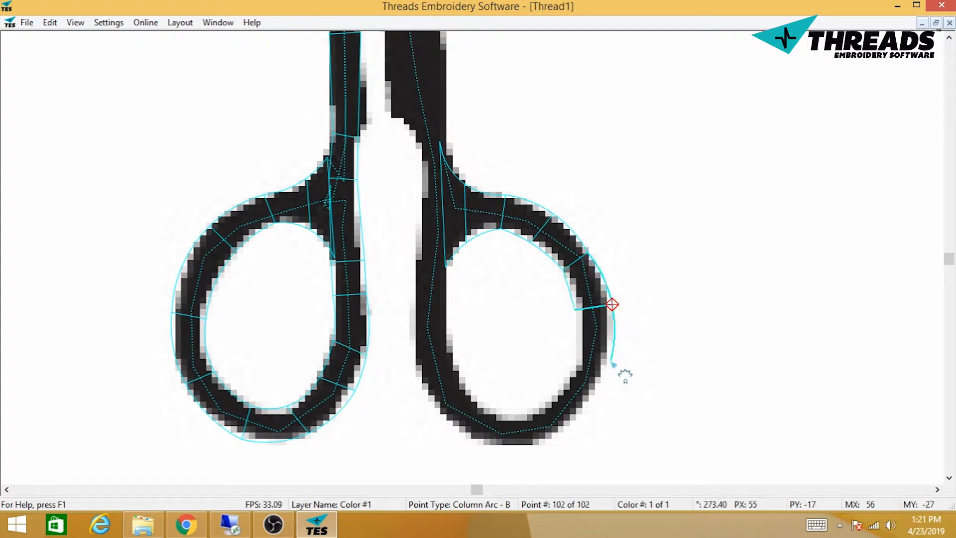
left_click(607, 365)
left_click(574, 357)
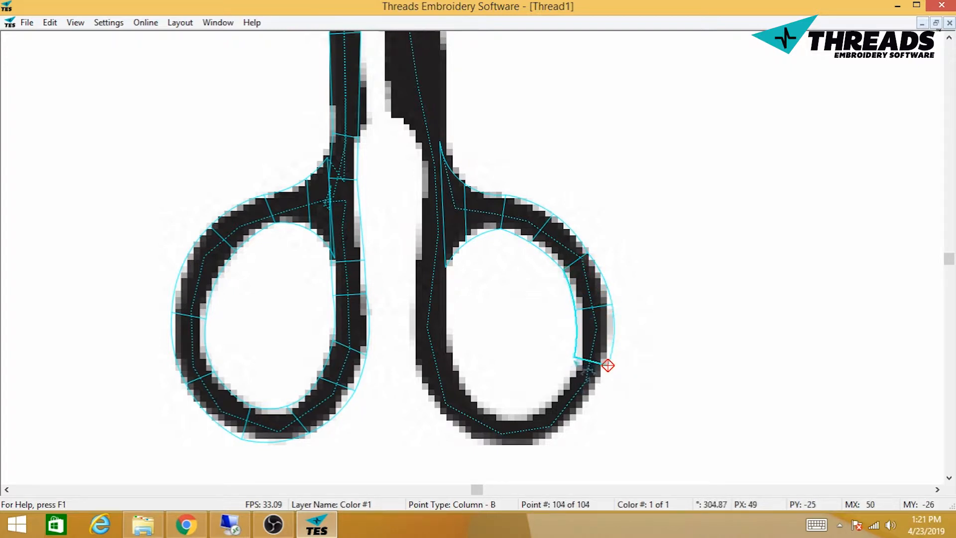
- Continue the arc column around the right ring's lower outer side with paired edge points to the bottom of the ring
left_click(561, 392)
left_click(578, 413)
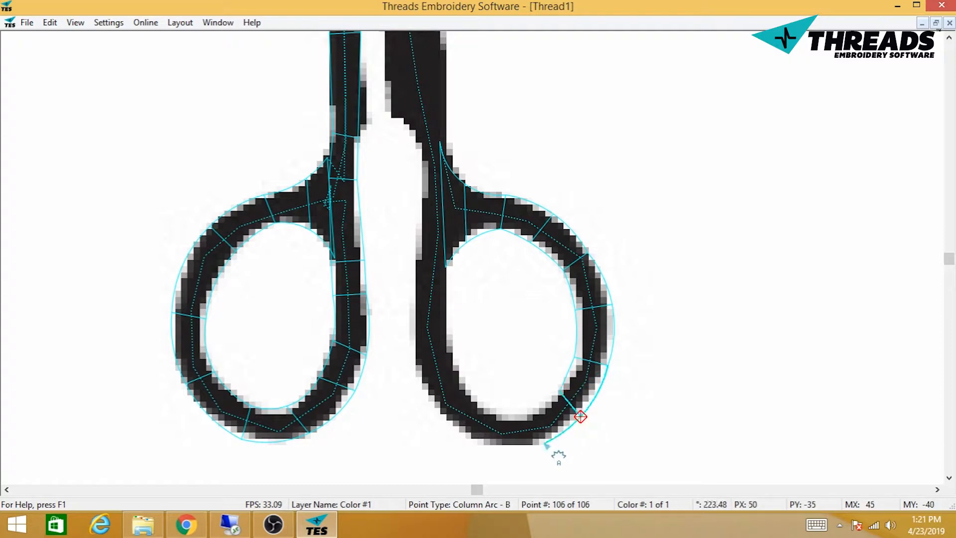
left_click(544, 443)
left_click(532, 412)
left_click(501, 412)
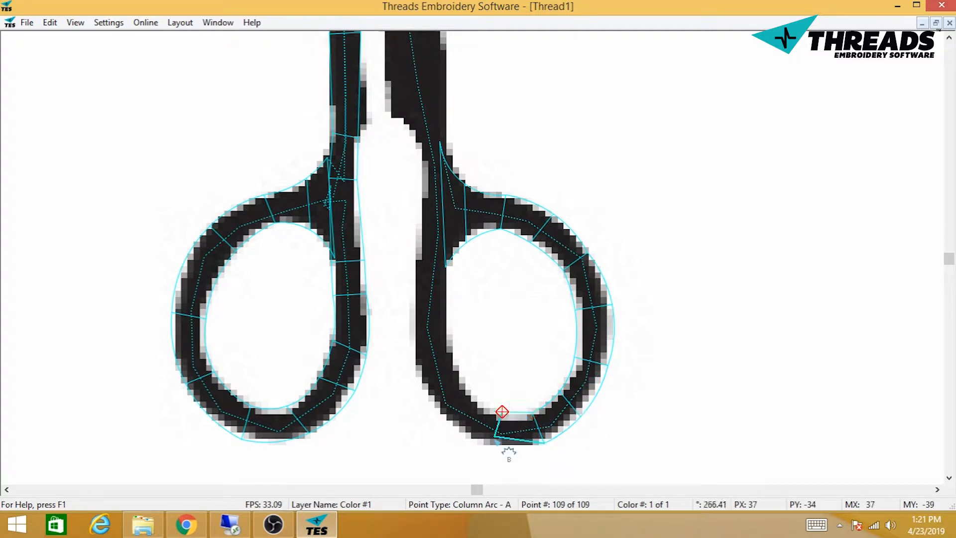
left_click(495, 443)
- Carry the arc column from the right ring's bottom up its shank side with paired edge points
left_click(470, 399)
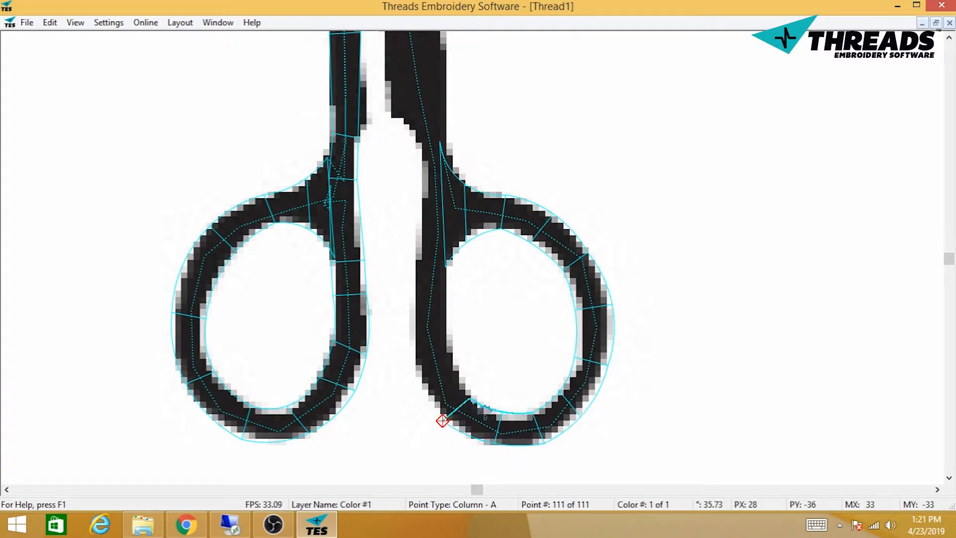
left_click(442, 421)
left_click(454, 359)
left_click(415, 364)
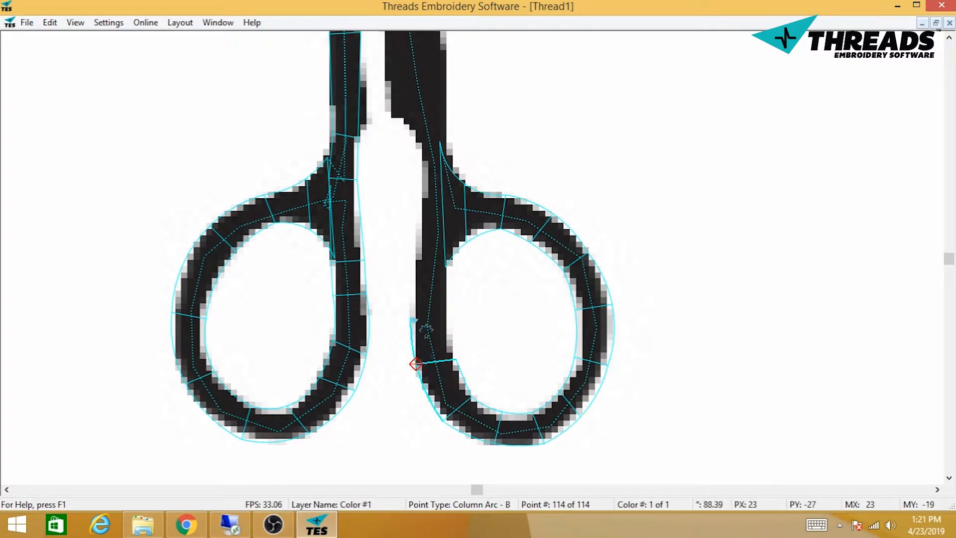
left_click(412, 317)
left_click(451, 317)
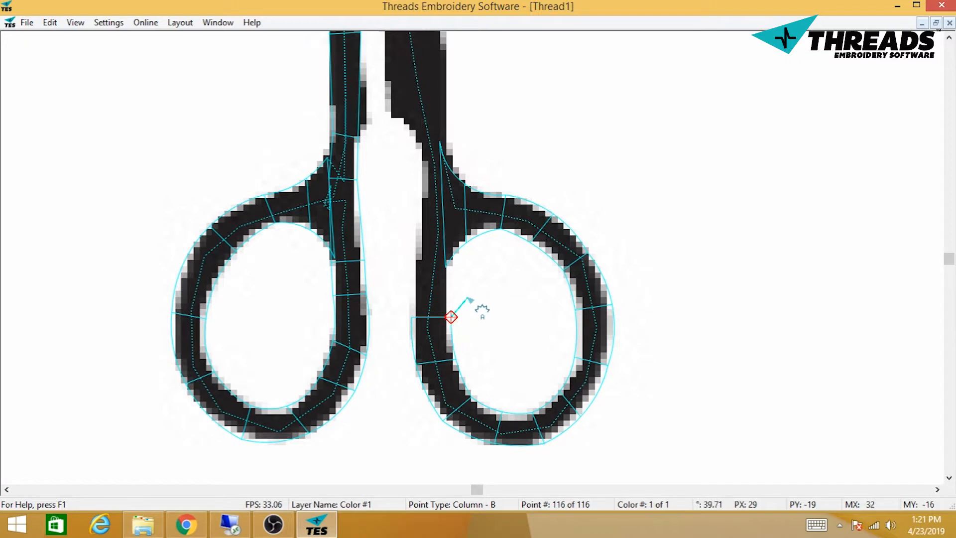
- Switch to a straight Column and place paired edge points up the right shank past the ring joint
right_click(466, 297)
mouse_move(501, 329)
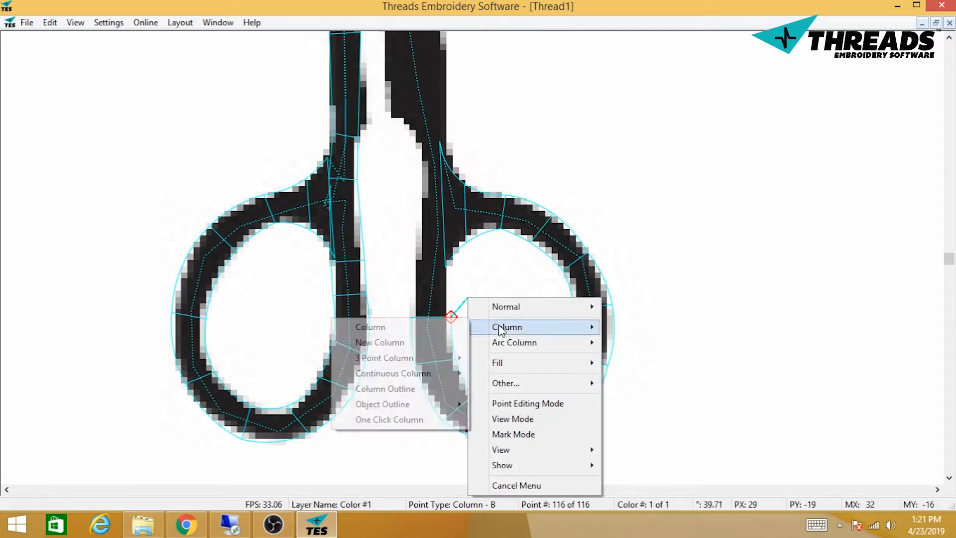
left_click(411, 327)
scroll(445, 355, "up", 3)
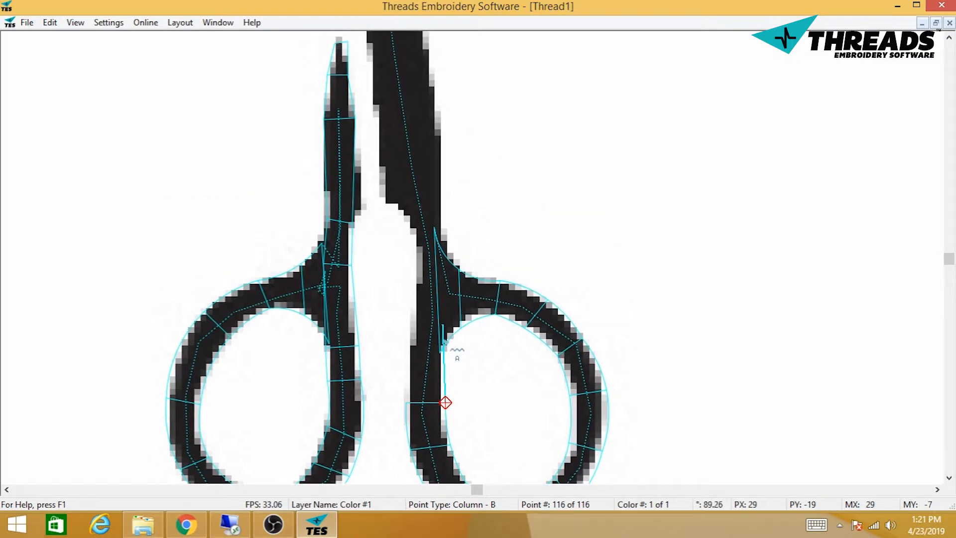
left_click(442, 352)
left_click(406, 348)
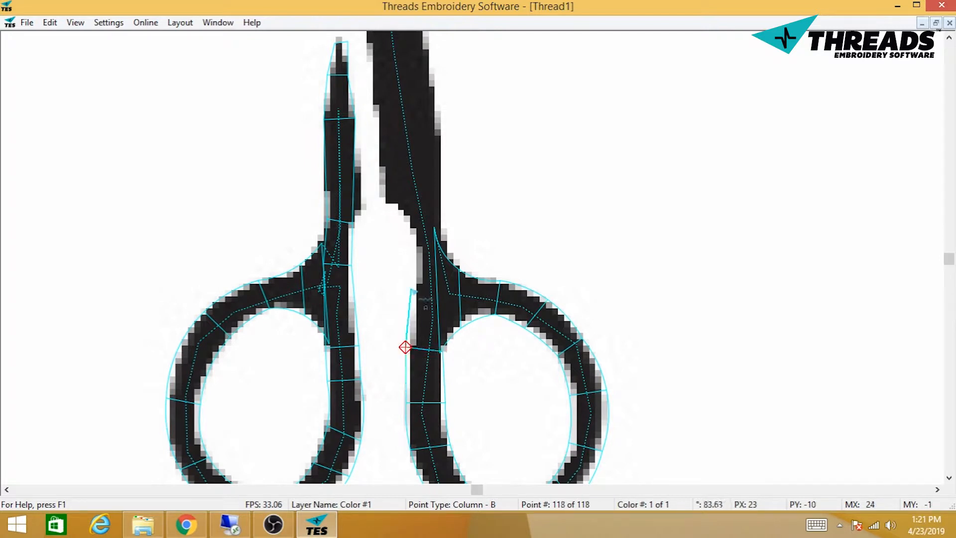
left_click(414, 285)
left_click(444, 283)
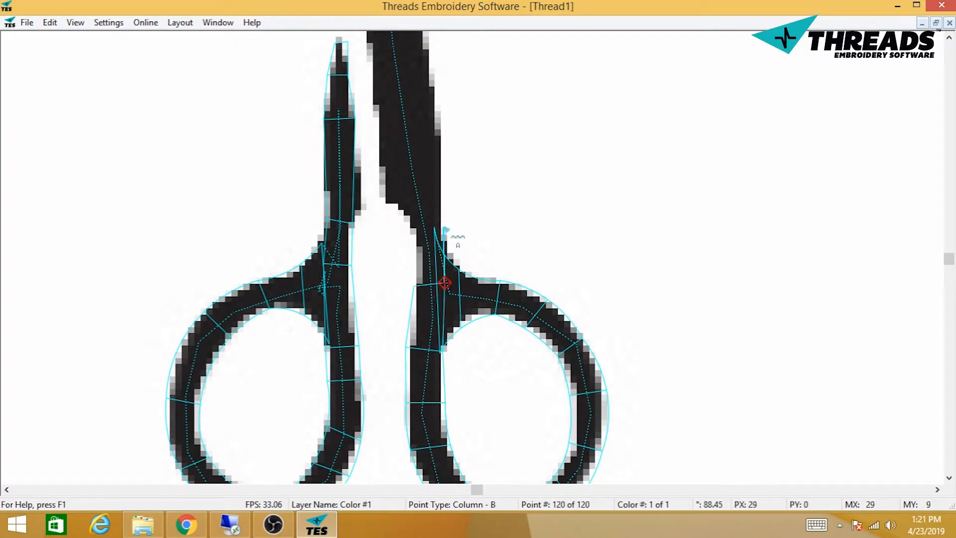
- Extend the column across the angled shoulder where the right shank widens into the long blade
left_click(442, 225)
left_click(415, 226)
left_click(380, 192)
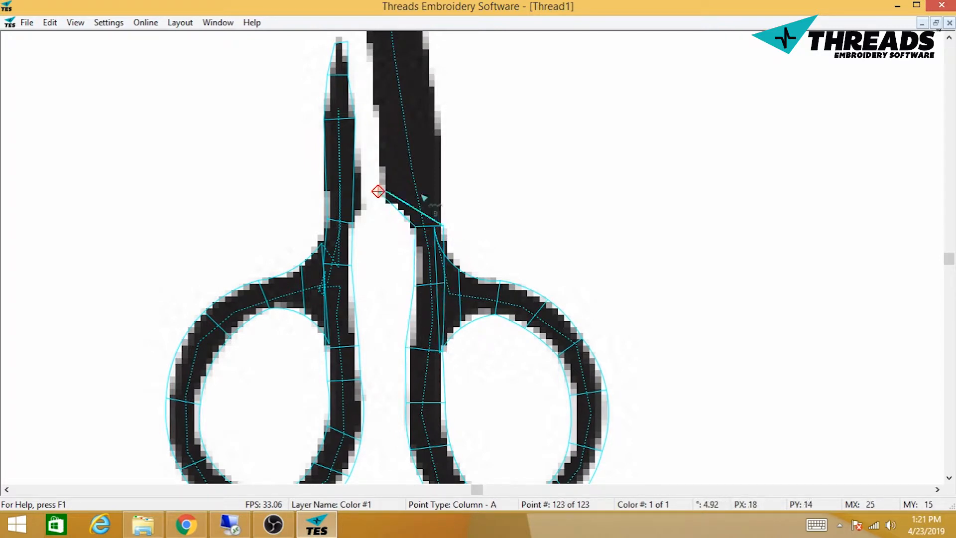
left_click(439, 190)
- Place column edge pairs above the shoulder and near the tapered upper end of the long blade
scroll(440, 192, "down", 1)
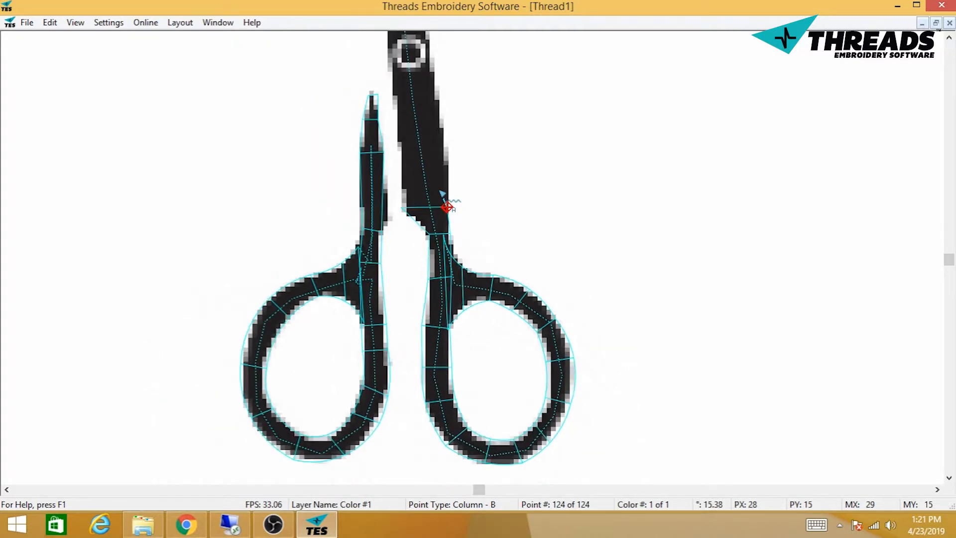
scroll(486, 341, "down", 2)
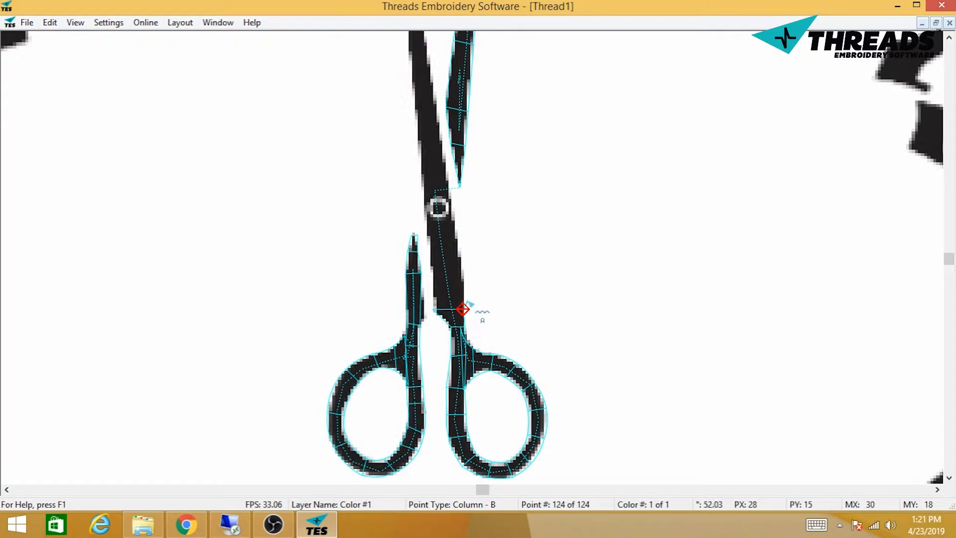
scroll(480, 315, "up", 1)
scroll(467, 319, "up", 3)
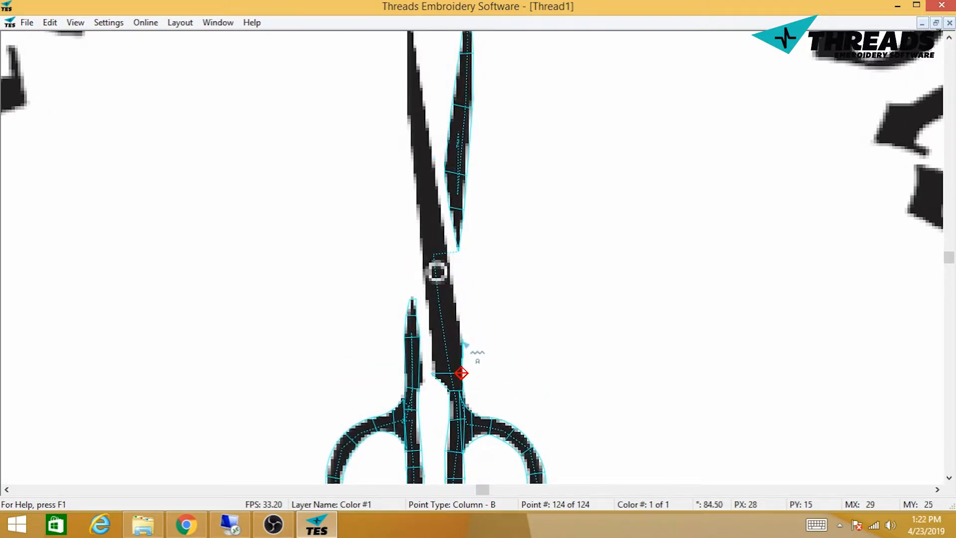
left_click(464, 342)
left_click(432, 343)
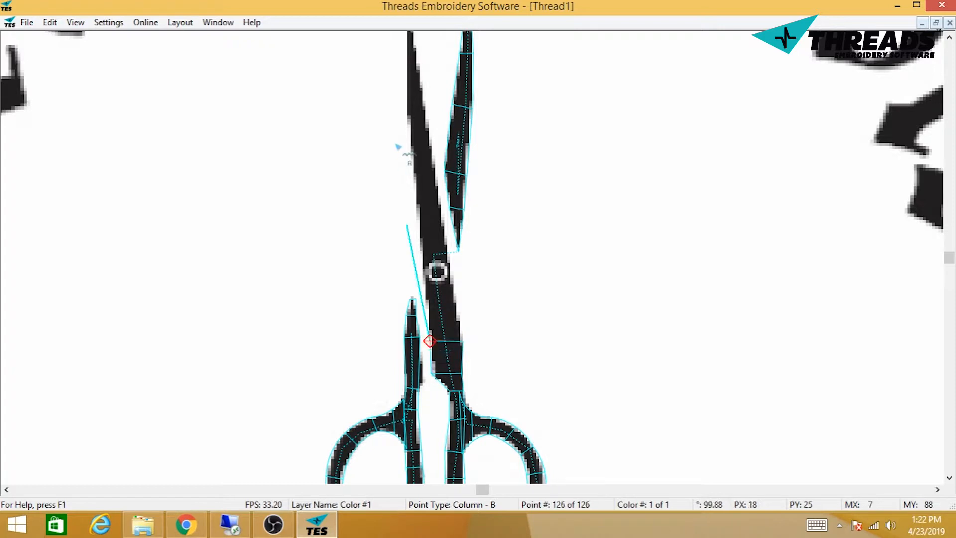
left_click(404, 85)
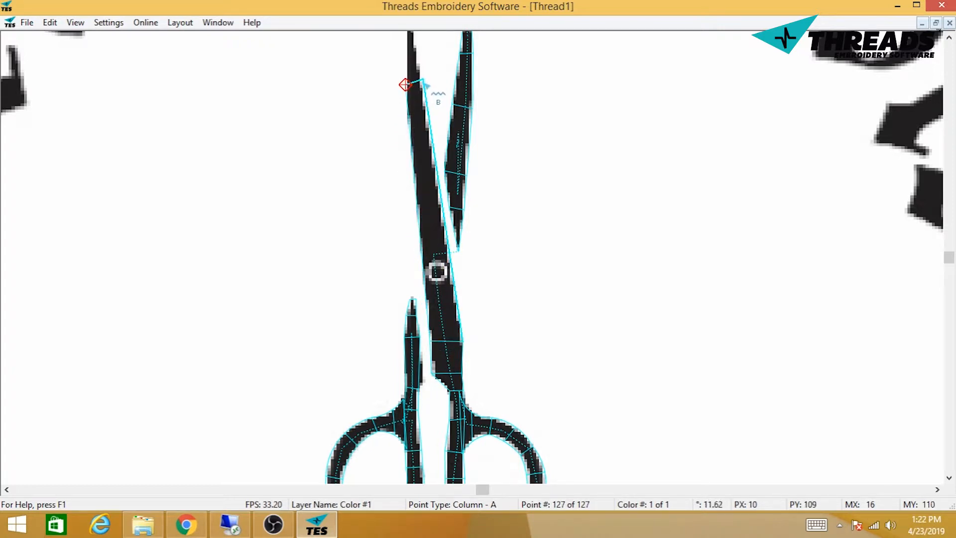
left_click(423, 85)
- Close the column at the long blade's upper tip with a 3 Point Column End
scroll(424, 85, "up", 2)
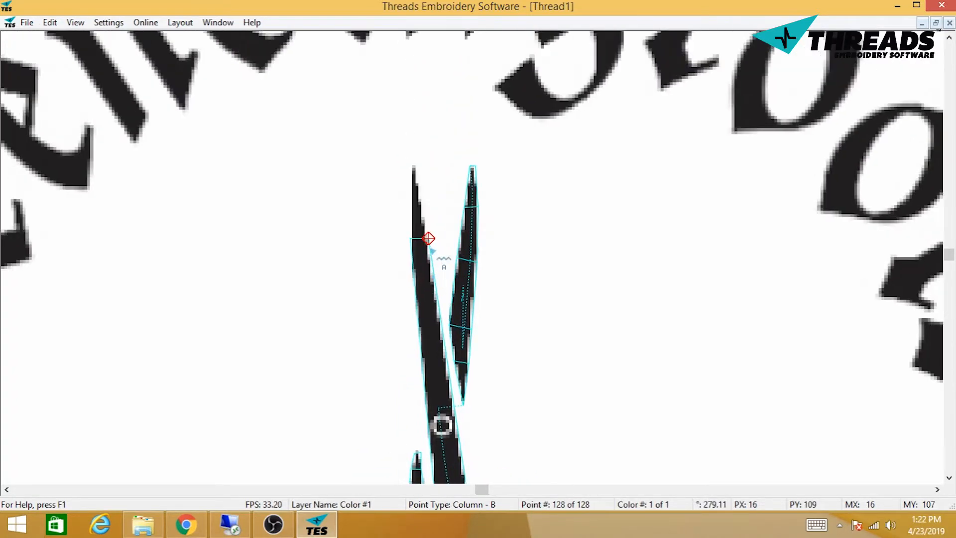
right_click(409, 187)
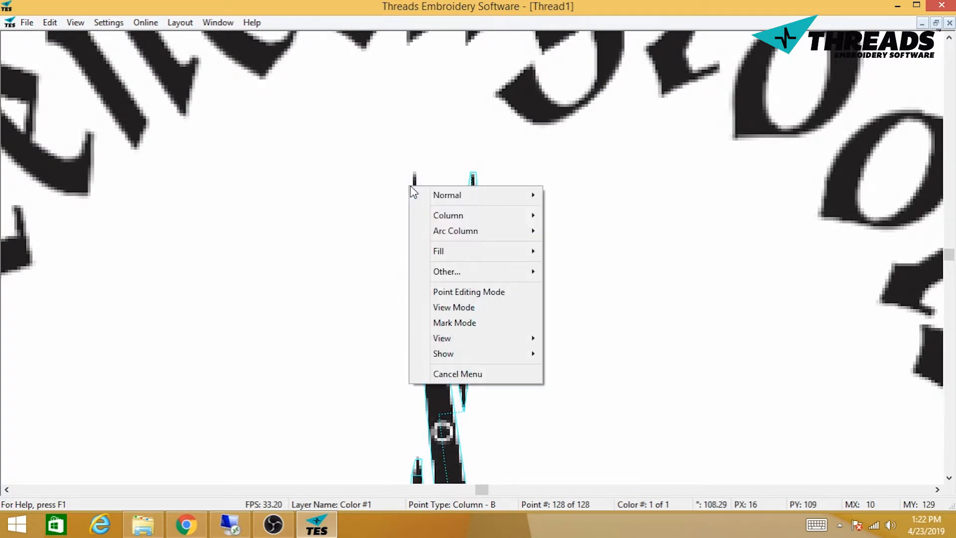
mouse_move(420, 196)
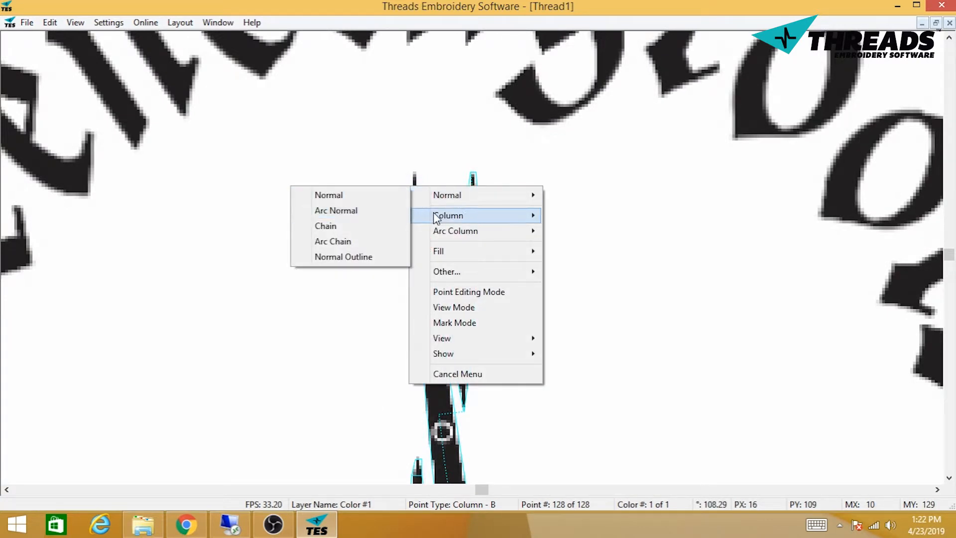
mouse_move(433, 214)
mouse_move(375, 246)
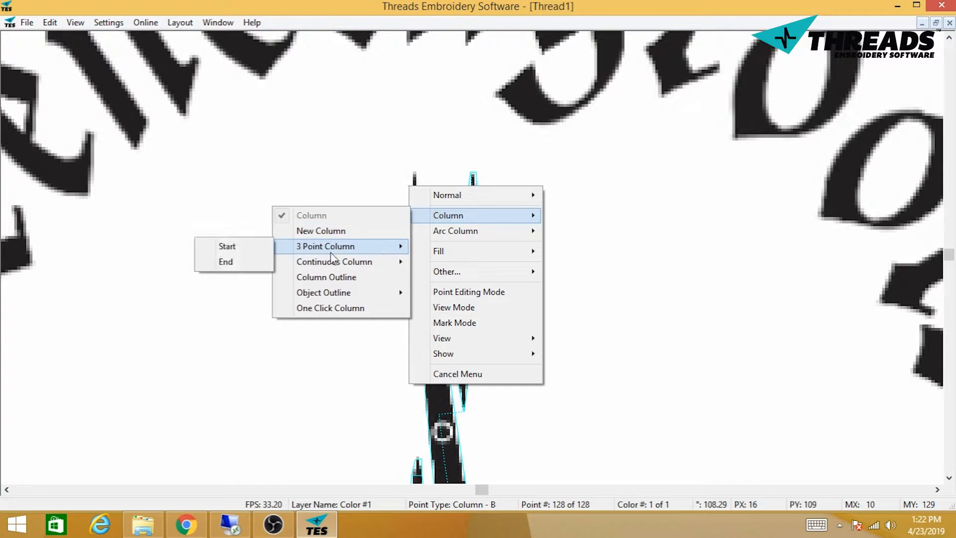
left_click(227, 261)
left_click_drag(407, 171, 413, 173)
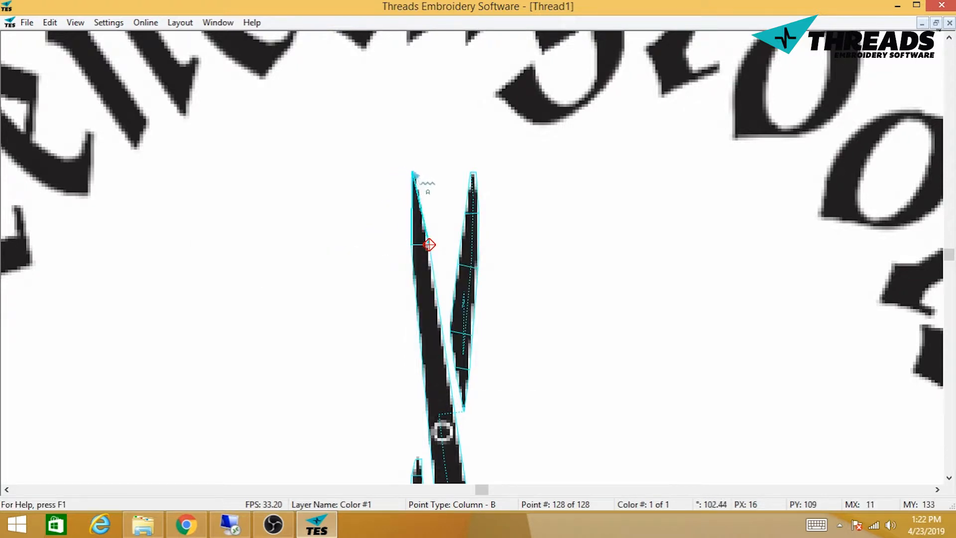
left_click(413, 172)
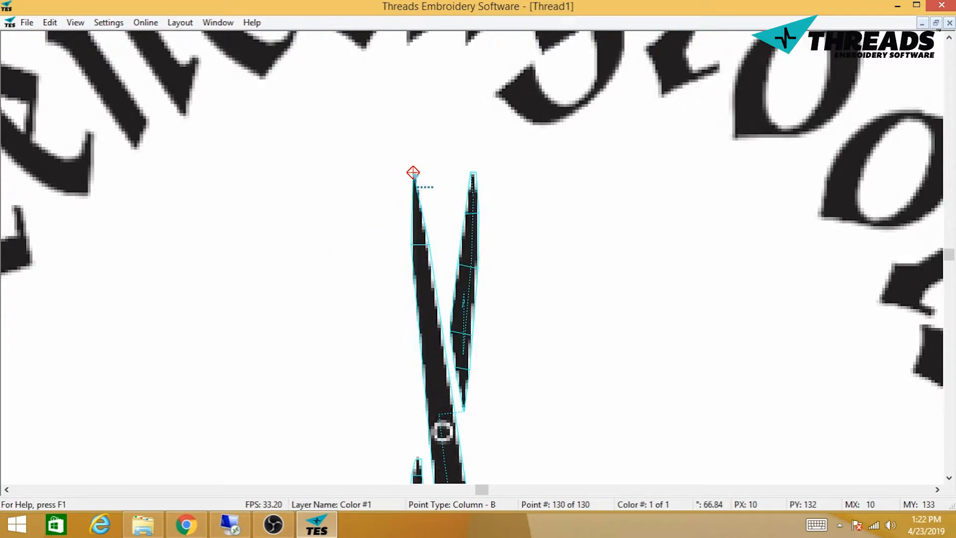
- Leave digitizing, fit the whole design in view and hide the background logo image
scroll(415, 182, "down", 3)
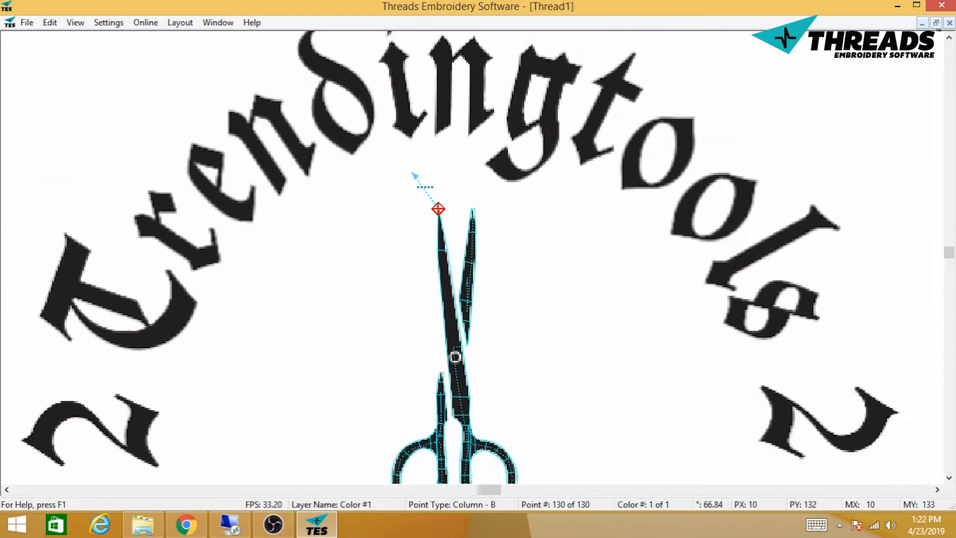
scroll(422, 204, "up", 2)
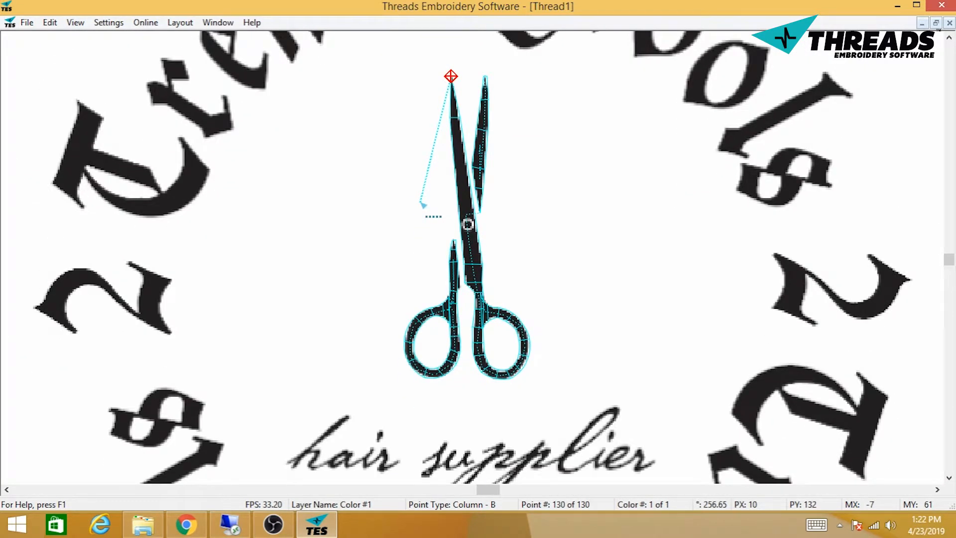
key("Escape")
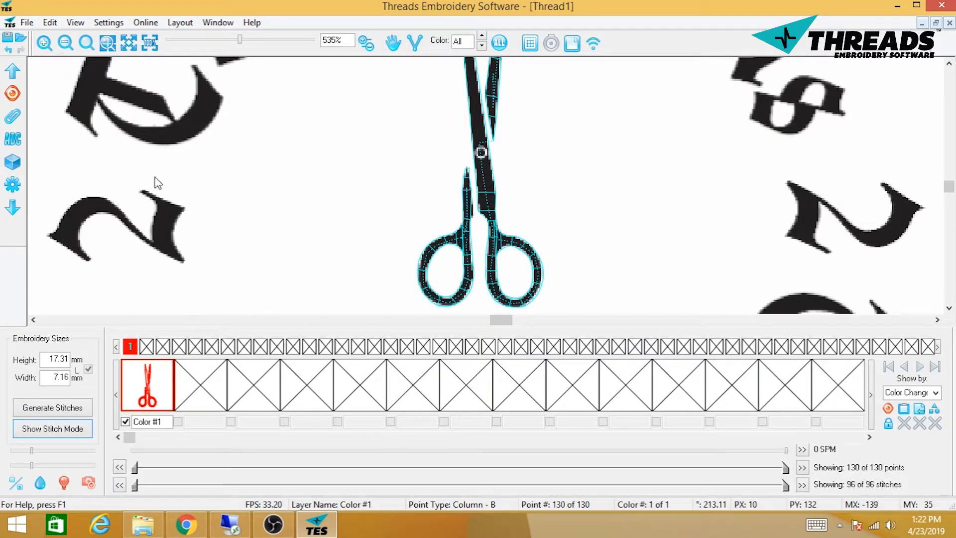
left_click(150, 44)
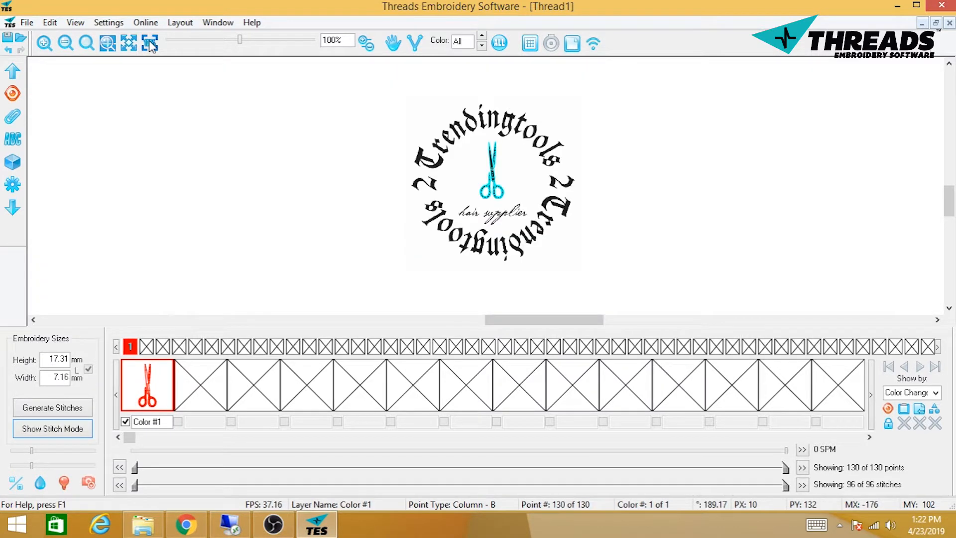
left_click(129, 48)
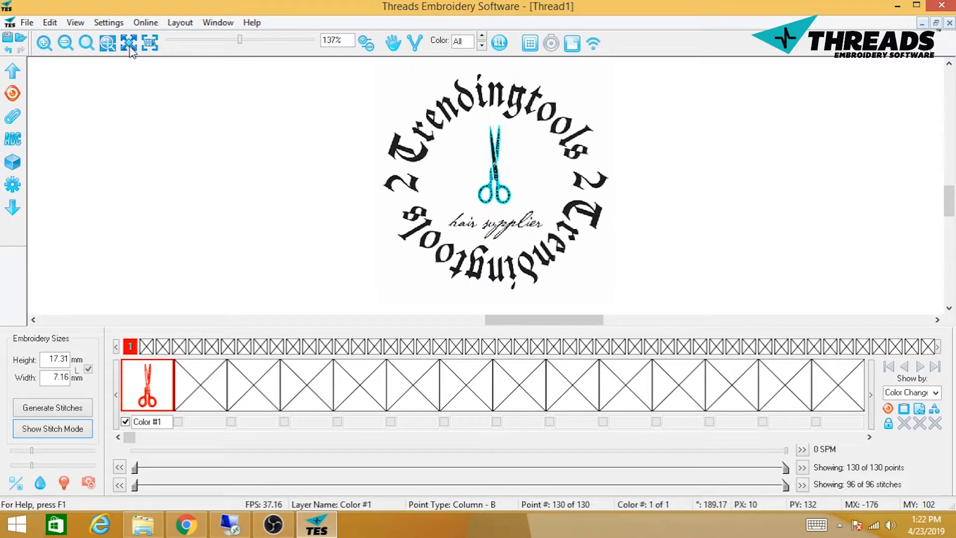
left_click(88, 483)
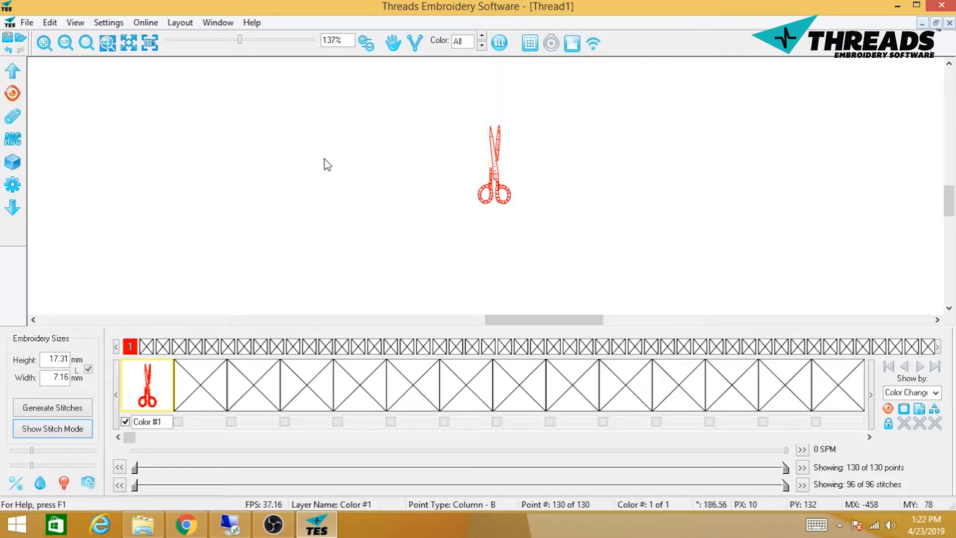
- Show the scissors in stitch mode and examine the generated stitches up close
left_click_drag(438, 174, 414, 224)
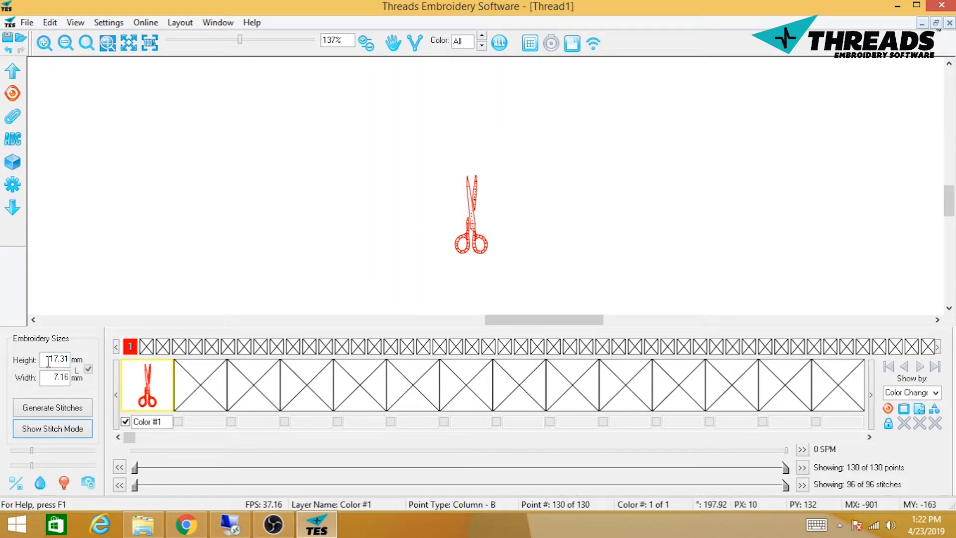
left_click(59, 434)
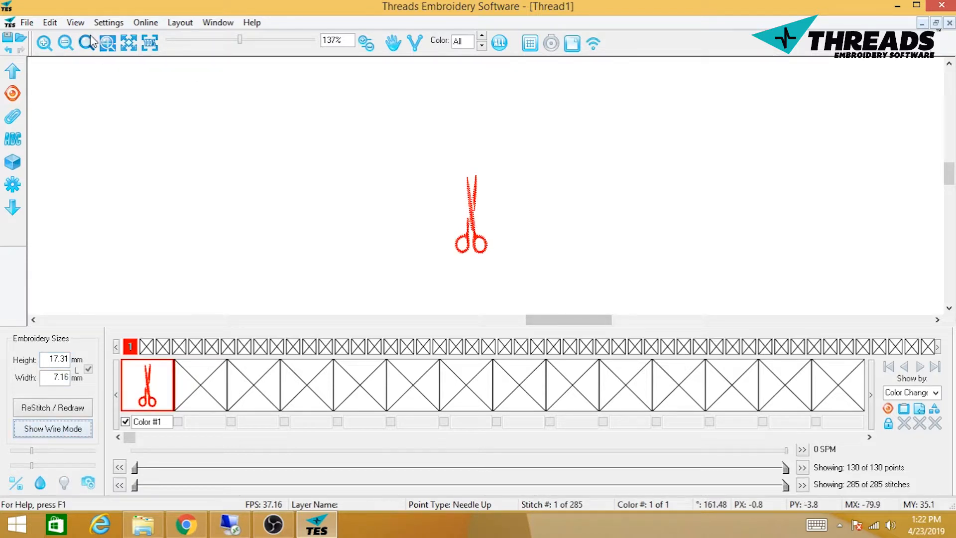
left_click(44, 45)
left_click(44, 45)
left_click(44, 44)
left_click(44, 45)
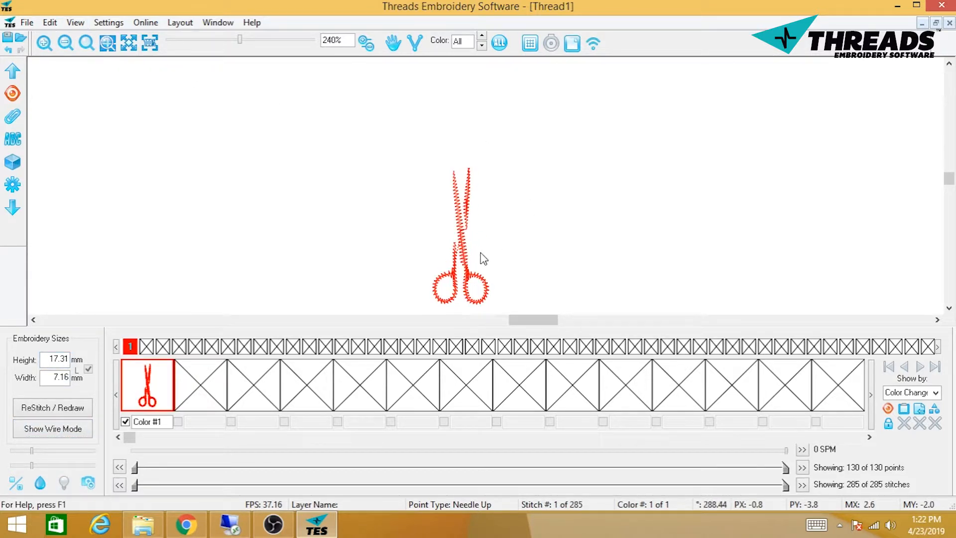
left_click_drag(480, 256, 508, 192)
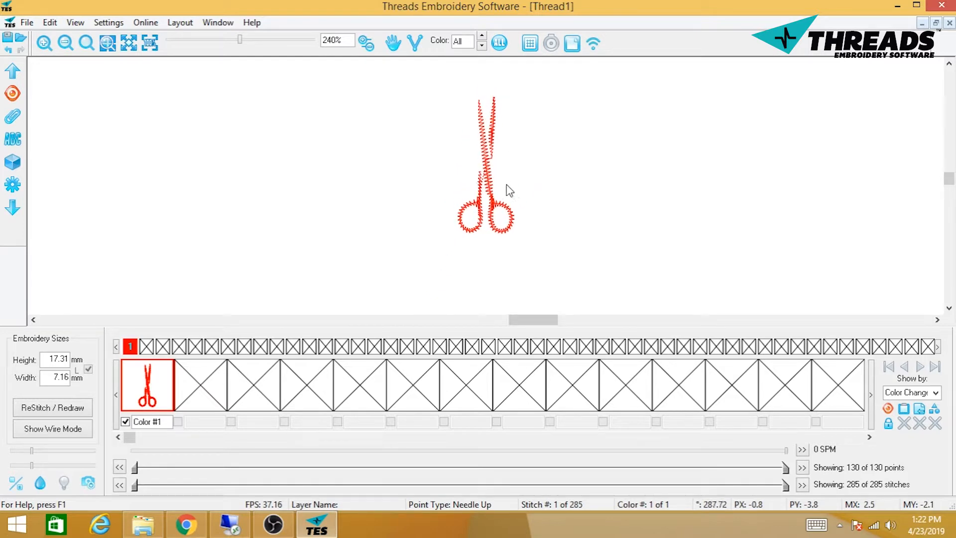
left_click(43, 45)
left_click(43, 44)
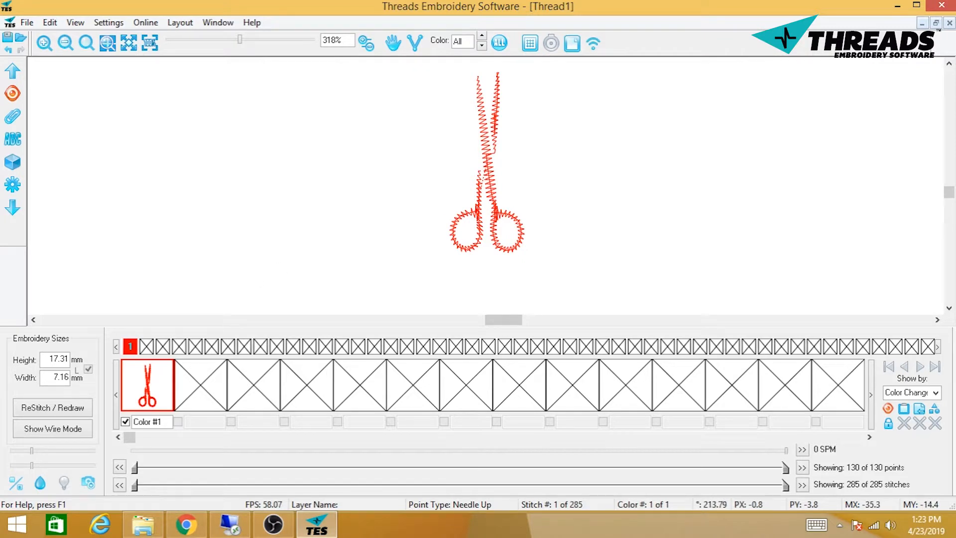
- Return the scissors display to wire mode
key("alt+Tab")
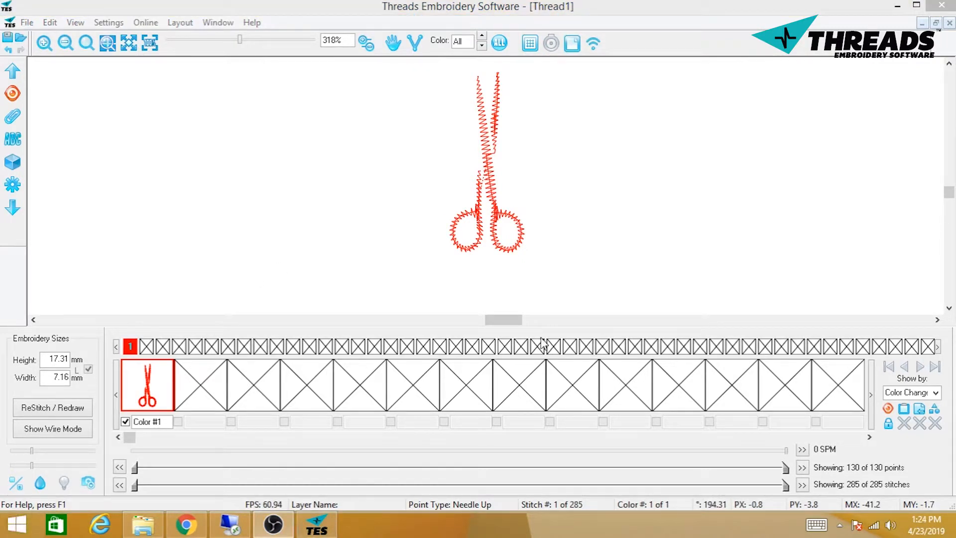
left_click(522, 225)
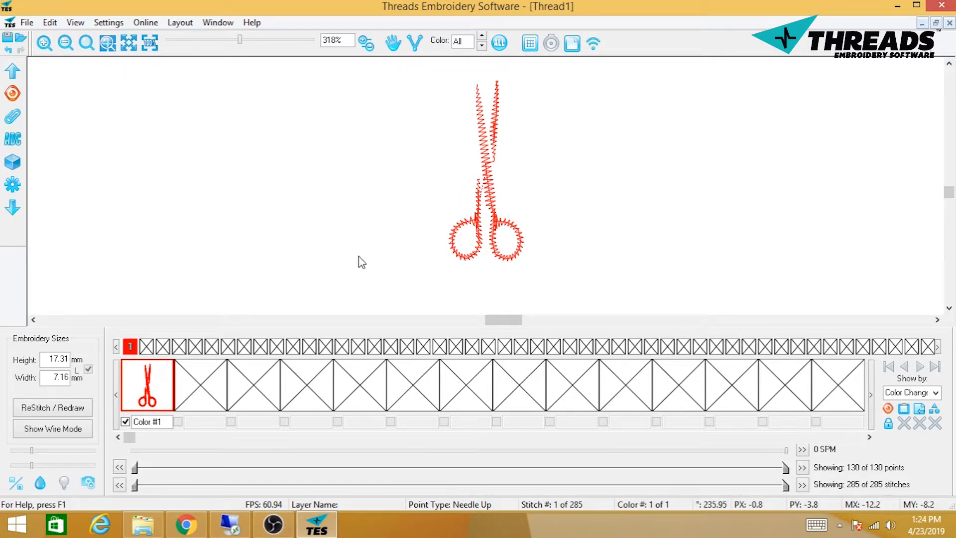
left_click(52, 430)
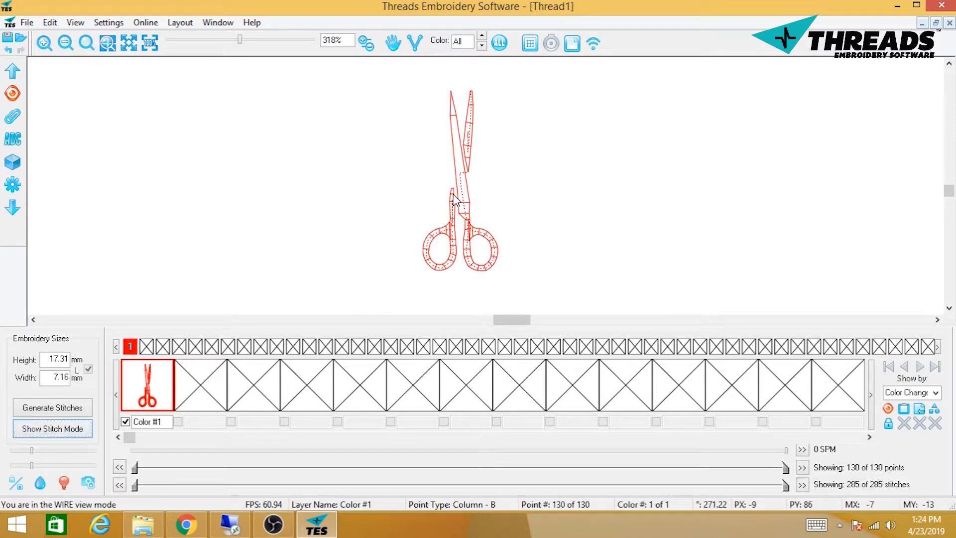
- Show the background logo image again and bring the full circular lettering into view
left_click(88, 482)
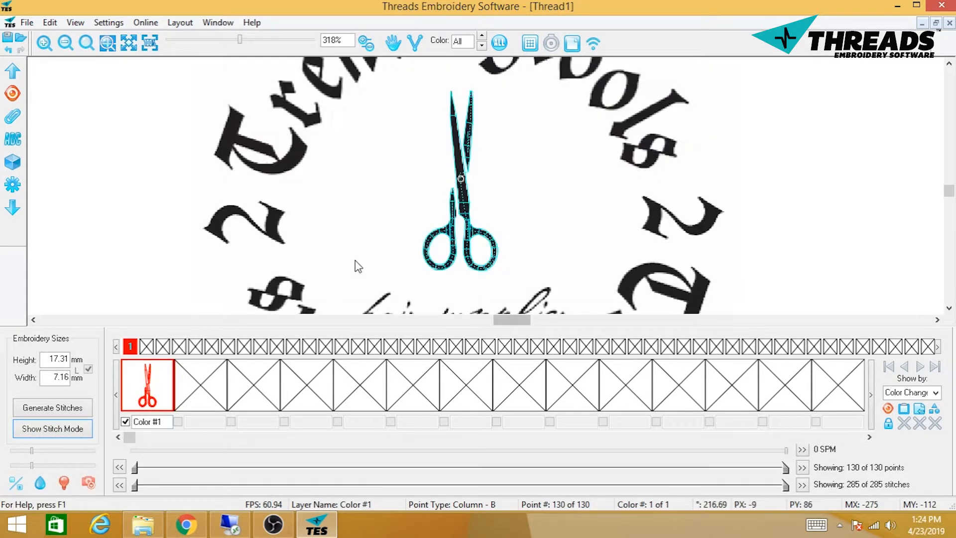
left_click(65, 43)
left_click(66, 43)
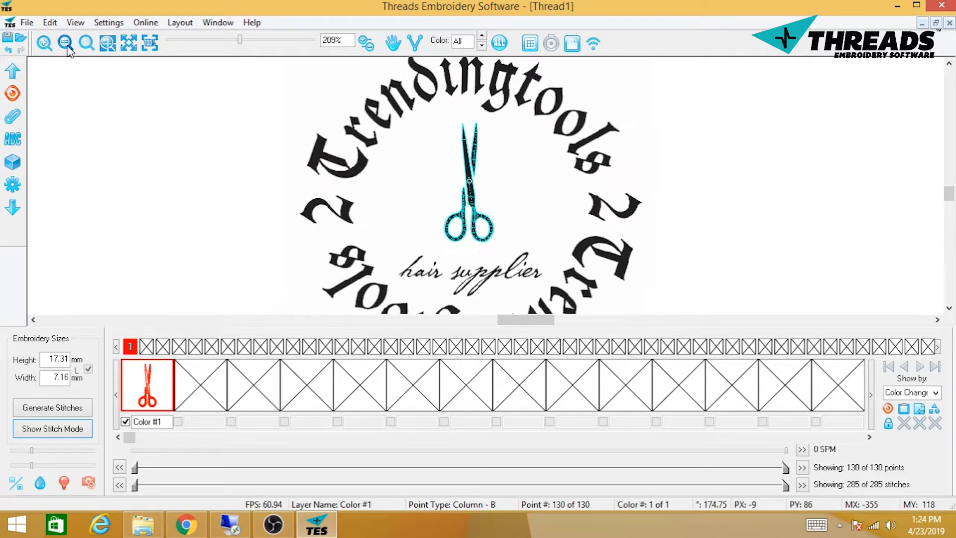
scroll(343, 196, "down", 1)
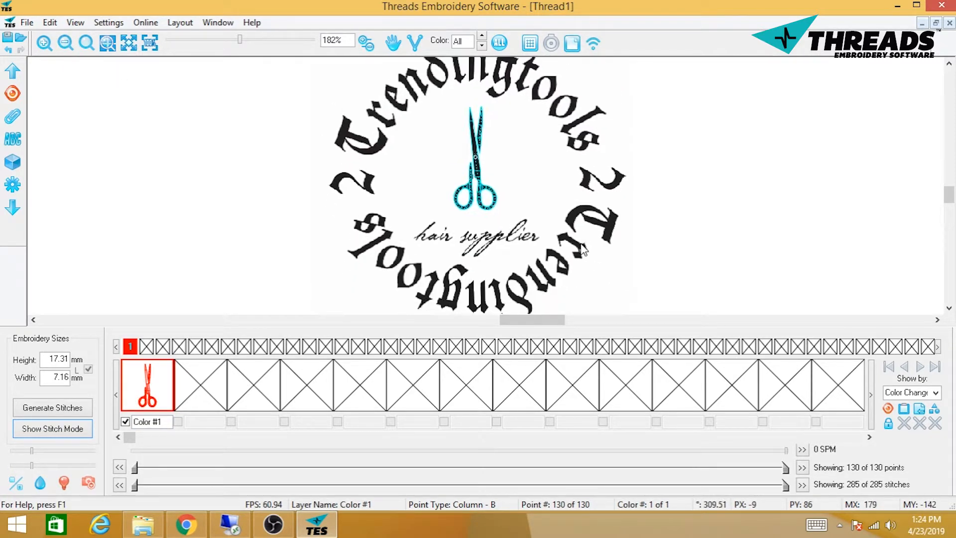
scroll(342, 196, "down", 1)
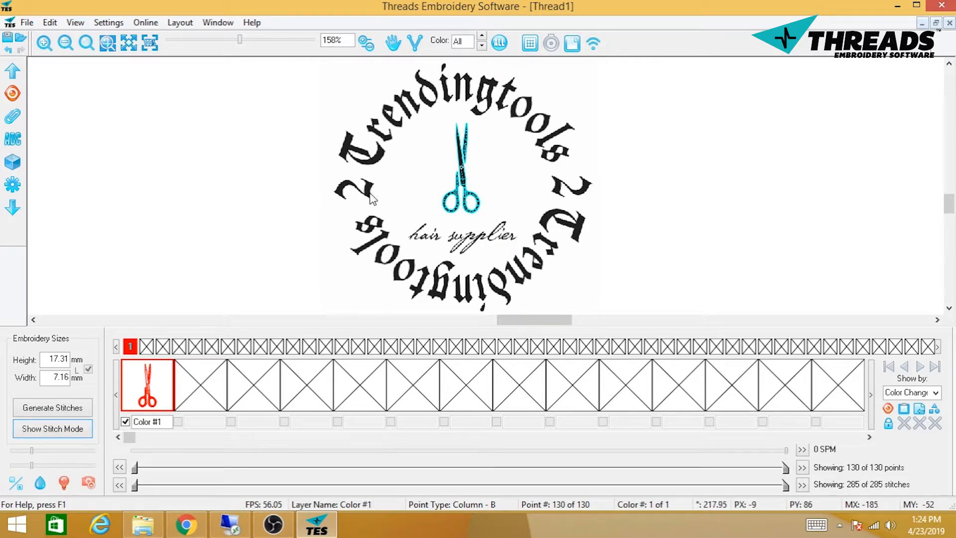
- Insert a color change to blue (RGB 0, 128, 255), starting at the numeral 2 left of the scissors
right_click(438, 171)
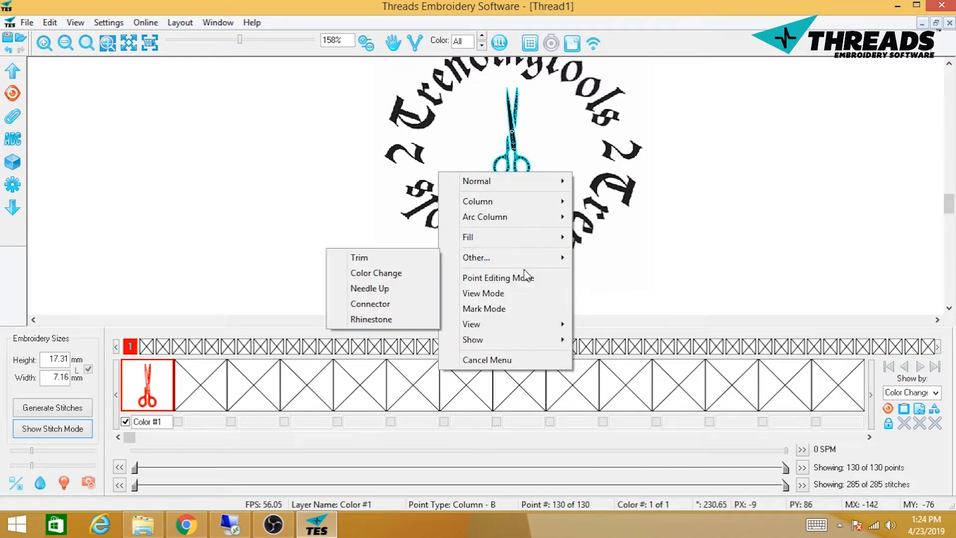
left_click(417, 272)
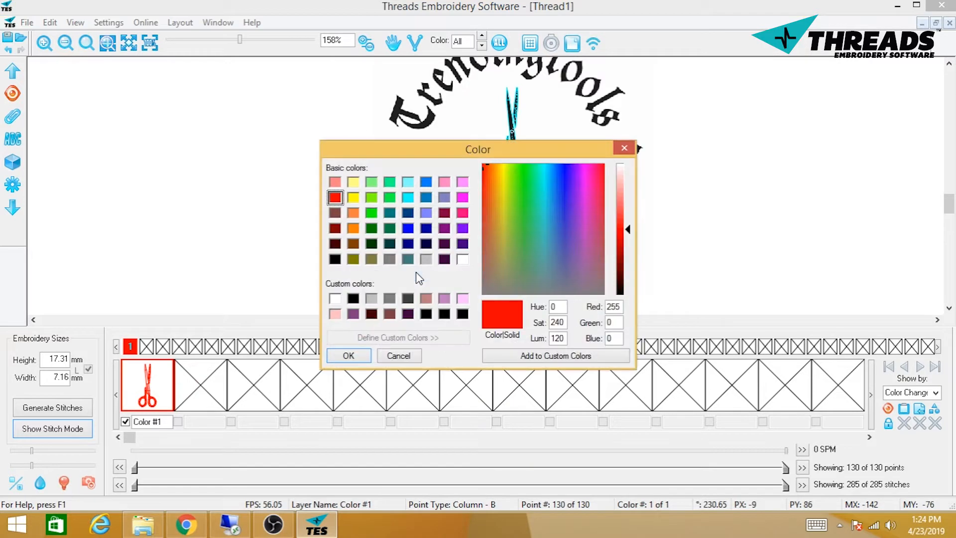
left_click(426, 182)
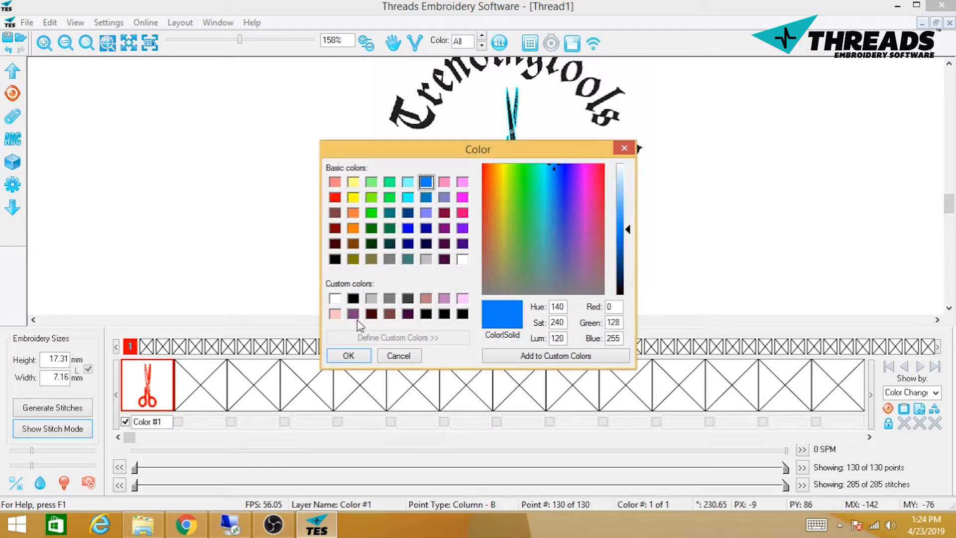
left_click(348, 355)
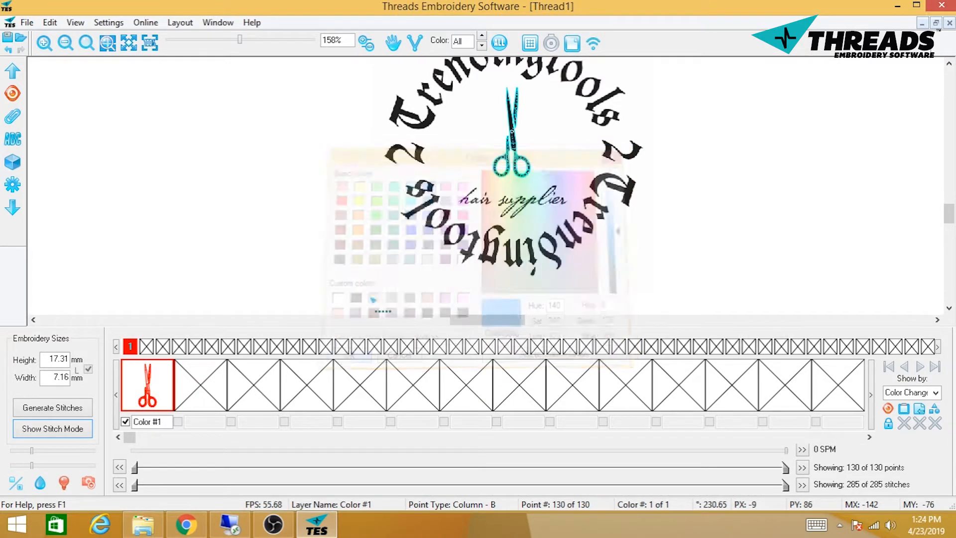
left_click(419, 151)
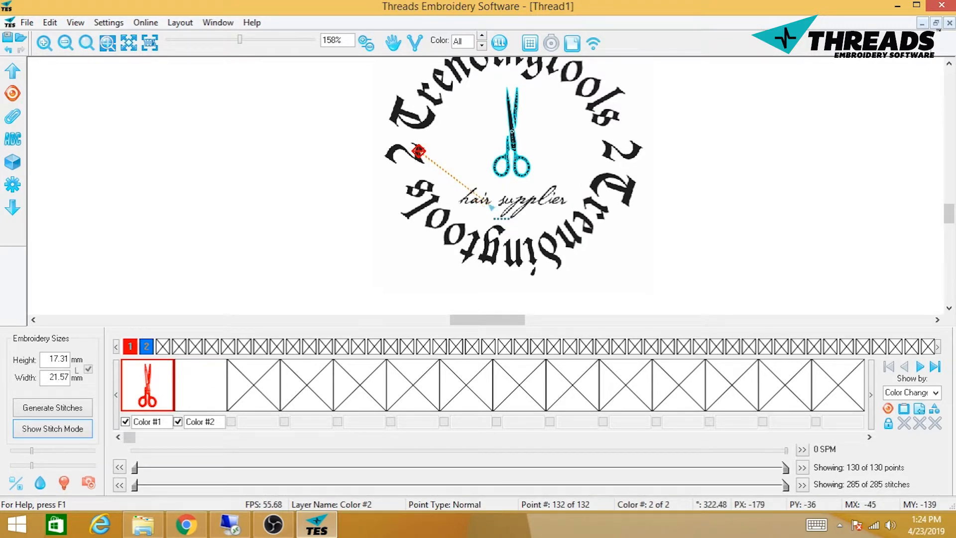
- Place a few short, closely spaced normal stitches in the upper part of the 2's base stroke as a tie-in
scroll(498, 219, "up", 5)
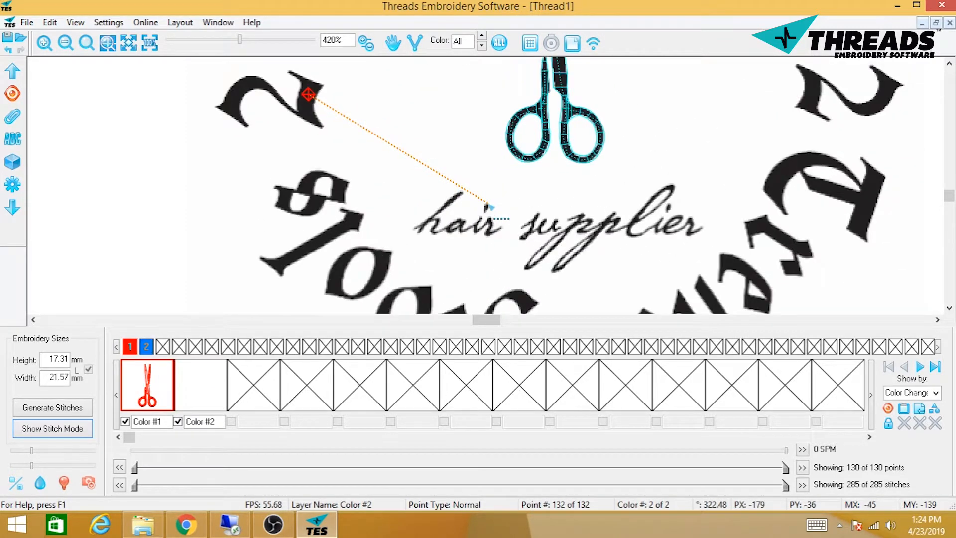
mouse_move(219, 93)
left_mouse_down()
mouse_move(325, 174)
mouse_move(450, 230)
left_mouse_up()
scroll(429, 233, "up", 3)
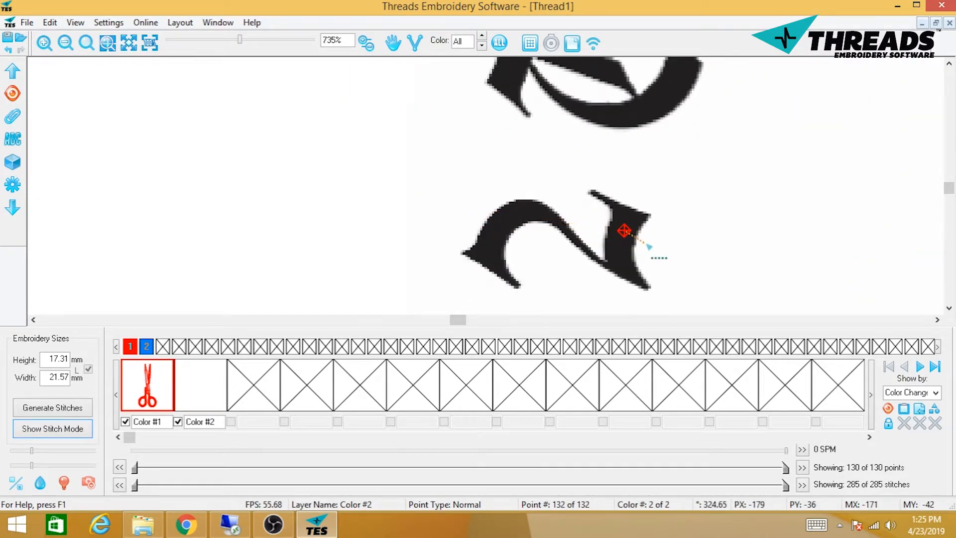
left_click_drag(645, 245, 581, 174)
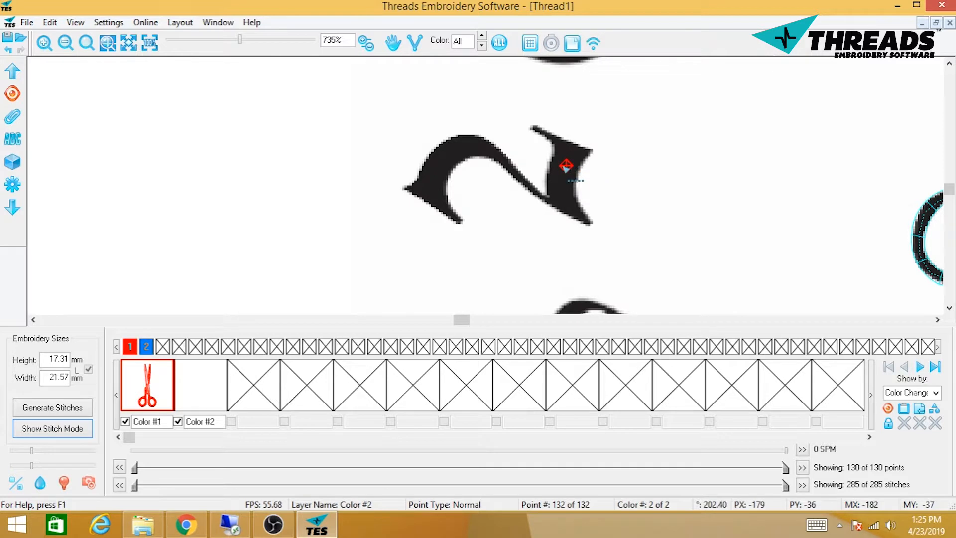
left_click(573, 168)
left_click(571, 169)
left_click(568, 171)
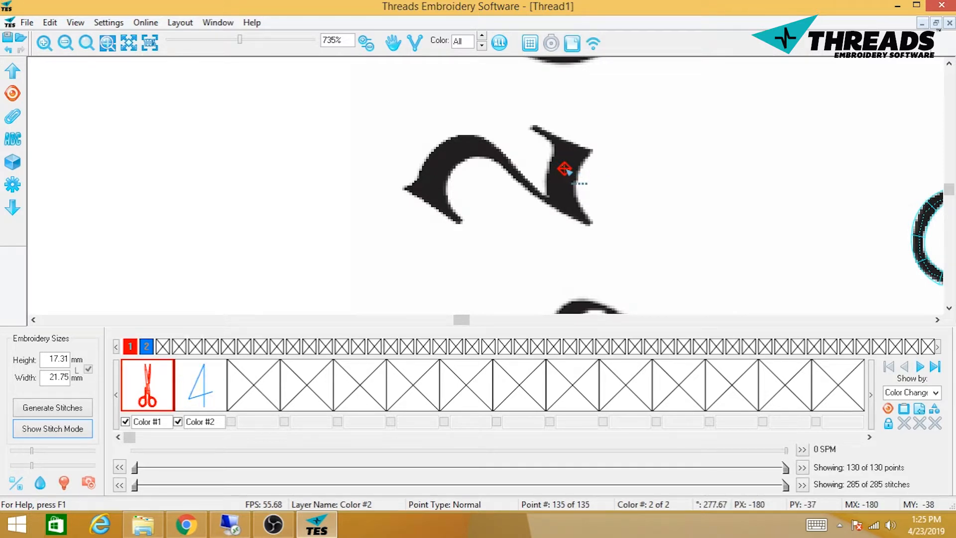
left_click(565, 174)
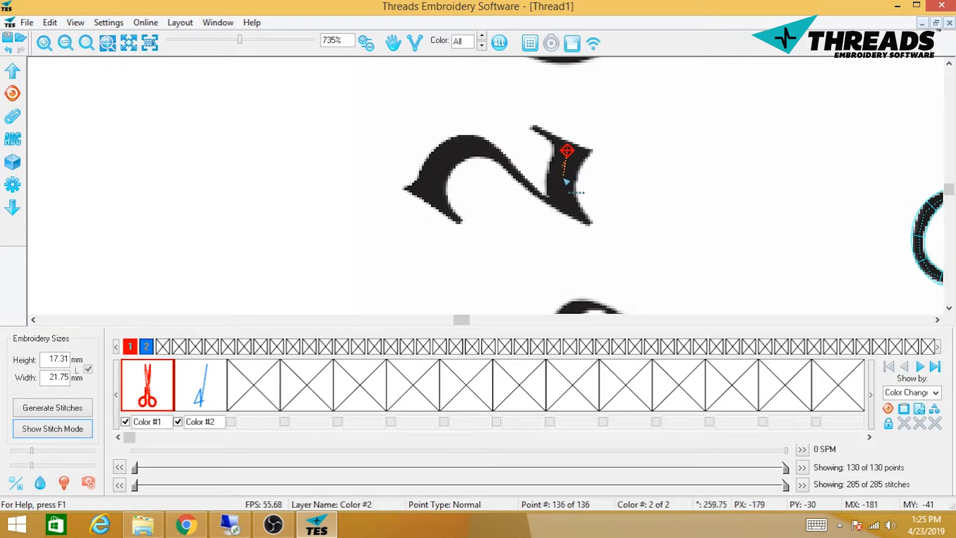
- Run normal stitches down the 2's base stroke, along the thin diagonal and over the curve to its far end
left_click(563, 188)
left_click(567, 206)
left_click(533, 188)
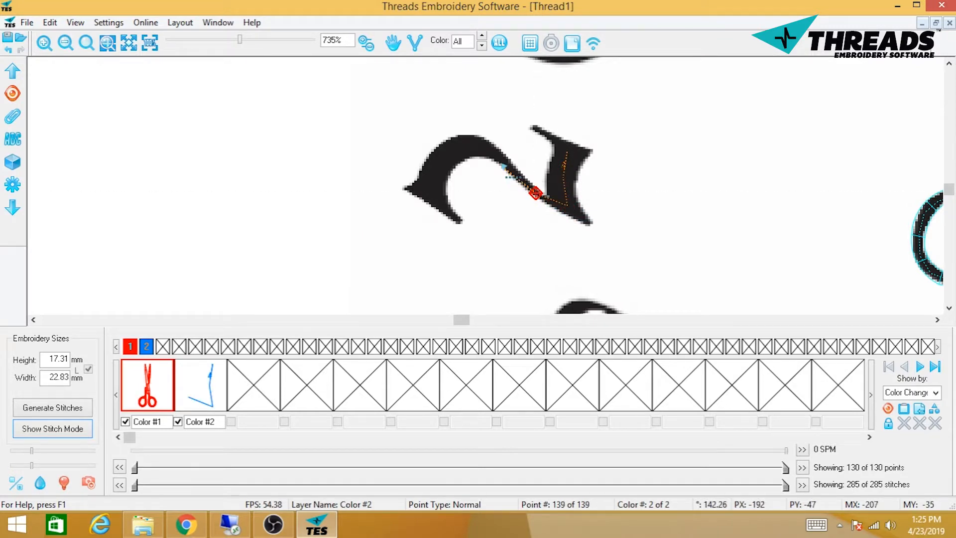
left_click(495, 155)
left_click(464, 145)
left_click(434, 155)
left_click(434, 175)
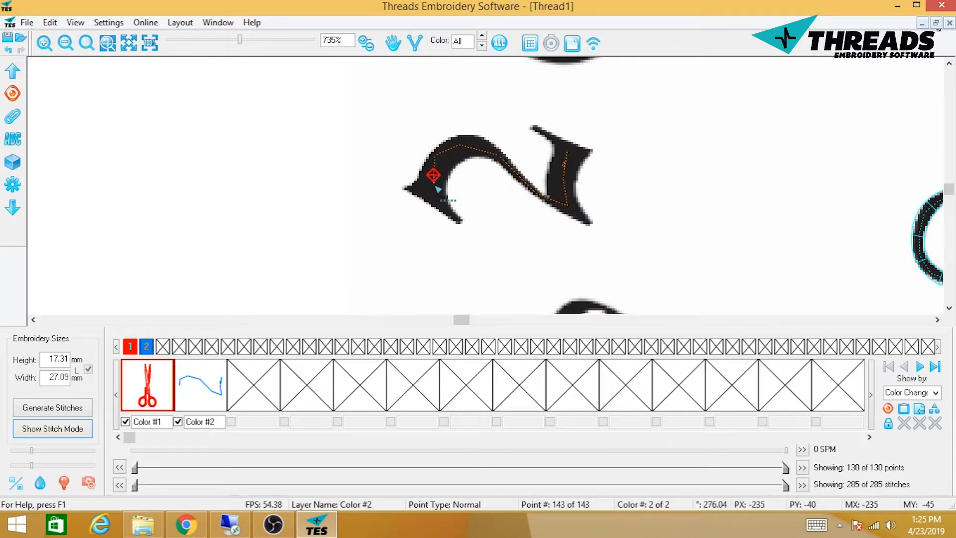
left_click(433, 193)
- Digitize a narrow straight column along the slanted serif at the curved end of the 2
right_click(433, 195)
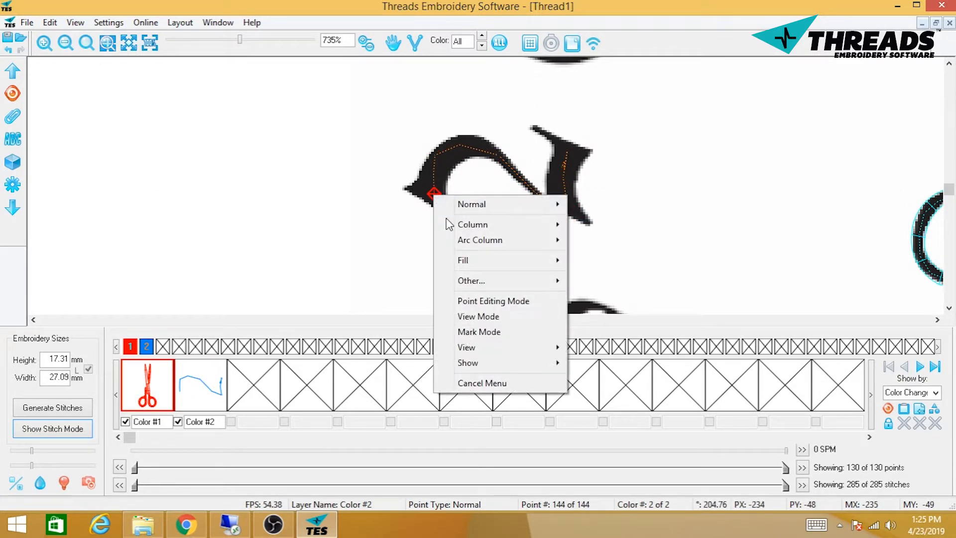
mouse_move(459, 228)
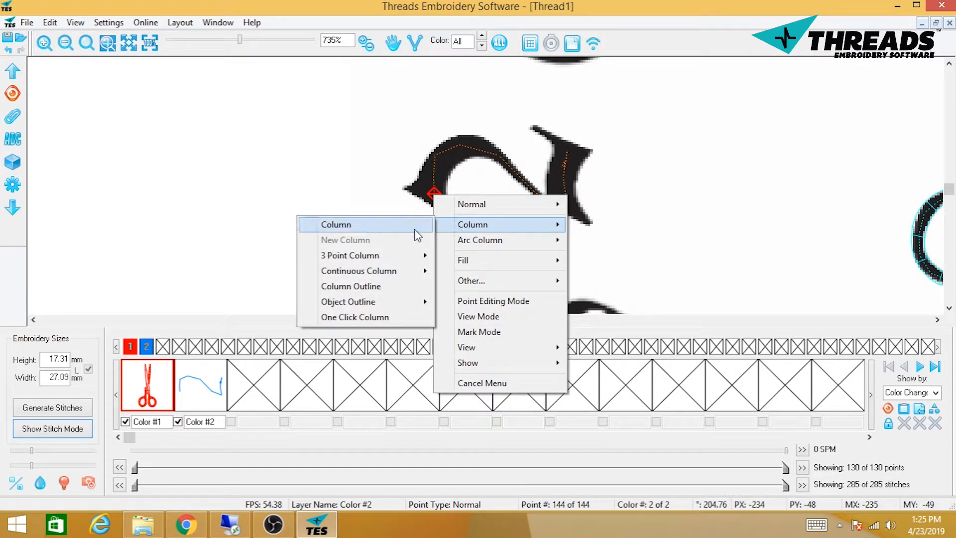
left_click(402, 230)
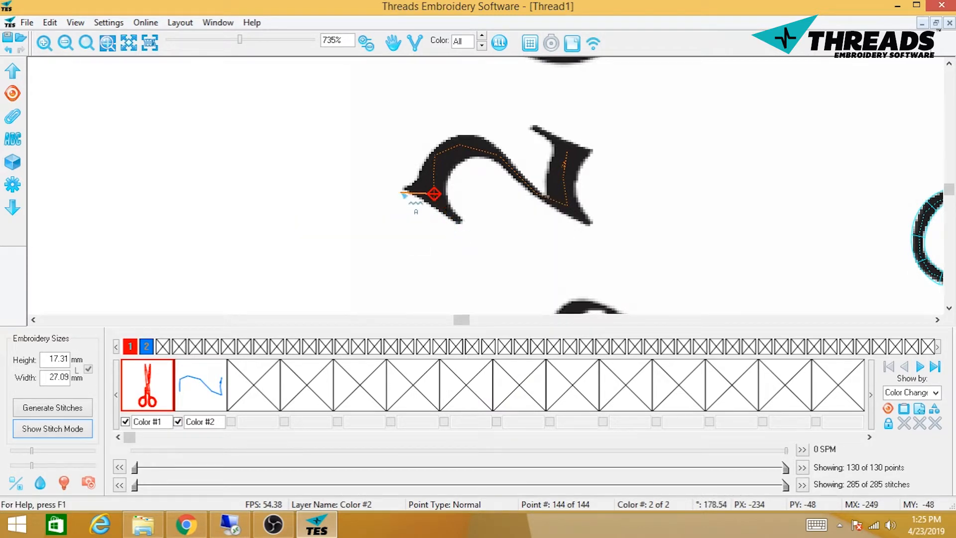
left_click(402, 190)
left_click(460, 227)
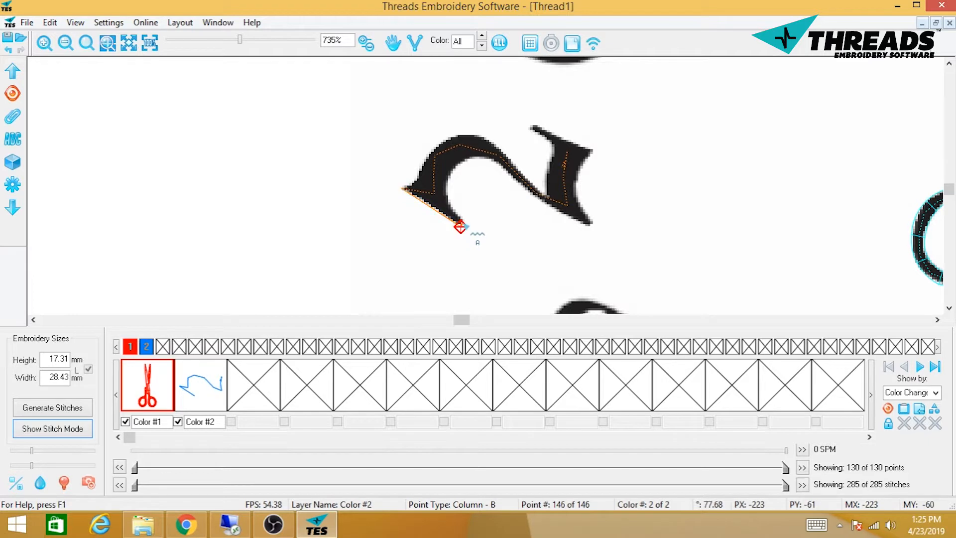
left_click(459, 219)
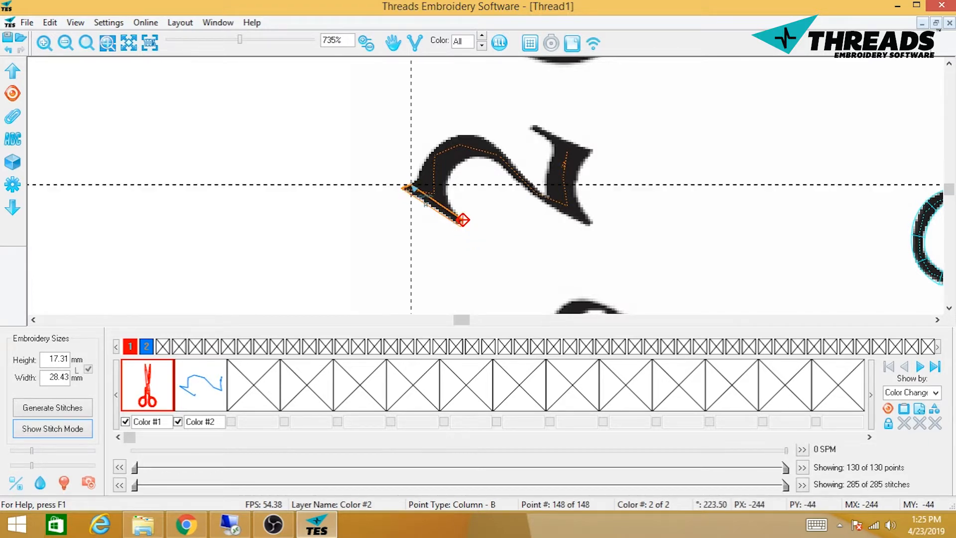
left_click(411, 185)
- Continue from the serif with an Arc Column up and over the thick curve of the 2, placing paired edge points
right_click(410, 185)
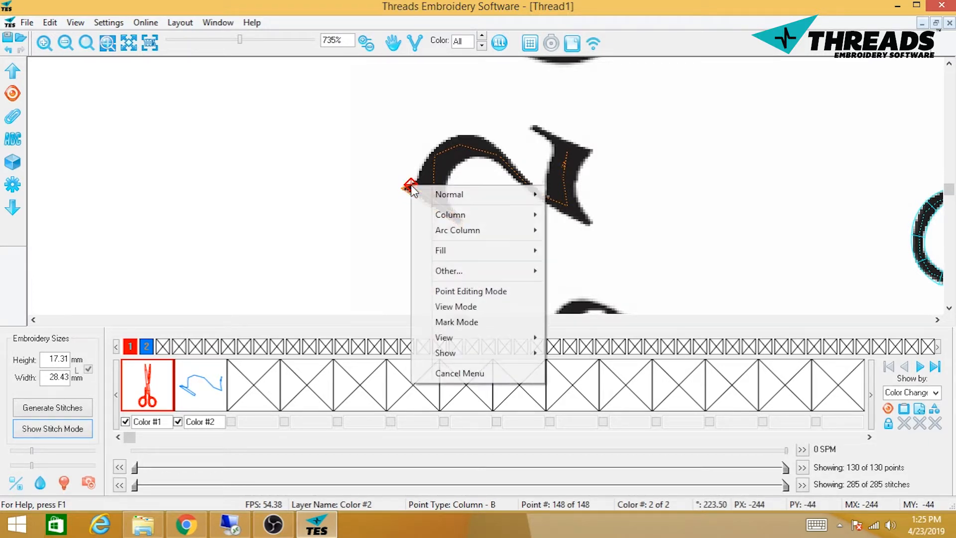
mouse_move(438, 230)
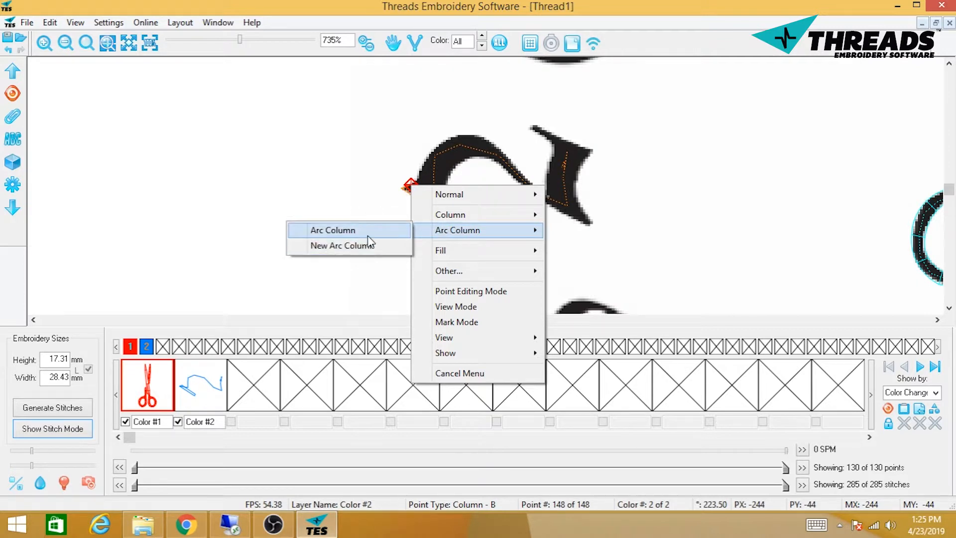
left_click(344, 230)
left_click(419, 172)
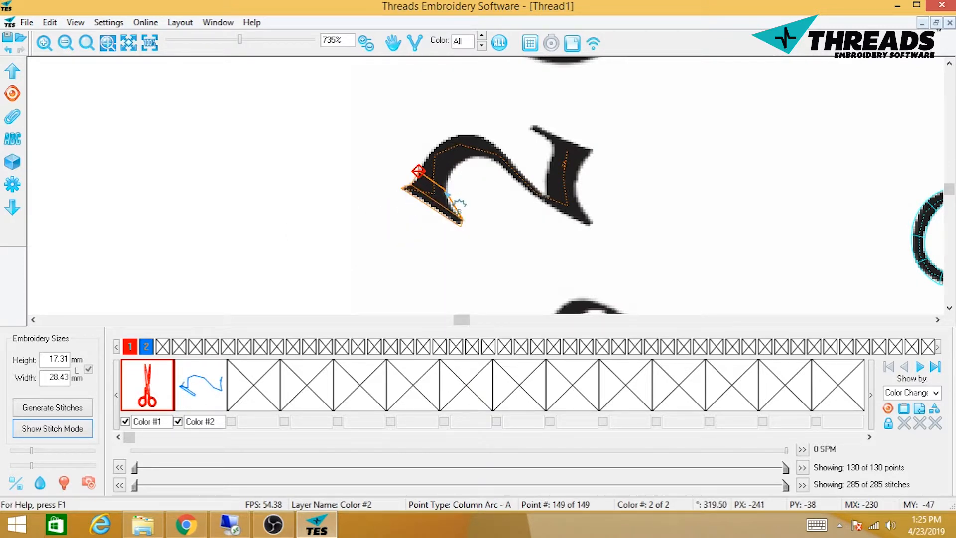
left_click(448, 198)
left_click(448, 170)
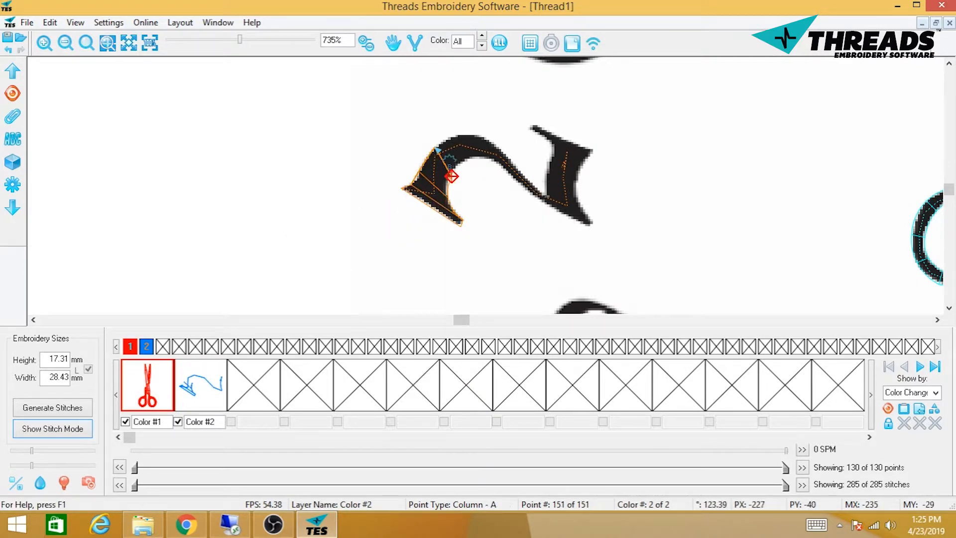
left_click(434, 149)
left_click(451, 135)
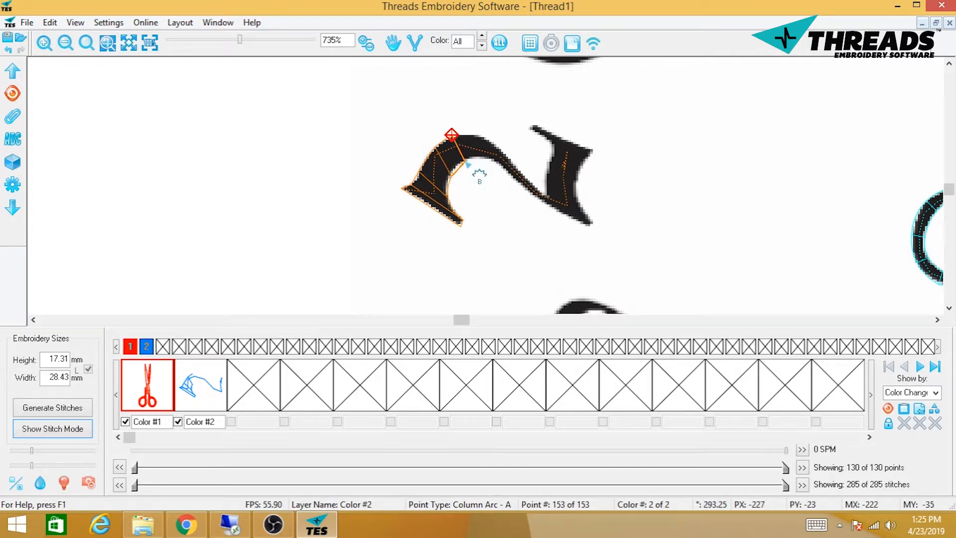
left_click(466, 159)
left_click(483, 160)
left_click(483, 136)
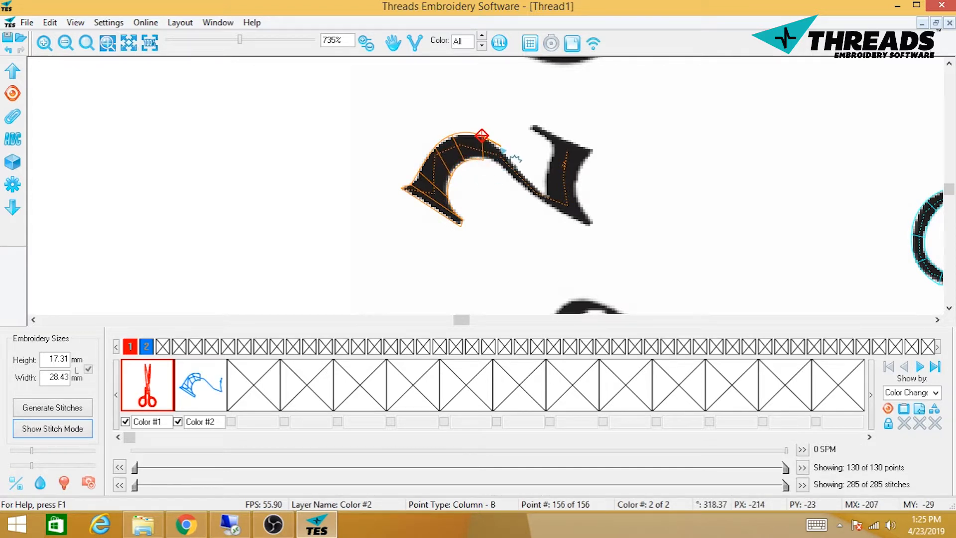
- Extend the arc column along the 2's thin diagonal and end it where it meets the base stroke
left_click(499, 147)
left_click(493, 161)
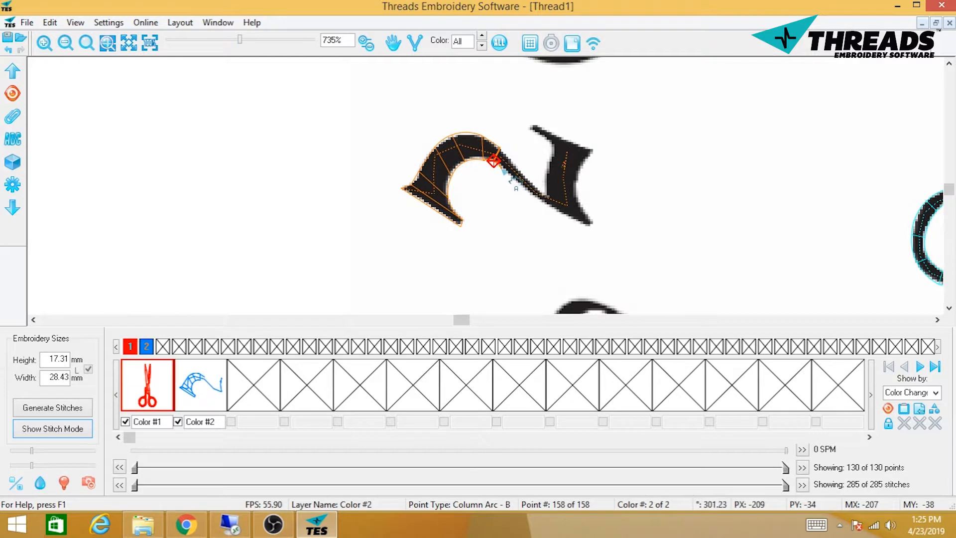
left_click(501, 167)
left_click(511, 158)
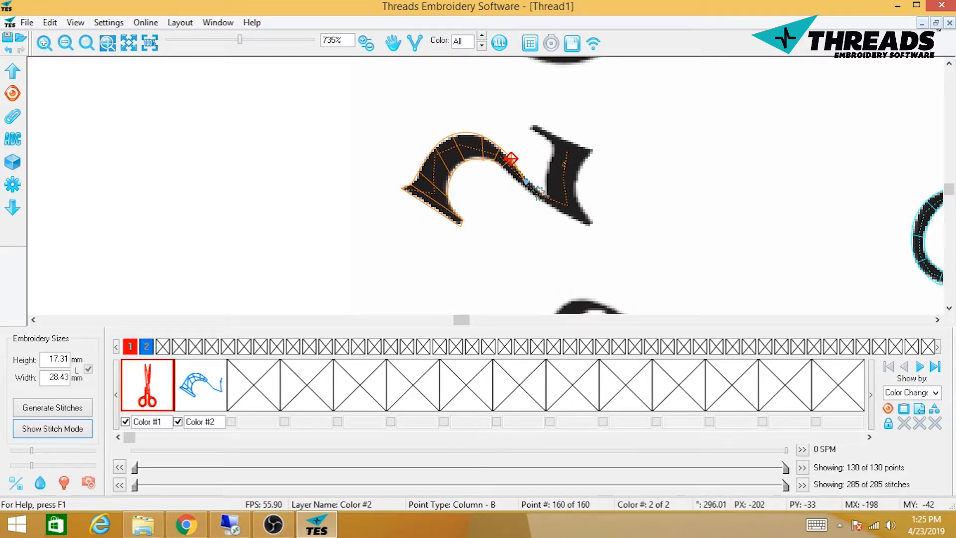
left_click(531, 183)
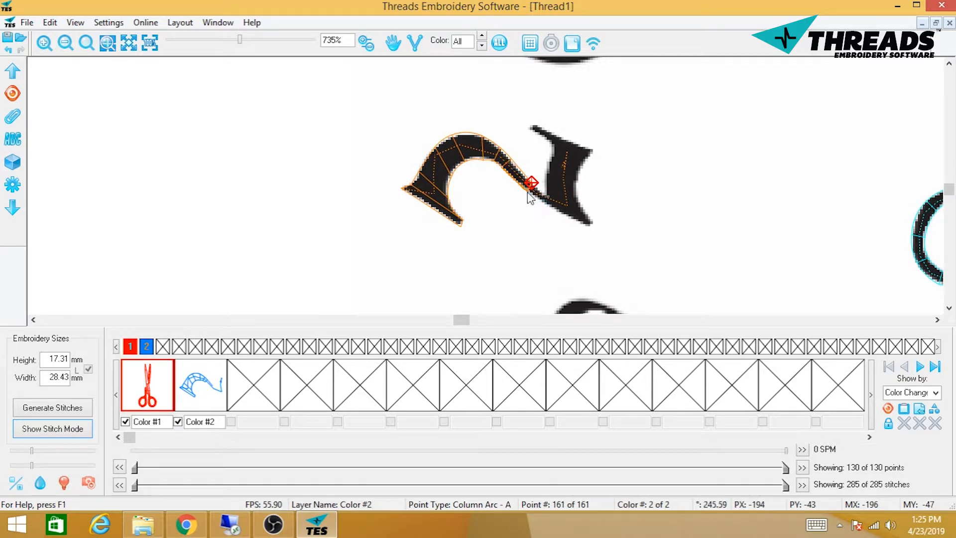
left_click(539, 195)
left_click(549, 205)
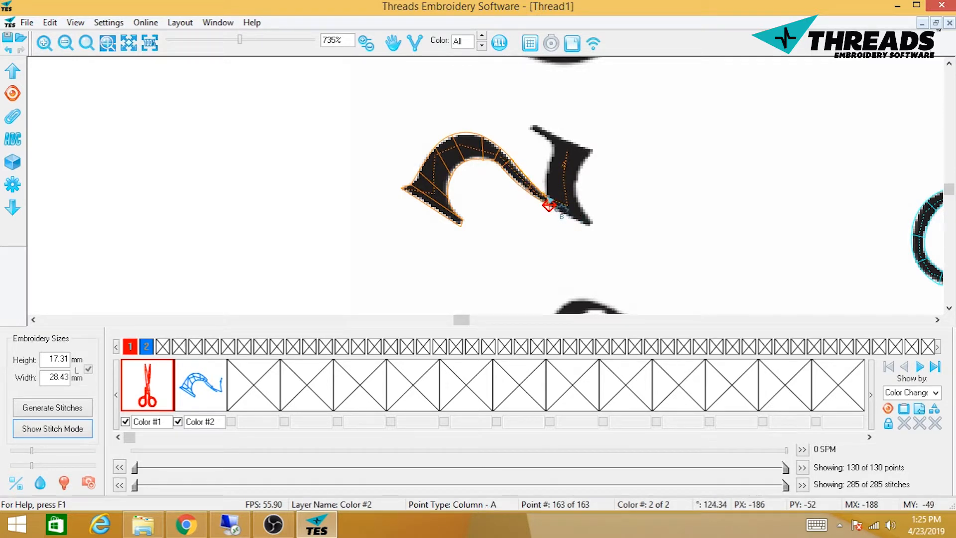
left_click(546, 196)
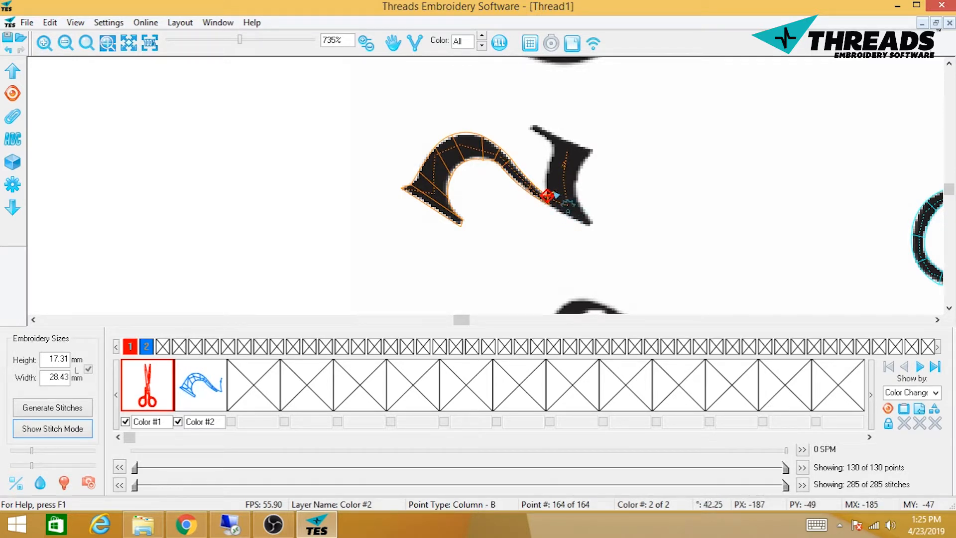
key("Return")
- Run a normal stitch from the column's end to the lower part of the 2's base stroke
left_click_drag(561, 191, 537, 188)
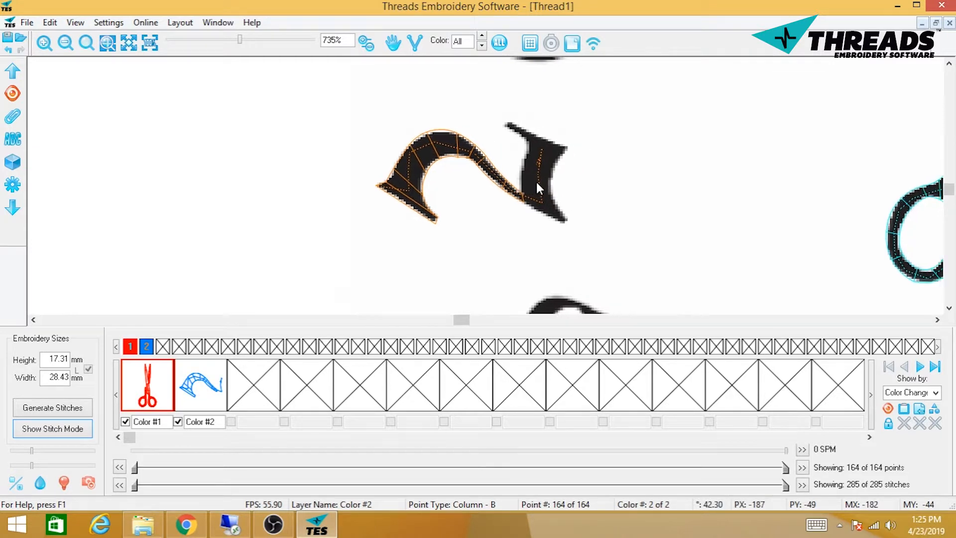
right_click(528, 167)
mouse_move(549, 174)
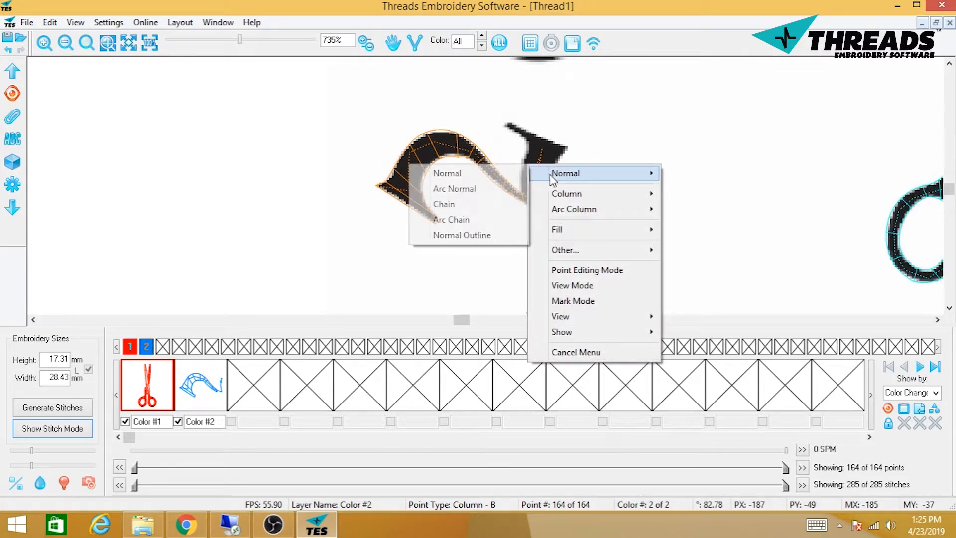
left_click(514, 177)
left_click(545, 204)
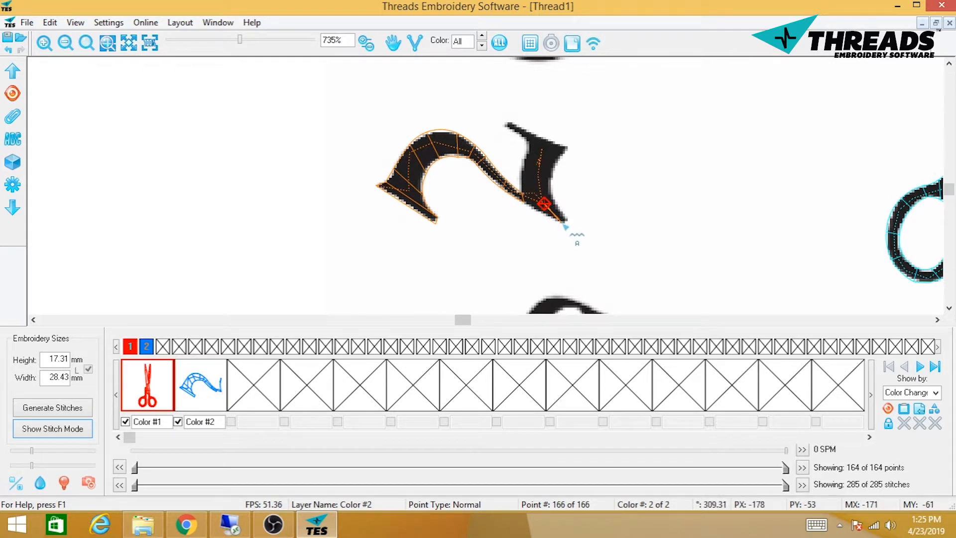
- Digitize a column up the 2's thick base stroke from its lower tip, placing paired points along both edges
left_click(566, 222)
left_click(520, 199)
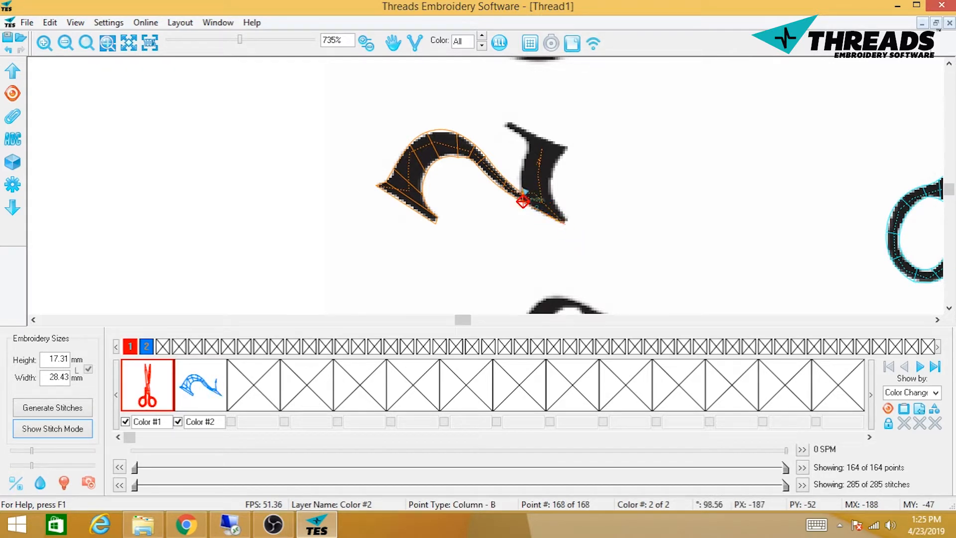
left_click(521, 187)
left_click(561, 210)
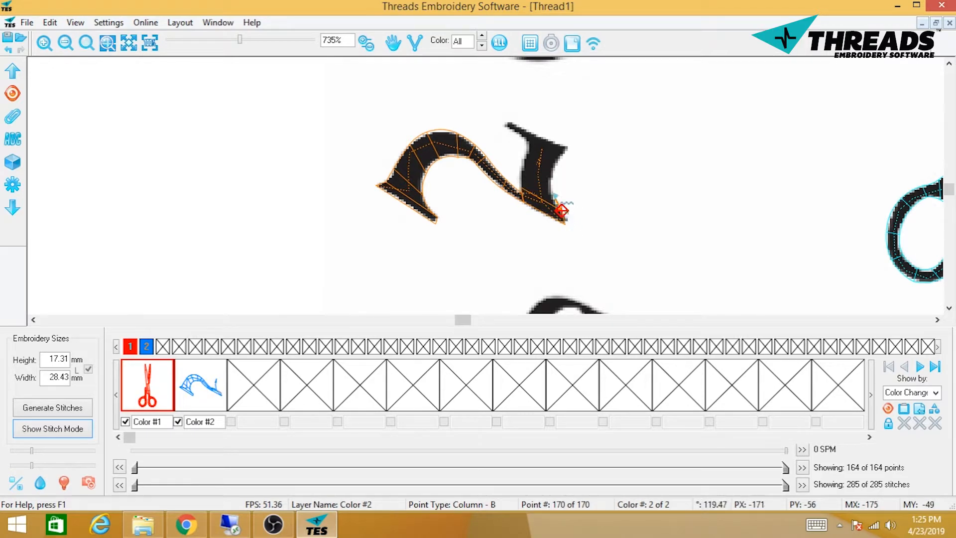
left_click(520, 176)
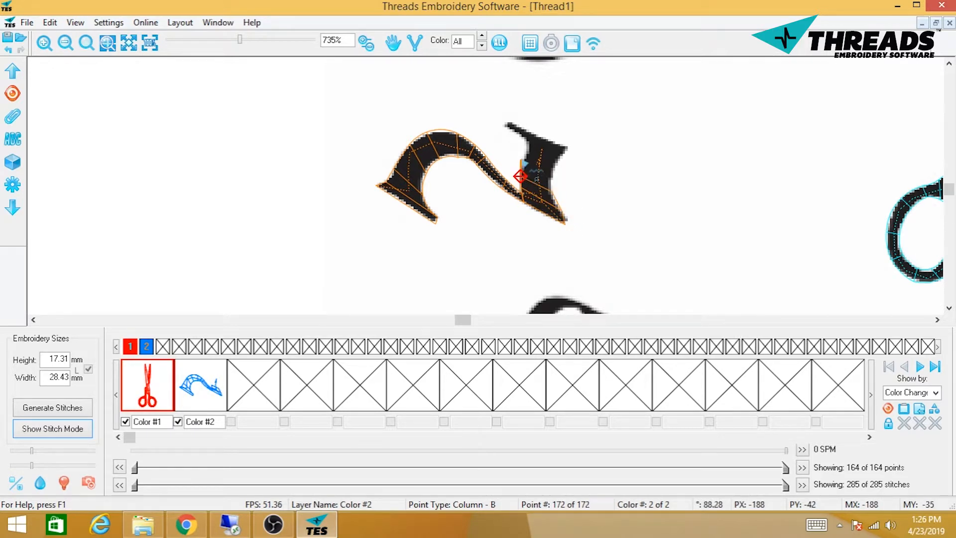
left_click(521, 160)
left_click(555, 177)
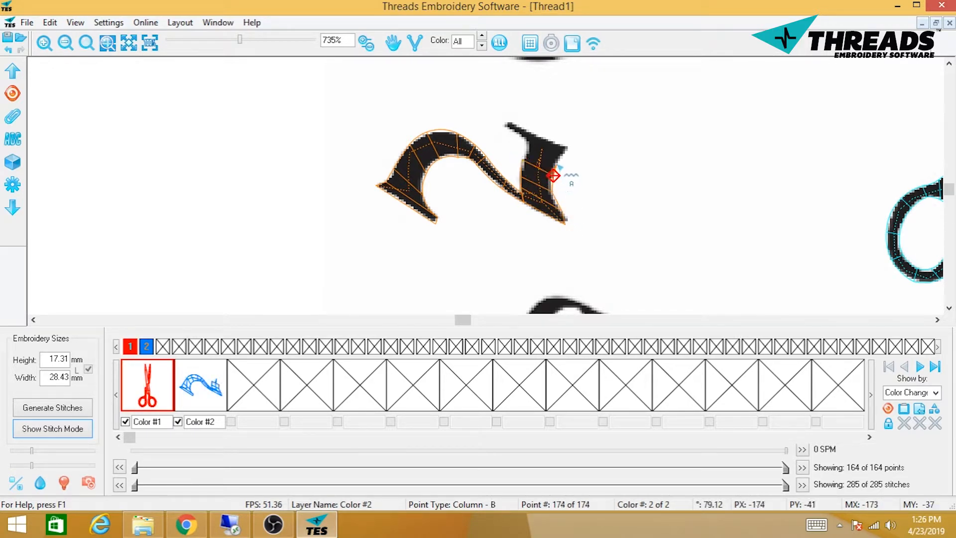
left_click(558, 160)
left_click(526, 149)
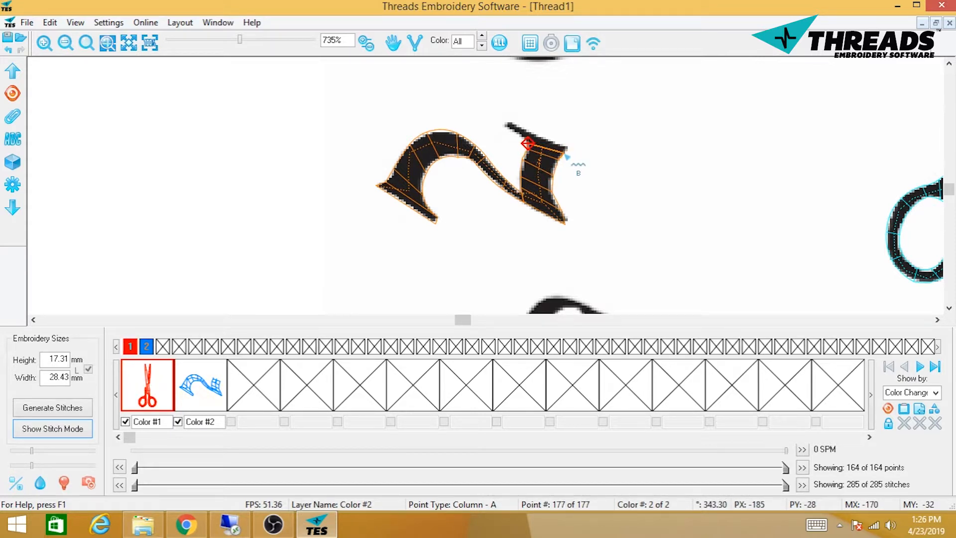
left_click(564, 153)
left_click(568, 147)
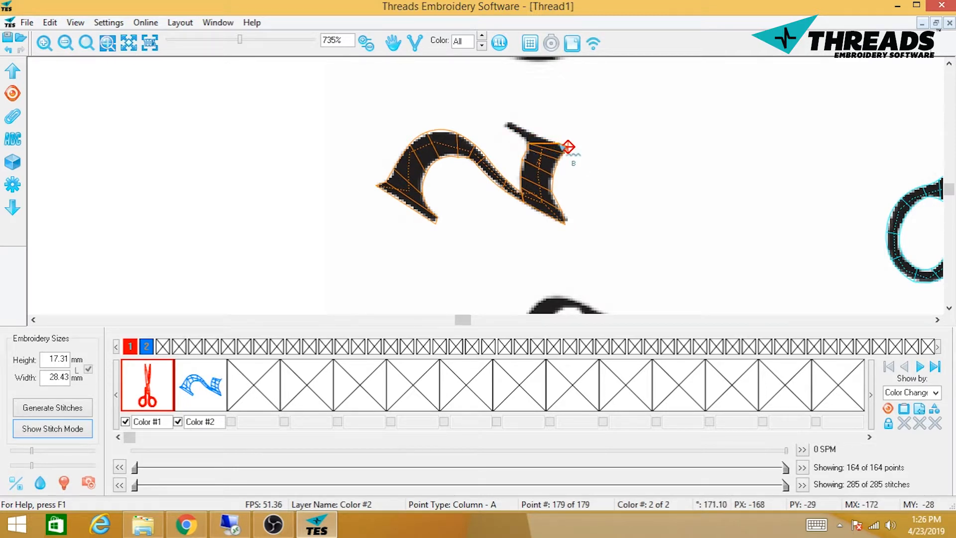
key("BackSpace")
key("BackSpace")
key("BackSpace")
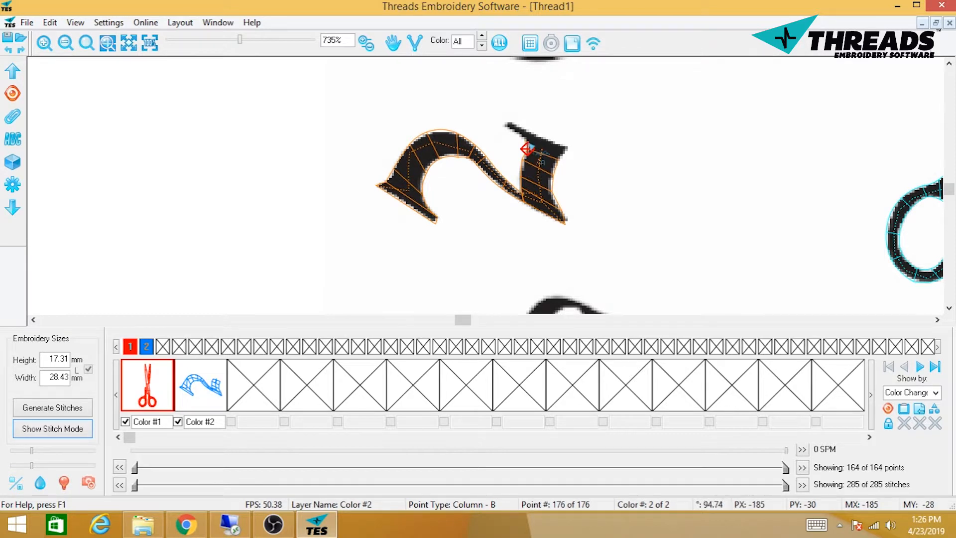
- Finish the base stroke's column at the 2's thin serif line, and add a narrow separate column along that whole serif
left_click(528, 143)
left_click(563, 154)
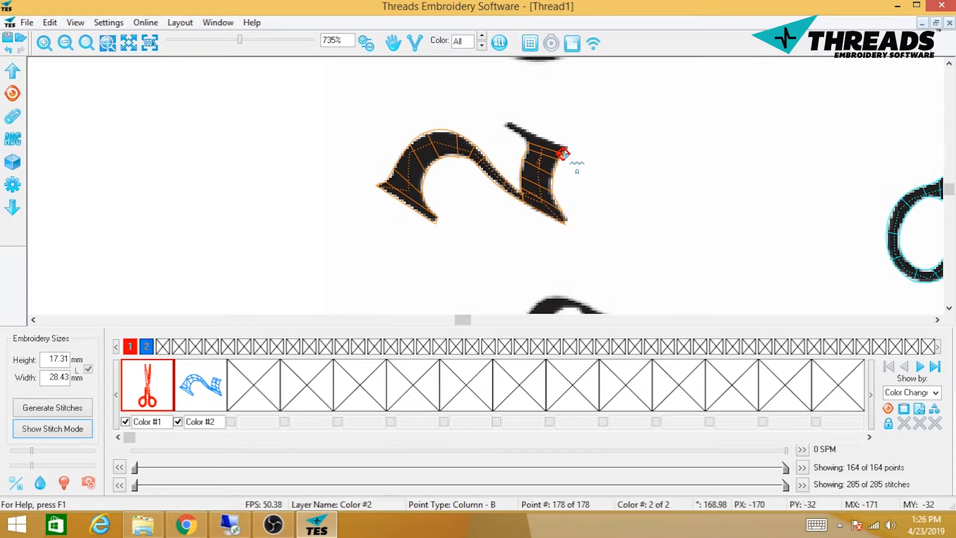
right_click(563, 152)
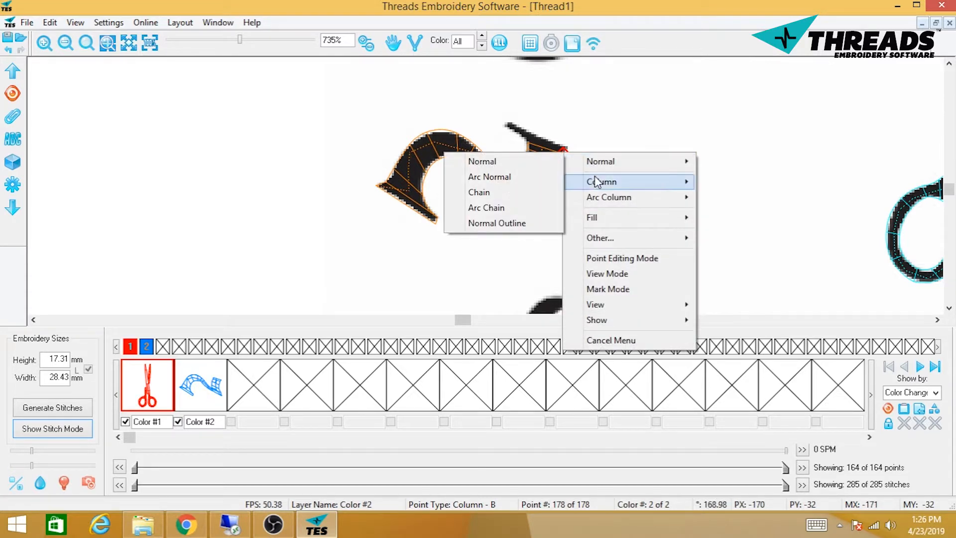
mouse_move(596, 183)
left_click(479, 196)
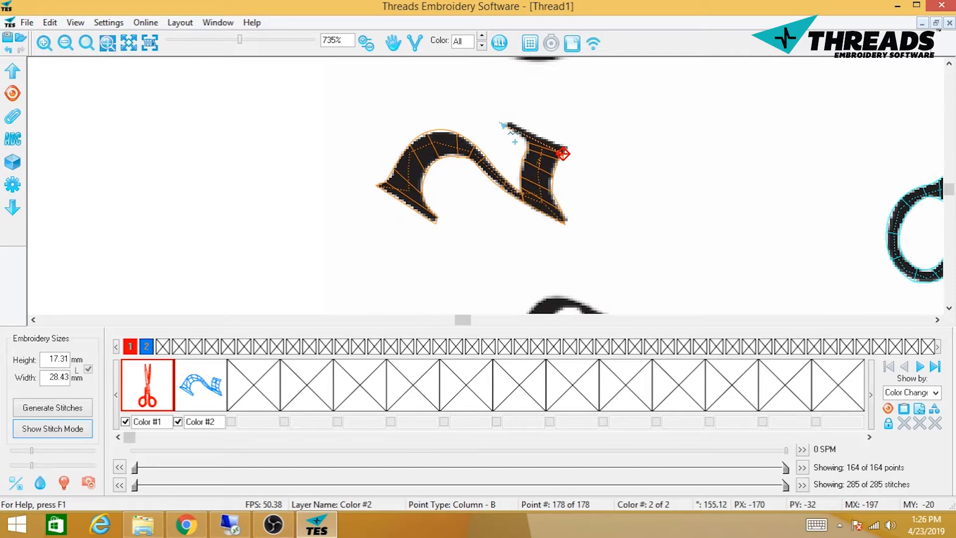
left_click(504, 128)
left_click(566, 155)
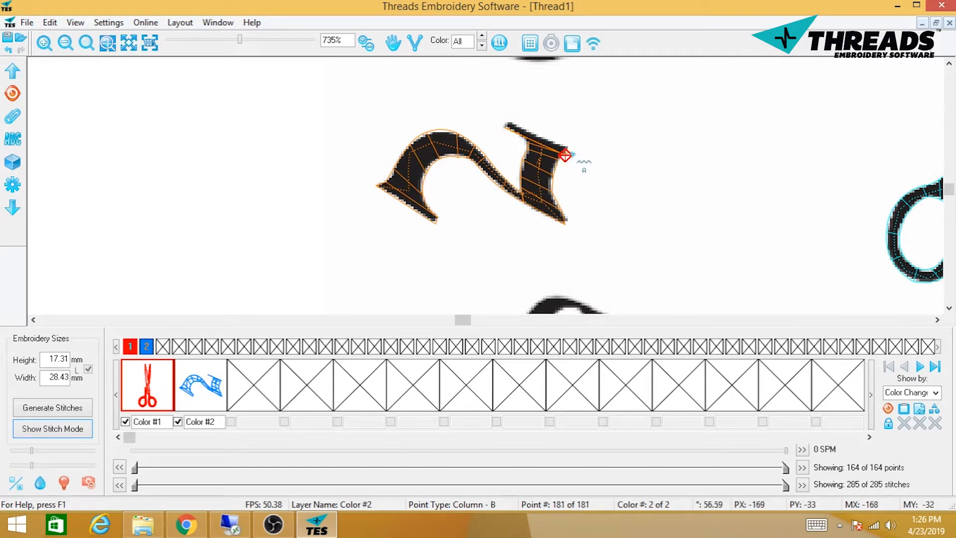
left_click(570, 148)
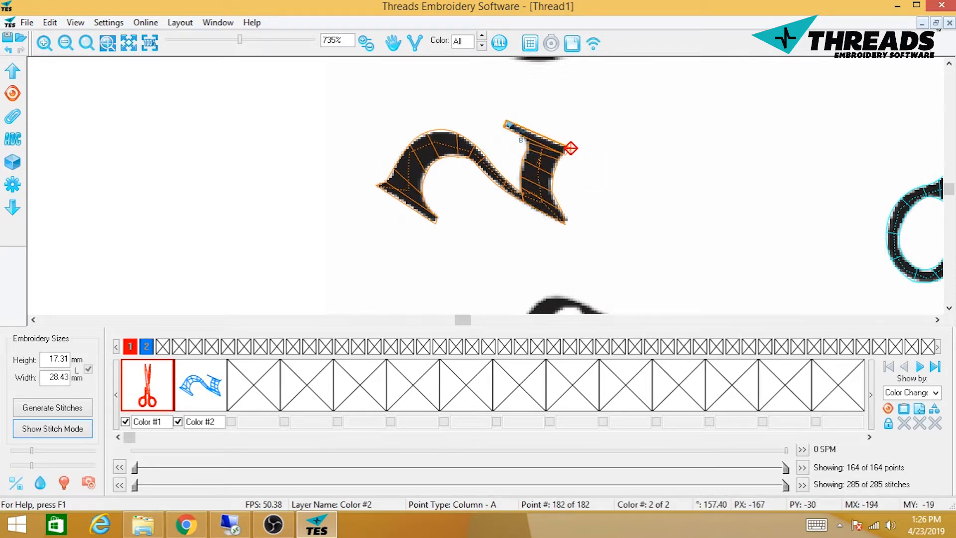
left_click(505, 120)
key("Return")
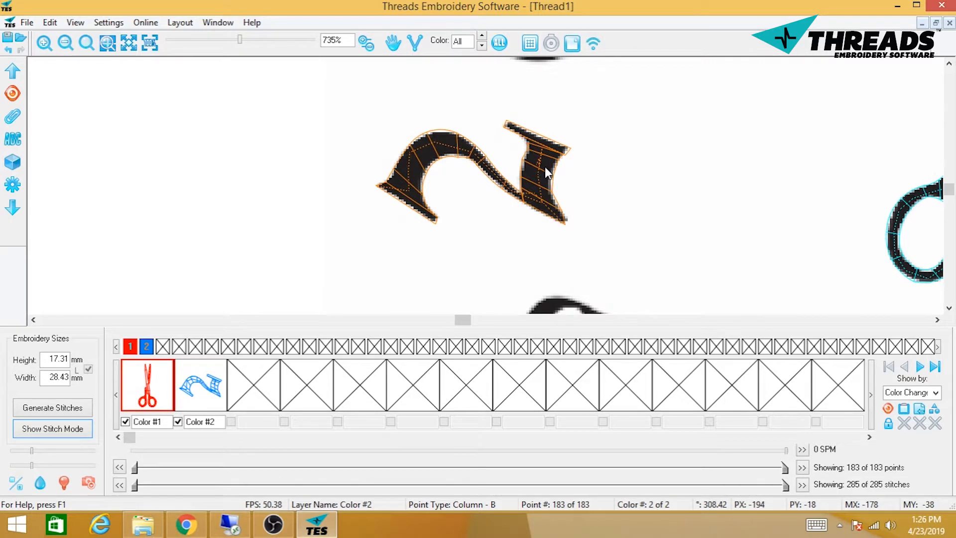
- Hide the background artwork and preview the whole design in stitch mode
key("f")
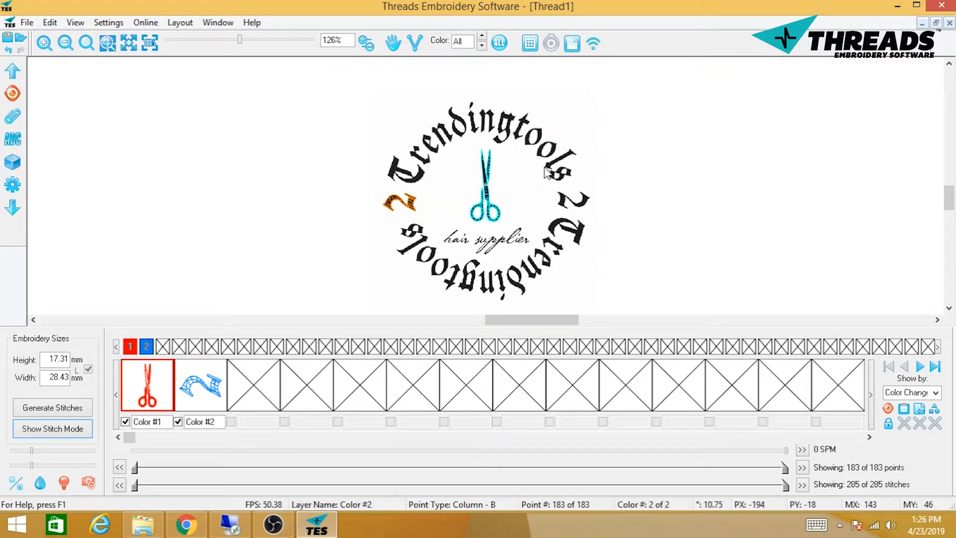
key("i")
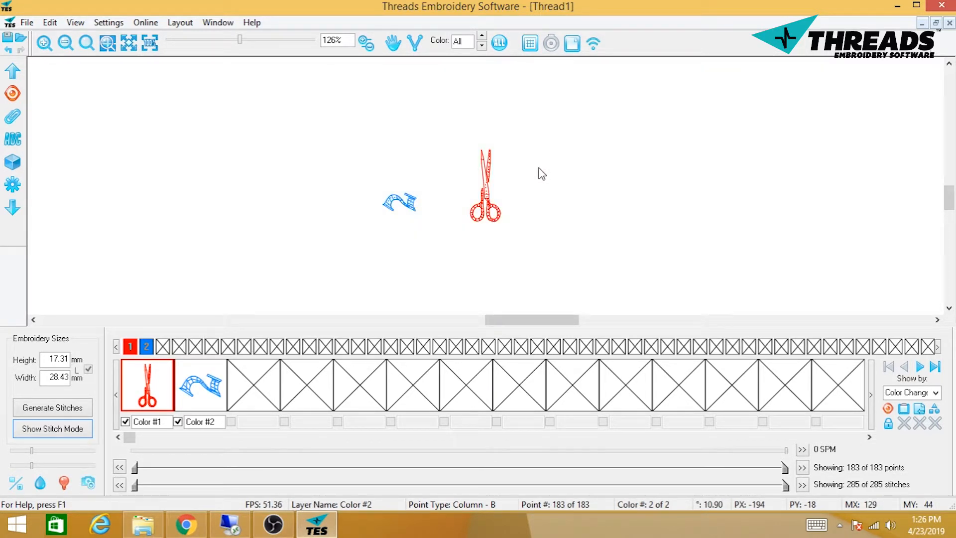
scroll(542, 174, "up", 3)
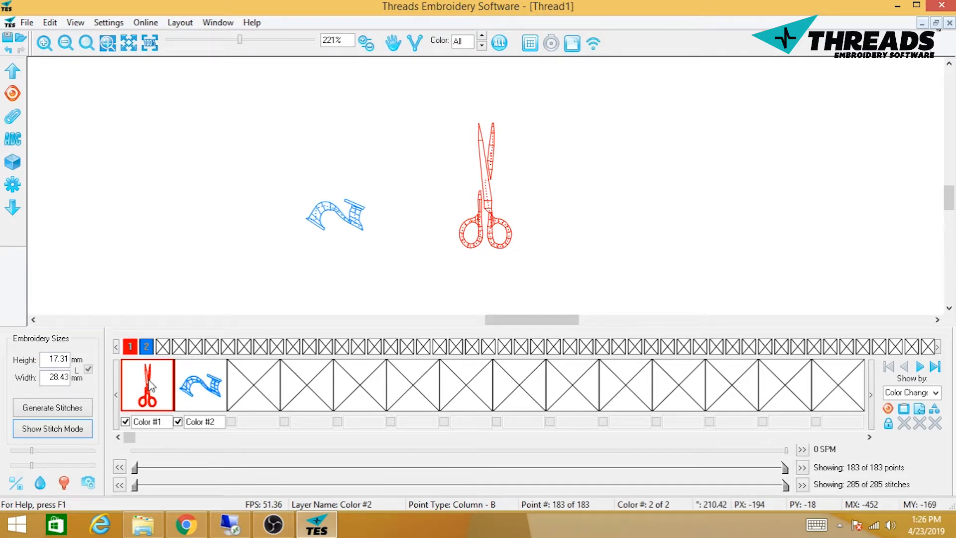
left_click(58, 429)
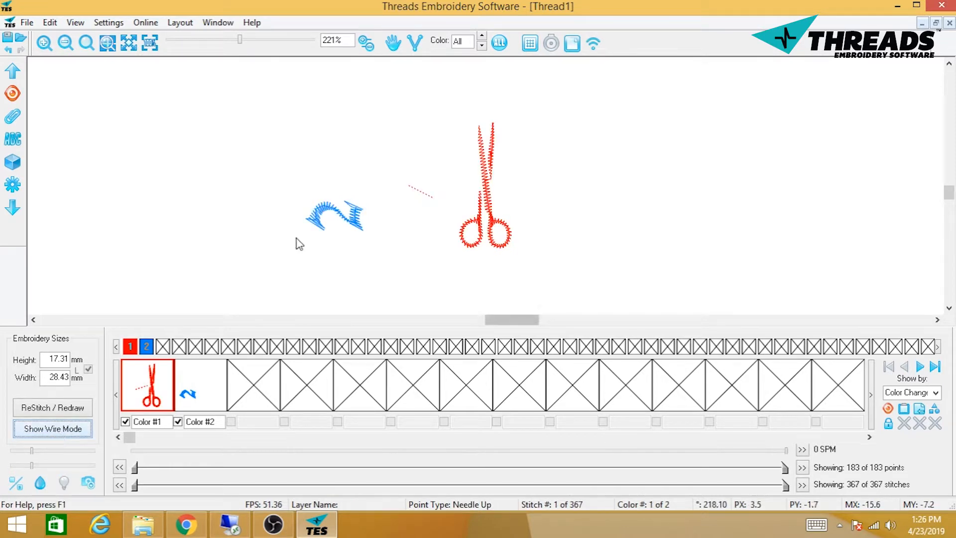
left_click(65, 43)
left_click(66, 44)
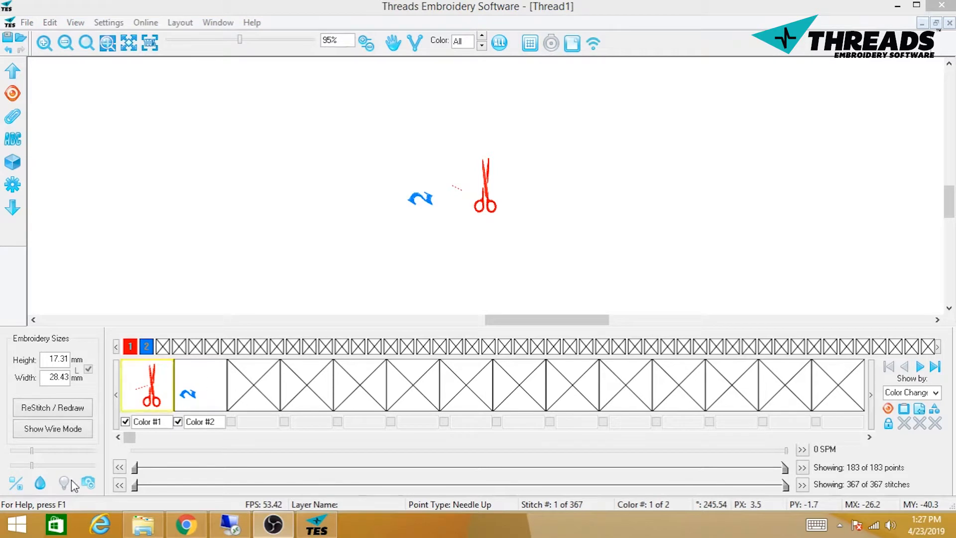
- Return to wire mode in a full-screen workspace and show the background artwork around the letter T above the 2
left_click(72, 434)
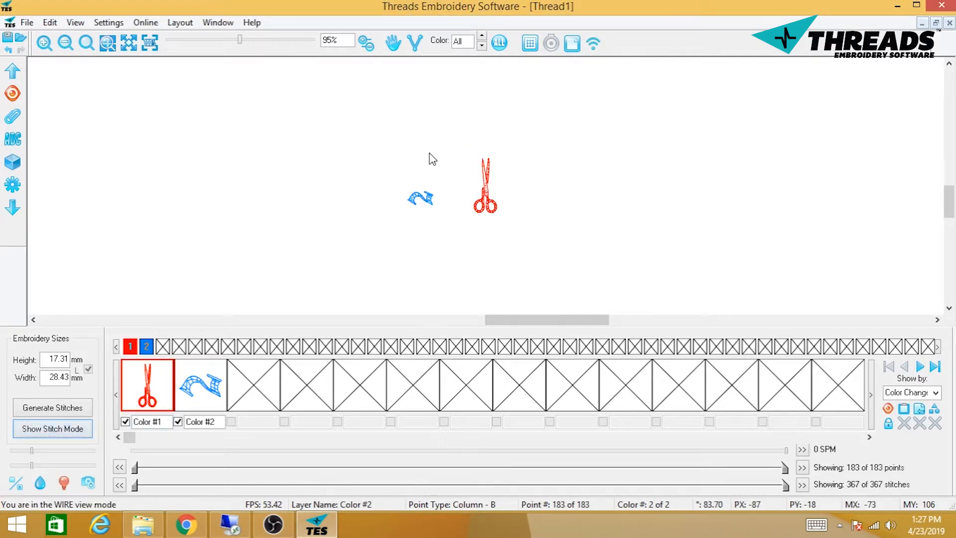
key("F11")
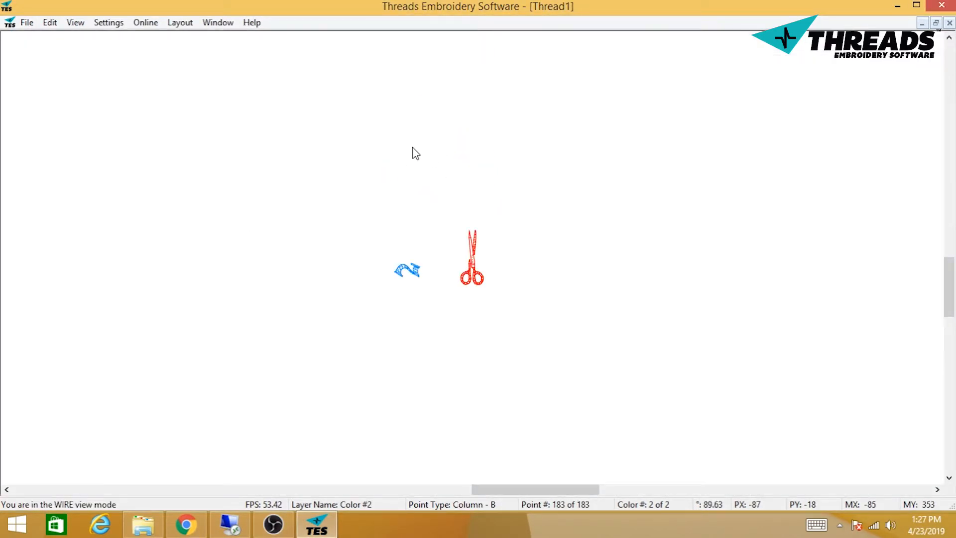
key("i")
scroll(416, 153, "up", 8)
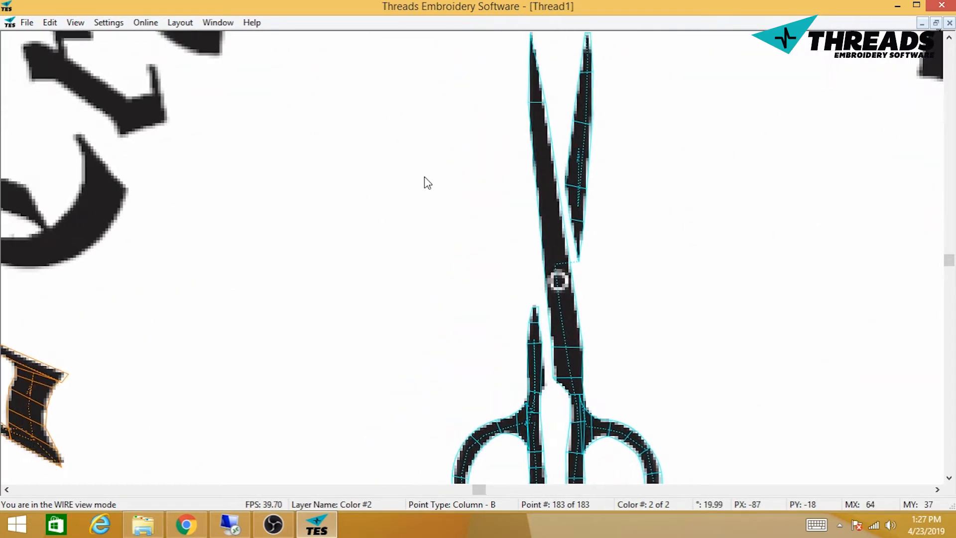
left_click_drag(238, 219, 438, 224)
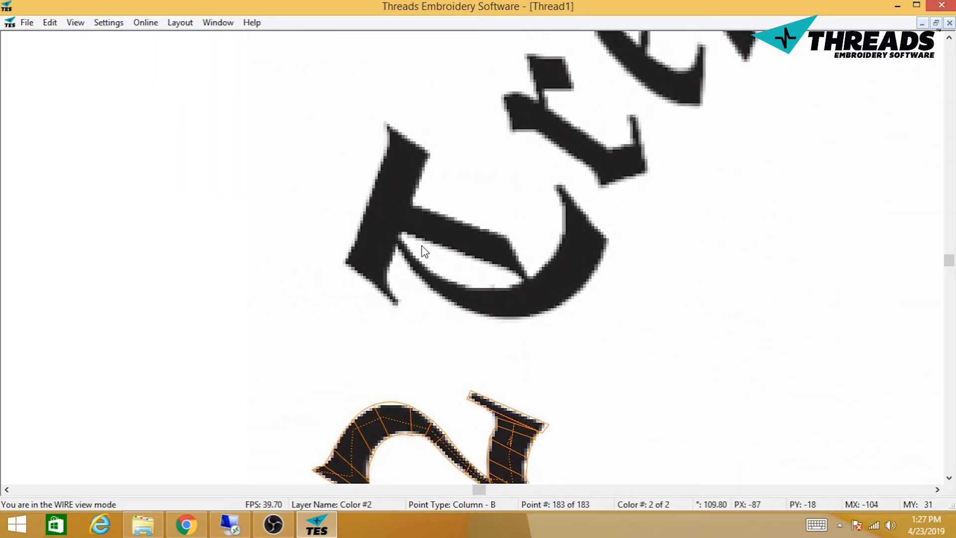
left_click_drag(571, 424, 571, 376)
- Insert a trim after the 2 and start with a few short normal stitches on the lower curve of the T
right_click(496, 303)
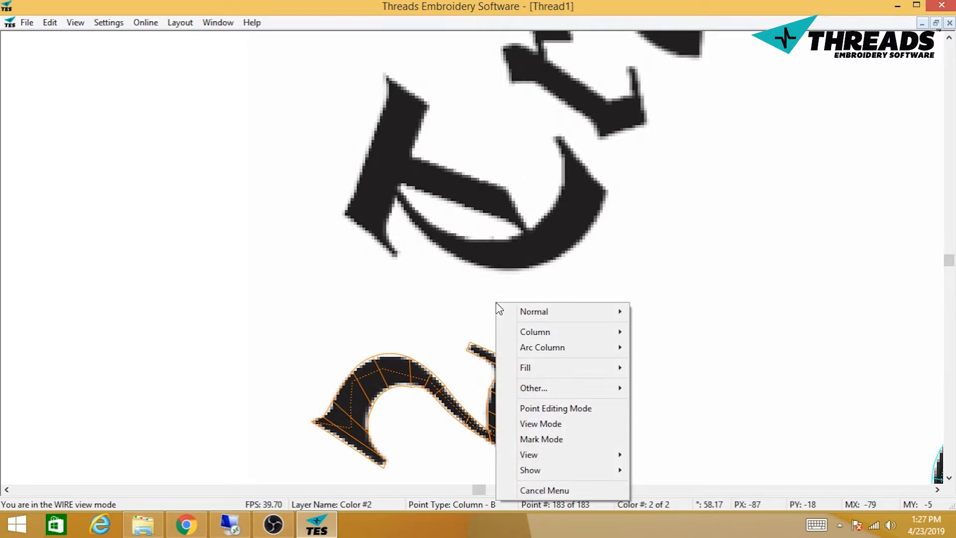
mouse_move(575, 396)
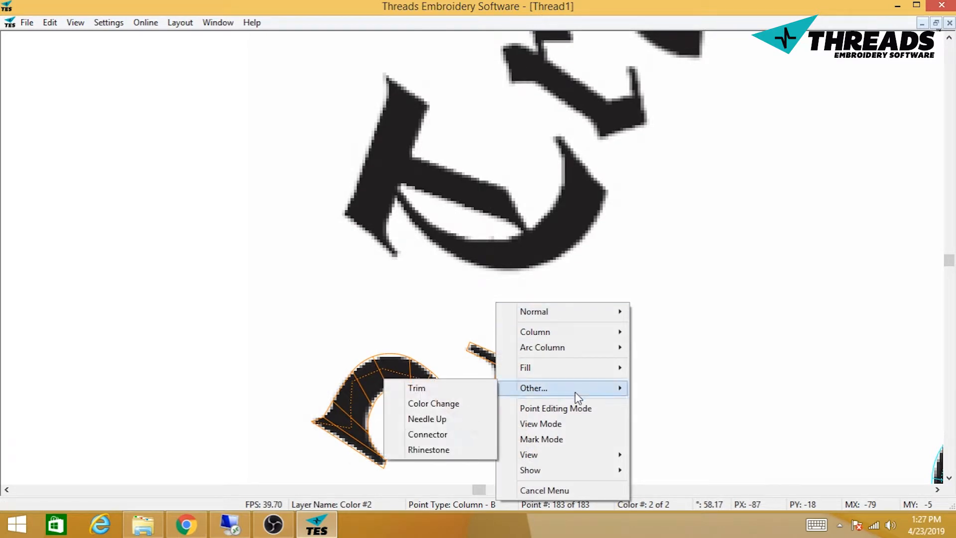
left_click(451, 392)
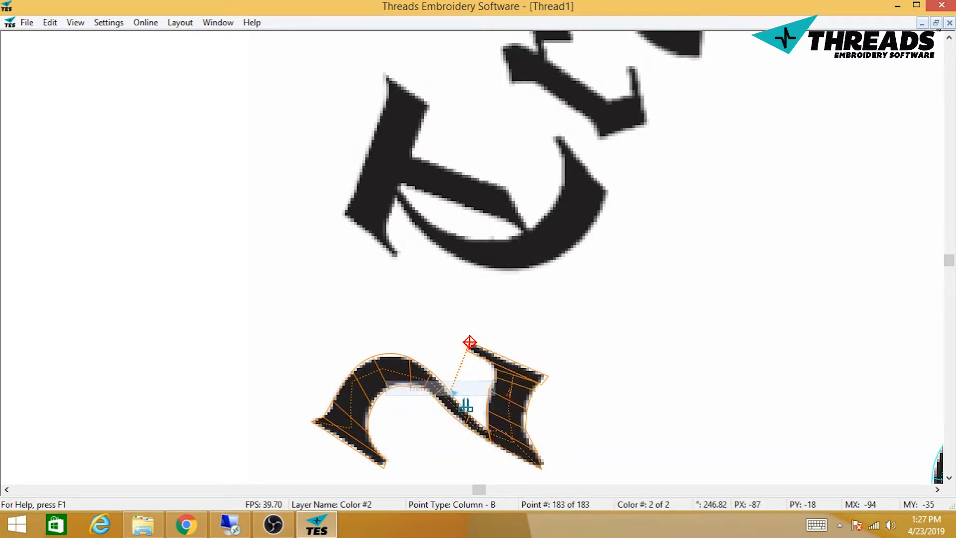
left_click(538, 247)
left_click(541, 248)
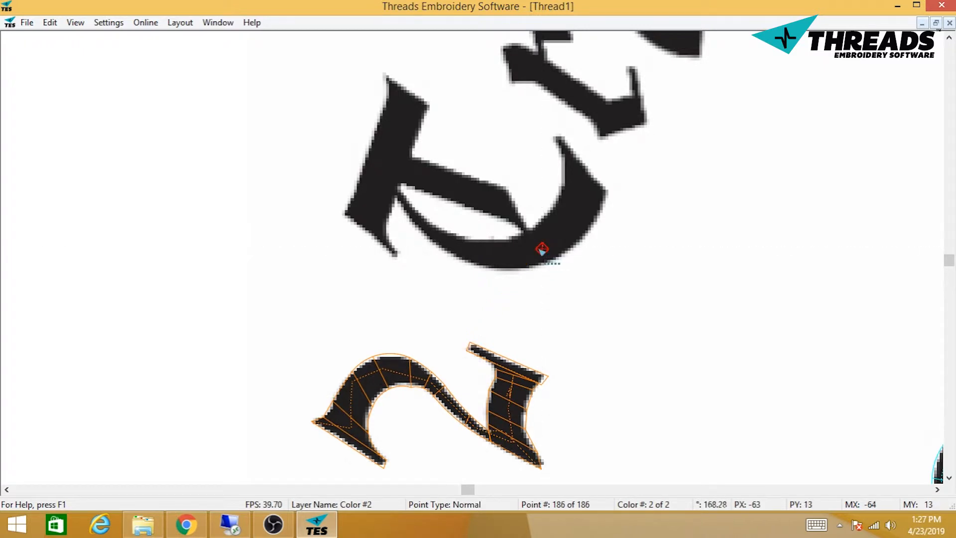
left_click(534, 248)
left_click(541, 245)
- Run normal stitches from the T's lower curve along the middle of its crossbar to the thick stem
left_click_drag(540, 251, 466, 315)
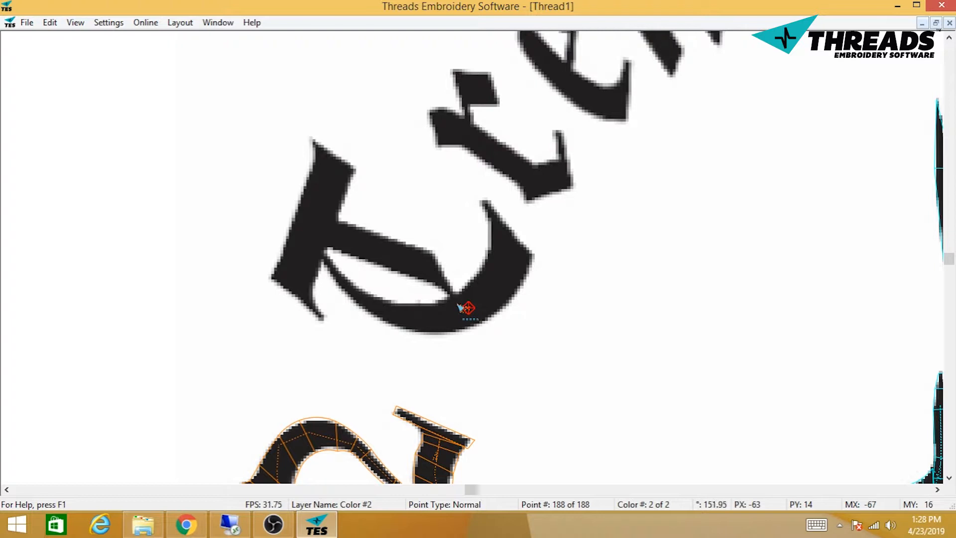
left_click(430, 271)
left_click(373, 249)
left_click(316, 229)
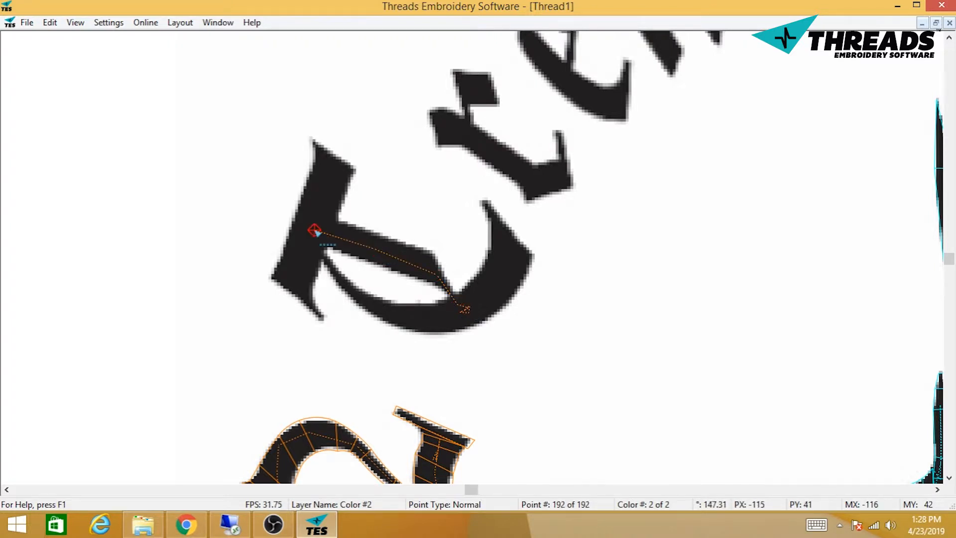
- Digitize a straight column over the T's crossbar from the stem, tapering it to the point that meets the lower curve
right_click(314, 229)
mouse_move(330, 260)
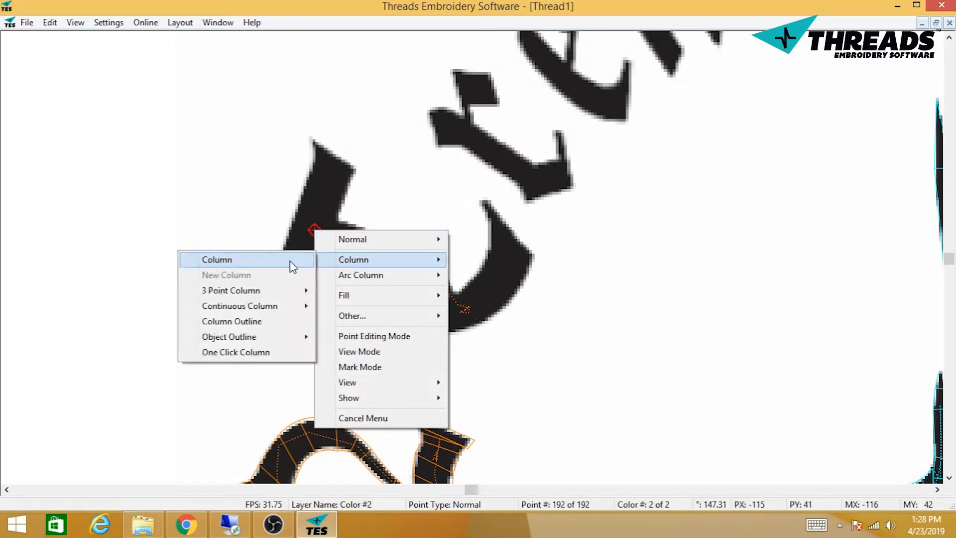
left_click(292, 260)
left_click(327, 216)
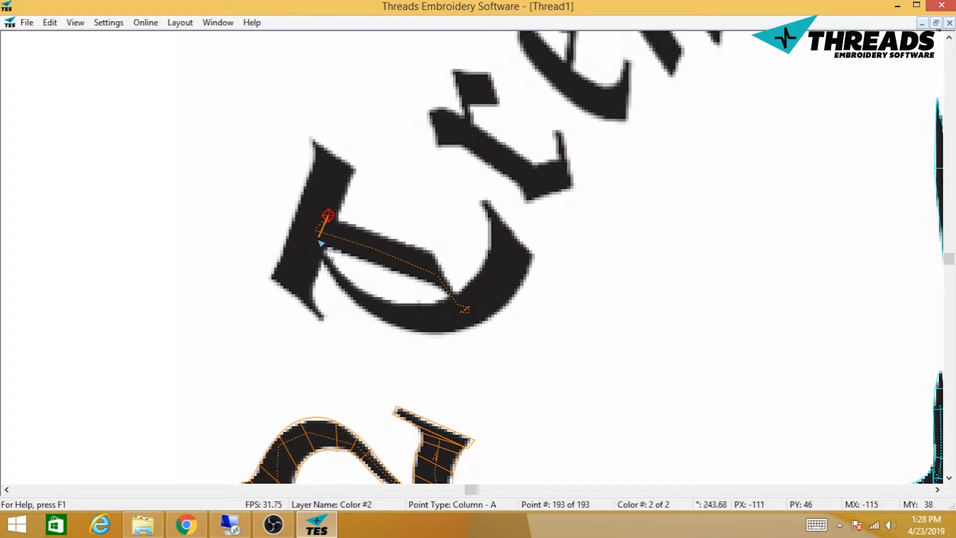
left_click(317, 243)
left_click(419, 282)
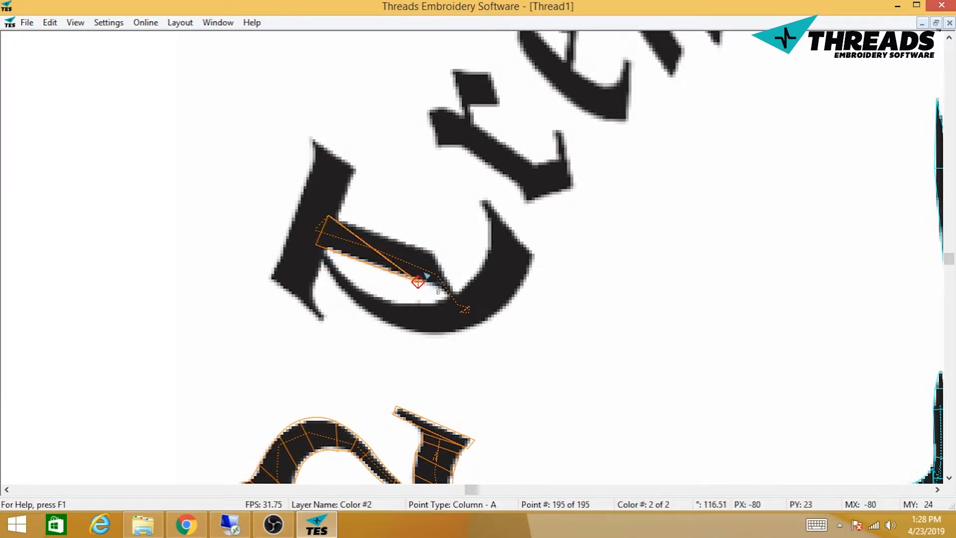
left_click(434, 254)
left_click(465, 302)
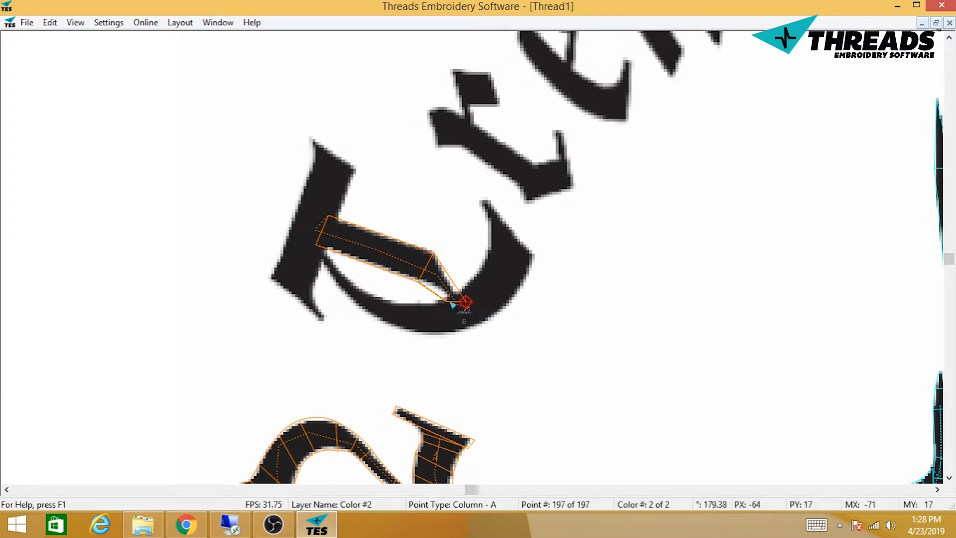
left_click(454, 303)
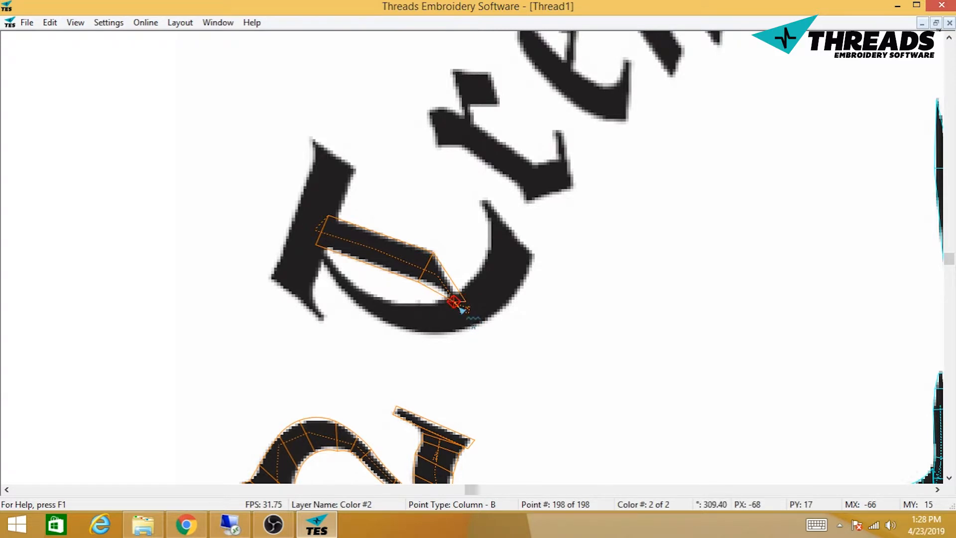
- Run normal stitches up into the T curve's thick end, then back along the curve to its thin tip near the stem
left_click(476, 302)
left_click(514, 259)
left_click(489, 292)
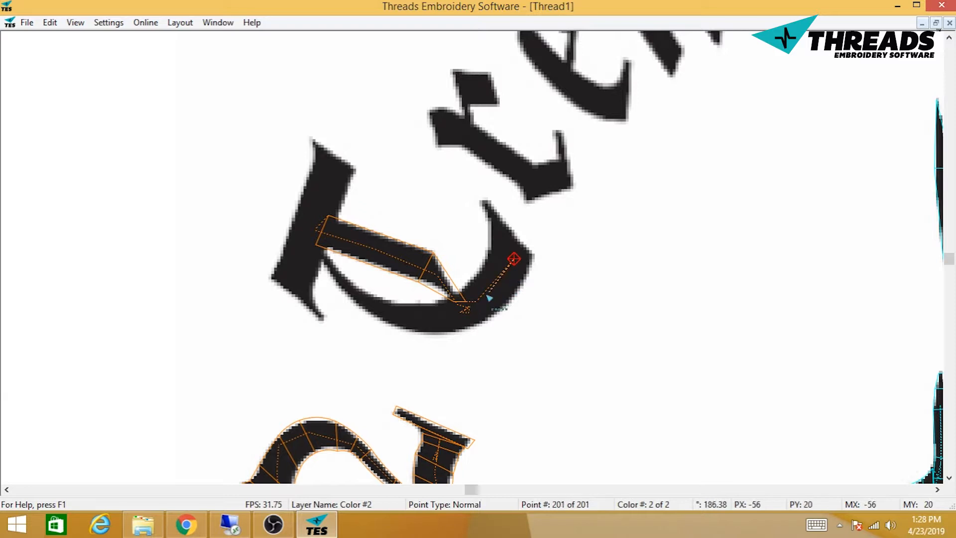
left_click(439, 314)
left_click(381, 306)
left_click(330, 264)
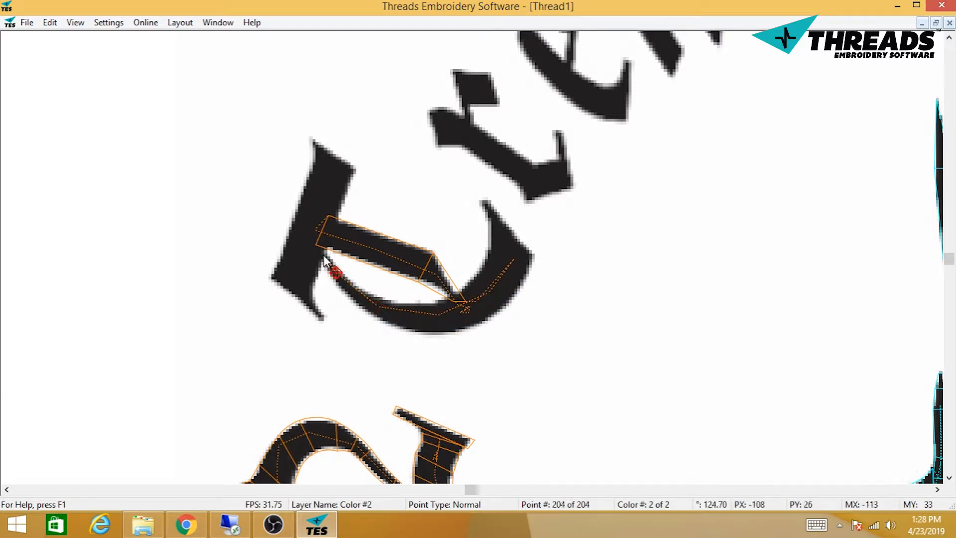
- Run normal stitches up the middle of the T's thick stem from the crossbar to near its upper end
left_click(307, 233)
left_click(319, 208)
left_click(334, 171)
- Digitize a straight column over the upper half of the T's stem, from its slanted upper end to the joint with the curve's thin tip
right_click(334, 171)
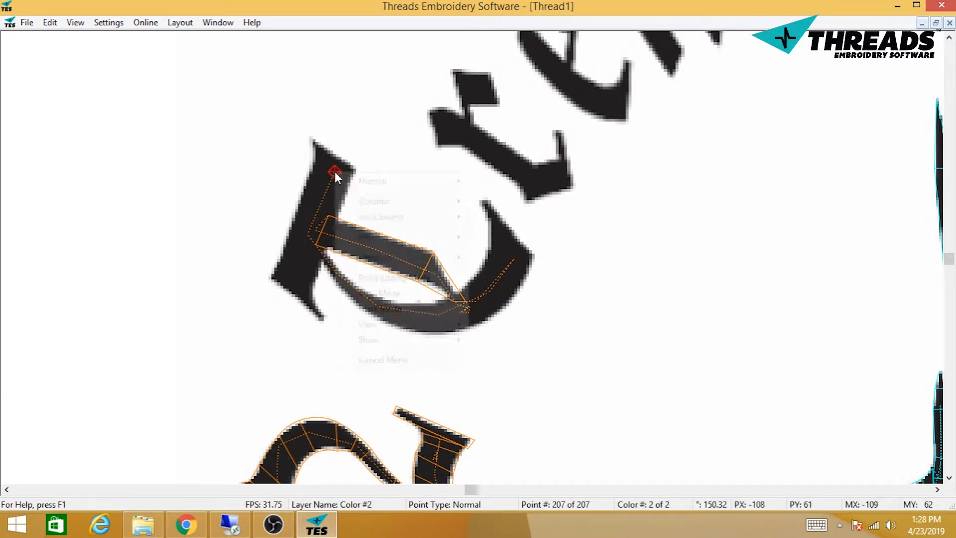
mouse_move(373, 201)
left_click(306, 203)
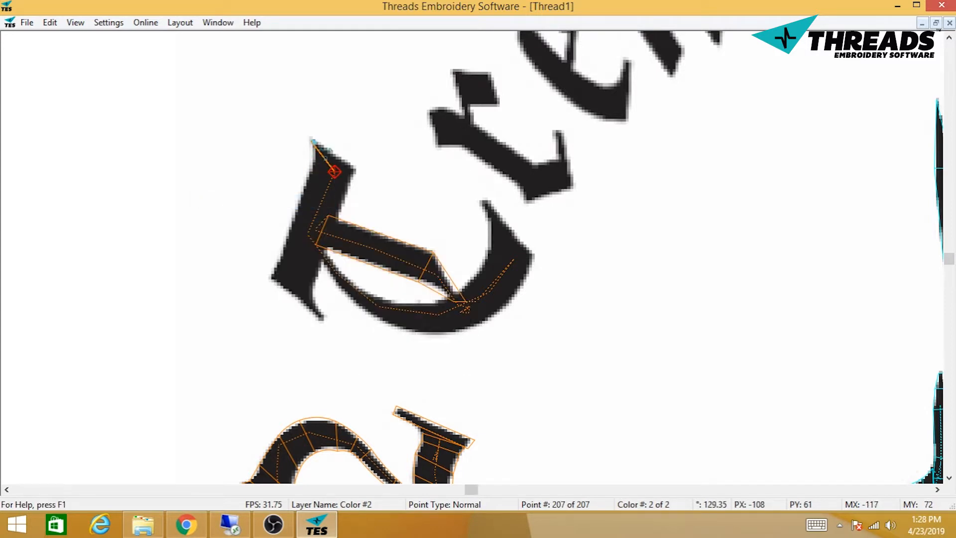
left_click(311, 138)
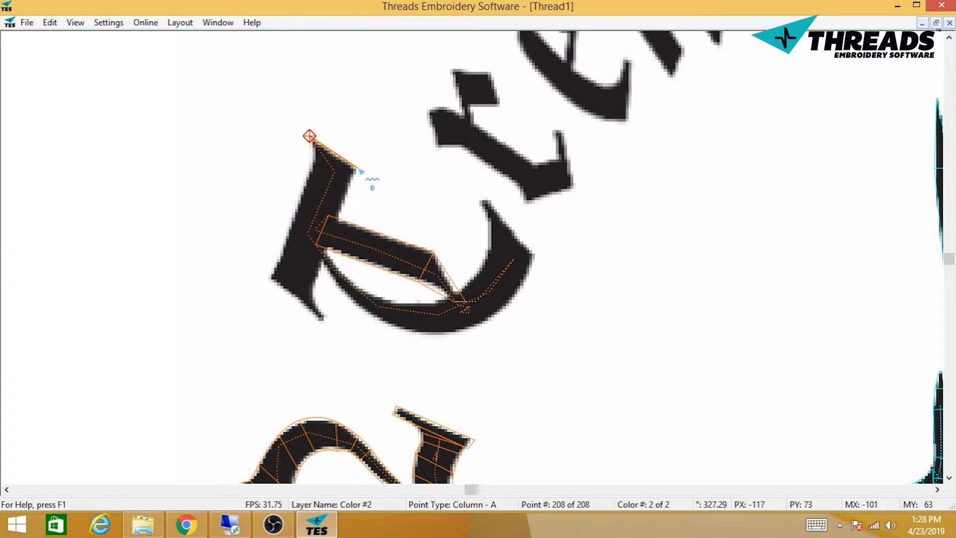
left_click(357, 168)
left_click(350, 184)
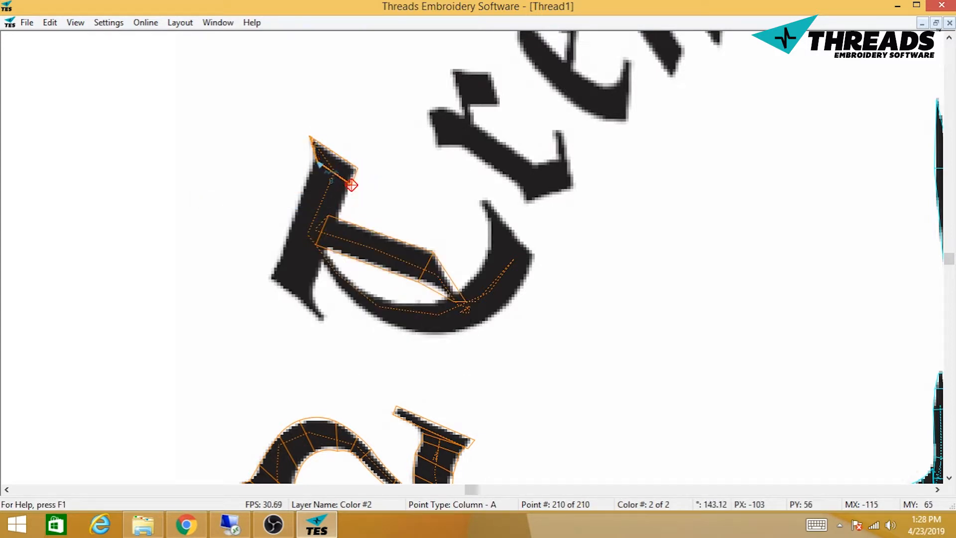
left_click(315, 160)
left_click(286, 233)
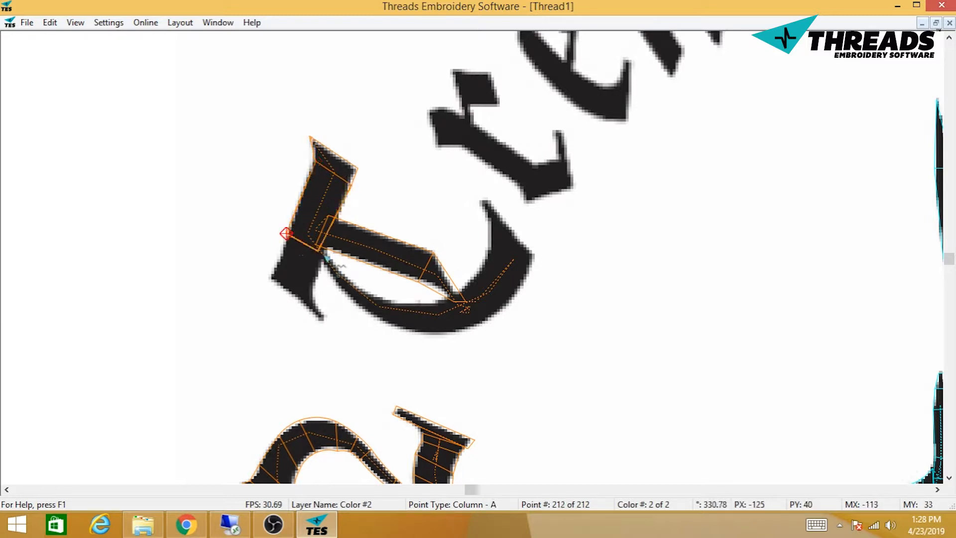
left_click(324, 255)
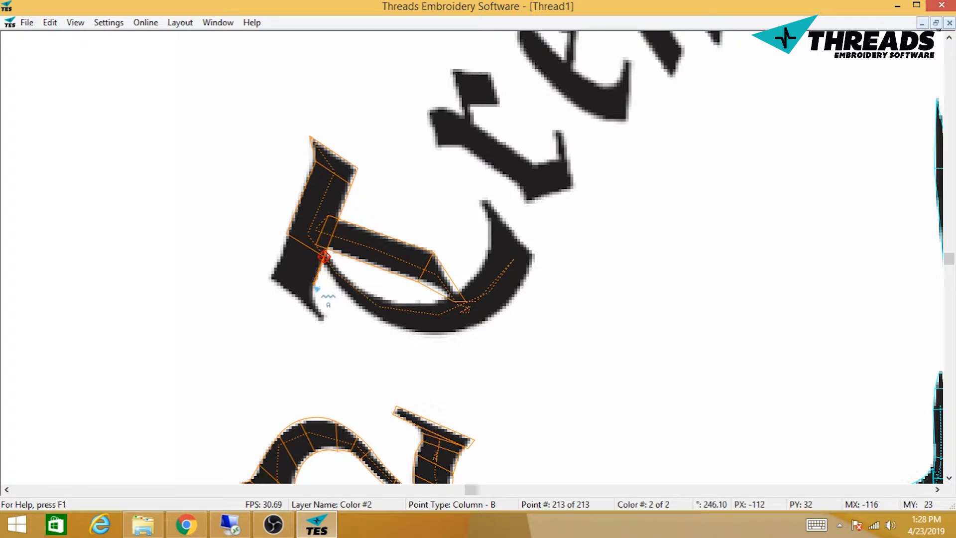
left_click(313, 285)
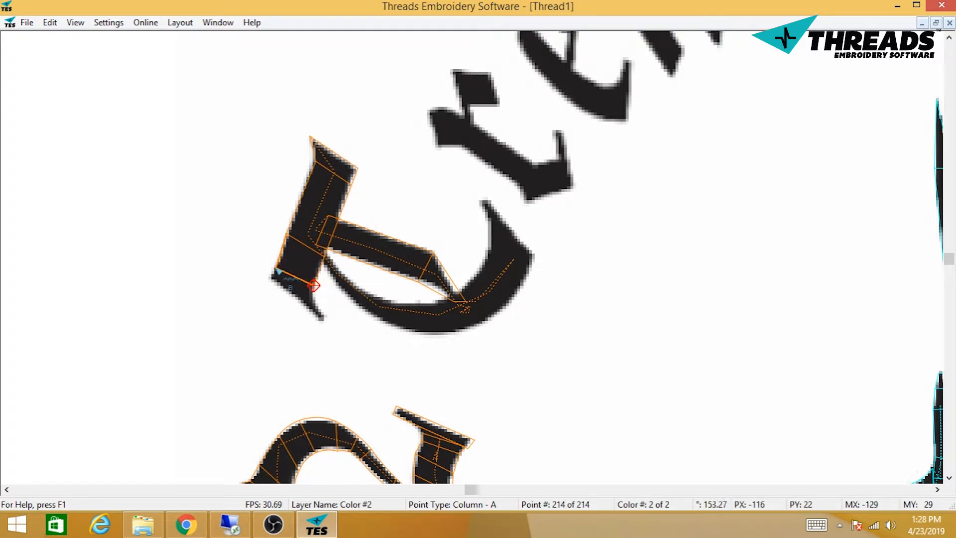
left_click(276, 260)
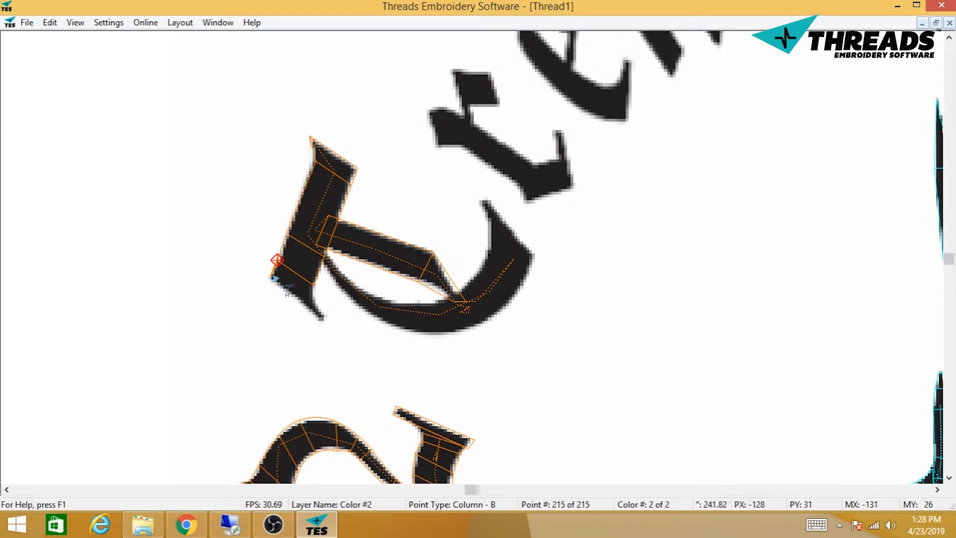
left_click(272, 277)
left_click(313, 295)
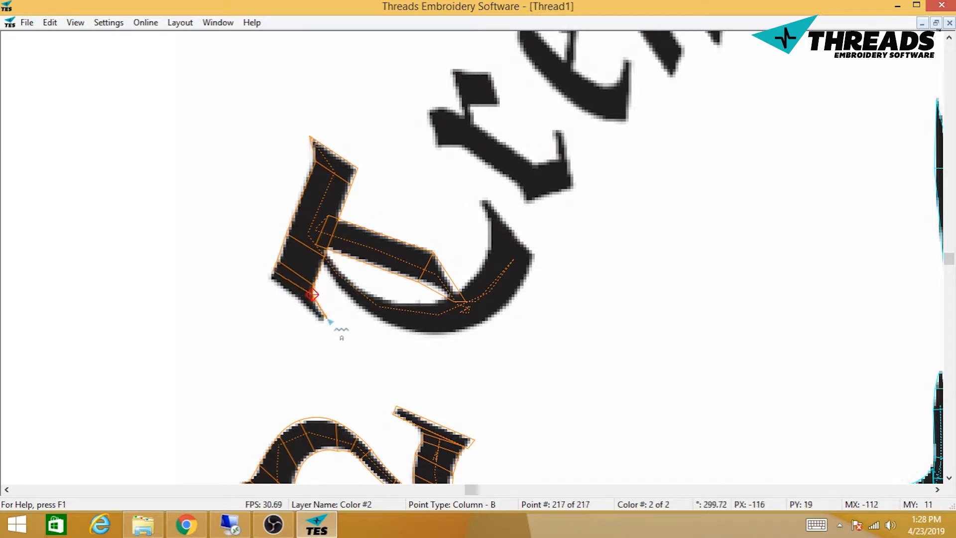
left_click(324, 319)
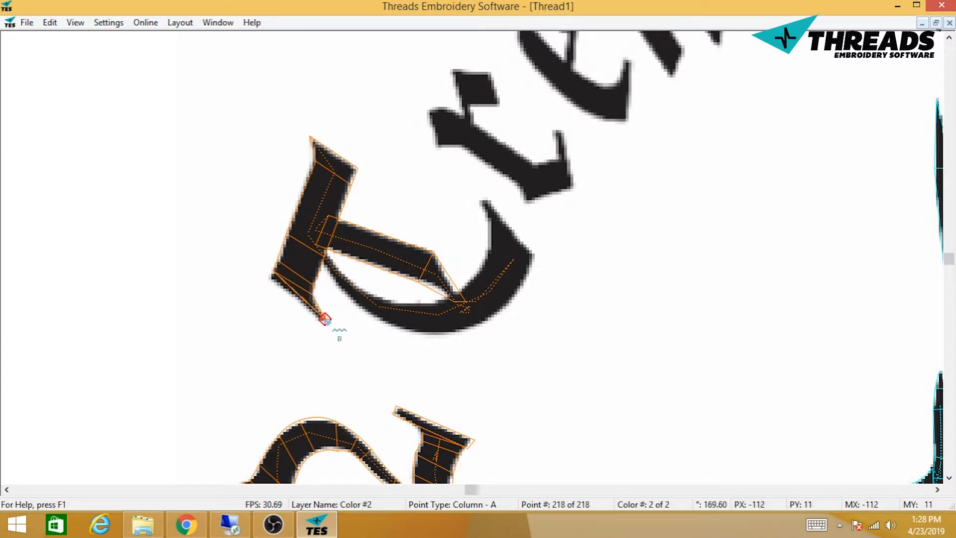
key("BackSpace")
key("BackSpace")
key("BackSpace")
key("BackSpace")
key("BackSpace")
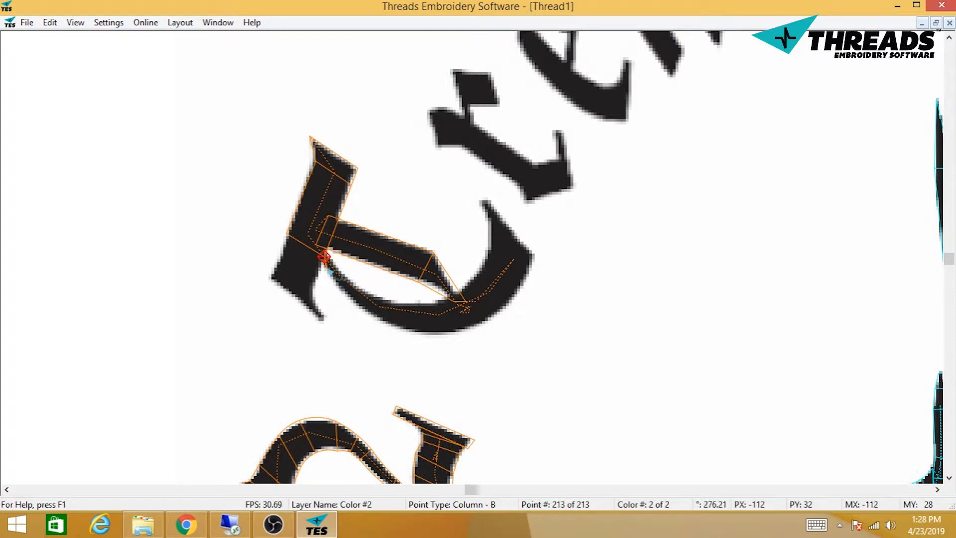
- Run normal stitches into the T stem's foot and digitize a straight column from the slanted foot back up to the joint
left_click(298, 261)
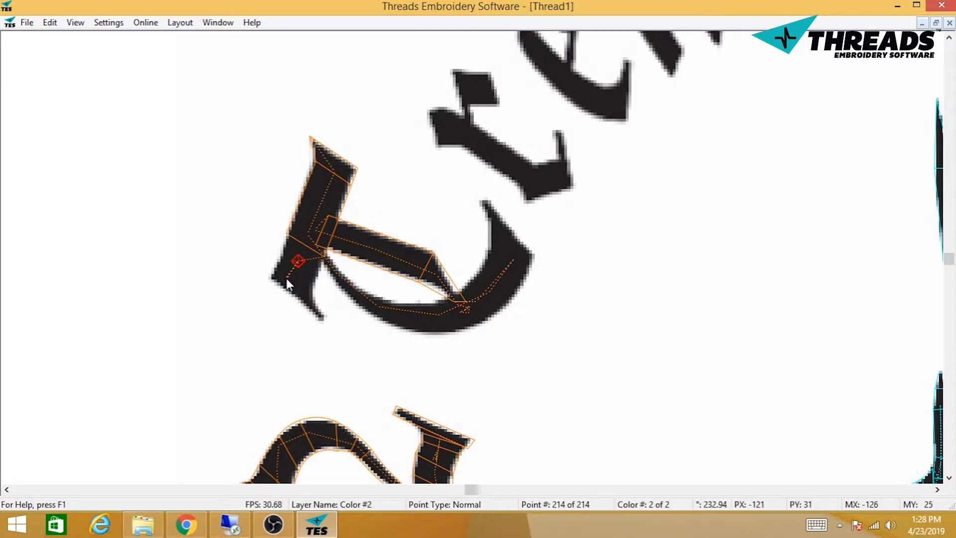
left_click(286, 277)
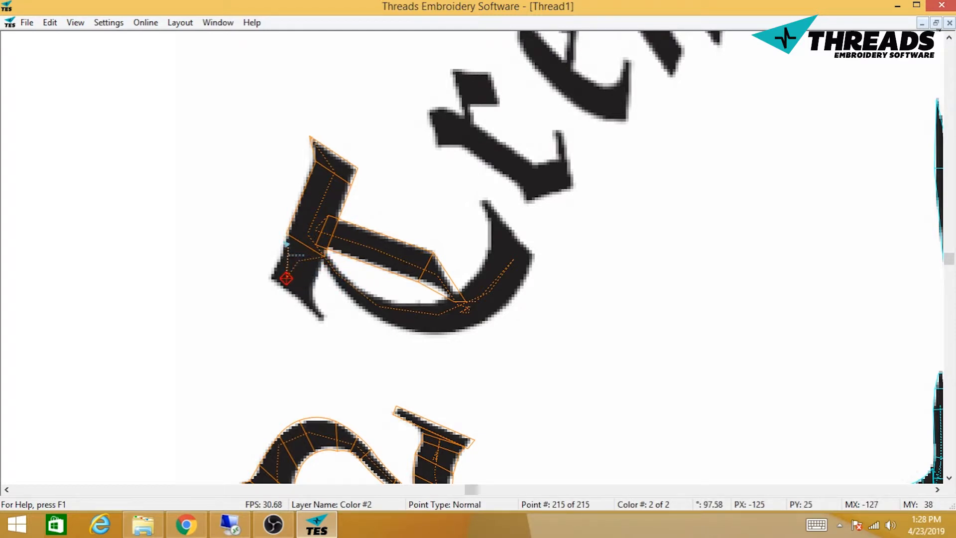
right_click(288, 268)
mouse_move(303, 296)
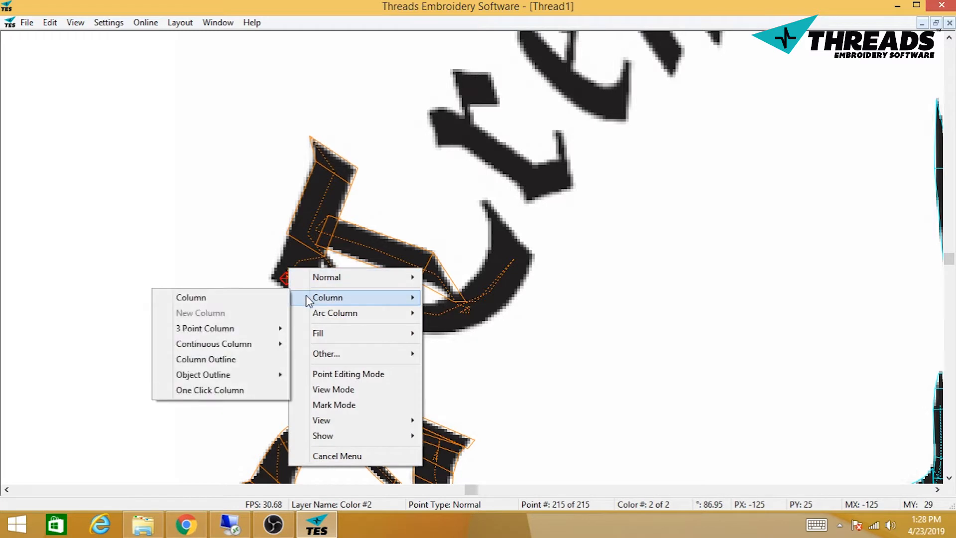
left_click(265, 299)
left_click(268, 275)
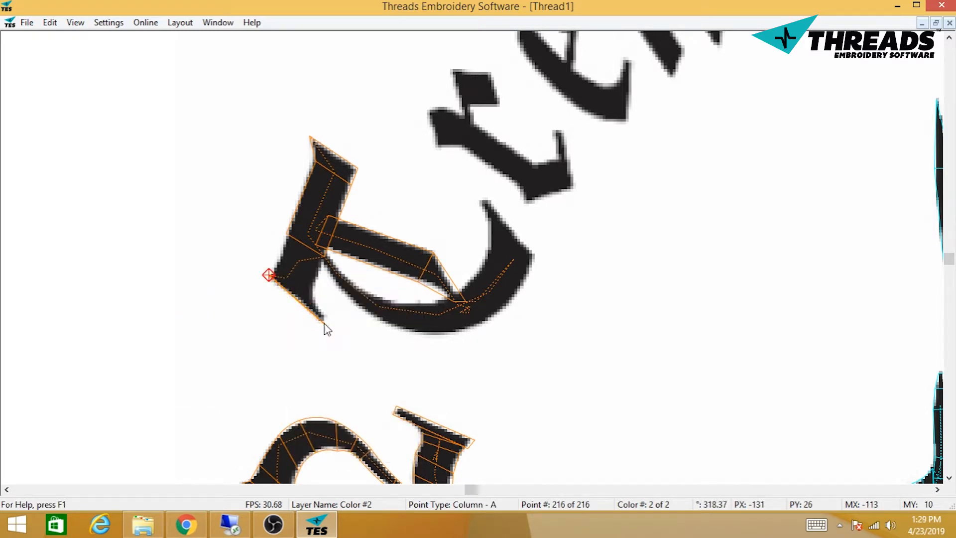
left_click(324, 321)
left_click(326, 317)
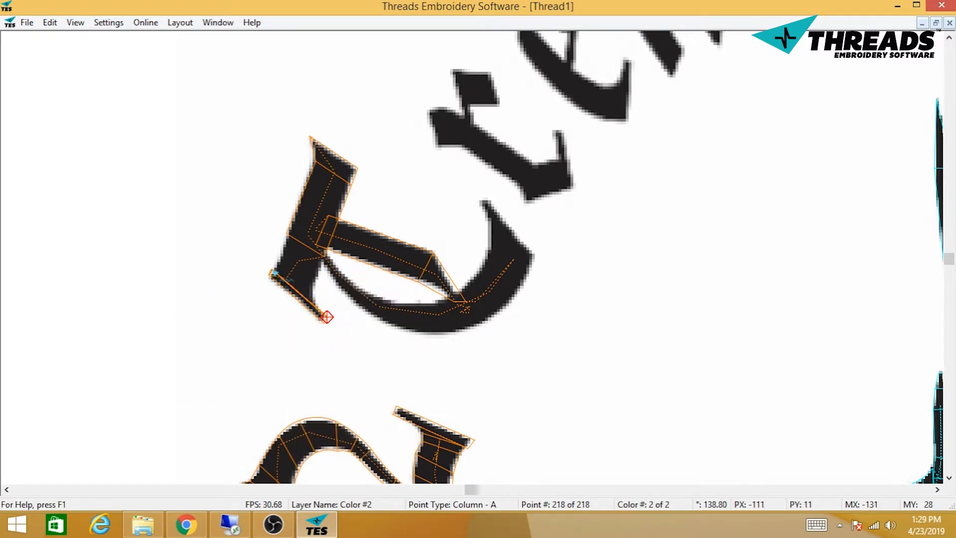
left_click(273, 272)
left_click(324, 320)
left_click(312, 293)
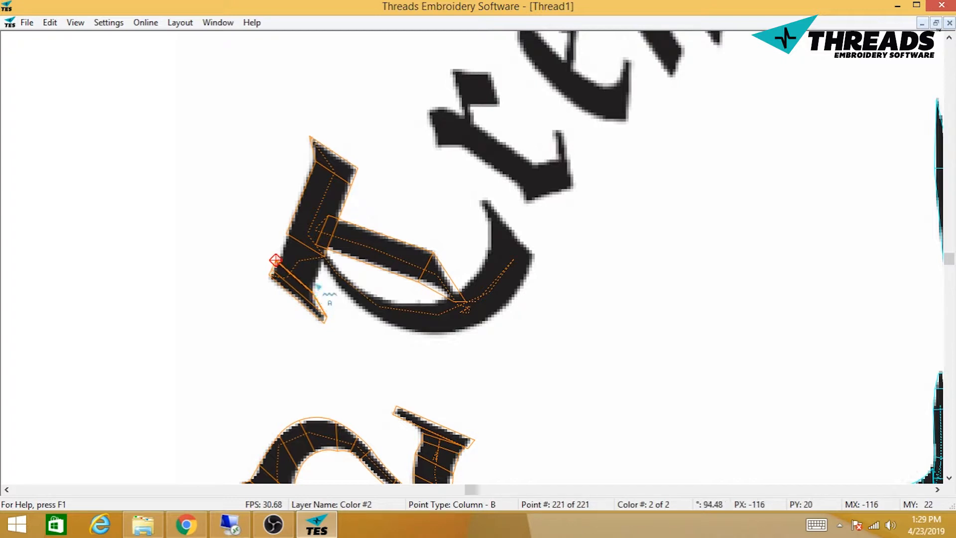
left_click(325, 257)
left_click(286, 234)
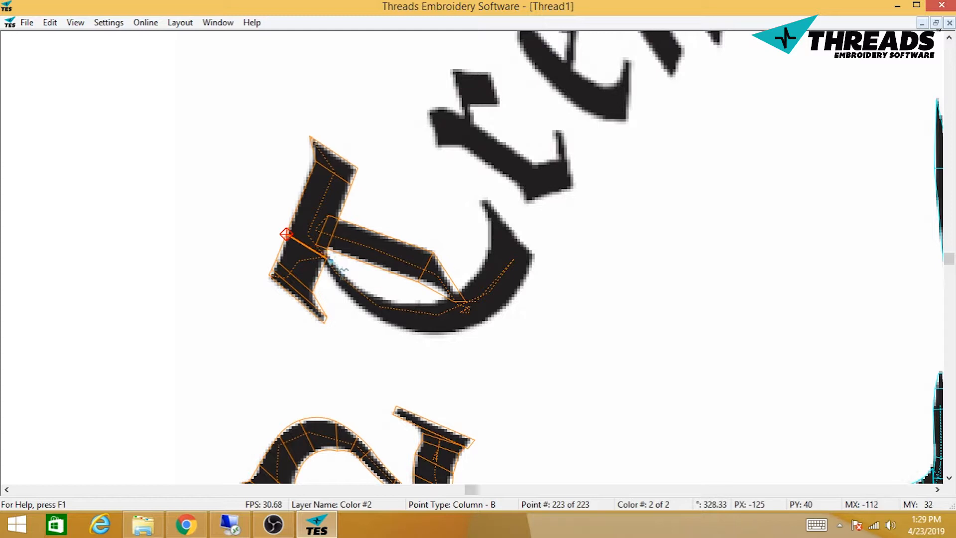
- Start a new arc column at the T curve's thin tip and shape its first section down to the lower bend
right_click(327, 258)
mouse_move(355, 307)
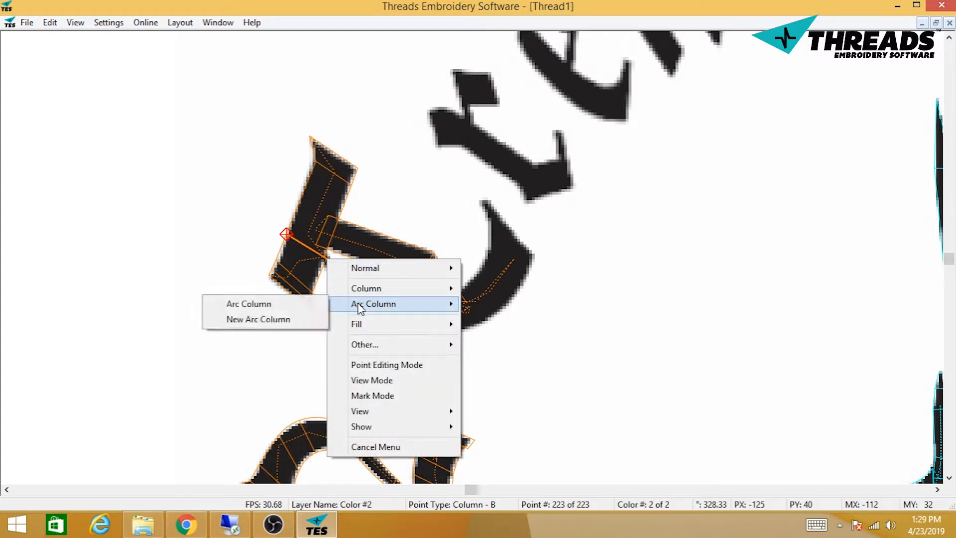
left_click(302, 324)
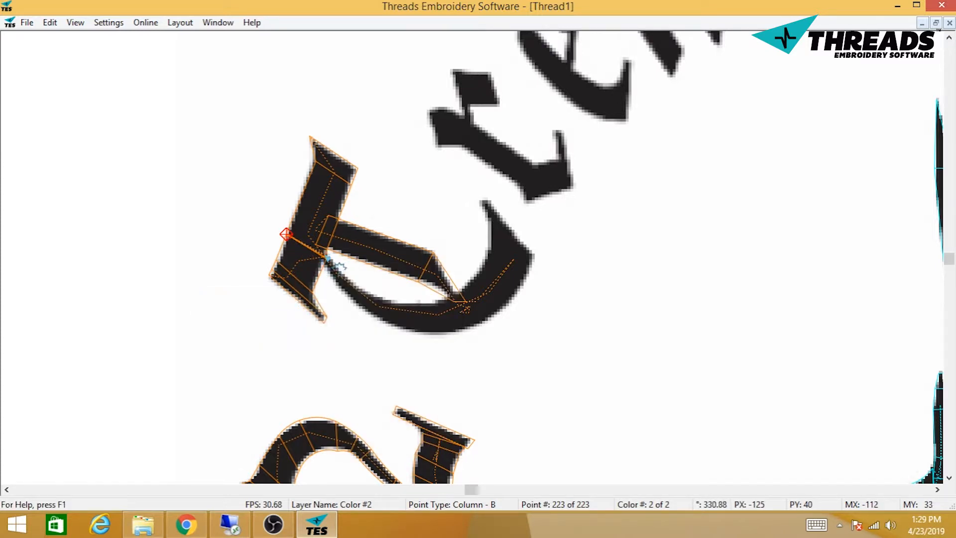
left_click(327, 259)
left_click(323, 255)
left_click(324, 266)
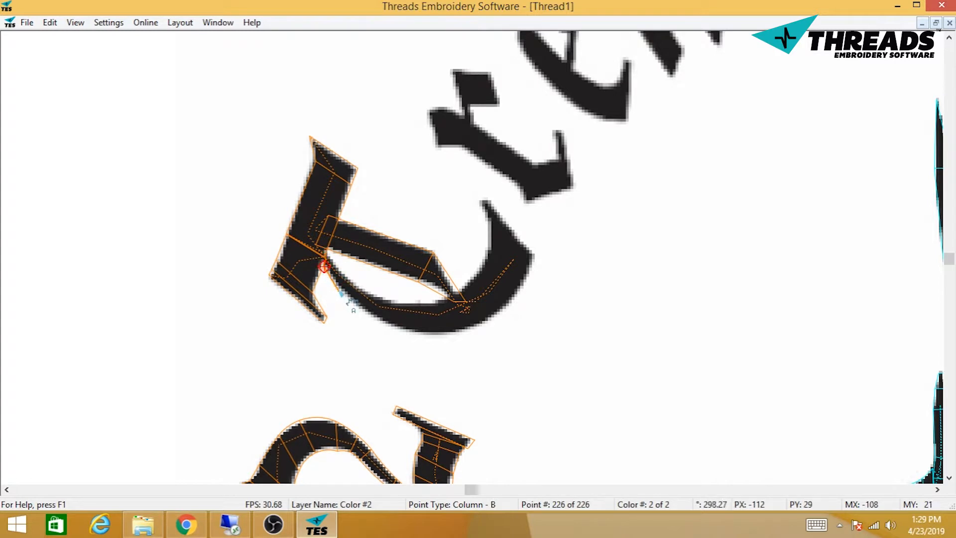
left_click(330, 264)
left_click(348, 277)
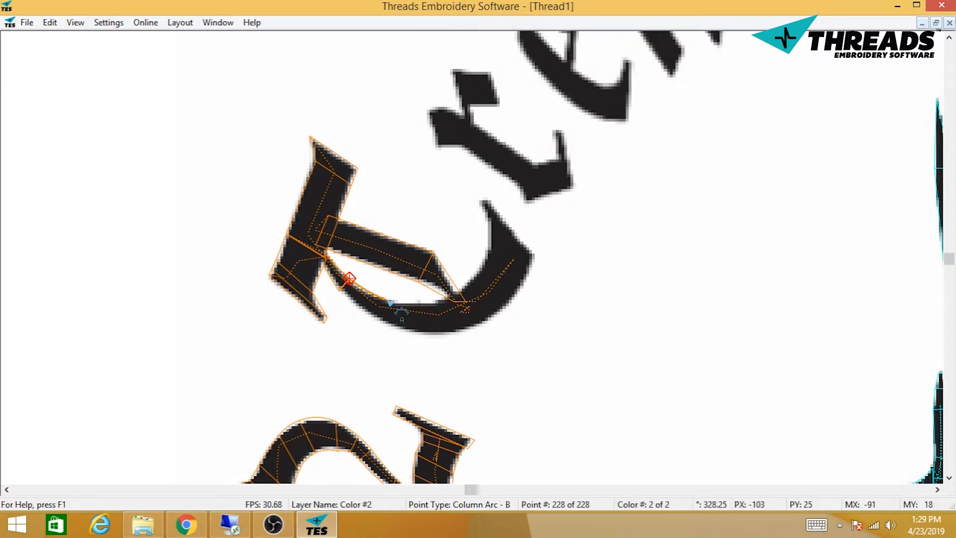
left_click(388, 300)
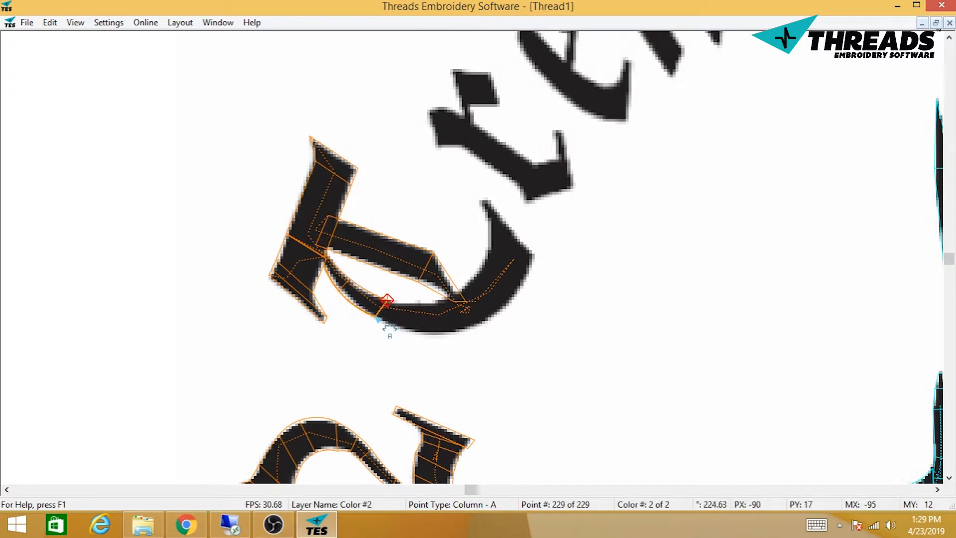
left_click(443, 344)
- Continue the arc column around the bottom of the T's curve and up through its thick end
left_click(438, 333)
left_click(427, 305)
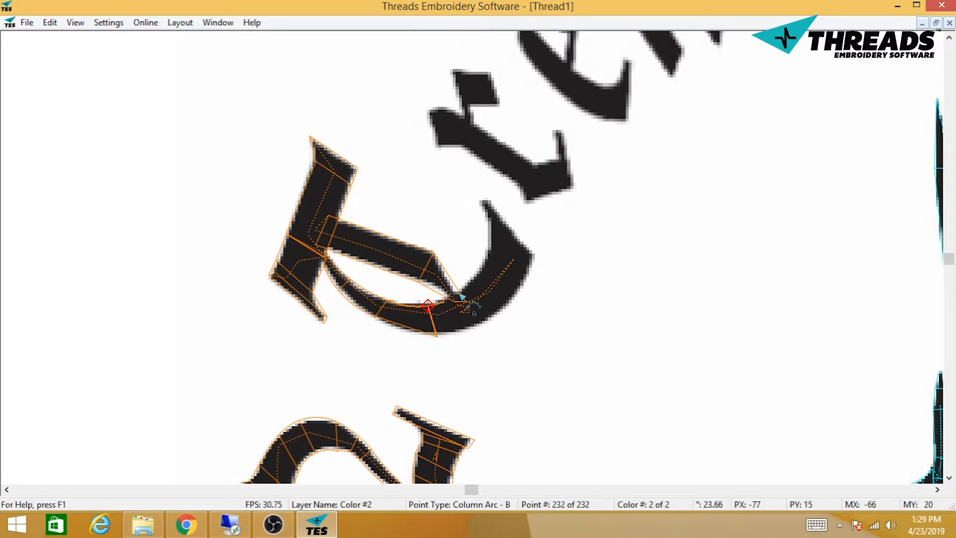
left_click(462, 297)
left_click(461, 285)
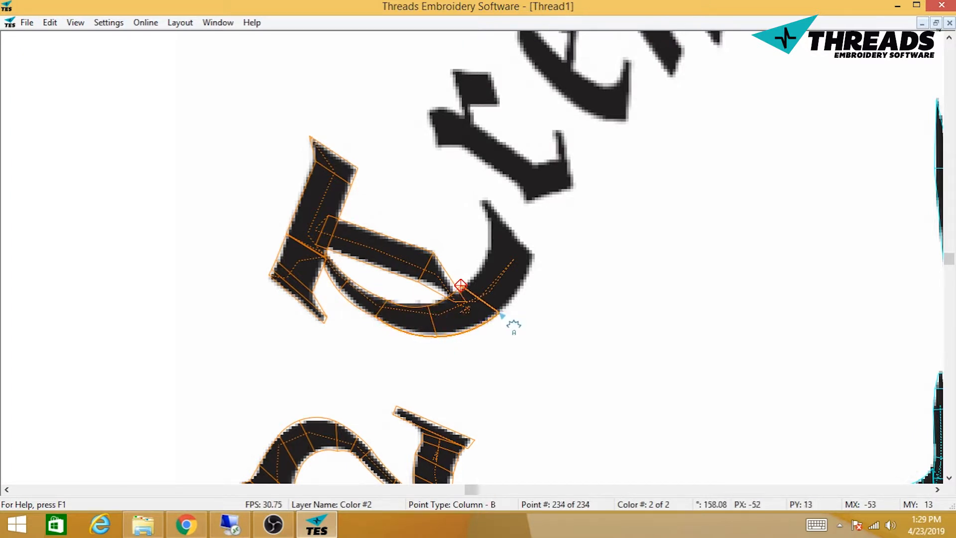
left_click(527, 277)
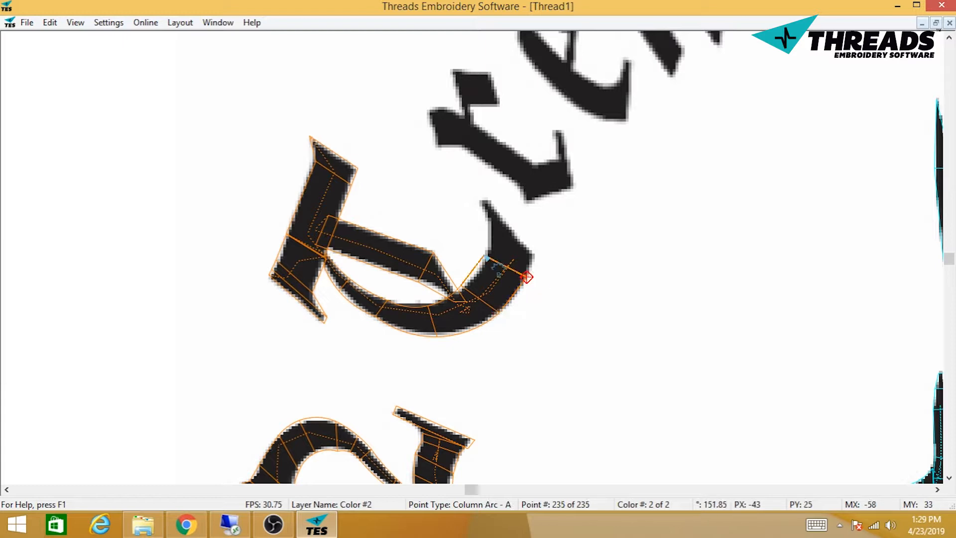
left_click(486, 254)
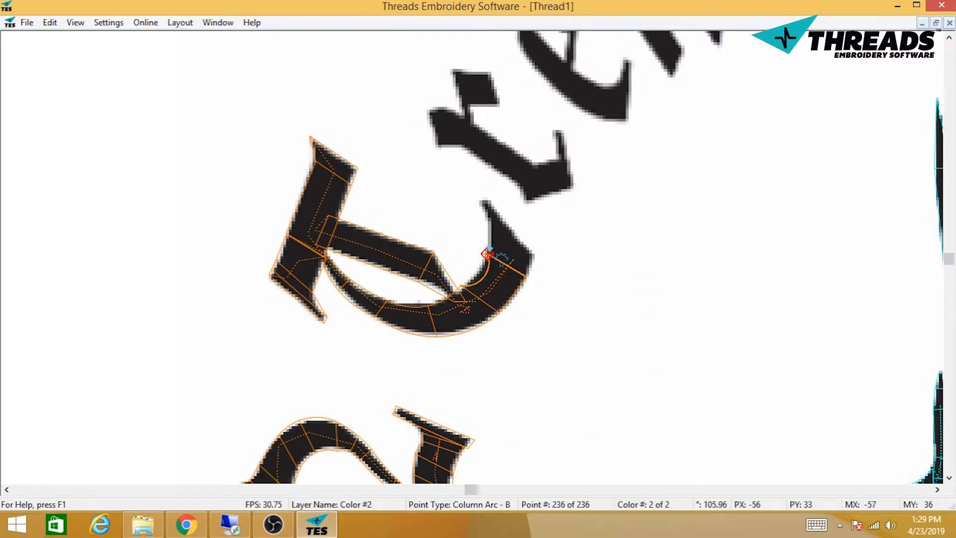
left_click(490, 238)
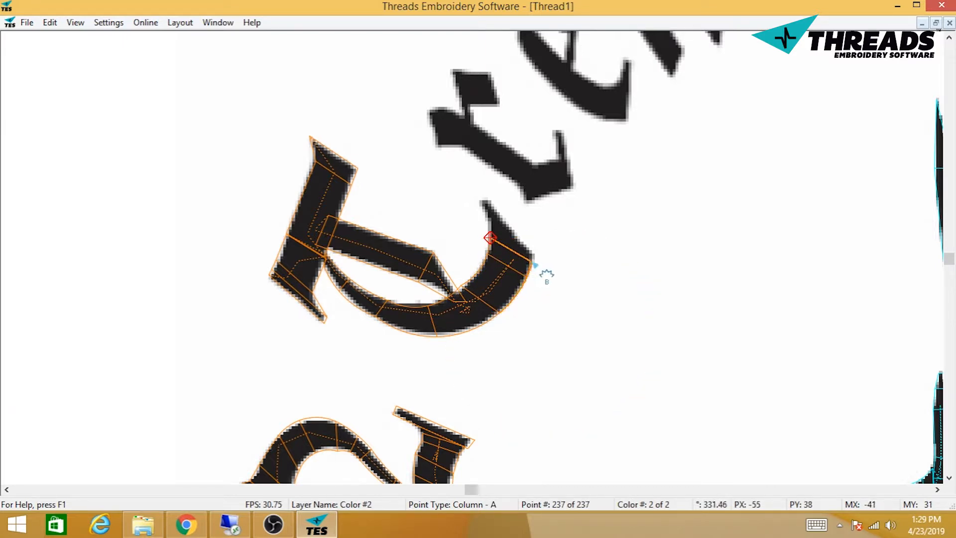
left_click(533, 263)
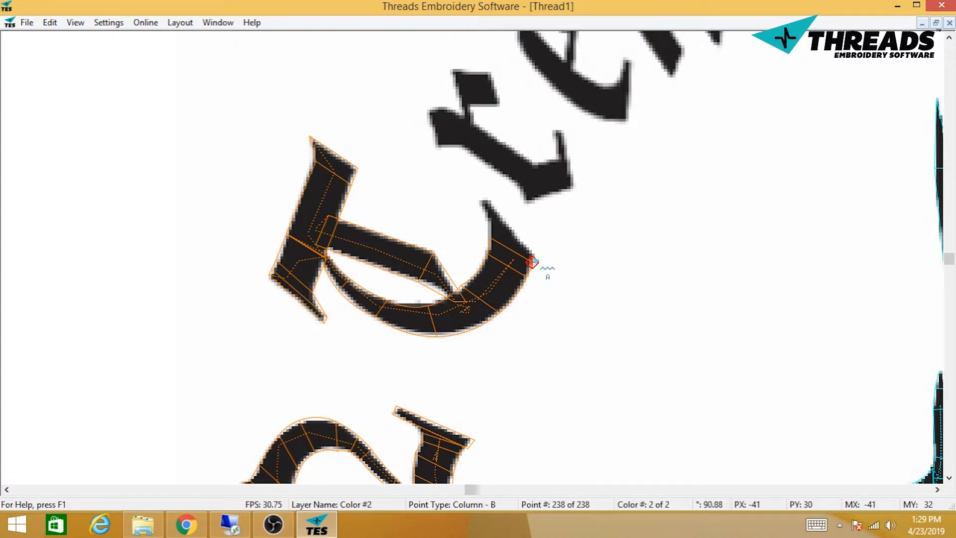
- Finish the T's curve with straight column sections ending along the slanted edge at its pointed tip
left_click(532, 262)
left_click(490, 224)
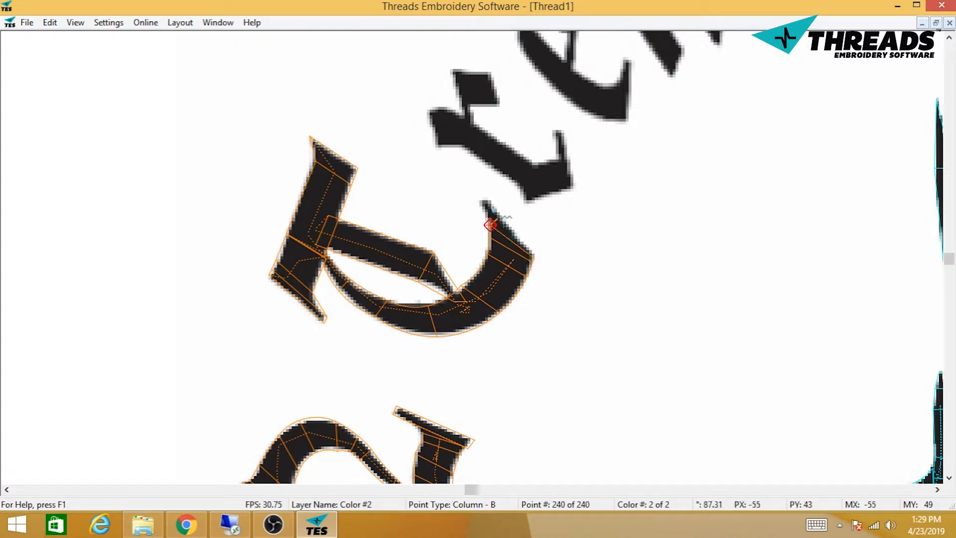
left_click(483, 199)
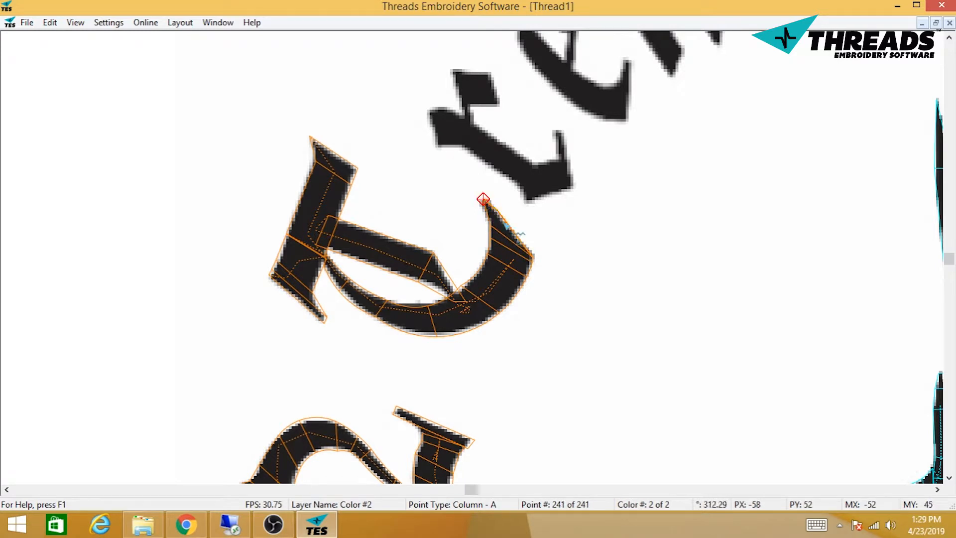
left_click(535, 248)
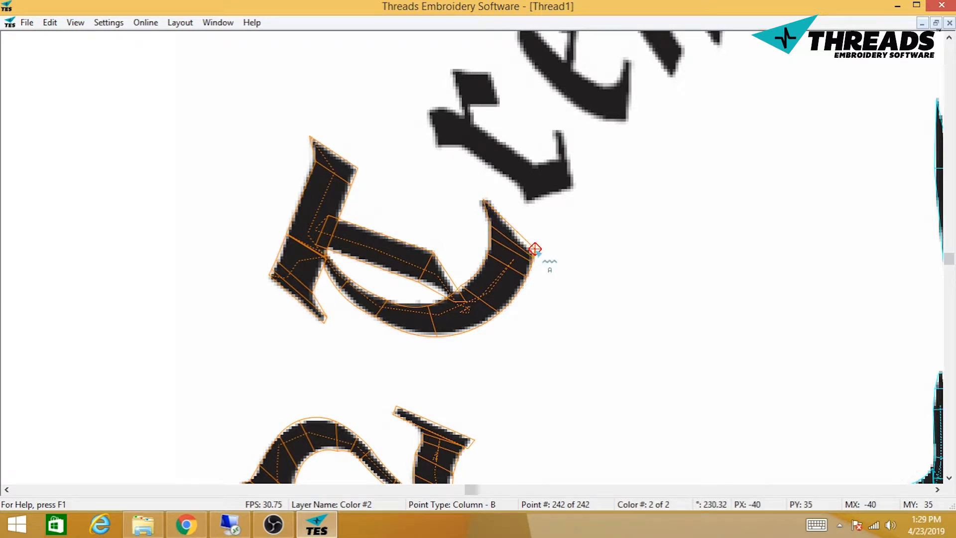
- Edit the arc points and the inner corner of the T curve's bottom section to follow the artwork's edge
key("Return")
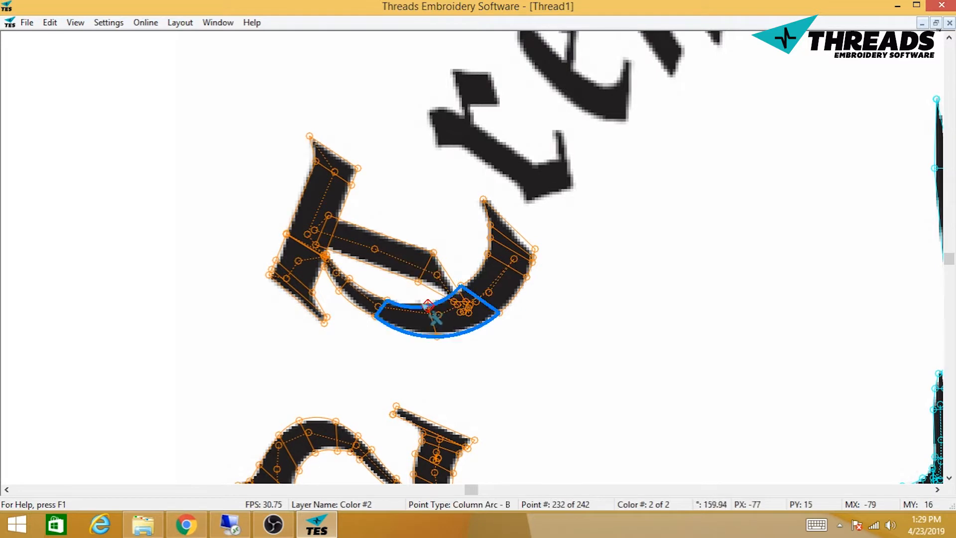
left_click(440, 341)
left_click_drag(436, 336, 425, 331)
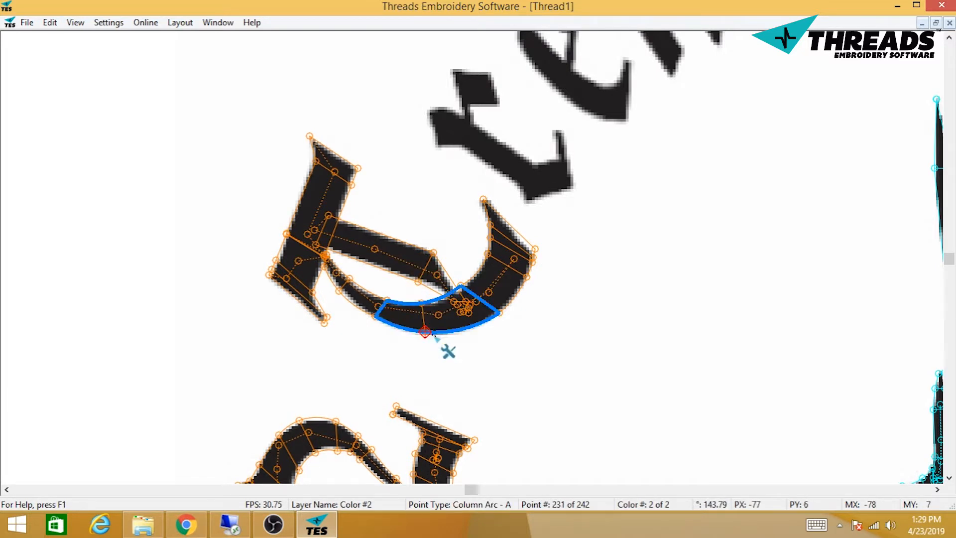
left_click_drag(463, 285, 467, 282)
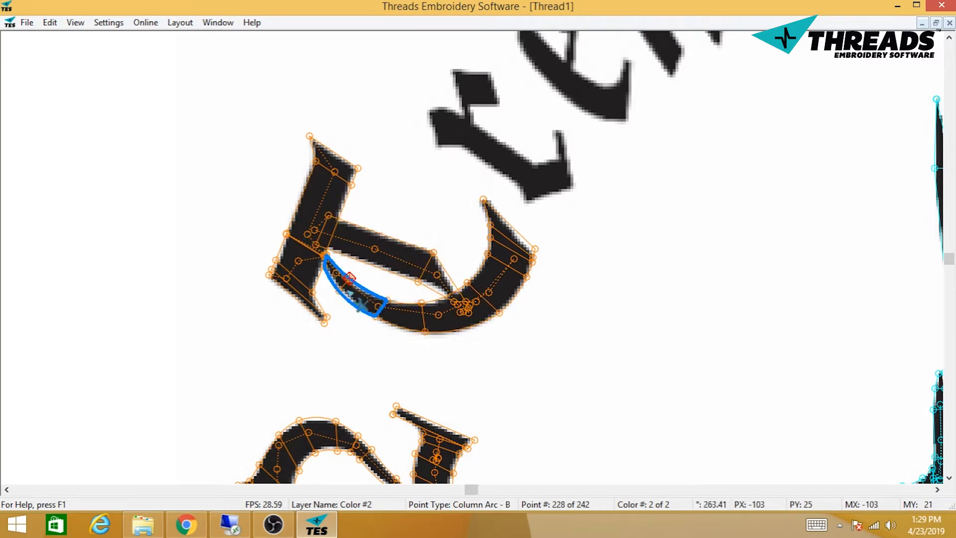
- Adjust the outer arc point near the thin tip of the T's curve, then hide the background artwork and point markers
left_click(349, 295)
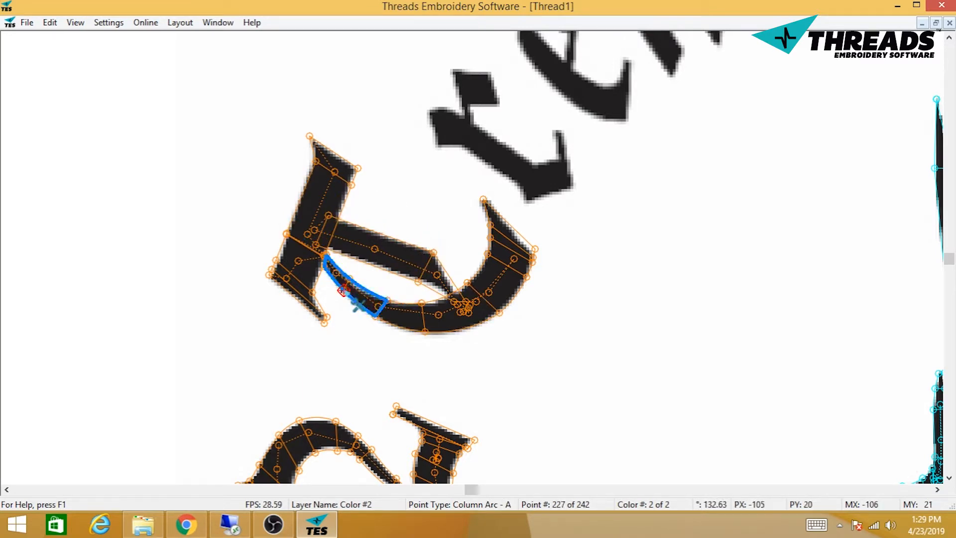
key("i")
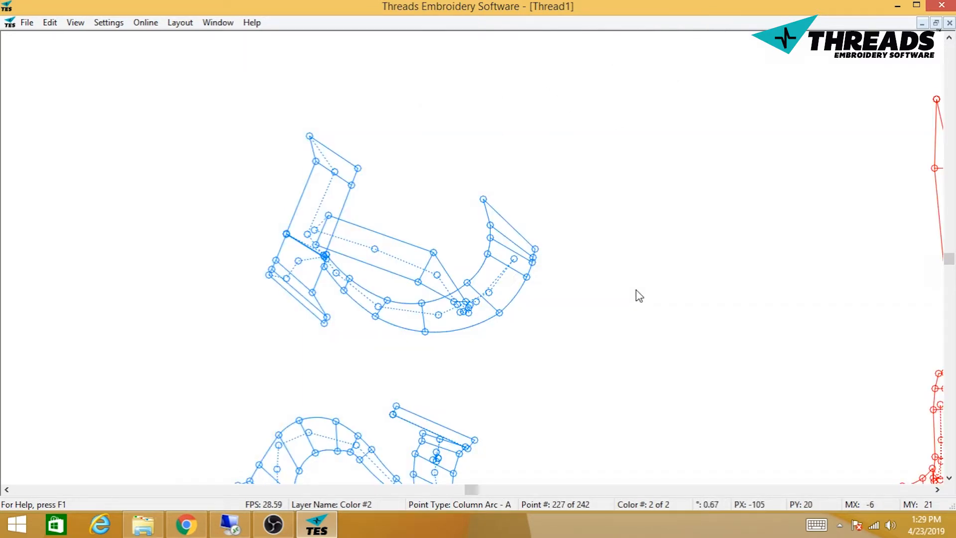
key("p")
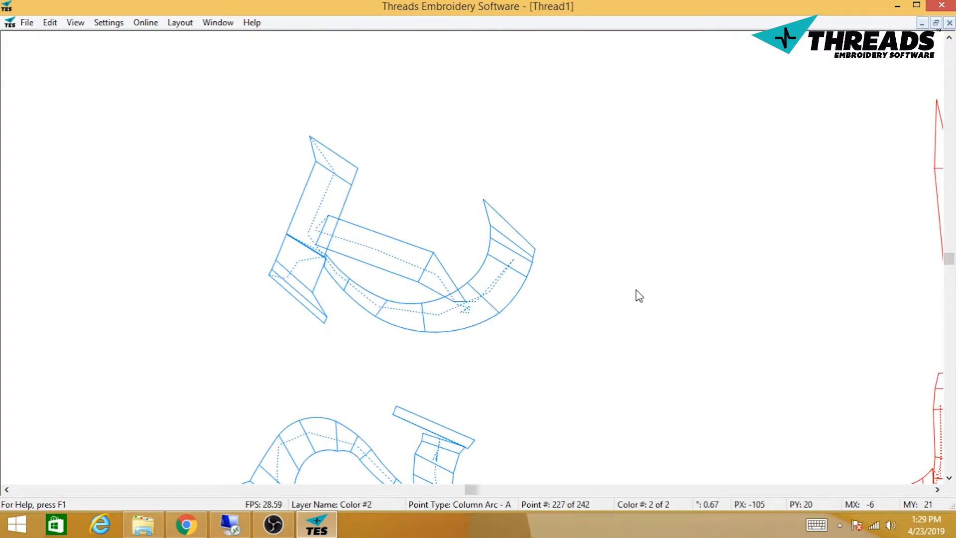
key("i")
key("i")
key("i")
key("i")
key("i")
key("i")
key("p")
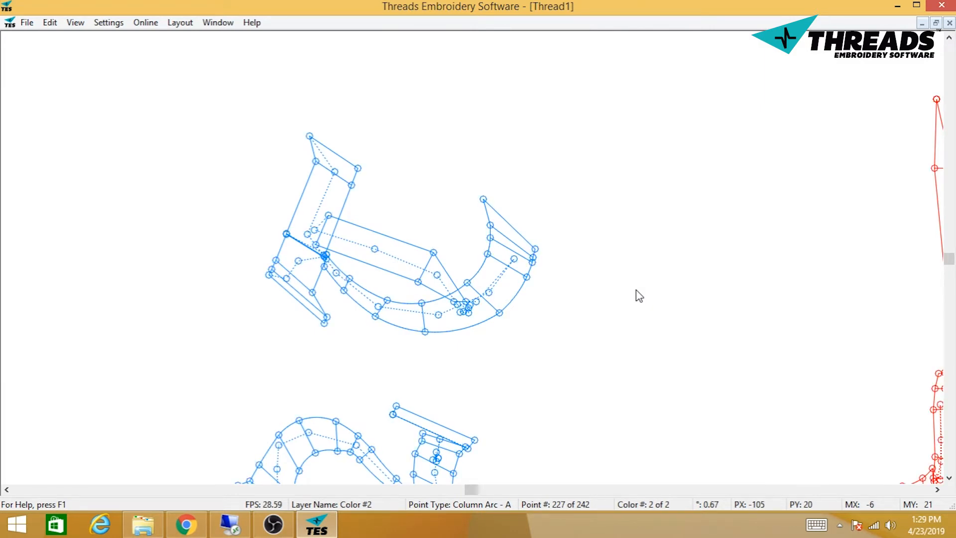
key("p")
- Generate the stitches for the scissors, numeral 2 and letter T and view the whole design
key("g")
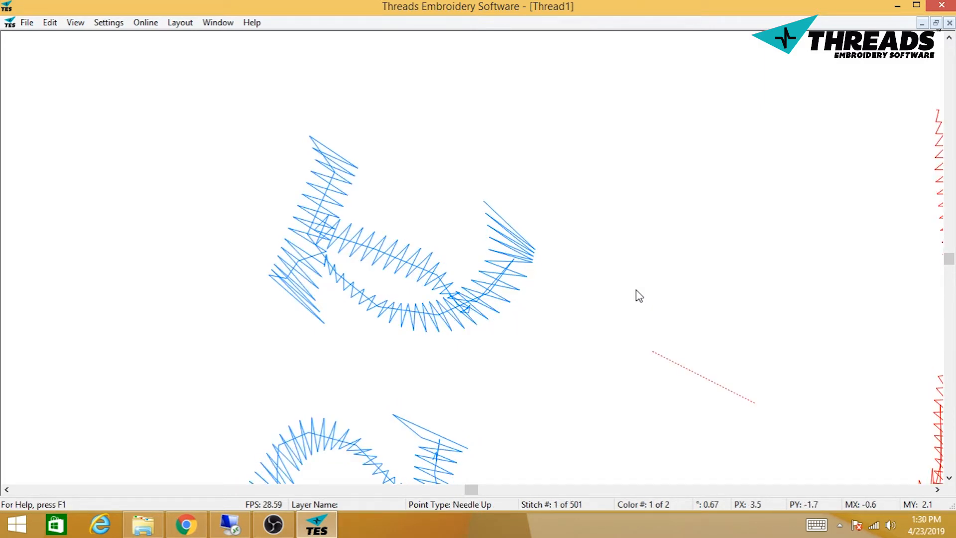
scroll(638, 296, "down", 10)
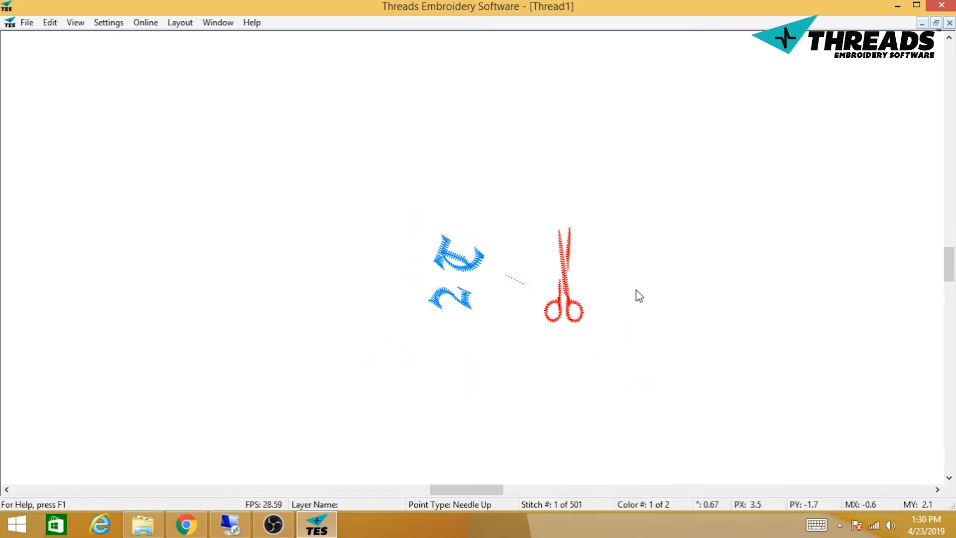
scroll(636, 291, "down", 3)
left_click_drag(636, 290, 539, 293)
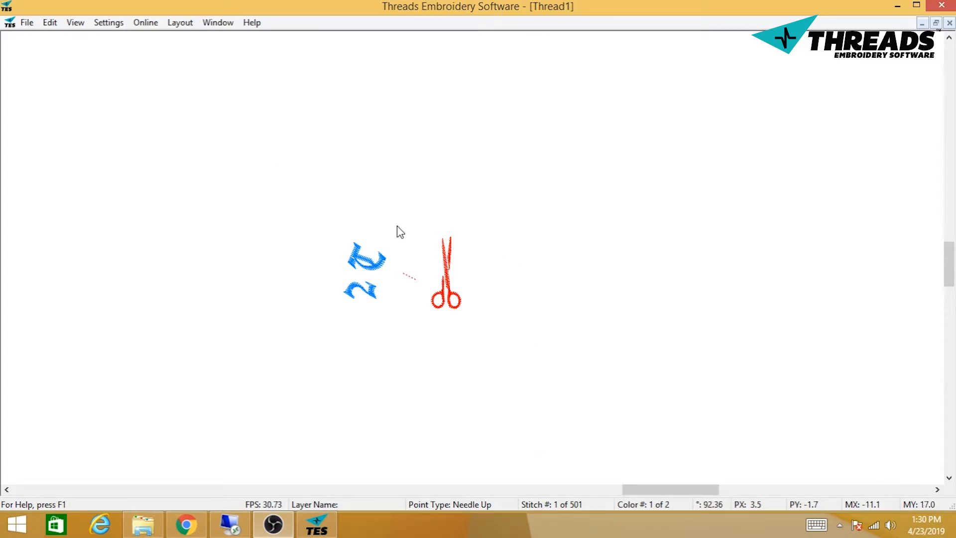
- Save the design to the Desktop as 2trend in the Threads Embroidery Software File (*.tef) format
left_click(339, 210)
left_click(26, 23)
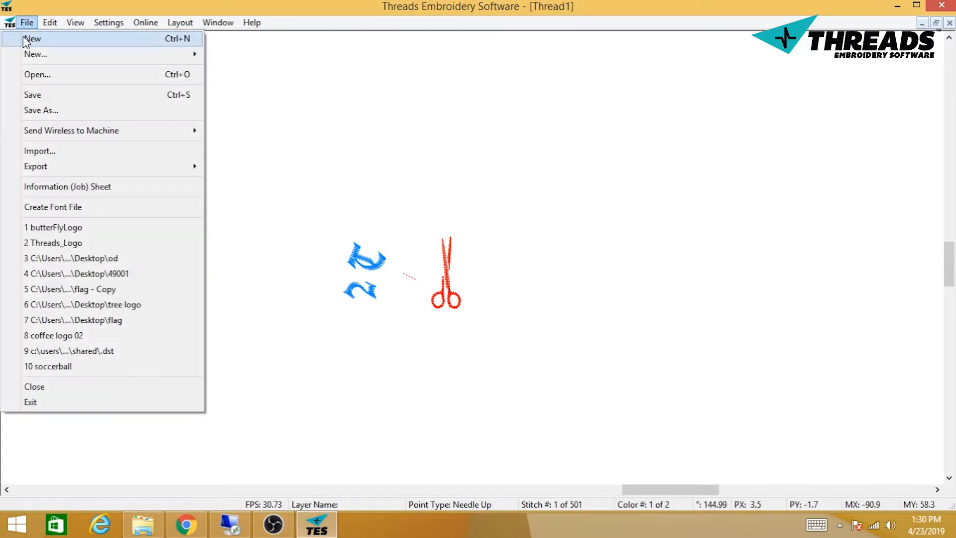
left_click(37, 109)
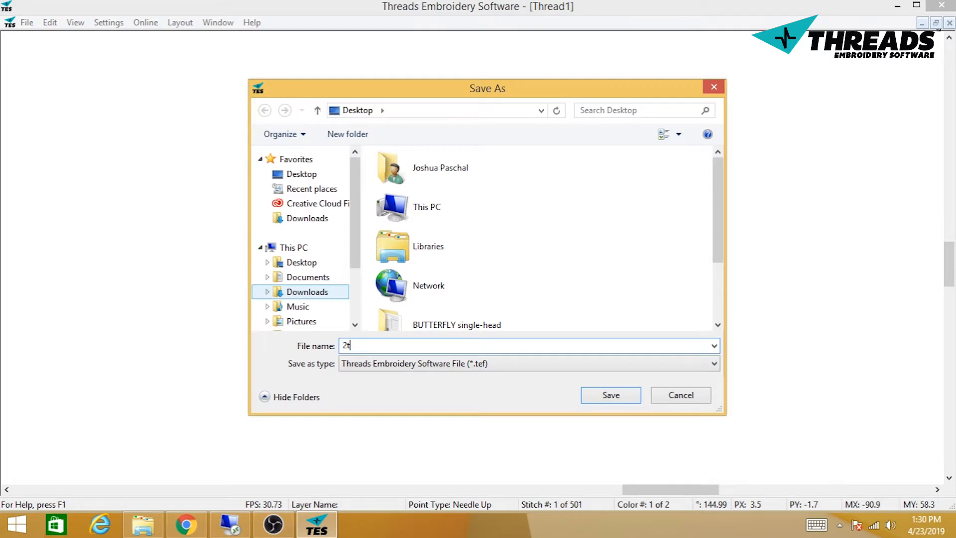
left_click(511, 345)
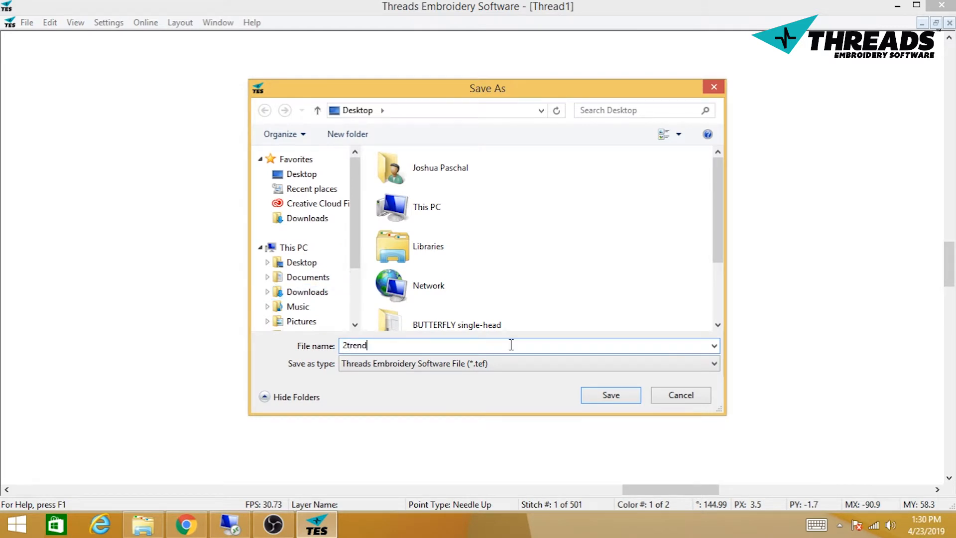
left_click(622, 394)
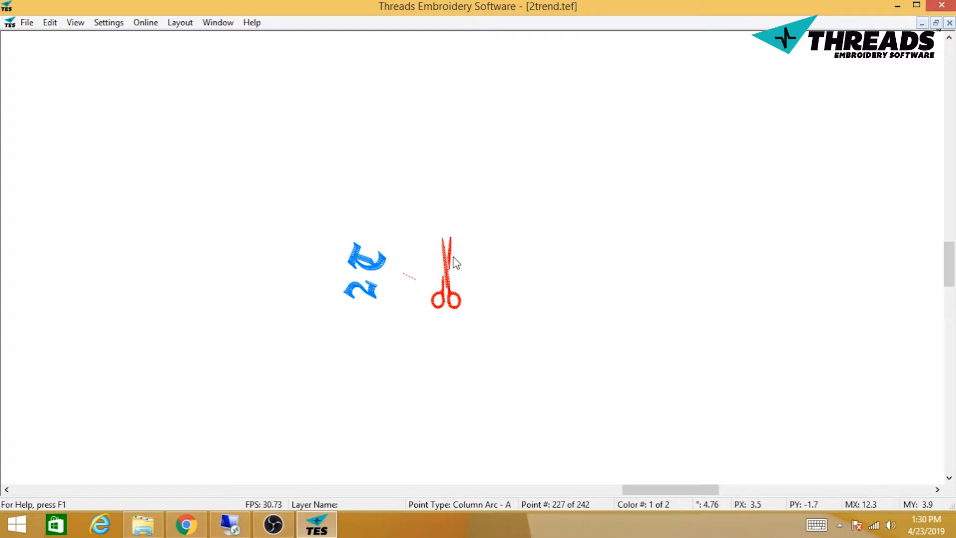
- Return to wire view with the artwork shown, choose the Normal point type and select the T's last point
key("w")
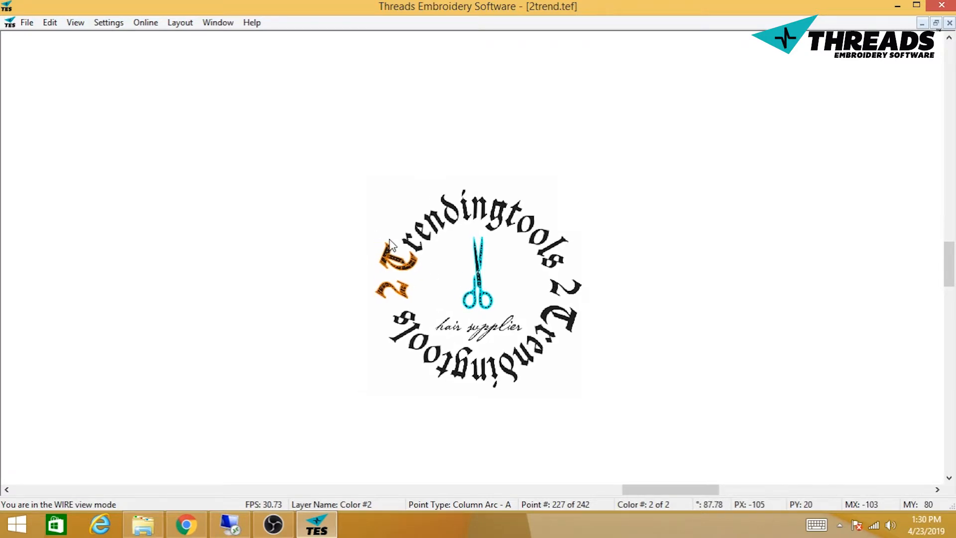
scroll(387, 239, "up", 7)
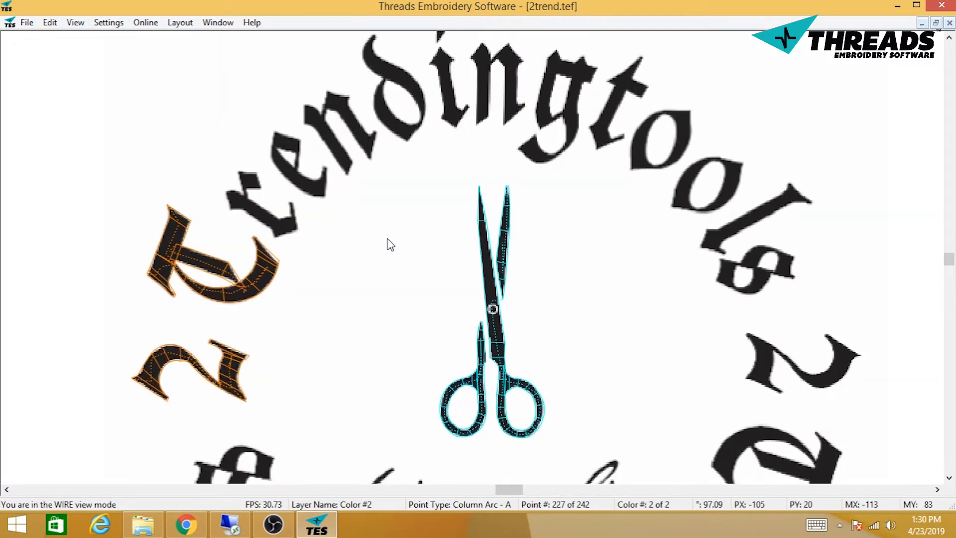
scroll(428, 280, "up", 5)
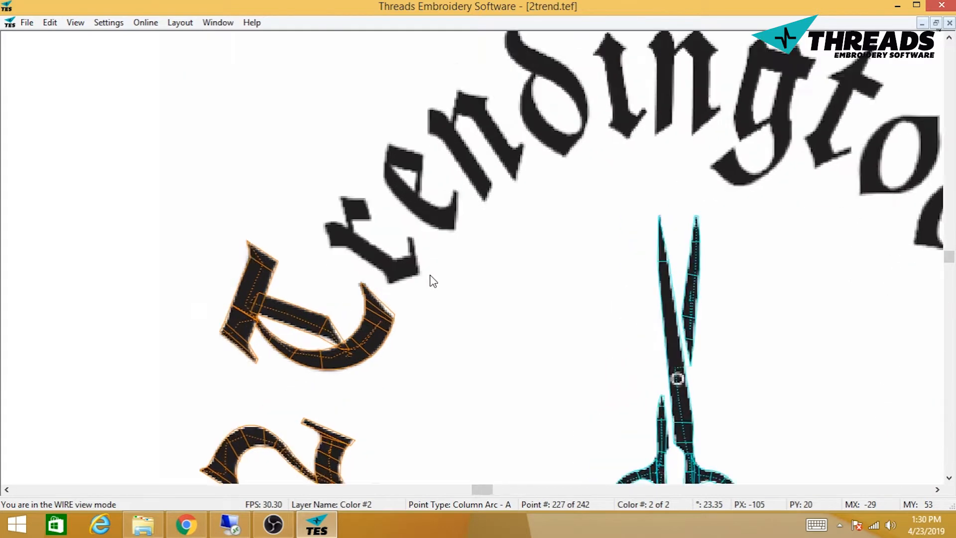
scroll(432, 281, "up", 2)
scroll(423, 298, "left", 2)
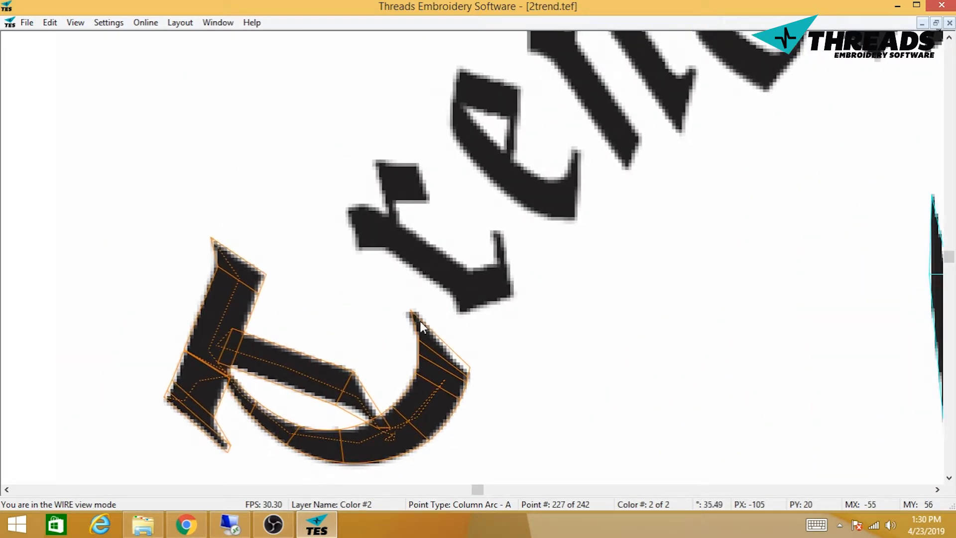
right_click(429, 254)
mouse_move(442, 264)
left_click(413, 262)
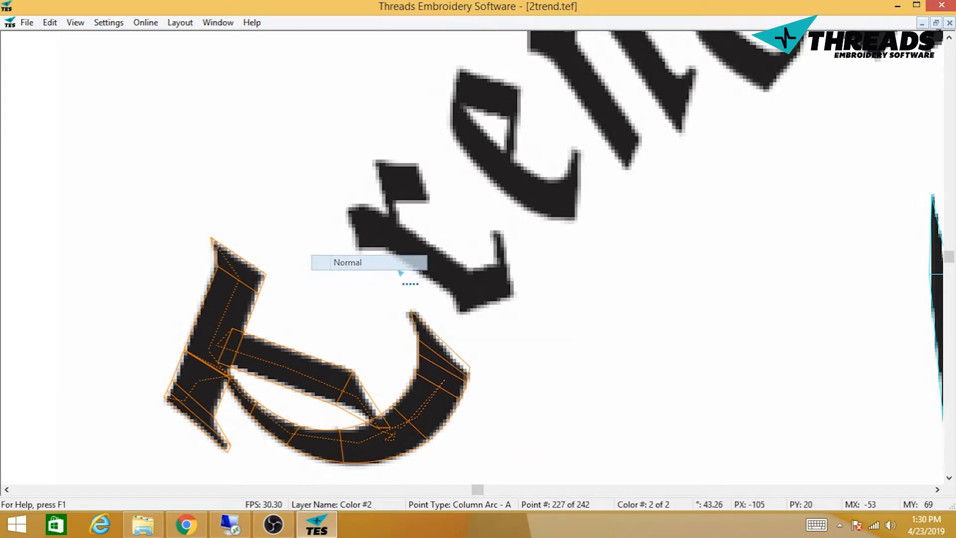
right_click(471, 374)
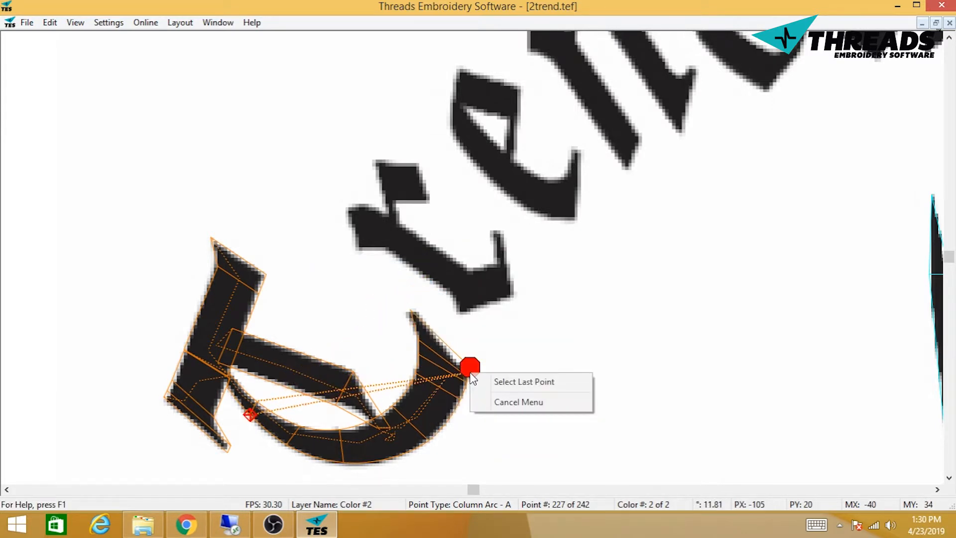
left_click(503, 382)
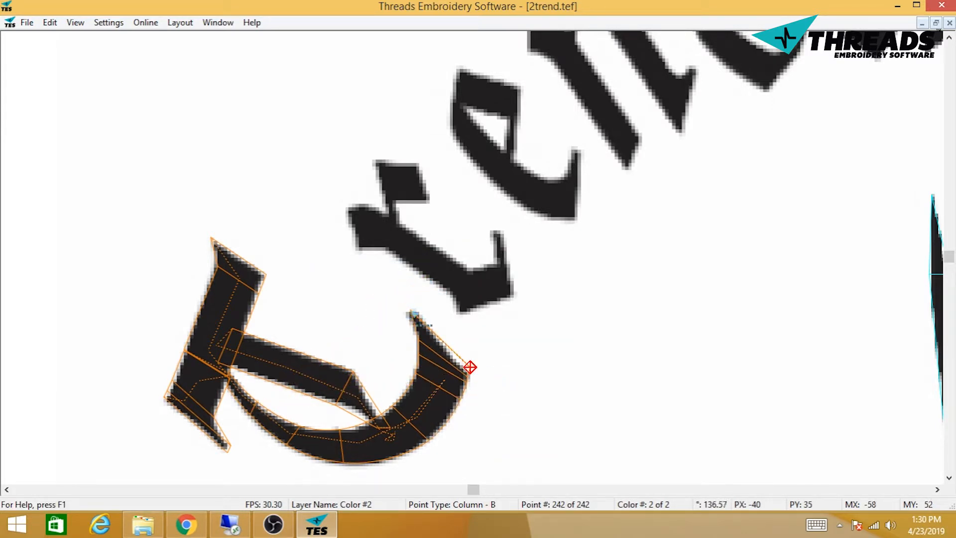
- Place a normal point at the tip of the T's curve and a Needle Up point on the letter r's stem
left_click(411, 311)
right_click(410, 311)
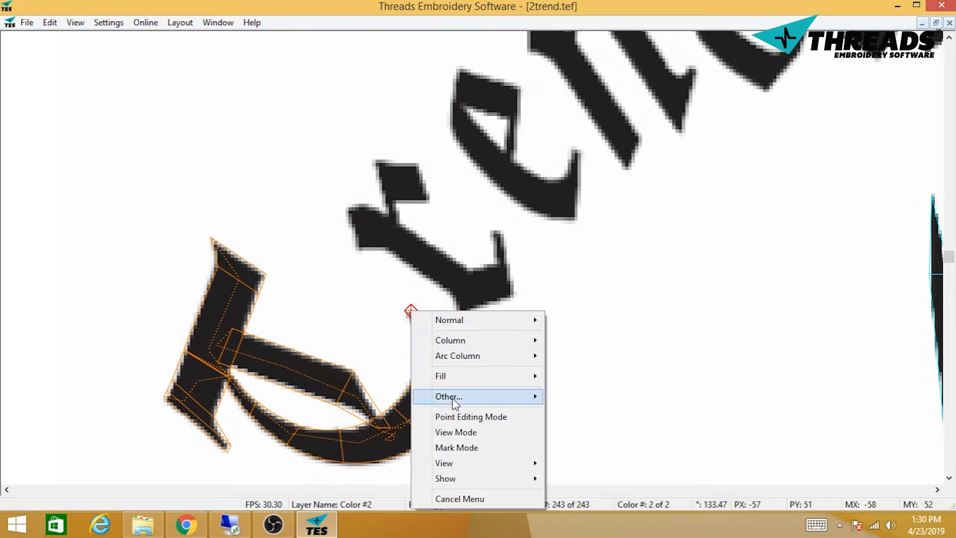
mouse_move(452, 398)
left_click(349, 426)
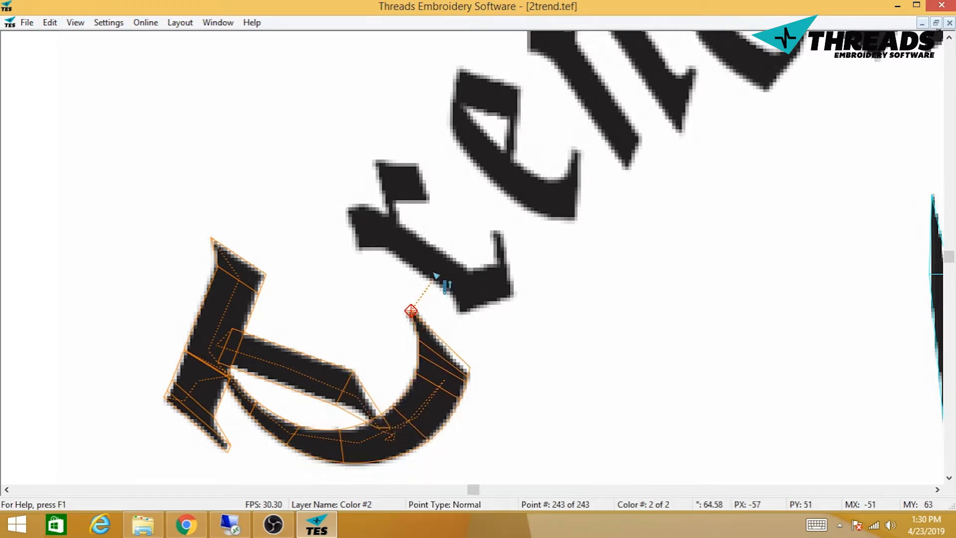
left_click(431, 265)
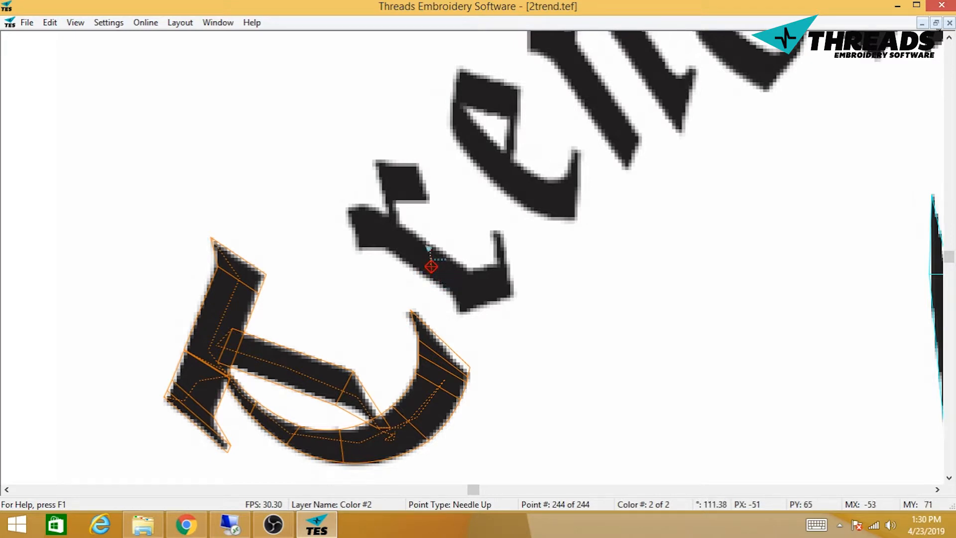
- Run normal stitches along the r's stem to its thick end, back, and up into the diamond
left_click(399, 238)
left_click(367, 218)
left_click(399, 235)
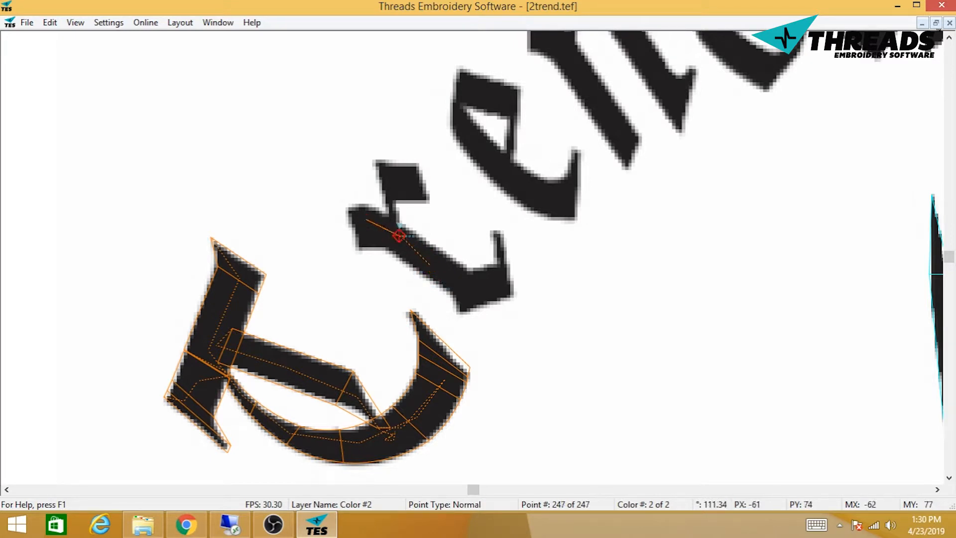
left_click(387, 179)
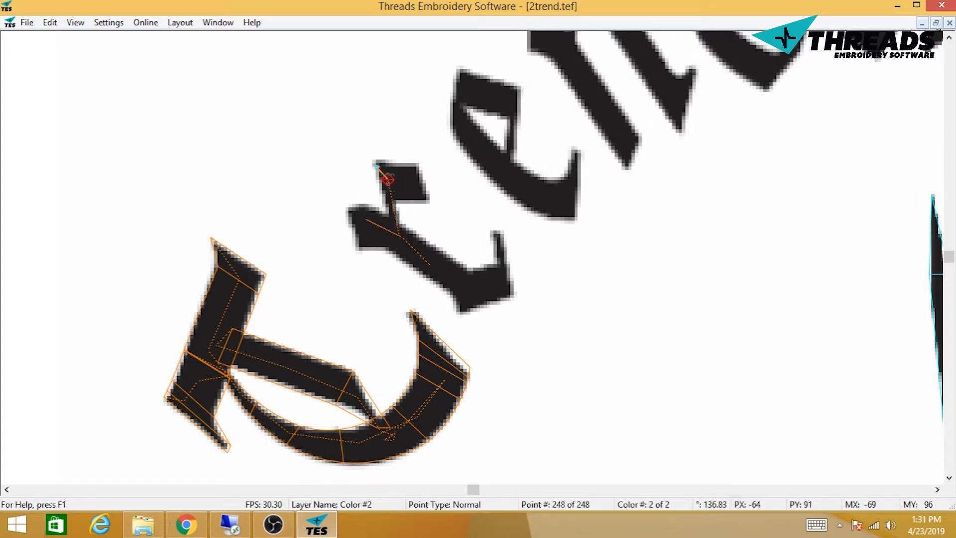
- Digitize the r's diamond with column points on its four corners
key("c")
left_click(379, 161)
left_click(414, 160)
left_click(429, 203)
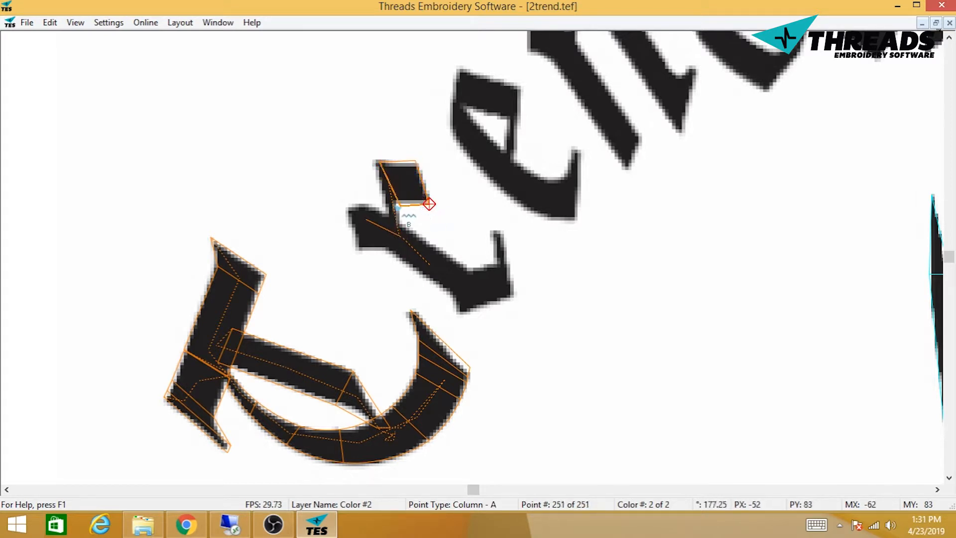
left_click(385, 201)
- Run normal stitches from the diamond down the r's thin connector and across to the thick end of the stem
key("n")
left_click(392, 203)
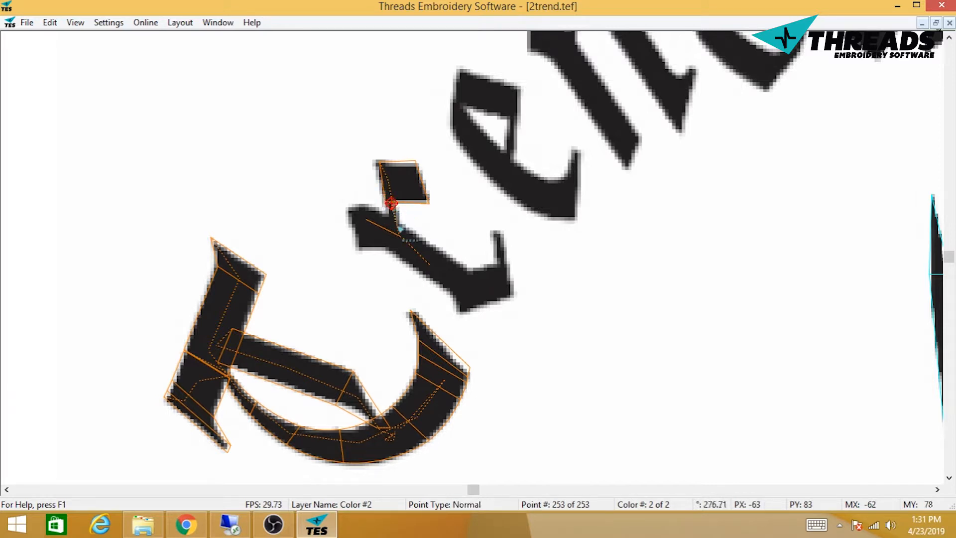
key("BackSpace")
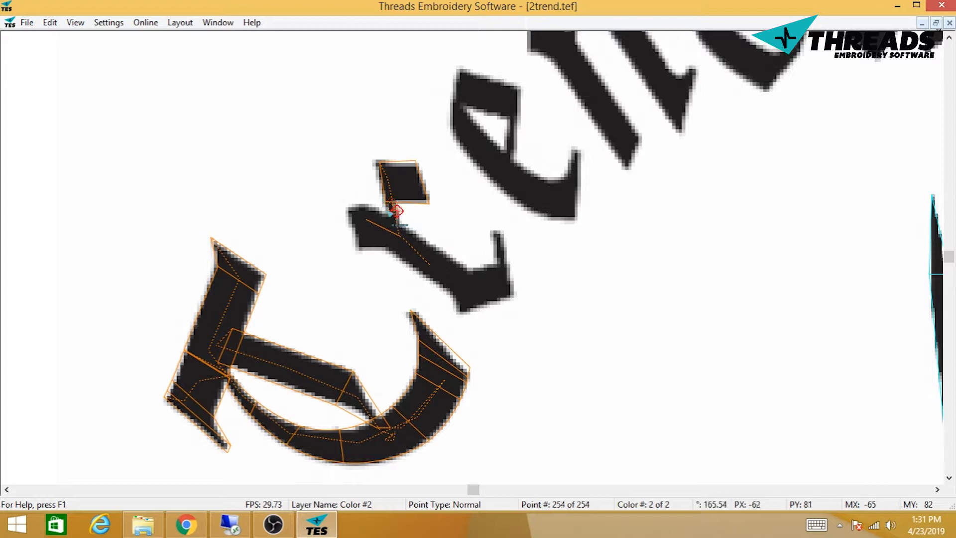
left_click(396, 211)
left_click(397, 225)
left_click(400, 245)
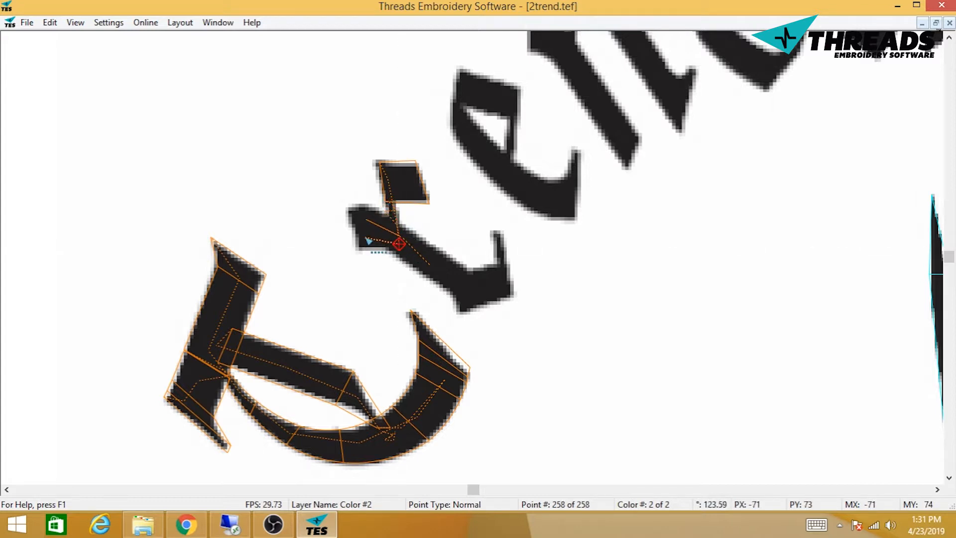
left_click(365, 238)
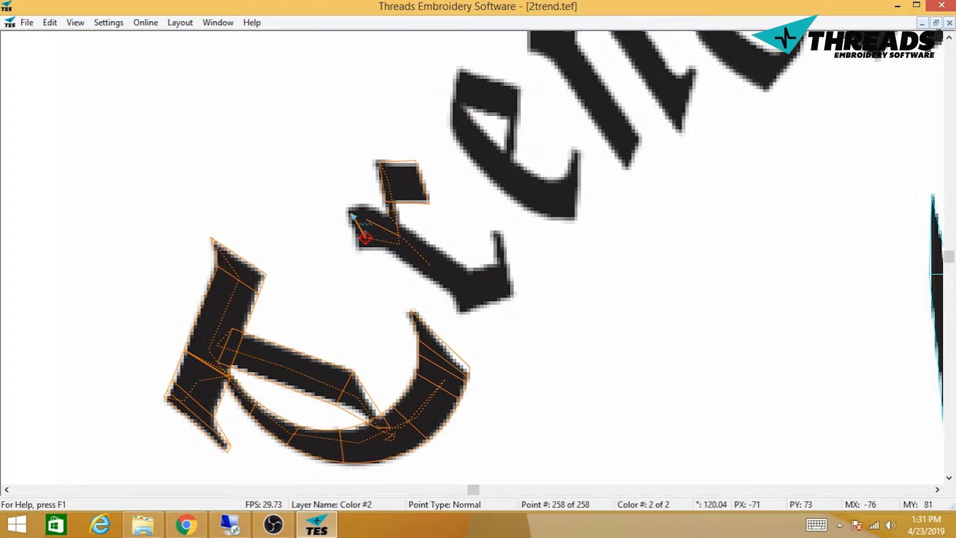
- Digitize the thick end of the r's stem with column sections up to where the straight stem begins
left_click(348, 212)
left_click(356, 203)
left_click(378, 207)
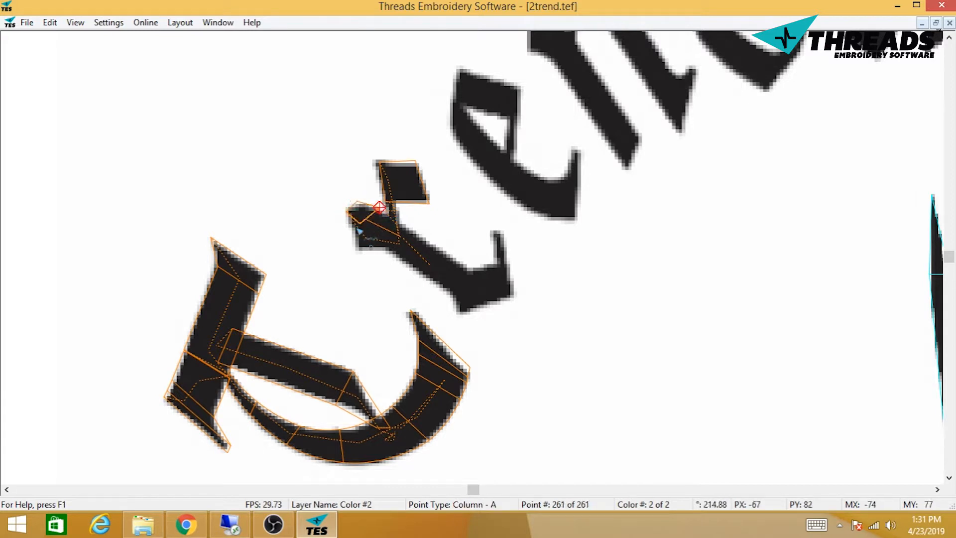
left_click(353, 230)
left_click(356, 253)
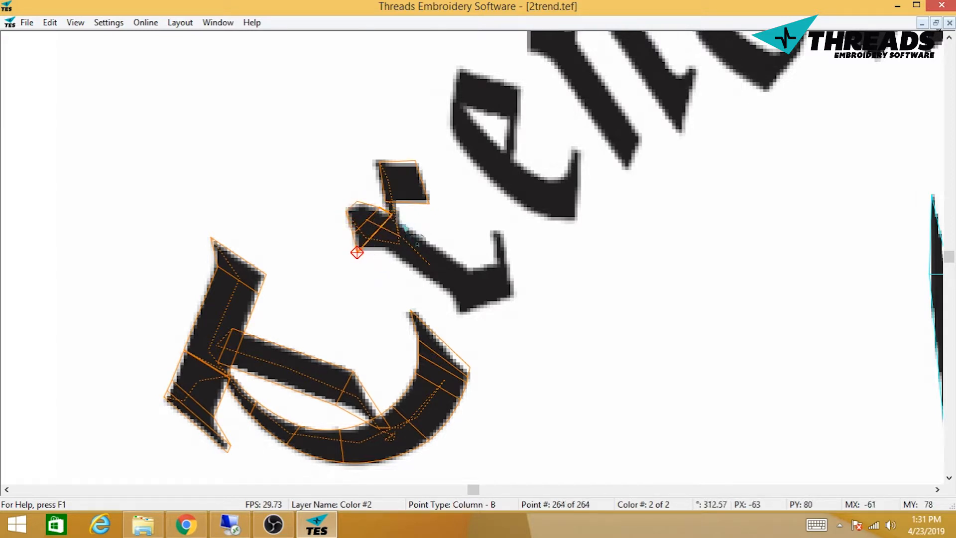
left_click(408, 224)
left_click(384, 250)
- Continue the column down the r's stem and across its foot, and run normal stitches along the thin upright tail
left_click(451, 296)
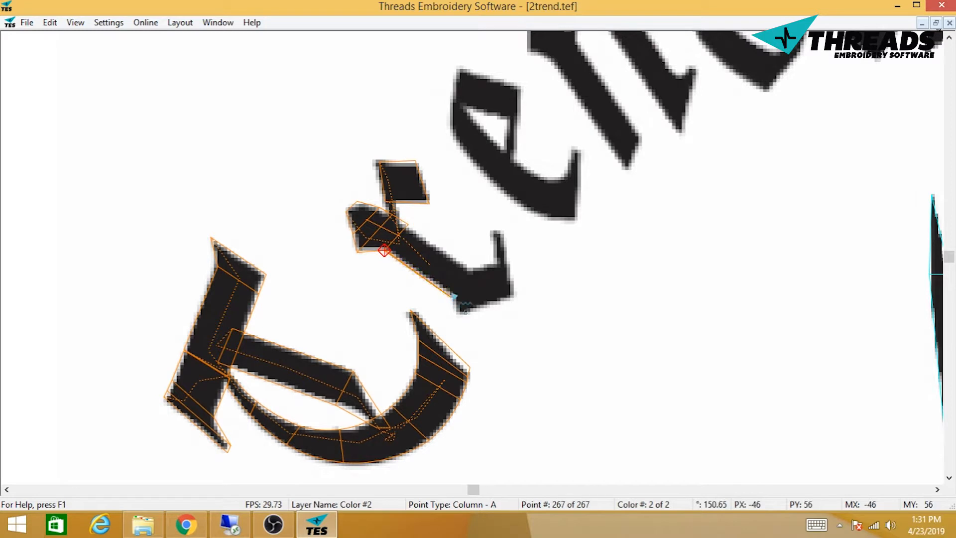
left_click(470, 270)
left_click(462, 316)
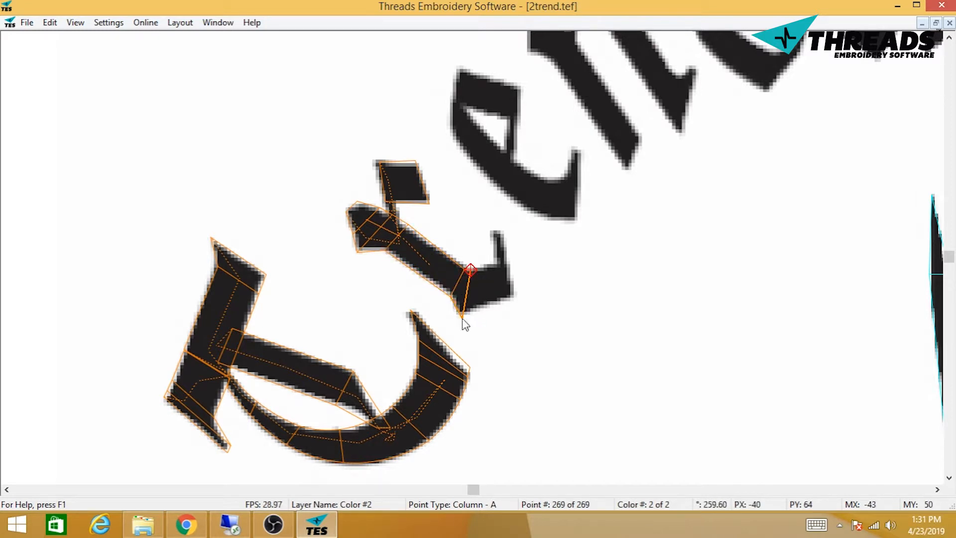
left_click(462, 315)
left_click(514, 297)
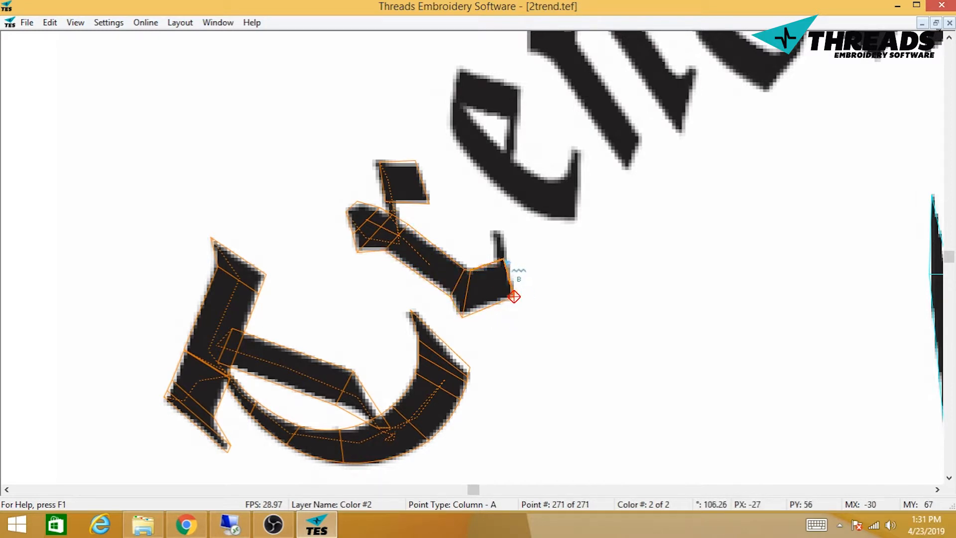
left_click(504, 260)
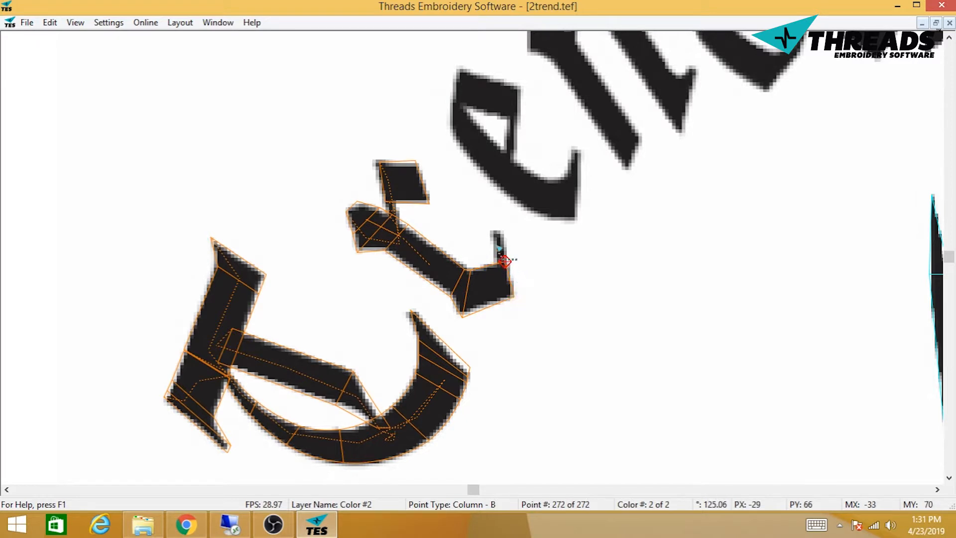
left_click(497, 231)
left_click(512, 302)
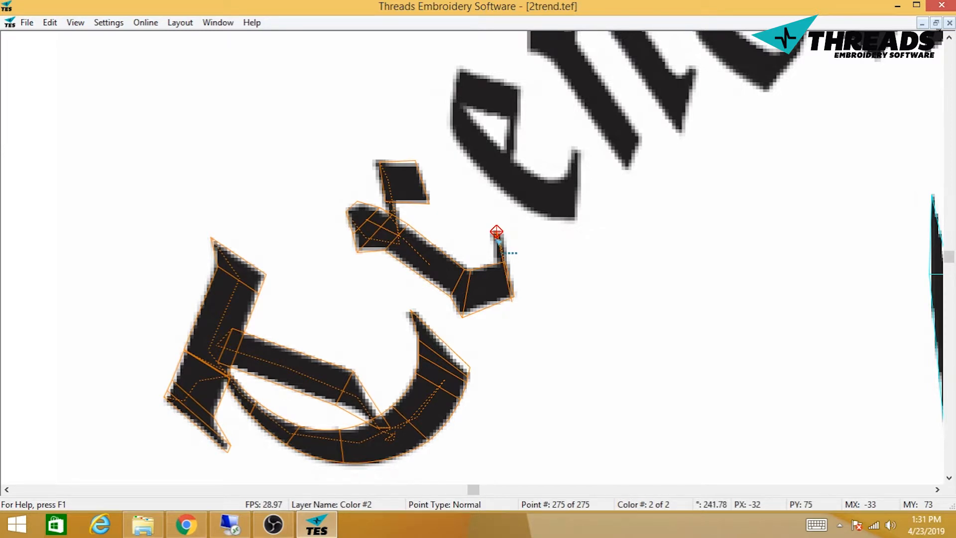
- Generate the stitches, thicken the displayed threads and examine the stitched 2, T and r beside the scissors
left_click_drag(505, 259, 398, 333)
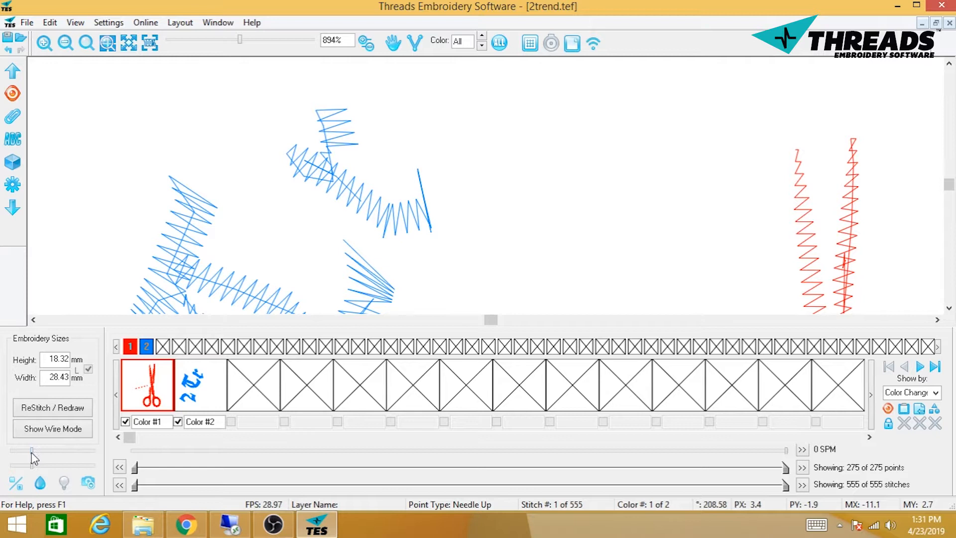
left_click_drag(32, 452, 107, 470)
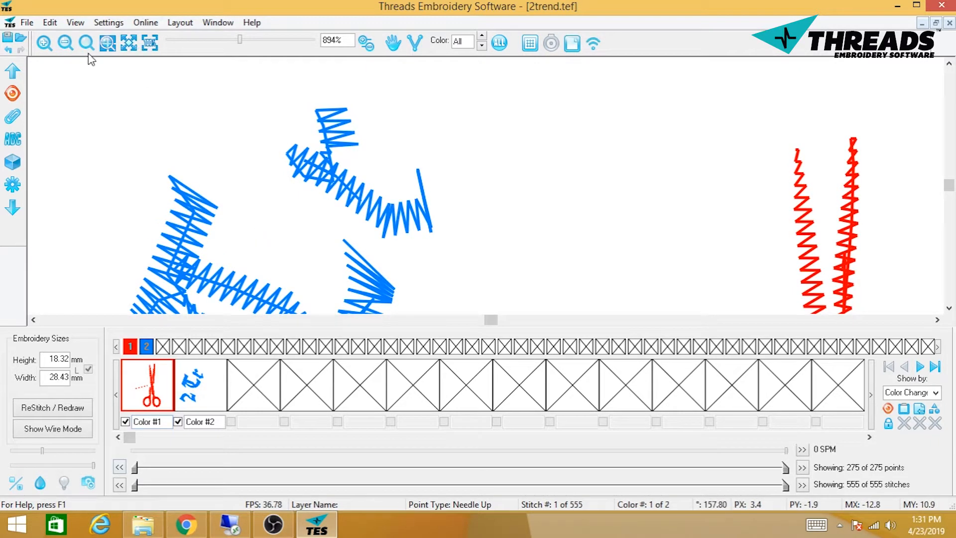
left_click(65, 45)
left_click(65, 46)
left_click(65, 44)
left_click(65, 44)
left_click(65, 44)
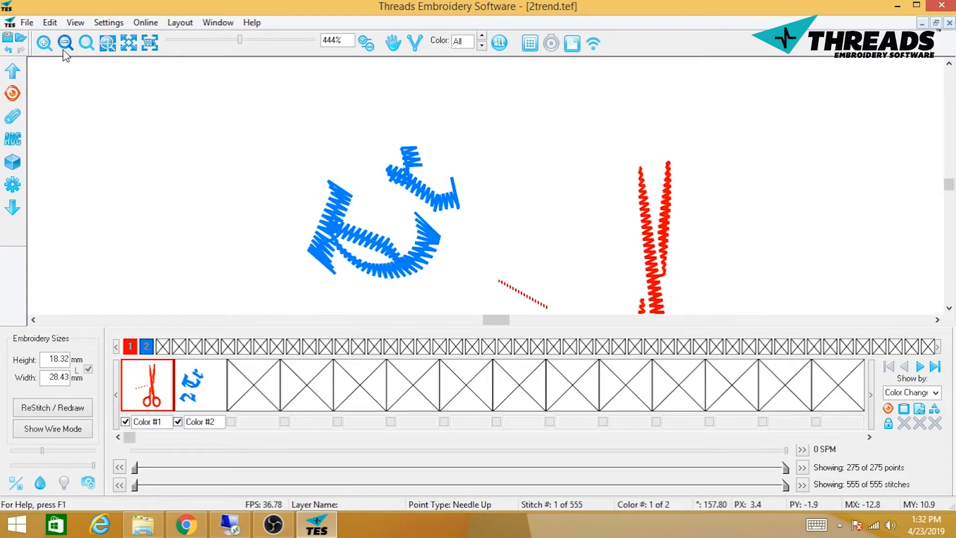
left_click(65, 44)
left_click(64, 44)
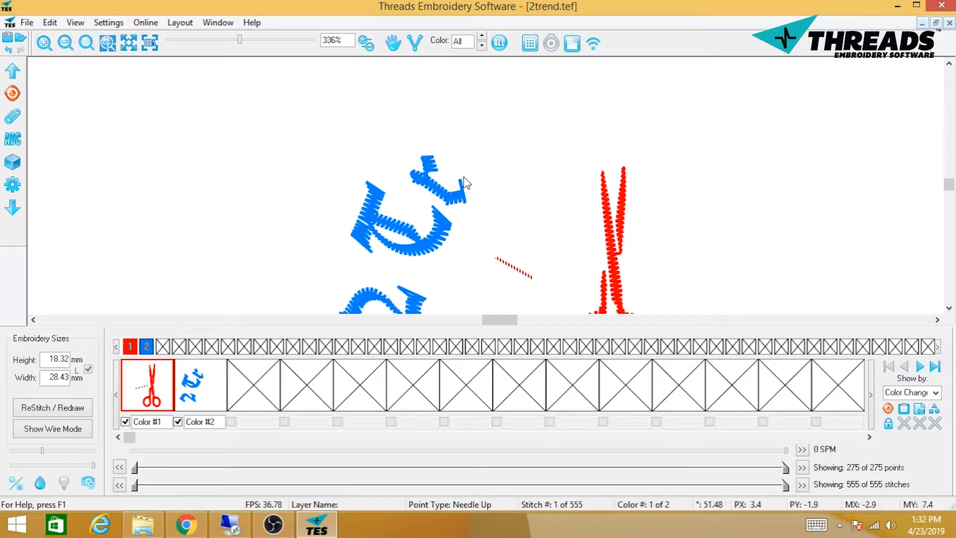
left_click_drag(442, 232, 394, 214)
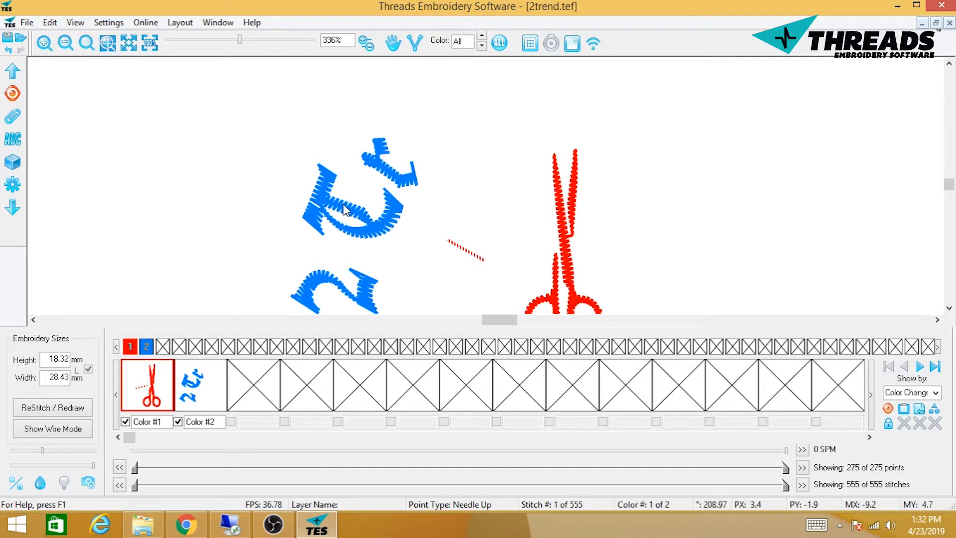
left_click_drag(490, 170, 440, 167)
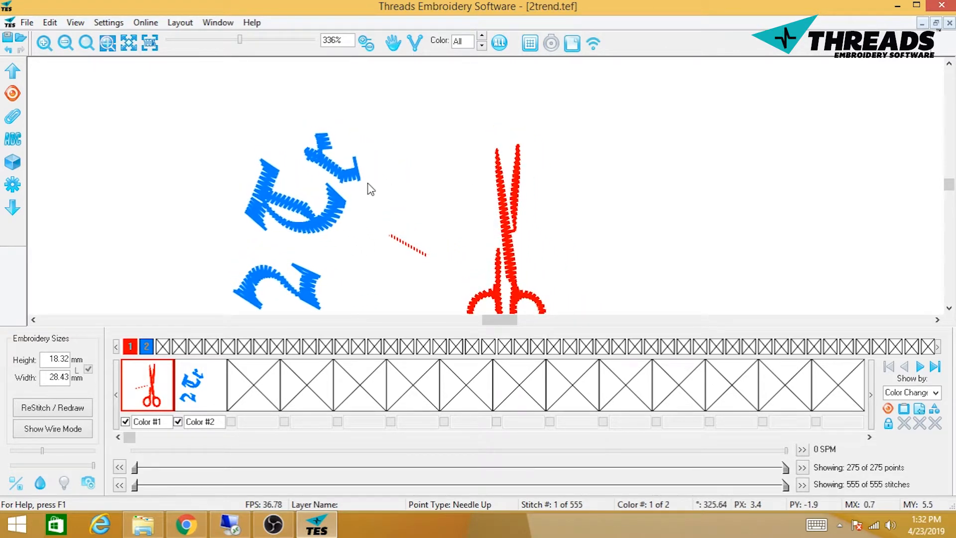
- Return to wire mode and save the 2trend design
left_click(75, 434)
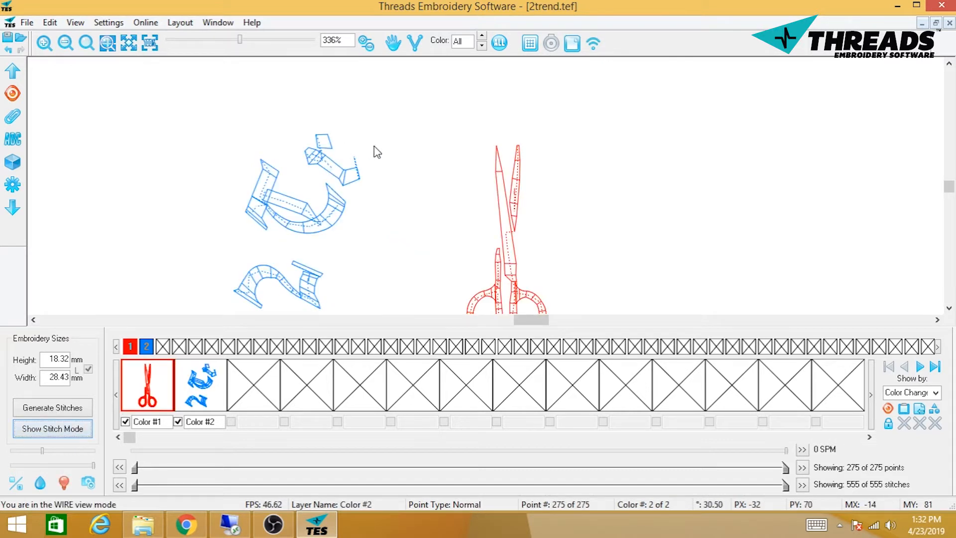
left_click_drag(373, 161, 363, 207)
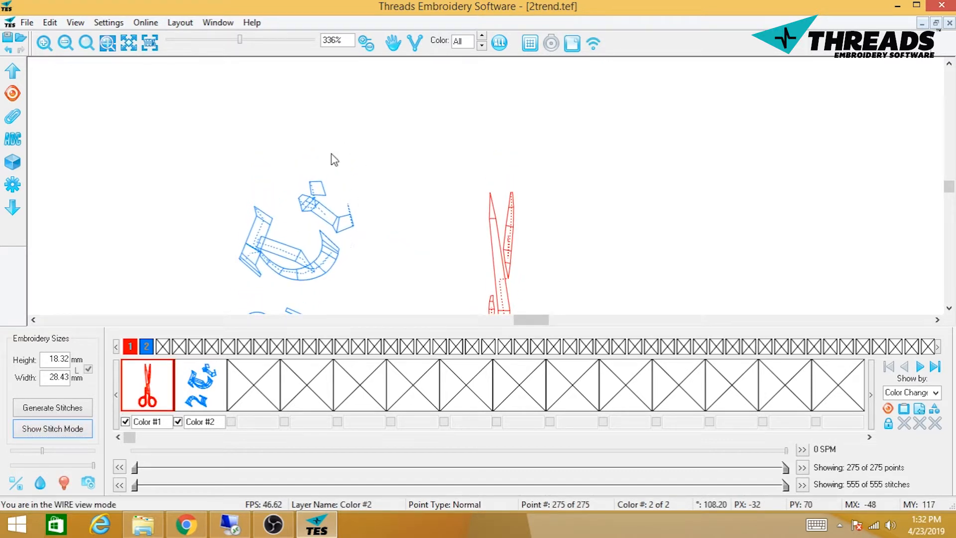
left_click(8, 37)
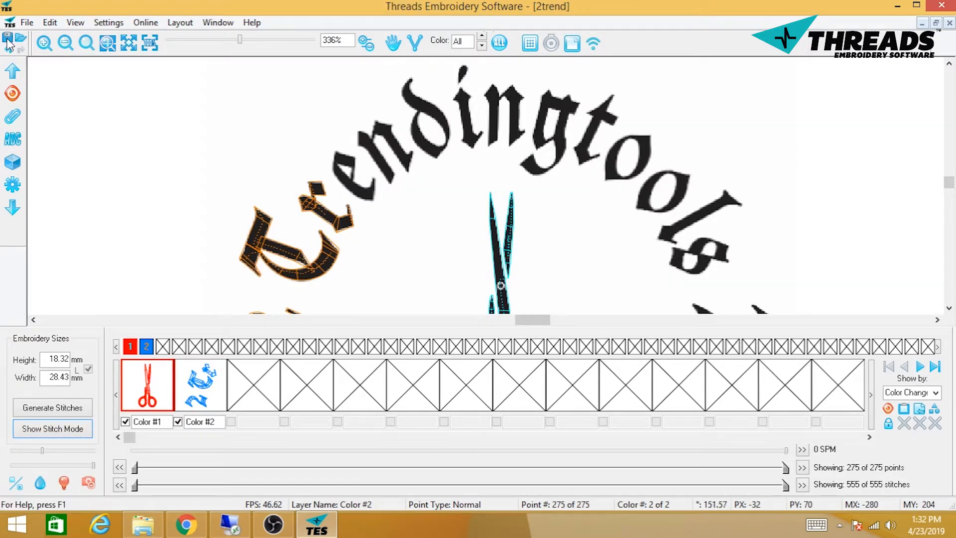
- Place a Needle Up point inside the lower curve of the e to jump over from the r's tail
scroll(337, 187, "up", 2)
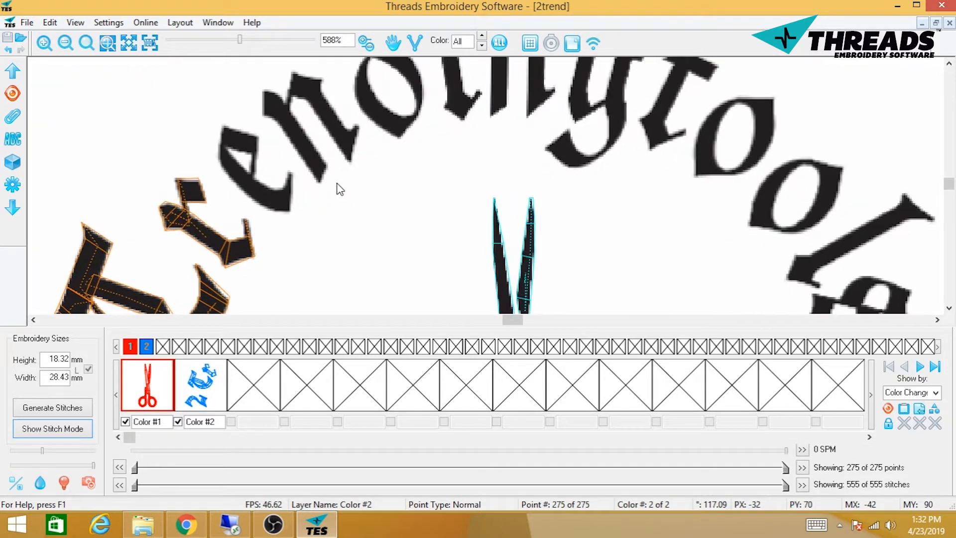
scroll(185, 148, "down", 3)
scroll(215, 262, "up", 3)
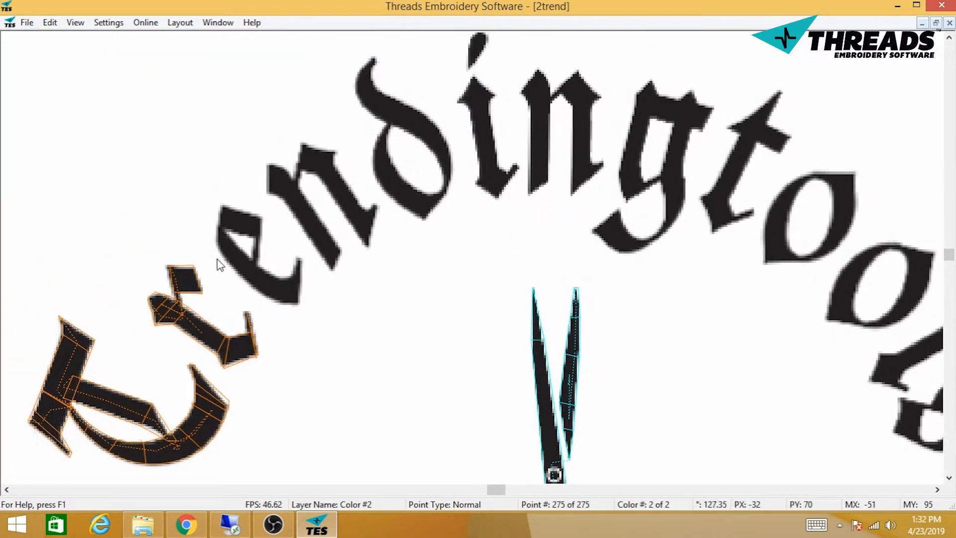
scroll(447, 243, "up", 2)
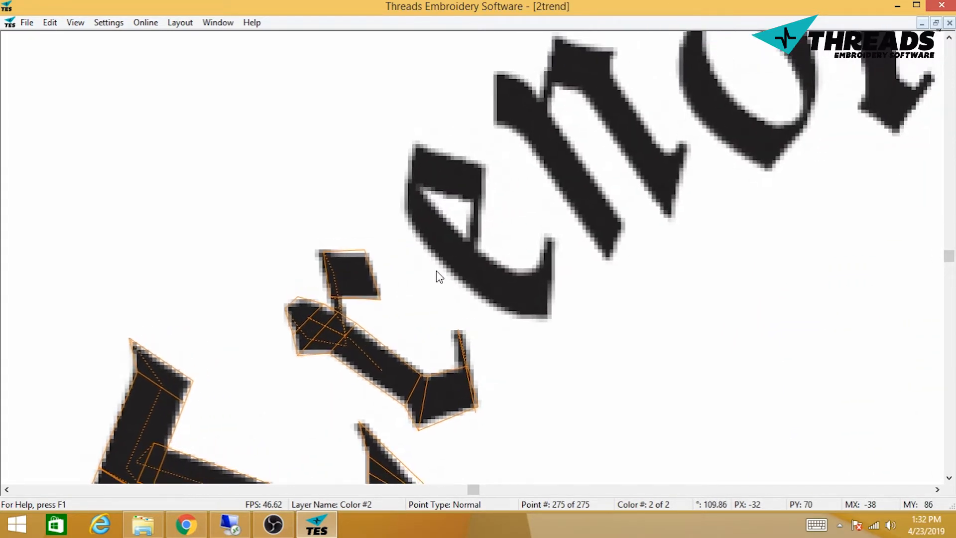
right_click(438, 273)
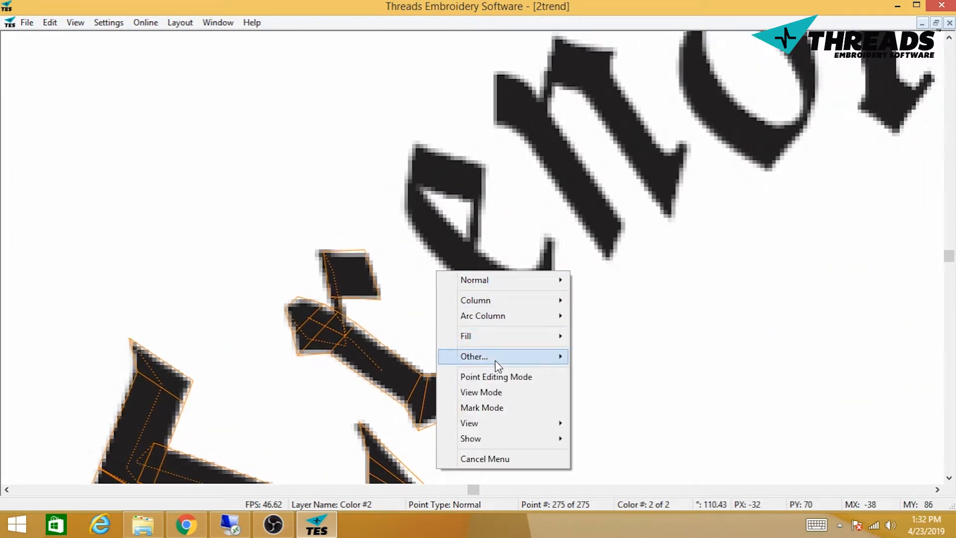
mouse_move(495, 358)
left_click(392, 388)
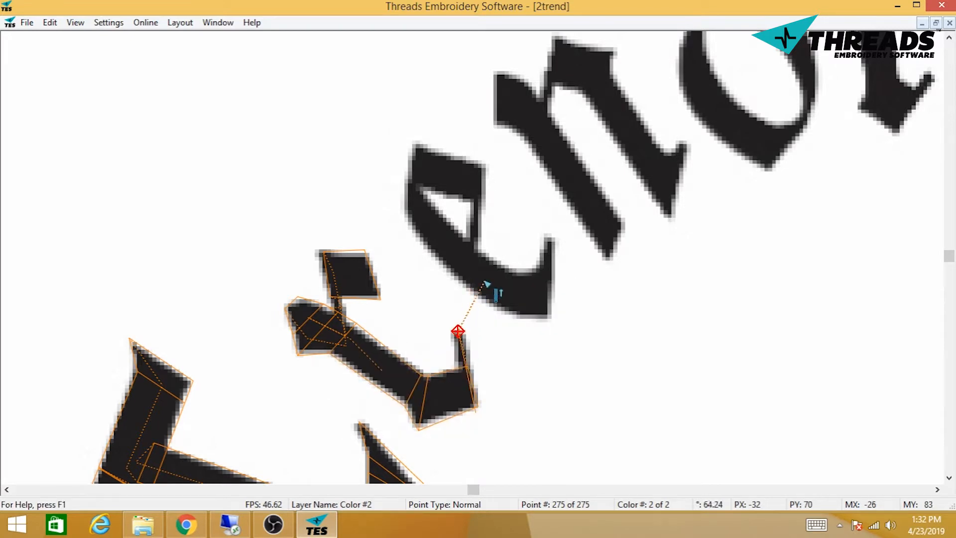
left_click(486, 280)
- Run normal stitches along the e's lower curve and back, then up and down its thin connector to the top block
left_click(511, 299)
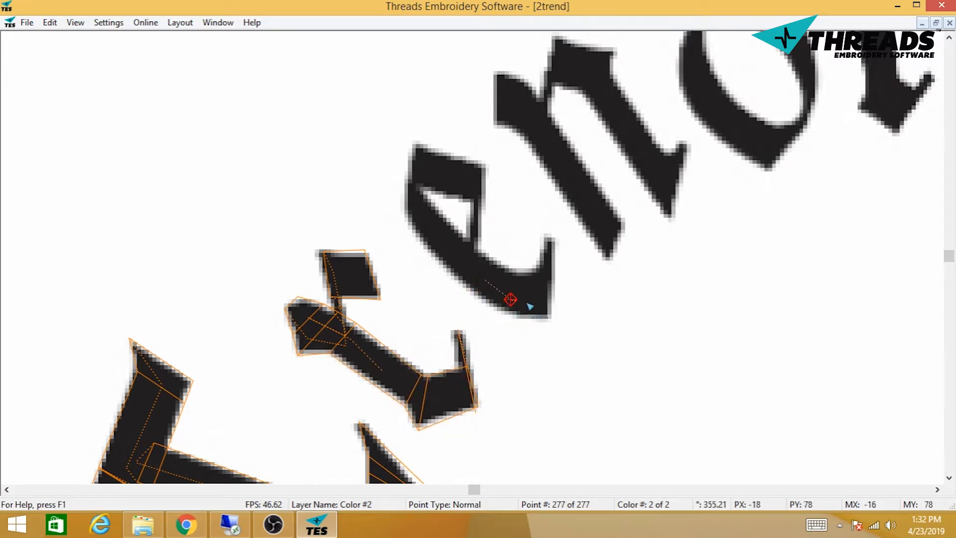
left_click(535, 302)
left_click(498, 286)
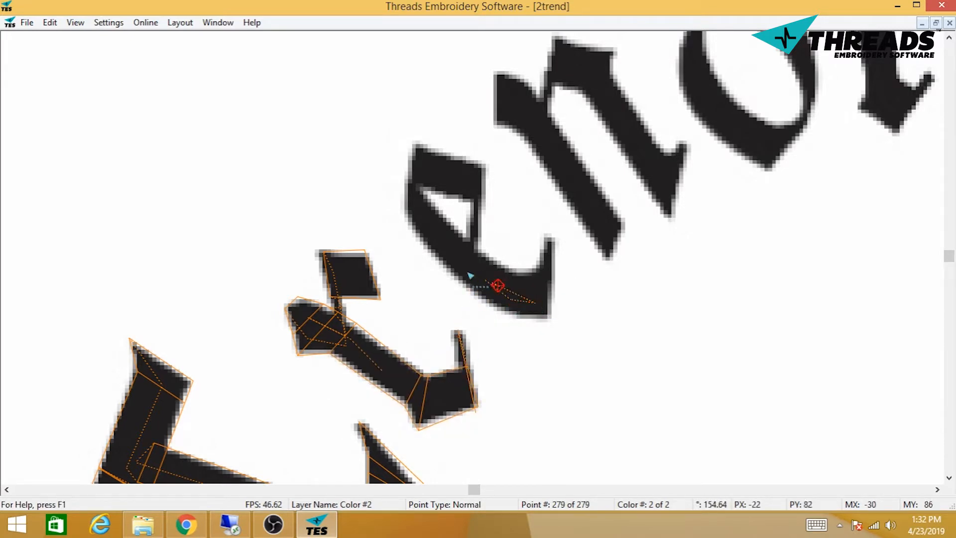
left_click(466, 269)
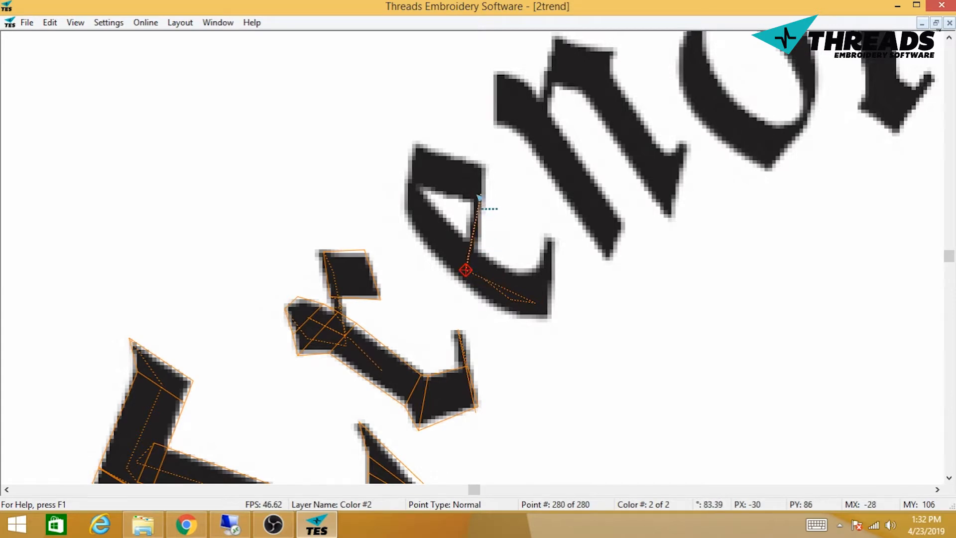
left_click(476, 194)
left_click(471, 253)
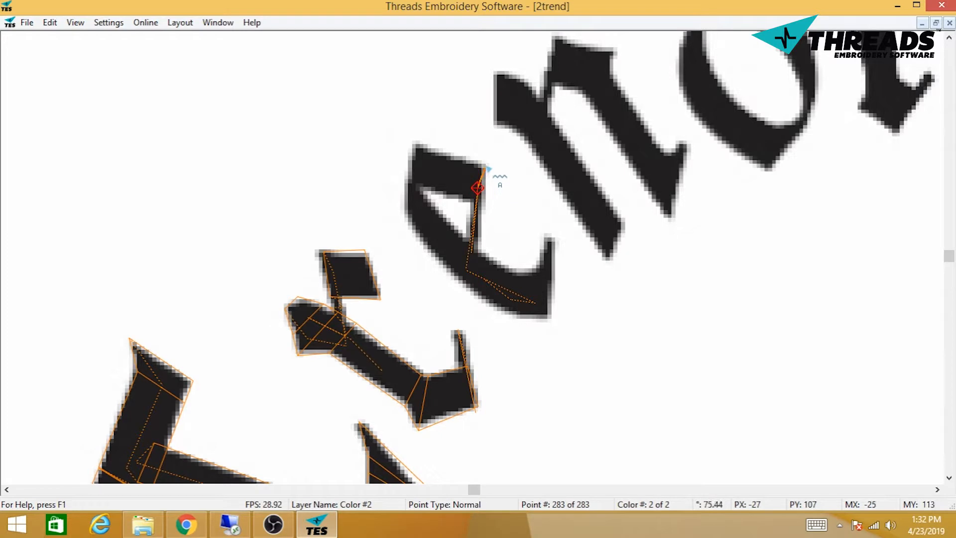
- Digitize the e's thick top block with column points, starting from the end above the thin connector
left_click(486, 164)
left_click(482, 205)
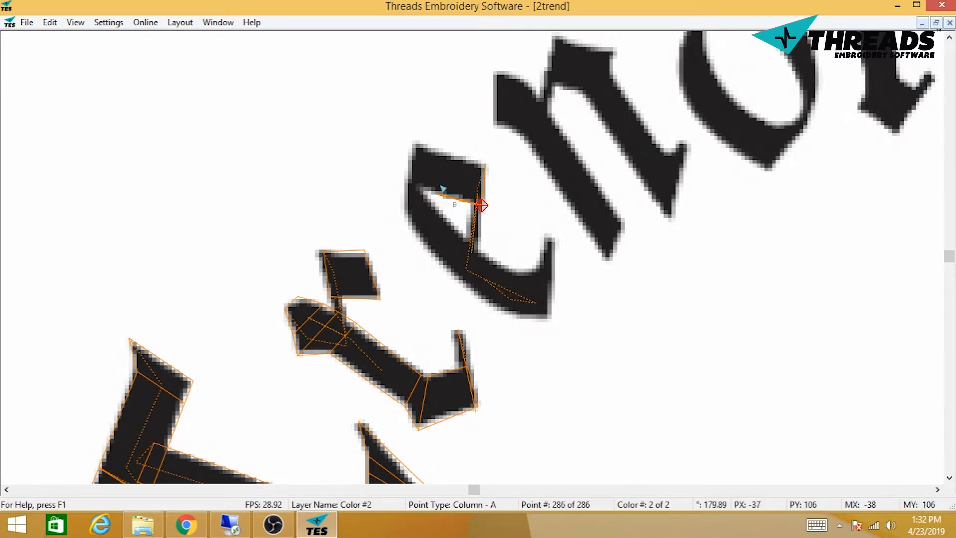
left_click(448, 153)
left_click(416, 141)
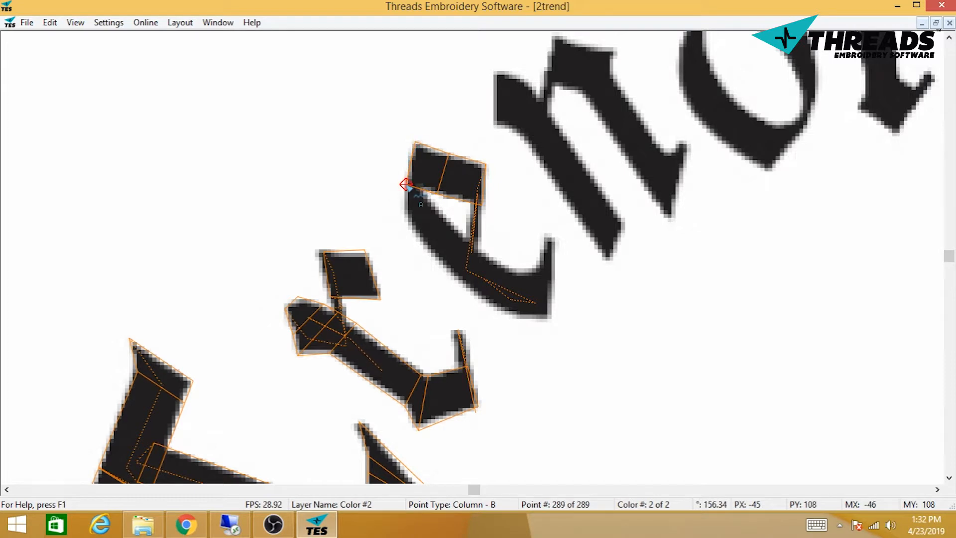
- Digitize the e's curved lower stroke with arc column points from the top block's outer corner round to the foot
right_click(412, 199)
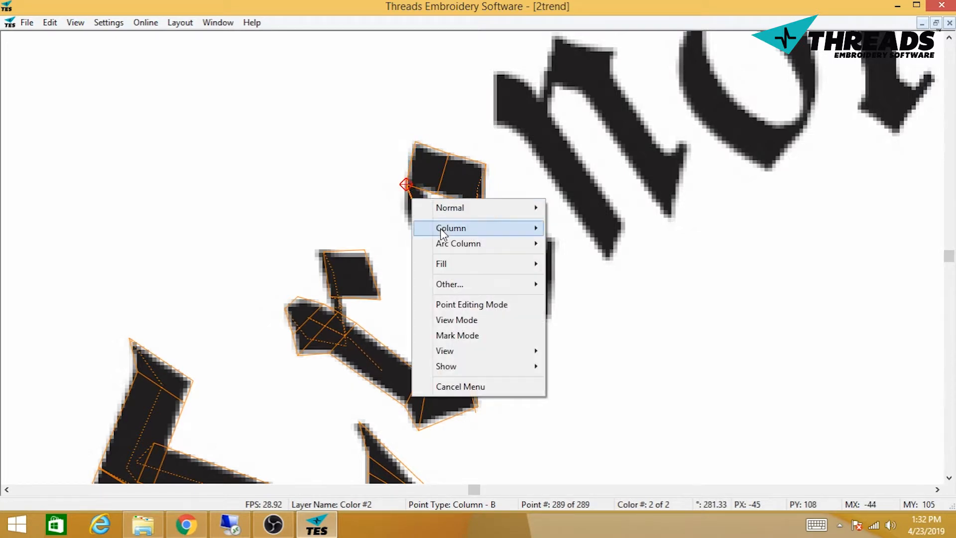
mouse_move(446, 242)
left_click(390, 259)
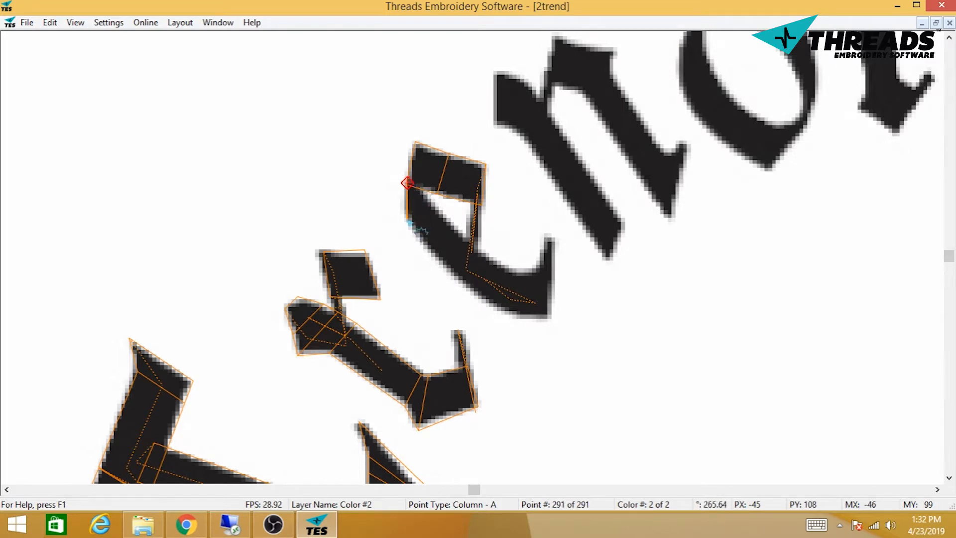
left_click(407, 220)
left_click(426, 244)
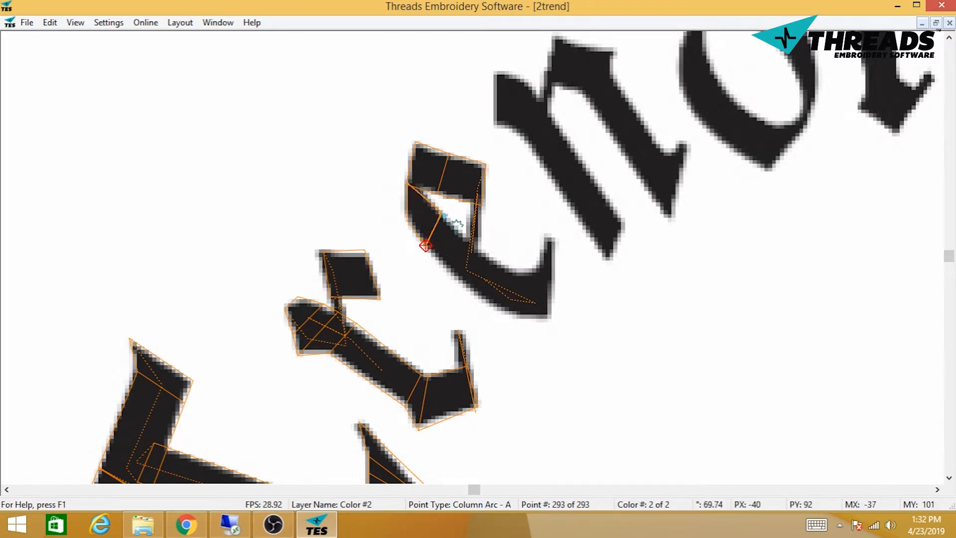
left_click(442, 213)
left_click(494, 255)
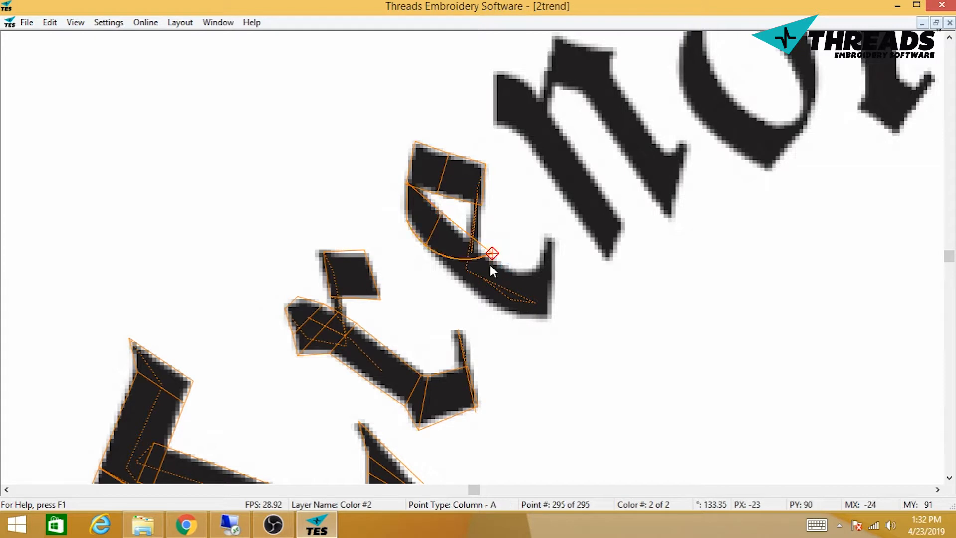
left_click(482, 295)
left_click(509, 313)
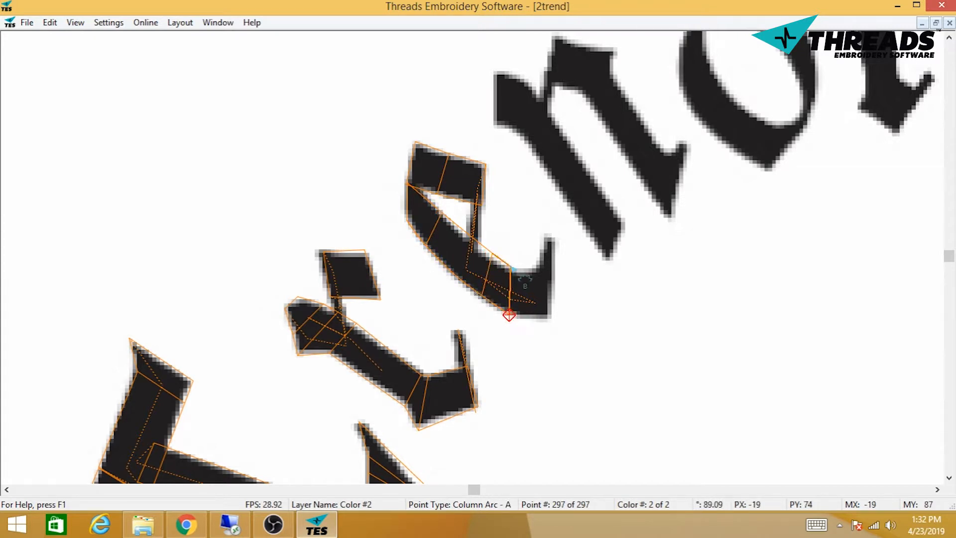
left_click(509, 272)
left_click(528, 271)
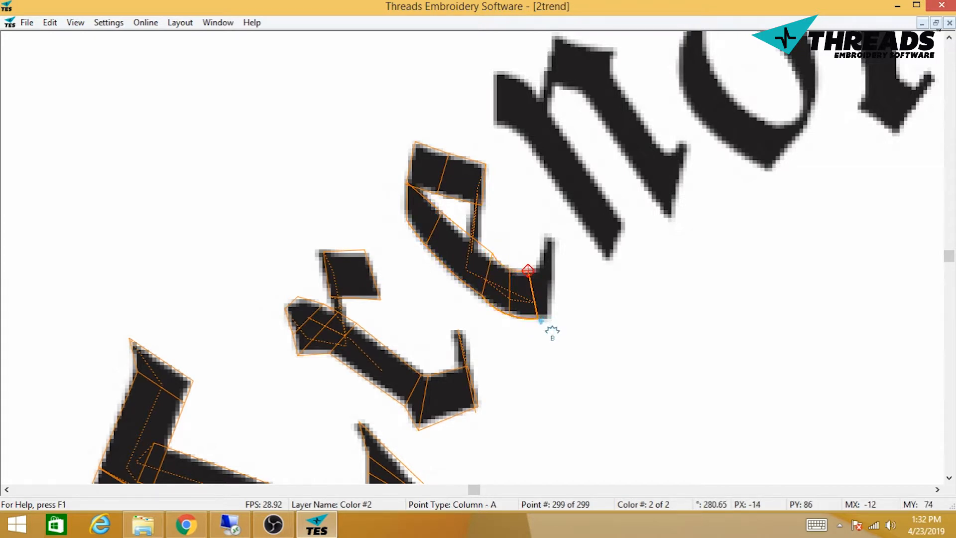
left_click(540, 319)
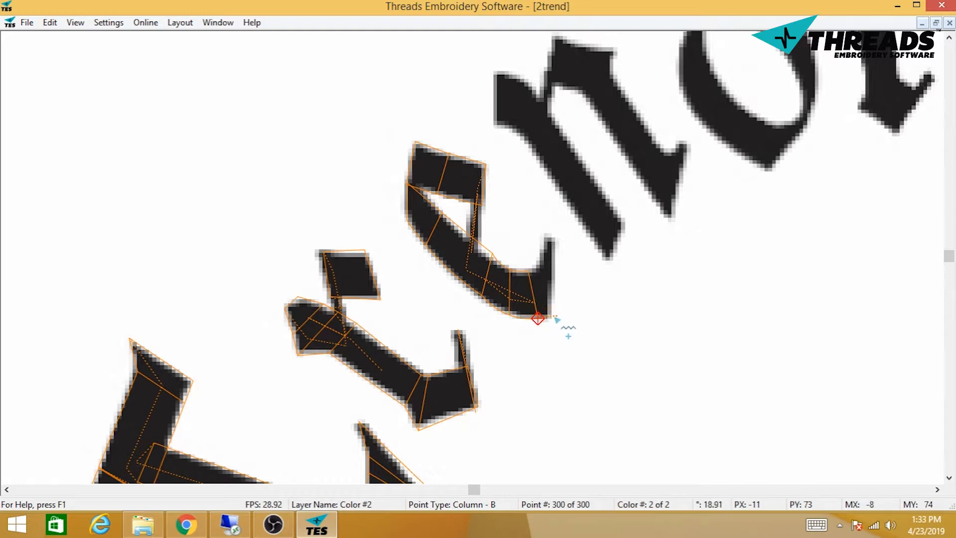
- Finish the e with column sections over its foot and thin upturned tail, and shift the curve's outer-edge point back along the stroke
left_click(550, 317)
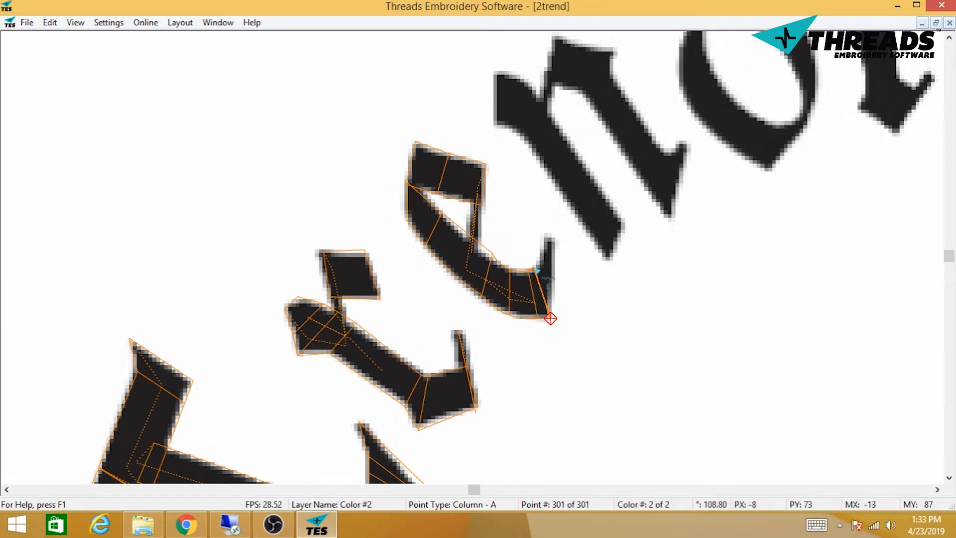
left_click(533, 268)
left_click(543, 237)
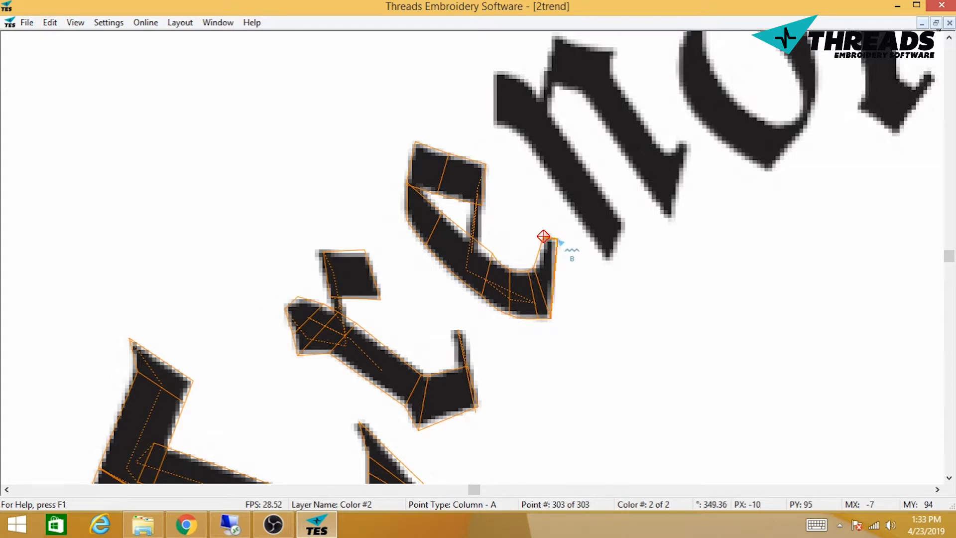
left_click(557, 240)
key("Return")
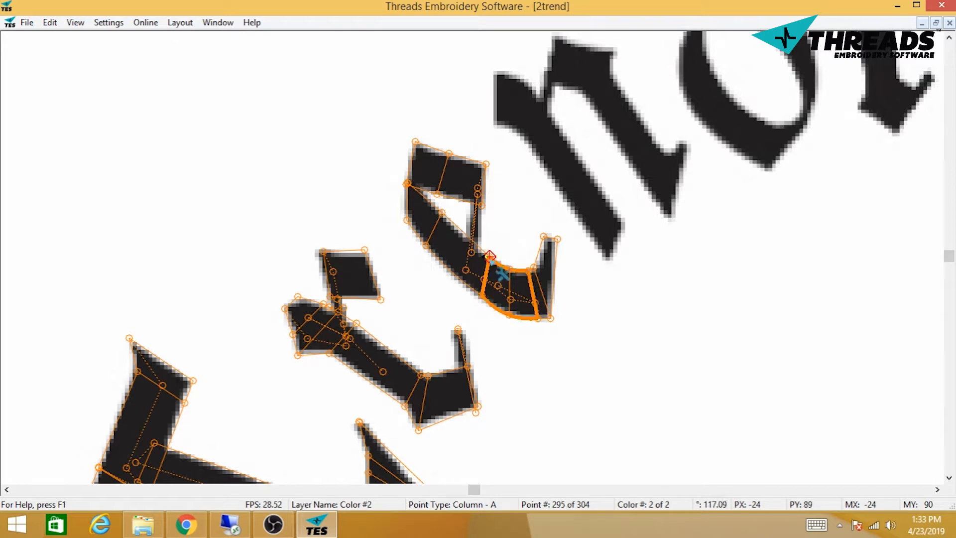
left_click_drag(476, 293, 465, 288)
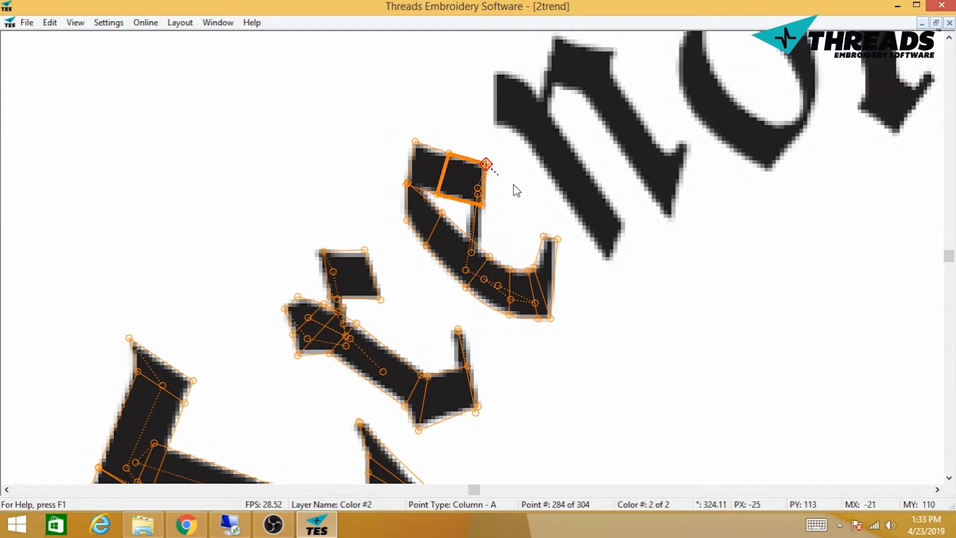
- Continue from the e's tail end with a needle-up jump to the middle of the n's first stem and place short normal tie-in stitches
left_click_drag(615, 195, 460, 266)
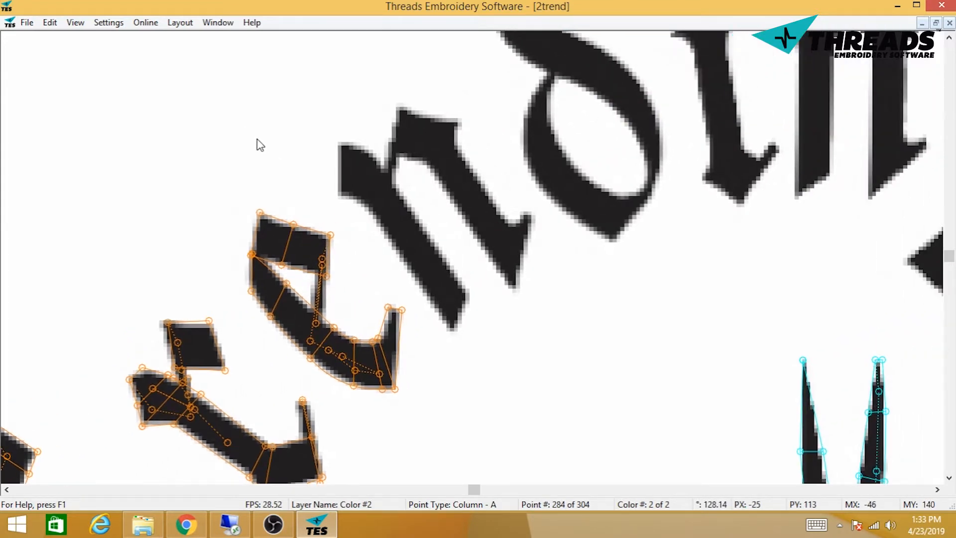
left_click_drag(401, 260, 388, 271)
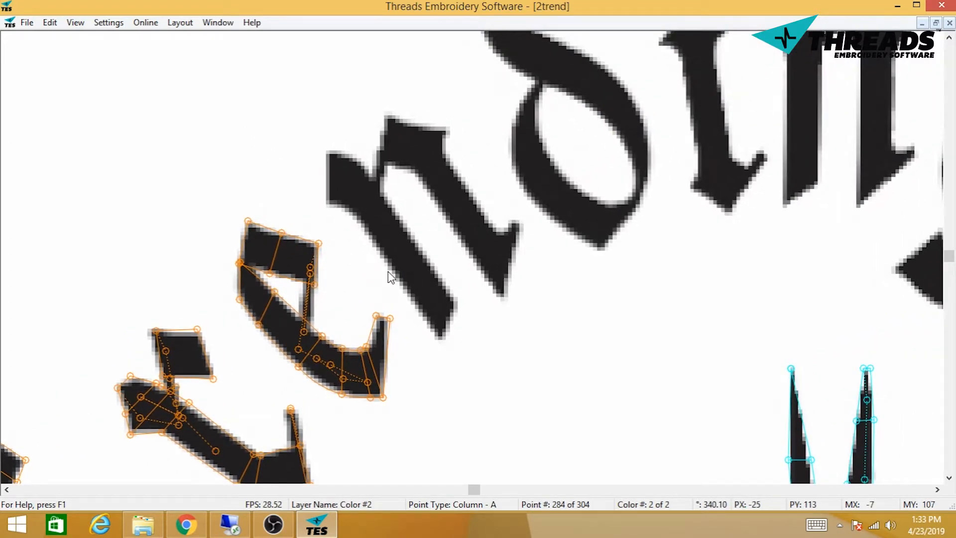
right_click(408, 238)
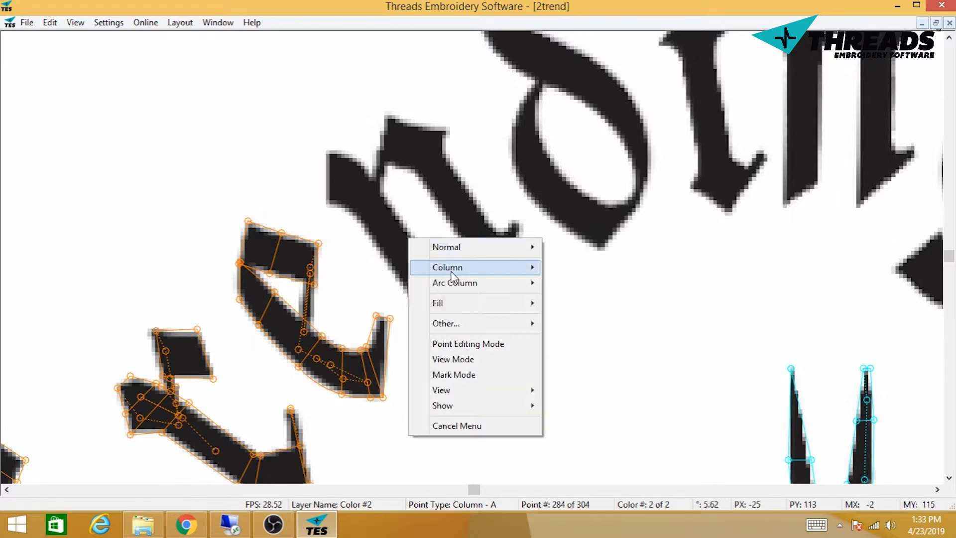
mouse_move(460, 330)
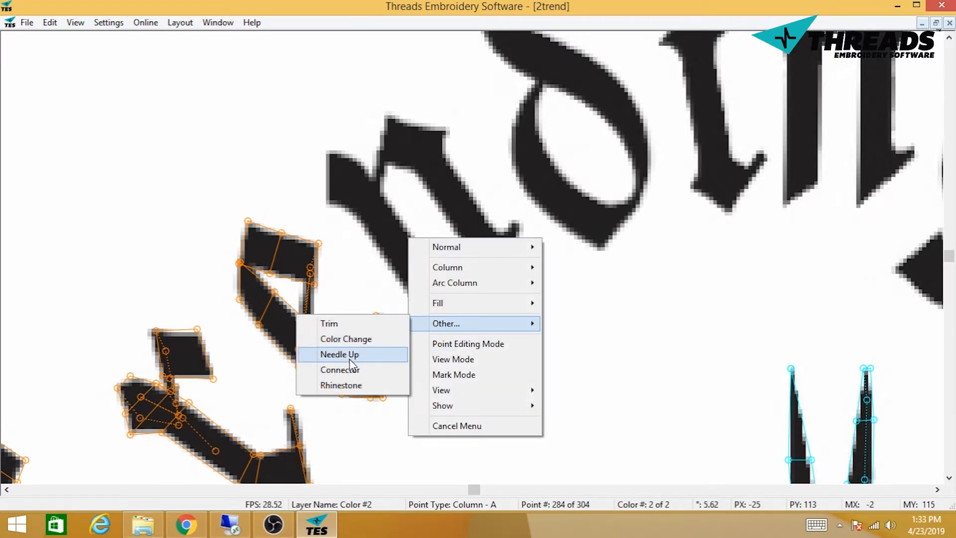
left_click(324, 354)
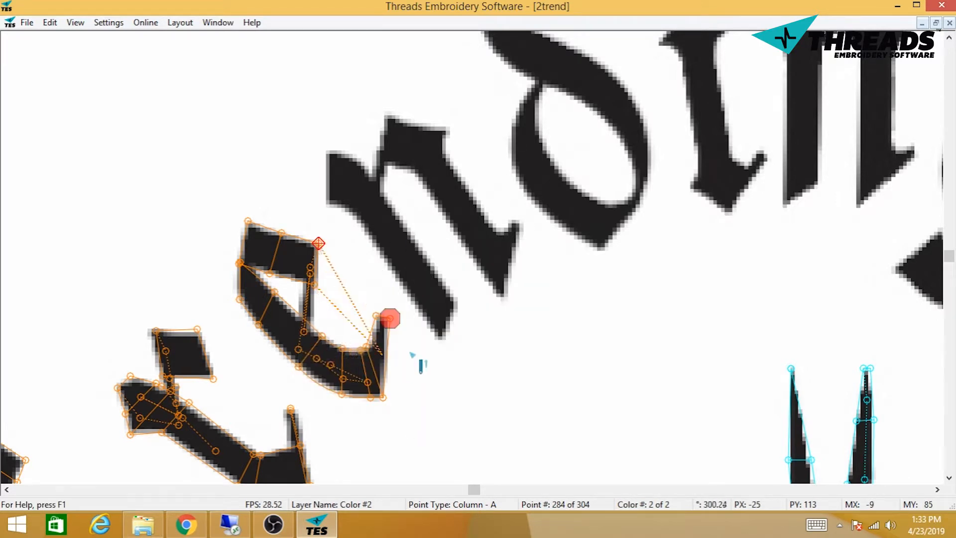
right_click(389, 318)
left_click(418, 327)
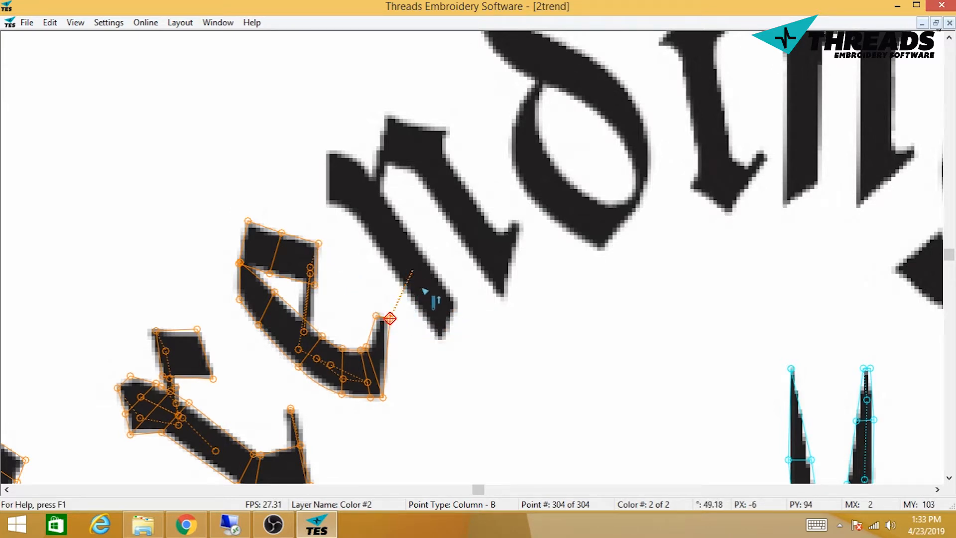
left_click(415, 280)
left_click(416, 281)
left_click(420, 283)
- Run normal stitches along the n's first stem from its foot to the curved head, then up and down the thin connector to the second stem
left_click(443, 308)
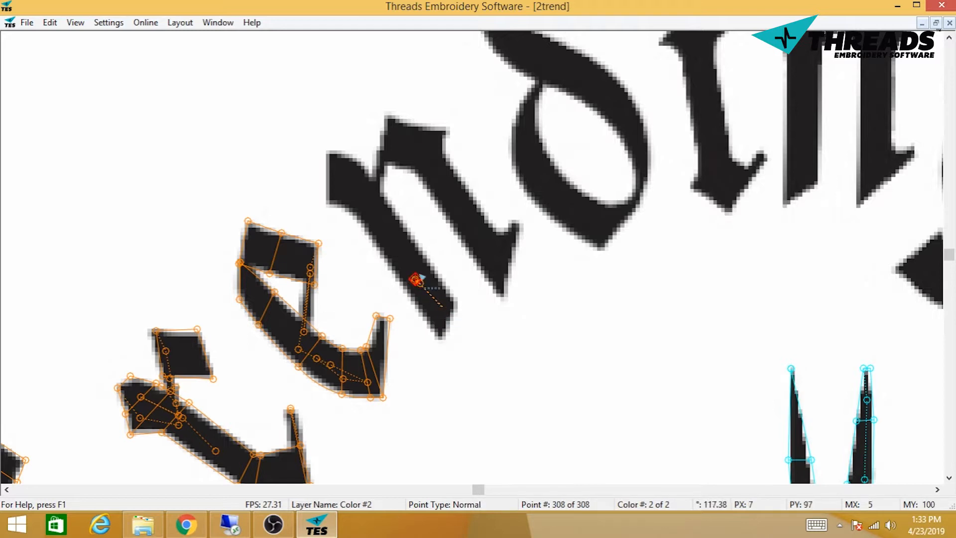
left_click(369, 199)
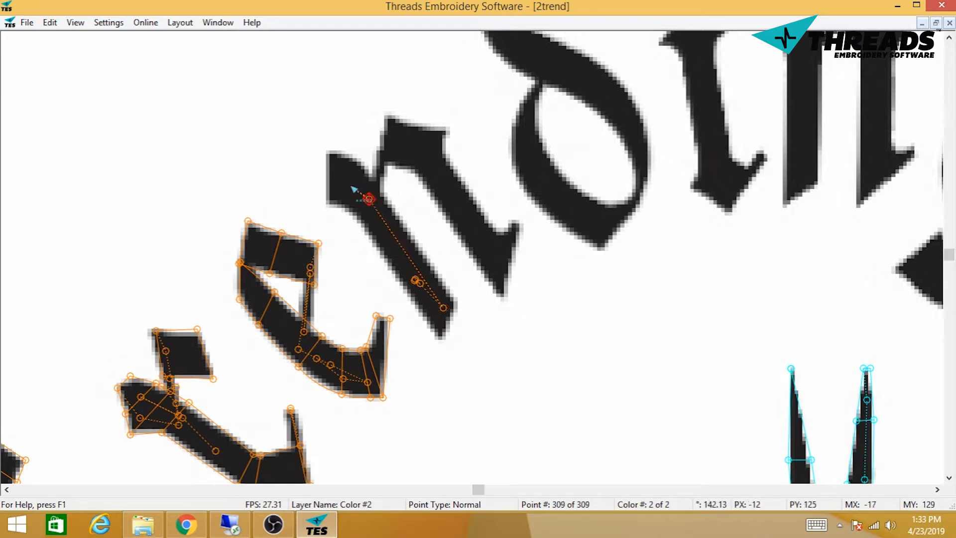
left_click(337, 176)
left_click(371, 200)
left_click(388, 149)
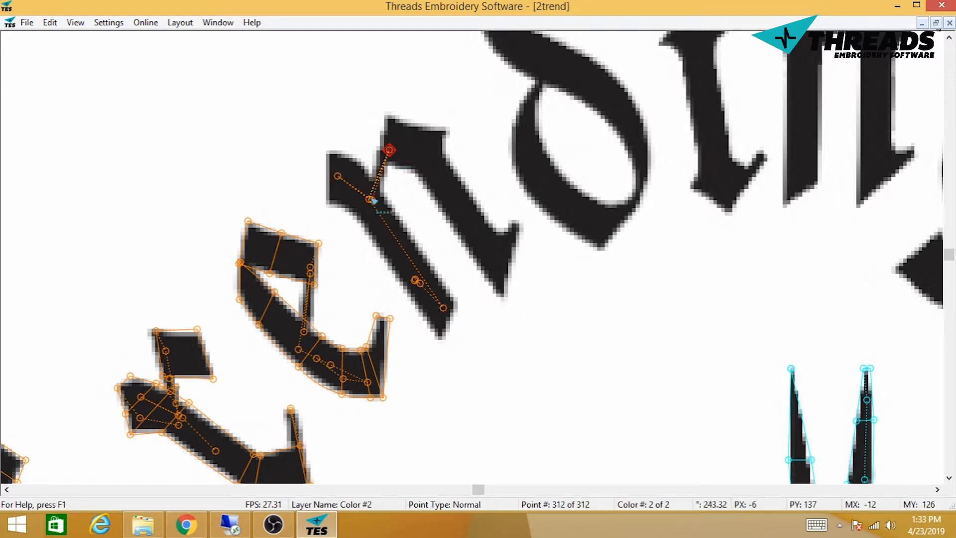
left_click(369, 199)
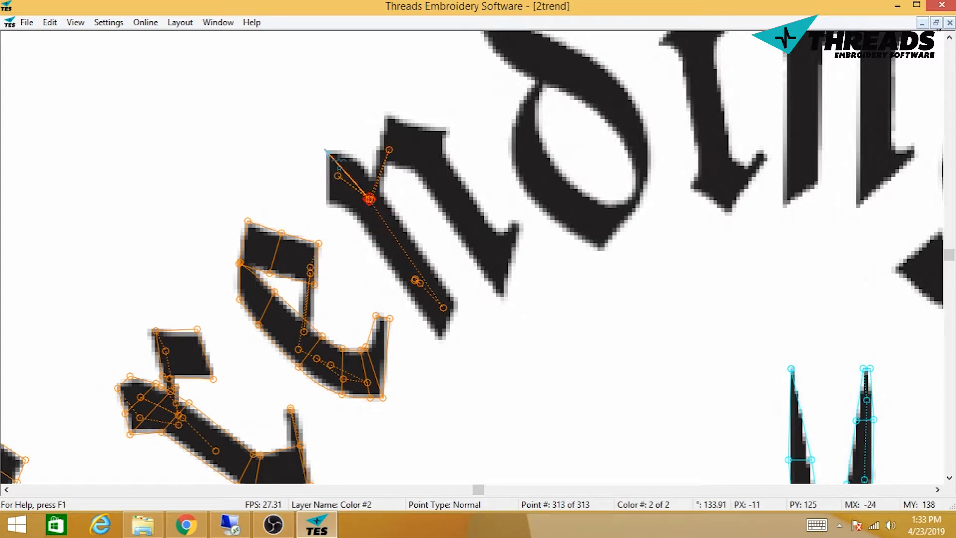
- Digitize the n's curved first head with column points from its flat outer end round to the start of the stem
left_click(325, 150)
left_click(326, 206)
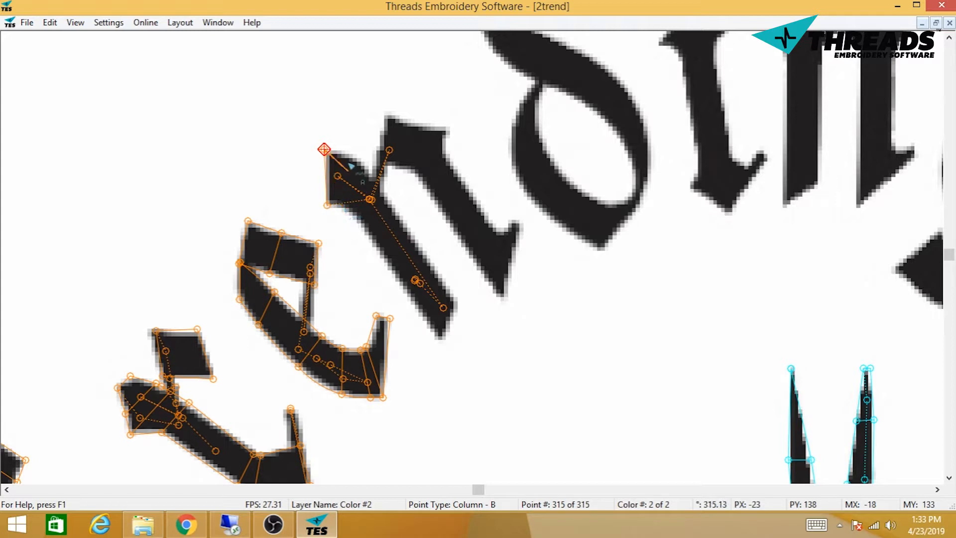
left_click(346, 156)
left_click(358, 163)
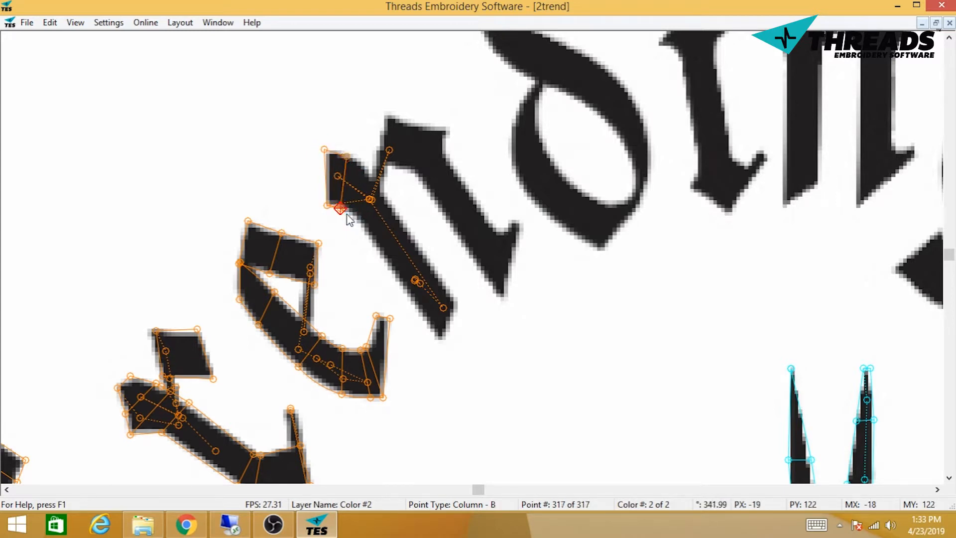
left_click(348, 214)
left_click(366, 166)
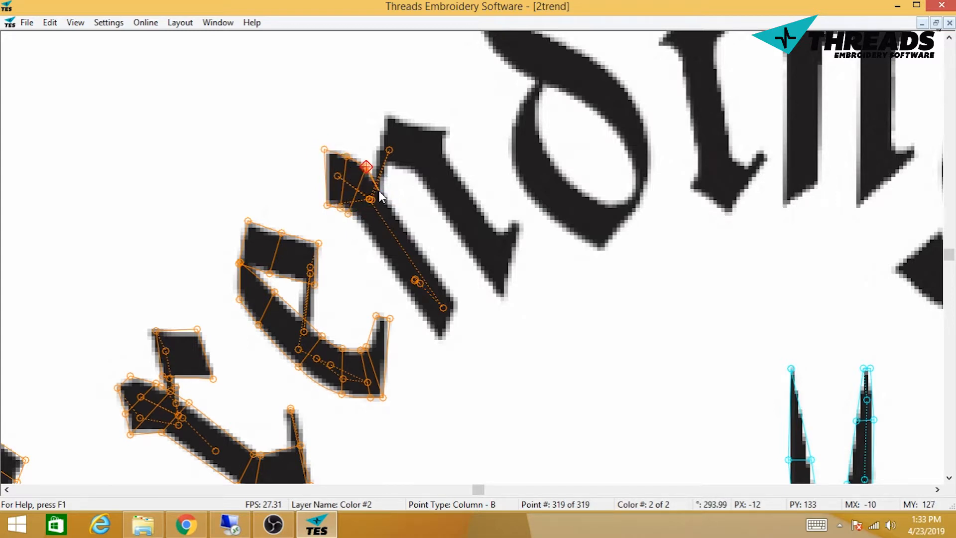
left_click(378, 191)
left_click(360, 225)
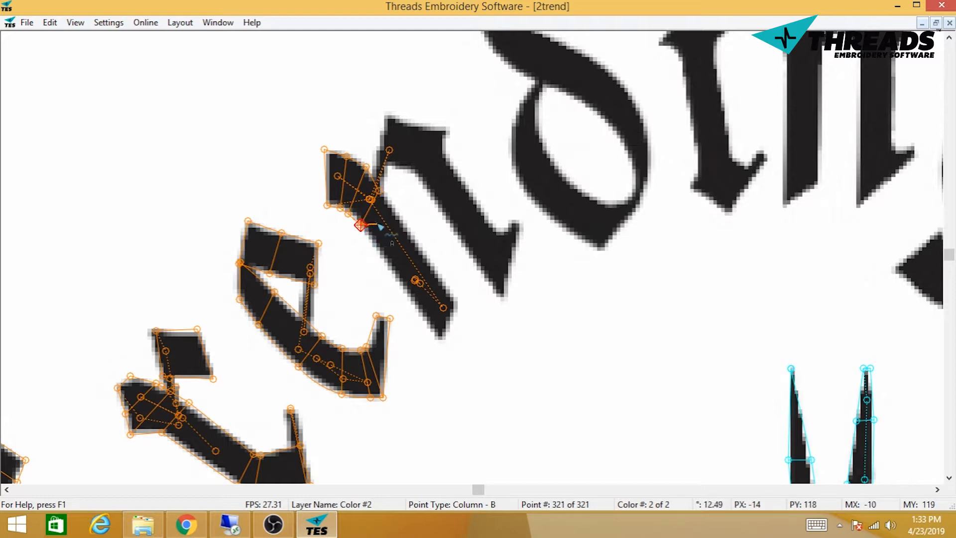
- Run normal stitches down the n's first stem to its foot, and cover the stem with a column section back up to the head
left_click(379, 223)
left_click(412, 263)
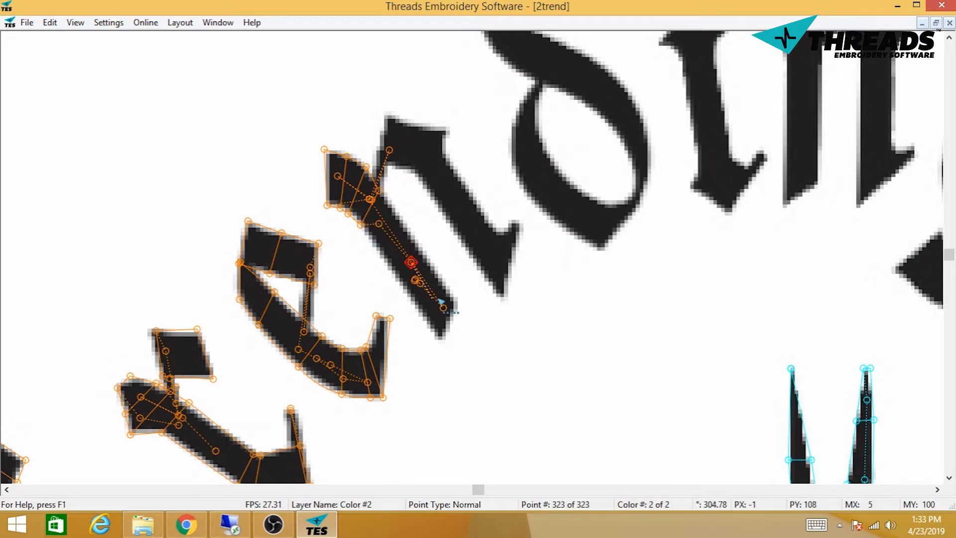
left_click(441, 298)
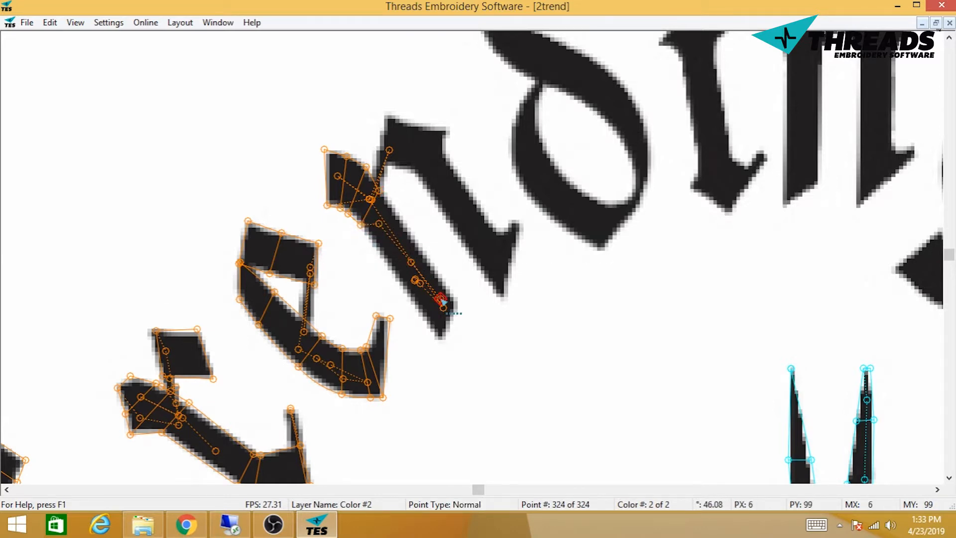
left_click(440, 342)
left_click(459, 302)
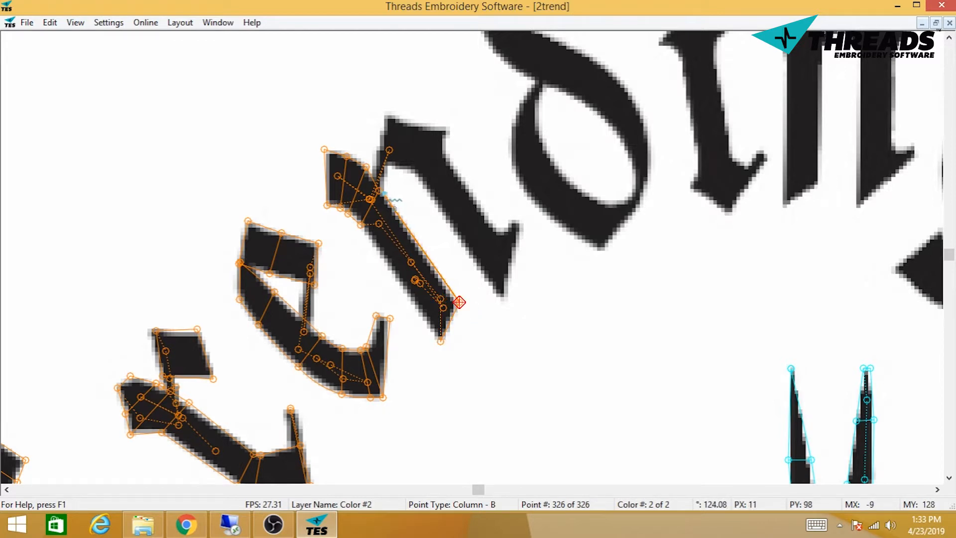
left_click(379, 189)
left_click(359, 228)
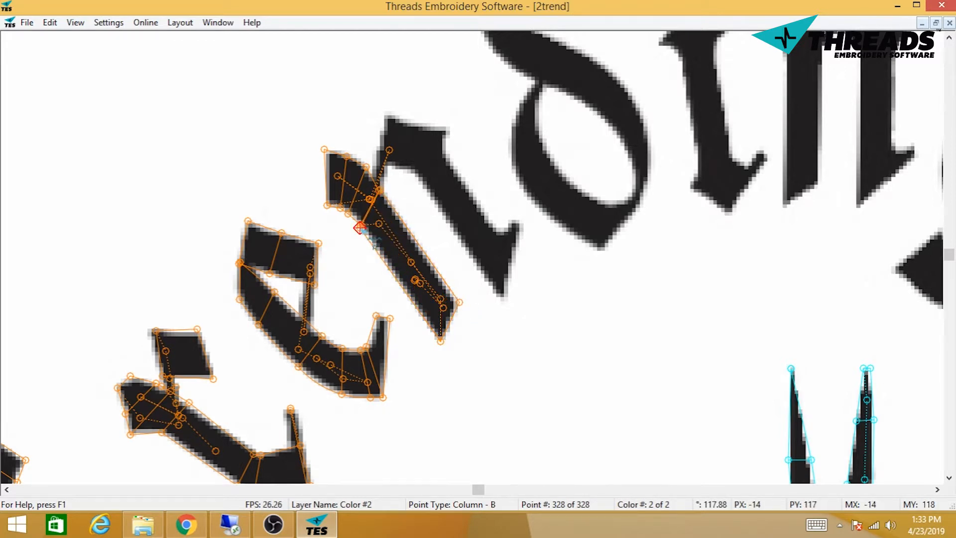
- Run normal stitches up the n's connector and down the second stem to its upturned tail, and return to the top block
left_click(377, 190)
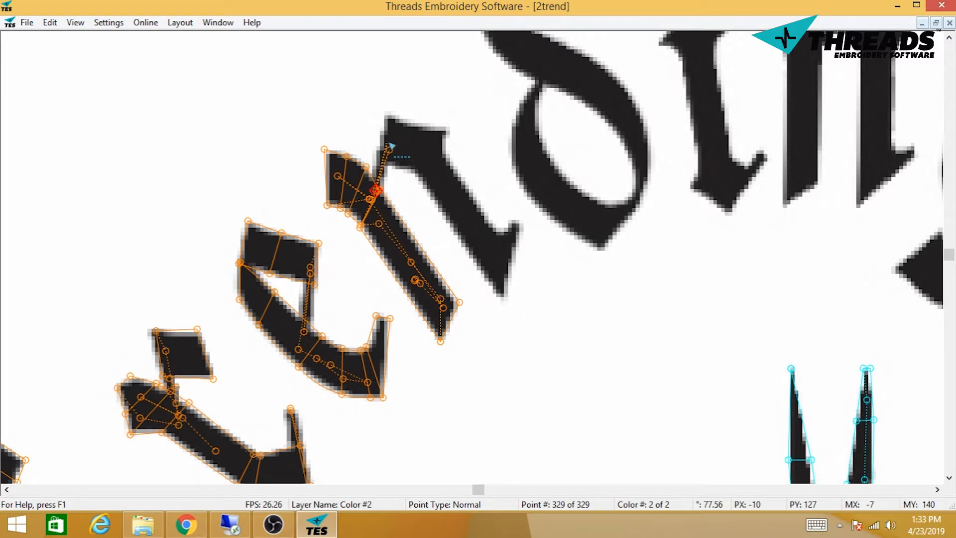
left_click(389, 142)
left_click(402, 138)
left_click(443, 186)
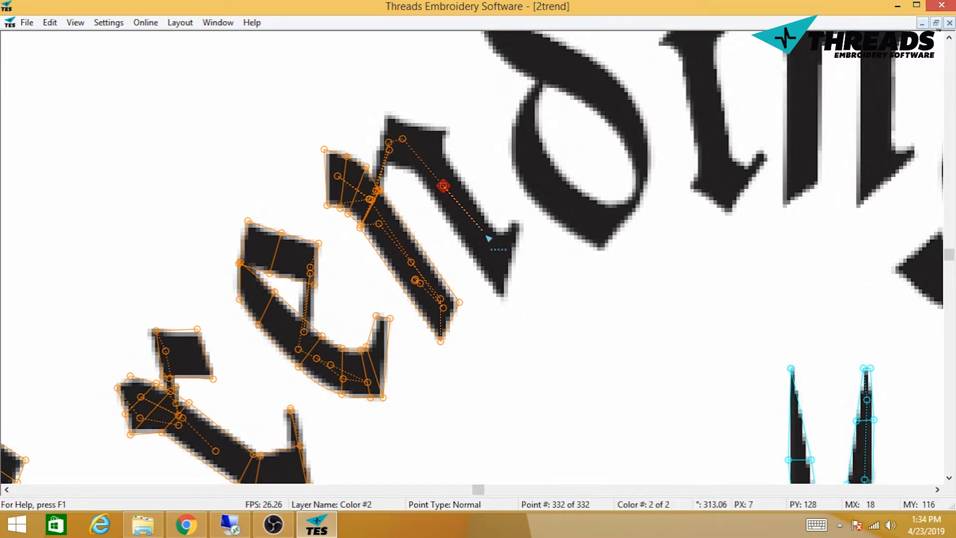
left_click(500, 267)
left_click(515, 227)
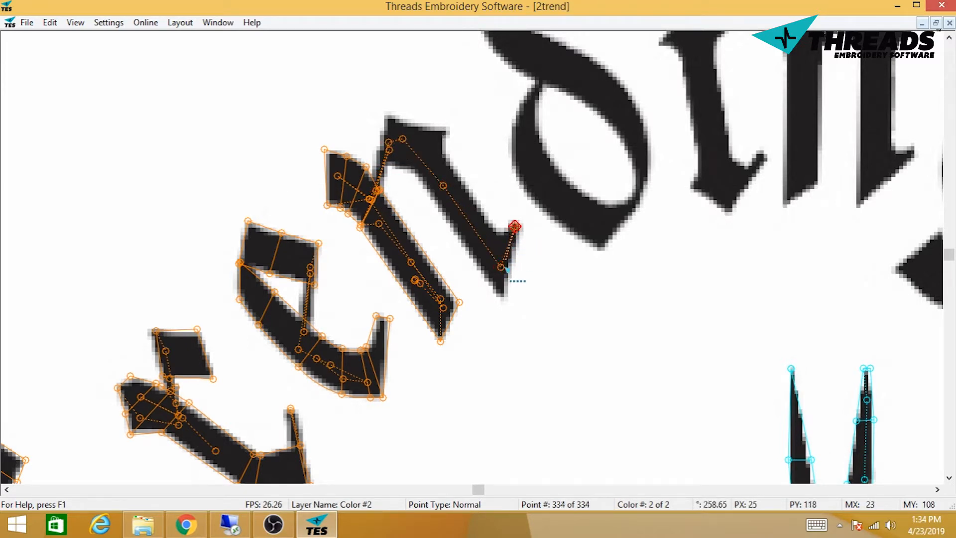
left_click(500, 269)
left_click(443, 185)
left_click(411, 146)
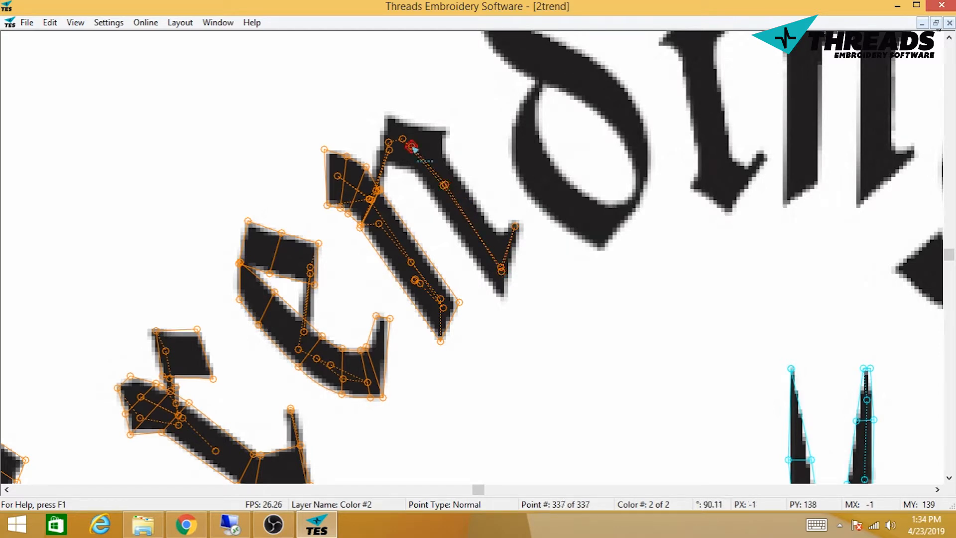
- Digitize the n's second top block with column points from the connector side across the shoulder to the start of the stem
left_click(389, 150)
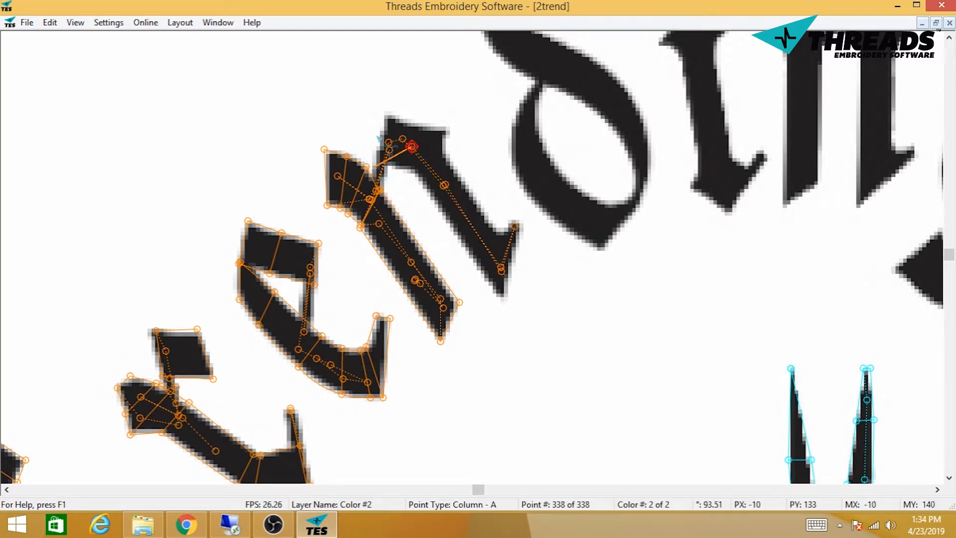
left_click(387, 114)
left_click(424, 123)
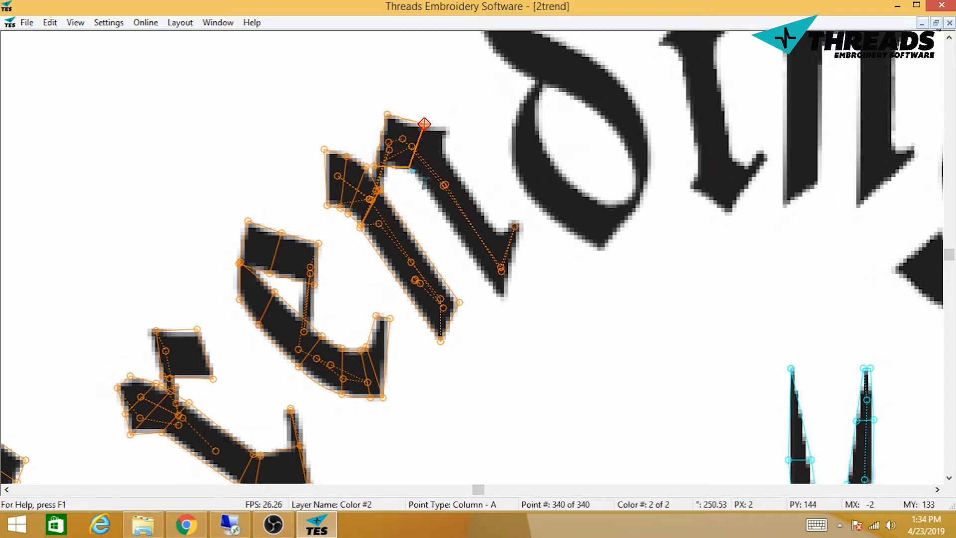
left_click(405, 161)
left_click(418, 180)
left_click(449, 128)
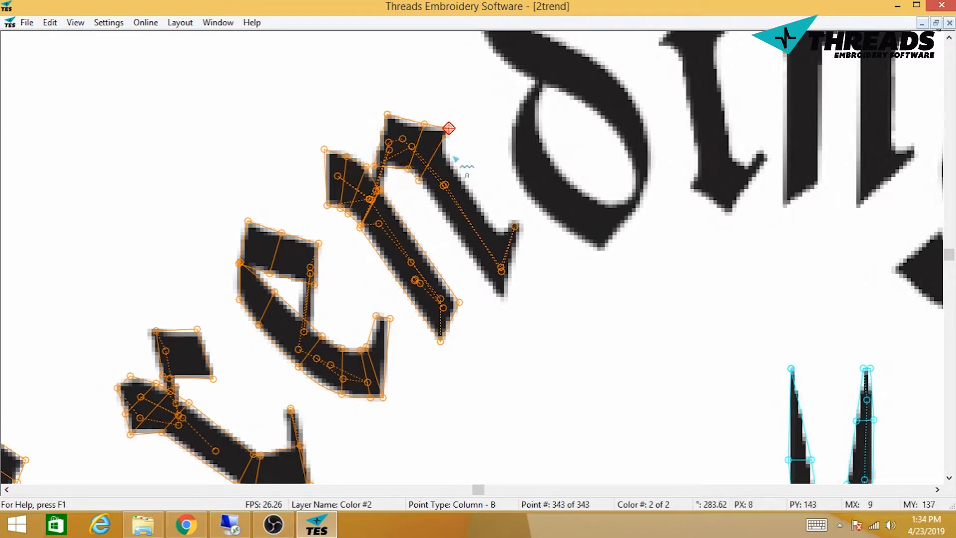
left_click(448, 159)
left_click(427, 191)
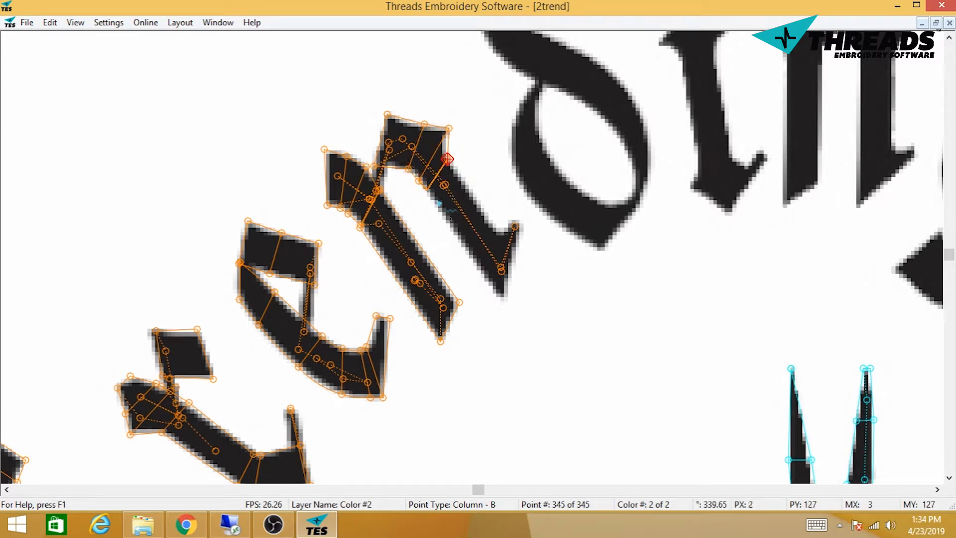
- Finish the n with column sections down the second stem and over its pointed foot and upturned tail, ending with a normal stitch at the tail tip
left_click(472, 263)
left_click(495, 225)
left_click(481, 267)
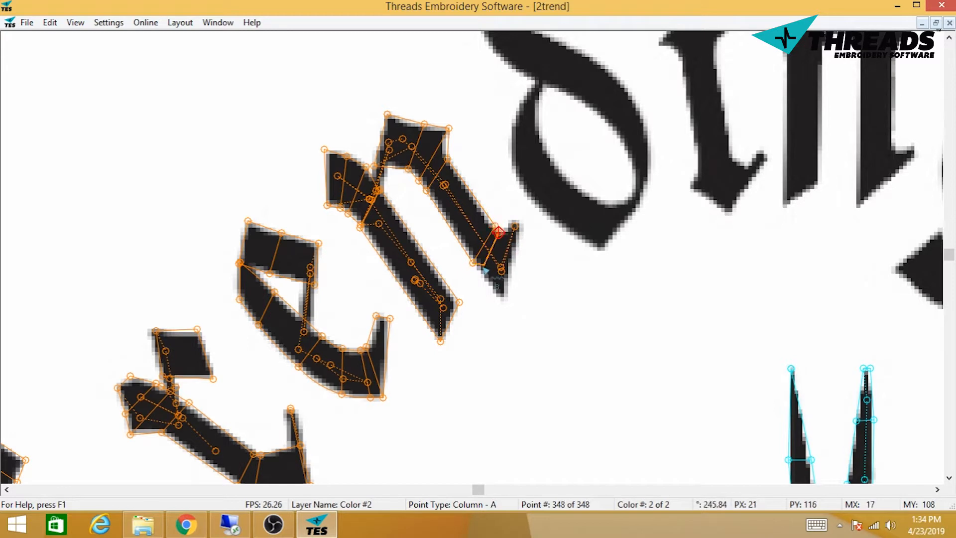
left_click(499, 232)
key("BackSpace")
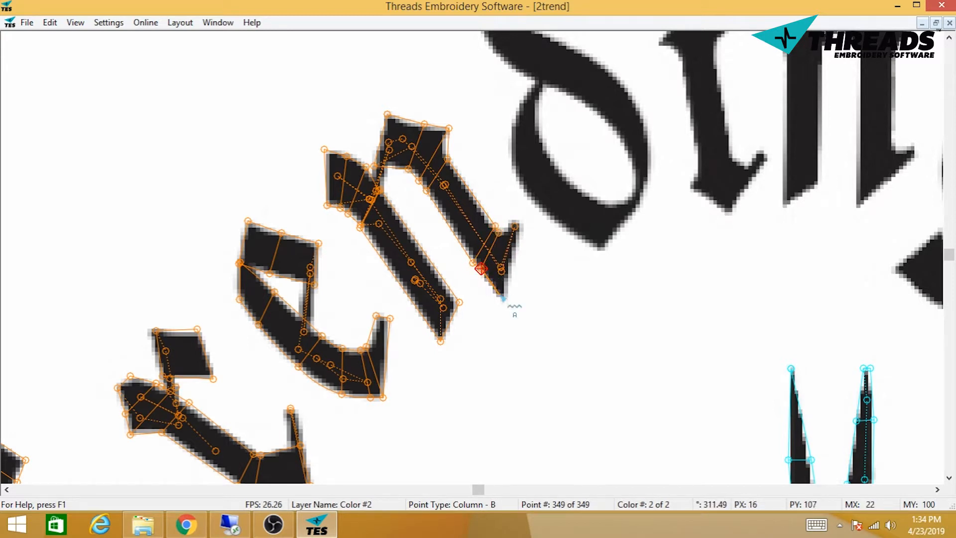
left_click(487, 277)
left_click(513, 222)
left_click(521, 225)
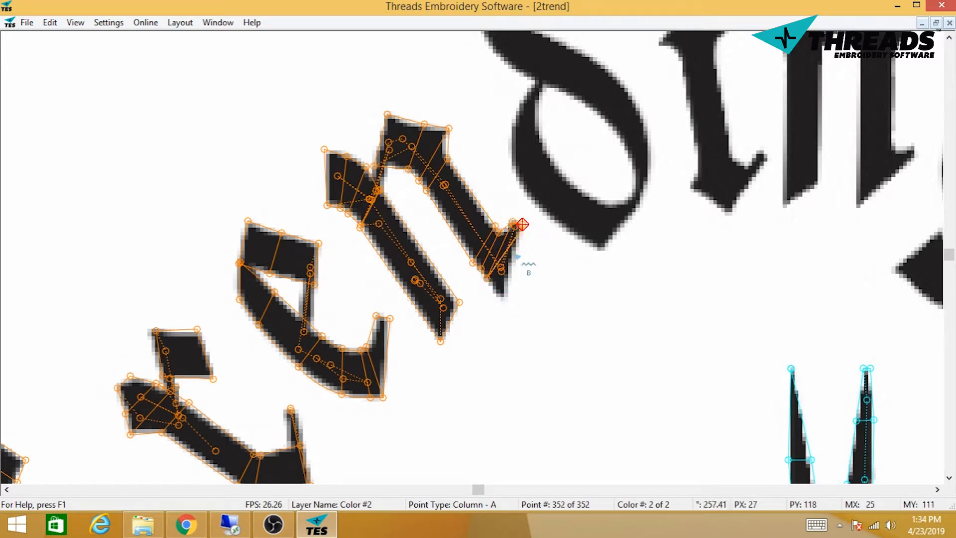
left_click(501, 293)
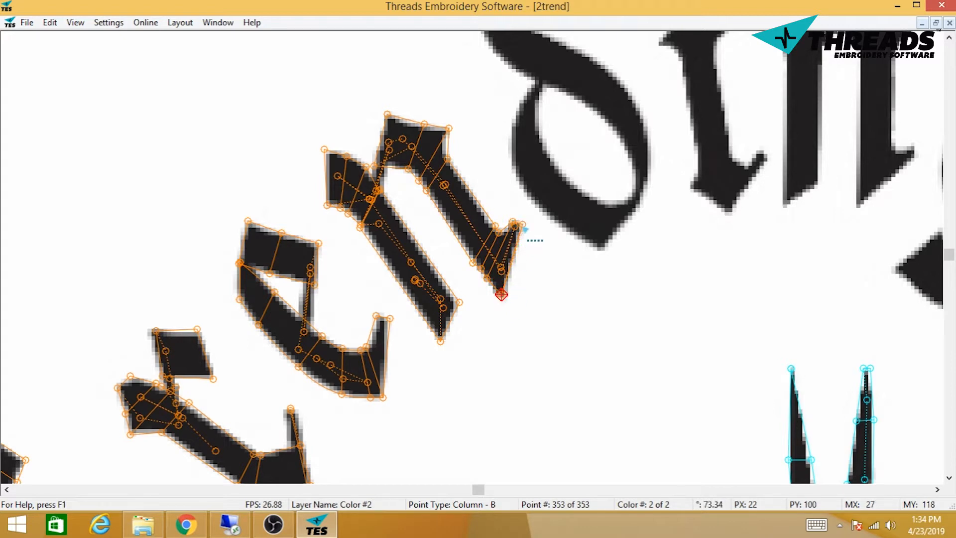
left_click(518, 228)
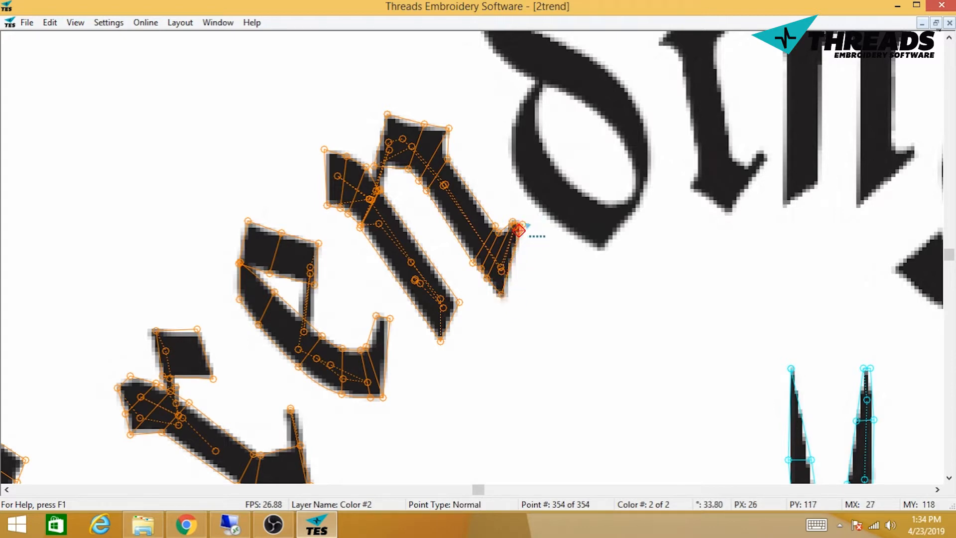
left_click(556, 195)
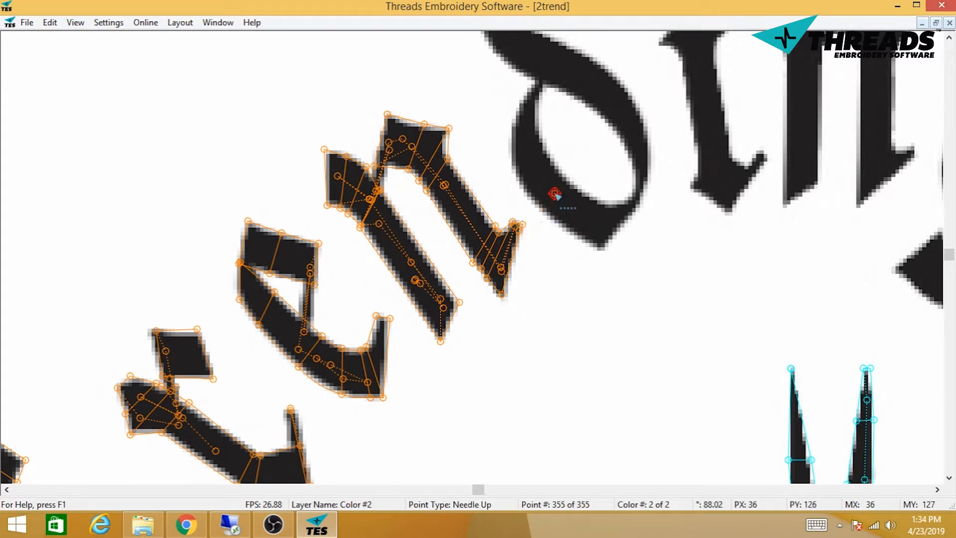
left_click_drag(578, 193, 410, 326)
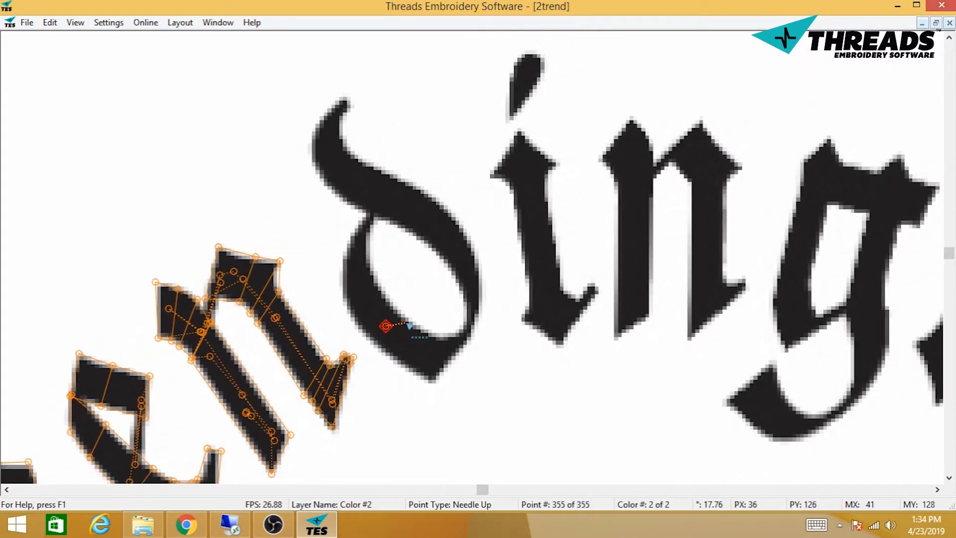
right_click(371, 307)
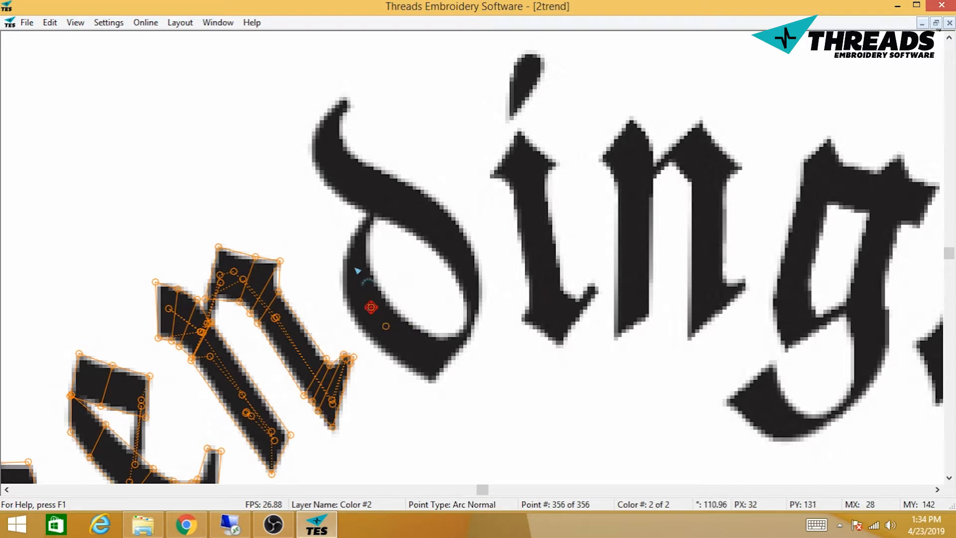
right_click(355, 265)
right_click(360, 237)
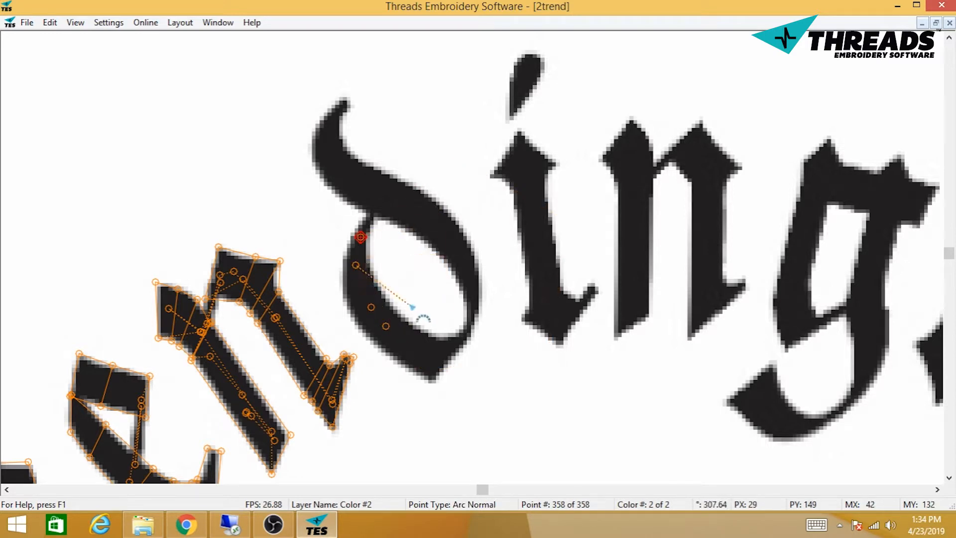
key("BackSpace")
key("BackSpace")
key("BackSpace")
key("BackSpace")
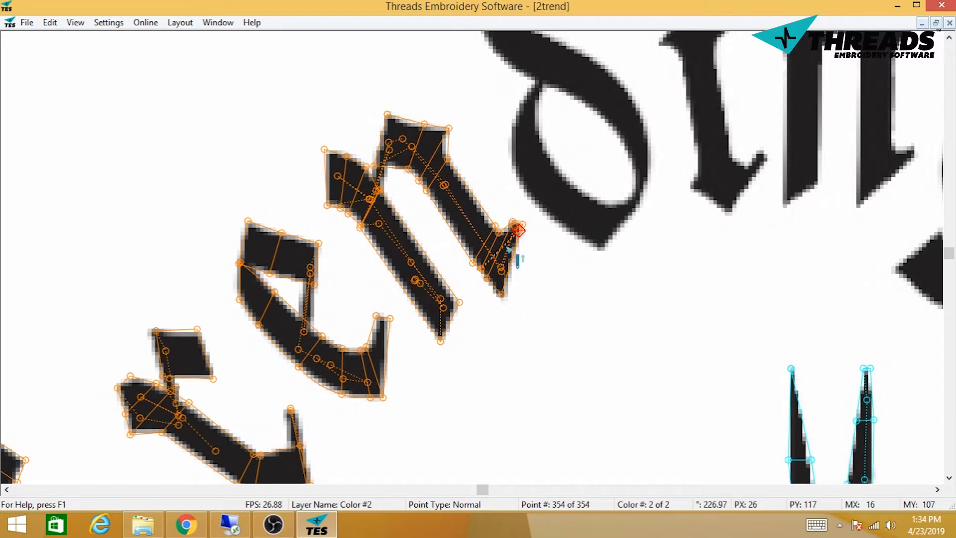
- Jump with needle up to the d's bowl, and run normal stitches up its left side, back down and across the pointed base
left_click(559, 196)
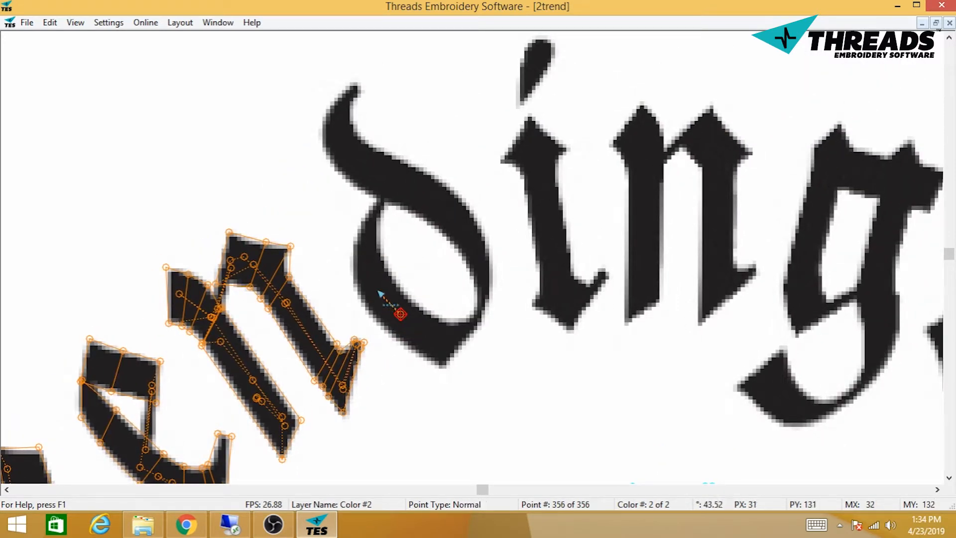
left_click(380, 293)
left_click(365, 265)
left_click(371, 223)
left_click(383, 301)
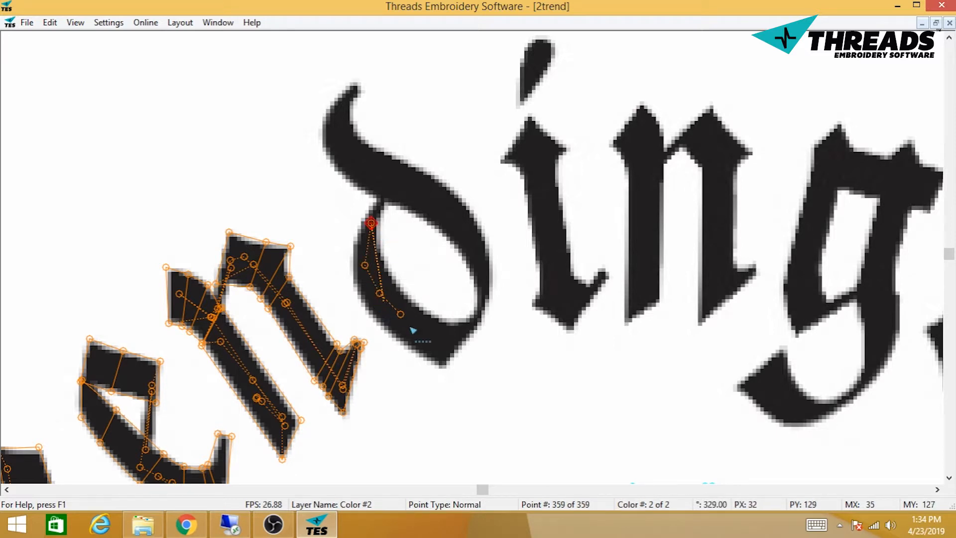
left_click(441, 344)
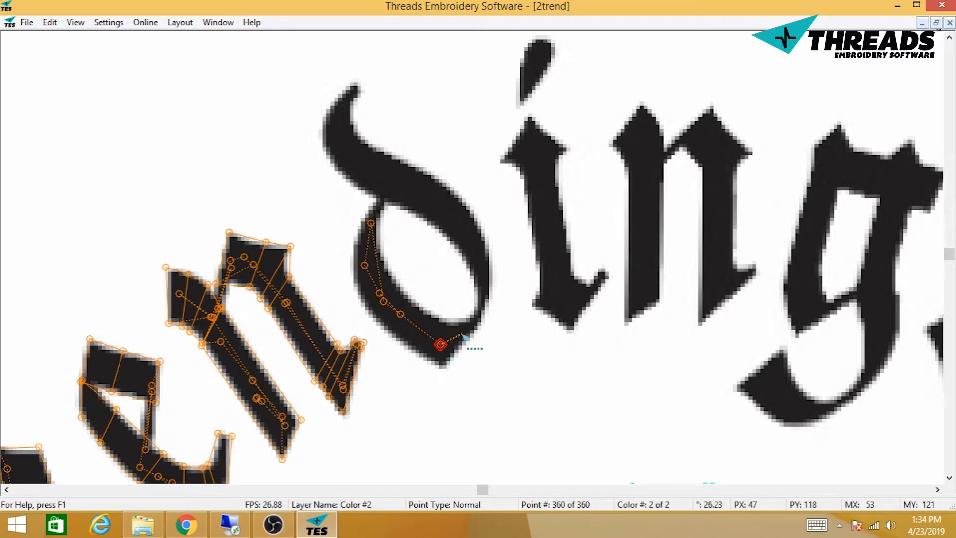
left_click(475, 321)
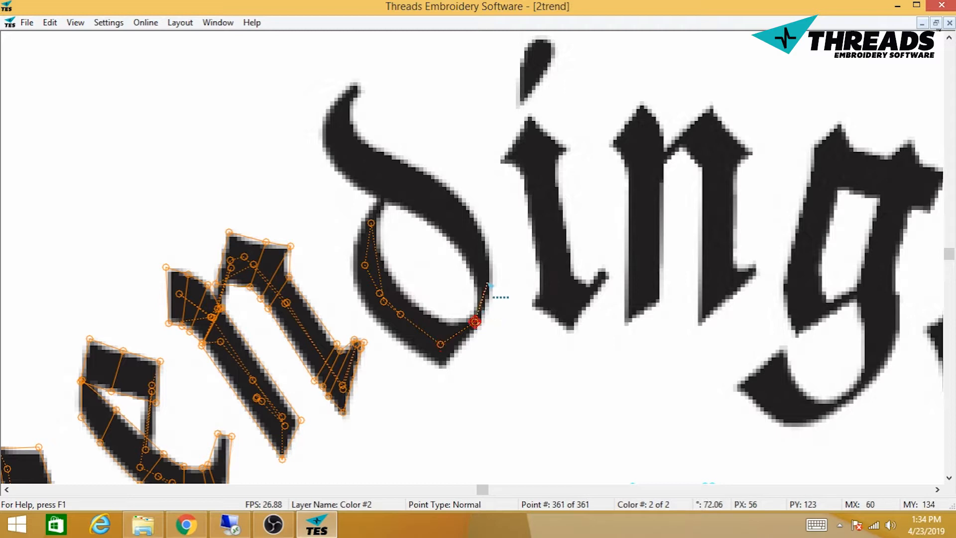
- Continue the normal stitches up the d's thin right side and along the diagonal stroke to just below its curled tip
left_click(487, 282)
left_click(474, 234)
left_click(438, 205)
left_click(392, 181)
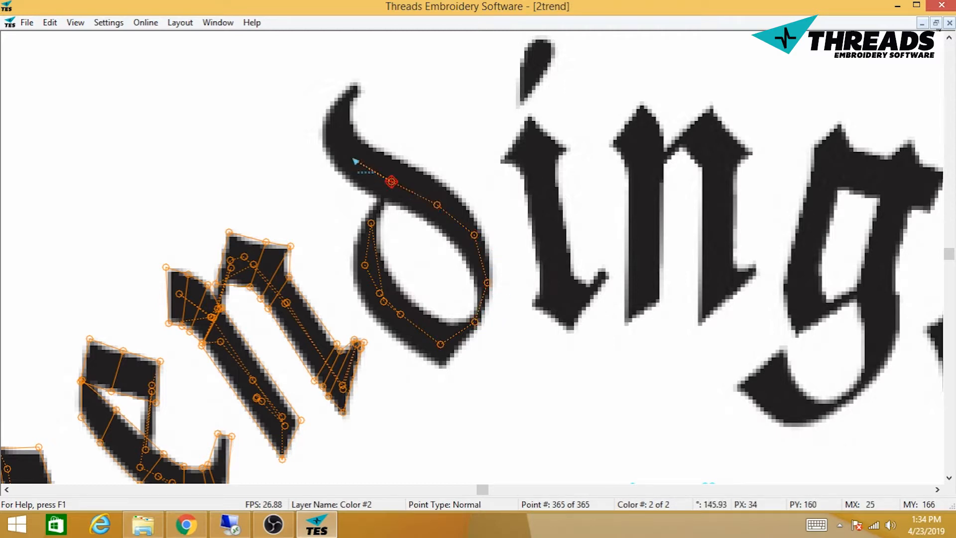
left_click(354, 160)
left_click(334, 136)
left_click(348, 107)
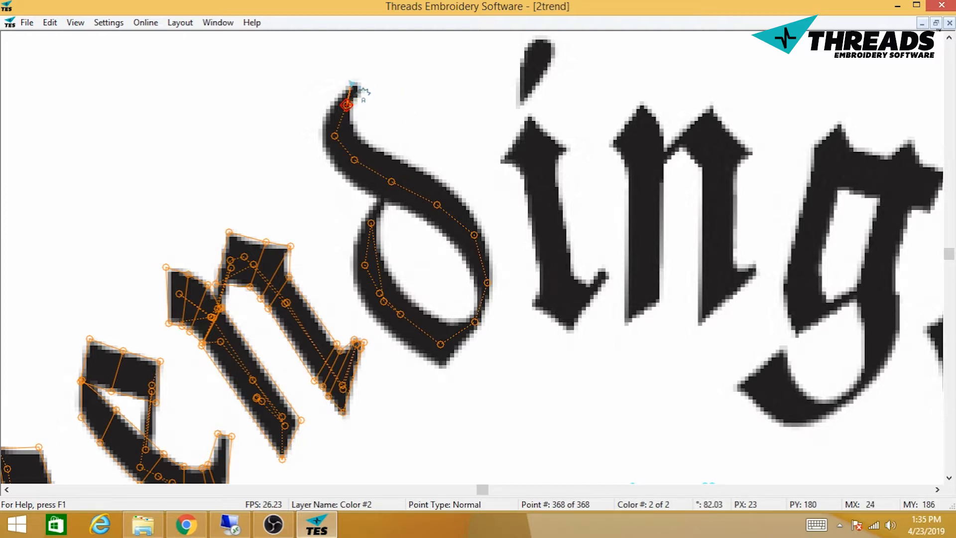
- Cover the d's curled tip and upper bend with column and column arc points down to the start of the diagonal stroke
left_click(351, 81)
left_click(365, 92)
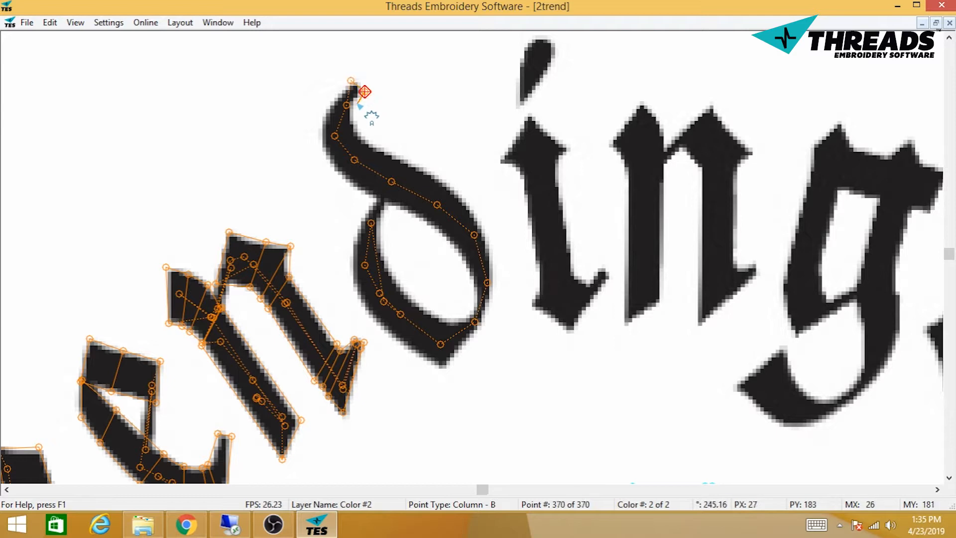
right_click(356, 104)
left_click(334, 98)
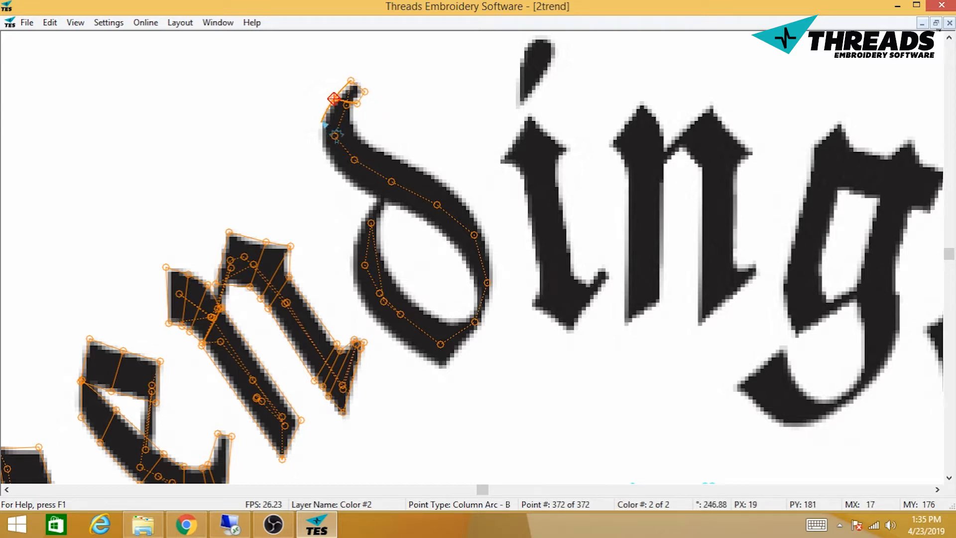
left_click(321, 122)
left_click(353, 126)
right_click(361, 135)
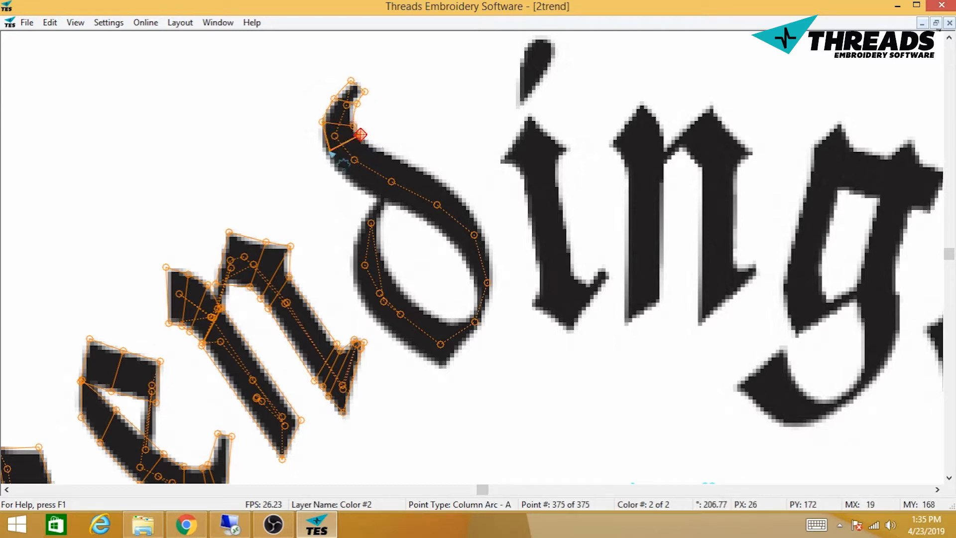
right_click(327, 153)
left_click(346, 178)
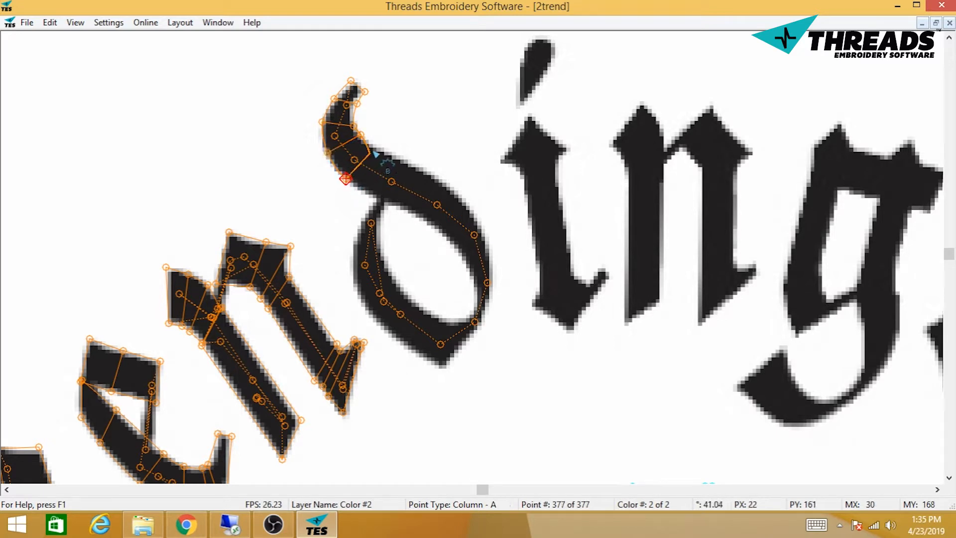
left_click(380, 148)
- Extend the column with arc points along the d's diagonal stroke and around its right shoulder
right_click(416, 162)
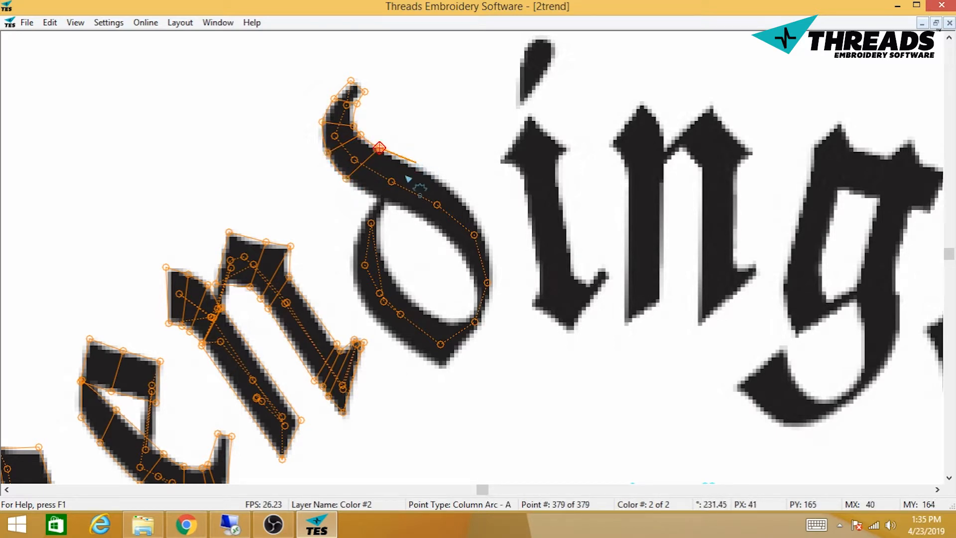
right_click(391, 205)
left_click(437, 229)
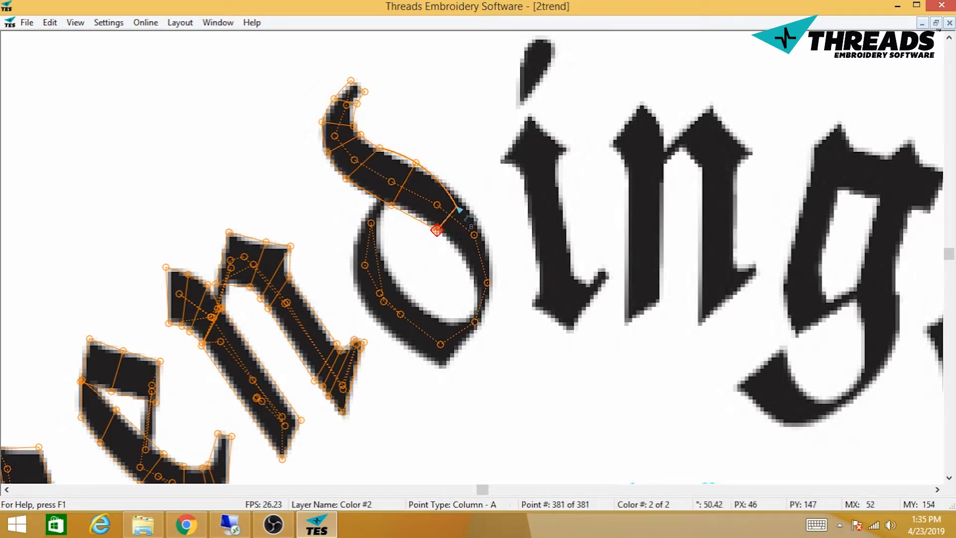
left_click(463, 202)
right_click(489, 239)
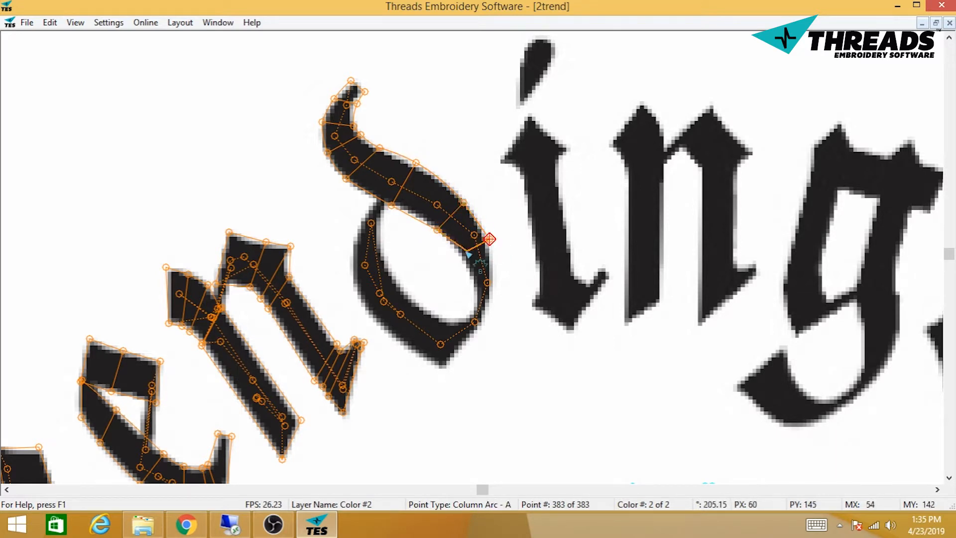
right_click(465, 253)
- Finish the d's first column down the thin right side of the bowl to the join with the pointed base
left_click(472, 289)
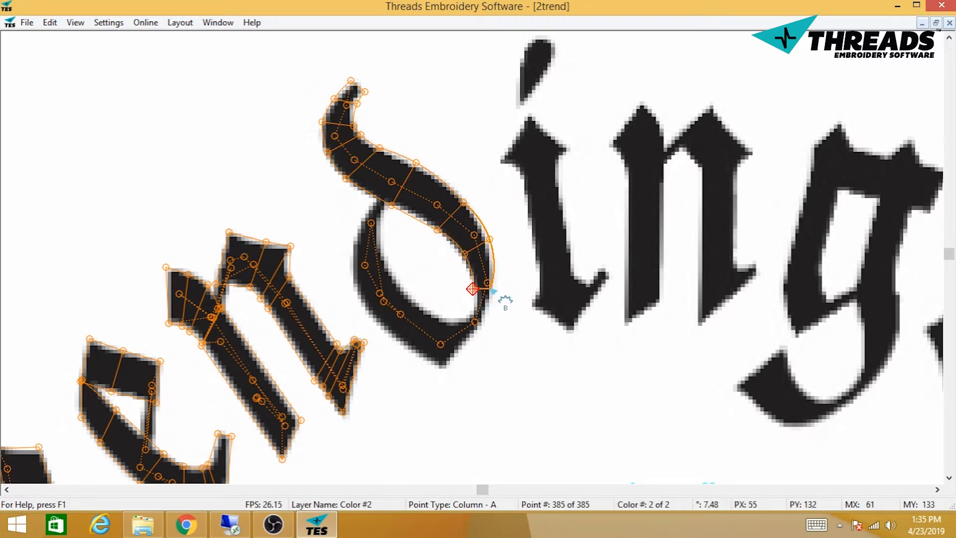
left_click(492, 289)
right_click(489, 305)
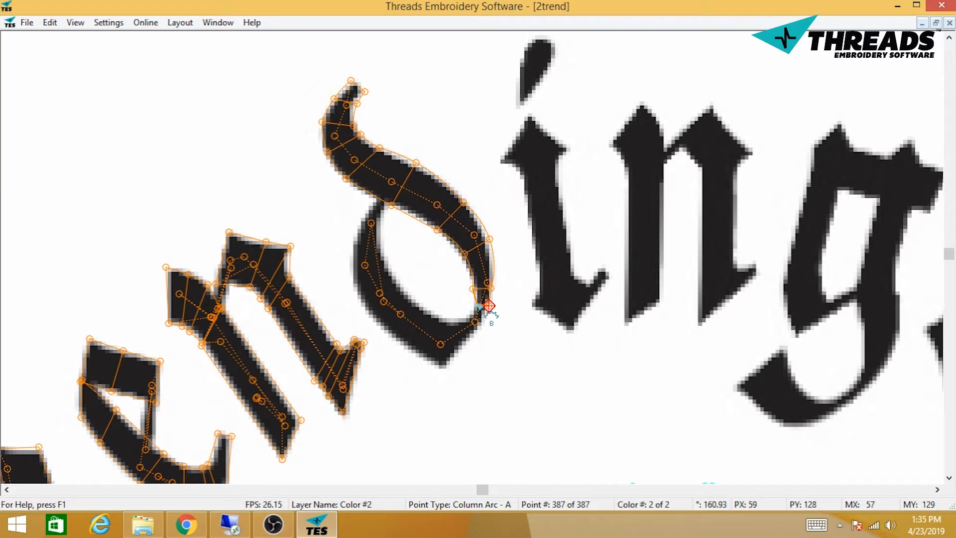
right_click(477, 303)
left_click(474, 319)
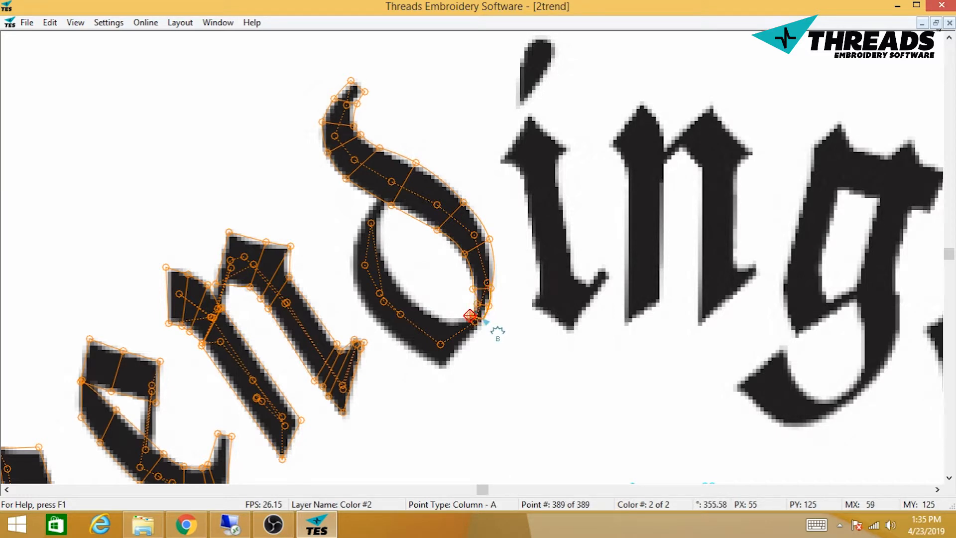
left_click(484, 321)
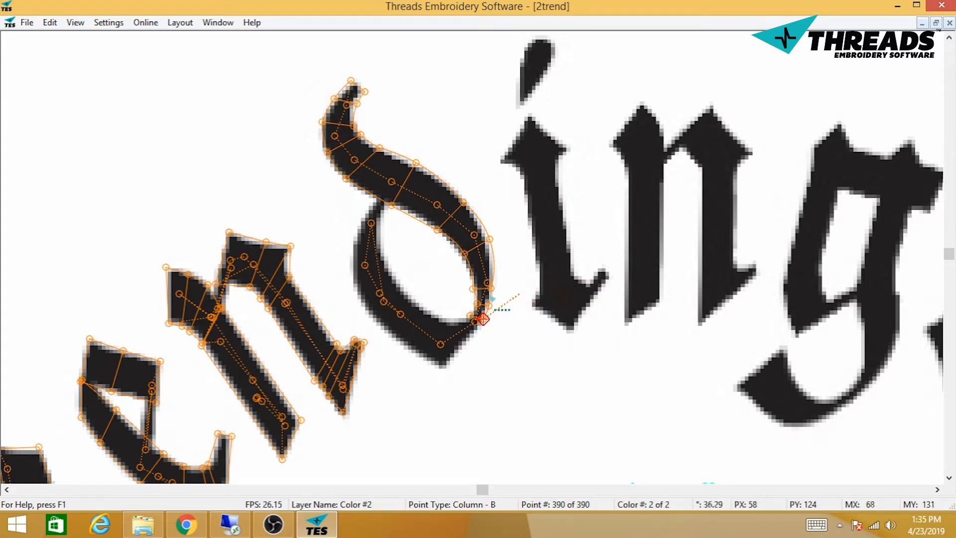
- Run normal stitches back through the d's pointed base and up the left side of the bowl
left_click(441, 343)
left_click(395, 322)
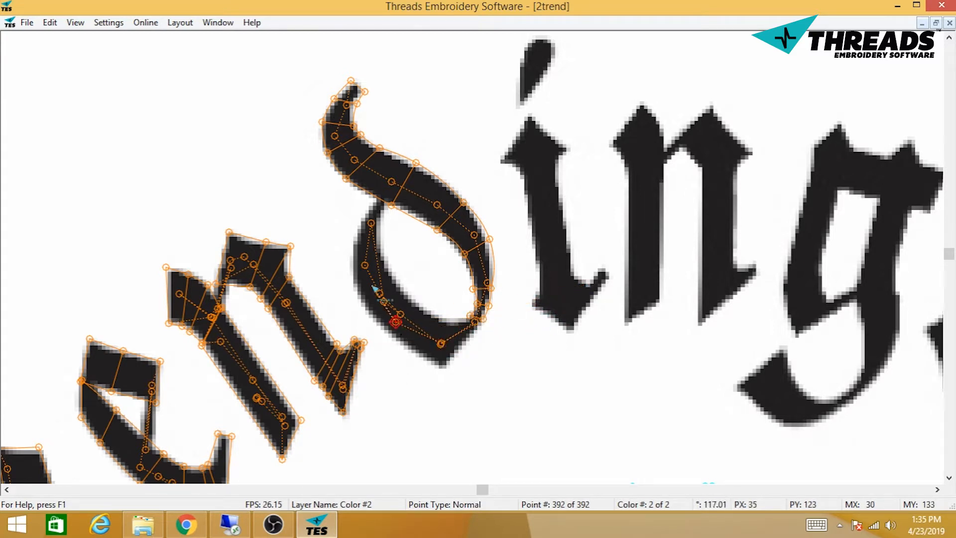
left_click(381, 295)
left_click(367, 258)
left_click(367, 241)
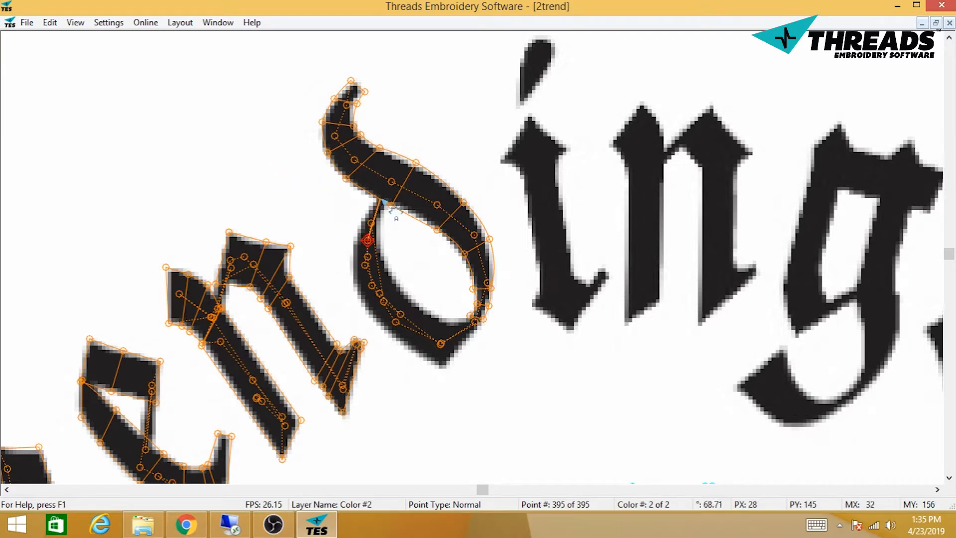
- Start the column for the d's bowl with a point pair where its left side meets the diagonal stroke
left_click(379, 203)
left_click(391, 205)
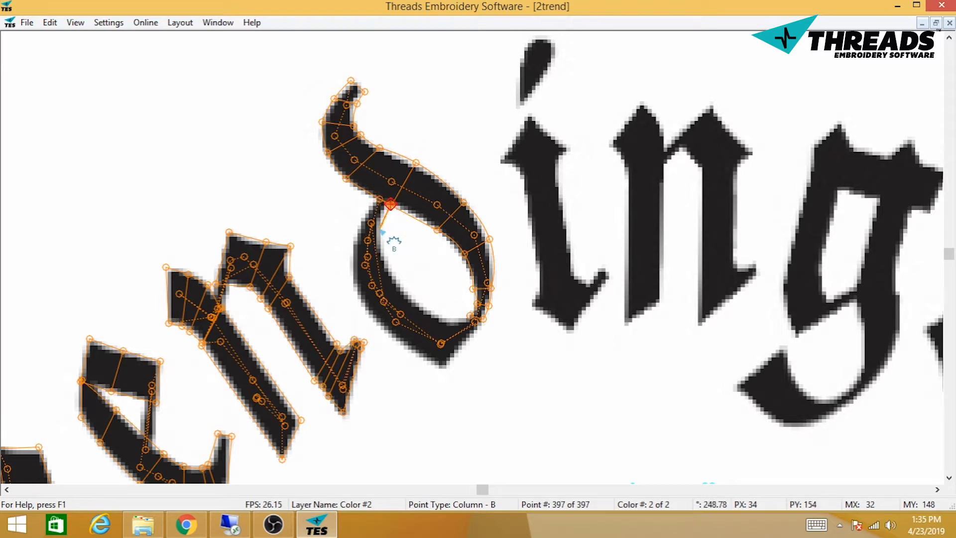
- Continue the satin column down the left side of the d's bowl, pairing points on its inner and outer edges
left_click(380, 229)
left_click(362, 222)
left_click(388, 270)
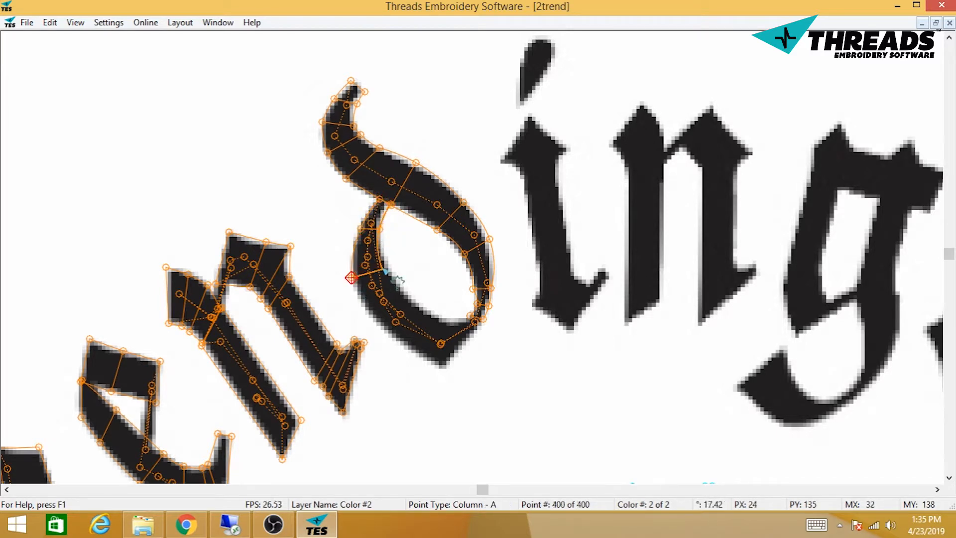
left_click(389, 269)
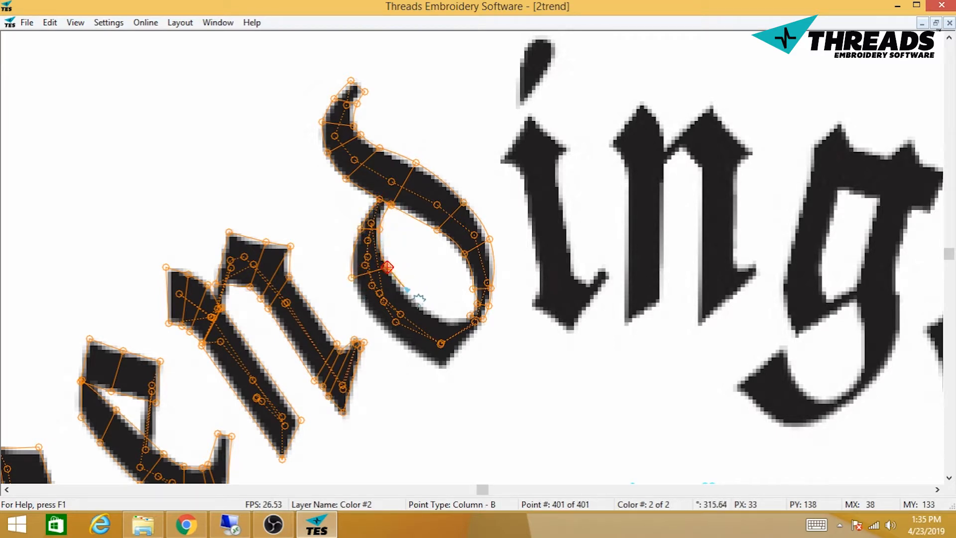
left_click(404, 287)
left_click(377, 321)
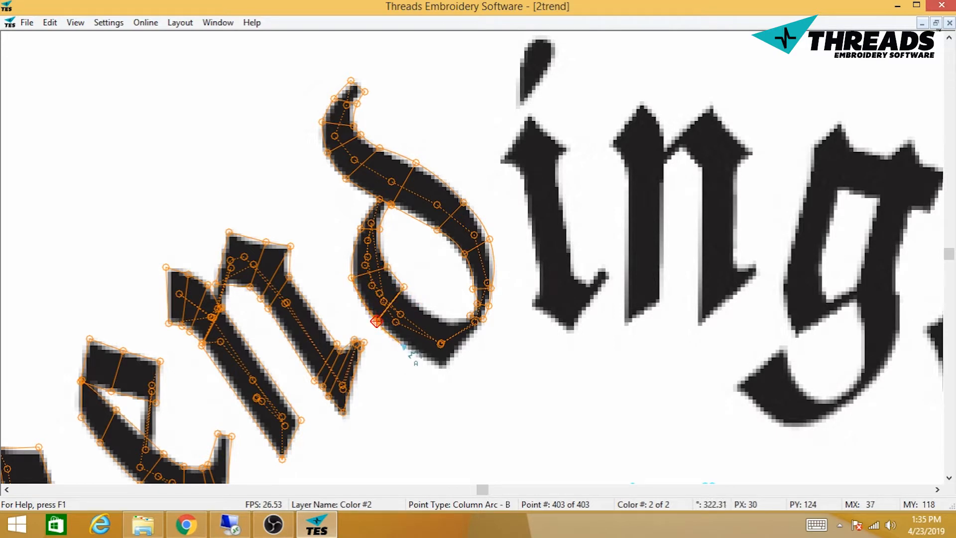
left_click(402, 343)
left_click(426, 310)
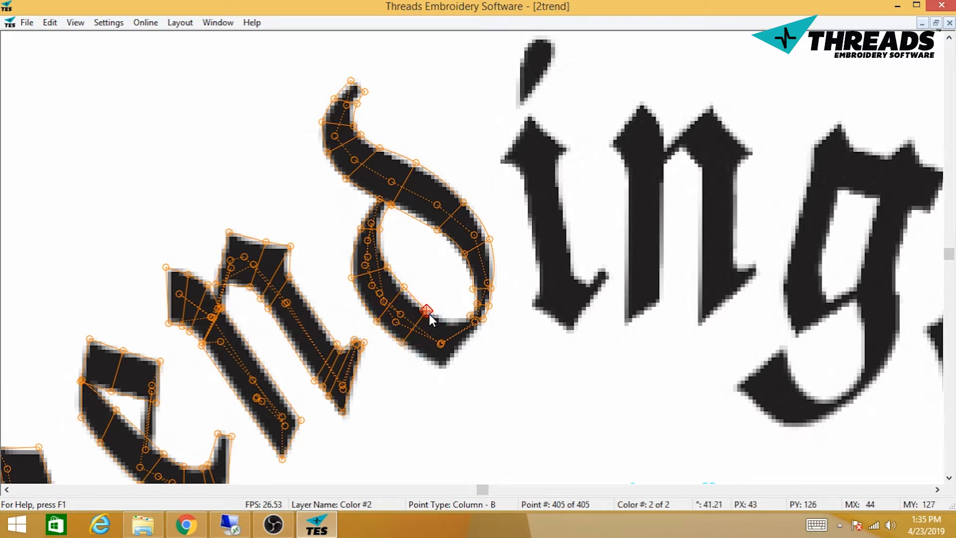
- Complete the d's column around the bottom of its bowl to the narrow right end, and hide the point markers
left_click(438, 319)
left_click(423, 359)
left_click(440, 369)
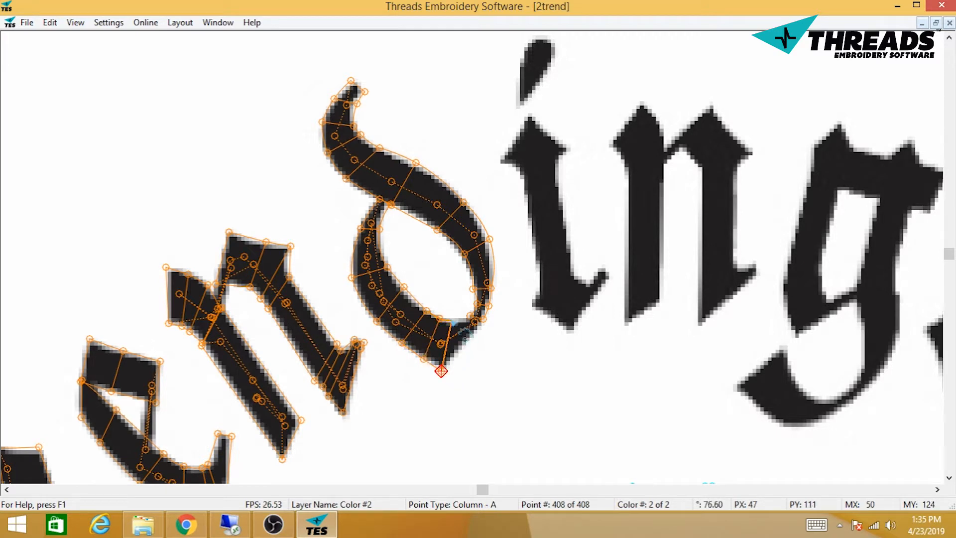
left_click(450, 319)
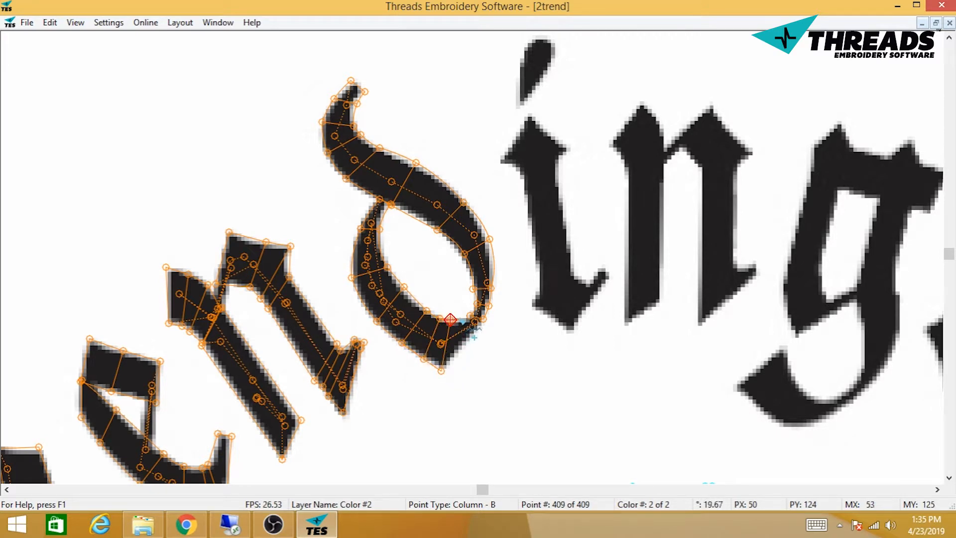
left_click(470, 316)
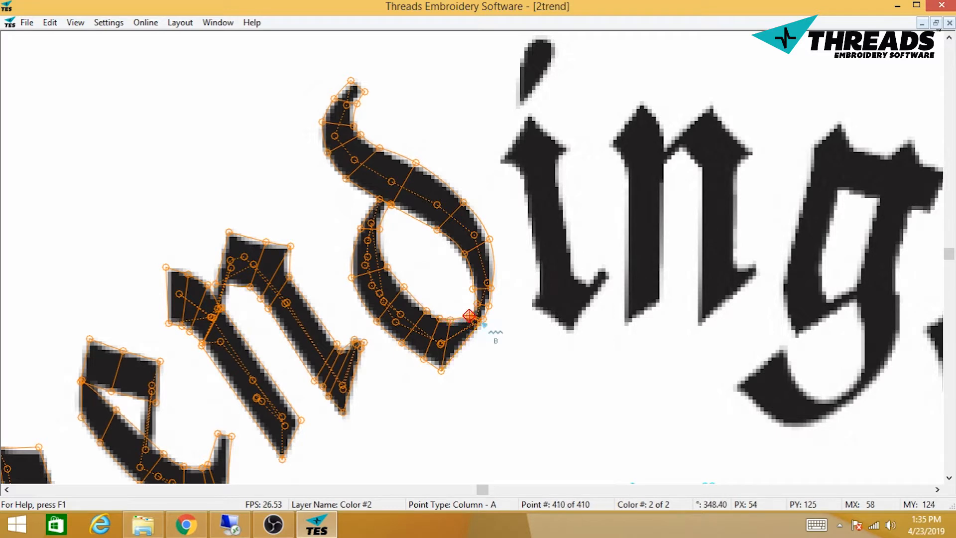
left_click(485, 320)
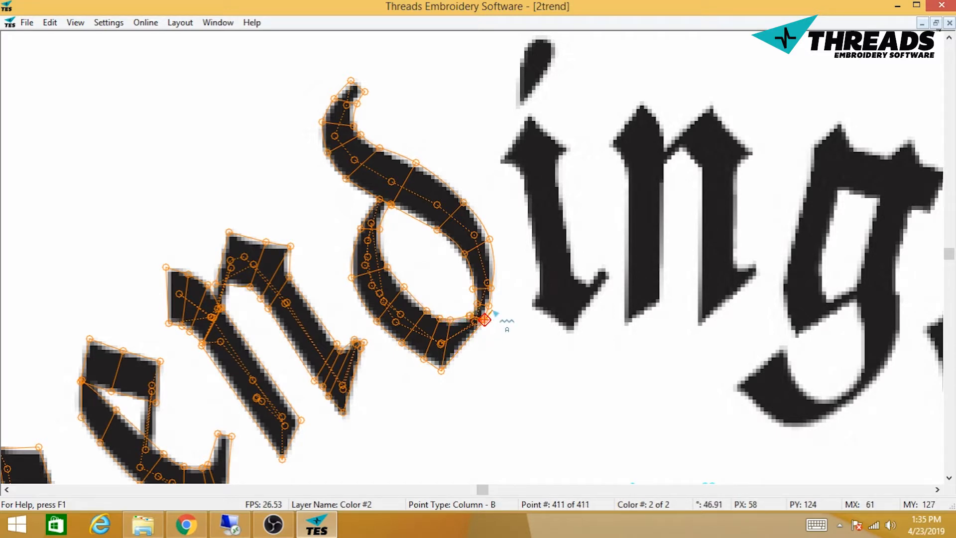
key("Return")
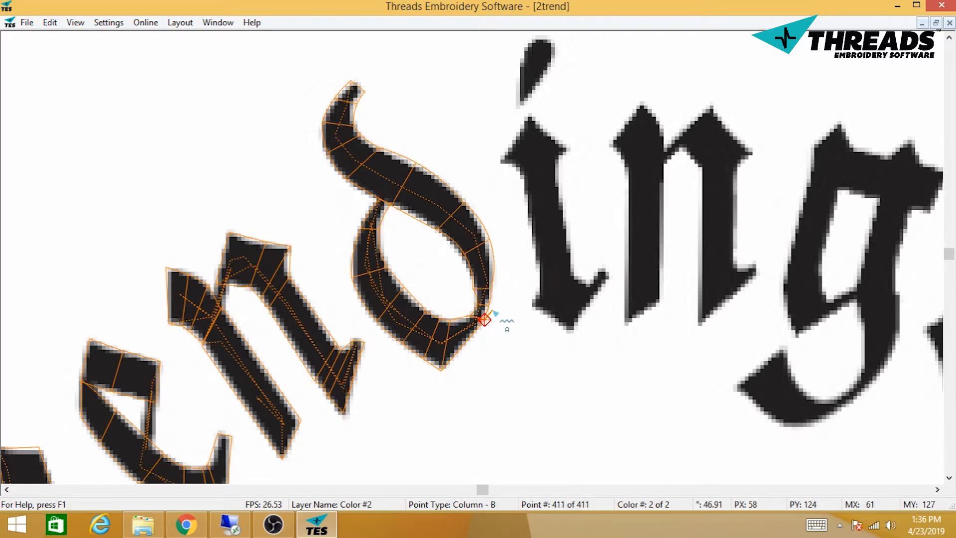
- Hide the background artwork and generate the stitches for the scissors and the "2 Trend" lettering
scroll(493, 311, "down", 6)
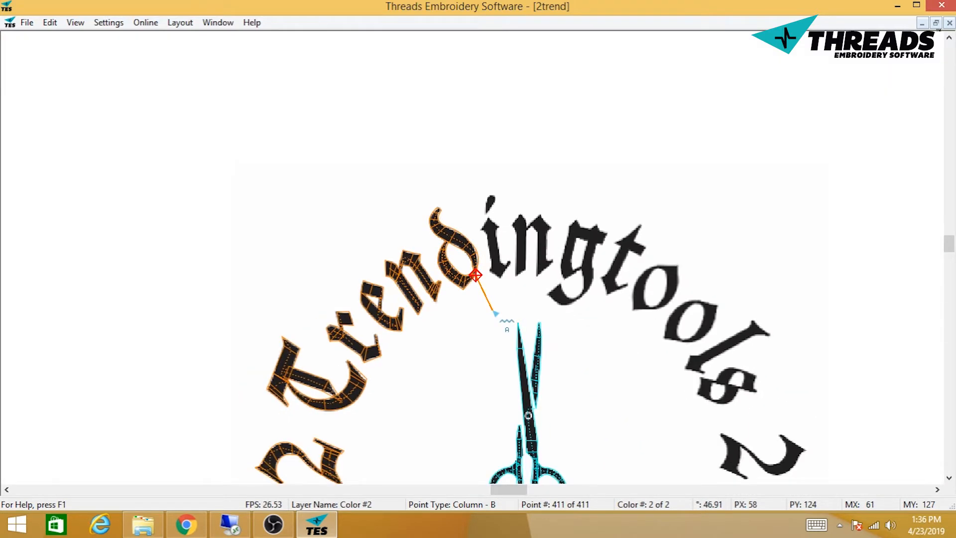
scroll(496, 314, "down", 3)
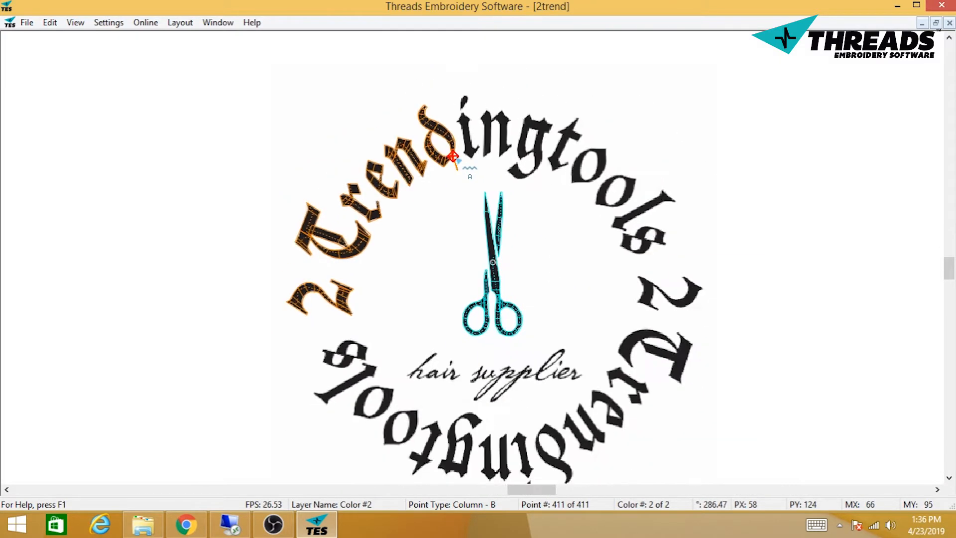
scroll(468, 262, "down", 1)
key("i")
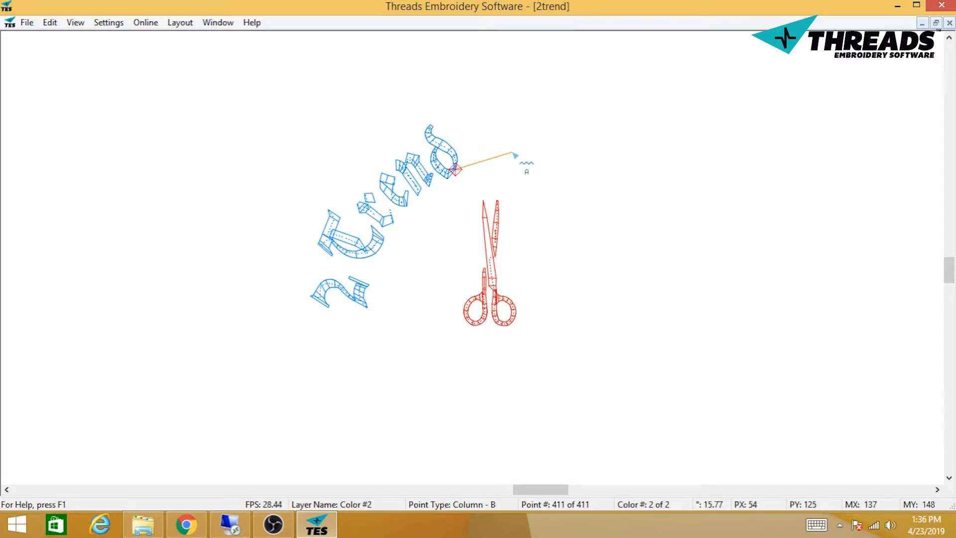
key("Escape")
key("g")
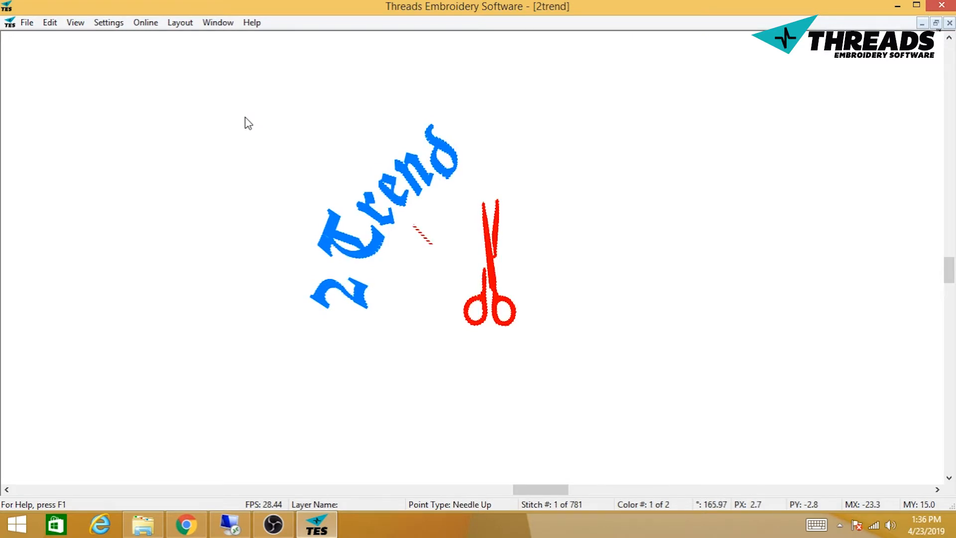
- Examine the generated stitches of the "2 Trend" lettering and the scissors, both close up and as a whole
scroll(245, 117, "down", 5)
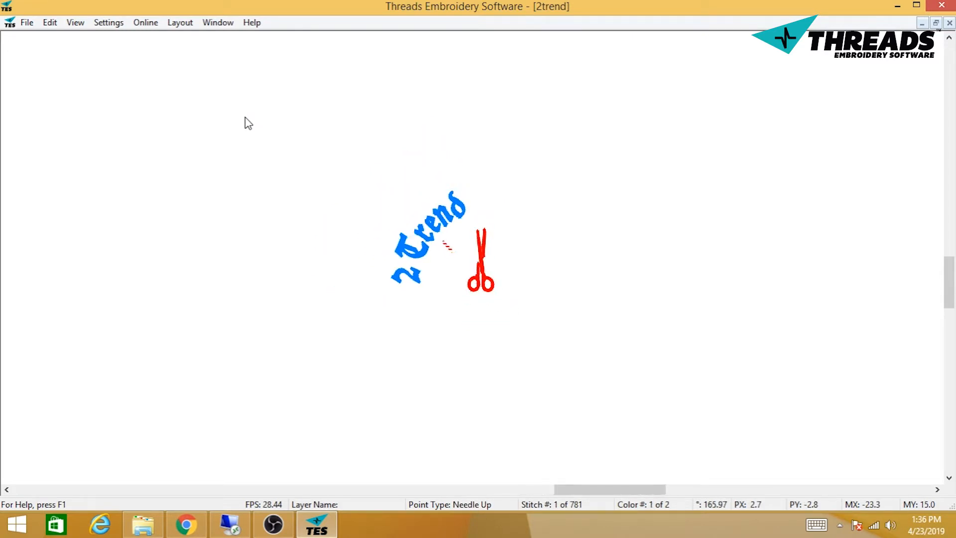
scroll(245, 123, "up", 8)
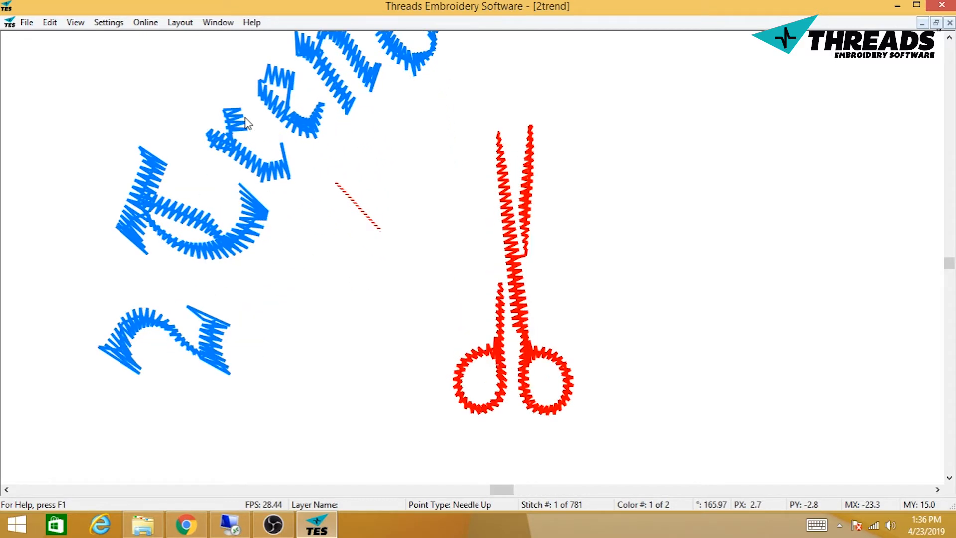
scroll(245, 123, "up", 3)
scroll(245, 123, "down", 6)
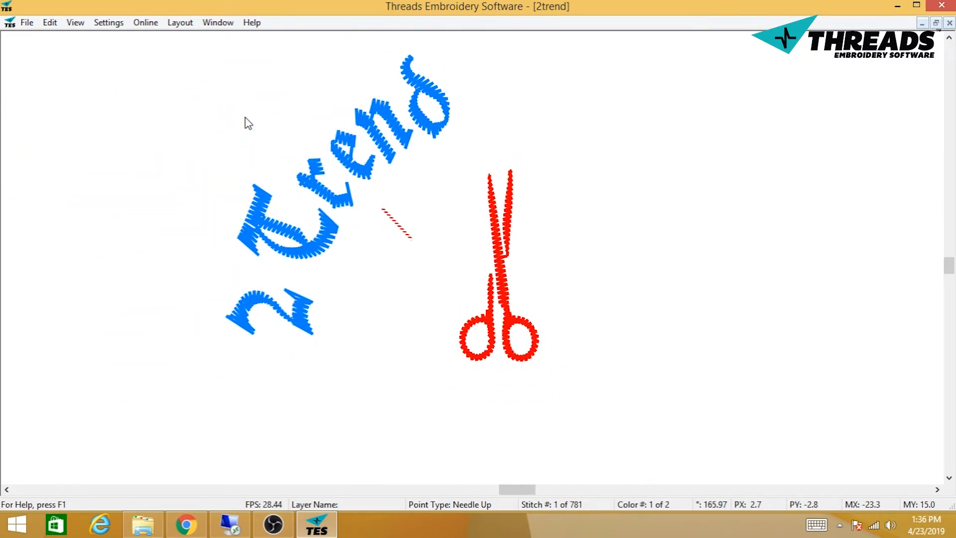
scroll(245, 123, "down", 1)
scroll(245, 123, "down", 1)
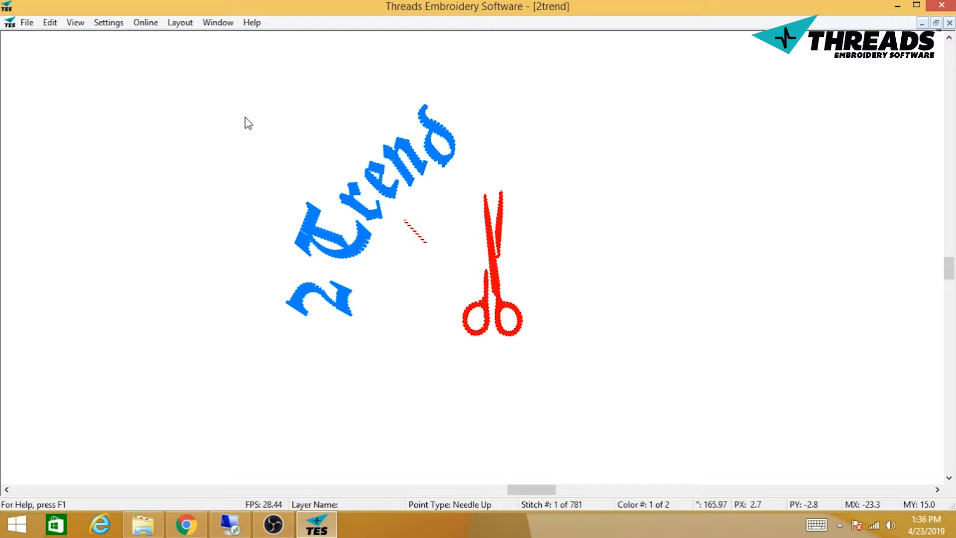
scroll(245, 123, "down", 1)
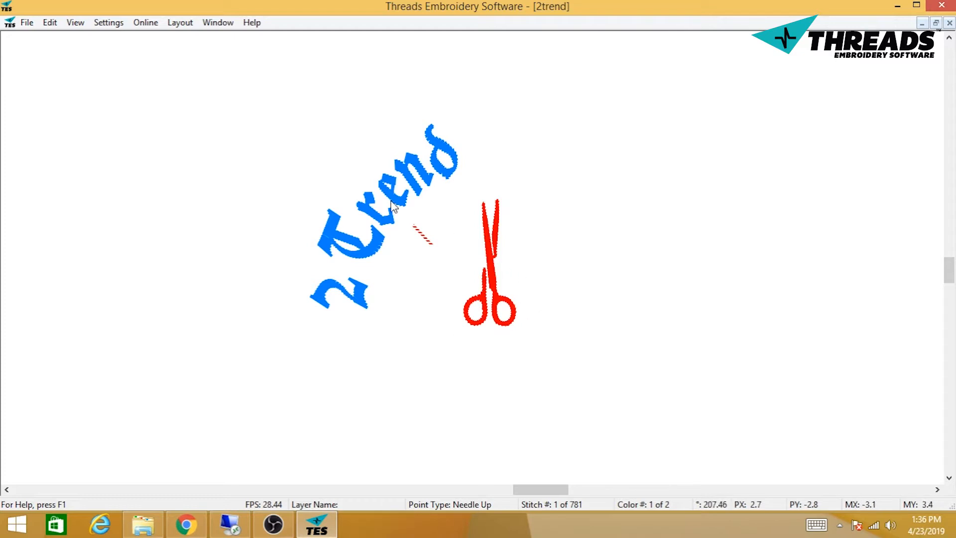
left_click_drag(438, 202, 388, 214)
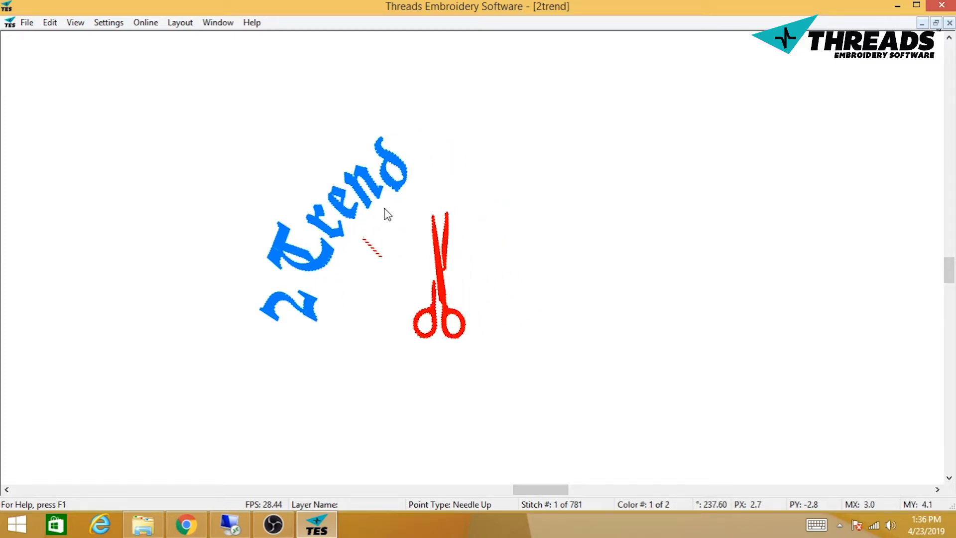
mouse_move(954, 536)
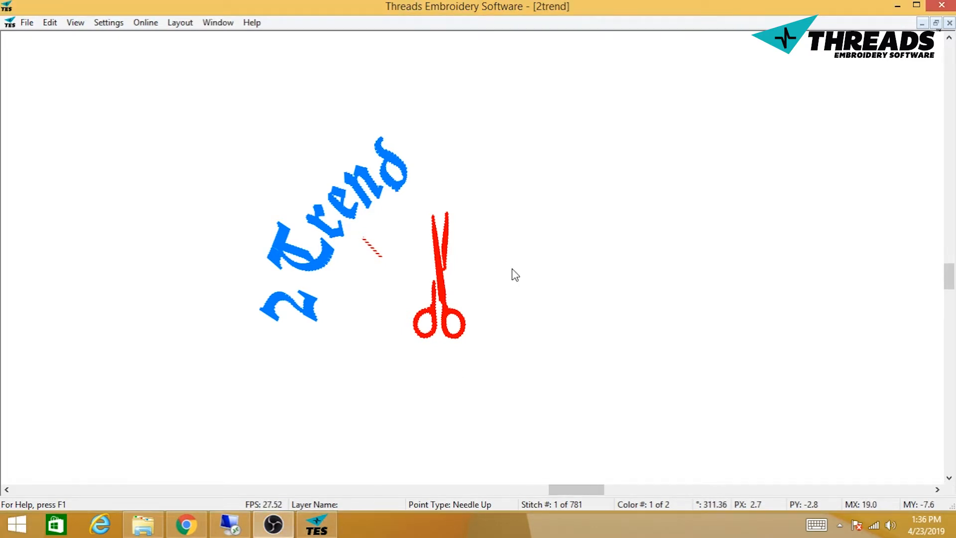
left_click_drag(513, 273, 506, 244)
- Show the background artwork again and return to wire view around the untraced letter i after the d
key("space")
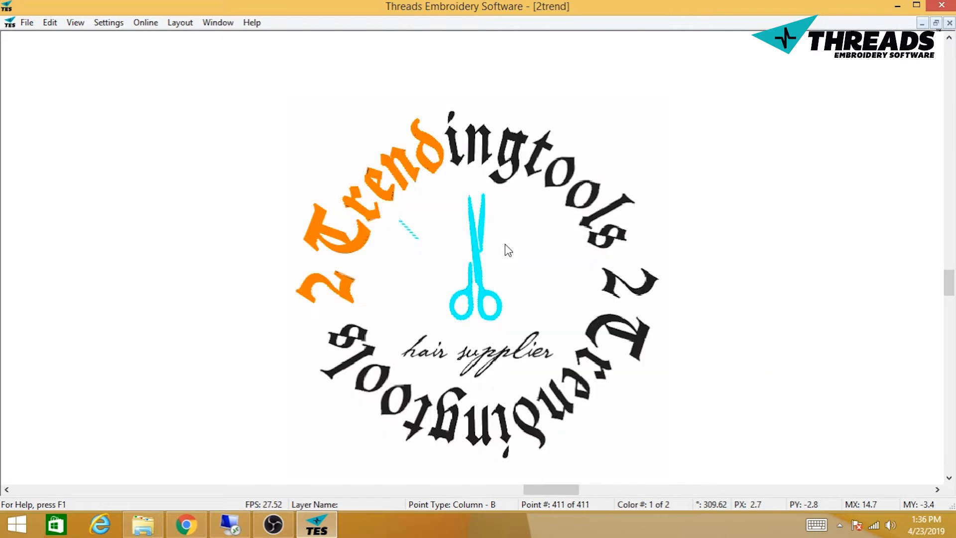
key("w")
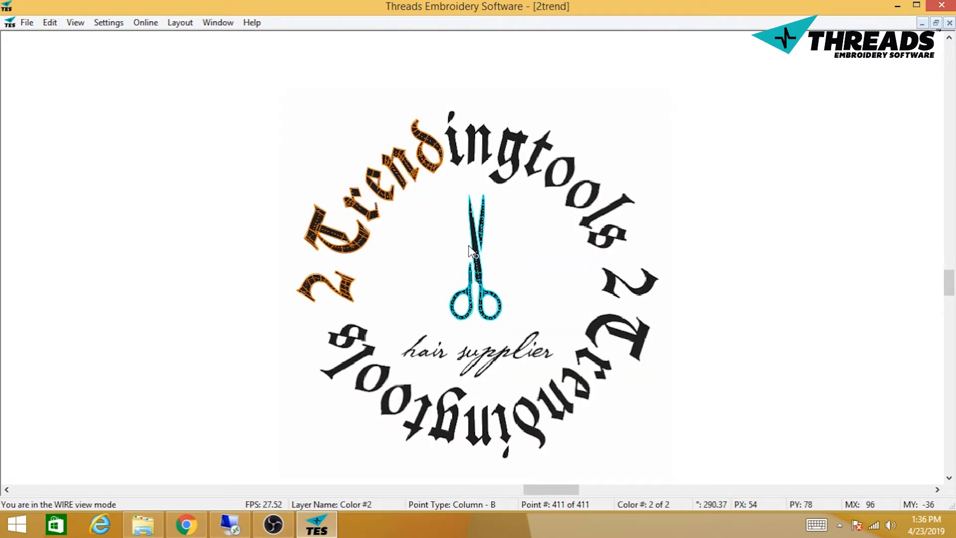
left_click_drag(458, 174, 504, 214)
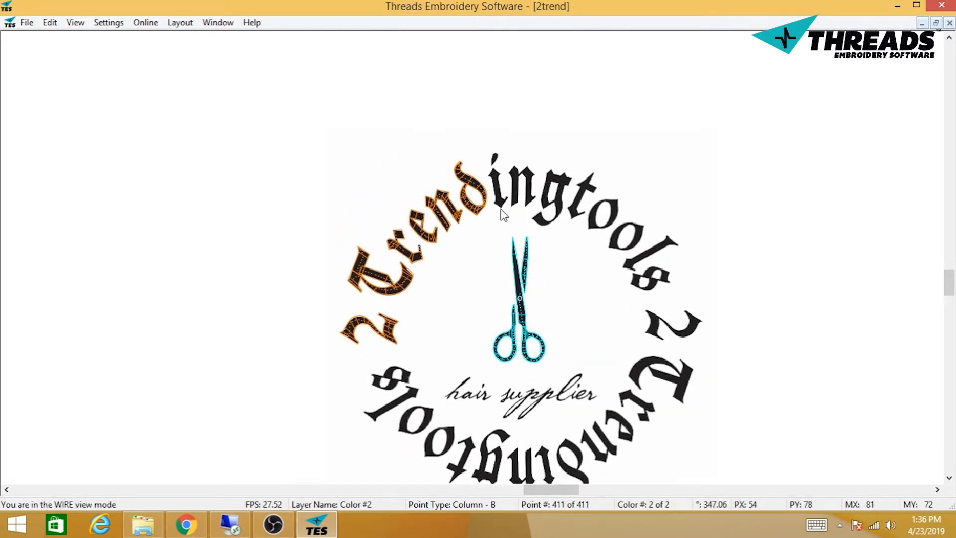
scroll(504, 214, "up", 5)
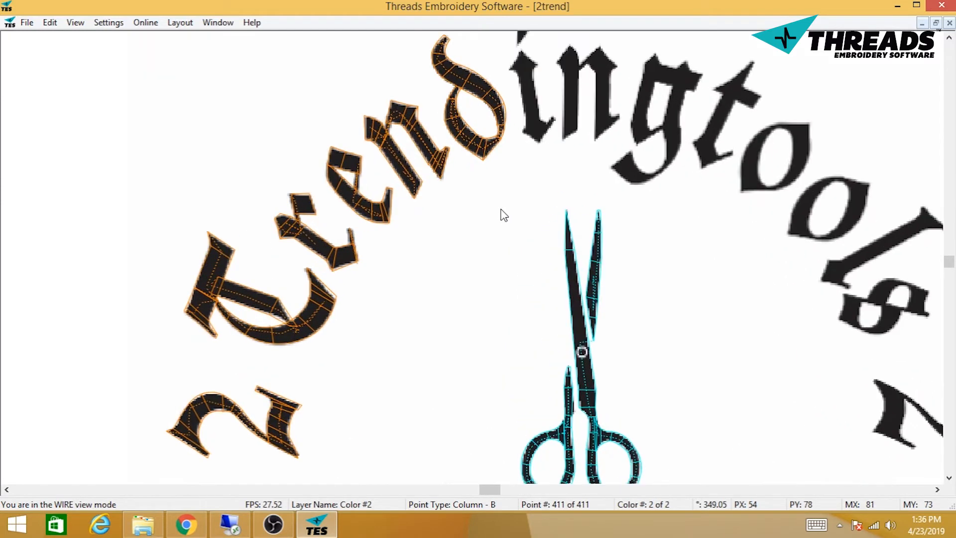
left_click_drag(599, 188, 381, 278)
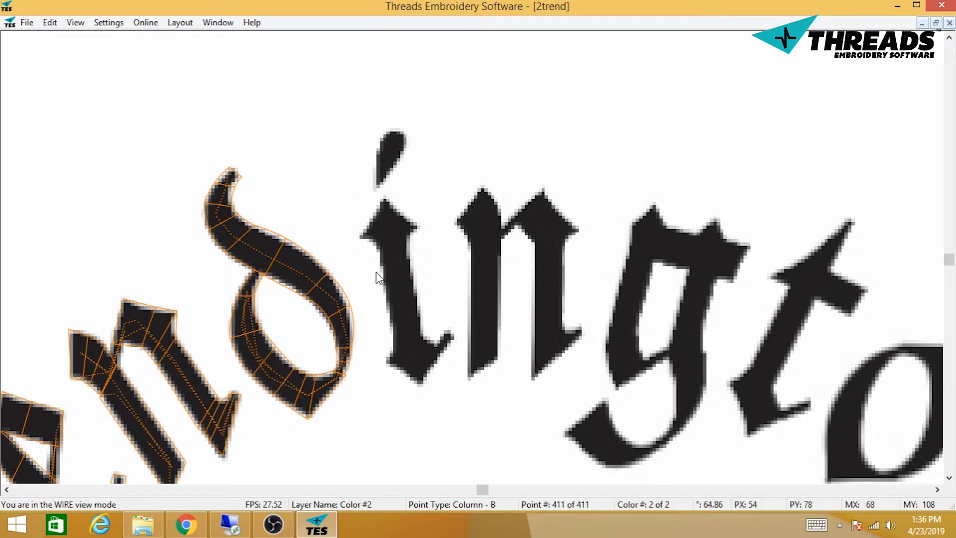
- Add a Needle Up point from the end of the d to the foot of the letter i
right_click(376, 273)
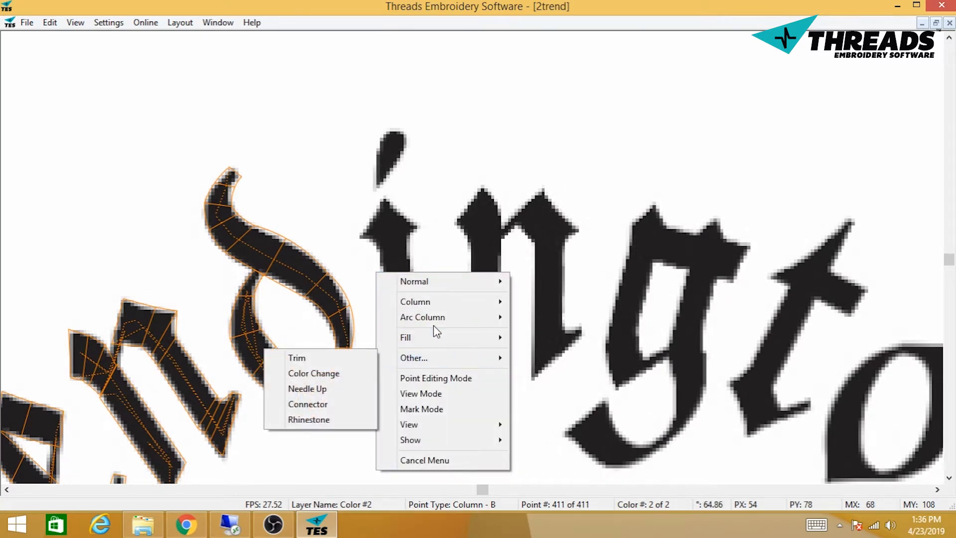
mouse_move(433, 357)
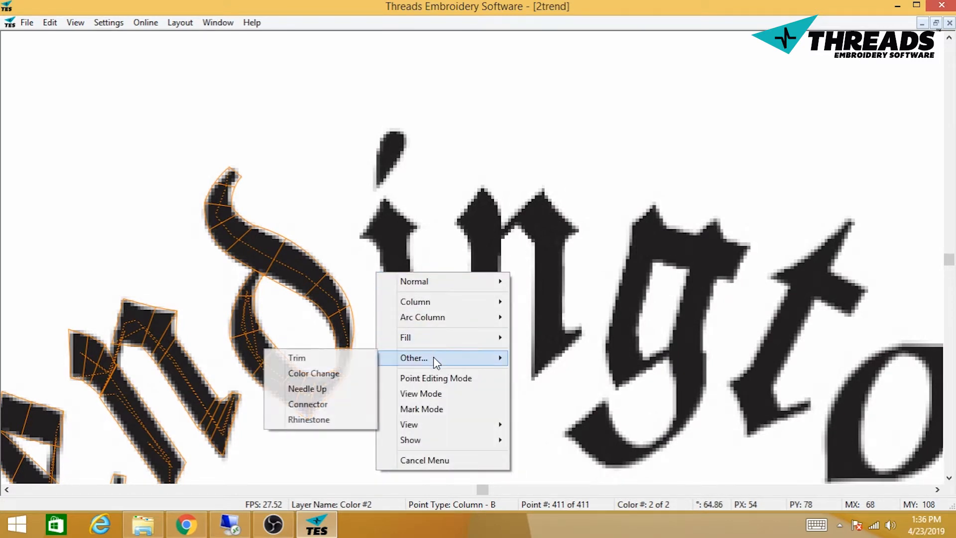
left_click(325, 389)
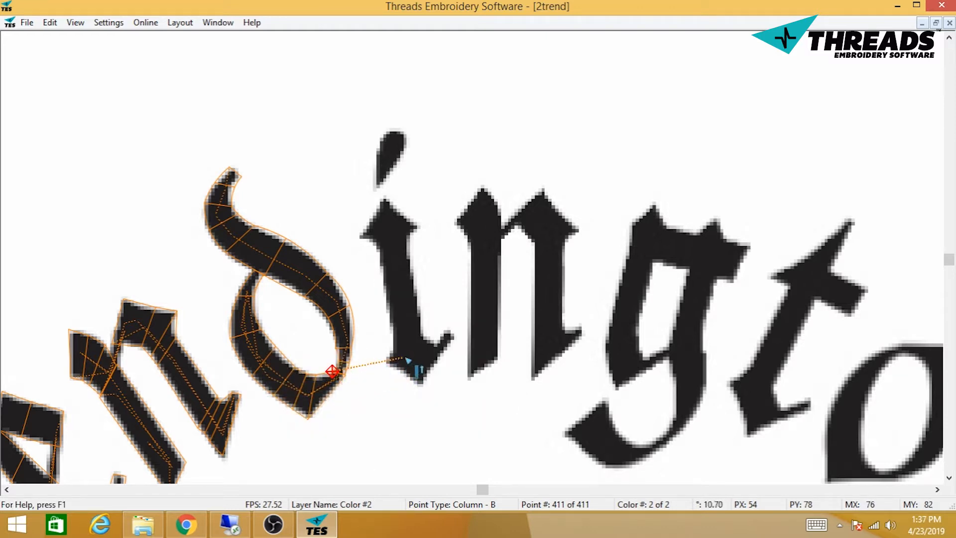
left_click(410, 359)
- Run Normal stitch points from the foot of the i out to its tail tip and back to the foot
left_click(418, 362)
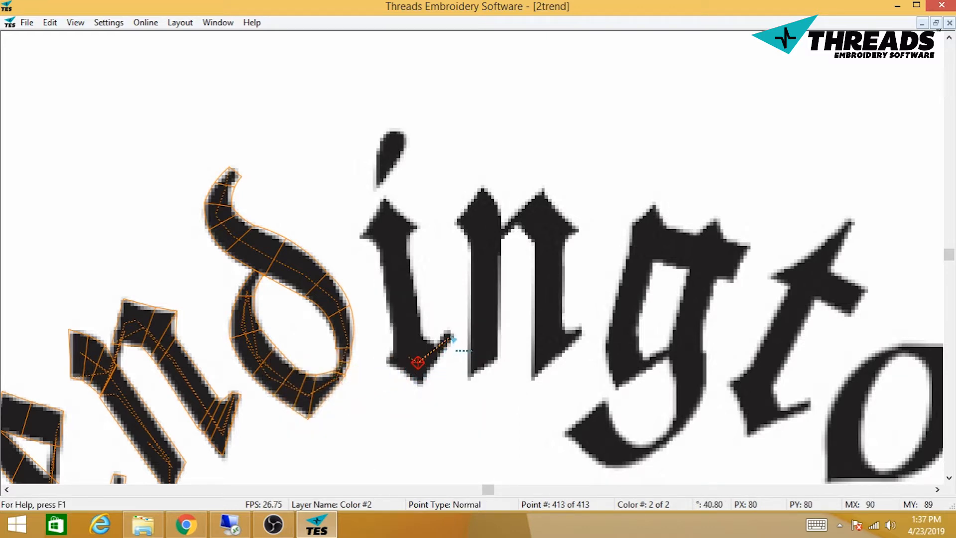
left_click(426, 365)
left_click(449, 336)
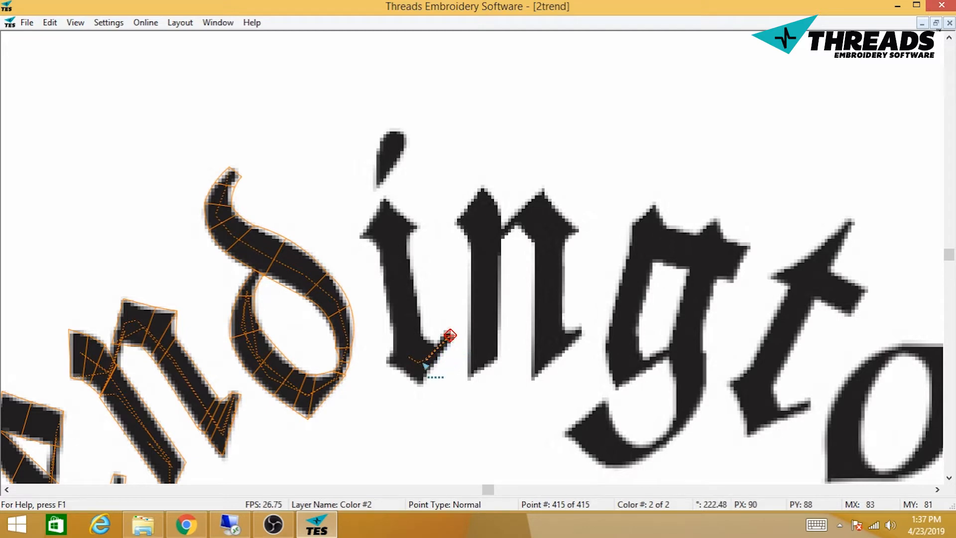
left_click(420, 362)
left_click(408, 357)
- Continue the Normal stitch path up the middle of the i's stem and across the gap into its dot
left_click(399, 305)
left_click(393, 250)
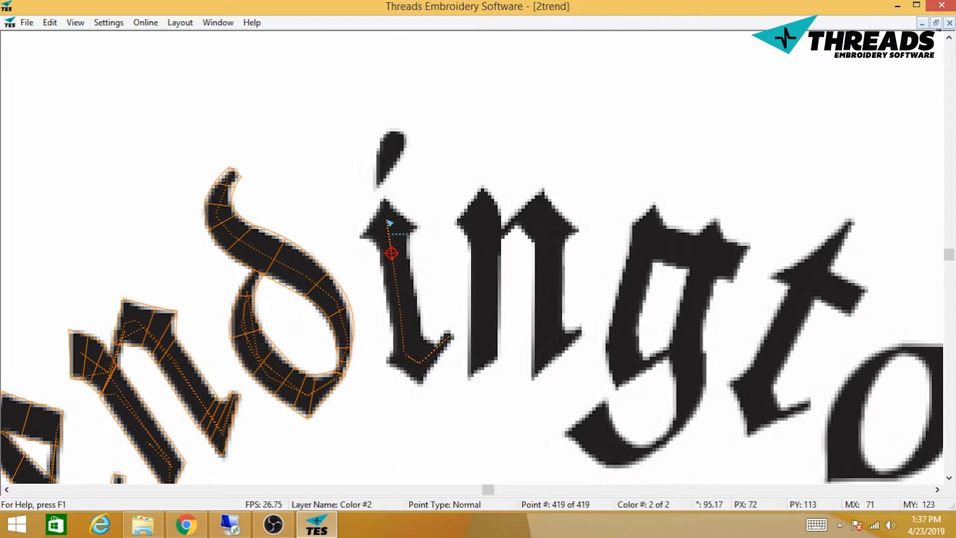
left_click(386, 220)
left_click(383, 204)
left_click(381, 168)
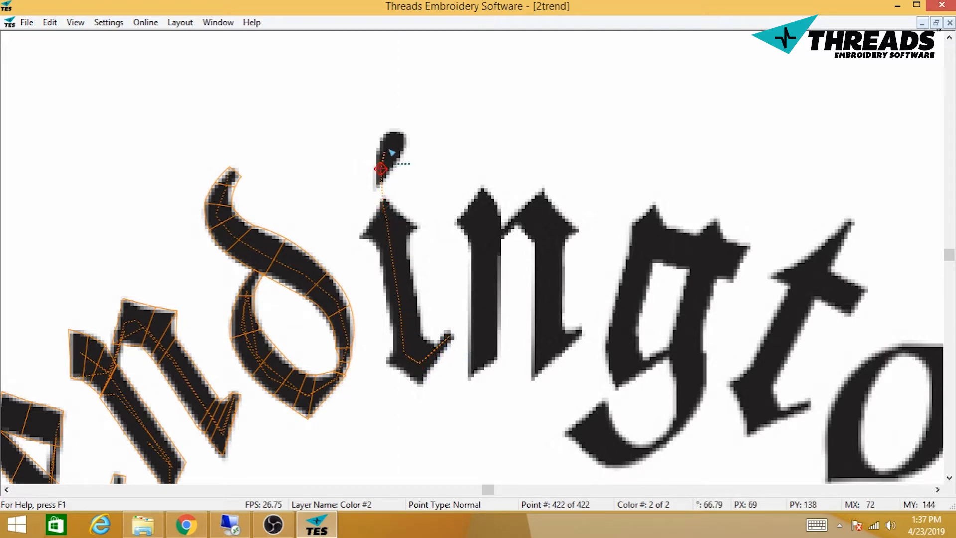
left_click(391, 146)
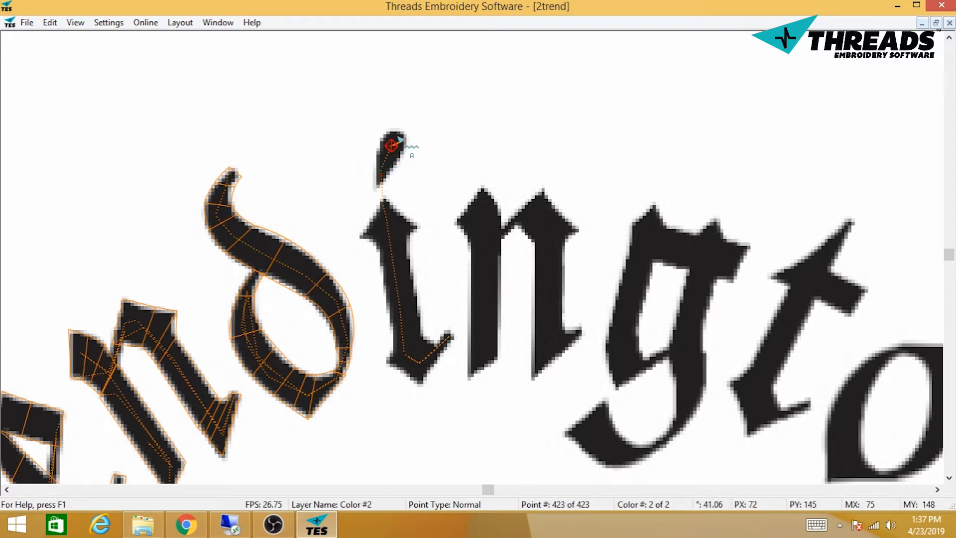
- Cover the i's dot with satin column points from its rounded top downward, closing it at the lower tip with a 3 Point Column End
left_click(394, 130)
left_click(404, 132)
left_click(406, 149)
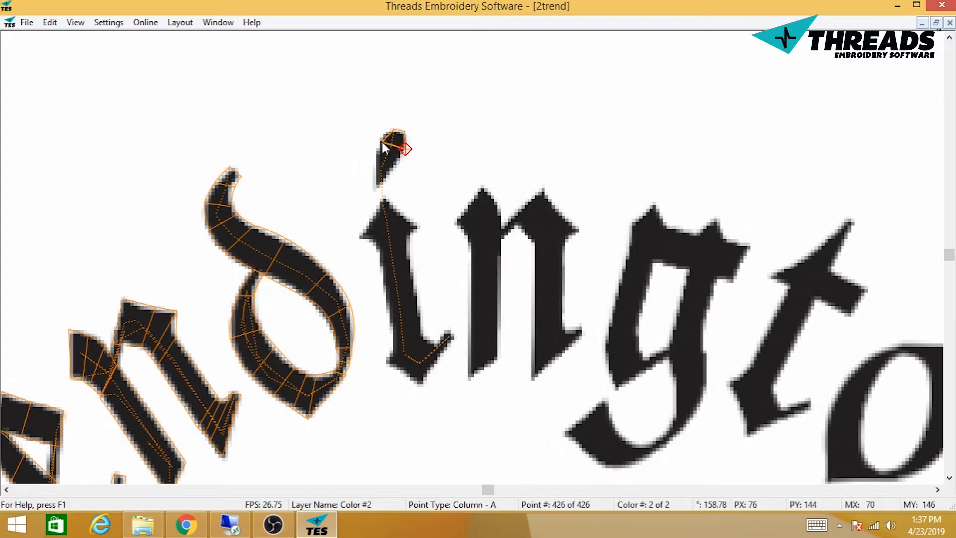
left_click(385, 144)
left_click(386, 150)
left_click(396, 162)
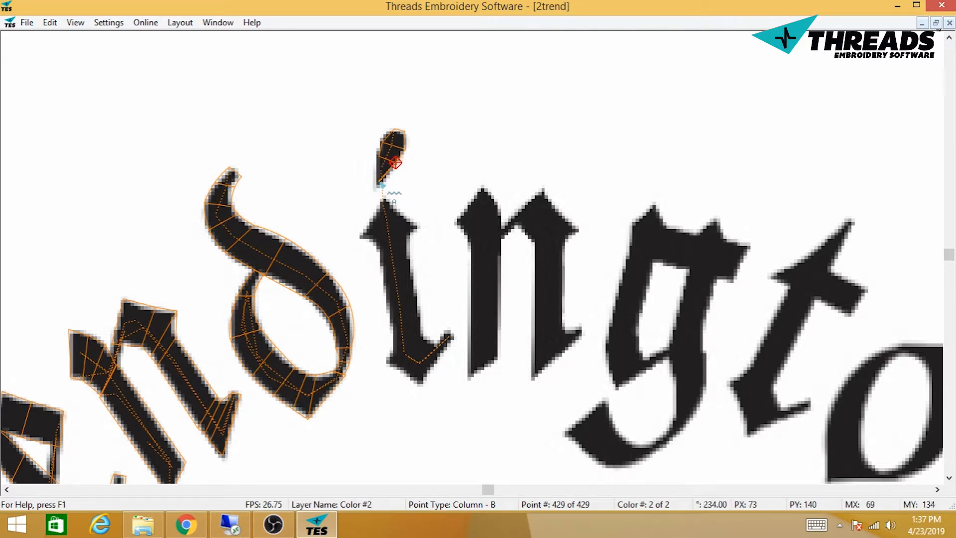
right_click(401, 180)
mouse_move(442, 208)
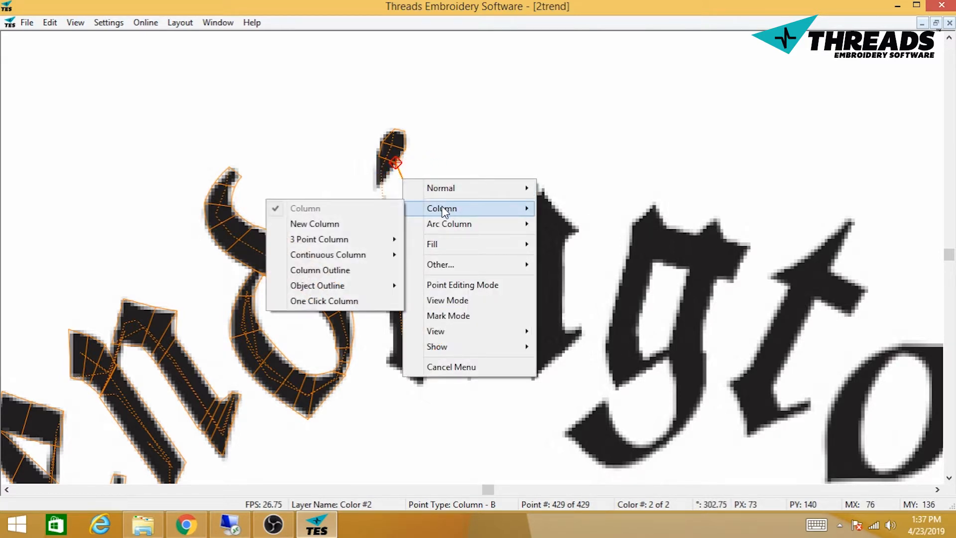
mouse_move(357, 239)
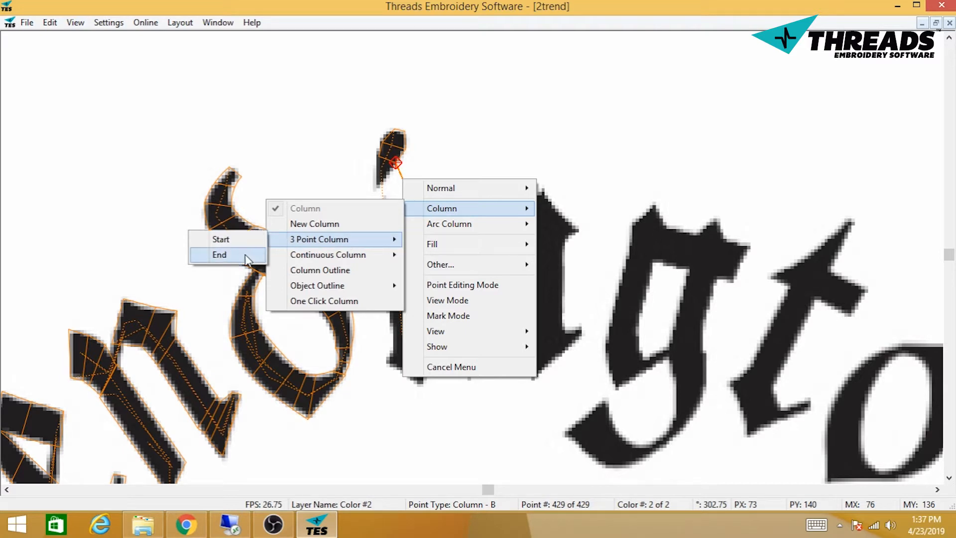
left_click(220, 254)
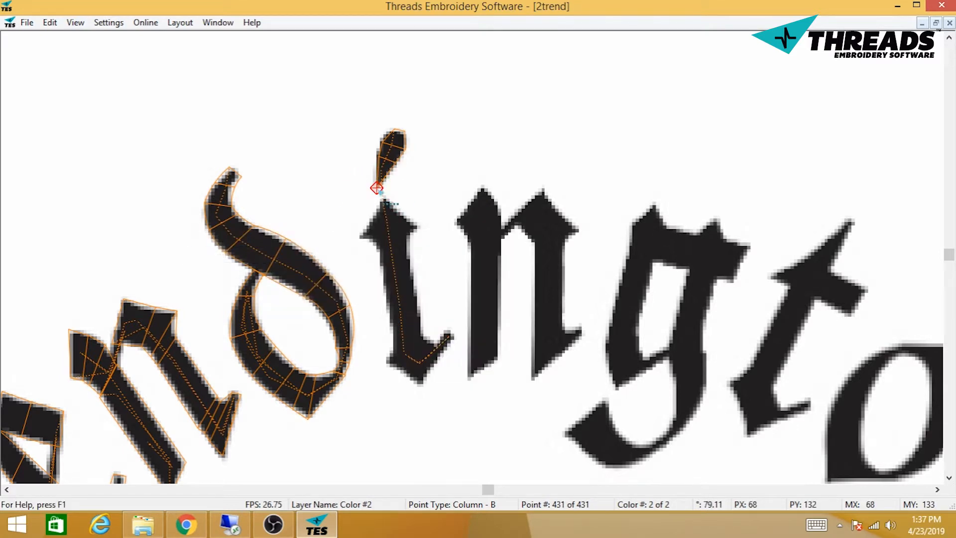
- Add a Normal stitch from the dot into the i's stem head and begin a 3 Point Column Start at the head's upper tip
left_click(387, 216)
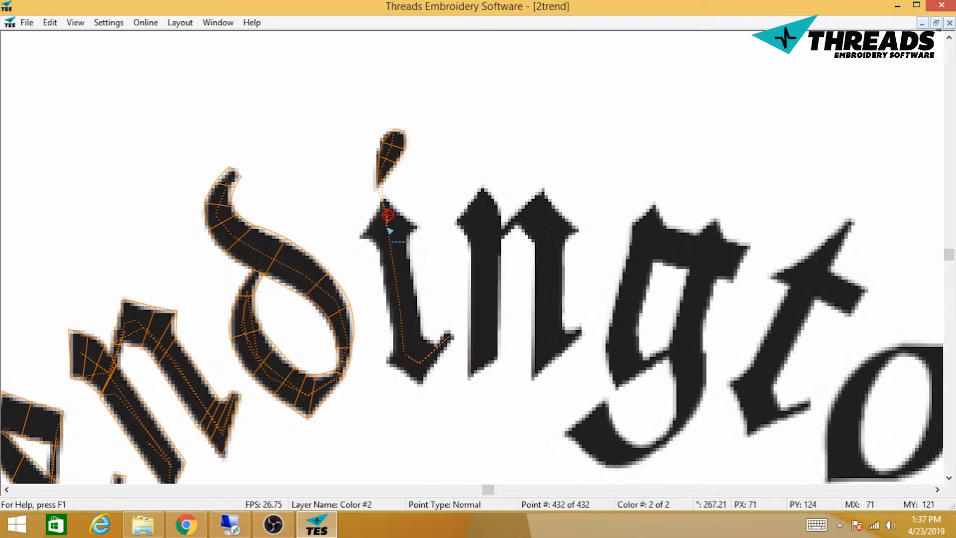
right_click(392, 227)
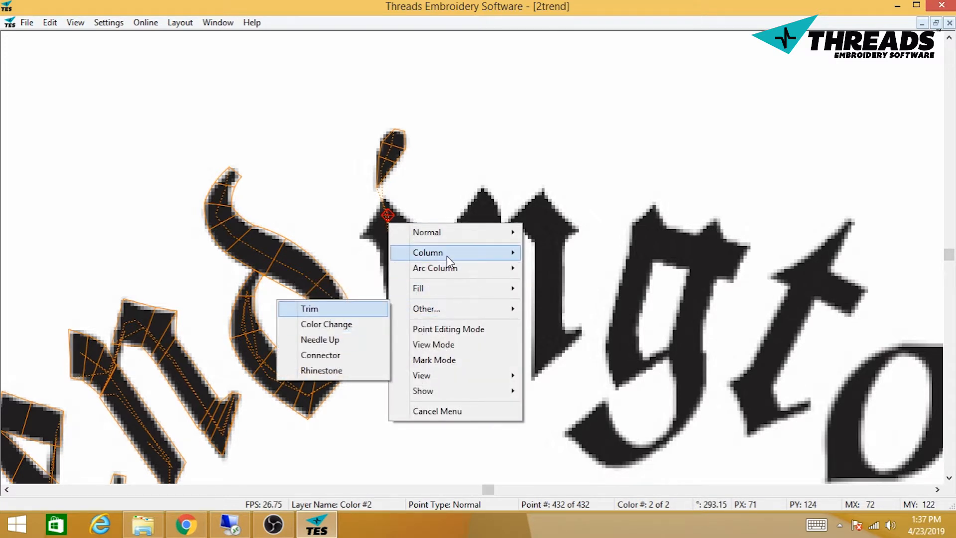
mouse_move(447, 256)
mouse_move(339, 289)
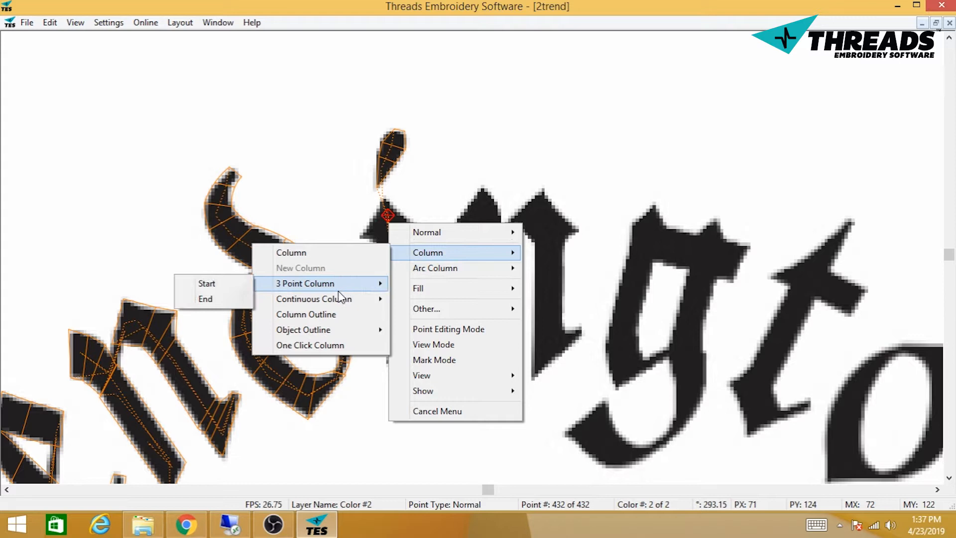
left_click(234, 285)
left_click(384, 199)
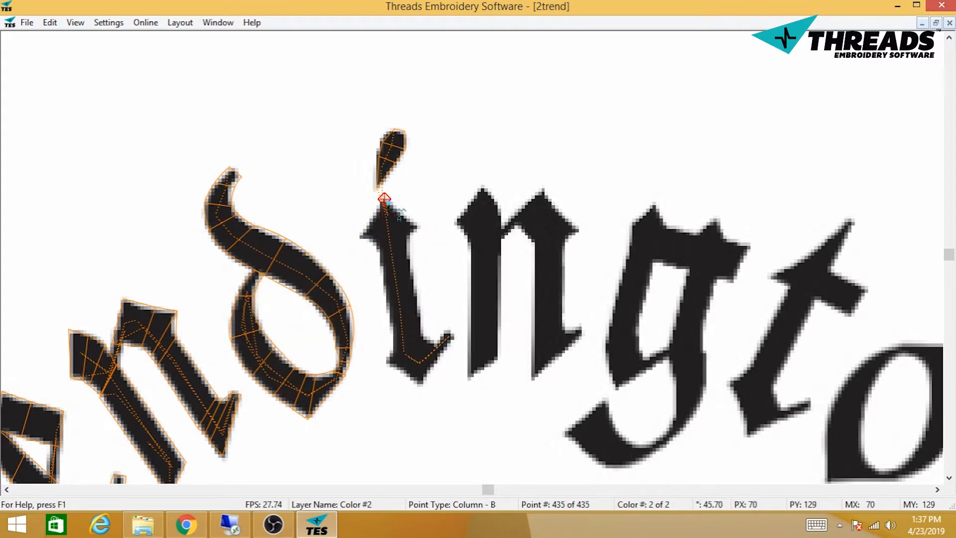
- Place paired column points down both edges of the i's diamond-shaped head to where the straight stem begins
left_click(373, 220)
left_click(402, 214)
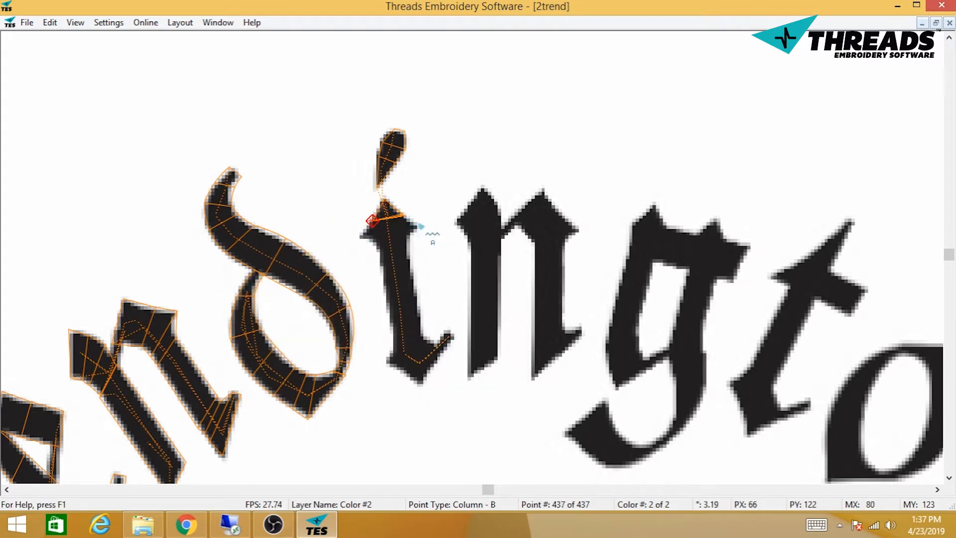
left_click(365, 233)
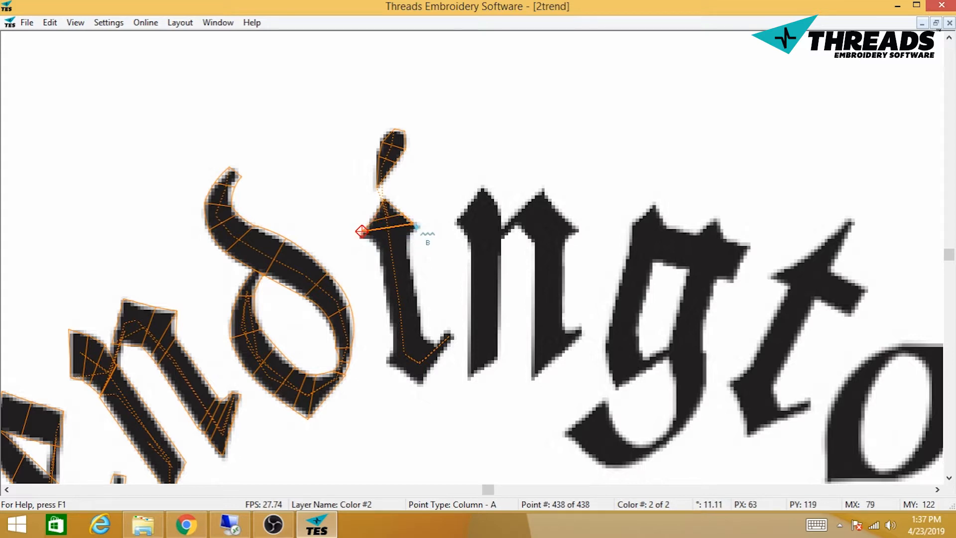
left_click(421, 227)
left_click(420, 225)
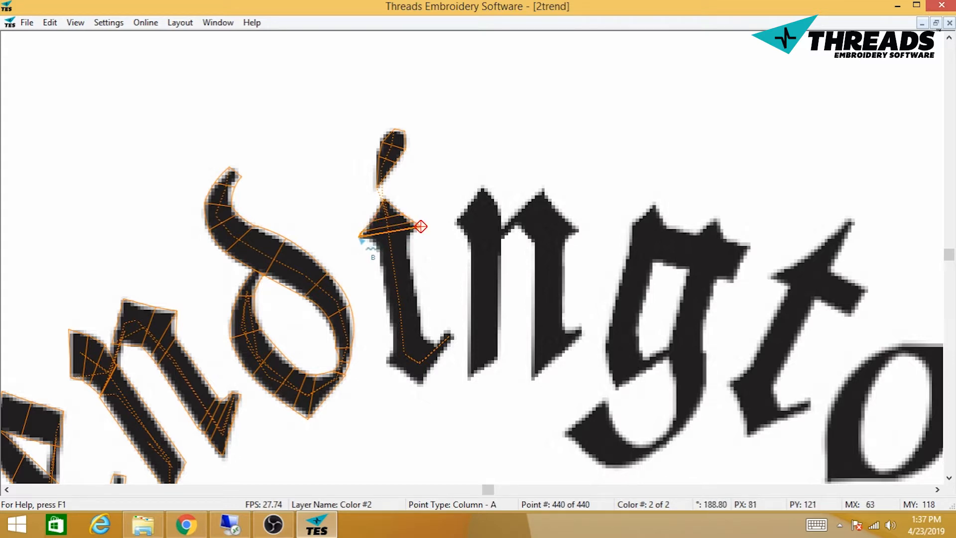
left_click(361, 237)
left_click(374, 244)
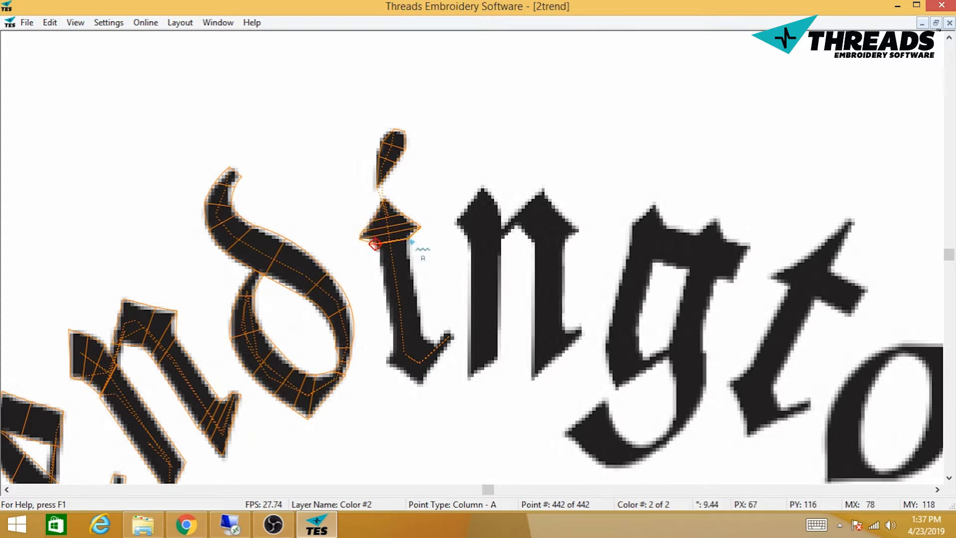
left_click(408, 238)
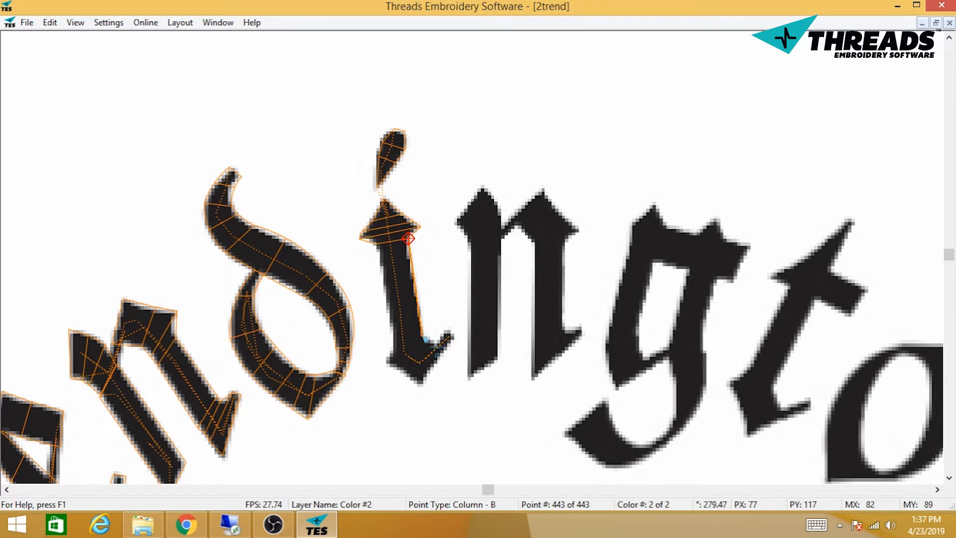
- Continue the satin column down the i's straight stem and around its foot to the lowest point
left_click(421, 336)
left_click(393, 349)
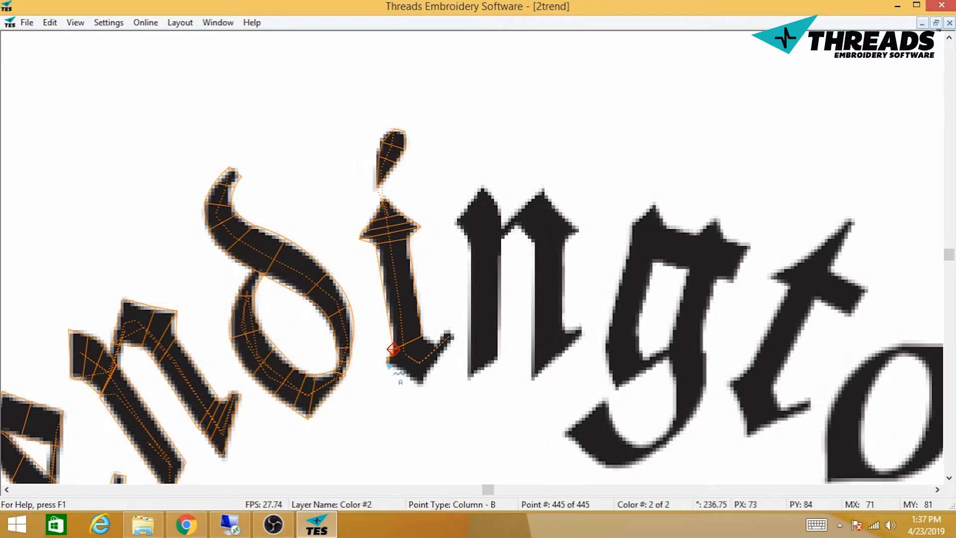
left_click(388, 362)
left_click(426, 338)
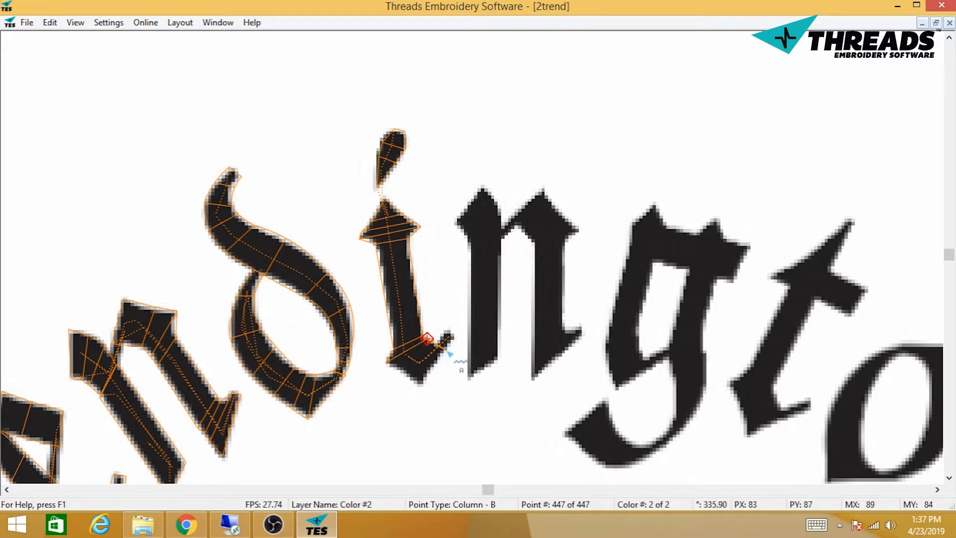
left_click(447, 351)
left_click(420, 382)
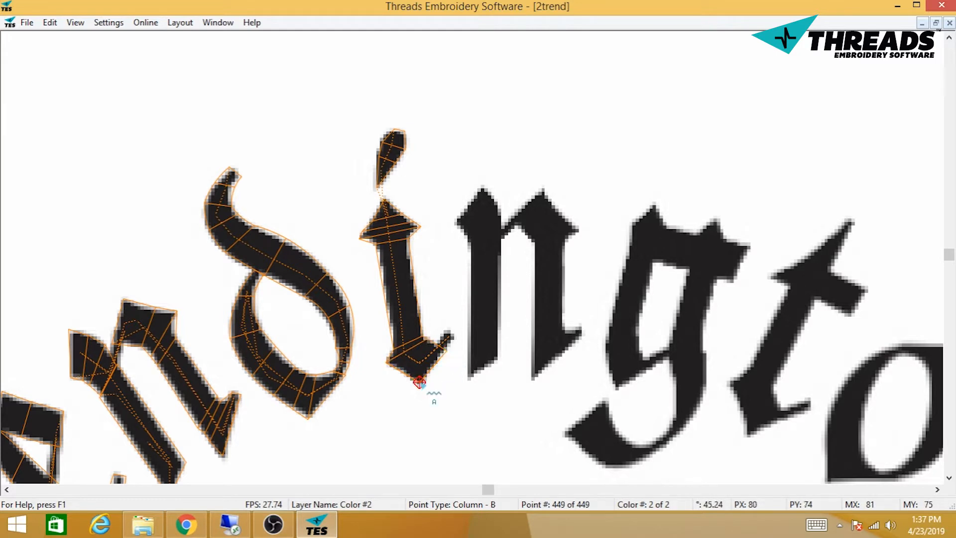
- Run Normal stitch points from the i's foot via its tail tip to the n's first stem and up into the stem's head
left_click(438, 352)
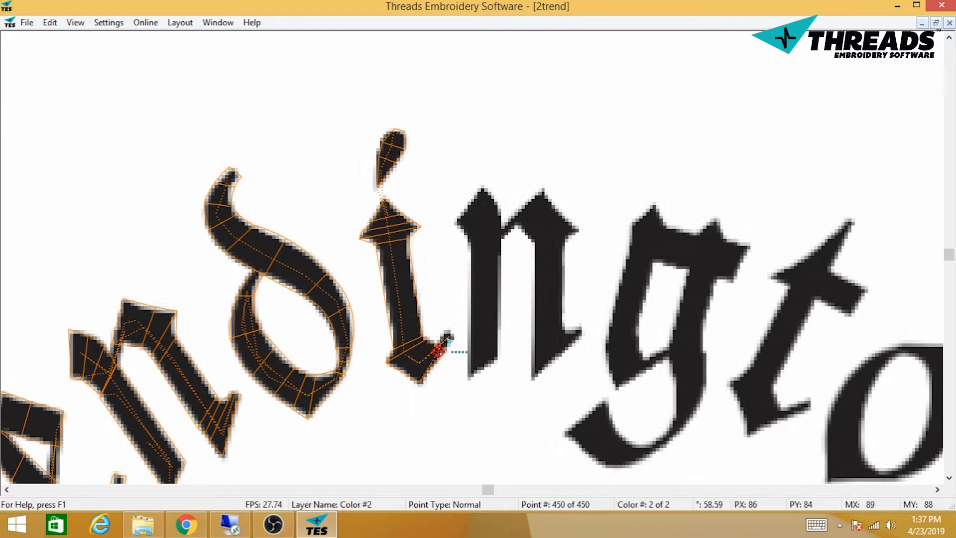
key("BackSpace")
left_click(450, 332)
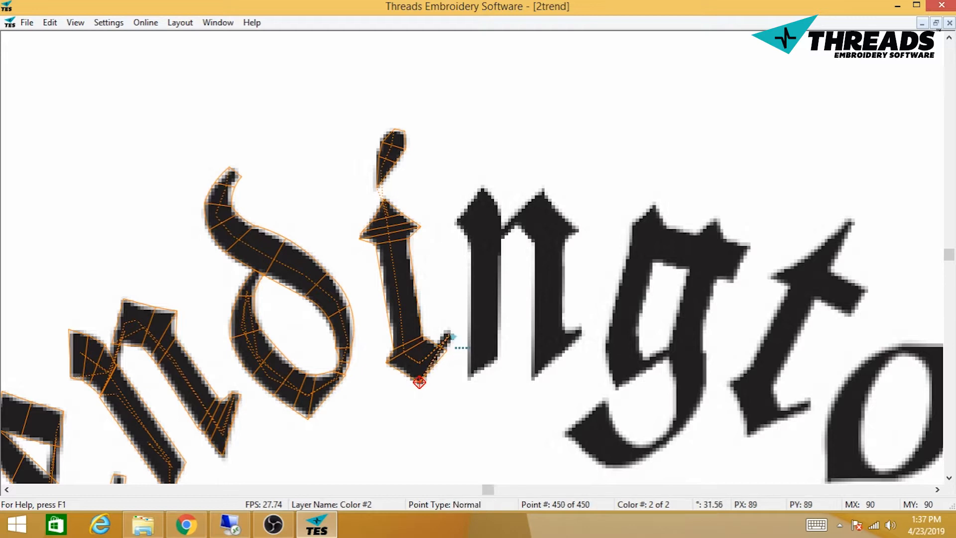
left_click(482, 332)
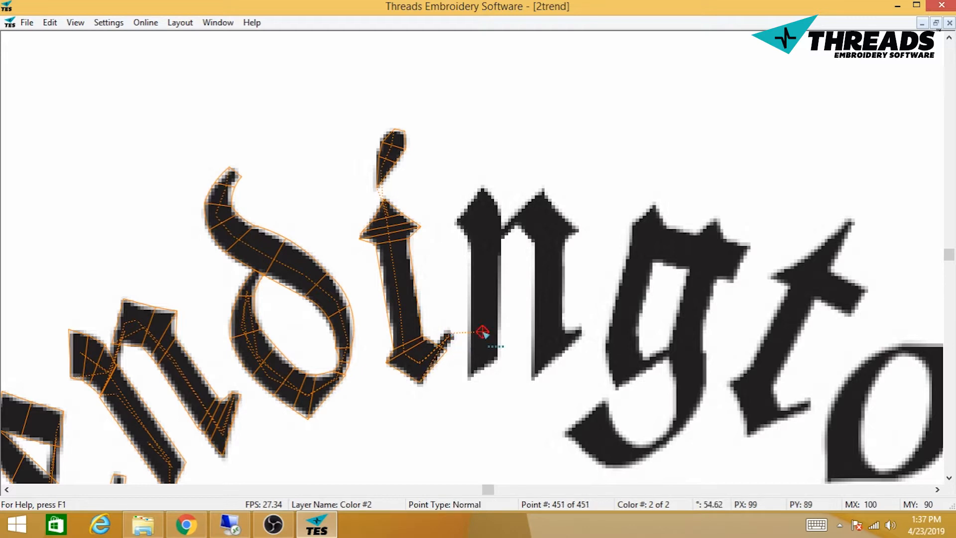
left_click_drag(481, 311, 393, 321)
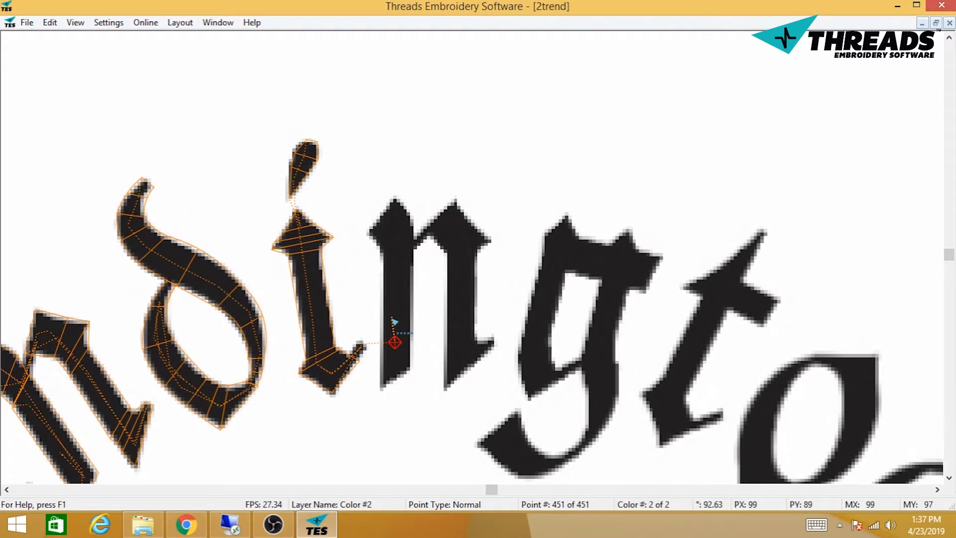
left_click(397, 263)
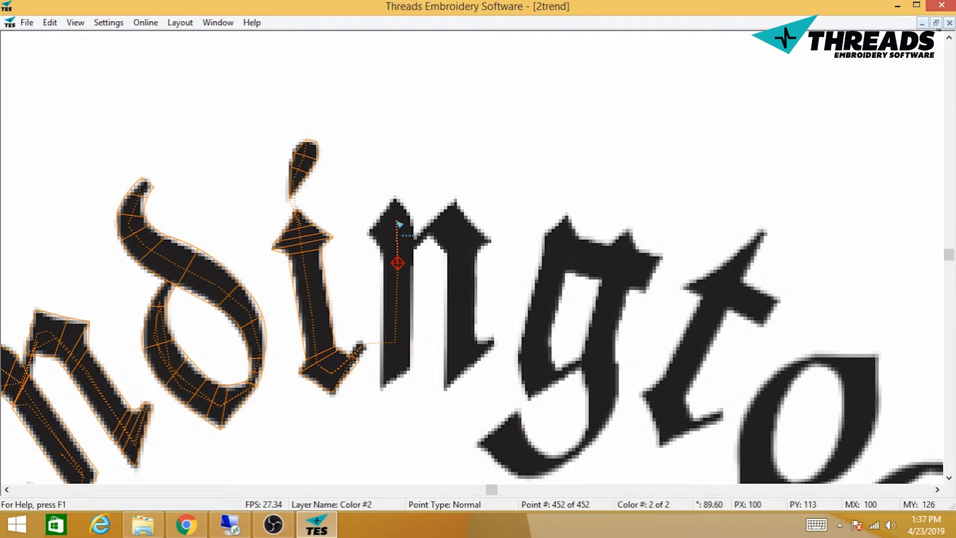
left_click(398, 221)
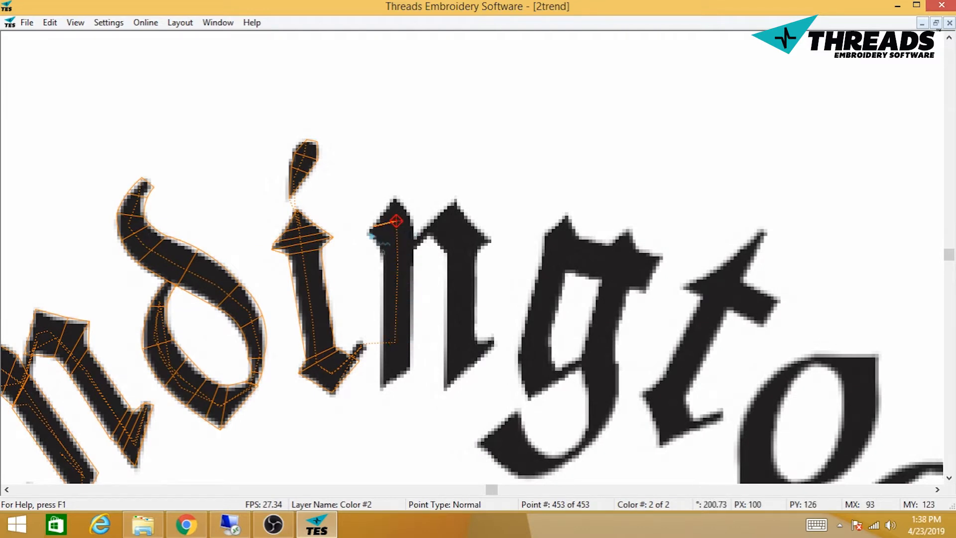
- Trace a satin column over the pointed head of the n's first stem, ending where the straight stem begins
left_click(365, 236)
left_click(394, 197)
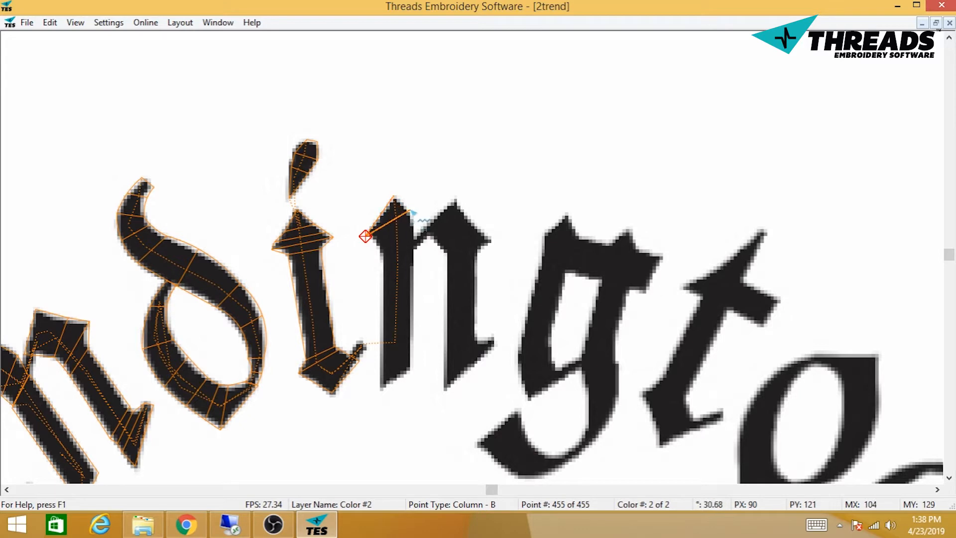
left_click(376, 244)
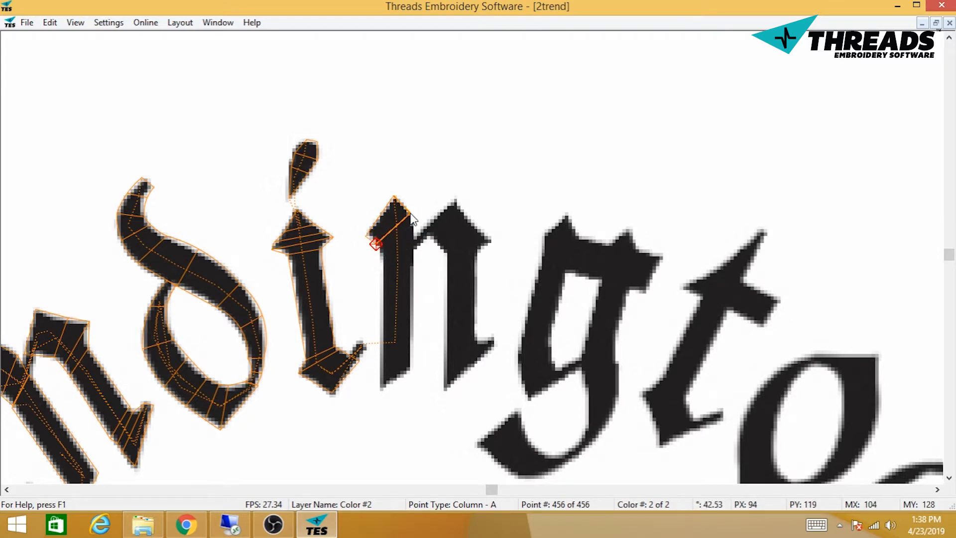
left_click(410, 213)
left_click(417, 240)
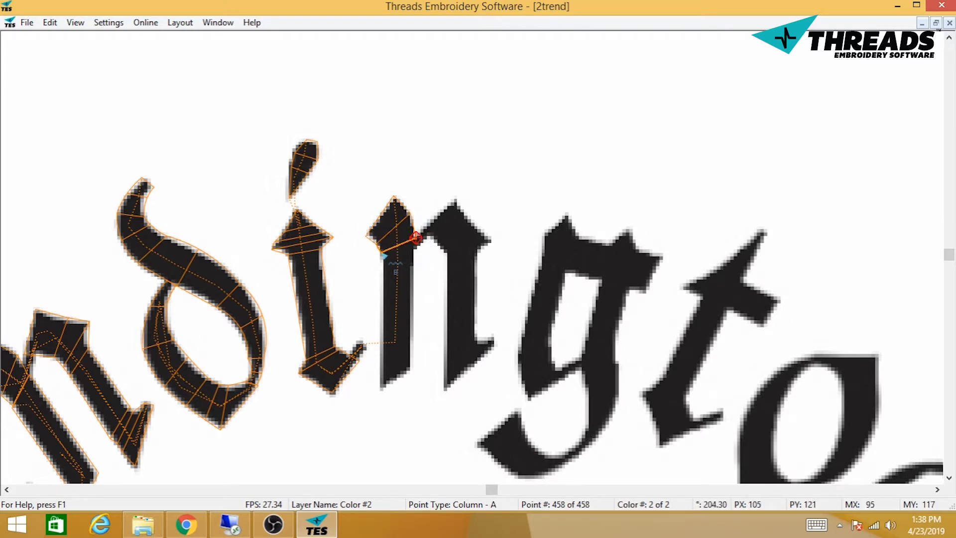
left_click(383, 253)
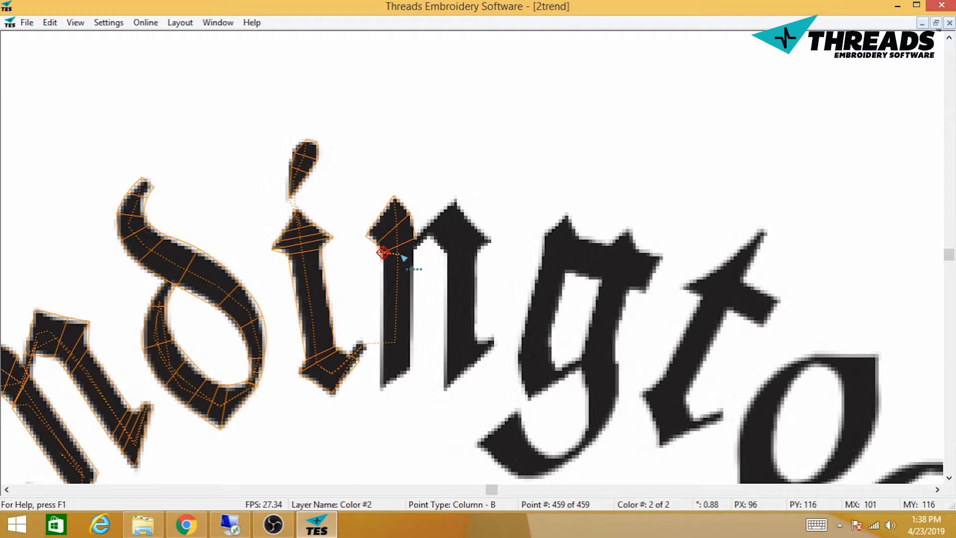
- Run Normal stitches down the n's first stem, and cover the stem with a satin column from its foot back up to the head
left_click(401, 255)
left_click(396, 359)
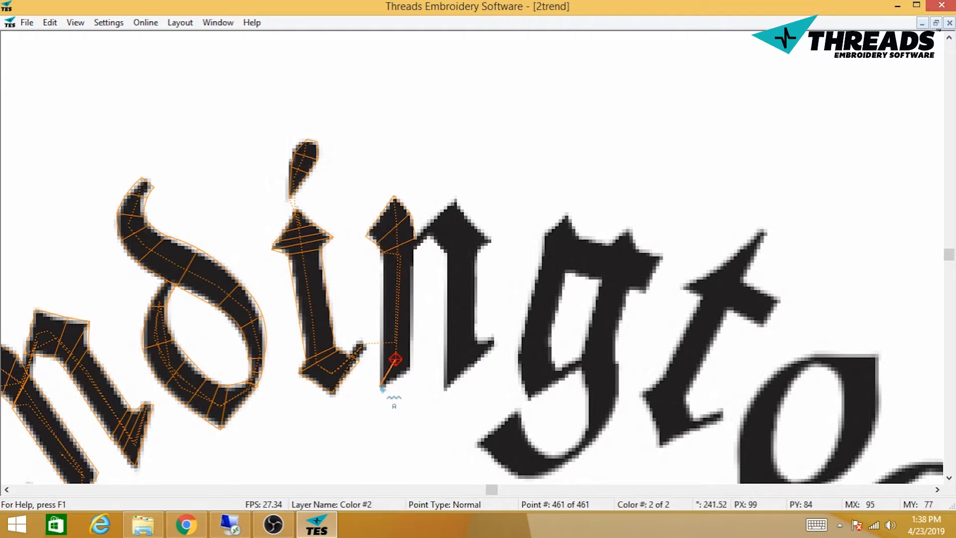
left_click(381, 387)
left_click(411, 368)
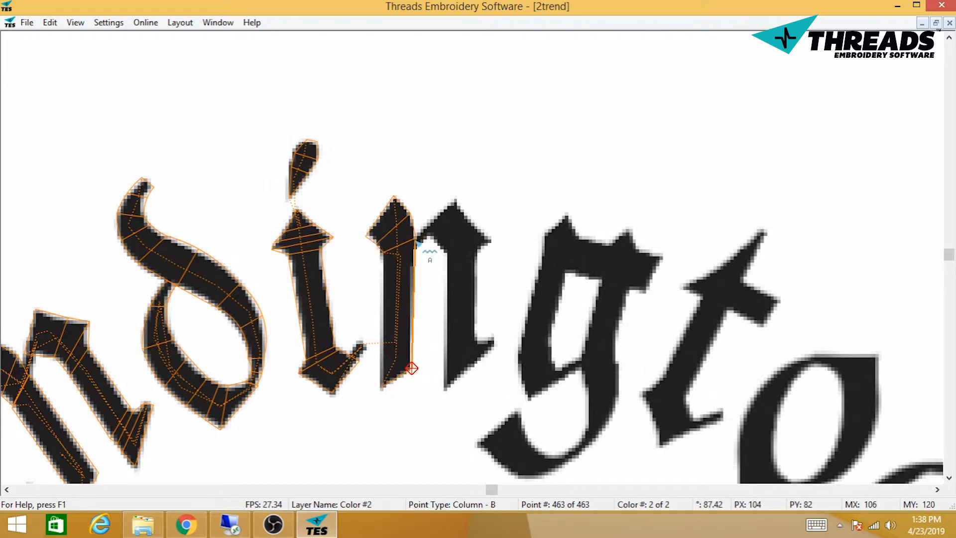
left_click(415, 241)
left_click(383, 254)
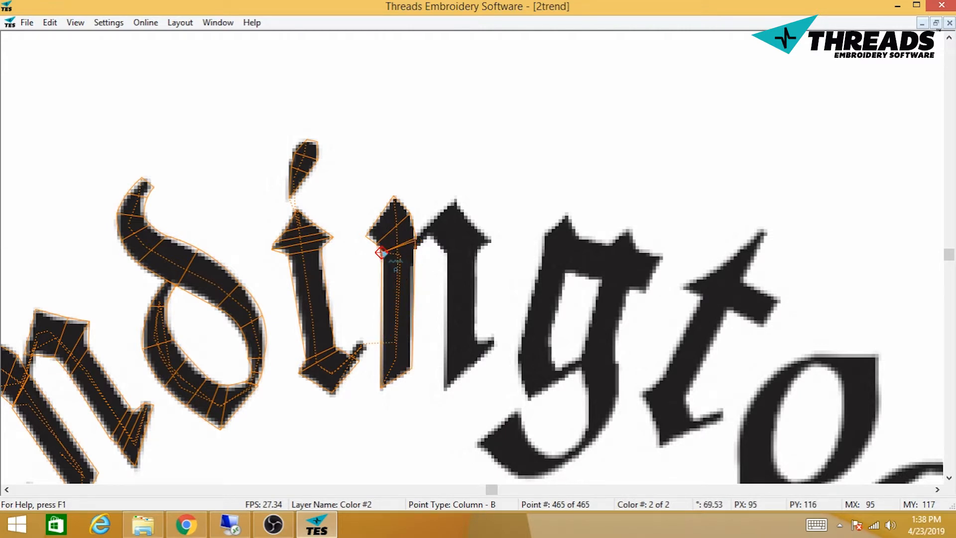
- Run Normal stitch points across the n's joining stroke, down the second stem to its tail tip, and back up into the second head
left_click(416, 241)
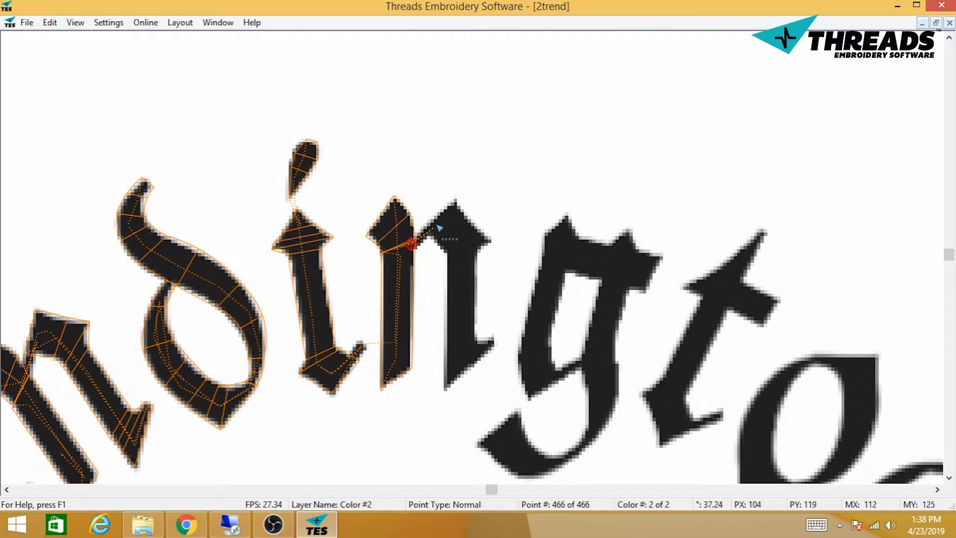
left_click(436, 224)
left_click(440, 226)
left_click(457, 231)
left_click(458, 288)
left_click(459, 359)
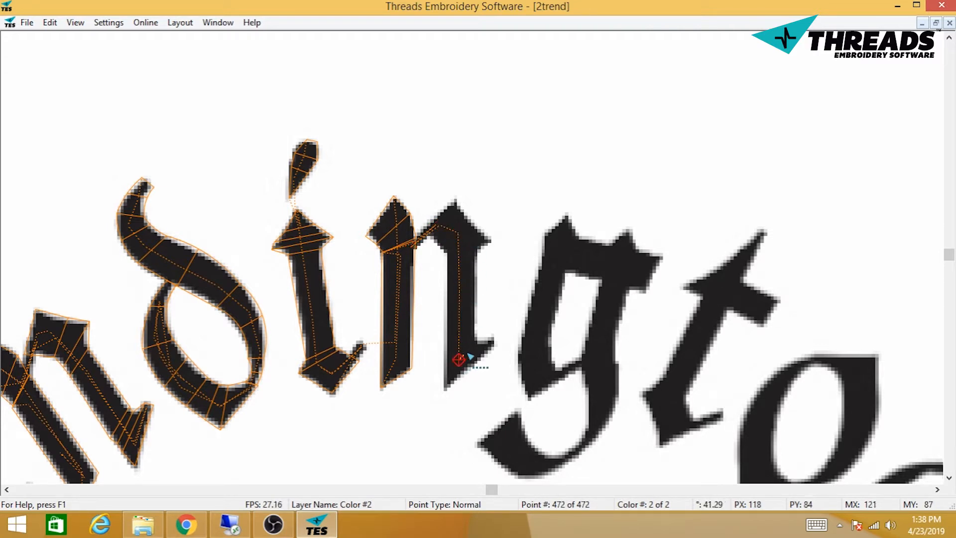
left_click(474, 354)
left_click(493, 340)
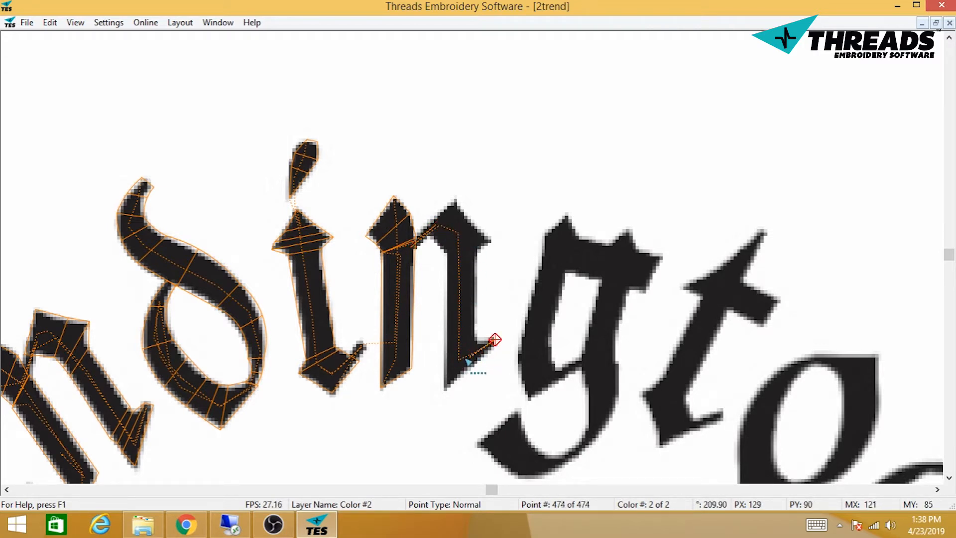
left_click(462, 358)
left_click(461, 282)
left_click(456, 233)
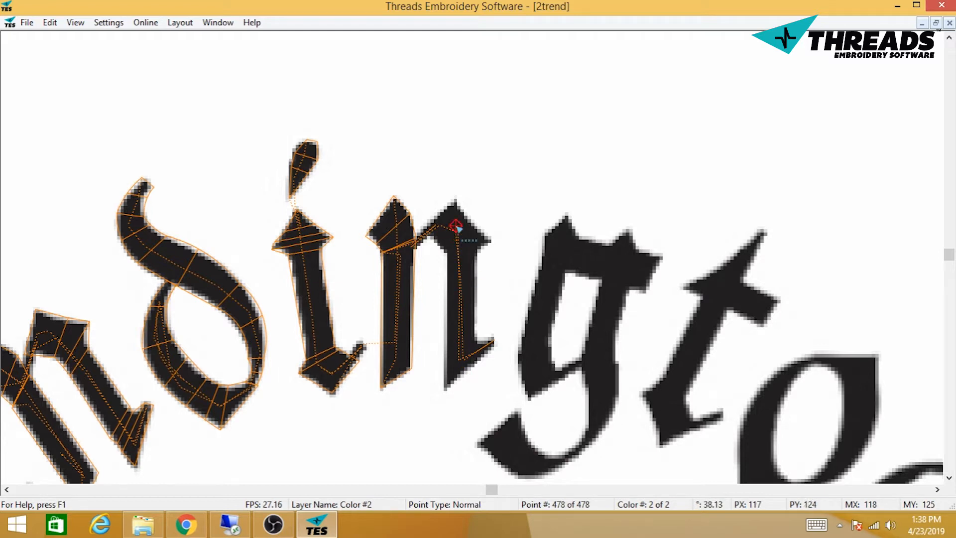
- Trace a satin column over the n's second head, from the joining stroke to the start of the straight stem
left_click(423, 235)
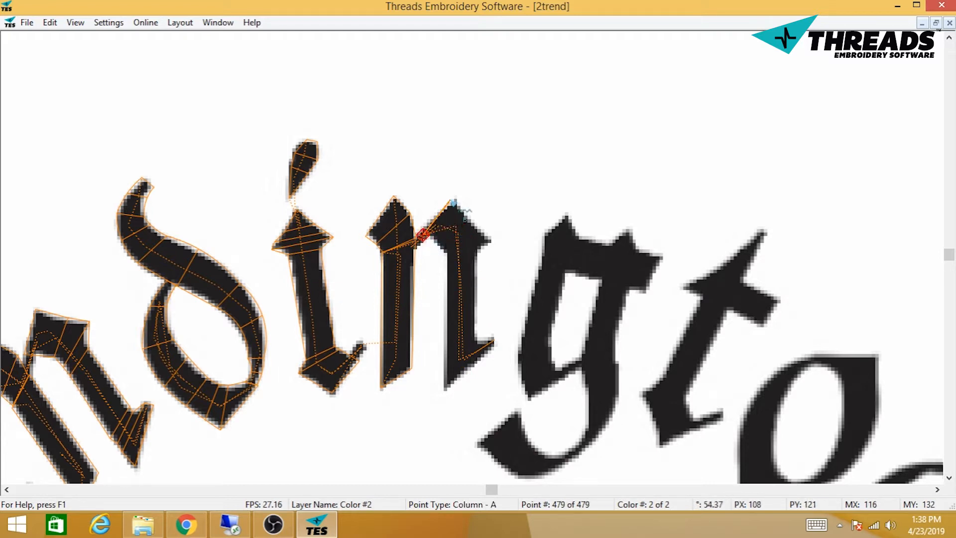
left_click(453, 200)
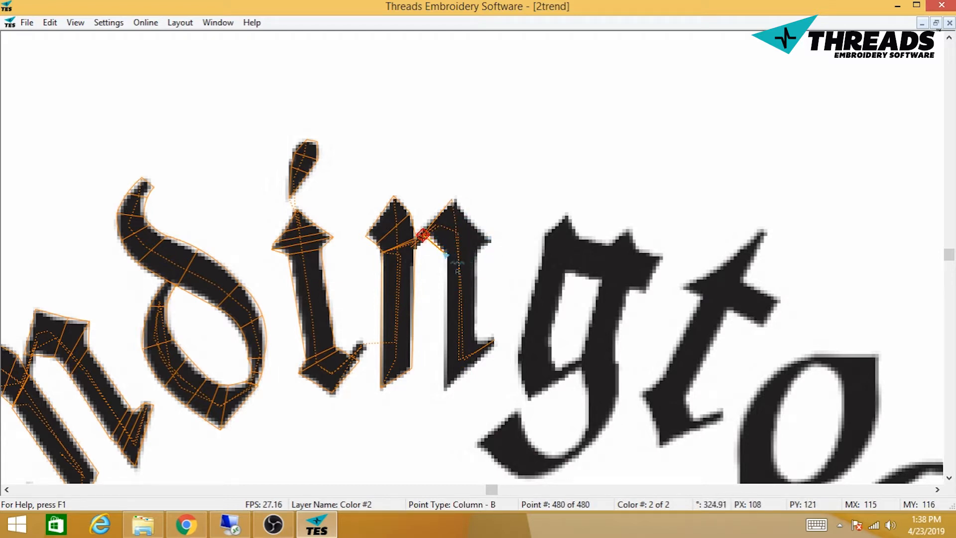
left_click(441, 248)
left_click(492, 239)
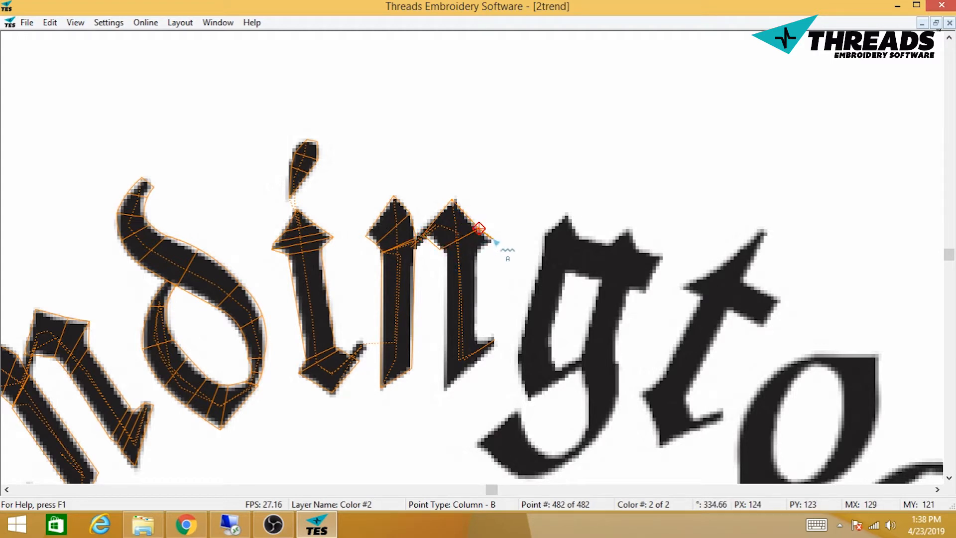
left_click(493, 239)
left_click(446, 253)
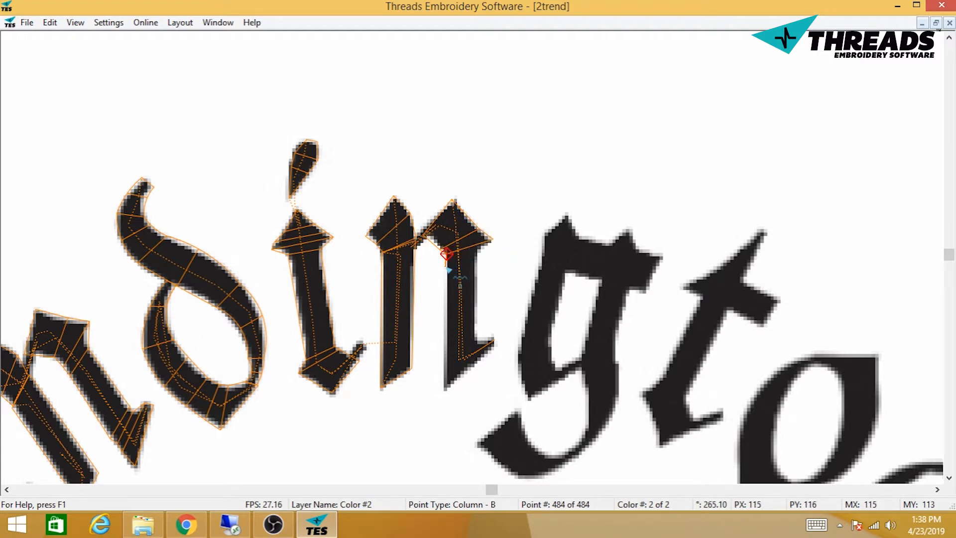
left_click(474, 255)
left_click(475, 255)
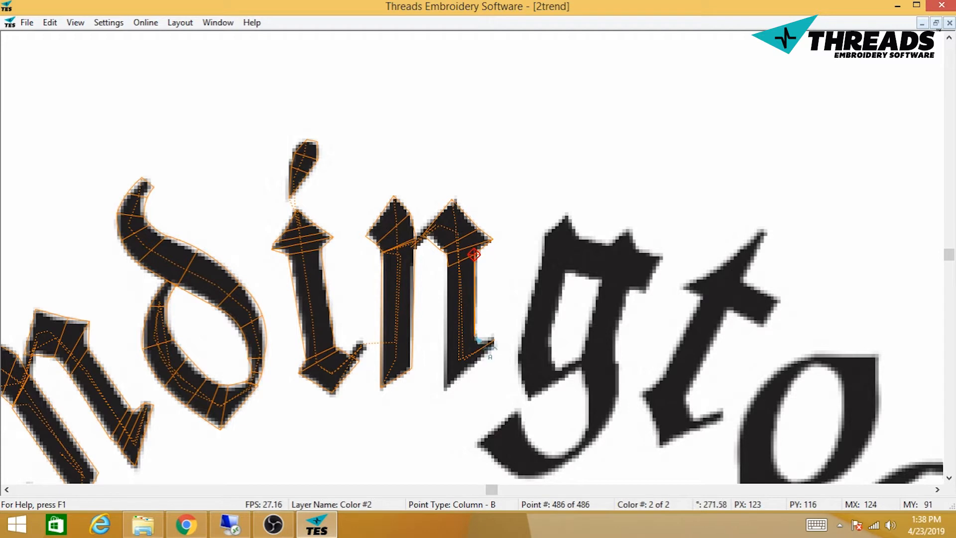
- Continue the satin column down the n's second stem and over its slanted foot, out to the tail and bottom point
left_click(478, 364)
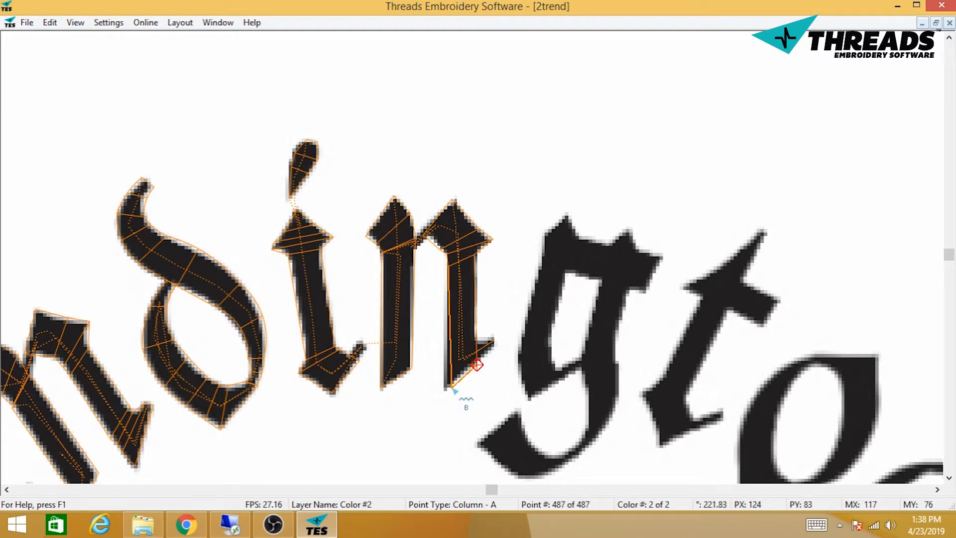
key("BackSpace")
left_click(476, 341)
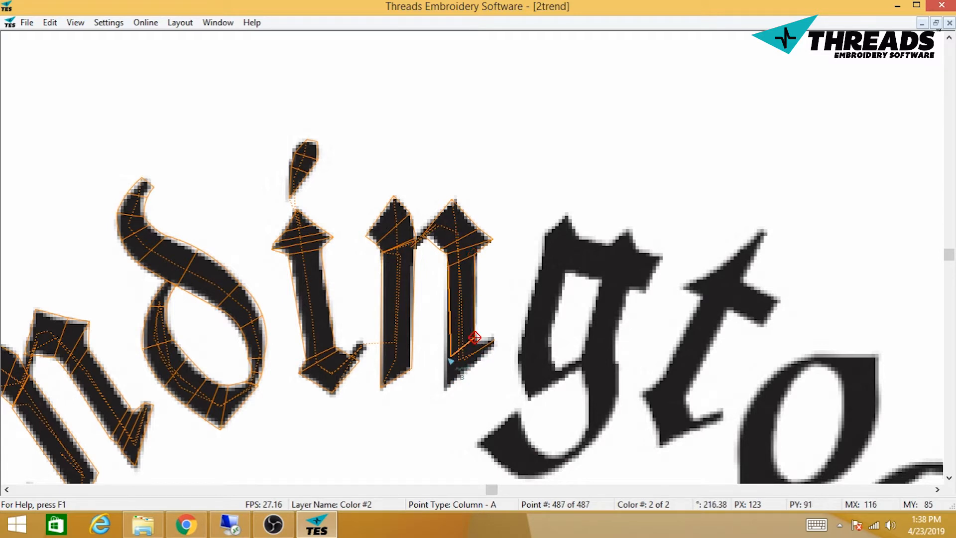
left_click(445, 357)
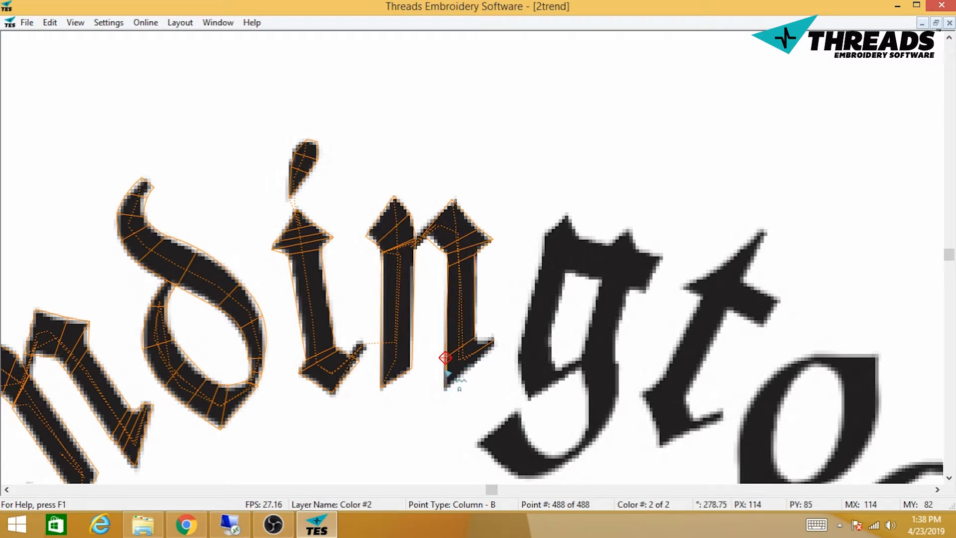
left_click(446, 369)
left_click(477, 340)
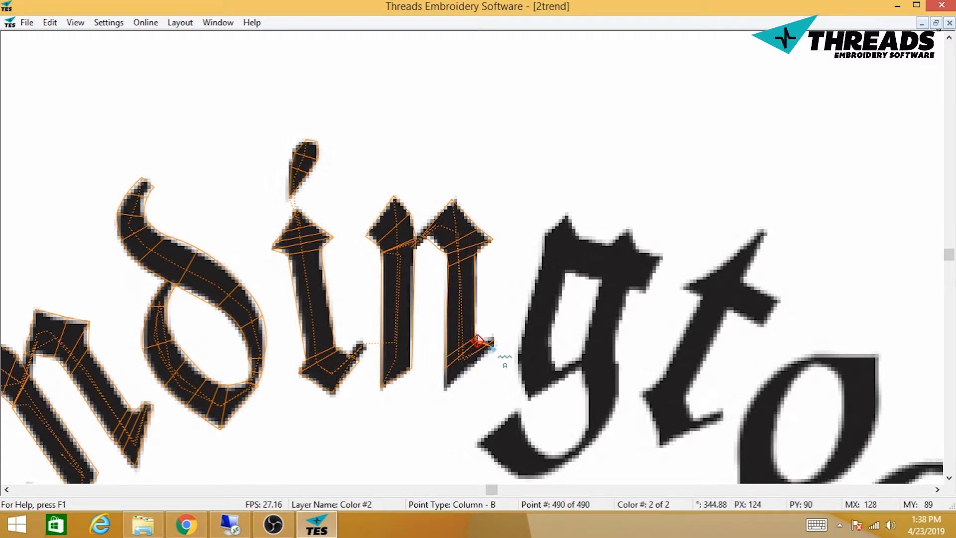
left_click(492, 344)
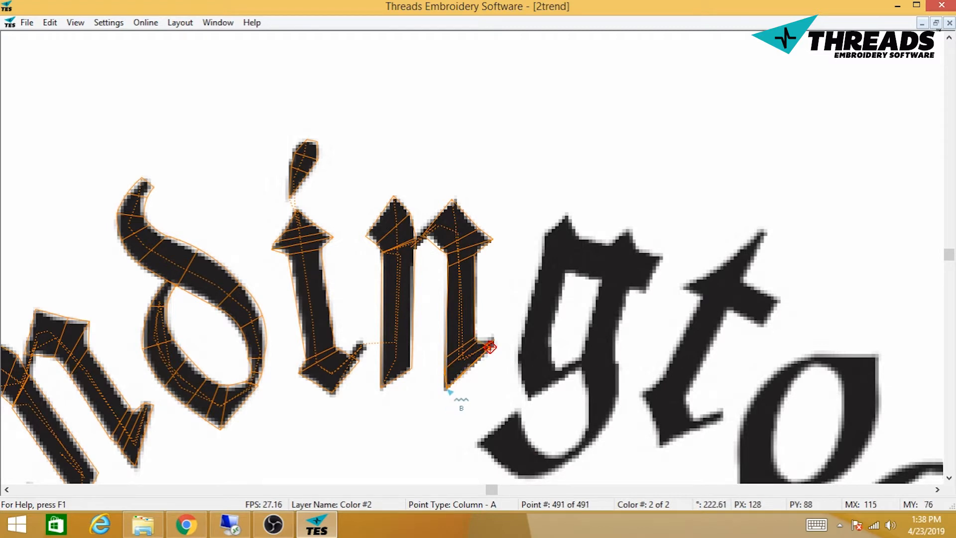
left_click(447, 388)
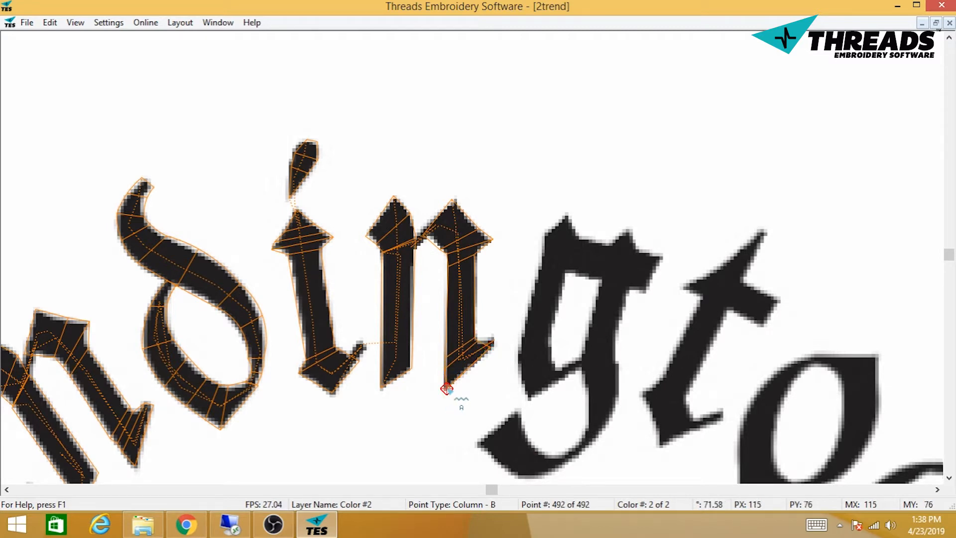
- Place a Normal point at the n's tail tip, jump with Needle Up to the g's left stem, and run stitches through its foot to the right stem
left_click(493, 340)
left_click_drag(493, 342, 372, 260)
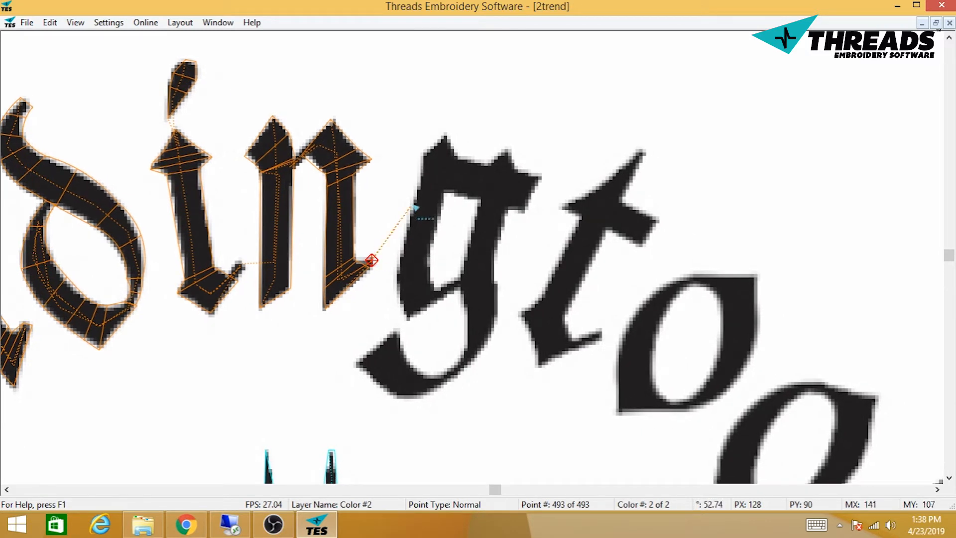
left_click(419, 260)
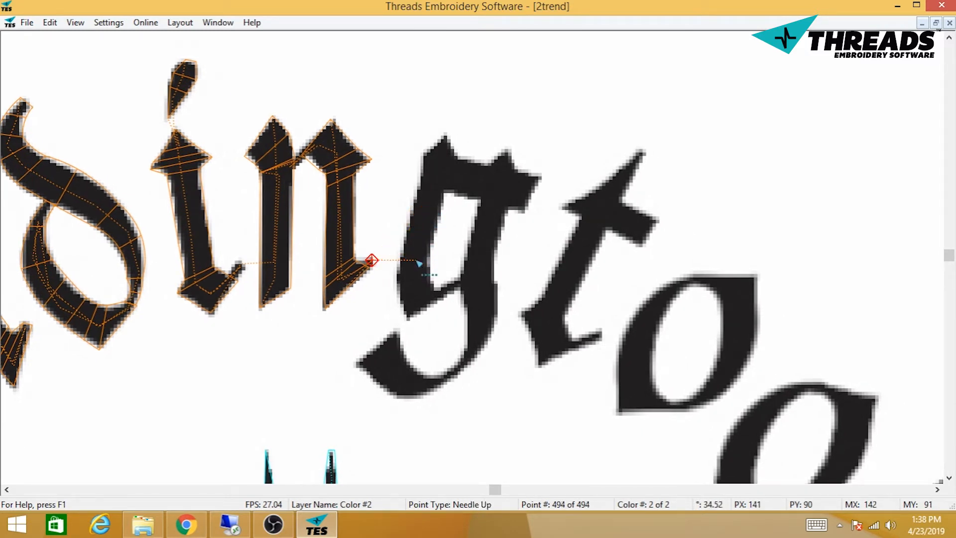
left_click(418, 291)
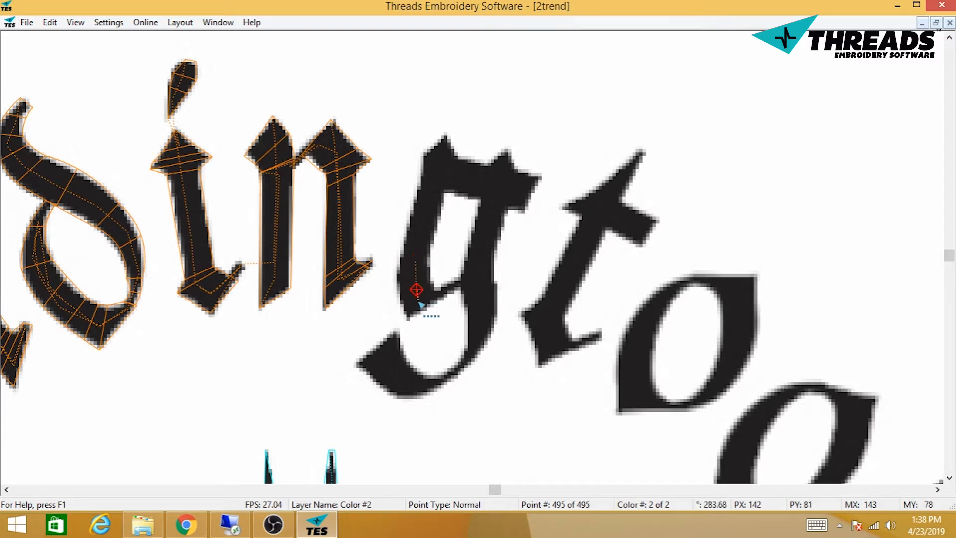
left_click(417, 301)
left_click(466, 277)
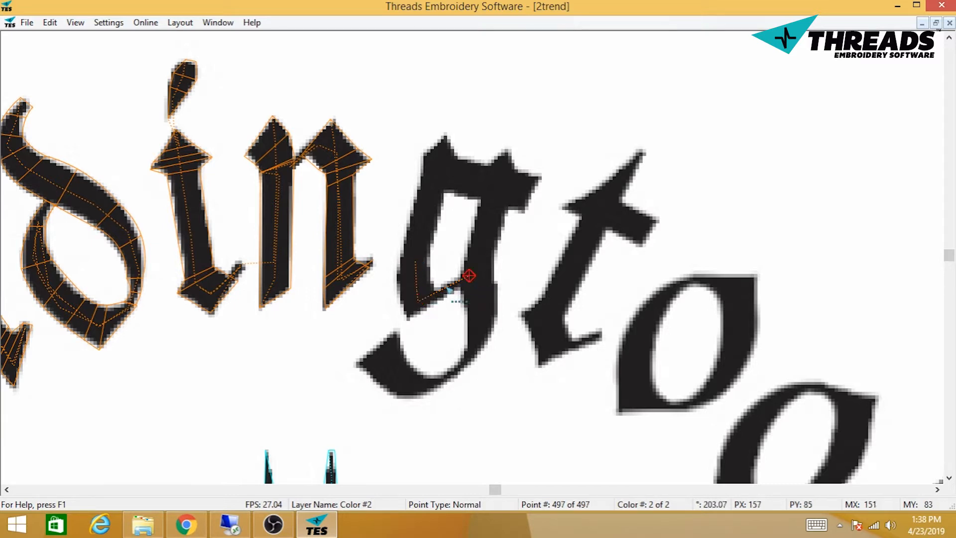
- Run Normal stitches back up the g's left stem, across its top bar to the right end, and back beneath the right peak
left_click(416, 301)
left_click(417, 255)
left_click(429, 196)
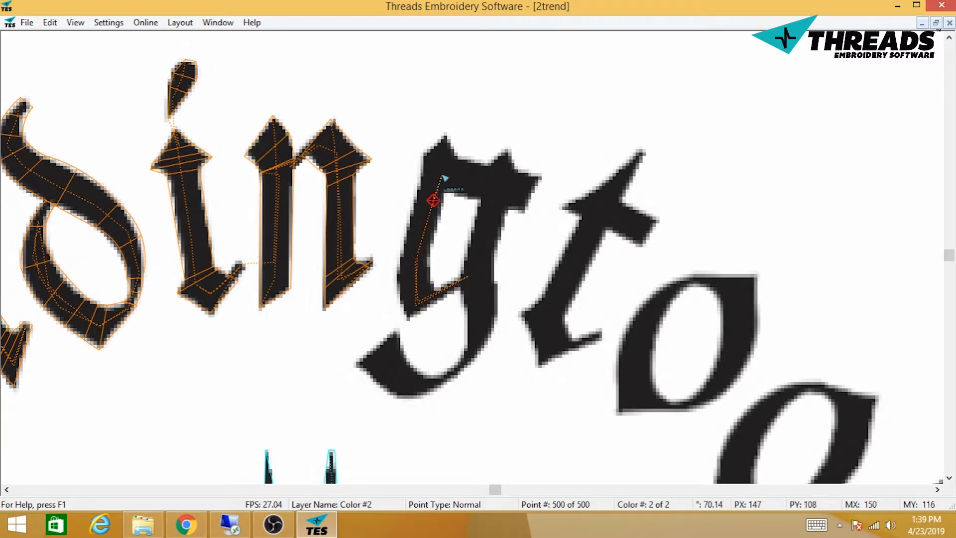
left_click(442, 173)
left_click(485, 178)
left_click(505, 181)
left_click(515, 184)
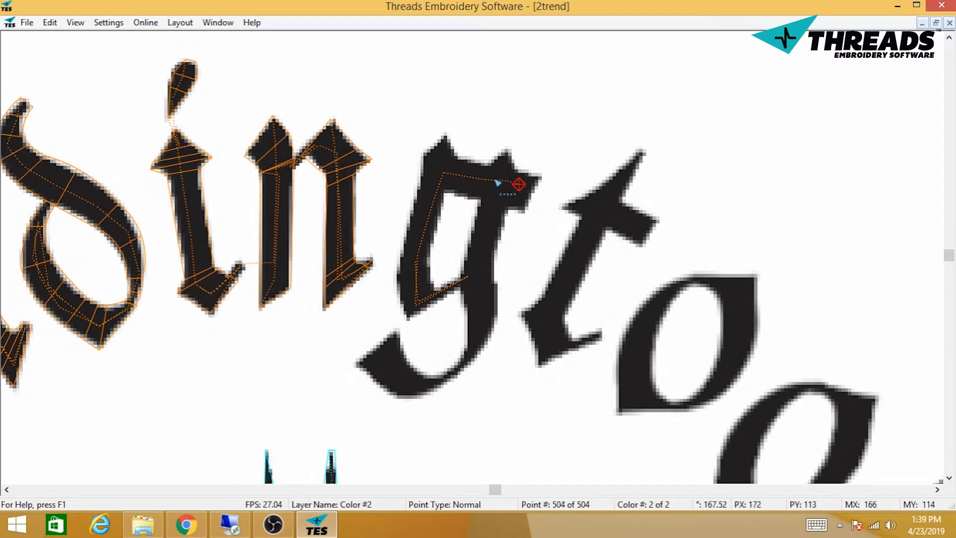
left_click(495, 179)
- Cover the small right peak on the g's top bar with a satin column begun as a 3 Point Column Start
right_click(501, 172)
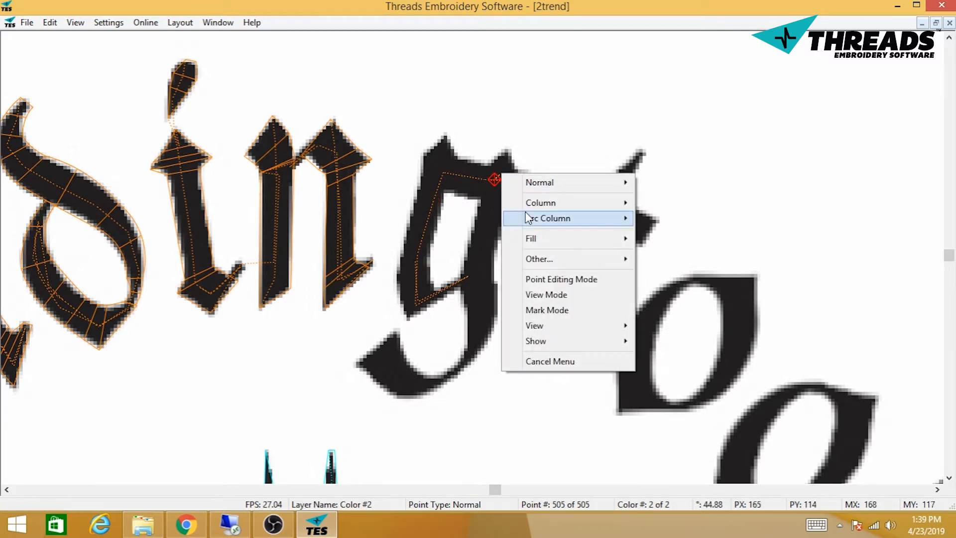
mouse_move(536, 207)
mouse_move(448, 233)
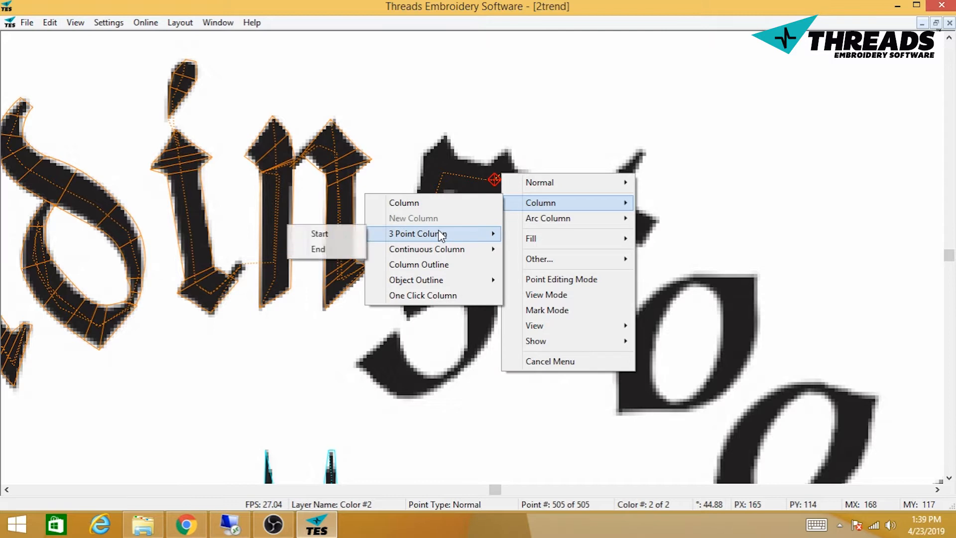
left_click(329, 234)
left_click(496, 172)
left_click(507, 149)
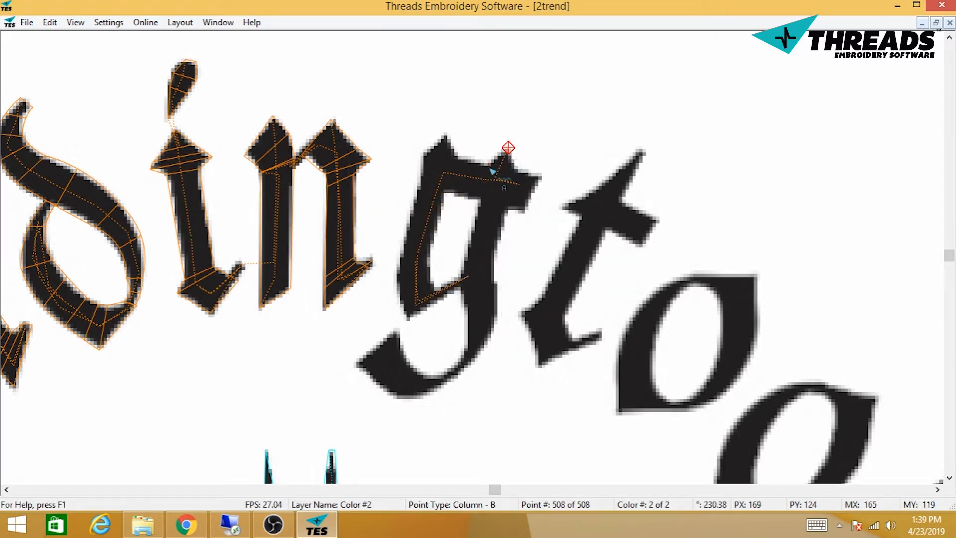
left_click(510, 184)
left_click(520, 183)
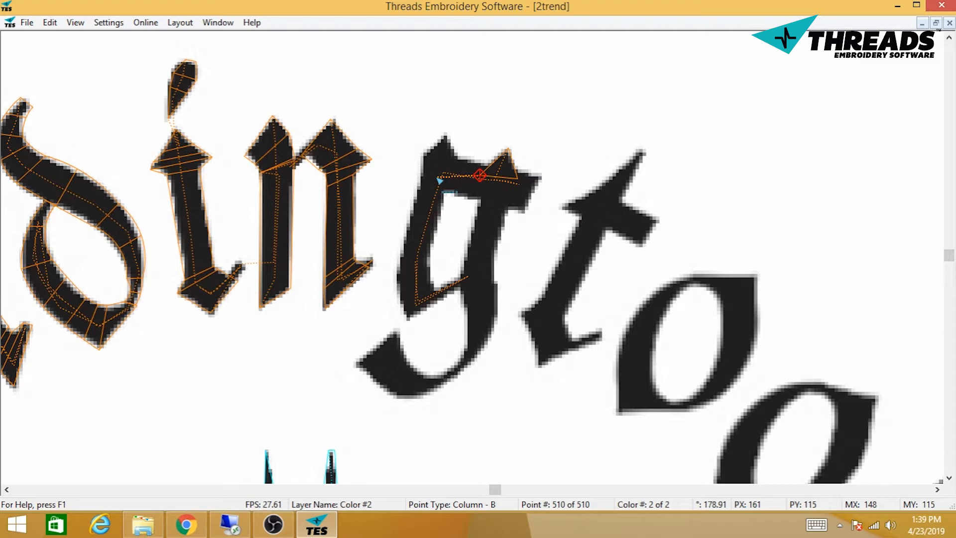
- Run Normal stitch points back along the g's top bar and down its left stem to just above the foot
left_click(440, 175)
left_click(421, 238)
left_click(411, 276)
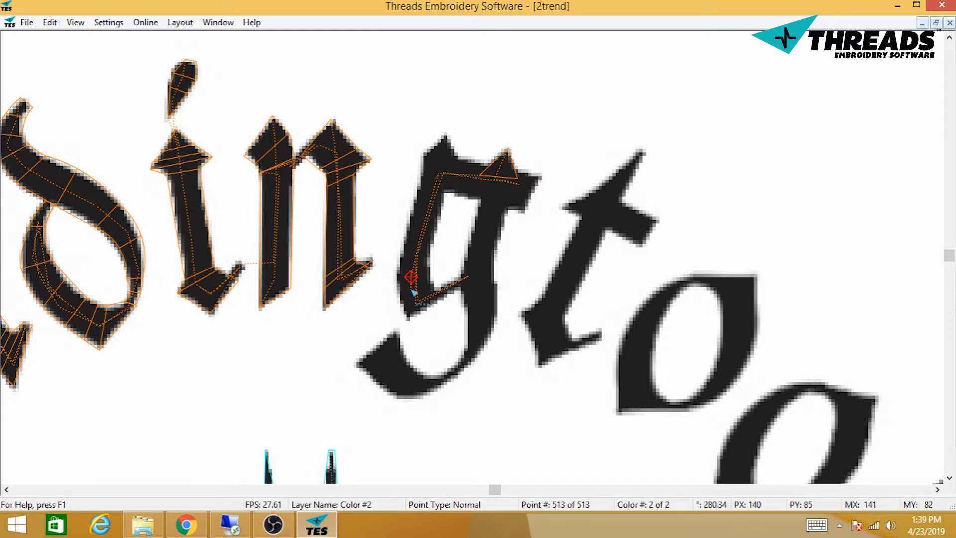
- Trace a satin column over the slanted foot of the g's left stem, from its bottom point up to the stem
left_click(410, 319)
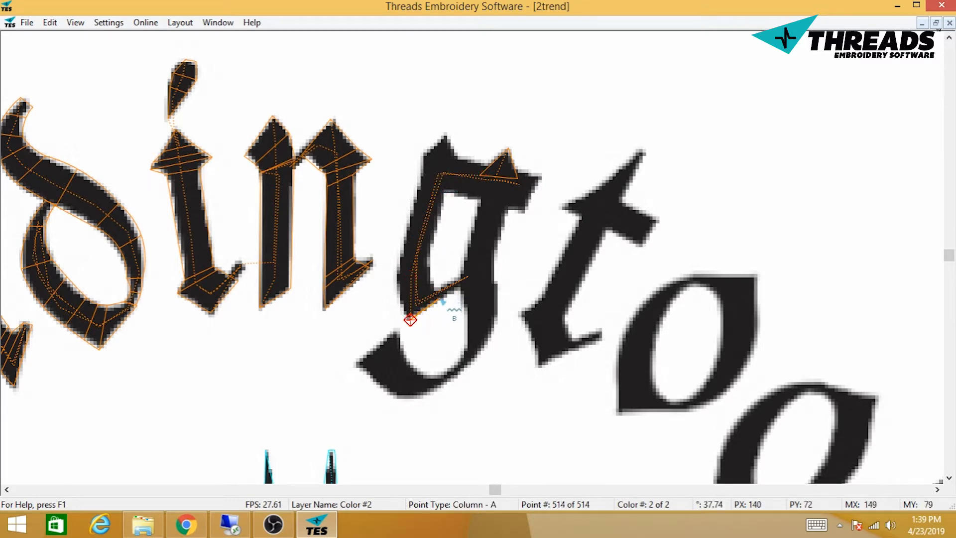
left_click(440, 299)
left_click(430, 274)
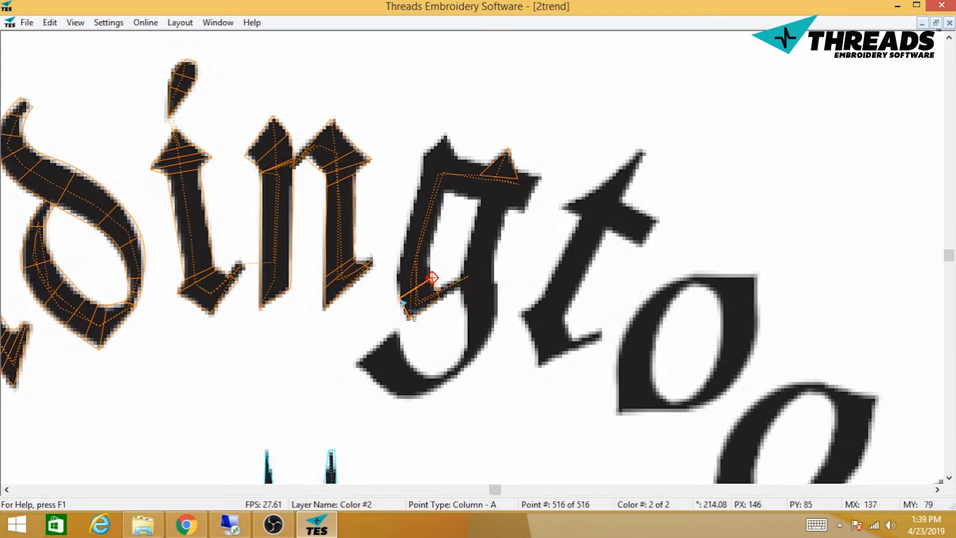
left_click(403, 299)
left_click(397, 281)
left_click(428, 269)
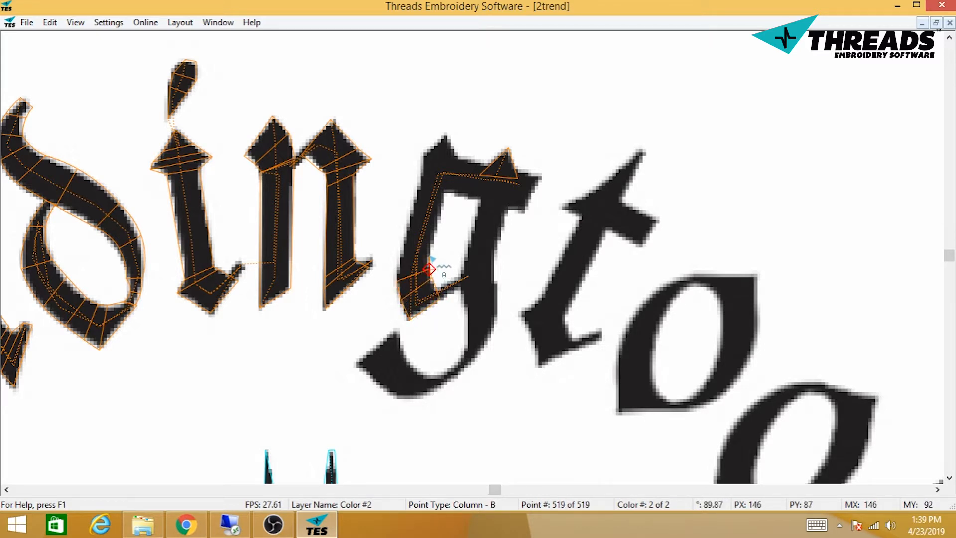
- Continue the satin column up the g's left stem to the corner where it meets the top bar
left_click(429, 255)
left_click(402, 251)
left_click(411, 220)
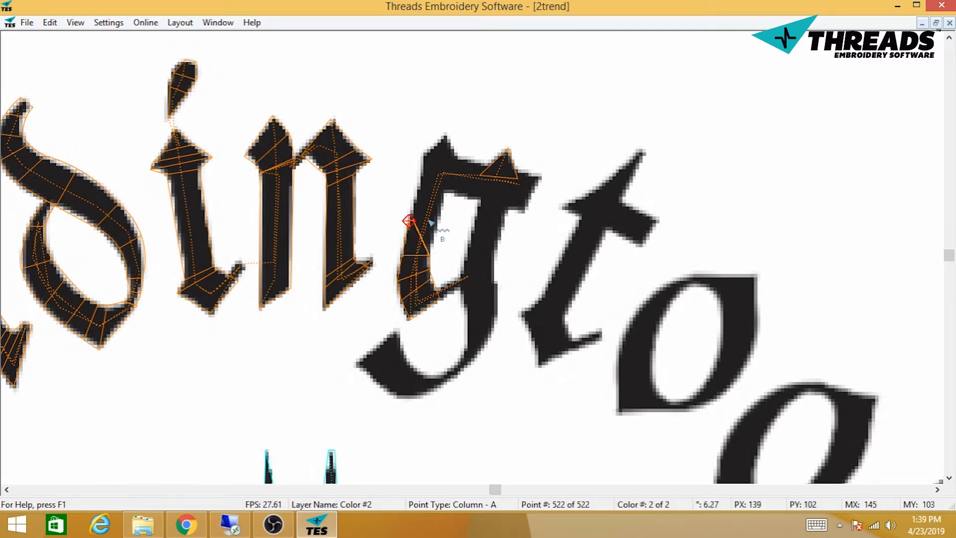
left_click(437, 219)
left_click(450, 183)
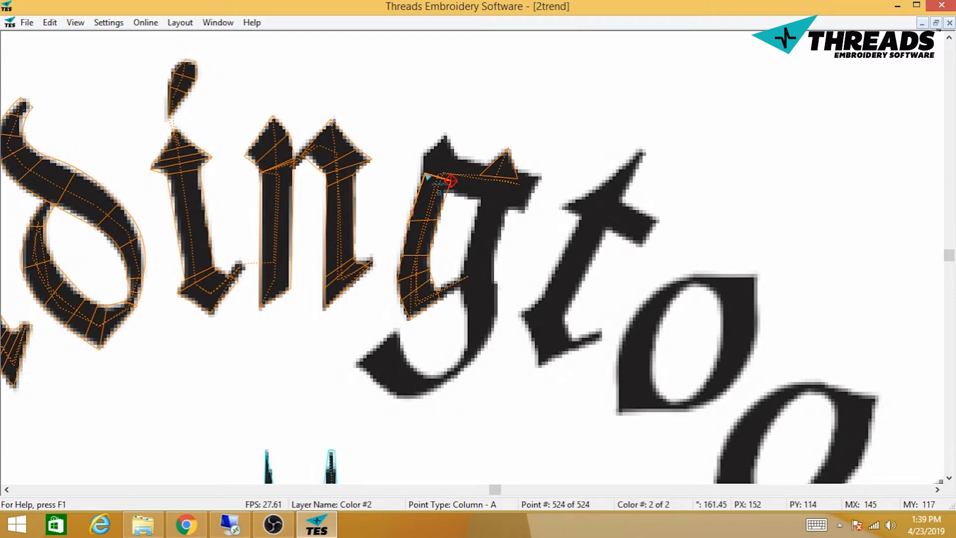
left_click(422, 174)
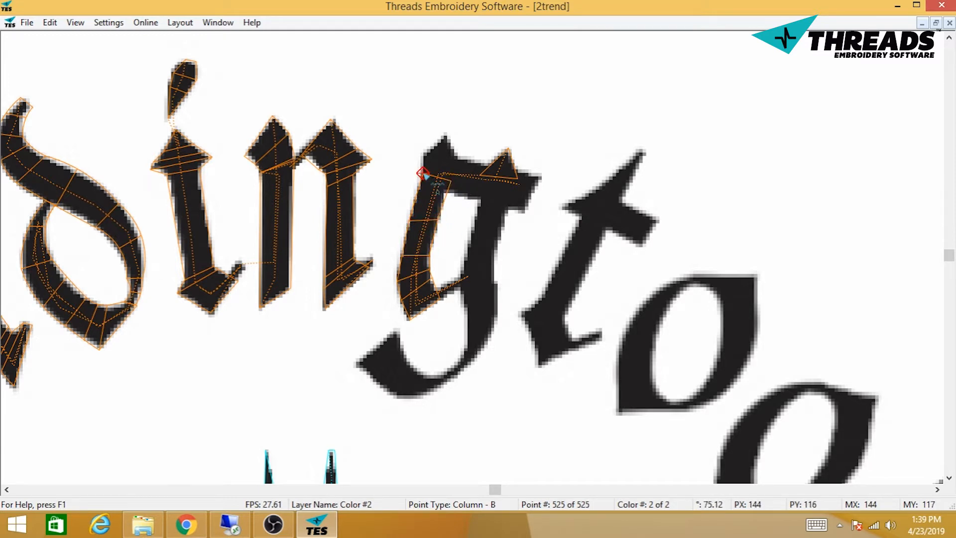
- Add a Normal point inside the g's upper left corner and trace a satin column from the left peak down that corner
left_click(446, 169)
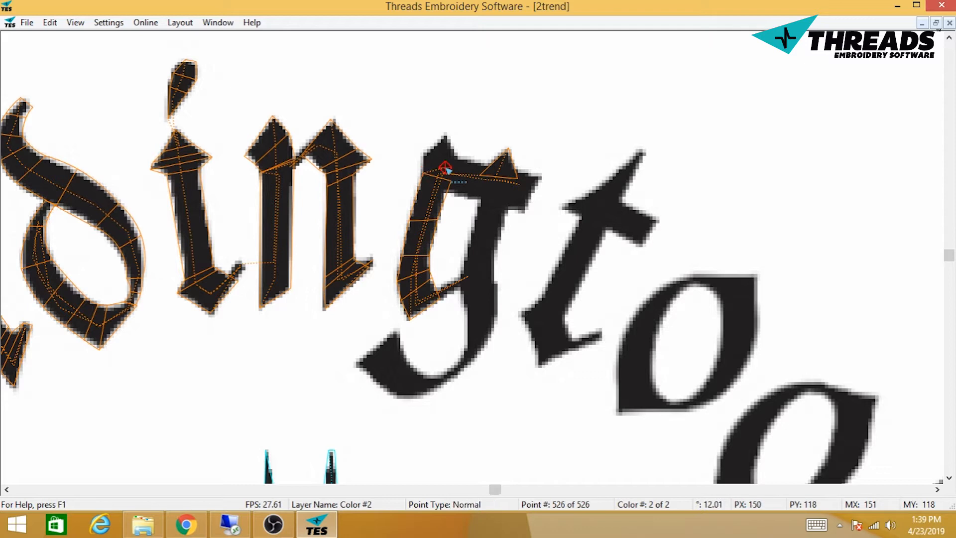
left_click(444, 137)
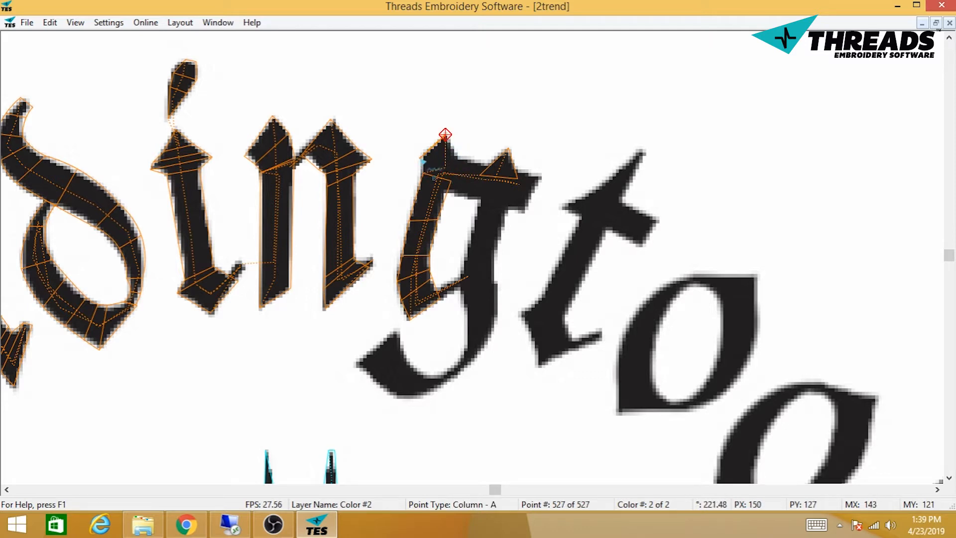
left_click(419, 157)
left_click(421, 174)
left_click(451, 148)
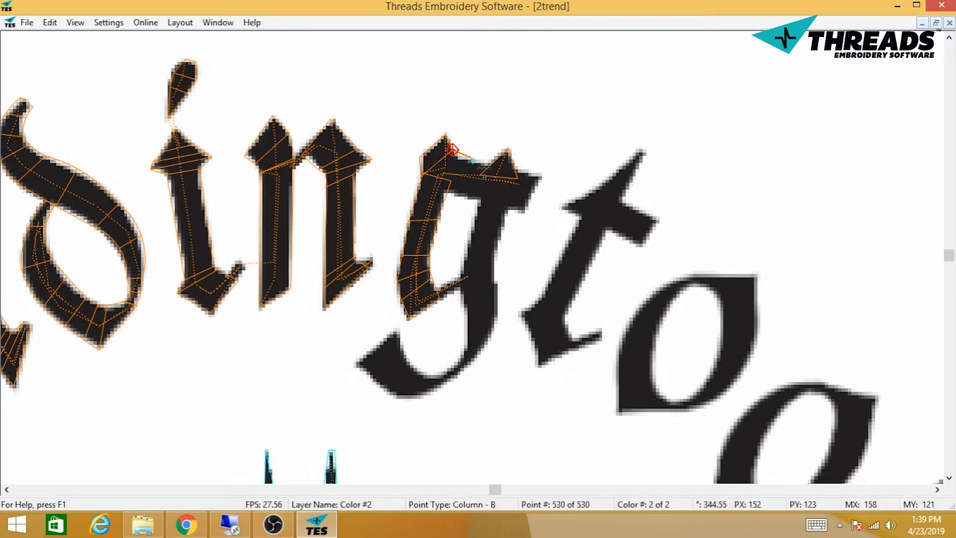
- Continue the satin column along the g's top bar from the left corner to just past the small peak near its right end
left_click(470, 159)
left_click(444, 193)
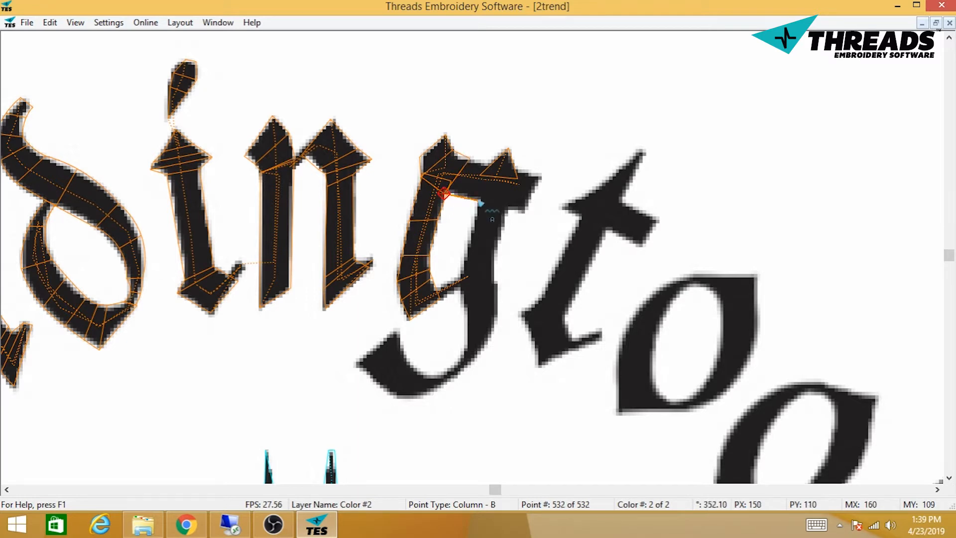
left_click(480, 198)
left_click(493, 165)
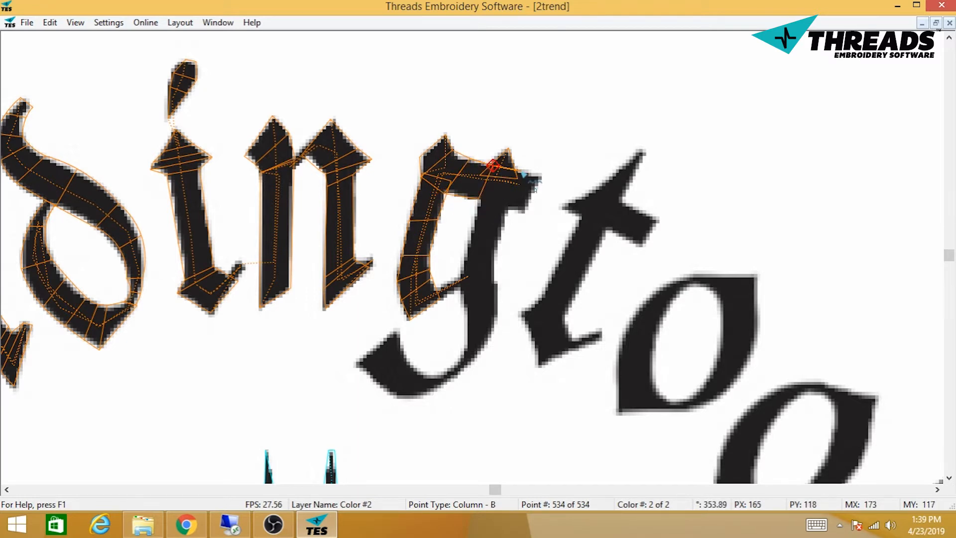
left_click(521, 171)
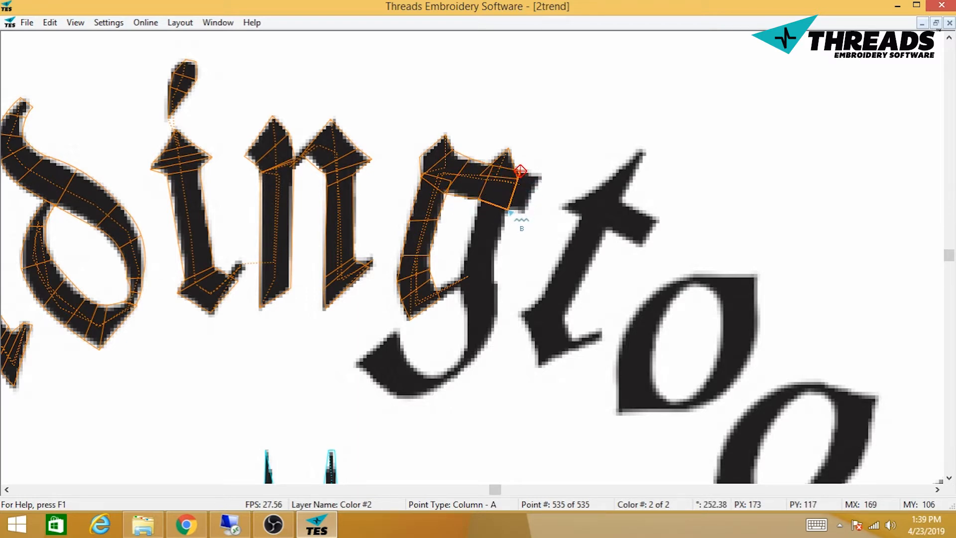
left_click(505, 208)
- Start a new column and trace satin over the flared right end of the g's top bar, back to the bar's previous column
right_click(506, 207)
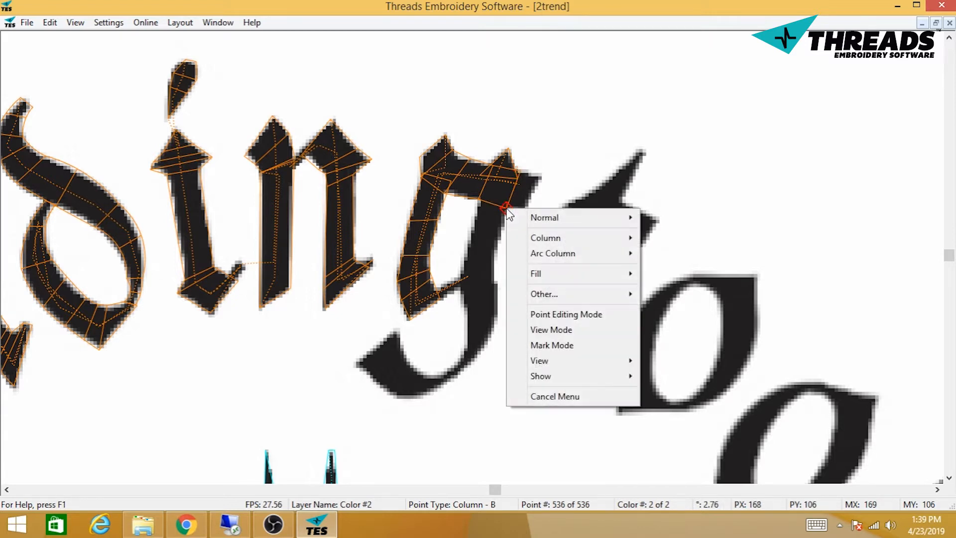
mouse_move(551, 244)
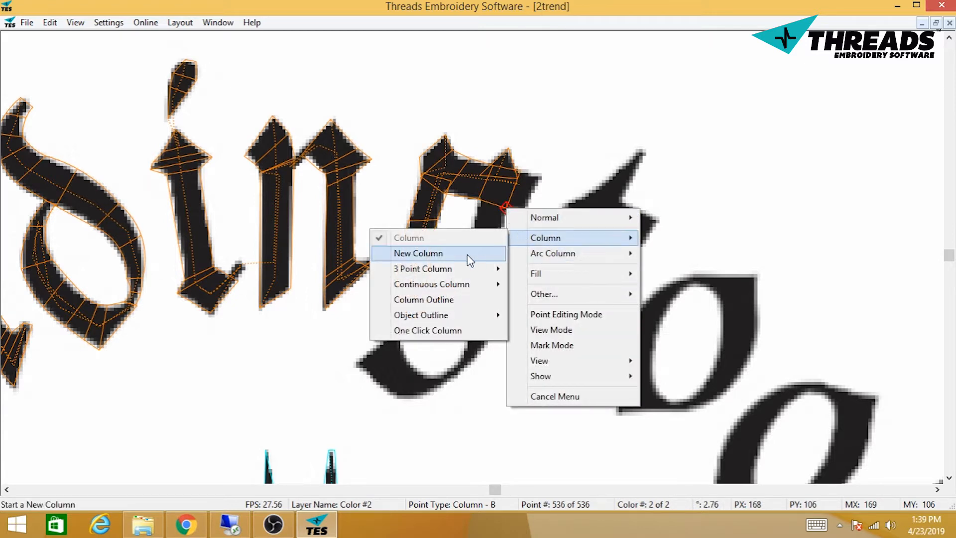
left_click(438, 254)
left_click(542, 176)
left_click(527, 217)
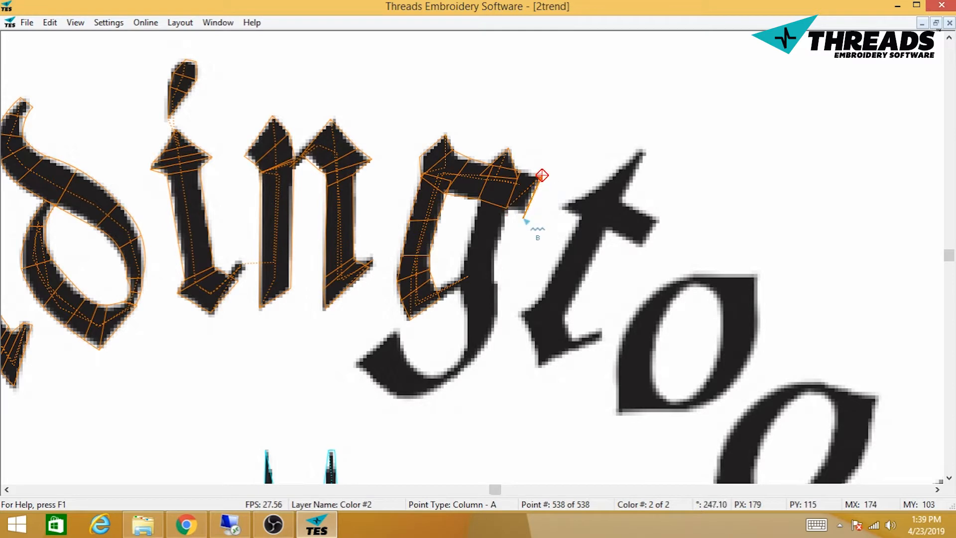
left_click(506, 213)
left_click(516, 194)
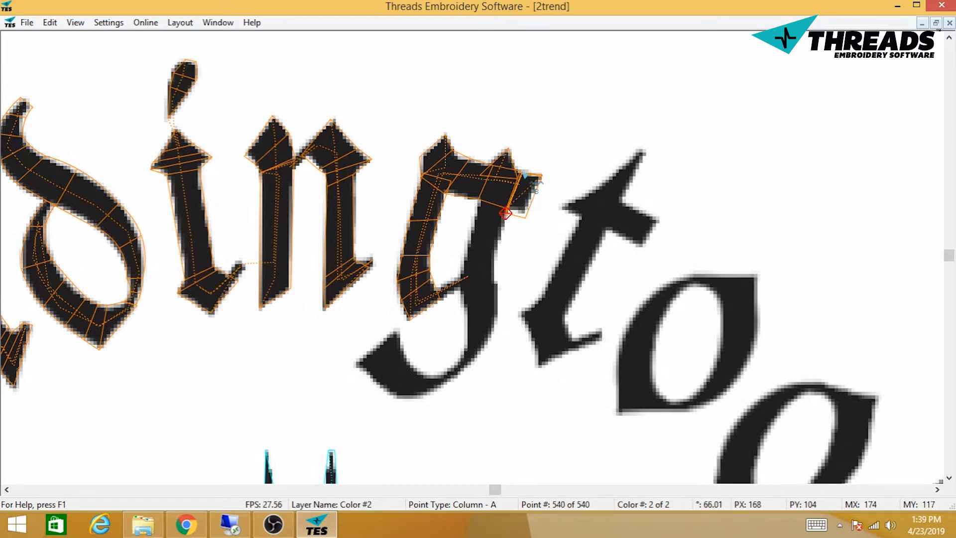
left_click(523, 215)
- Run Normal stitch points from the g's top bar down its right stem and along the curved tail to the tail's left end
left_click(510, 210)
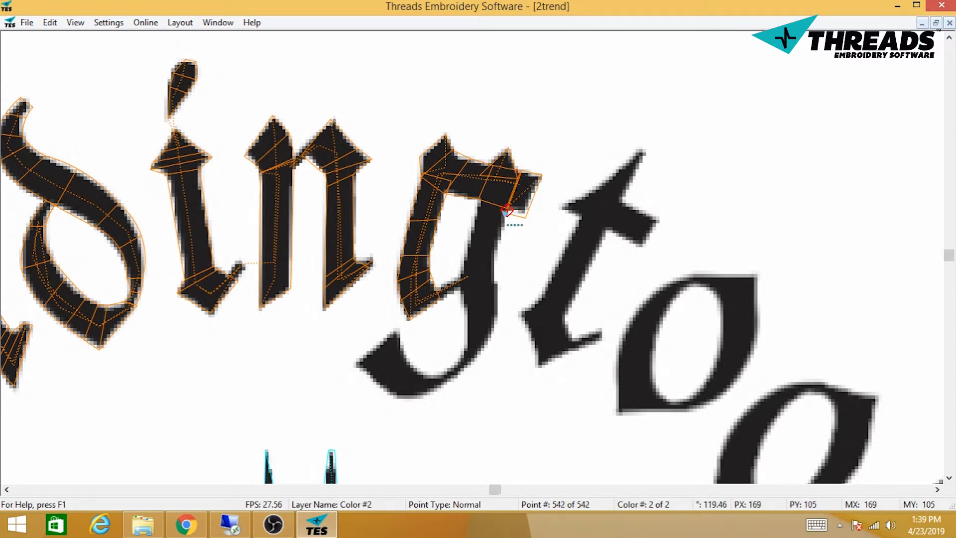
left_click(488, 209)
left_click(483, 249)
left_click(477, 294)
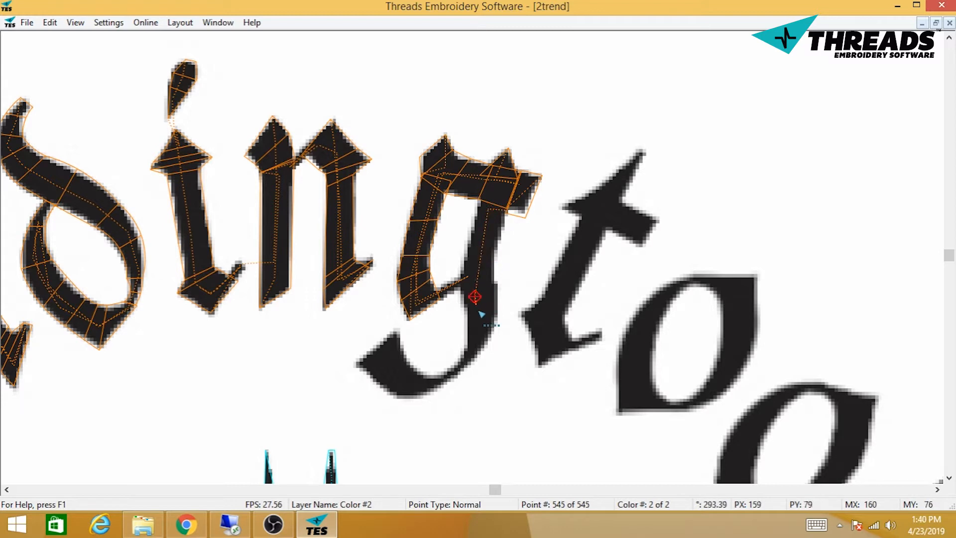
left_click(478, 313)
left_click(476, 340)
left_click(464, 356)
left_click(450, 374)
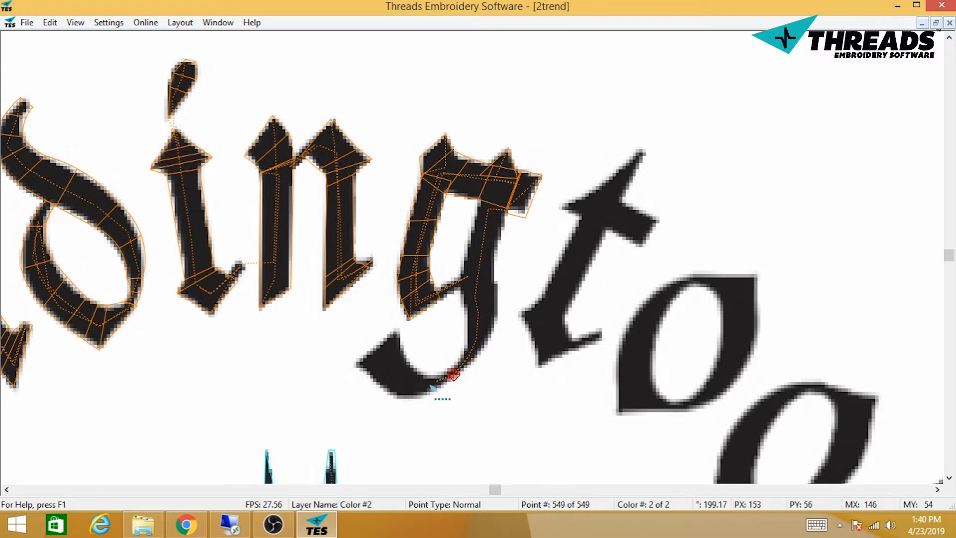
left_click(428, 384)
left_click(402, 383)
left_click(384, 367)
- Start an Arc Column at the left tip of the g's tail and trace the first satin section across its wide end
right_click(378, 360)
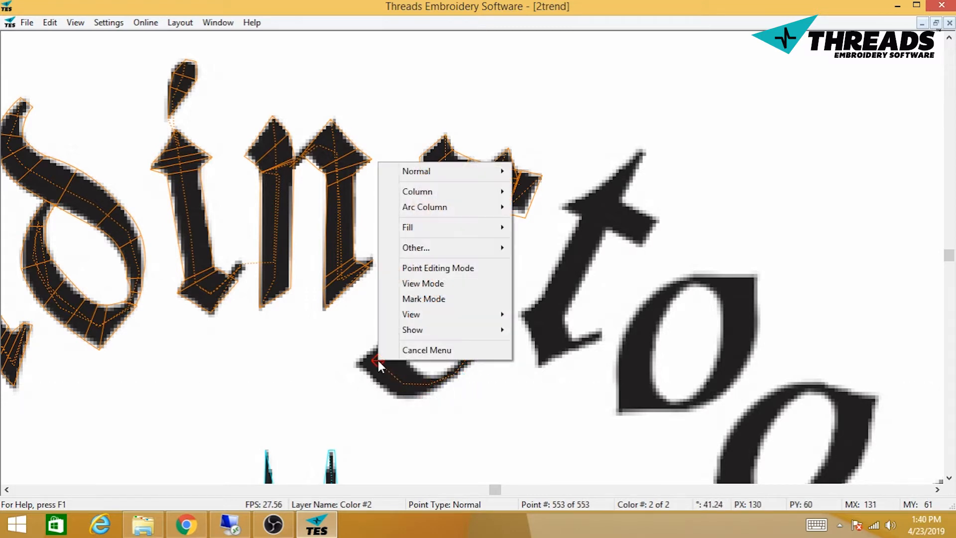
mouse_move(444, 213)
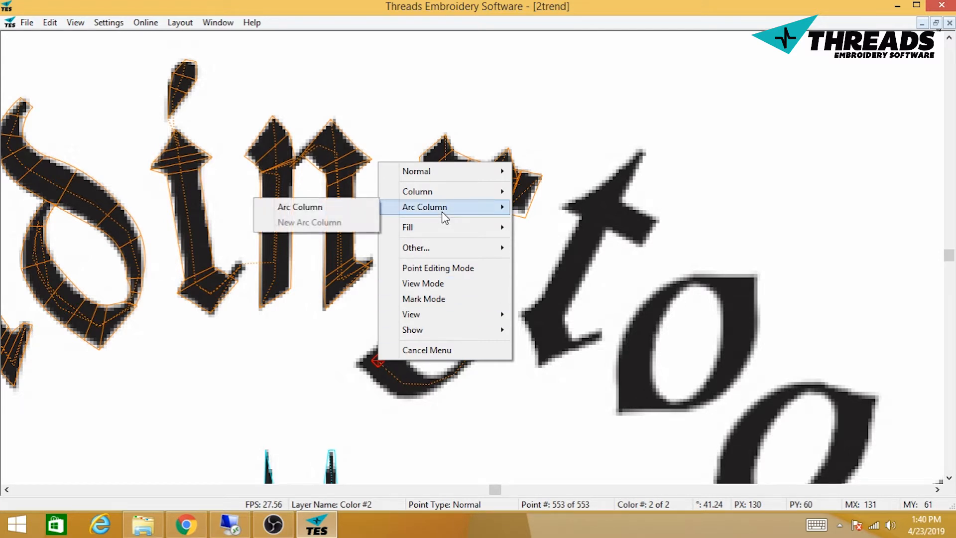
left_click(359, 211)
left_click(354, 368)
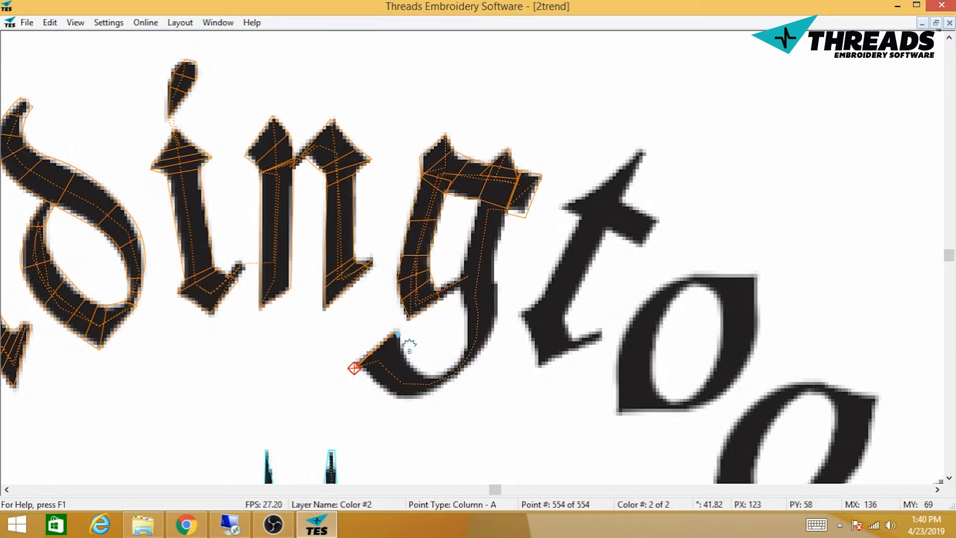
left_click(395, 332)
left_click(400, 340)
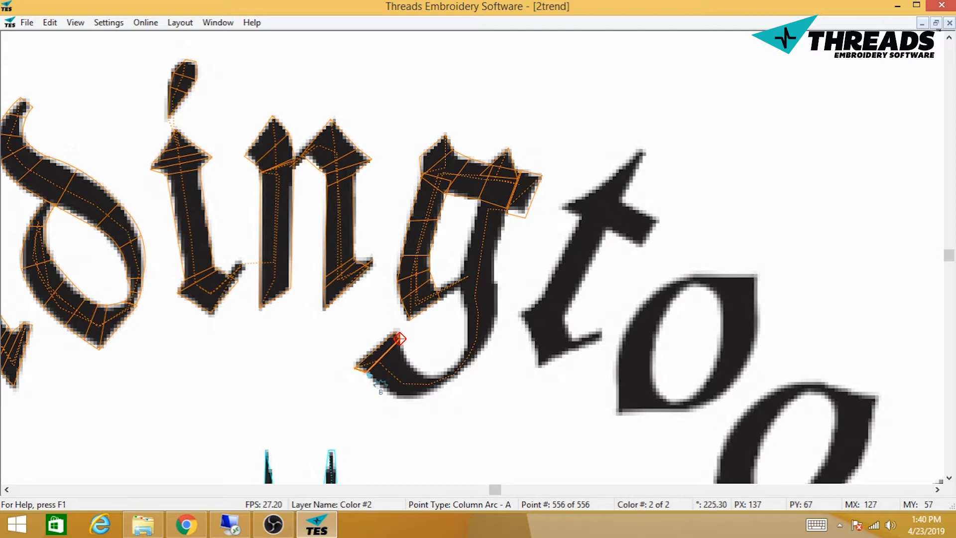
left_click(366, 372)
left_click(381, 386)
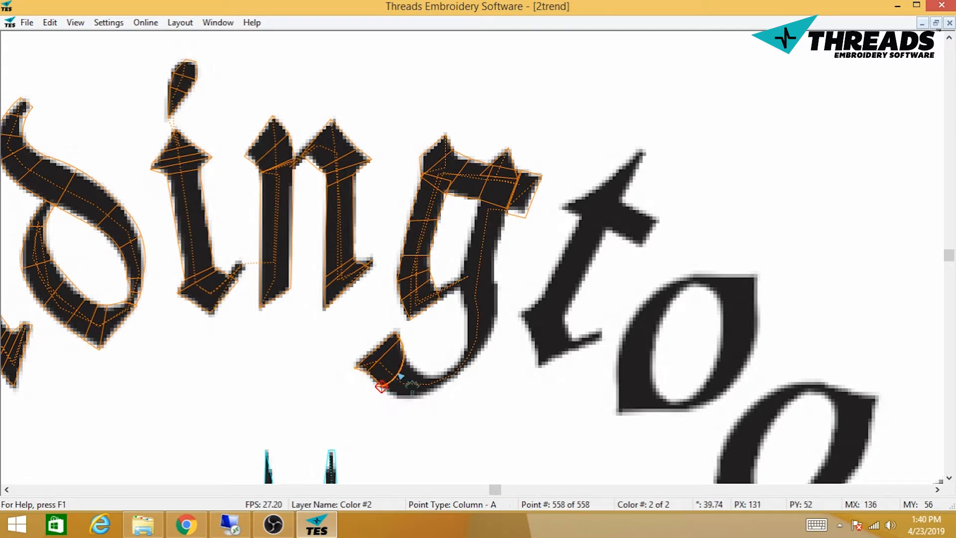
- Continue the satin column around the curved bottom of the g's tail, using arc points along the inner and outer edges
left_click(409, 360)
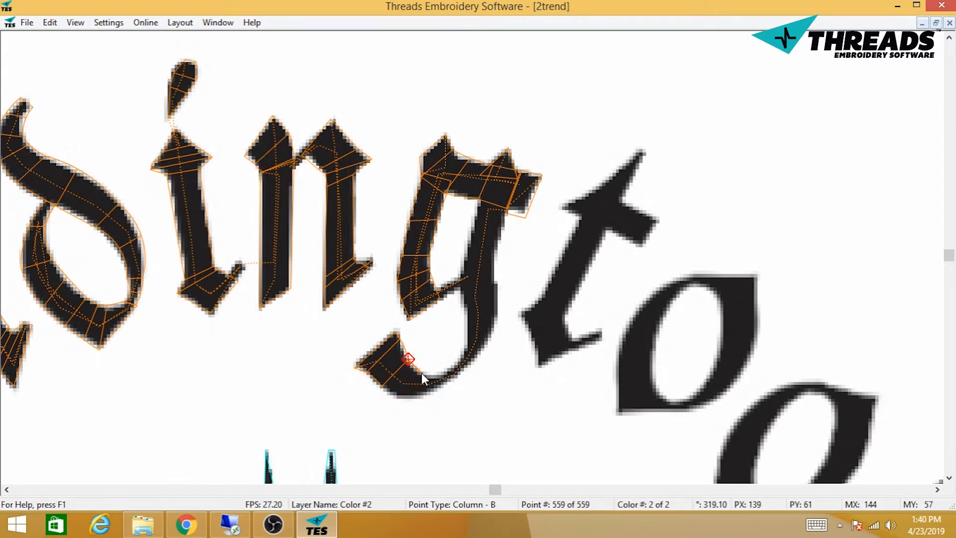
right_click(421, 373)
right_click(399, 400)
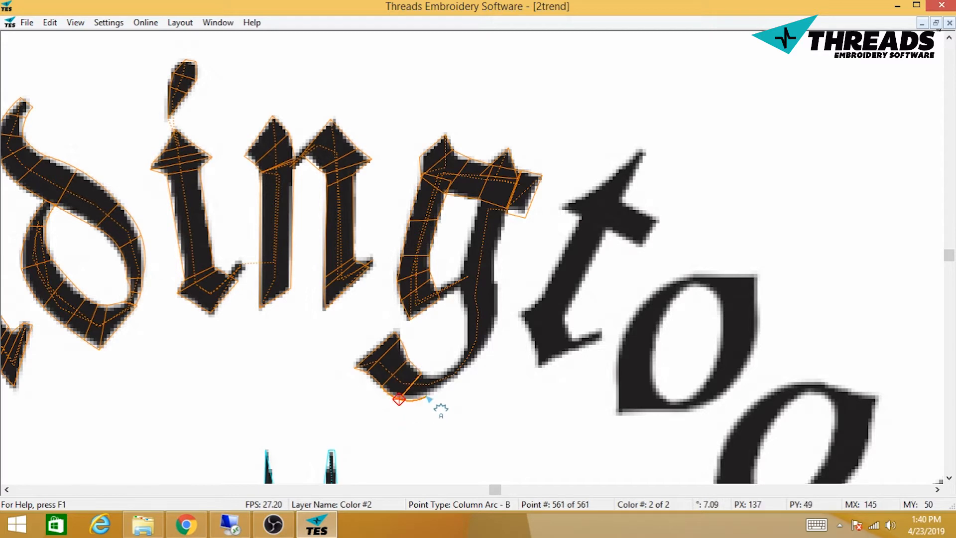
left_click(426, 397)
left_click(434, 381)
right_click(454, 367)
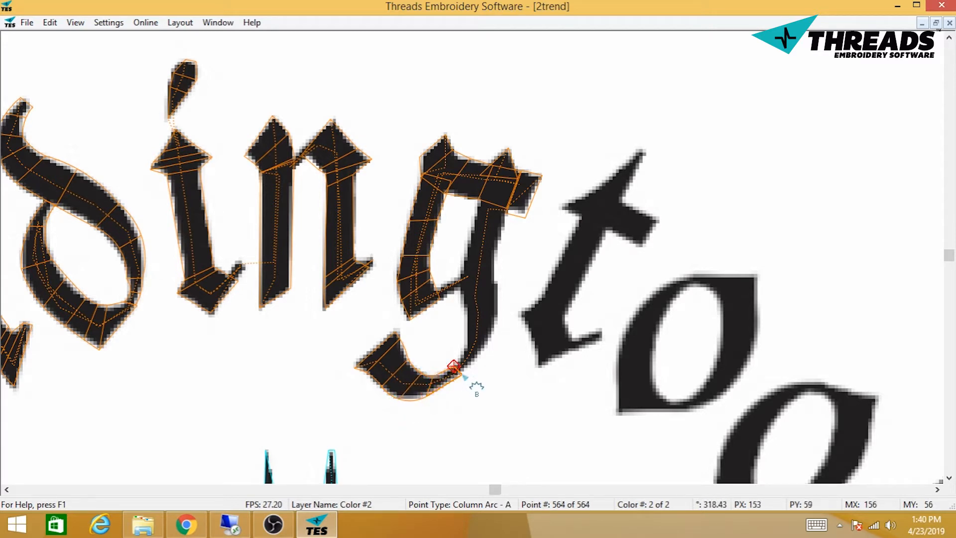
right_click(461, 372)
- Continue the satin column up the right side of the g's tail to where it meets the right stem
left_click(483, 348)
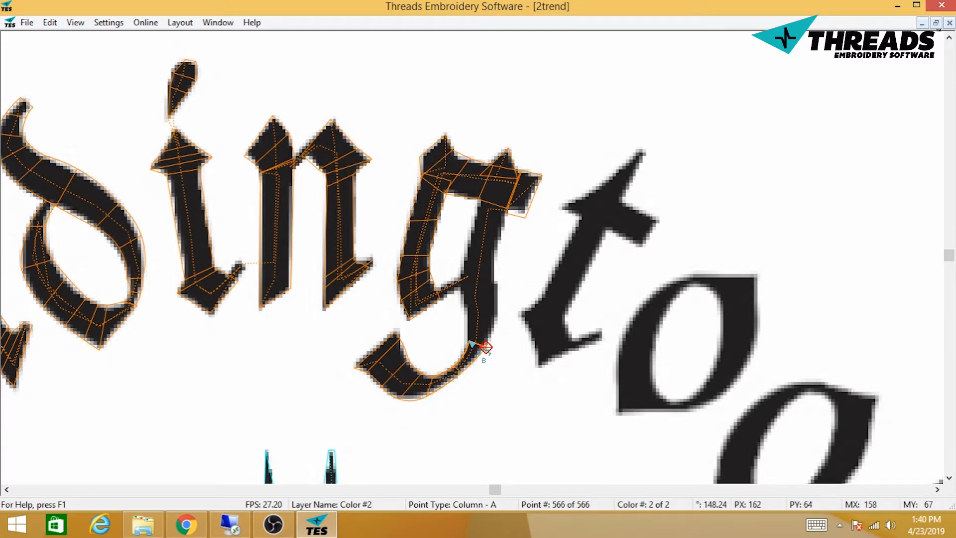
left_click(469, 340)
left_click(469, 319)
right_click(496, 317)
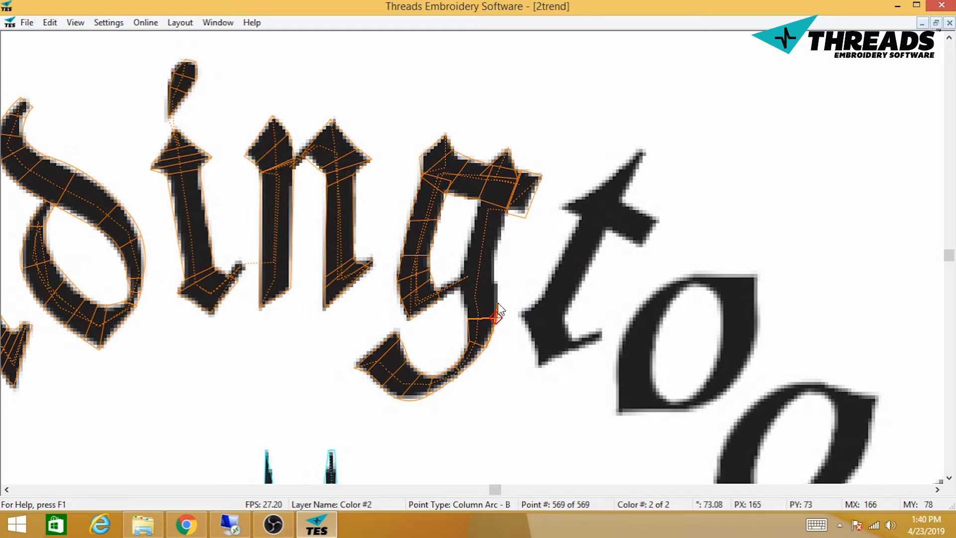
left_click(496, 302)
left_click(462, 301)
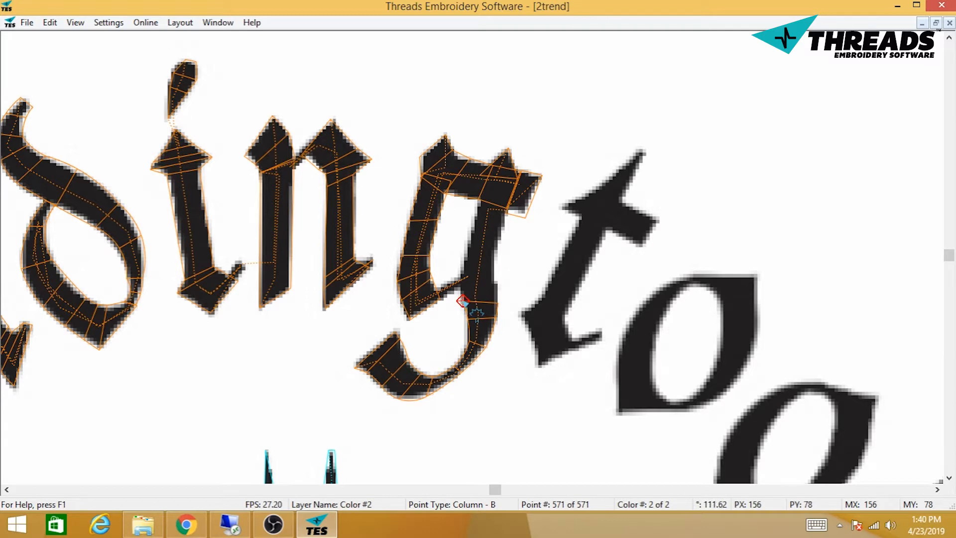
- Run Normal stitch points up the g's right stem to just below the top bar
left_click(480, 283)
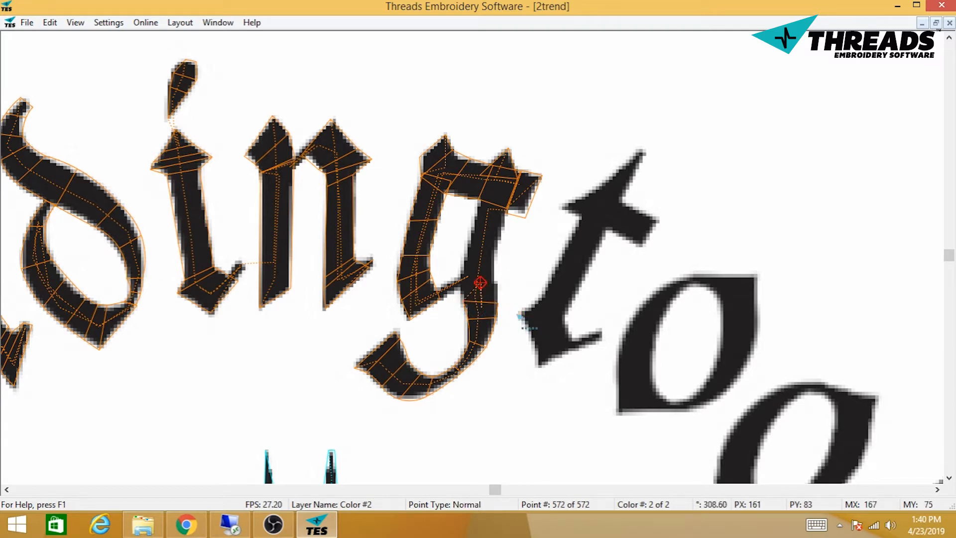
left_click(486, 264)
left_click(487, 215)
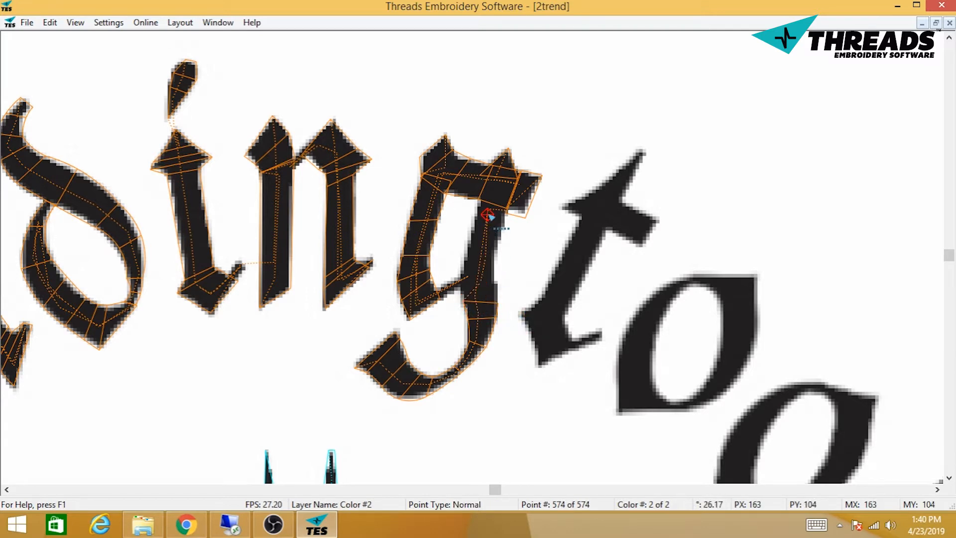
- Trace a satin column down the g's right stem, from the underside of the top bar to the upper end of the tail
left_click(478, 198)
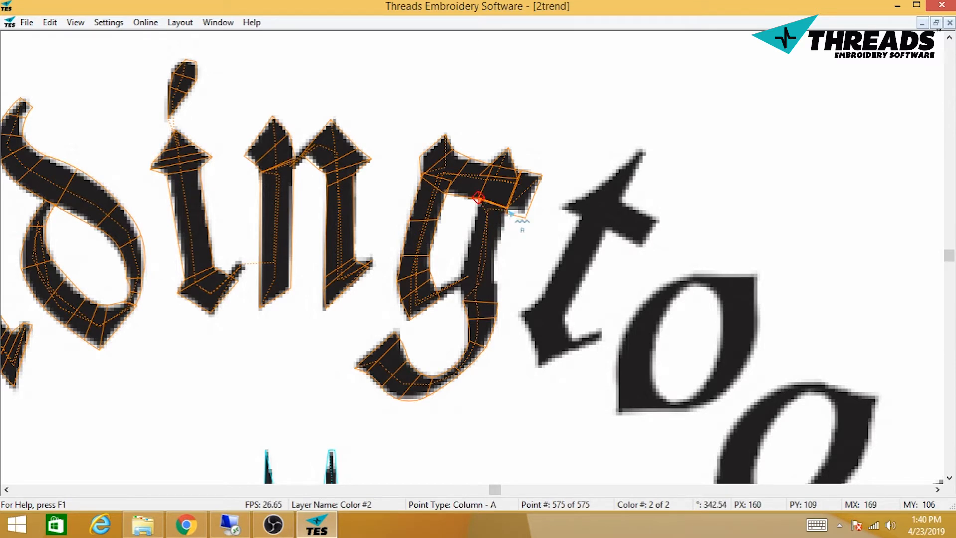
left_click(509, 209)
left_click(505, 225)
left_click(471, 228)
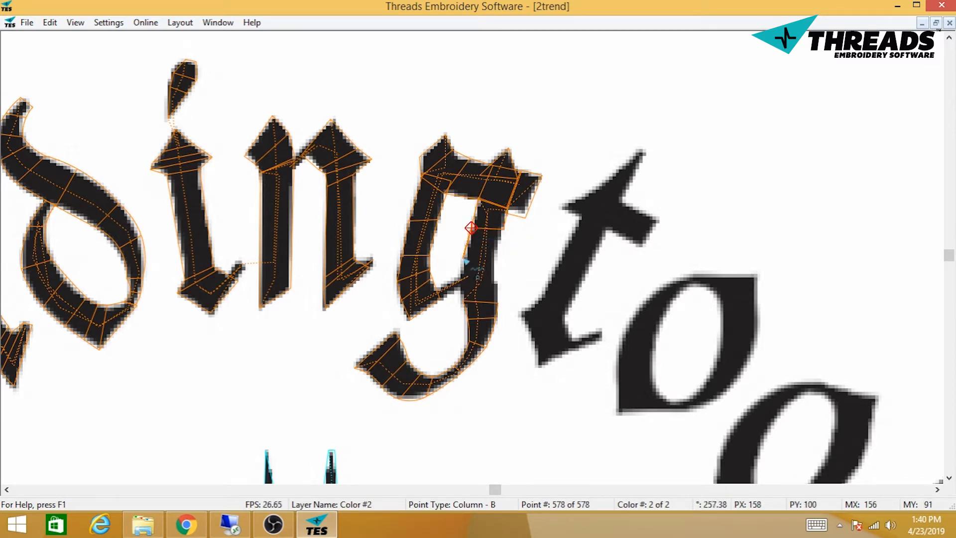
left_click(464, 258)
left_click(496, 257)
left_click(496, 277)
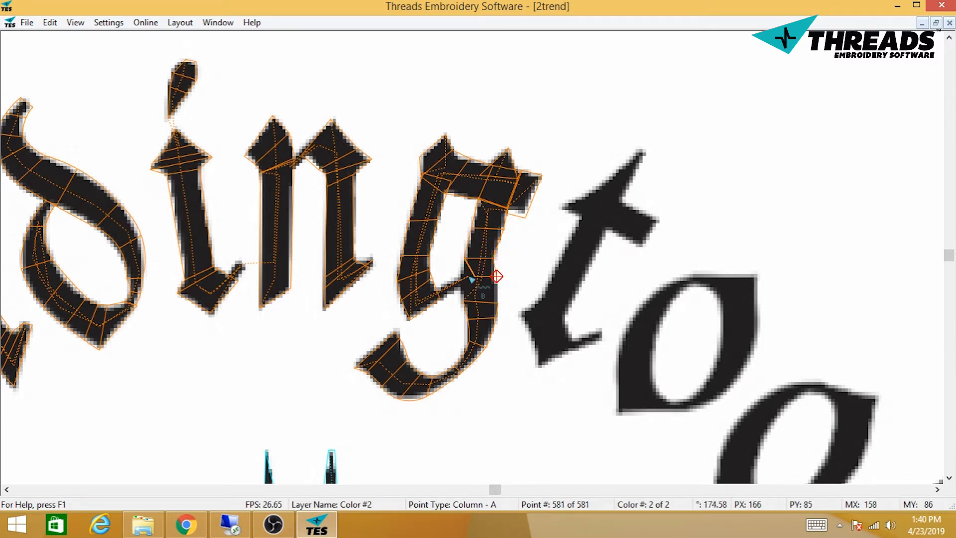
left_click(464, 277)
left_click(464, 299)
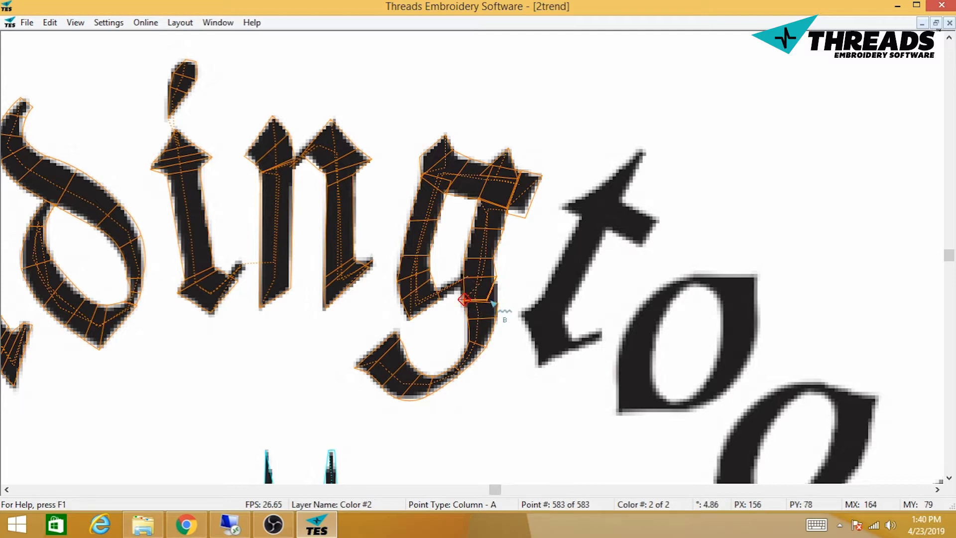
left_click(497, 302)
- Hide the background artwork and leave point entry, with the whole digitized design in view
left_click_drag(498, 302, 397, 260)
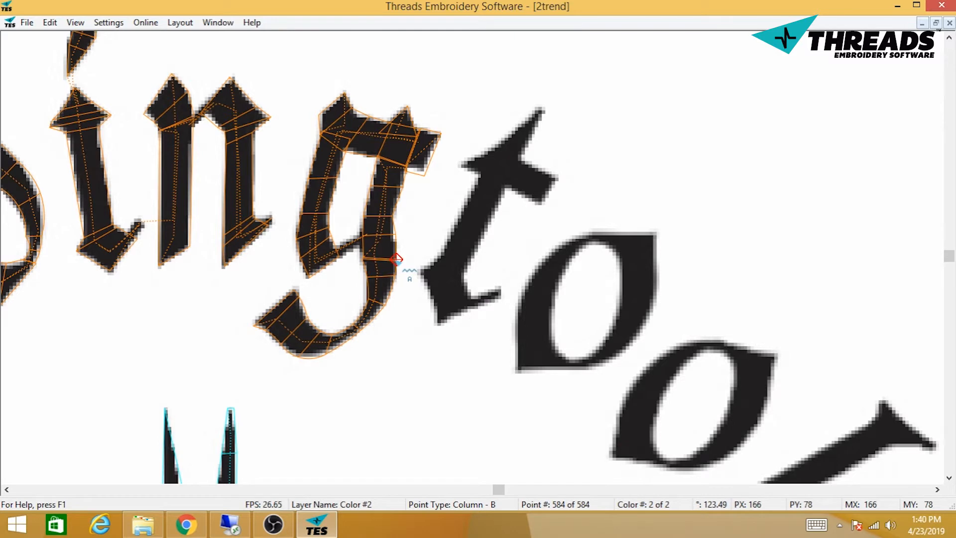
scroll(397, 260, "down", 5)
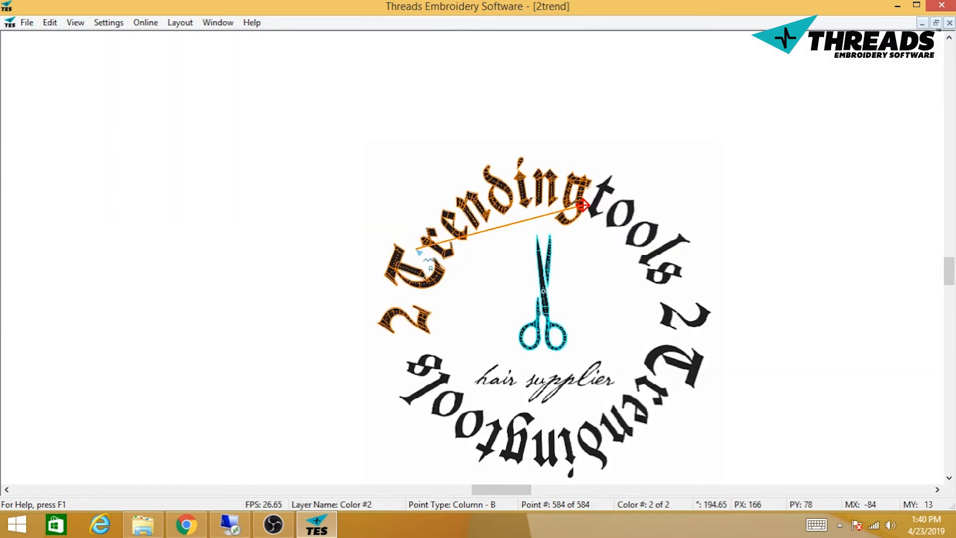
key("i")
left_click_drag(480, 236, 424, 223)
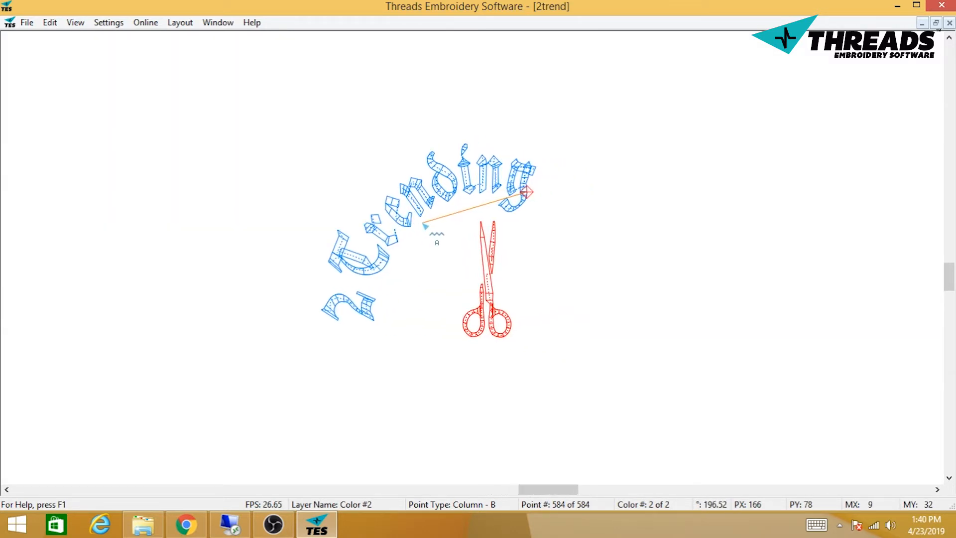
key("Escape")
left_click_drag(505, 249, 472, 248)
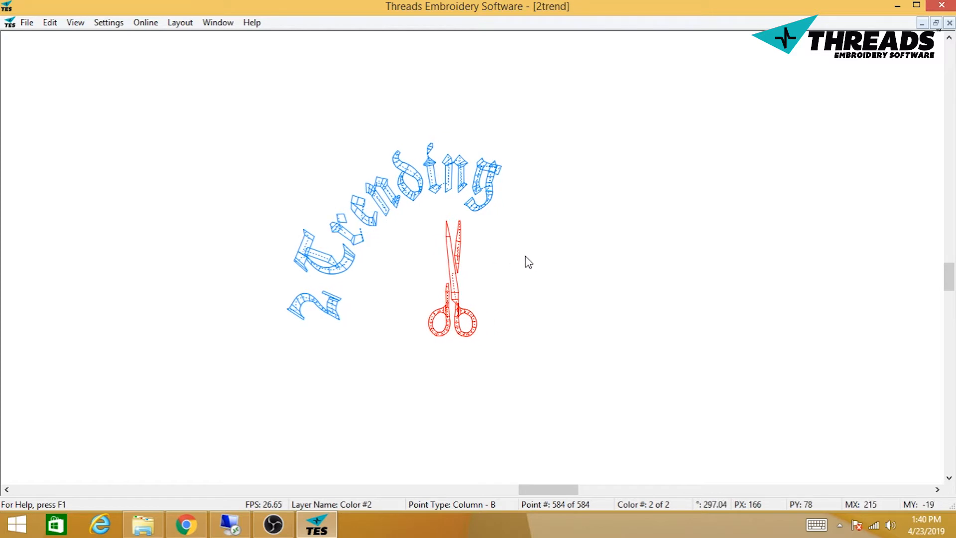
- Display the design as stitches with the program's tool and color panels shown, and reduce the displayed thread thickness
key("s")
scroll(525, 253, "down", 2)
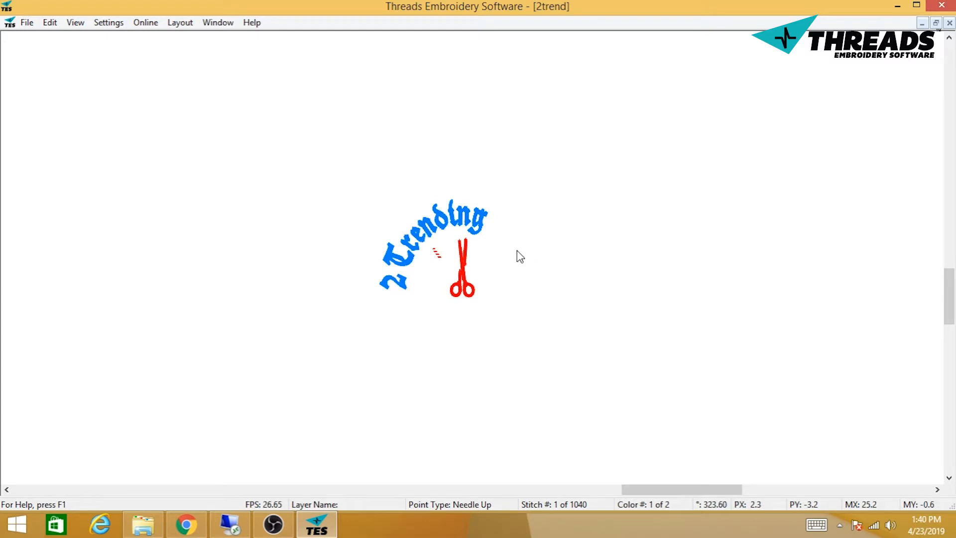
key("Tab")
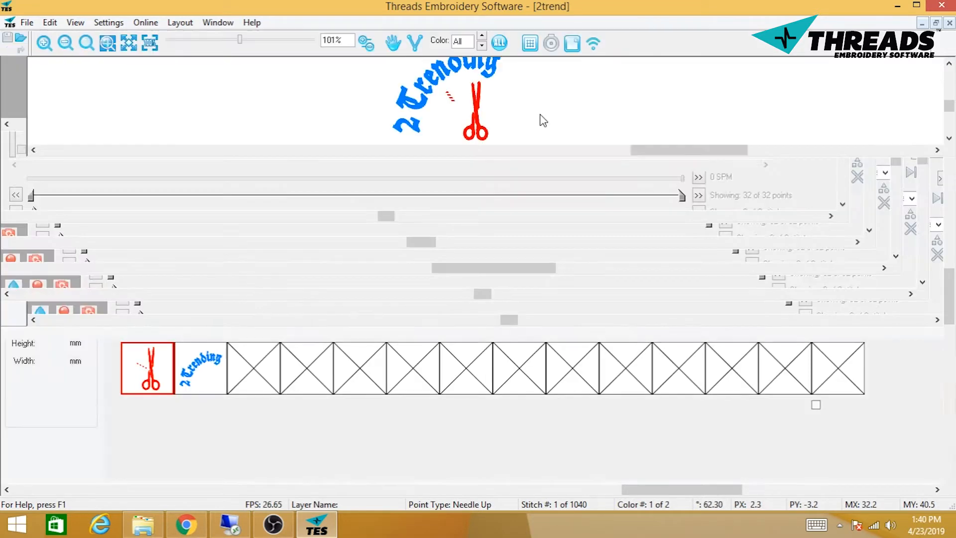
left_click_drag(93, 466, 38, 468)
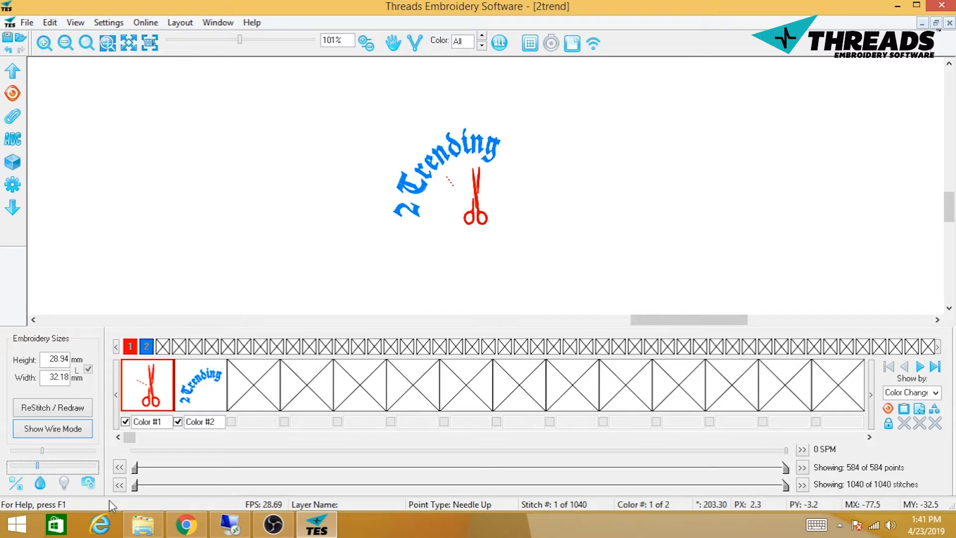
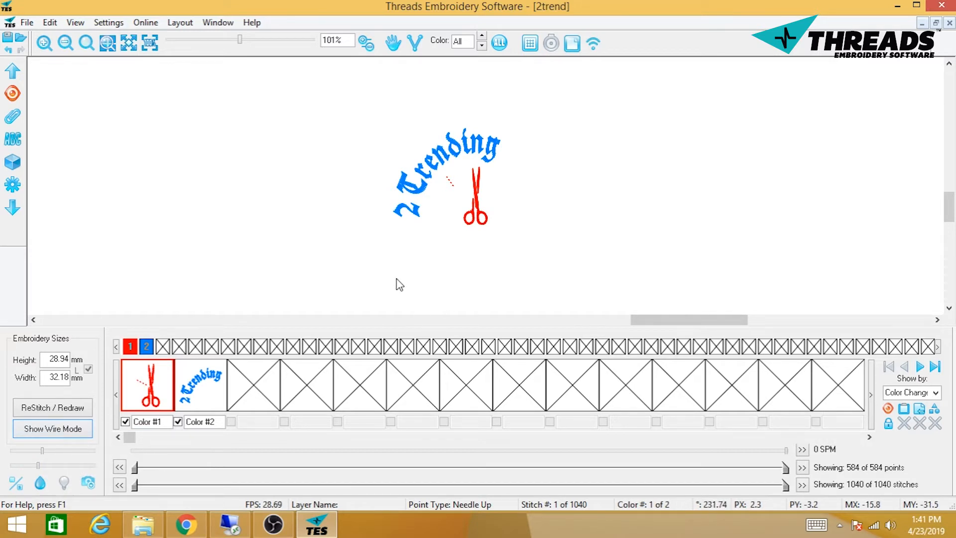
- Show the design in wire mode over the background artwork, with the full circular logo in view
left_click_drag(531, 239, 502, 235)
left_click(156, 403)
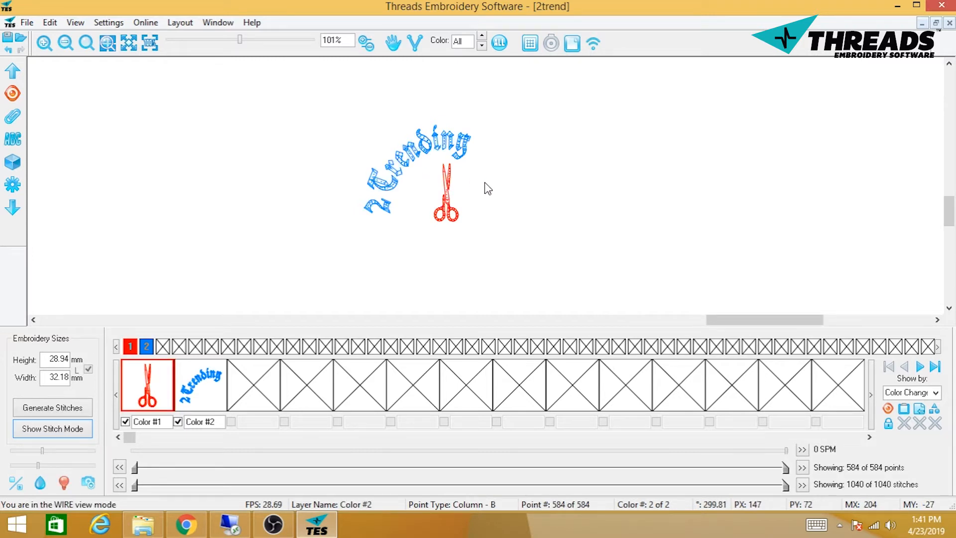
scroll(488, 189, "up", 2)
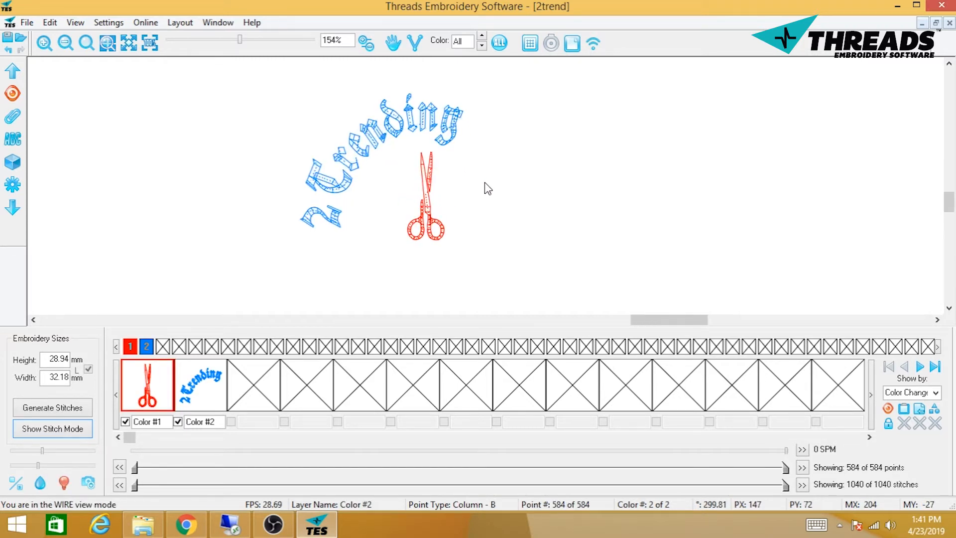
left_click_drag(481, 182, 469, 189)
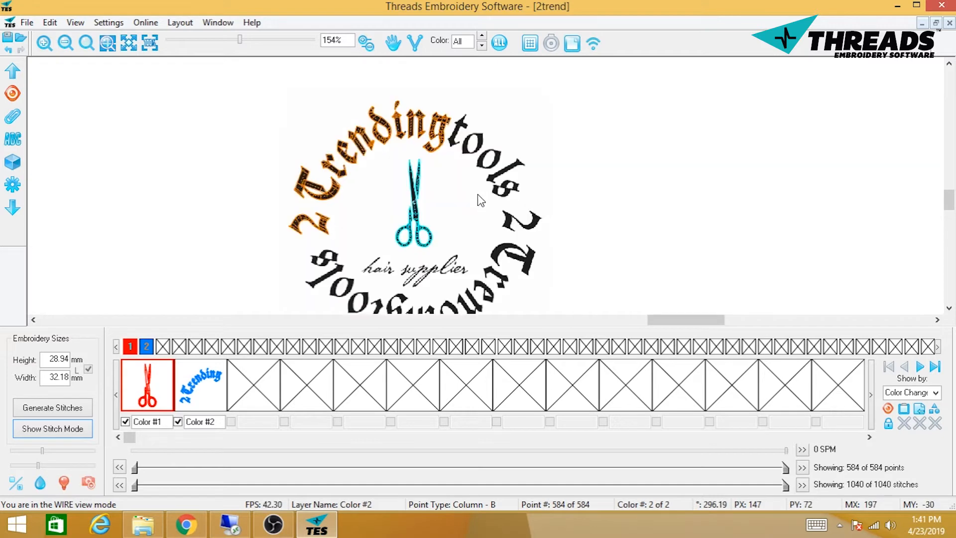
left_click_drag(477, 198, 431, 114)
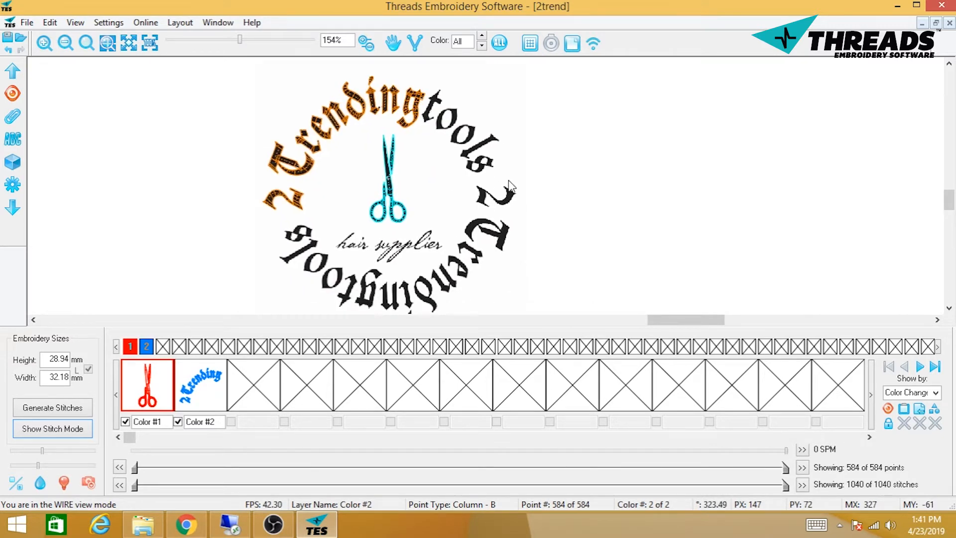
- Save the design under its current file name
left_click(27, 23)
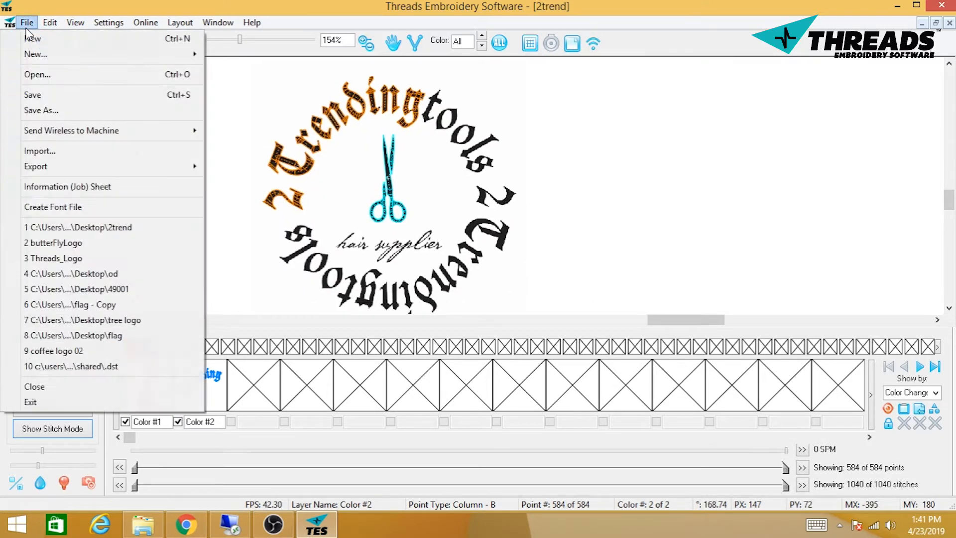
left_click(34, 94)
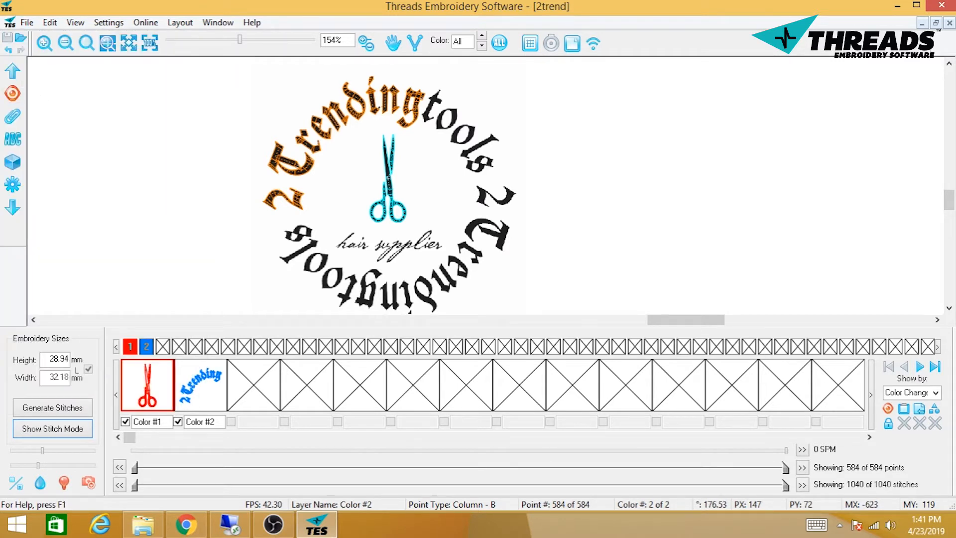
left_click(273, 524)
left_click(429, 405)
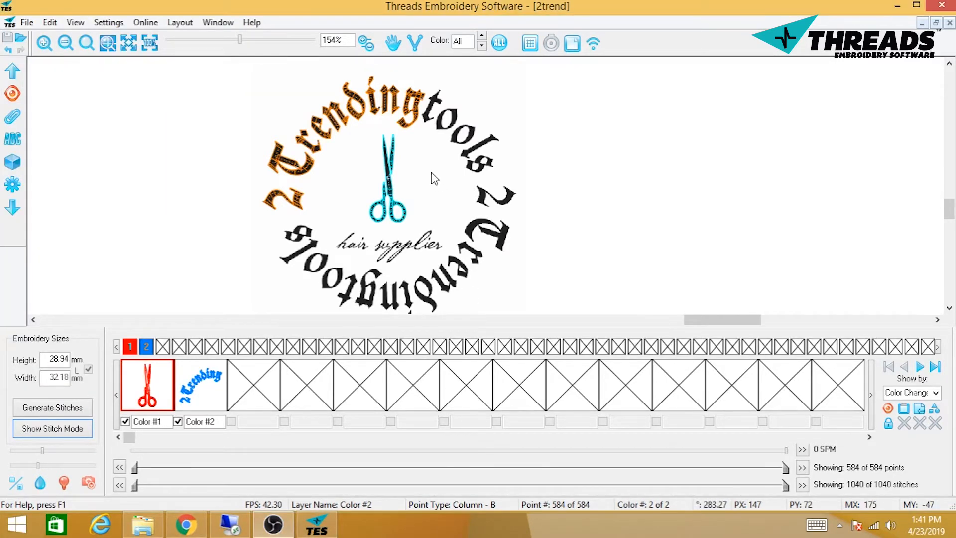
- In full-screen view, run Normal stitch points from the g into the t's base, out to its foot tip and back
left_click_drag(433, 149, 423, 212)
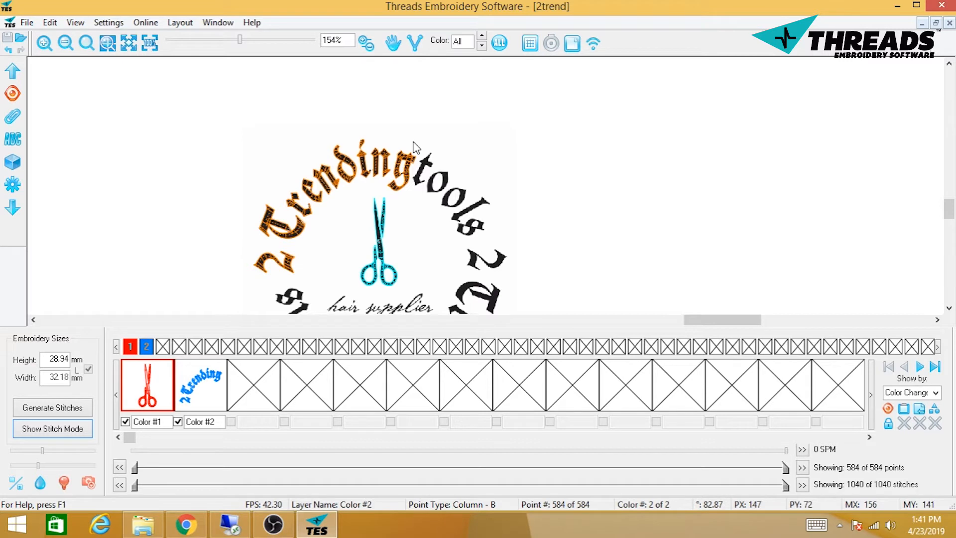
key("Tab")
scroll(416, 148, "up", 8)
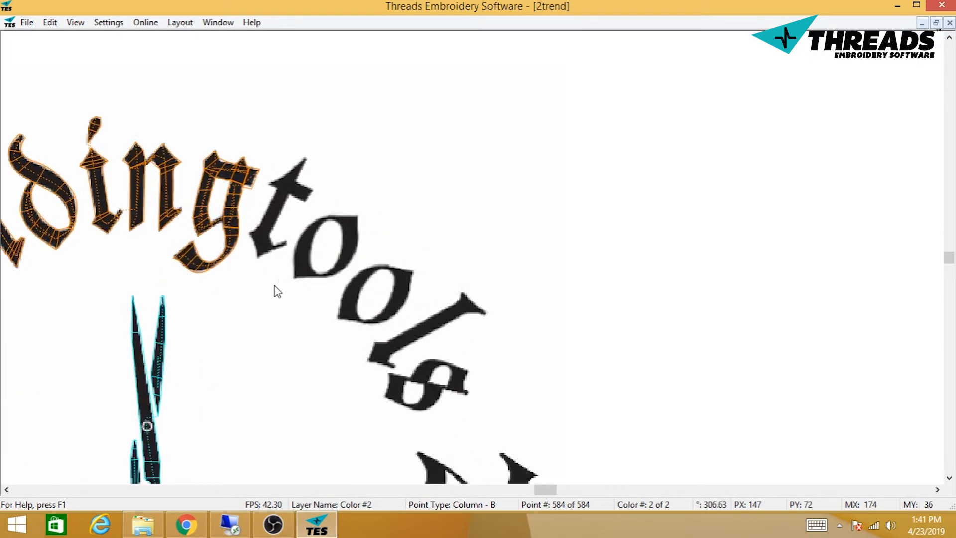
scroll(278, 291, "up", 5)
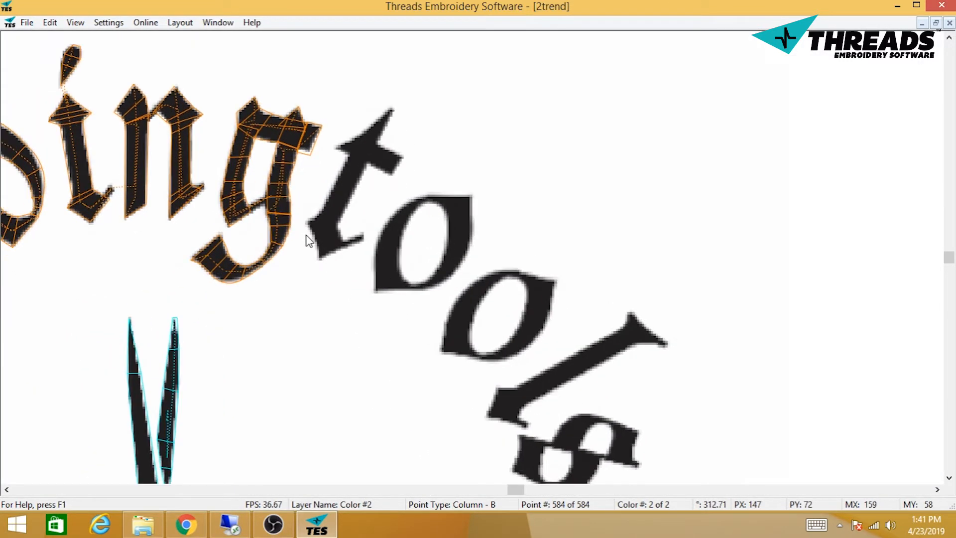
right_click(311, 245)
mouse_move(334, 258)
left_click(282, 253)
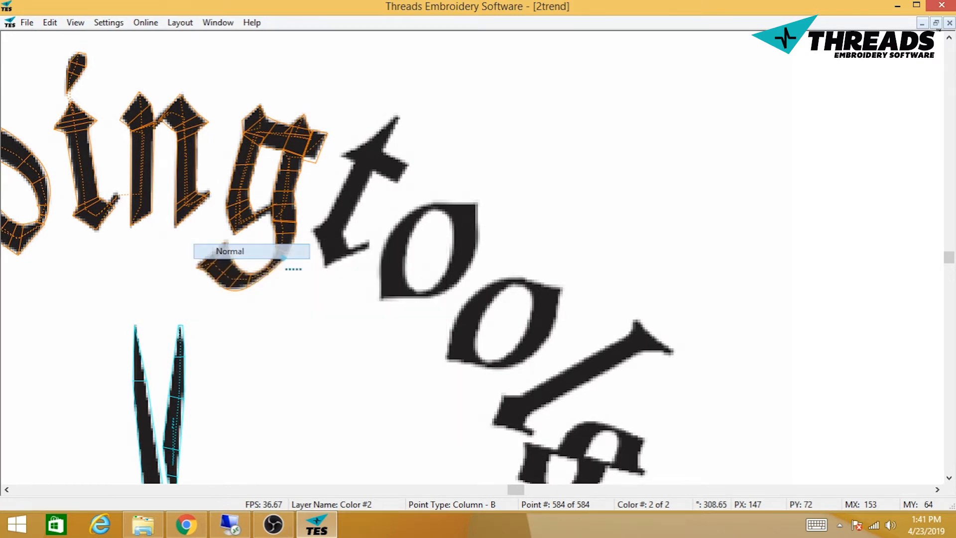
left_click(321, 233)
left_click(331, 247)
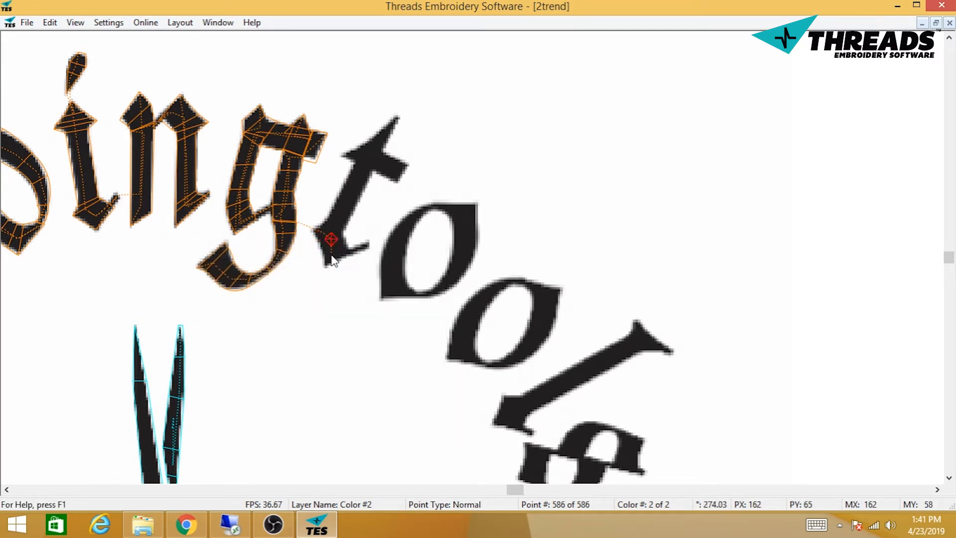
left_click(339, 254)
left_click(365, 245)
left_click(332, 254)
left_click(328, 233)
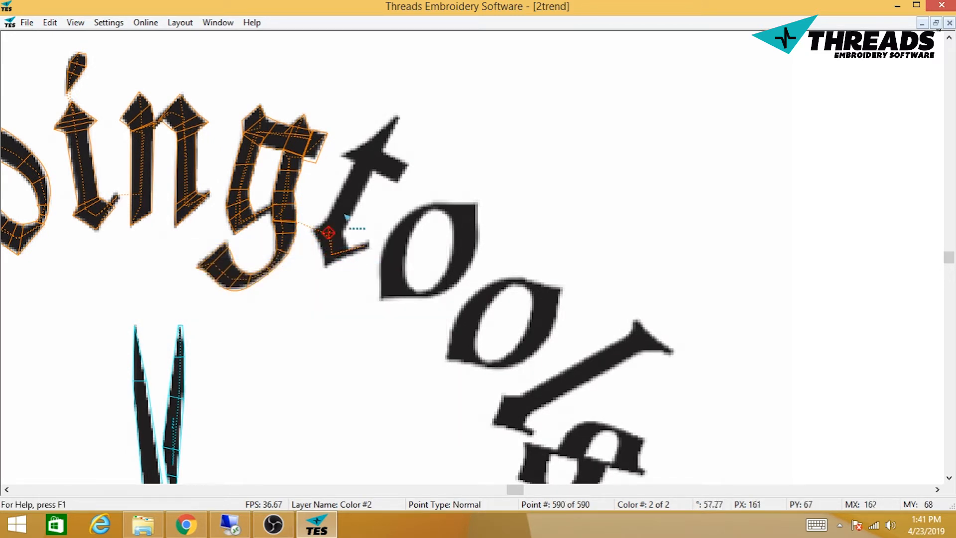
- Continue Normal stitch points up the t's stem and into the right arm of its crossbar
left_click(346, 201)
left_click_drag(345, 213, 338, 256)
scroll(340, 259, "up", 2)
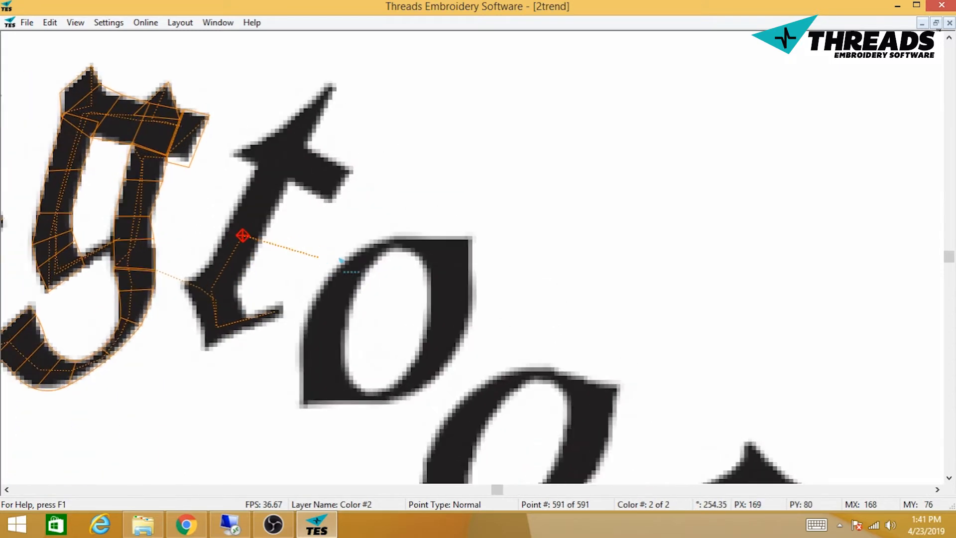
left_click(262, 199)
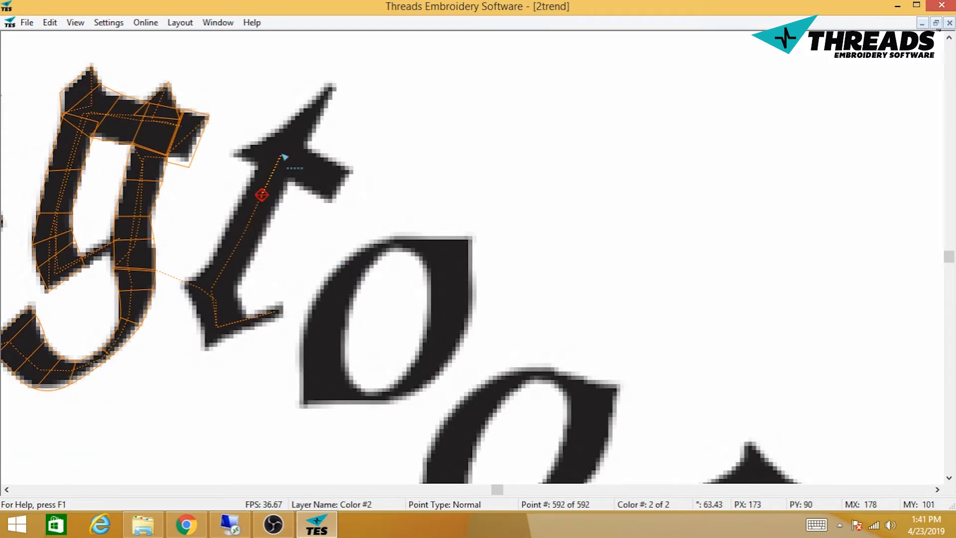
left_click(285, 157)
left_click(317, 175)
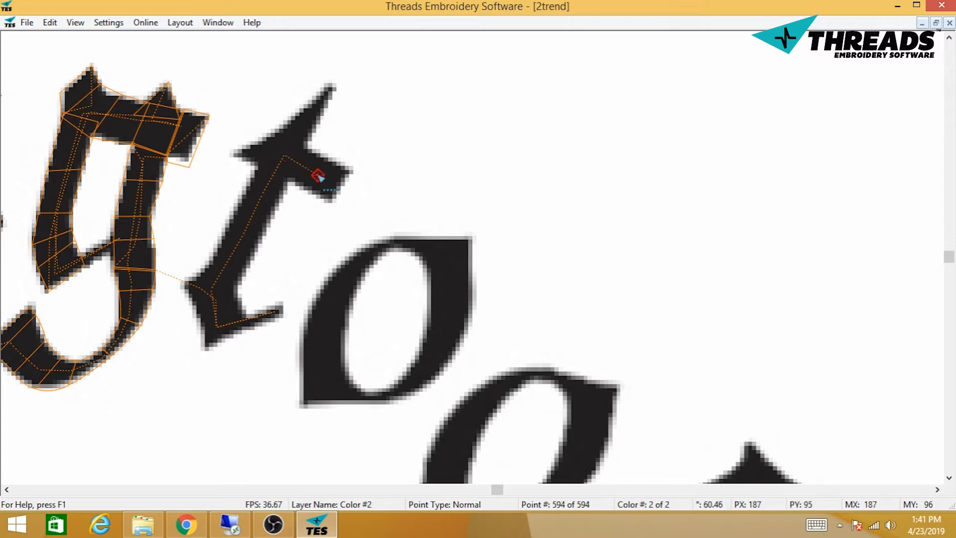
- Trace a satin column over the right arm of the t's crossbar, from its outer end in to the stem
left_click(352, 169)
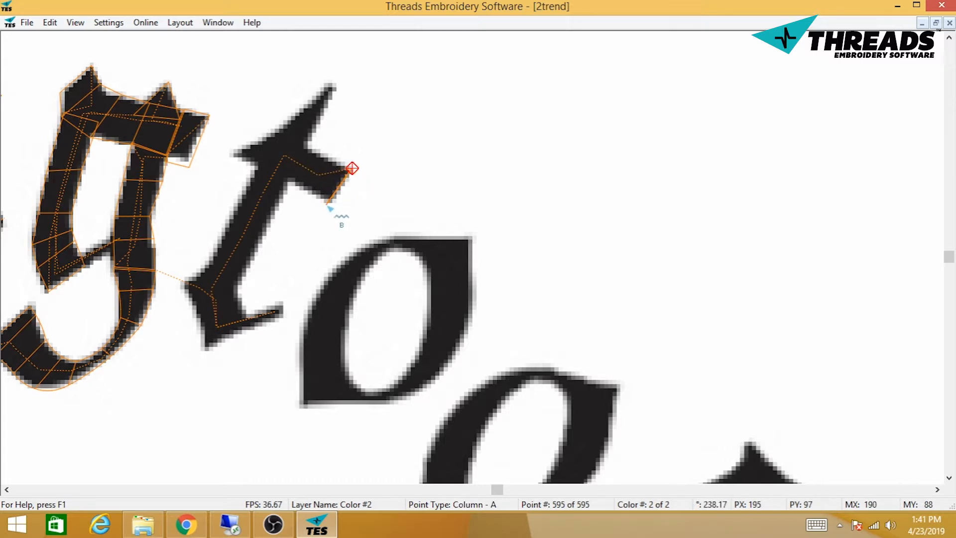
left_click(304, 146)
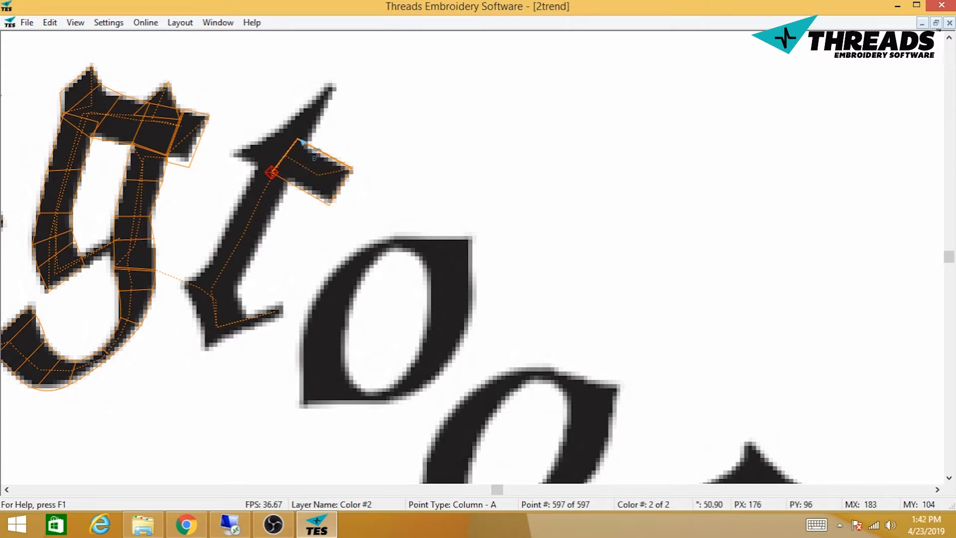
left_click(271, 172)
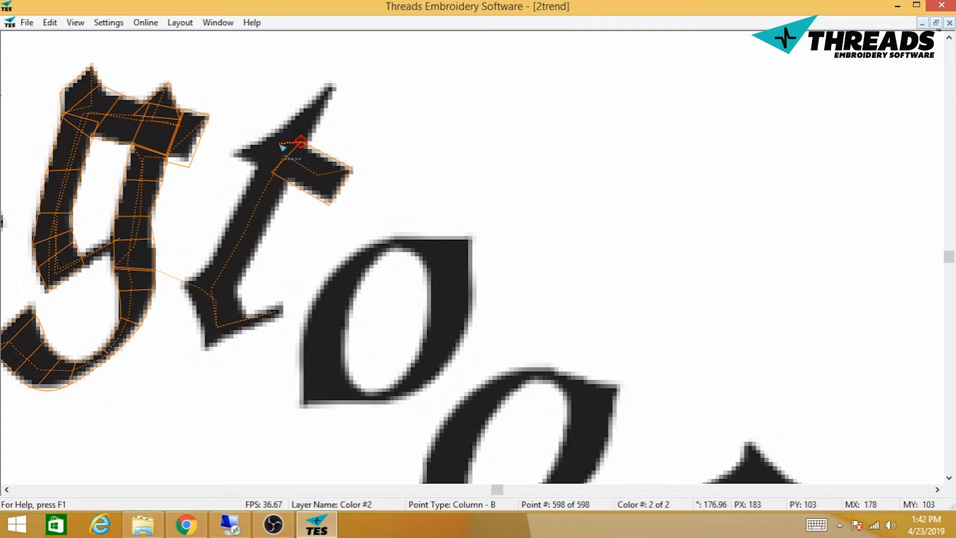
left_click(301, 142)
- Place a Normal point in the t's crossbar, then trace a 3 Point Column from the upper tip down to the crossbar's left point
right_click(269, 150)
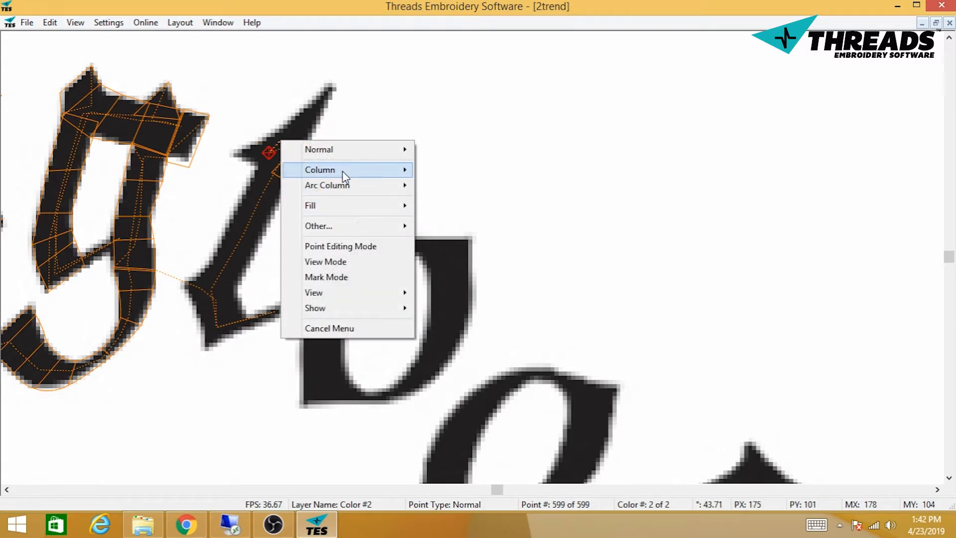
mouse_move(344, 171)
mouse_move(205, 201)
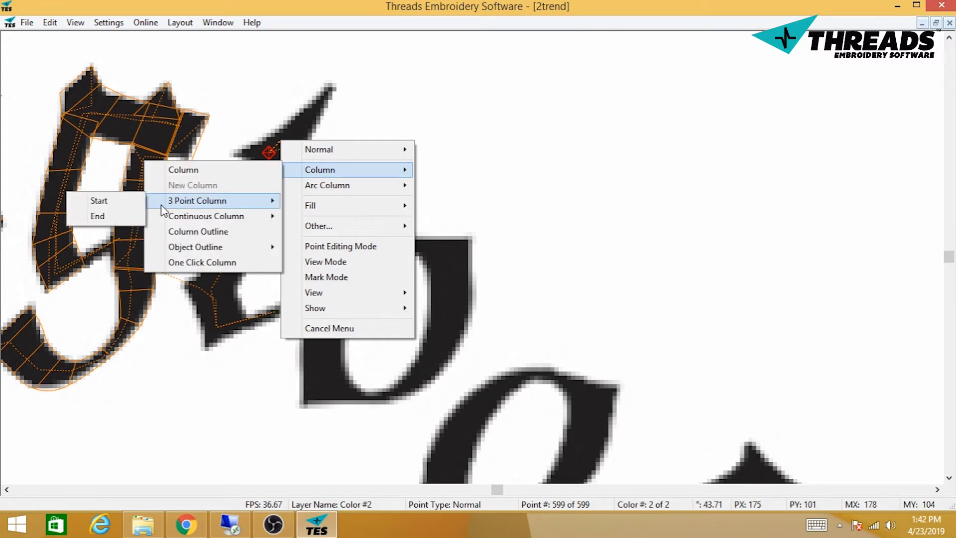
left_click(126, 202)
left_click(331, 85)
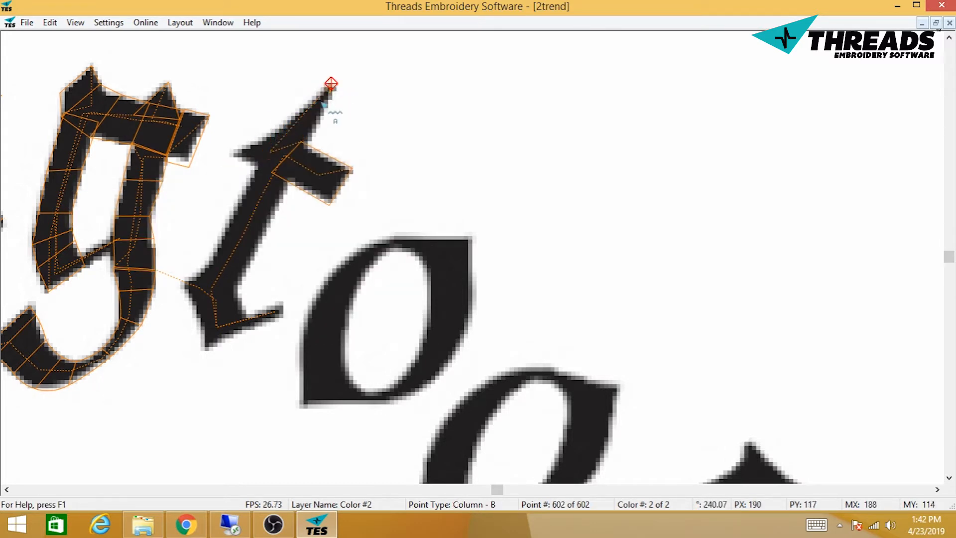
left_click(305, 105)
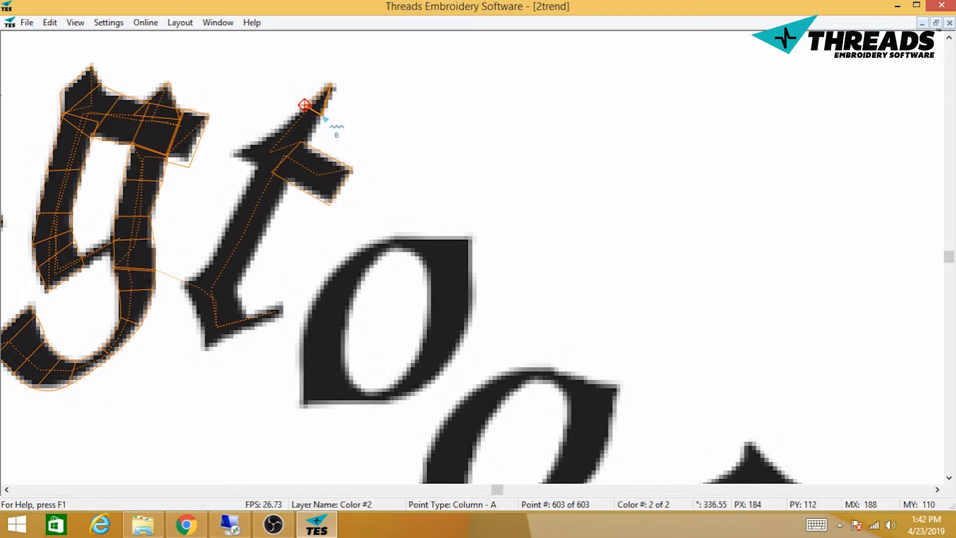
left_click(324, 117)
left_click(268, 136)
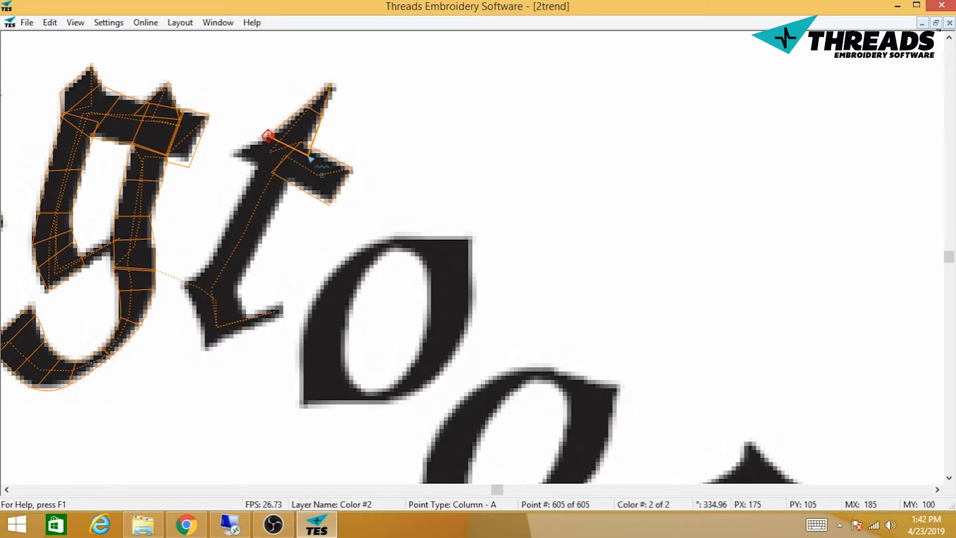
left_click(306, 152)
left_click(292, 173)
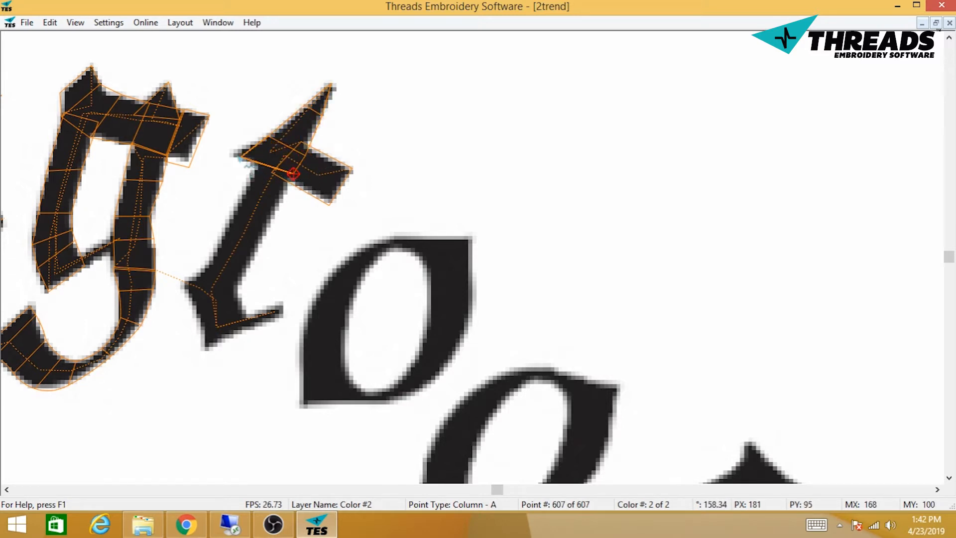
left_click(232, 153)
- Trace the satin column down the t's stem from below the crossbar, around the base to its lower edge
left_click(273, 172)
left_click(286, 191)
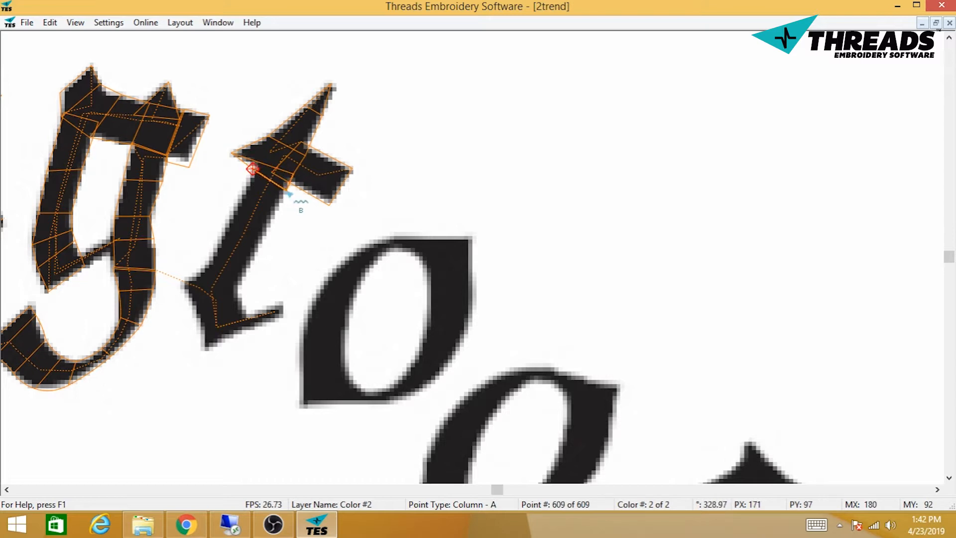
left_click(243, 273)
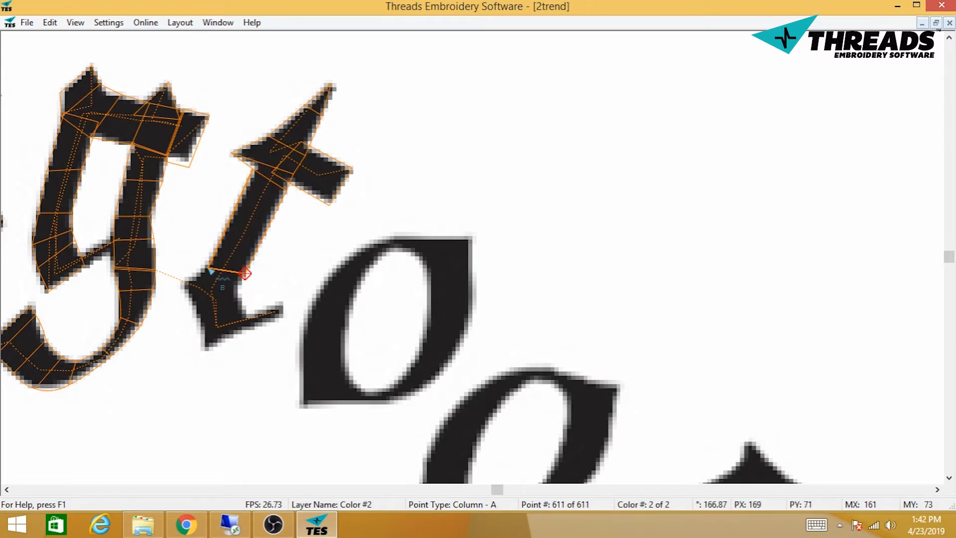
left_click(209, 268)
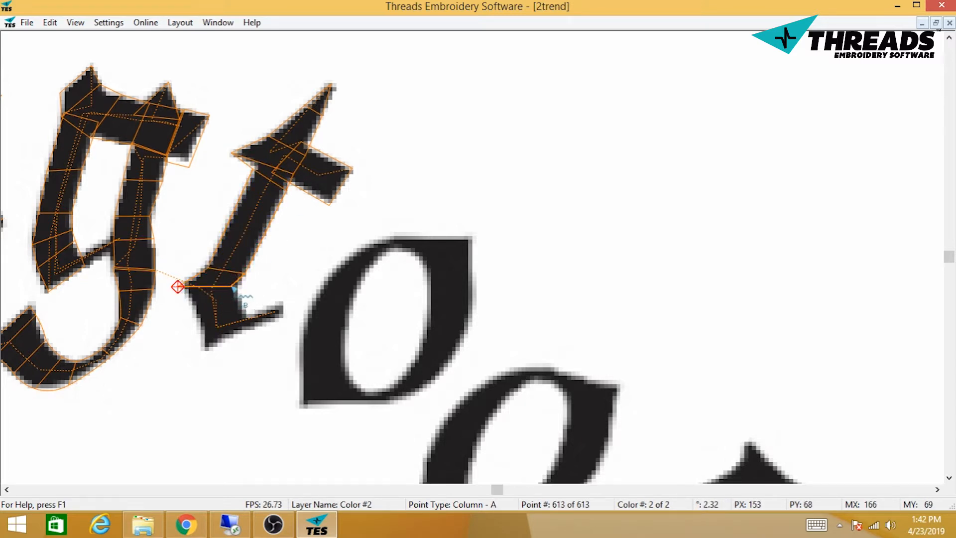
left_click(232, 286)
left_click(250, 318)
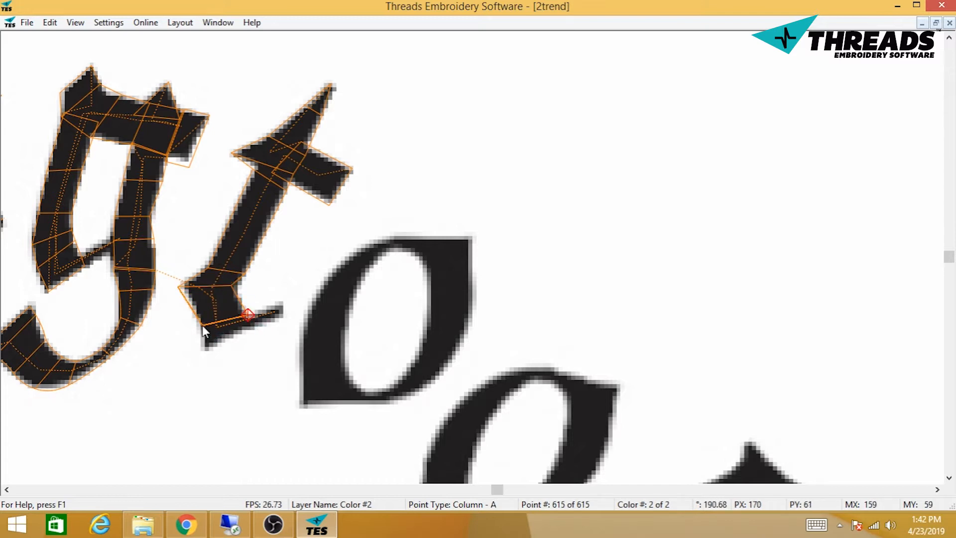
left_click(207, 350)
left_click(255, 332)
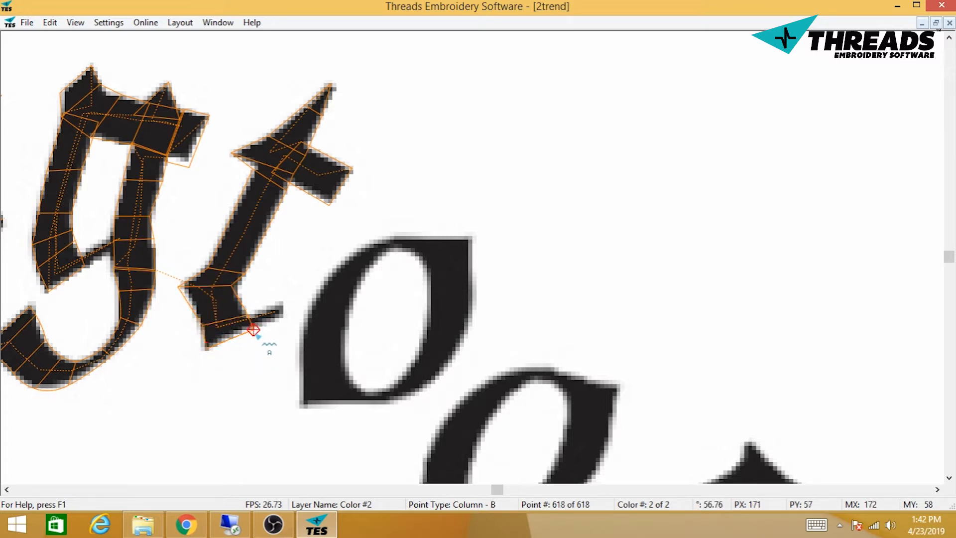
- Run Normal stitch points from the t's base past its foot tip into the first o, along its bottom and up its right side
left_click(199, 346)
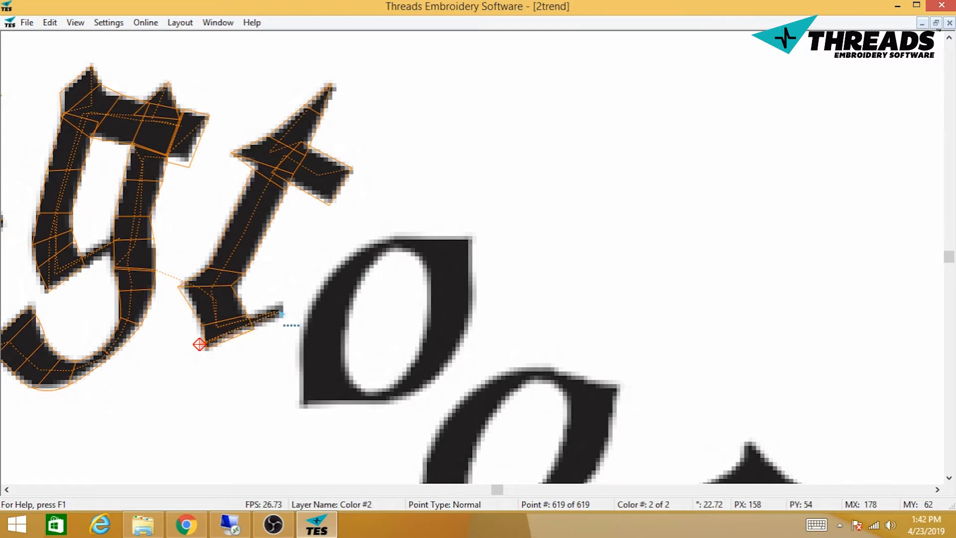
left_click(278, 316)
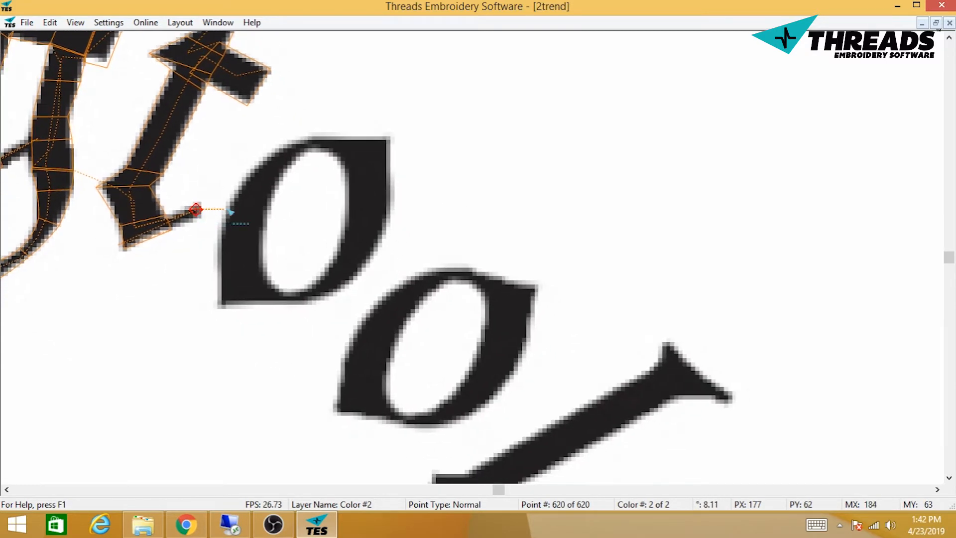
left_click(243, 215)
left_click(236, 273)
left_click(245, 294)
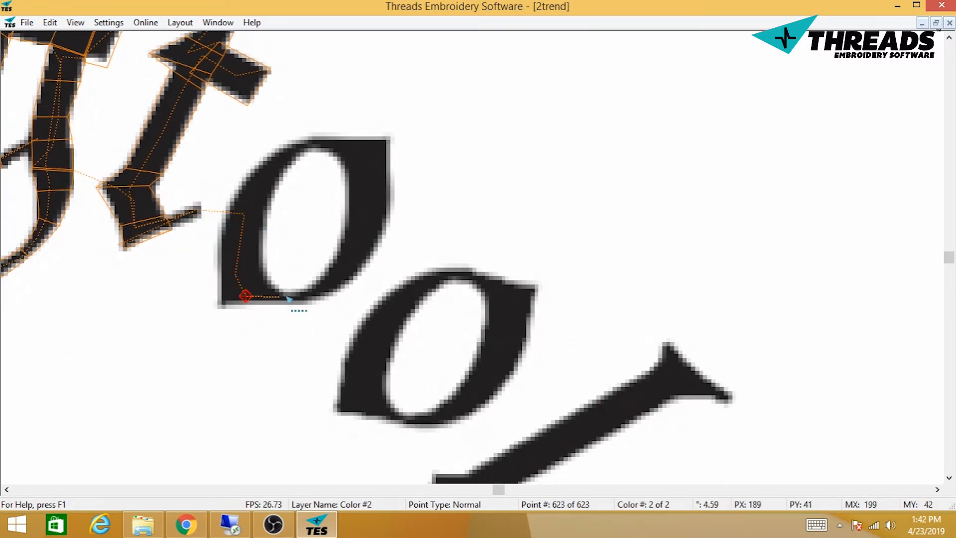
left_click(298, 300)
left_click(365, 239)
left_click(365, 185)
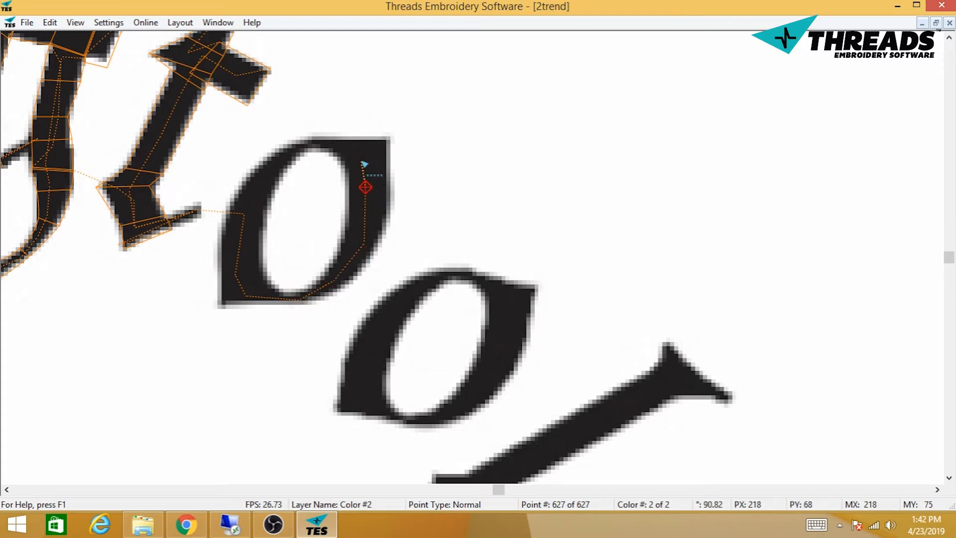
- Continue the Normal stitch points over the first o's top, down its left side and along the bottom to its lower right
left_click(360, 159)
left_click(309, 147)
left_click(277, 164)
left_click(259, 186)
left_click(243, 214)
left_click(241, 241)
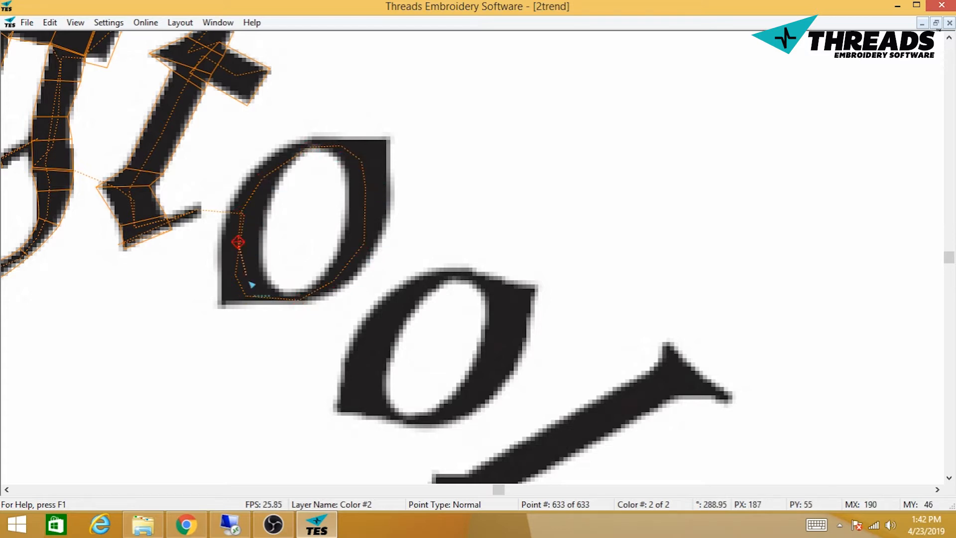
left_click(250, 280)
left_click(281, 298)
left_click(304, 299)
left_click(337, 284)
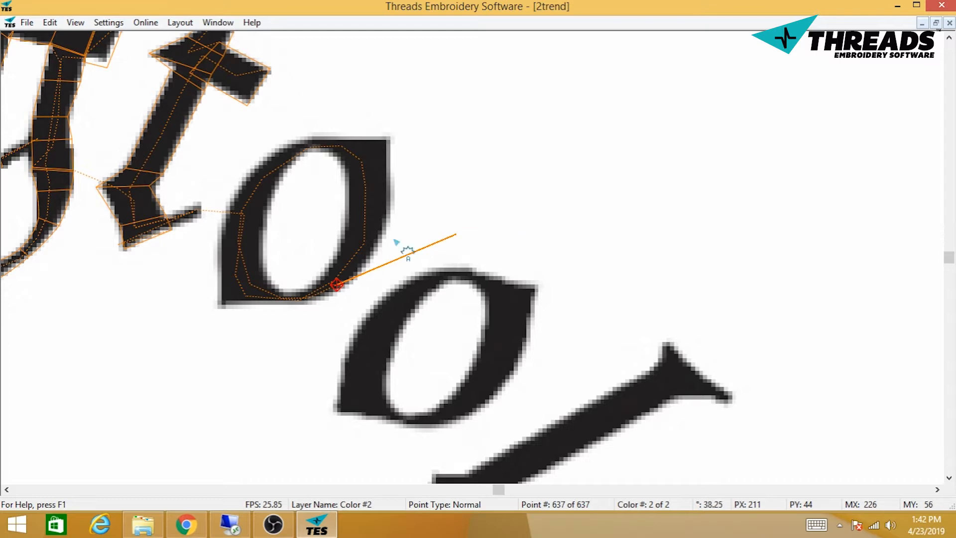
- Trace a satin column with arc sections up the first o's right side, from its lower right to just below the pointed upper-right corner
left_click(319, 271)
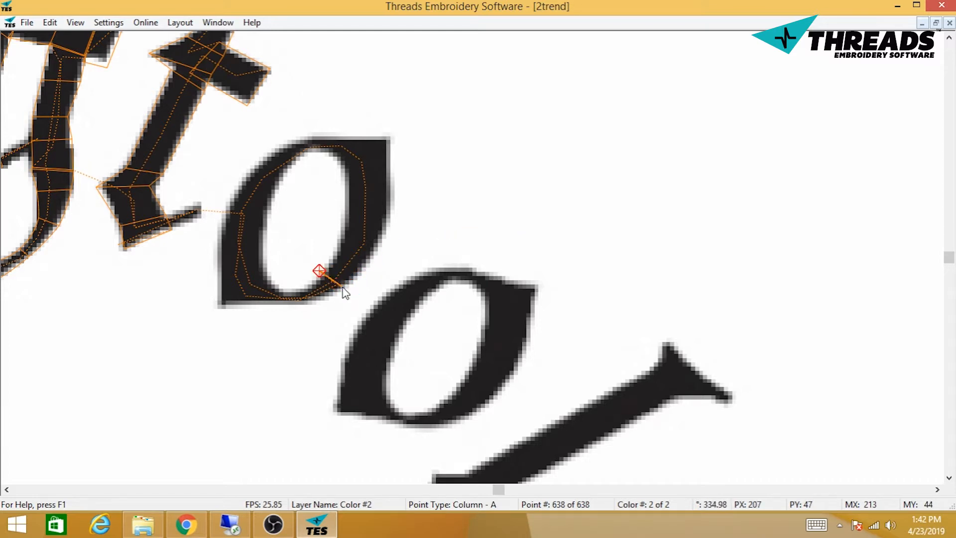
left_click(342, 287)
left_click(367, 268)
left_click(344, 222)
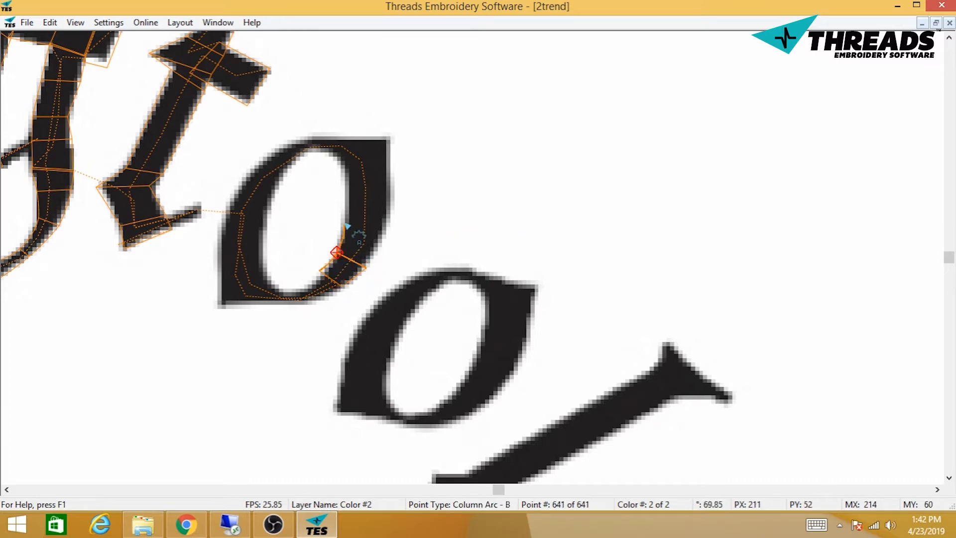
left_click(386, 226)
left_click(390, 227)
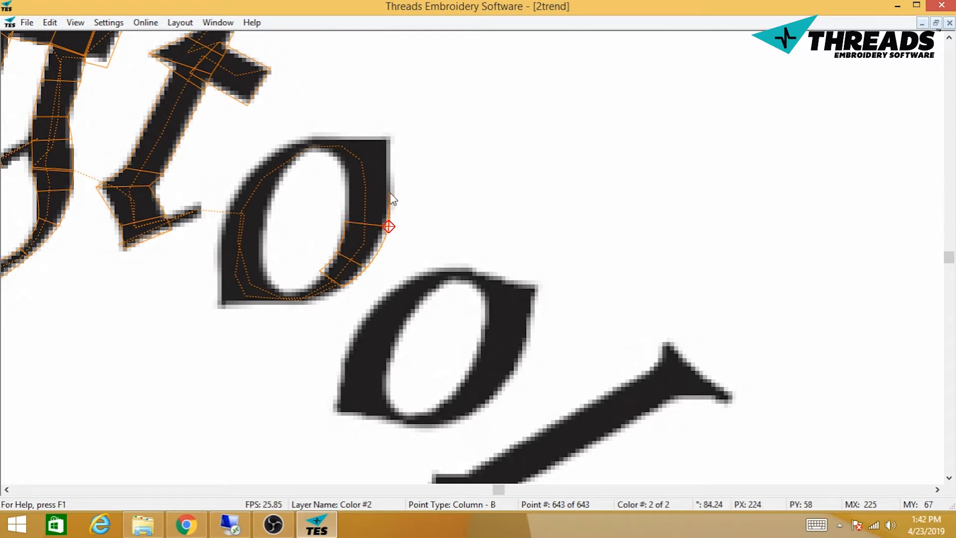
left_click(390, 193)
left_click(347, 193)
left_click(347, 171)
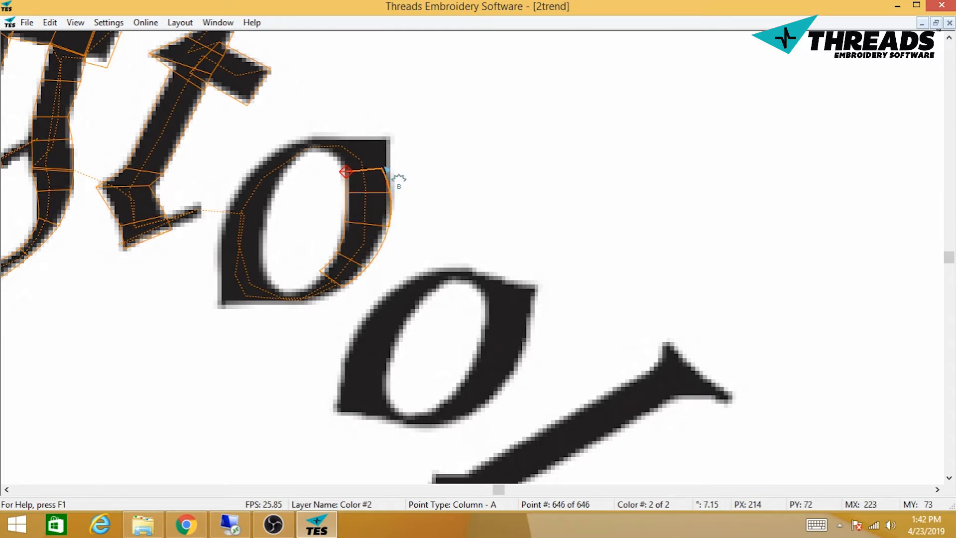
left_click(389, 166)
left_click(390, 140)
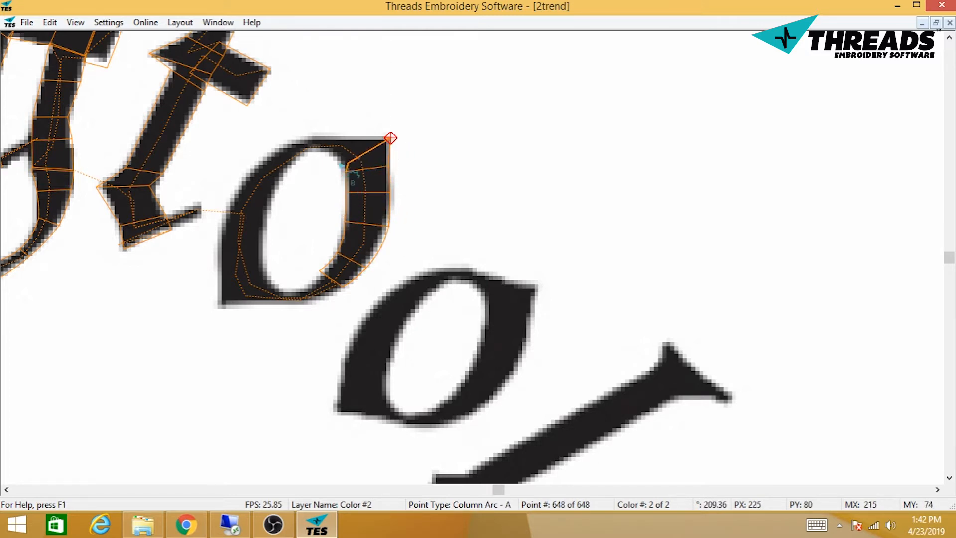
left_click(338, 165)
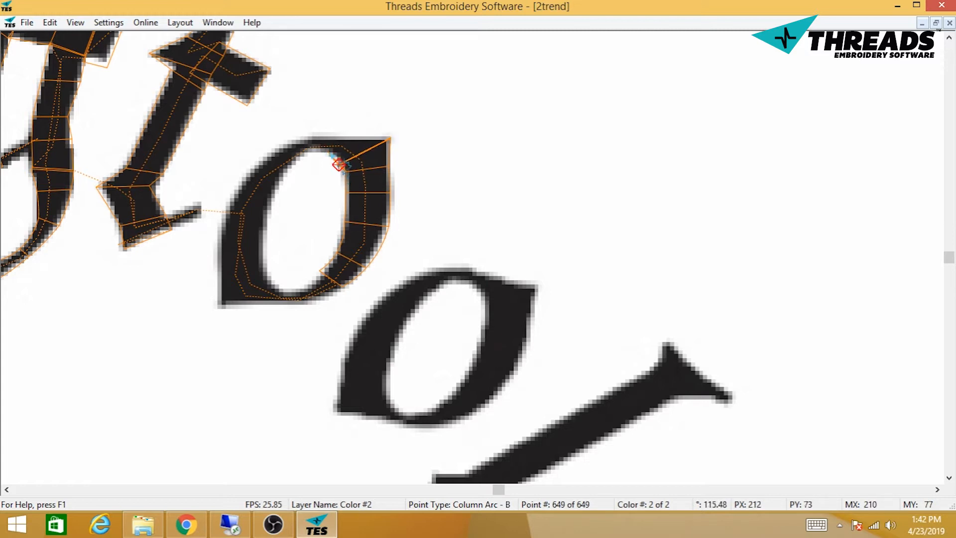
left_click(329, 153)
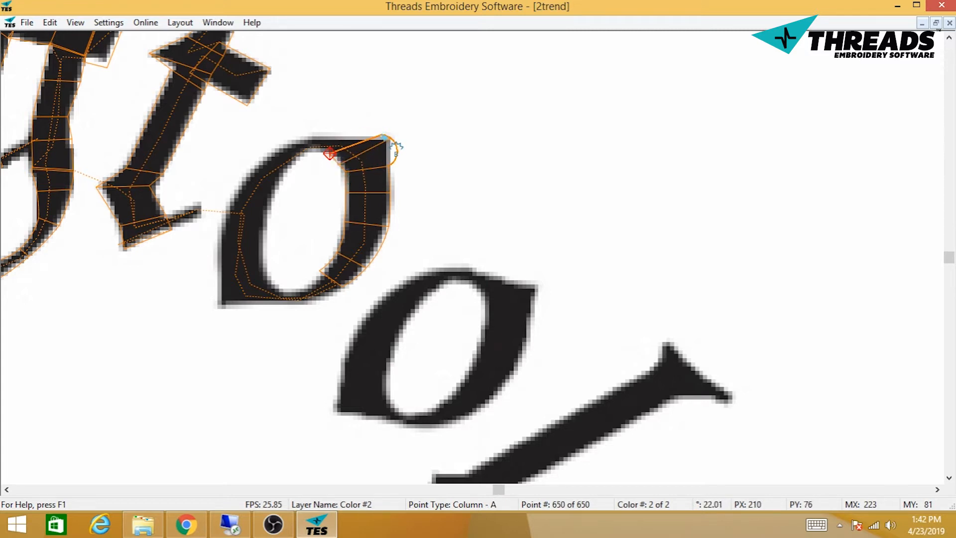
key("BackSpace")
key("BackSpace")
key("BackSpace")
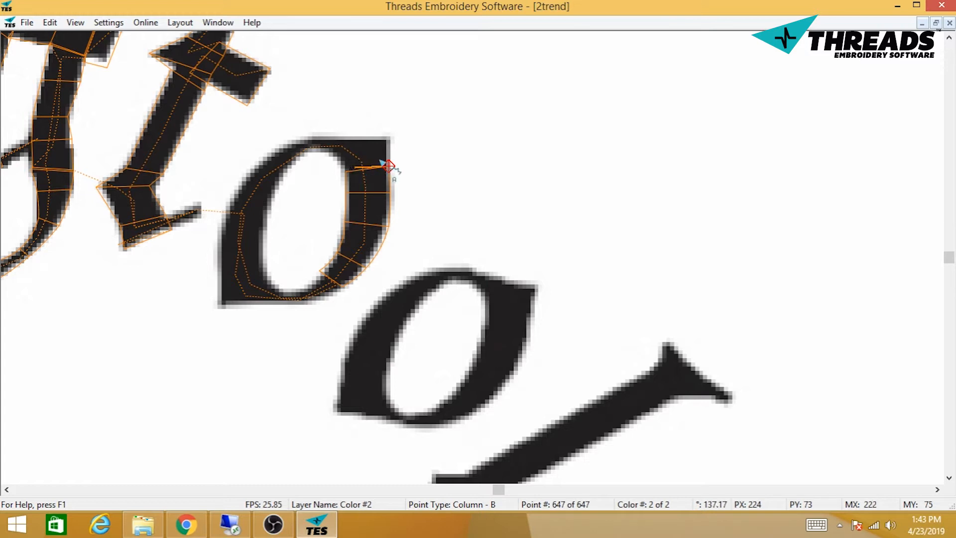
- Continue the satin column around the first o's pointed upper-right corner and across its top, fanning the point pairs at the corner
left_click(390, 154)
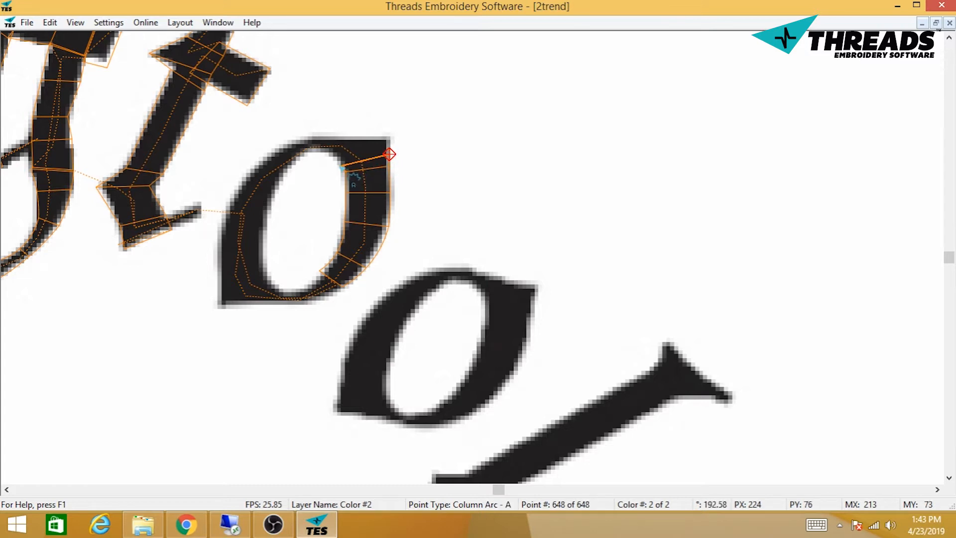
left_click(337, 160)
left_click(331, 157)
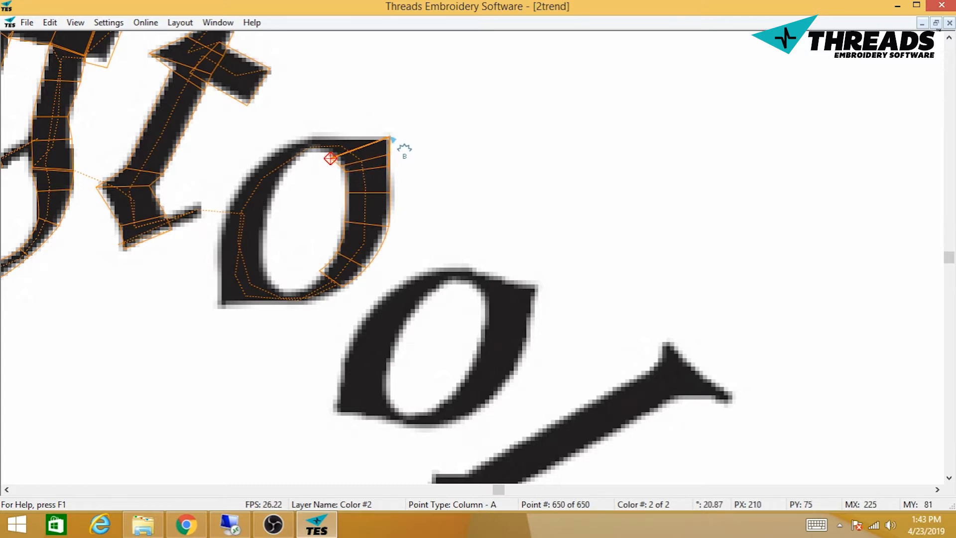
left_click(391, 138)
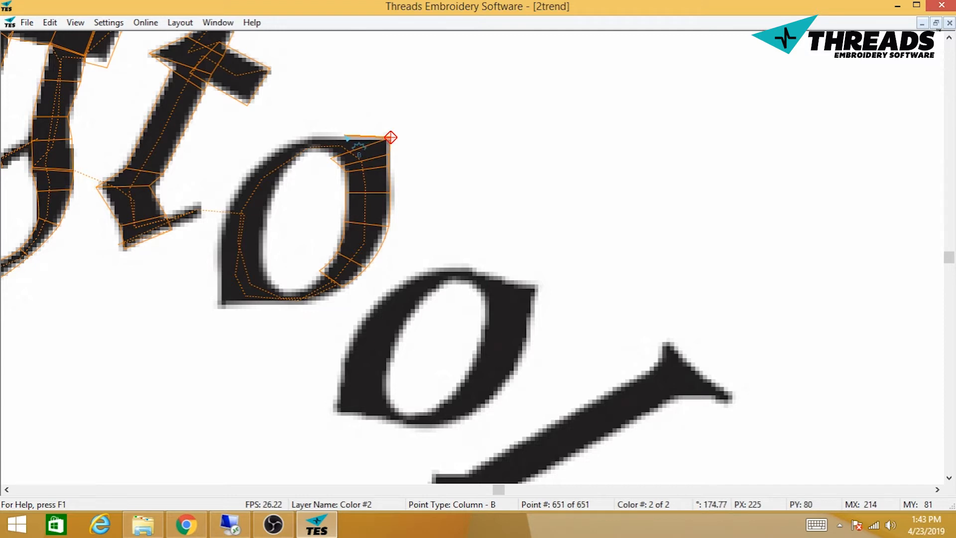
left_click(344, 135)
left_click(323, 155)
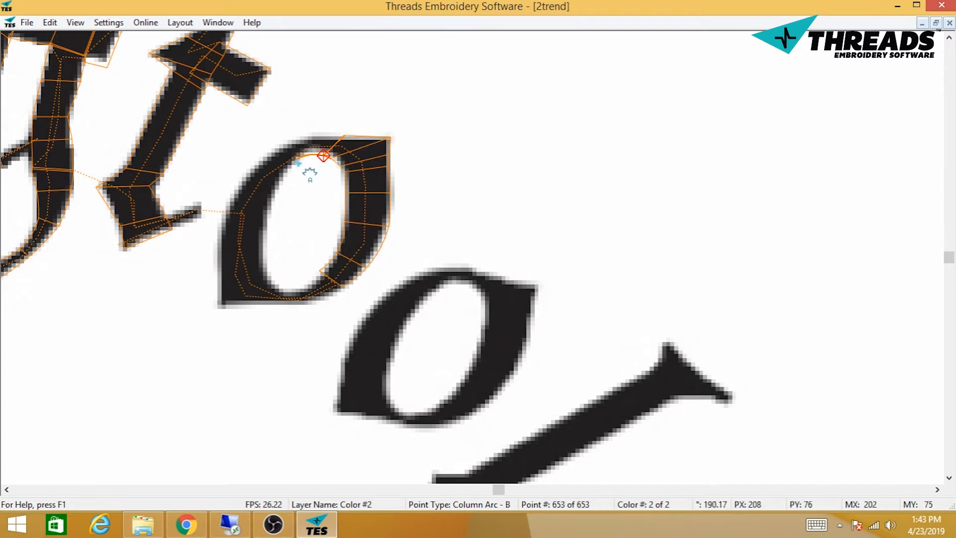
left_click(298, 154)
left_click(303, 137)
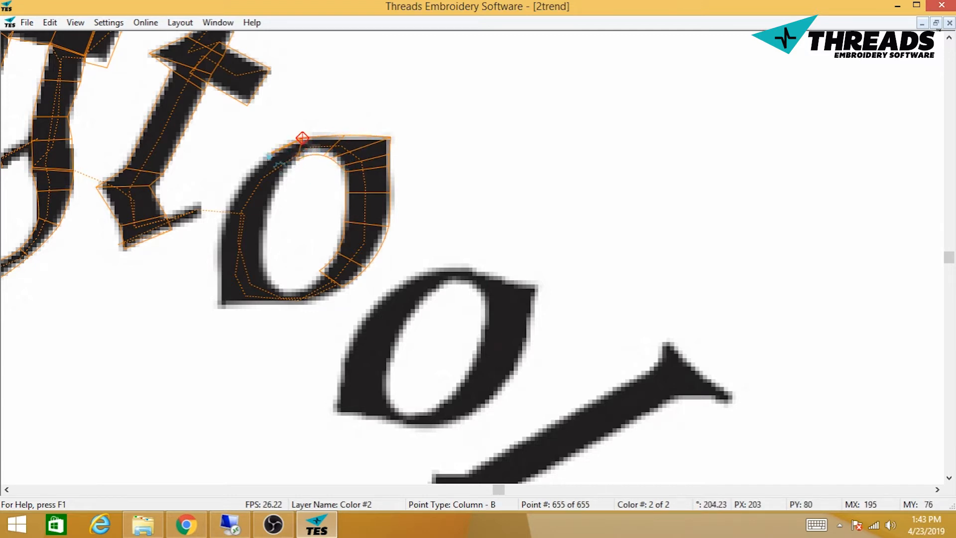
- Continue the satin column down the first o's left side to its pointed lower-left corner
left_click(268, 158)
left_click(282, 172)
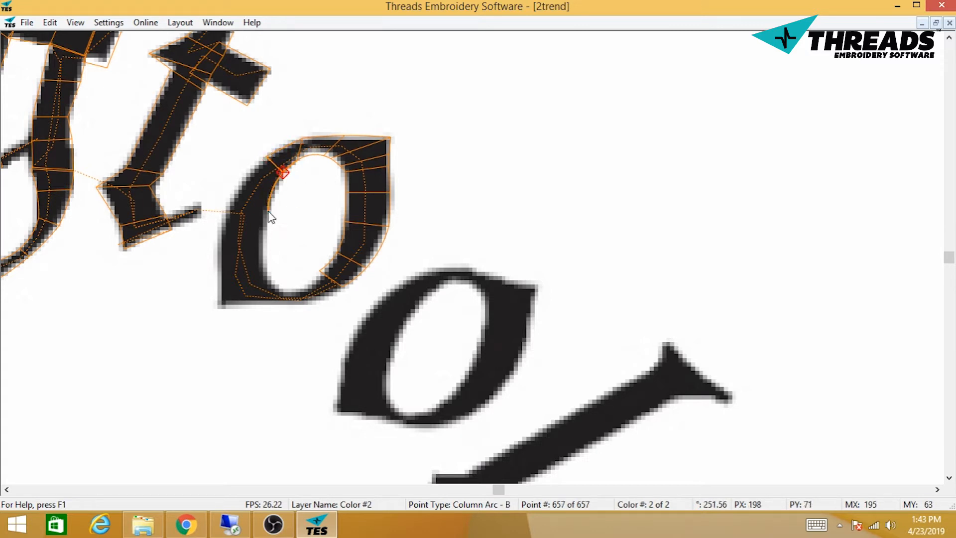
left_click(268, 213)
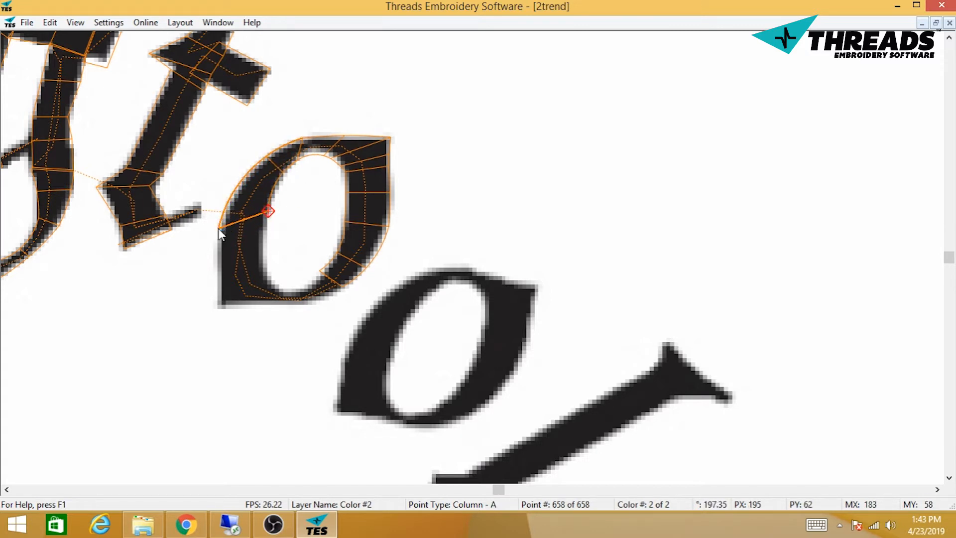
left_click(220, 230)
left_click(220, 260)
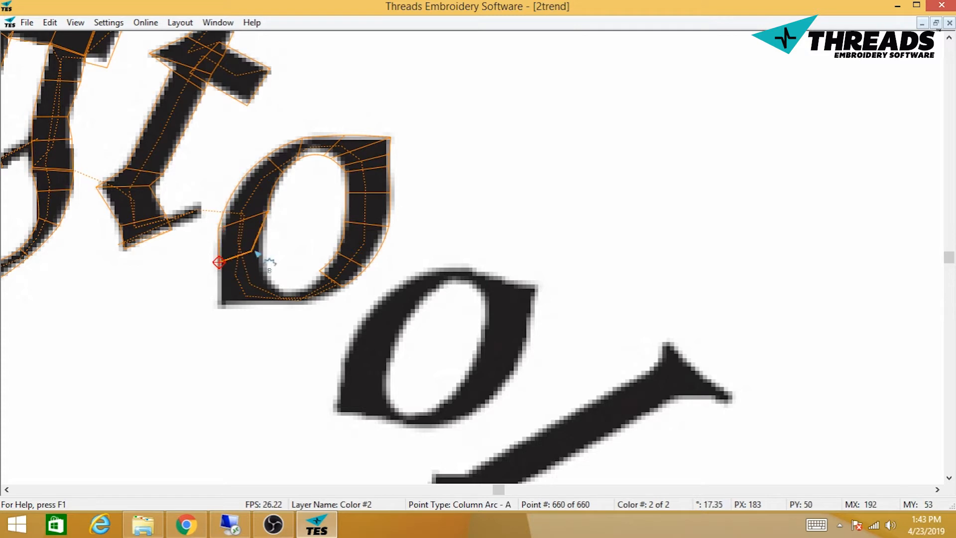
left_click(261, 250)
left_click(221, 304)
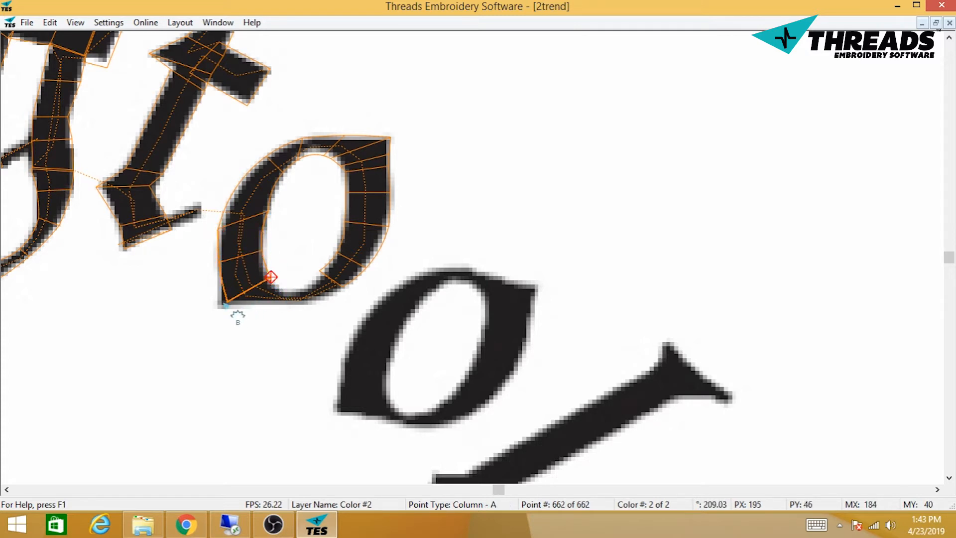
- Close the first o's satin column along its bottom edge, back to the column's starting edge at the lower right
left_click(255, 307)
left_click(268, 299)
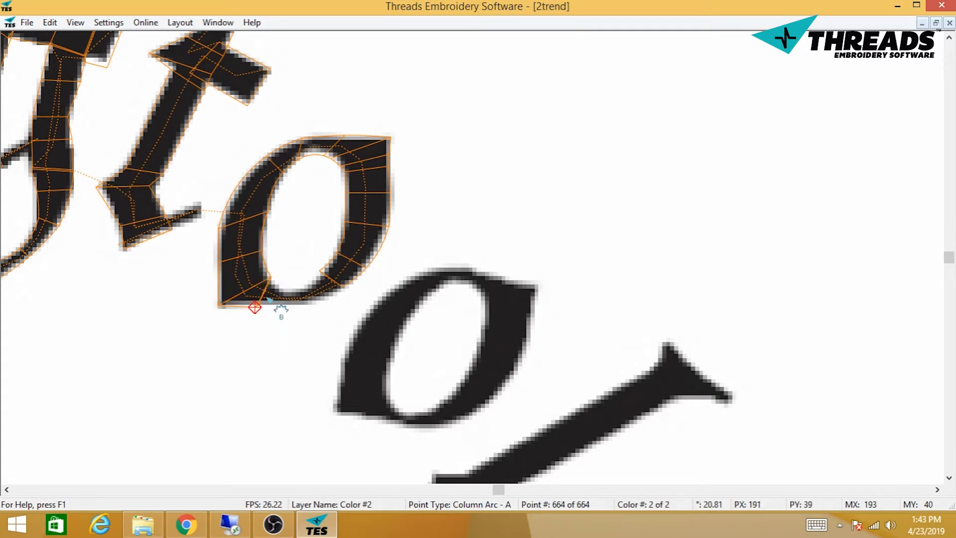
left_click(273, 285)
left_click(289, 290)
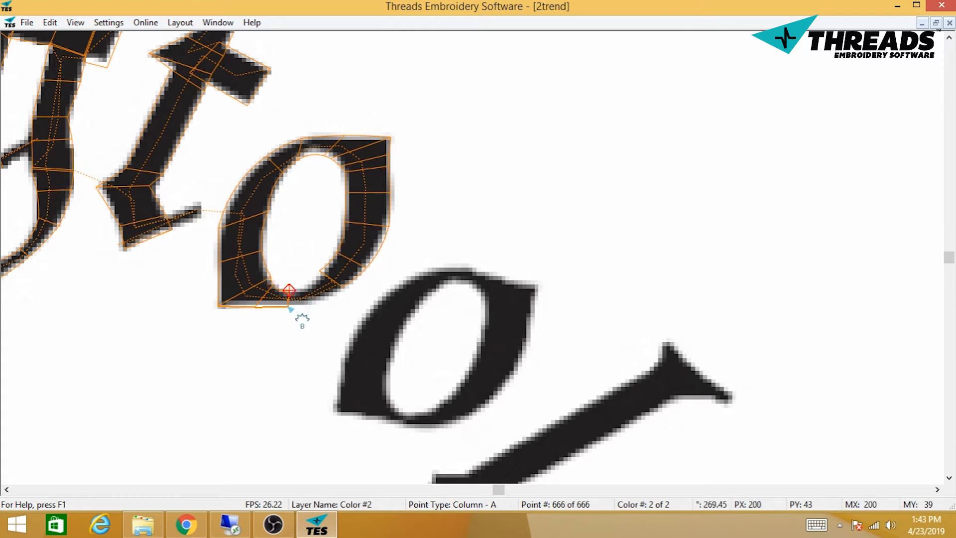
left_click(289, 307)
left_click(322, 304)
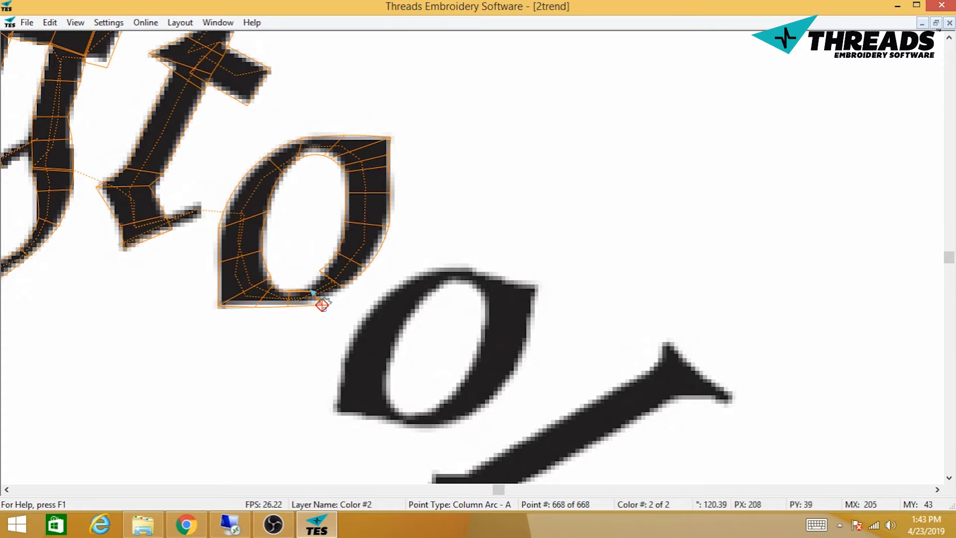
left_click(309, 284)
left_click(320, 273)
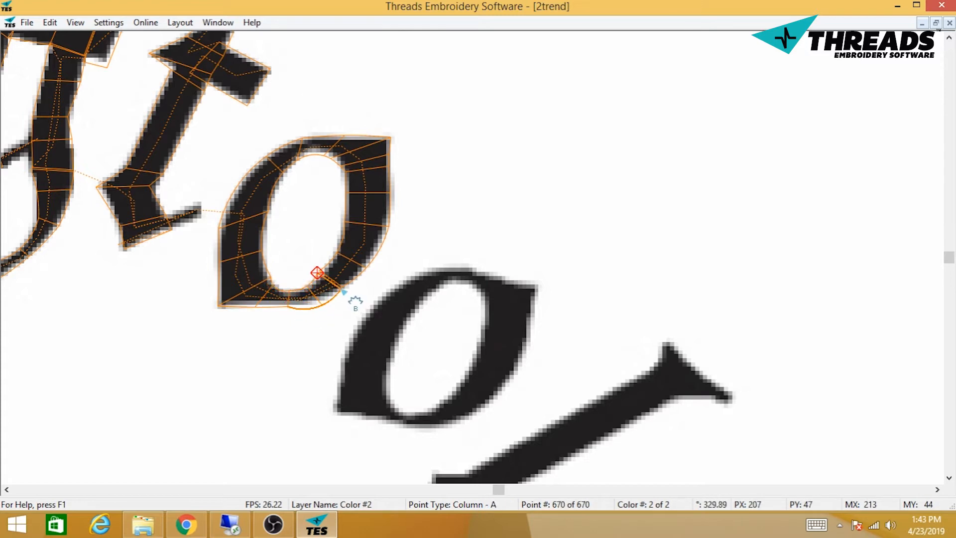
left_click(342, 289)
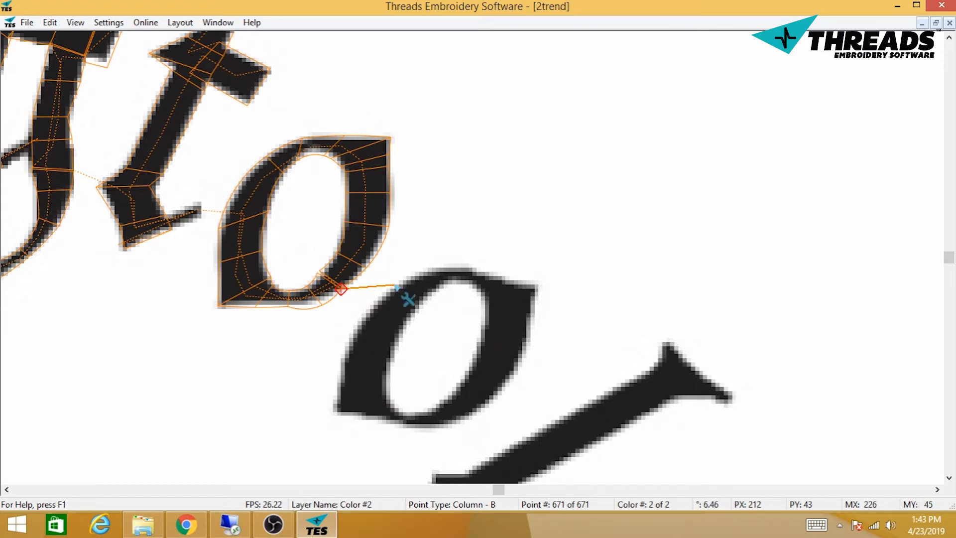
- Adjust the first o's column points at its top, bottom and left side to fit the letter's outline
key("Escape")
mouse_move(302, 138)
left_mouse_down()
mouse_move(293, 140)
mouse_move(300, 157)
left_mouse_up()
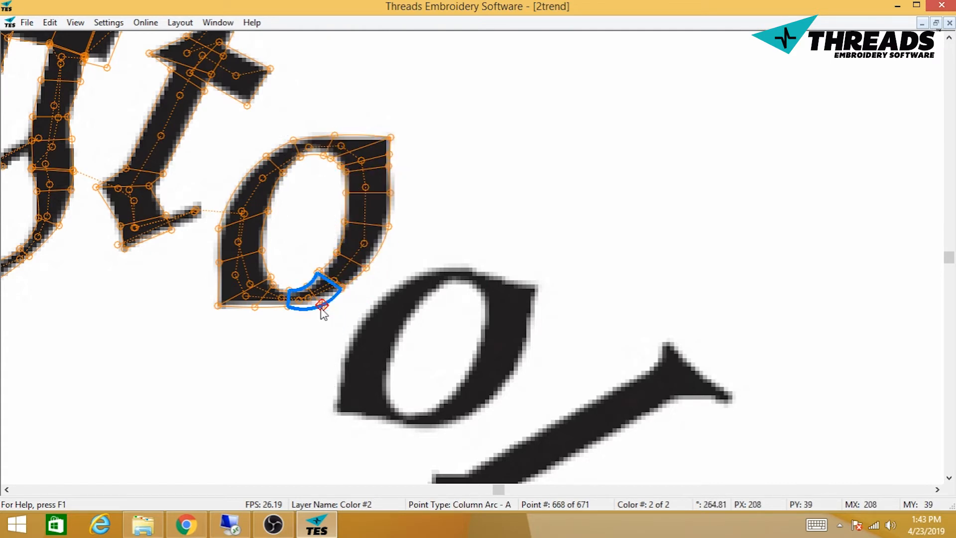
left_click_drag(321, 307, 263, 253)
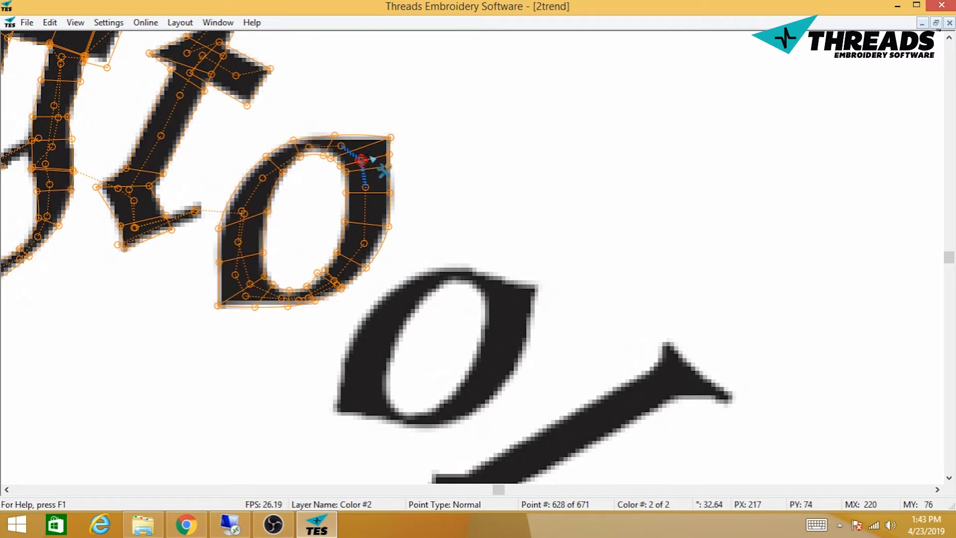
left_click_drag(320, 273, 323, 273)
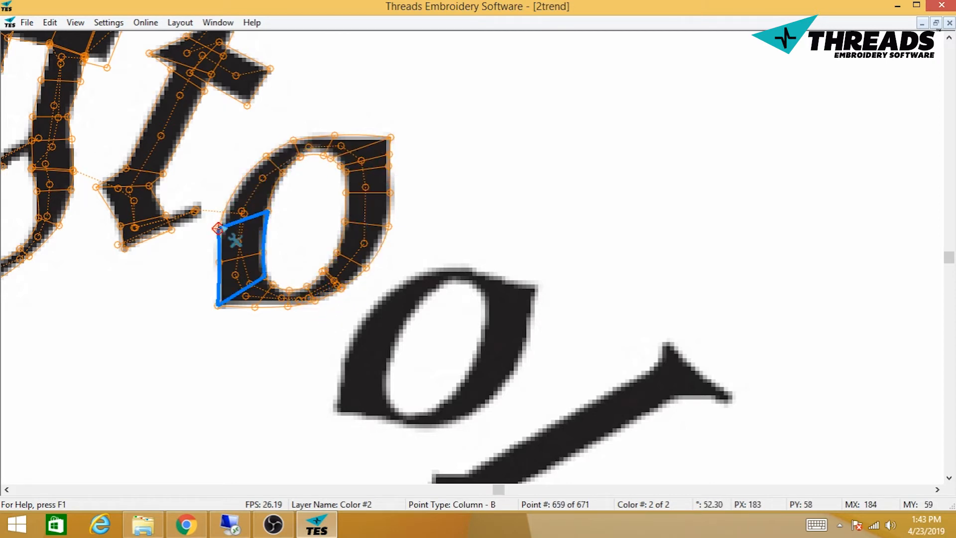
left_click_drag(219, 227, 268, 218)
- Resume Normal stitching from the last point, running into the second o, down its left side, along the bottom and up its right side
left_click_drag(424, 256, 325, 123)
right_click(327, 123)
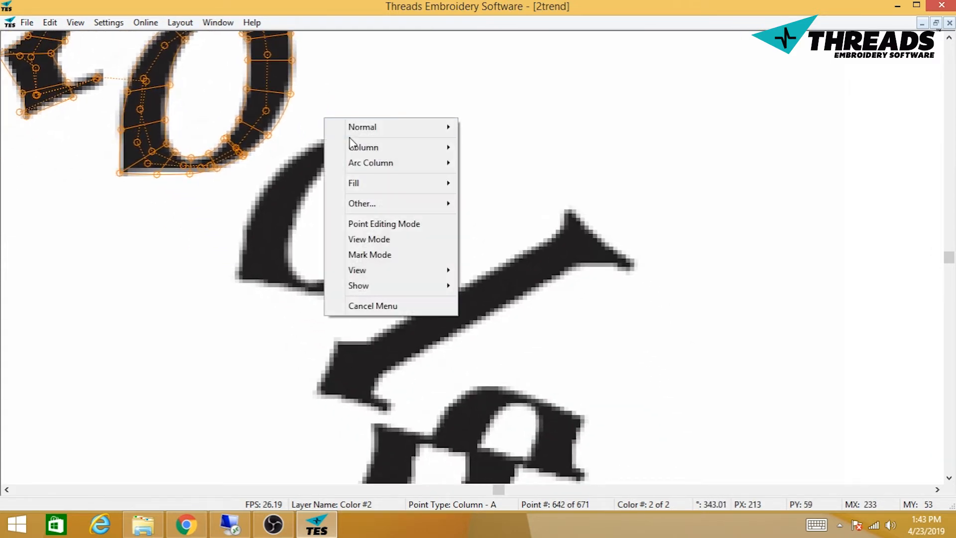
mouse_move(350, 129)
left_click(291, 128)
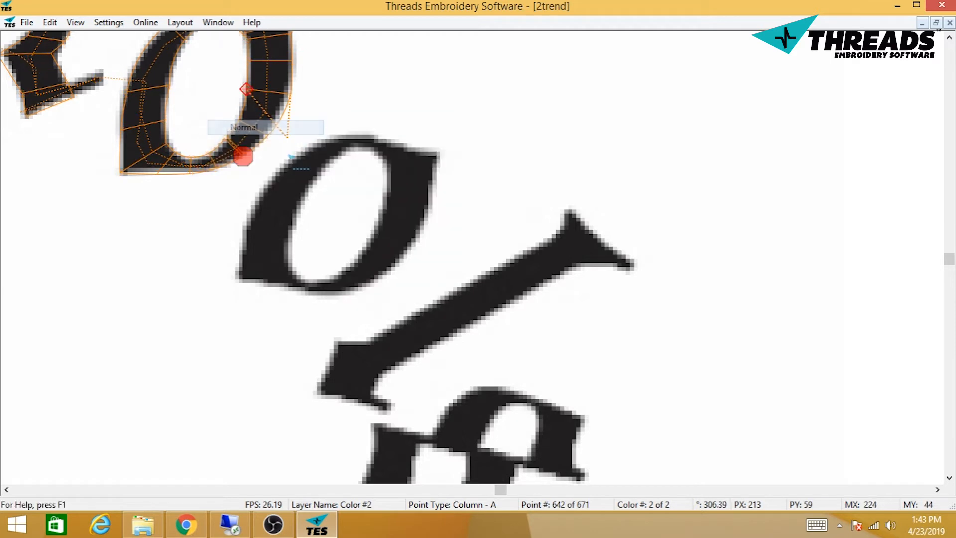
right_click(244, 158)
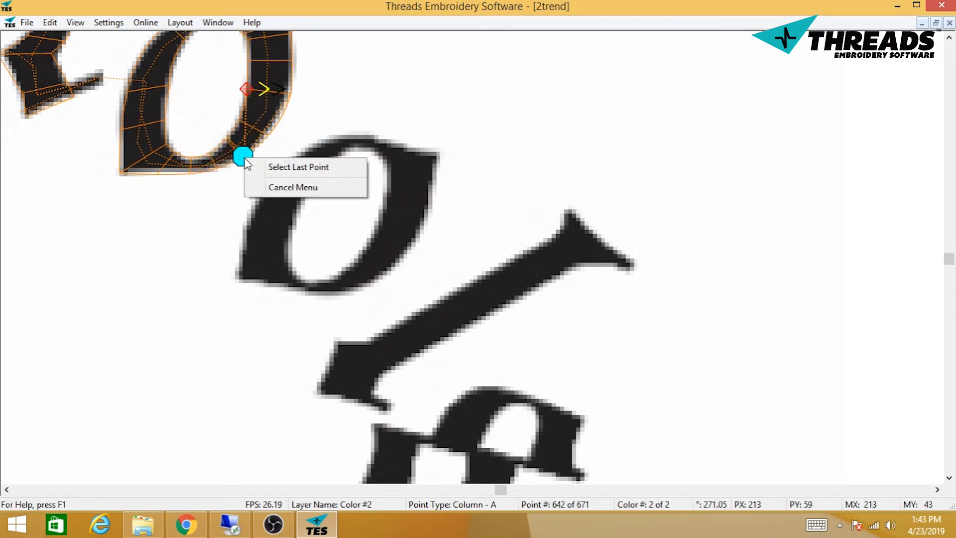
left_click(298, 167)
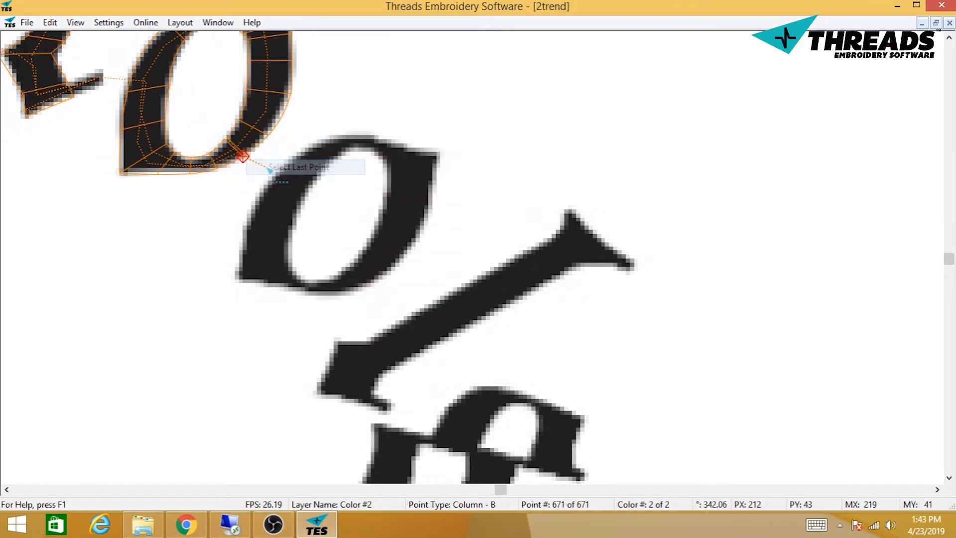
left_click(289, 189)
left_click(268, 228)
left_click(292, 285)
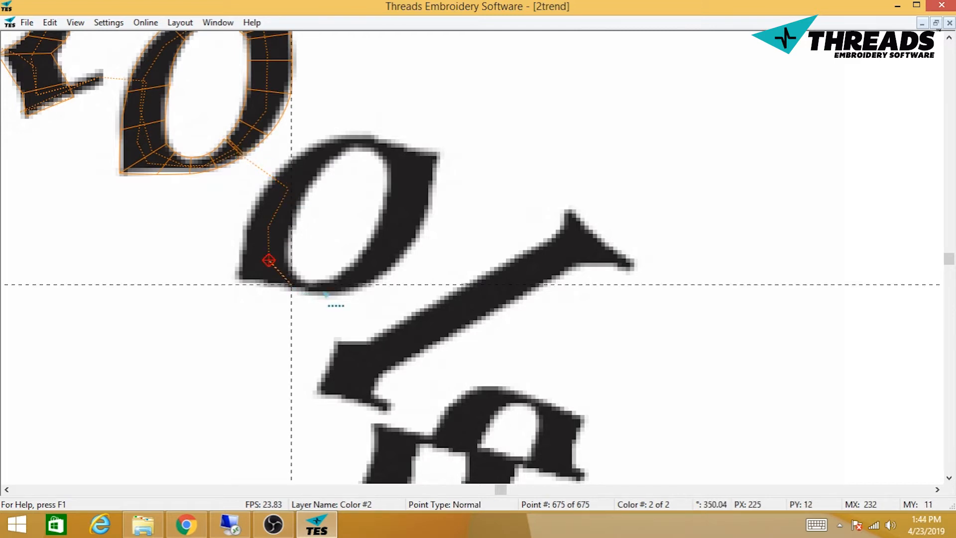
left_click(342, 289)
left_click(394, 250)
left_click(415, 208)
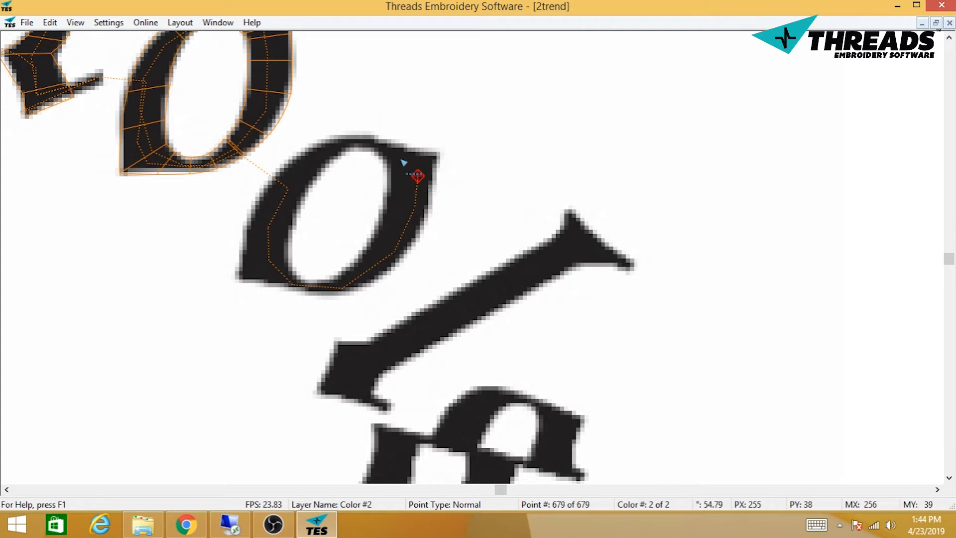
- Continue the Normal stitching across the second o's top, down its left side and along the bottom to the lower right
left_click(397, 150)
left_click(353, 144)
left_click(322, 154)
left_click(300, 172)
left_click(283, 206)
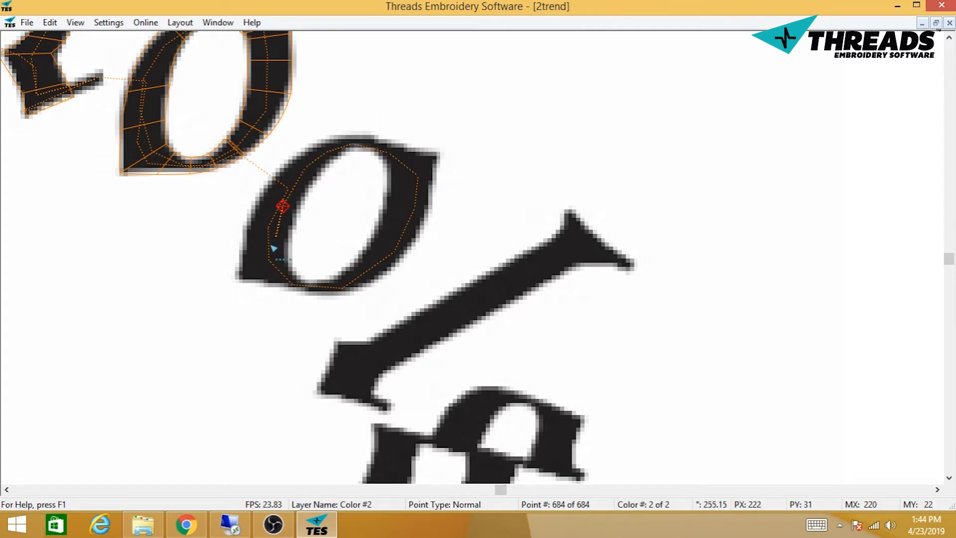
left_click(270, 272)
left_click(317, 291)
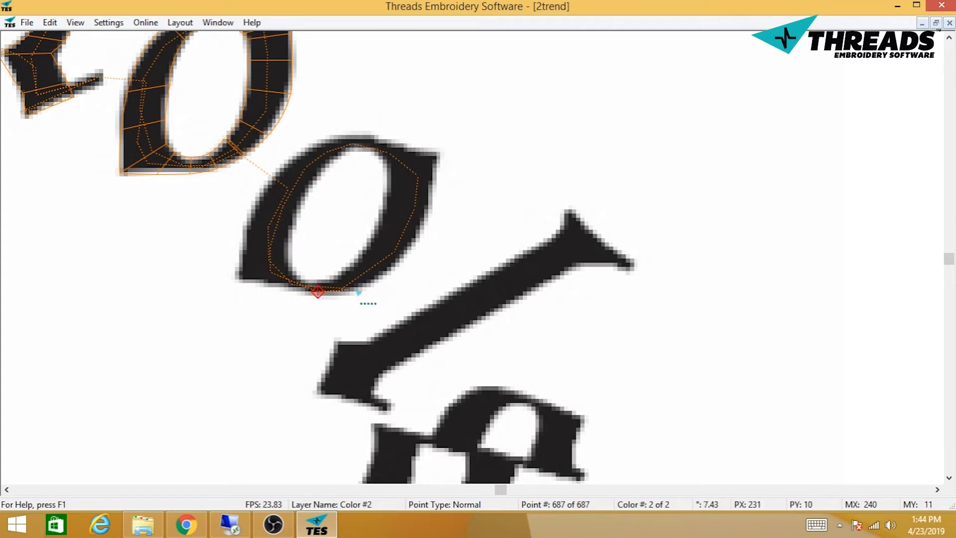
left_click(354, 287)
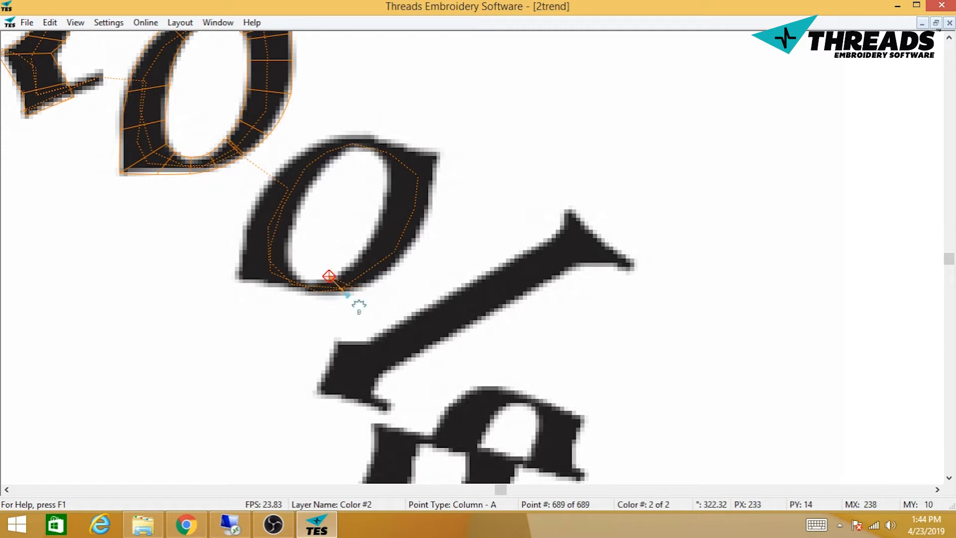
- Place a satin column from the second o's lower right, curving up its right side to the pointed upper-right corner
left_click(345, 294)
left_click(384, 274)
left_click(363, 256)
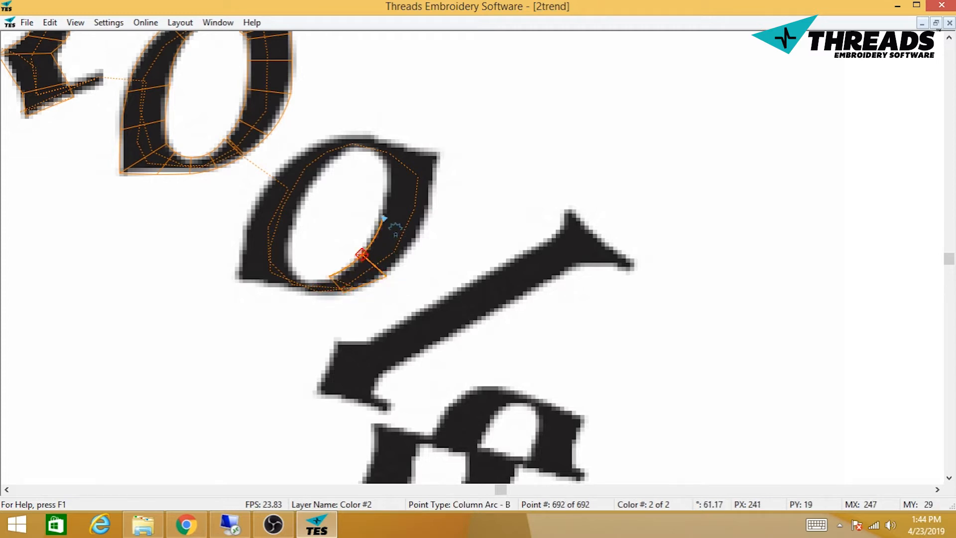
left_click(380, 215)
left_click(428, 219)
left_click(434, 193)
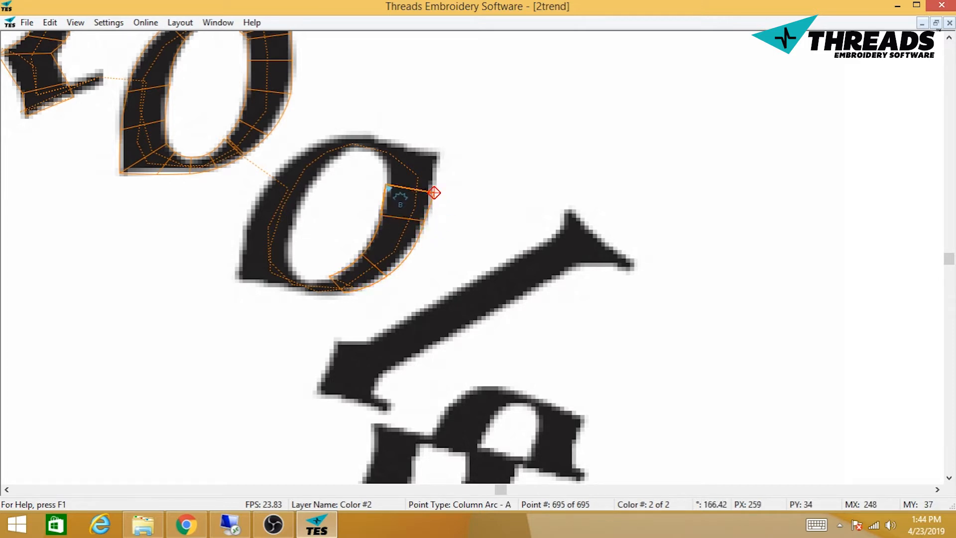
left_click(388, 171)
left_click(439, 155)
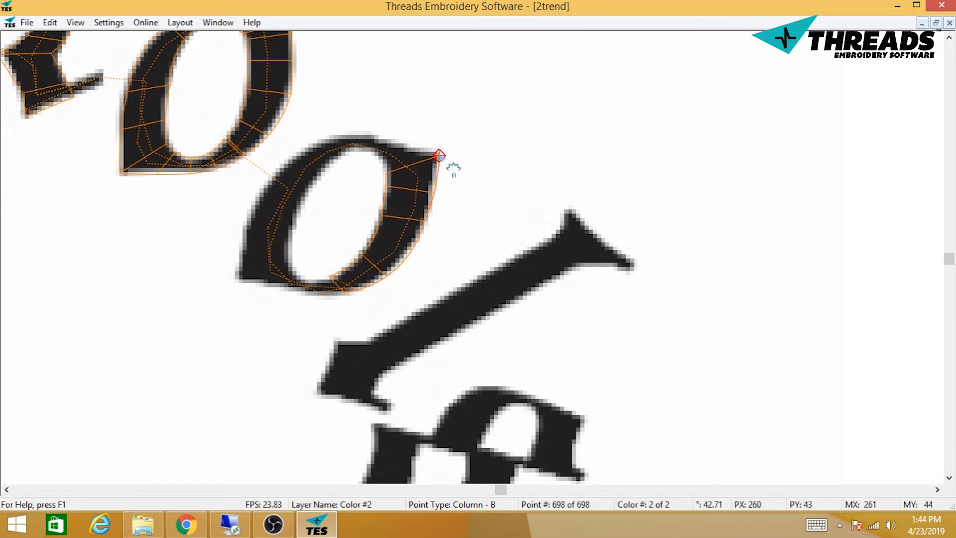
- Continue the satin column across the second o's top edge and around to its upper left side
left_click(382, 158)
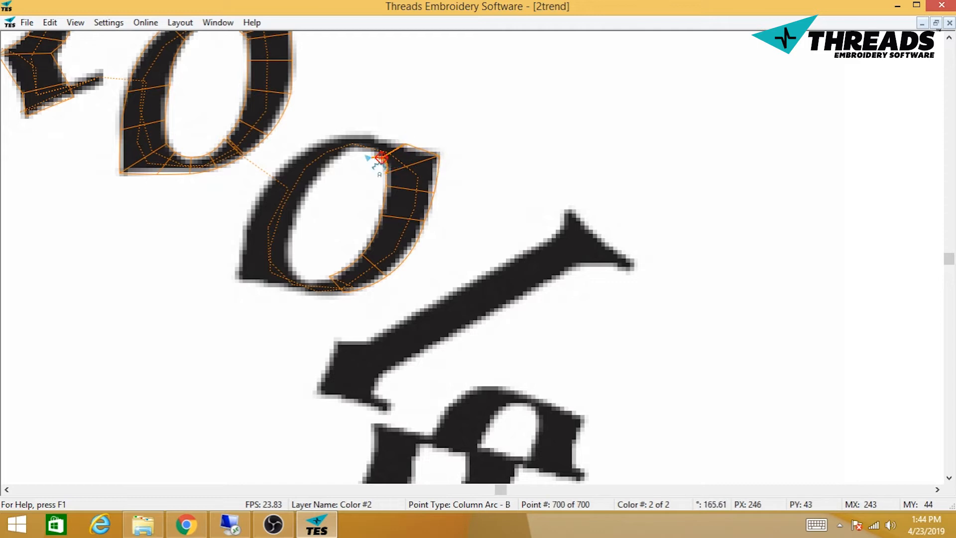
left_click(363, 148)
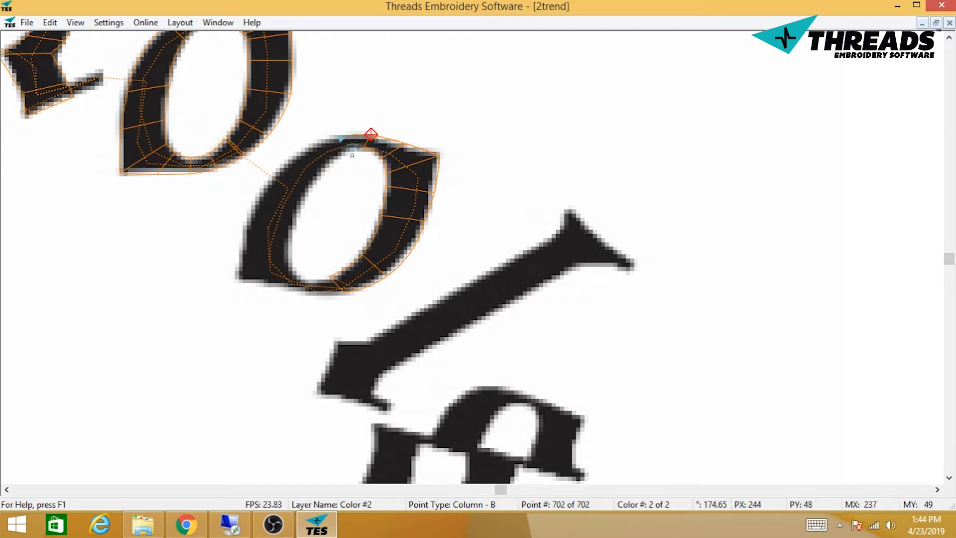
left_click(324, 138)
left_click(334, 157)
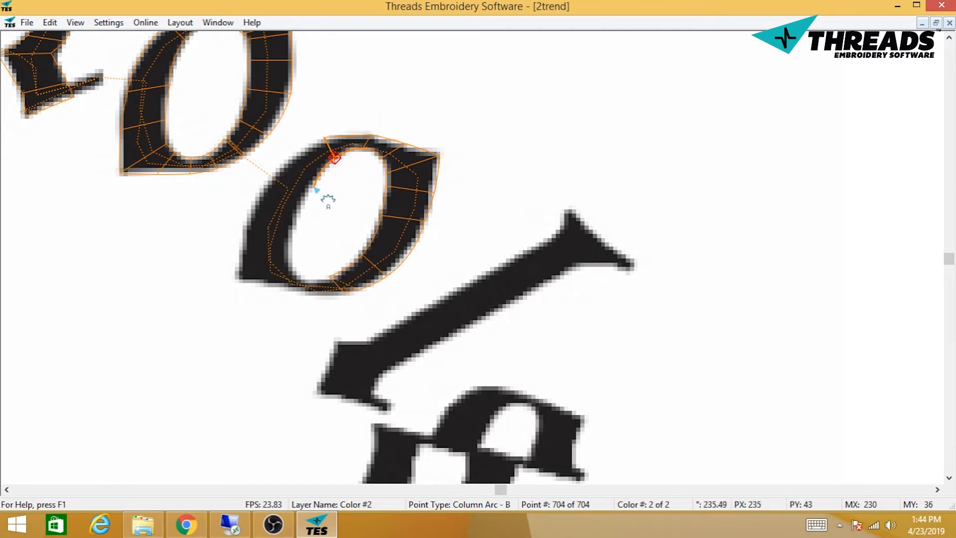
left_click(314, 188)
left_click(277, 175)
- Carry the second o's satin column down its left side and around the pointed lower-left corner
left_click(249, 217)
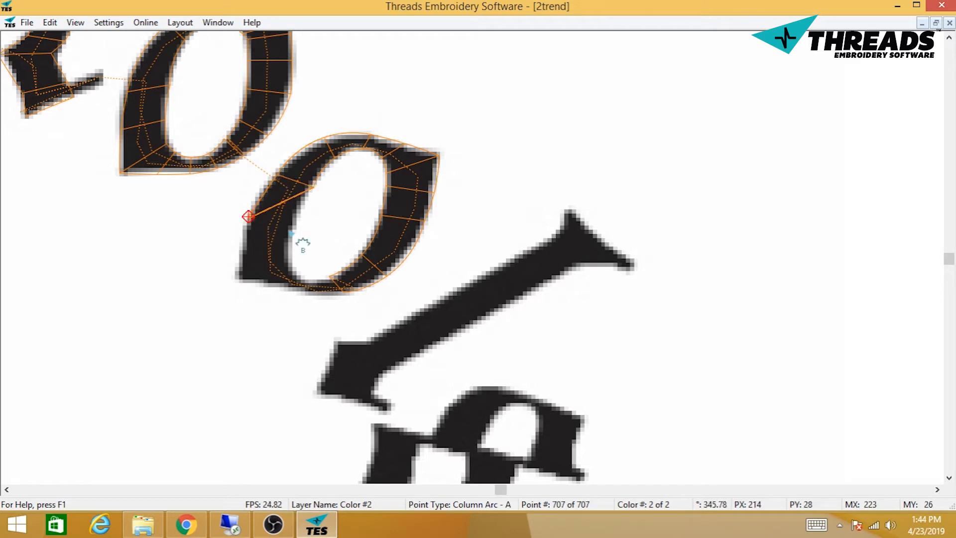
left_click(293, 231)
left_click(288, 253)
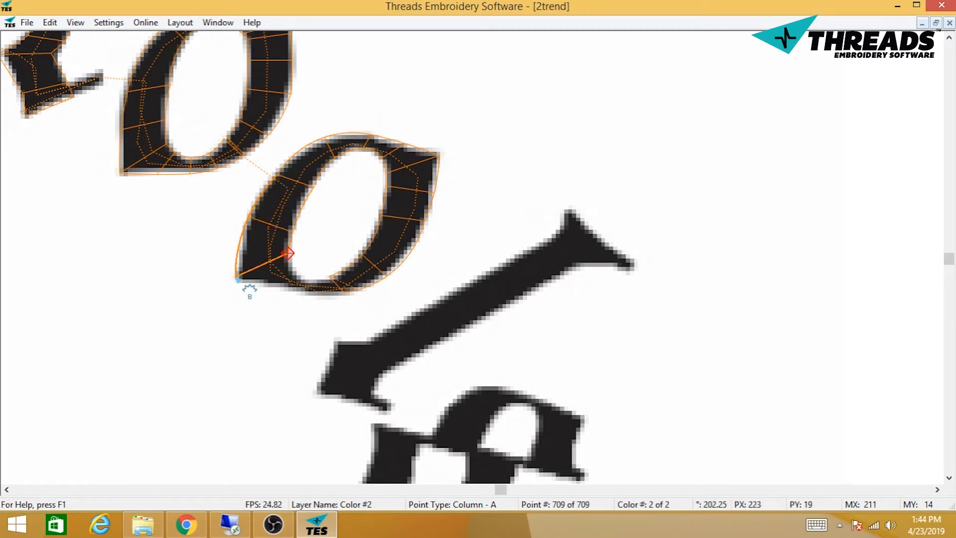
left_click(236, 280)
left_click(261, 282)
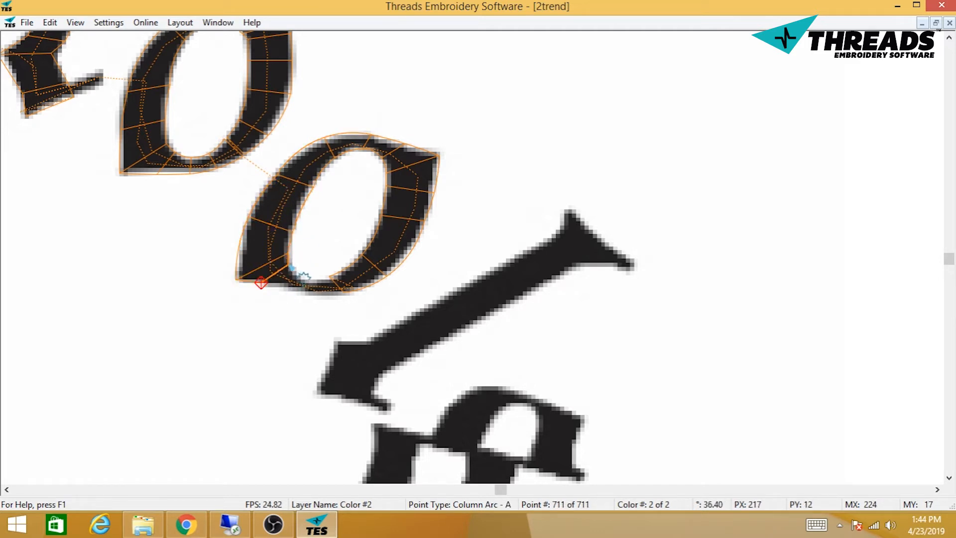
- Close the second o's satin column along its bottom edge, back to the column's starting edge
left_click(293, 269)
left_click(301, 276)
left_click(291, 290)
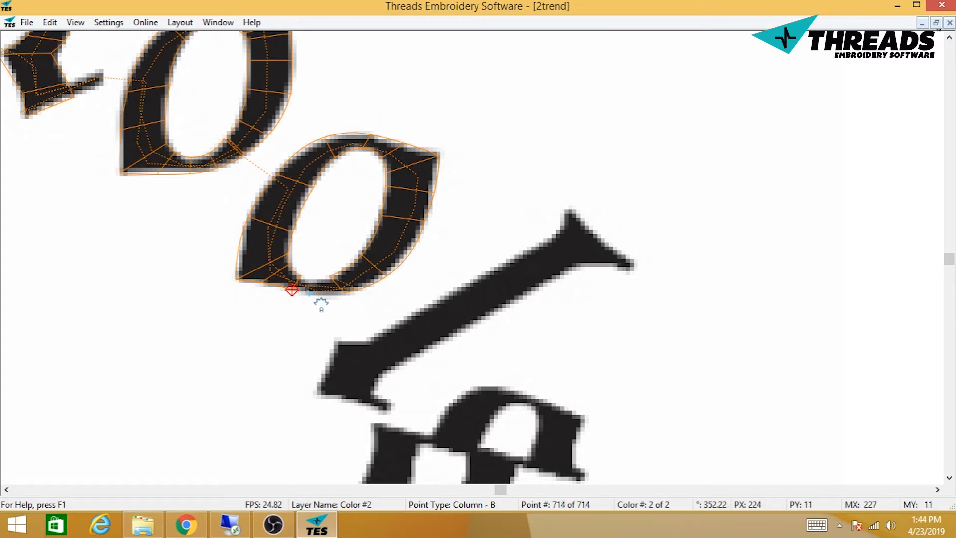
left_click(321, 294)
left_click(340, 290)
left_click(343, 291)
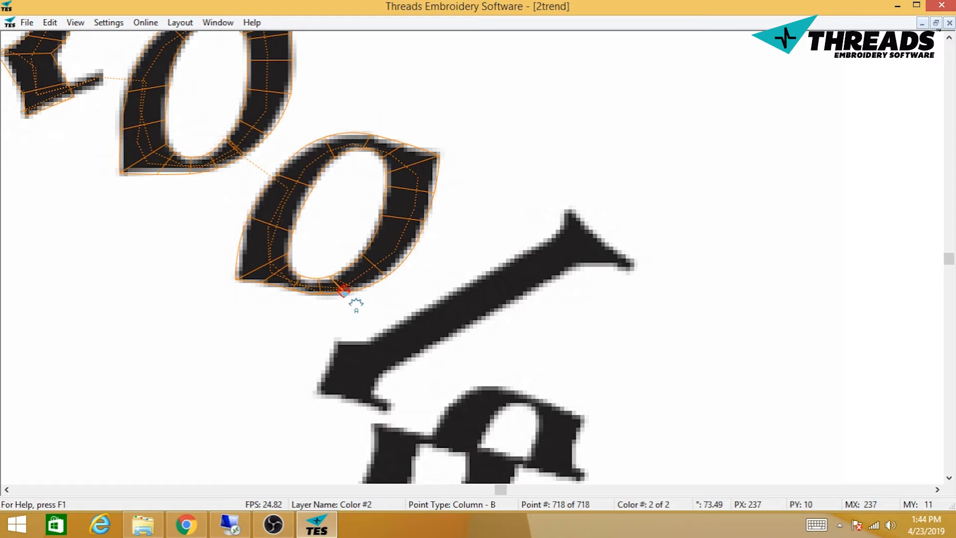
- Adjust the second o's column points at its top, right side and lower-left corner to fit the letter's outline
left_click(318, 140)
left_click(439, 193)
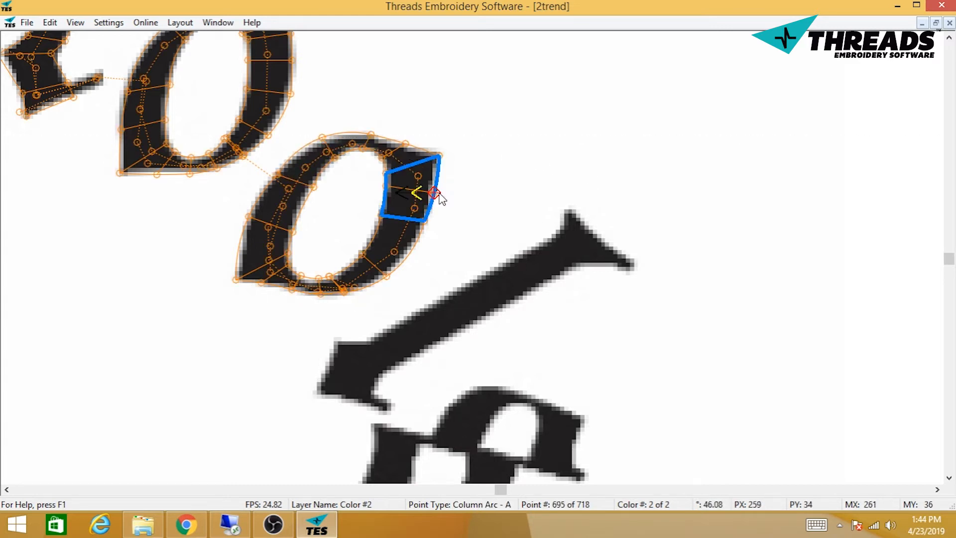
left_click(393, 282)
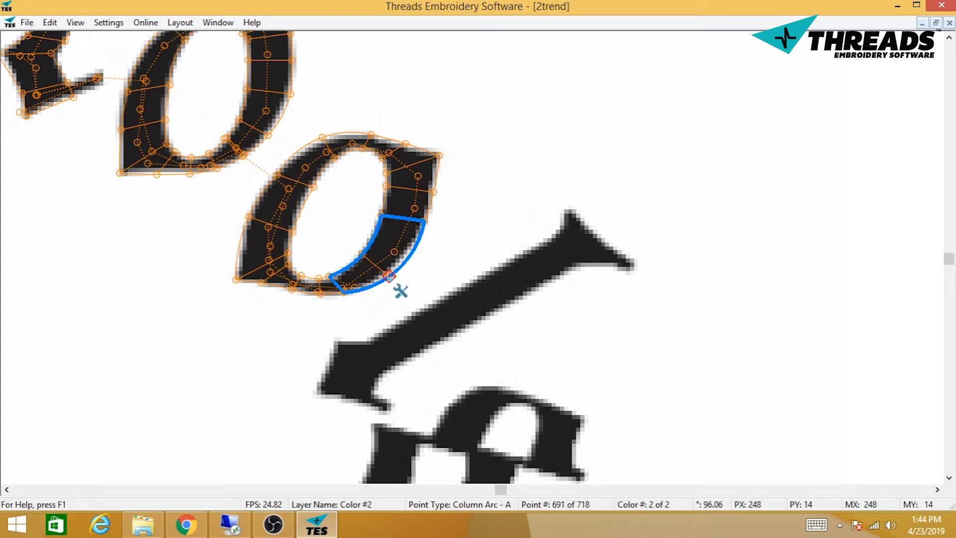
left_click(247, 282)
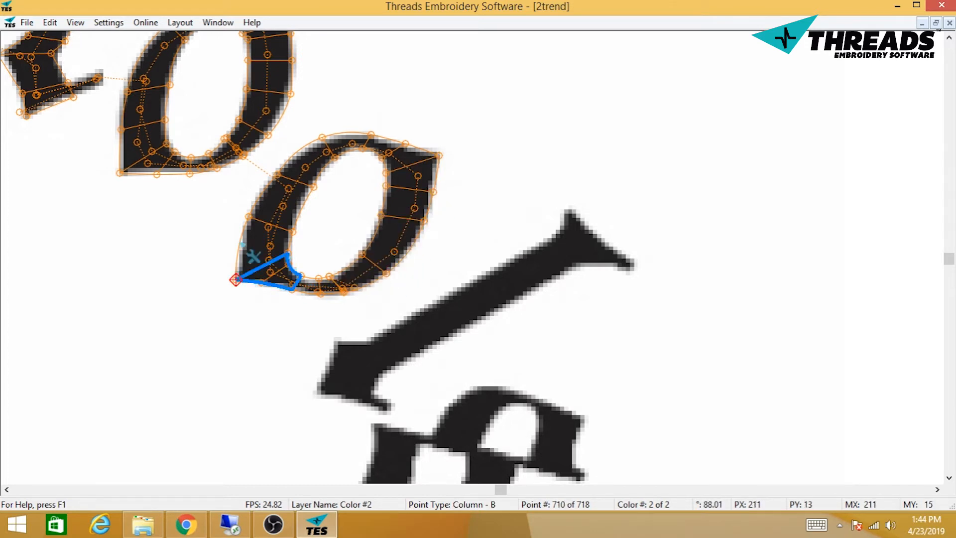
left_click(247, 218)
left_click(286, 255)
left_click(301, 275)
left_click_drag(262, 285, 262, 285)
- Resume Normal stitching from the second o's last point, running into the l's lower end and out to its foot tip
left_click_drag(498, 271, 451, 262)
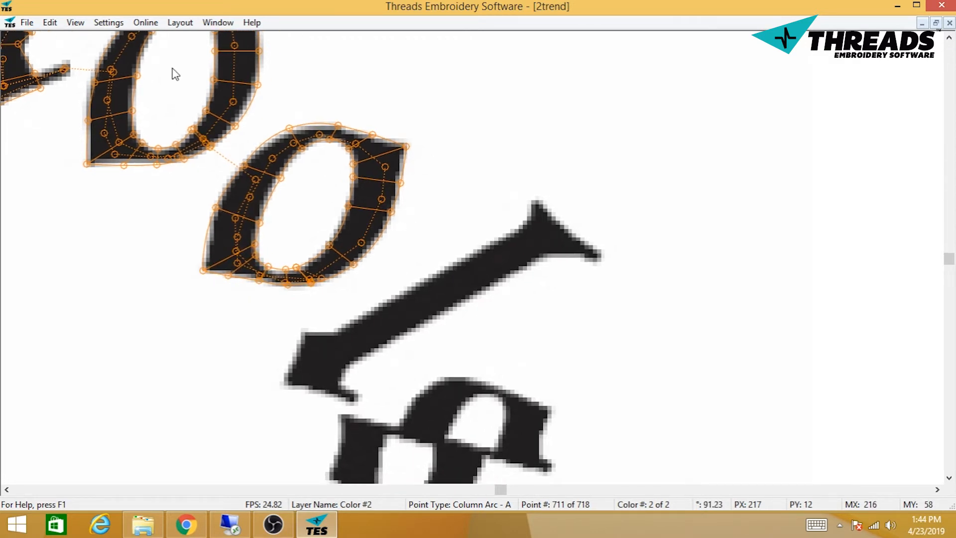
left_click(28, 23)
scroll(533, 199, "down", 3)
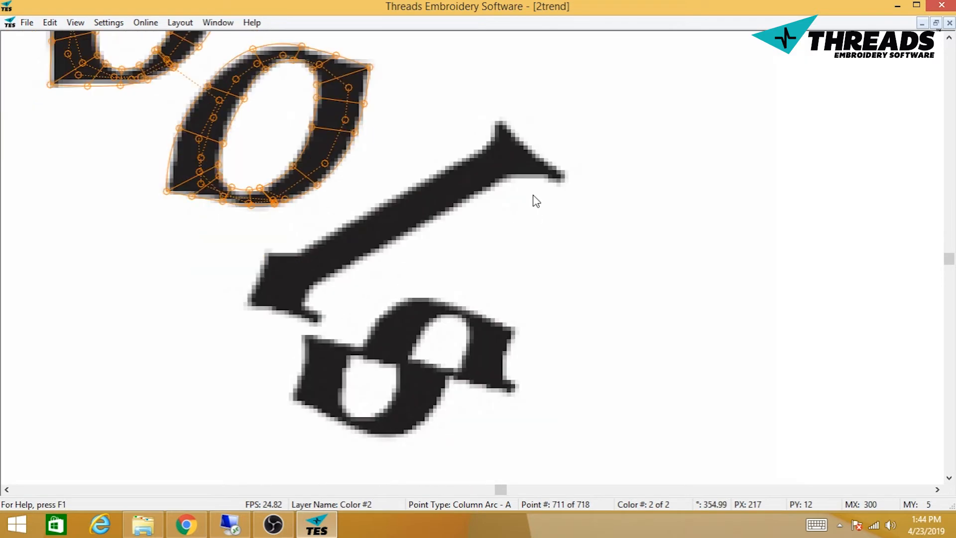
right_click(319, 224)
mouse_move(319, 224)
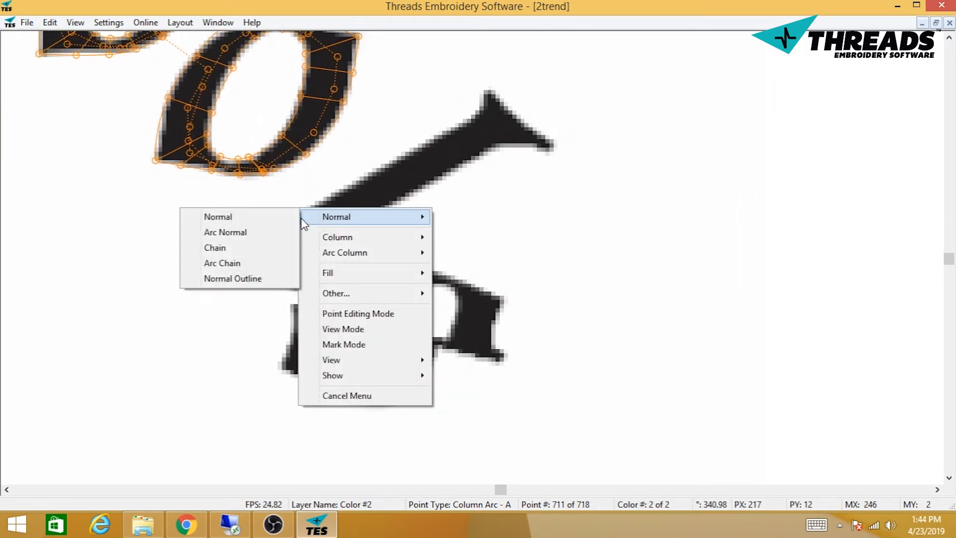
left_click(214, 216)
right_click(263, 174)
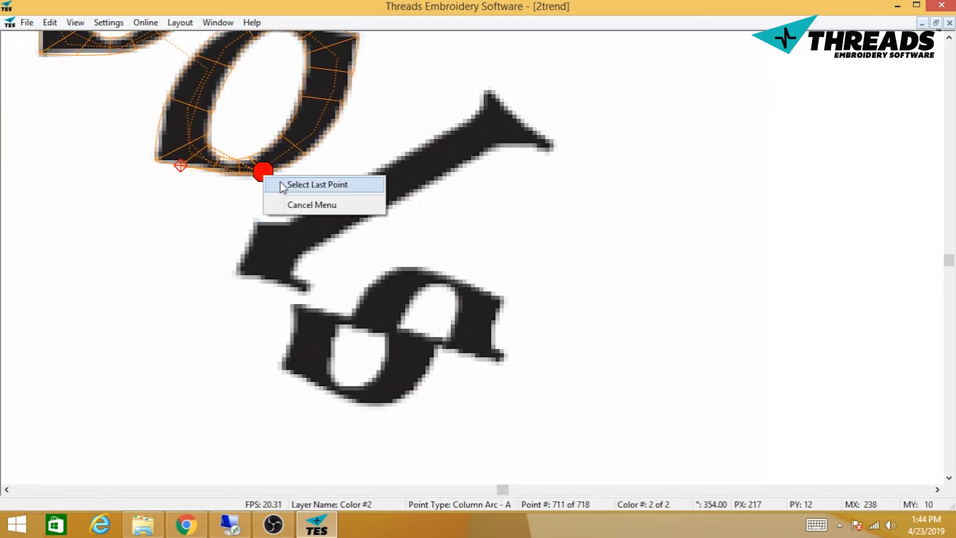
left_click(280, 184)
left_click(296, 233)
left_click(258, 257)
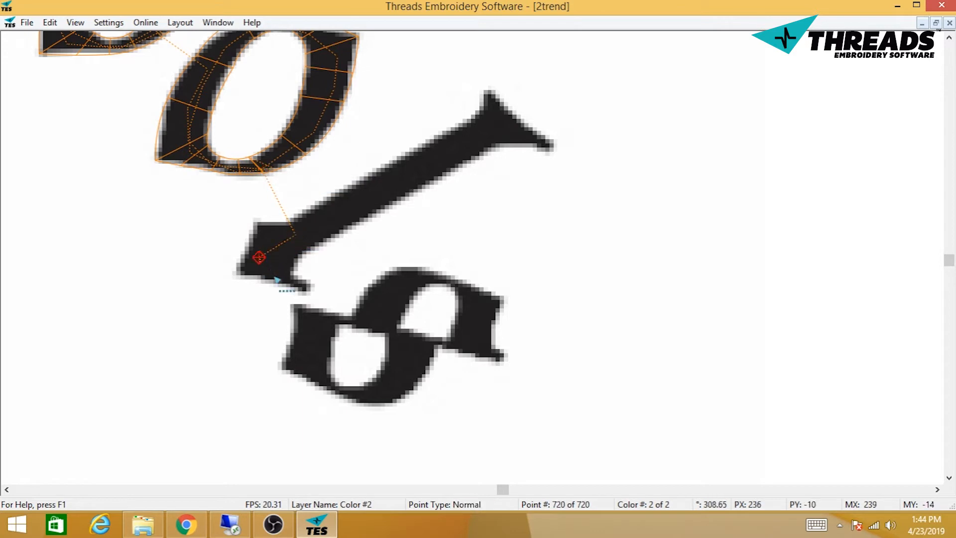
left_click(301, 285)
- Run the Normal stitching back from the l's foot and up the middle of its stem to the top serif
left_click(259, 259)
left_click(308, 224)
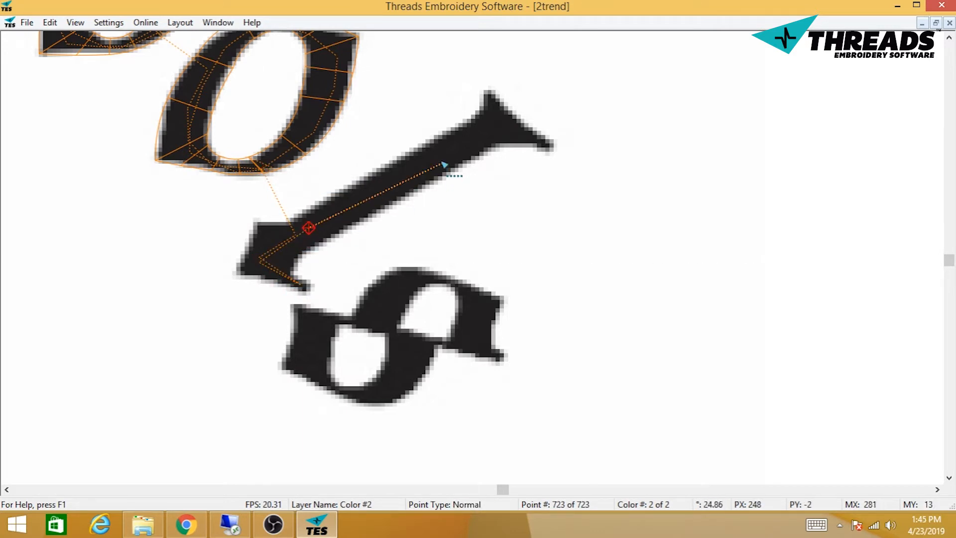
left_click(440, 152)
left_click(503, 123)
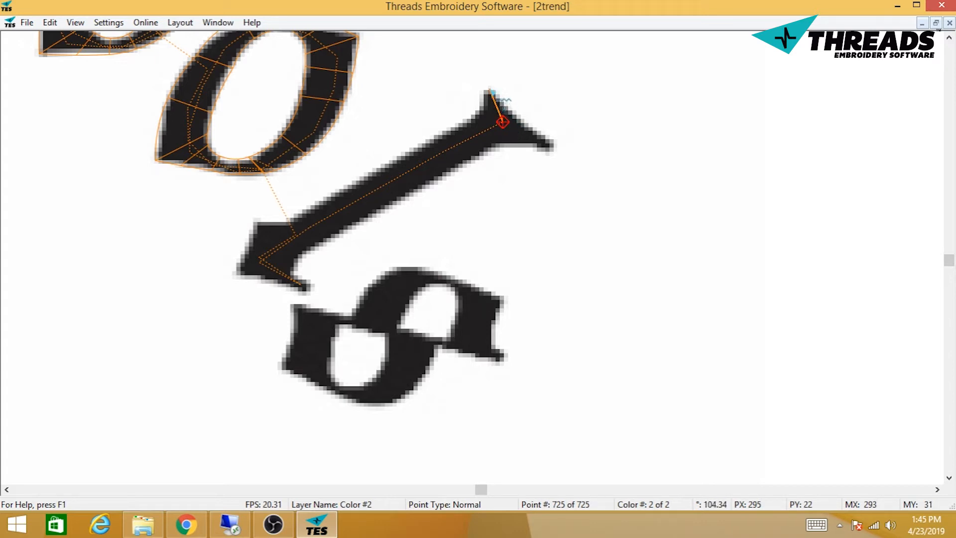
- Place a satin column over the l's top serif, from its outer edge in to the start of the stem
left_click(491, 90)
left_click(553, 145)
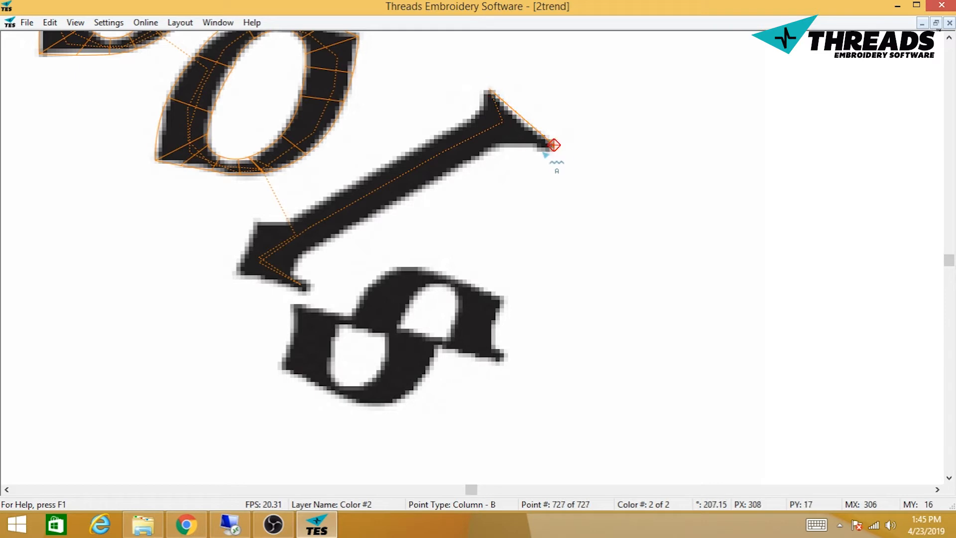
left_click(476, 108)
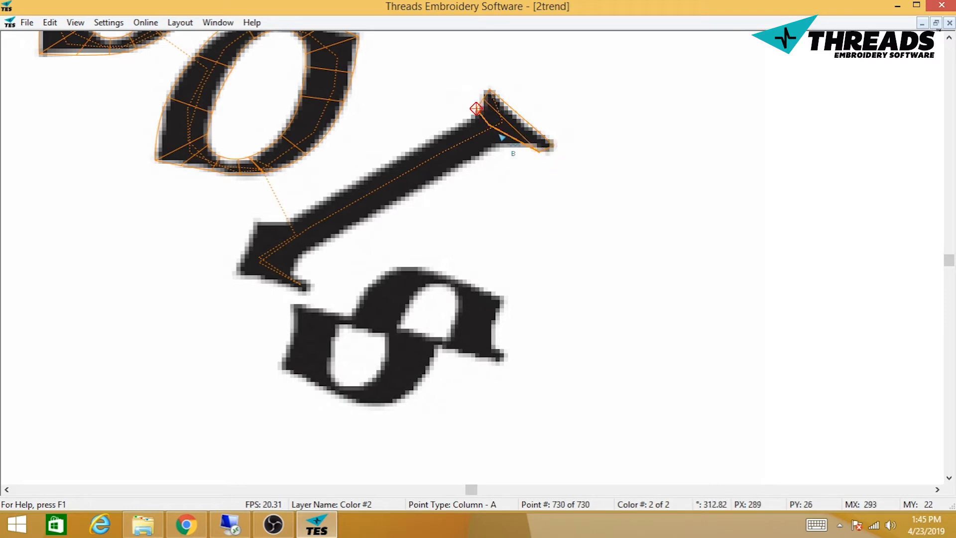
left_click(481, 154)
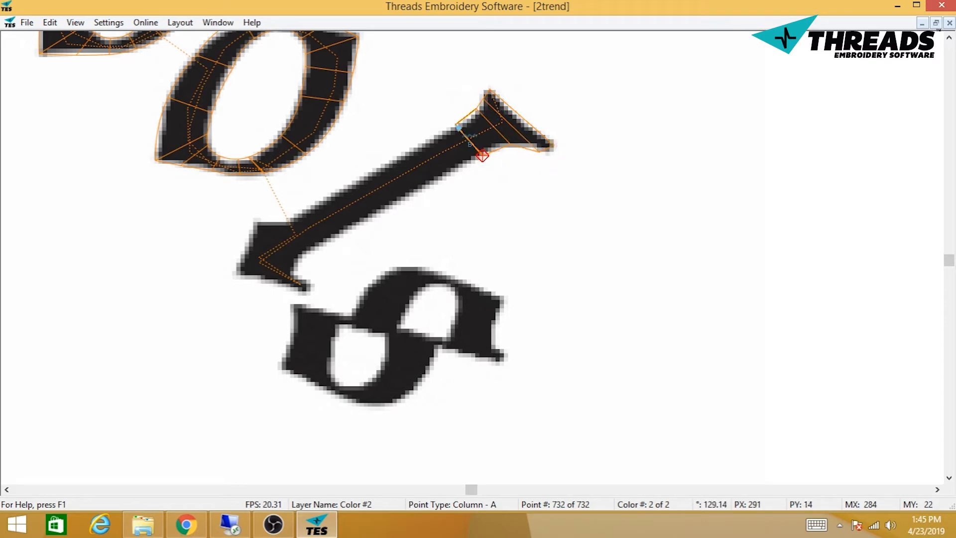
left_click(453, 124)
- Extend the l's satin column down the stem and over its widened lower end to the bottom edge
left_click(287, 221)
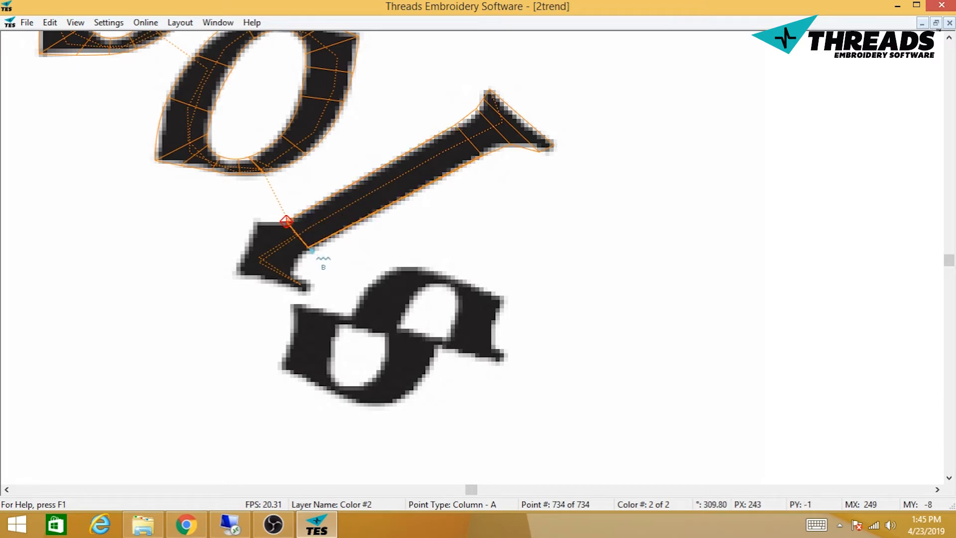
left_click(309, 248)
left_click(297, 259)
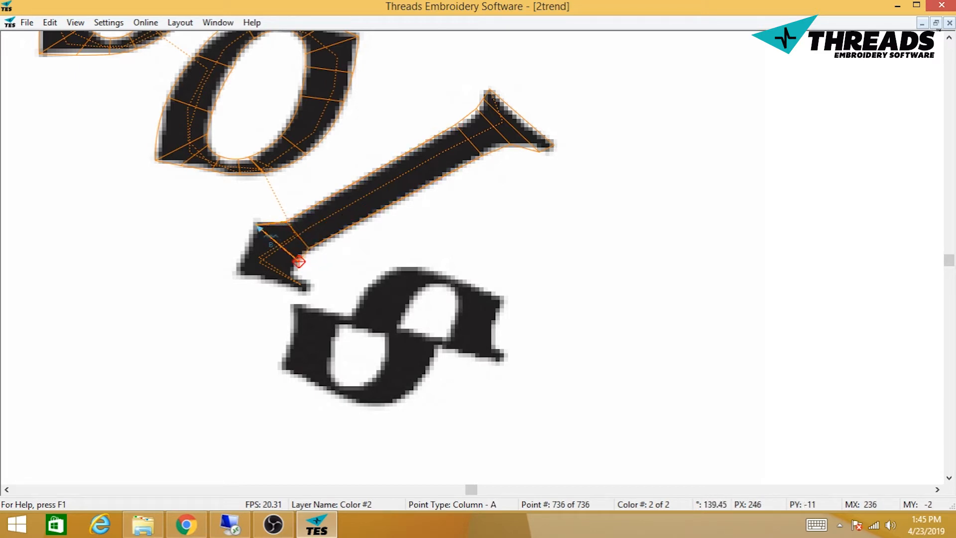
left_click(255, 224)
left_click(238, 273)
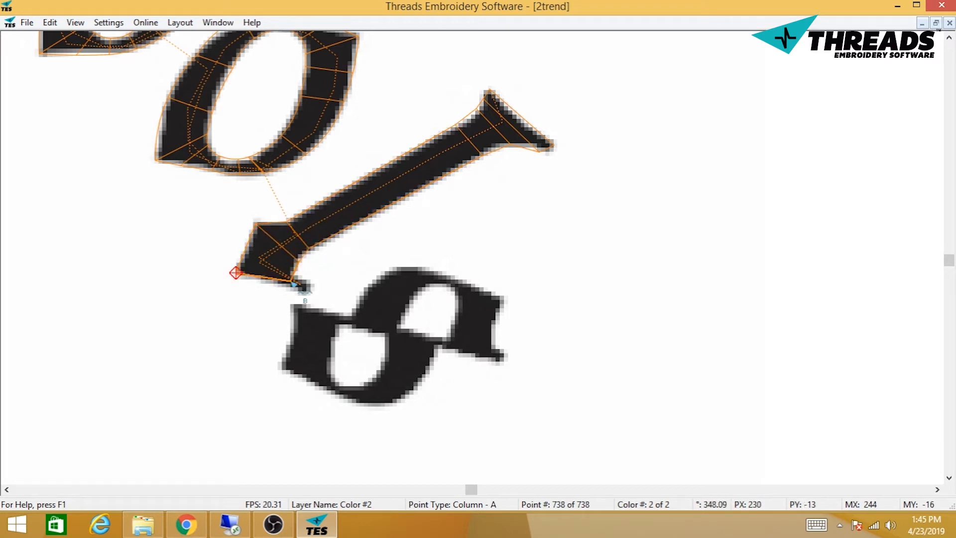
left_click(290, 281)
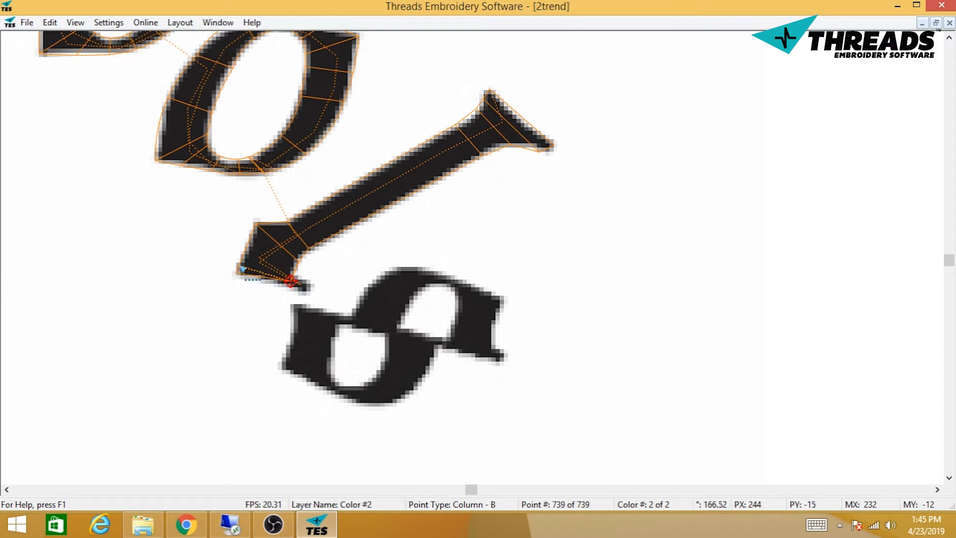
- Run Normal stitching along the l's foot, into the s, and back and forth between the s's upper-left corner and lower-right tip
left_click(240, 270)
left_click(305, 286)
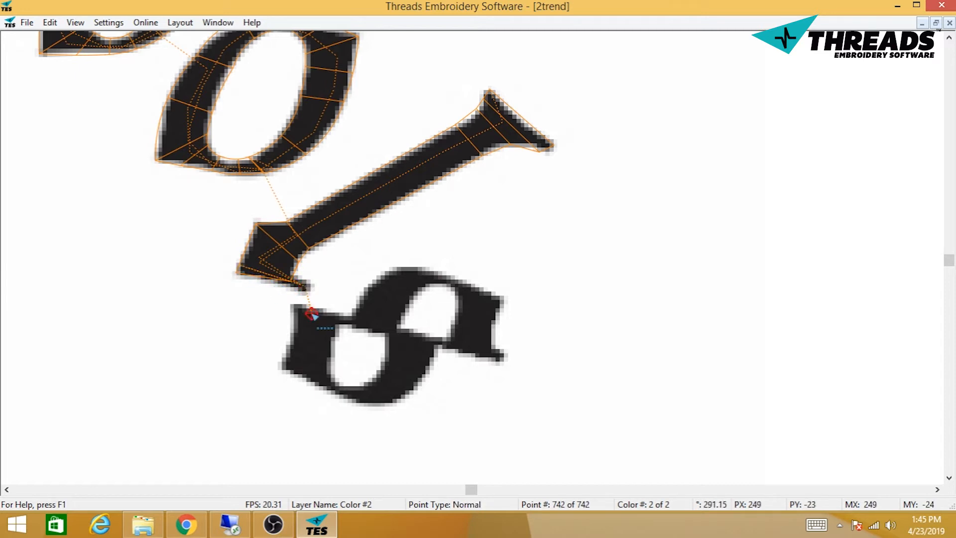
left_click(307, 311)
left_click(503, 360)
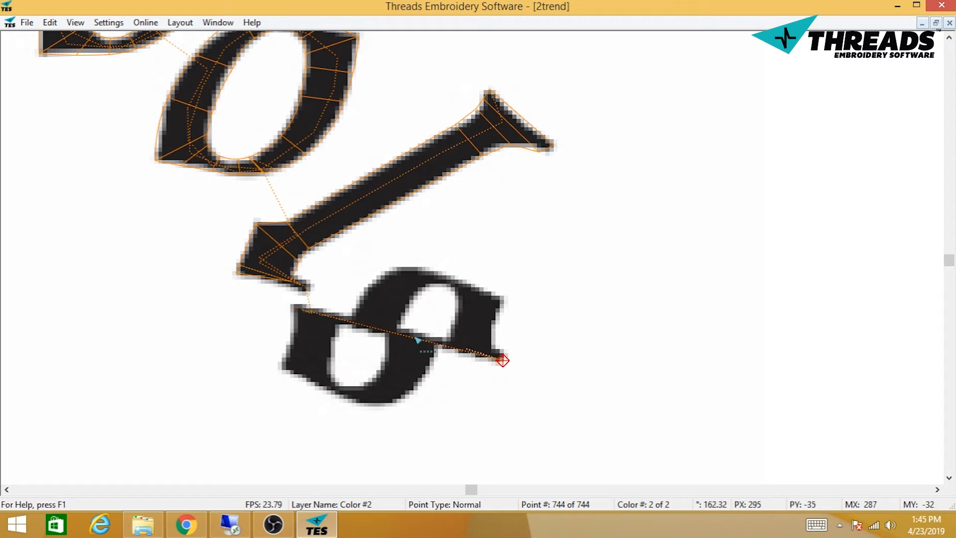
left_click(296, 306)
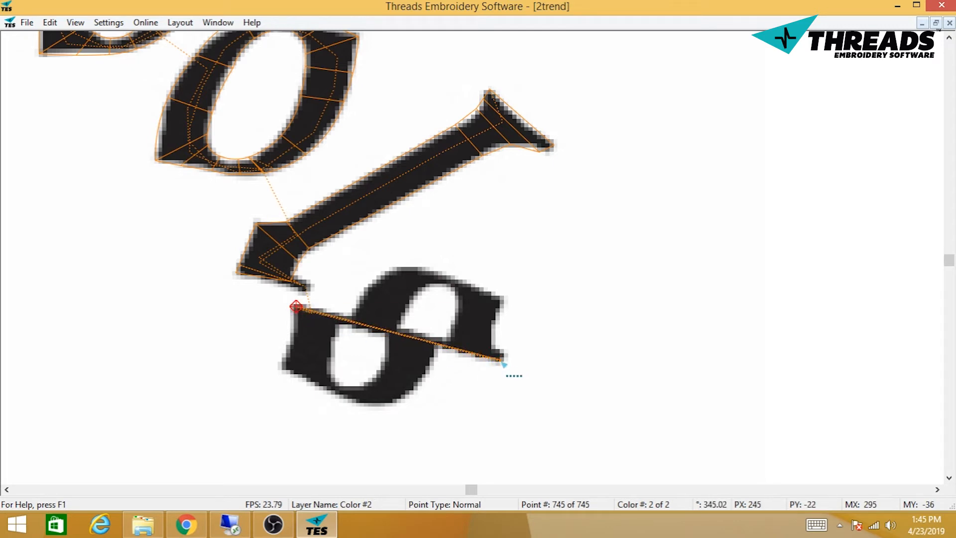
right_click(499, 358)
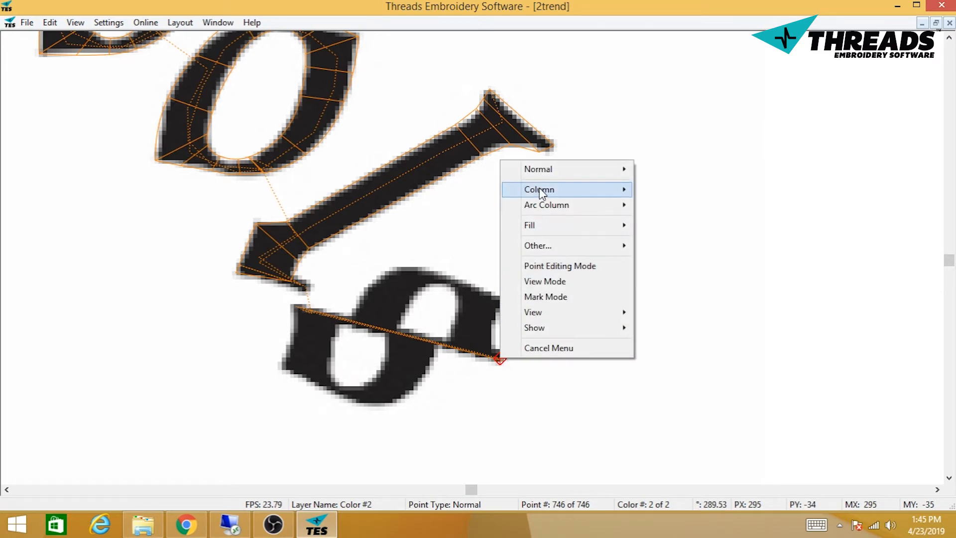
mouse_move(539, 189)
mouse_move(528, 207)
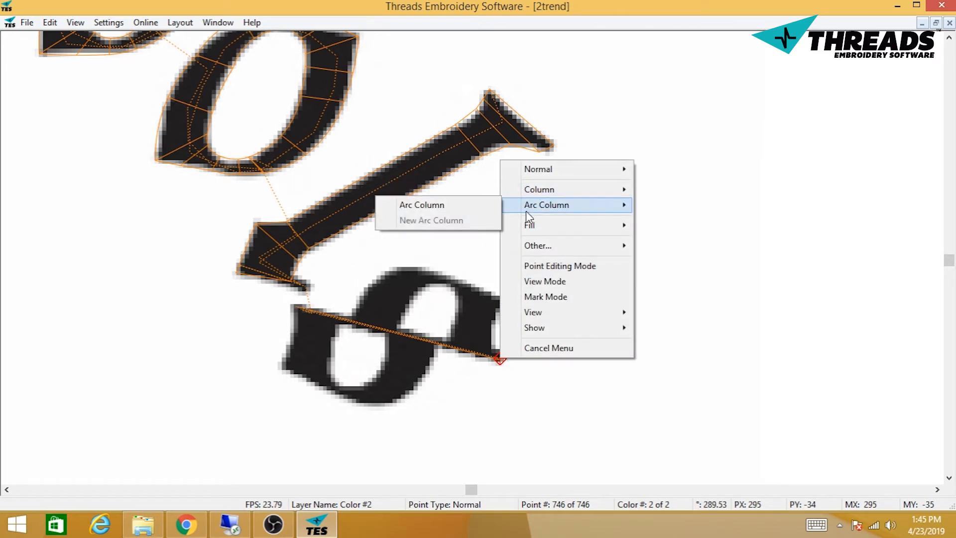
left_click(423, 205)
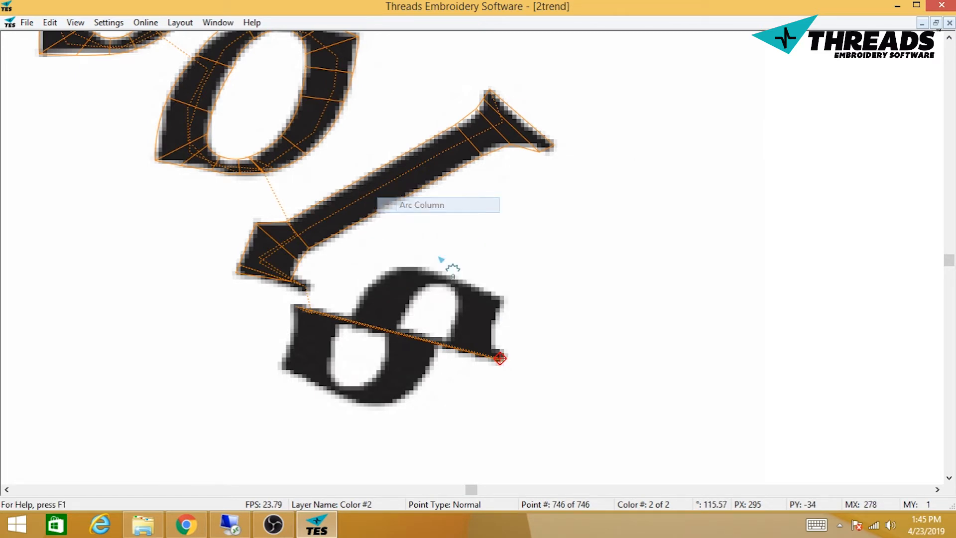
left_click(441, 345)
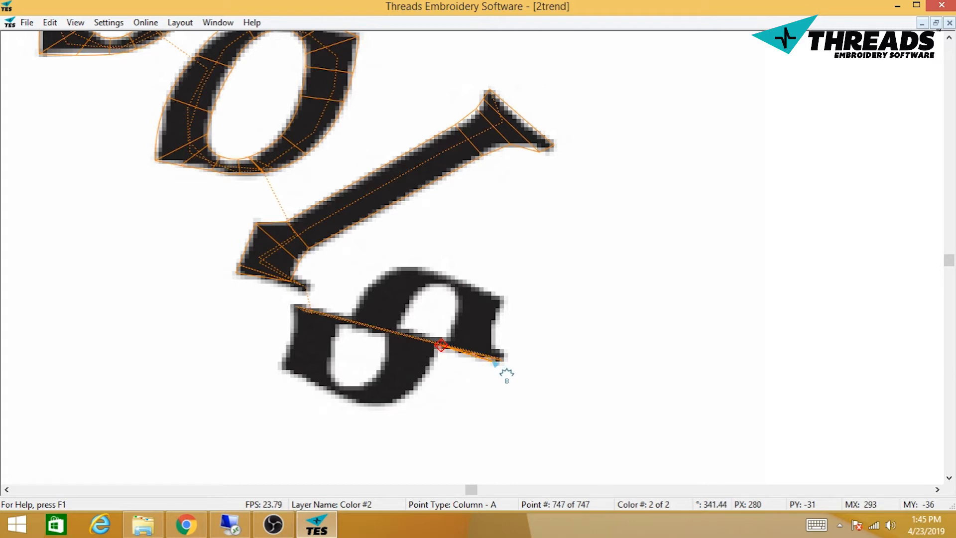
key("BackSpace")
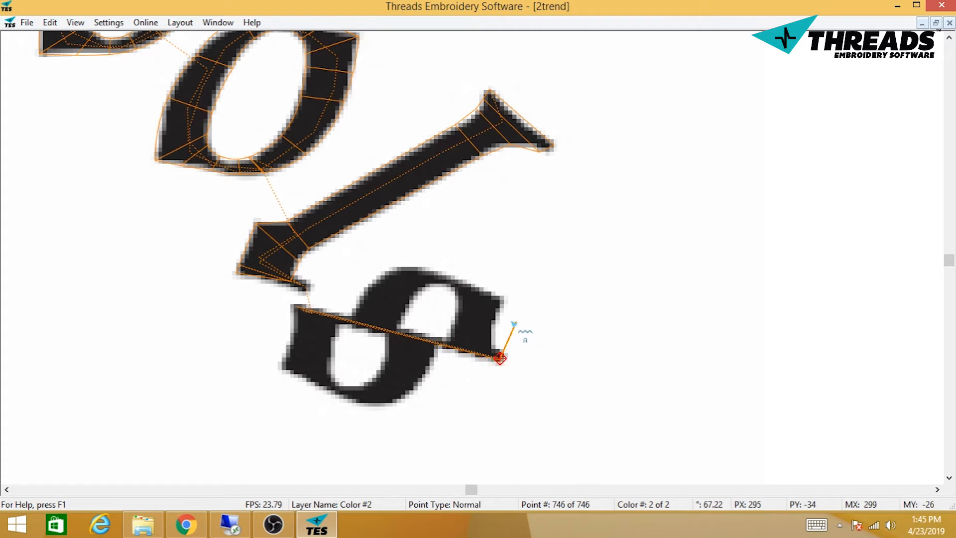
- Place a satin column over the s's right-hand stroke, from its lower edge up to the upper-right corner
left_click(453, 350)
left_click(484, 356)
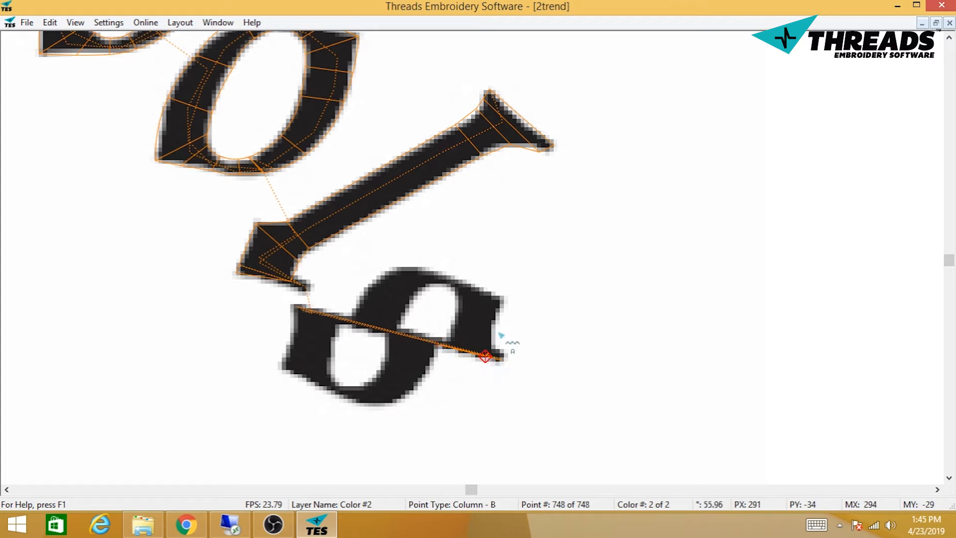
left_click(496, 338)
left_click(451, 326)
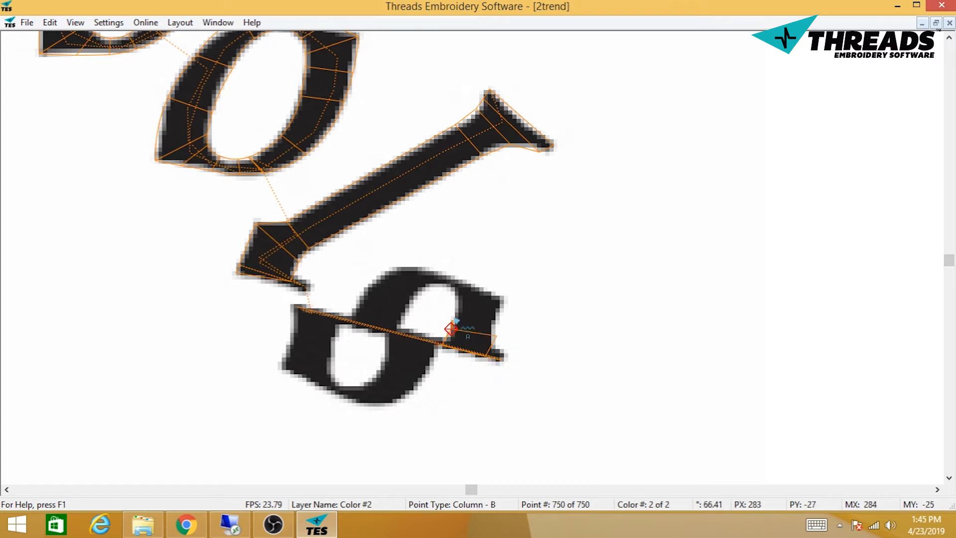
left_click(453, 316)
left_click(497, 318)
left_click(454, 312)
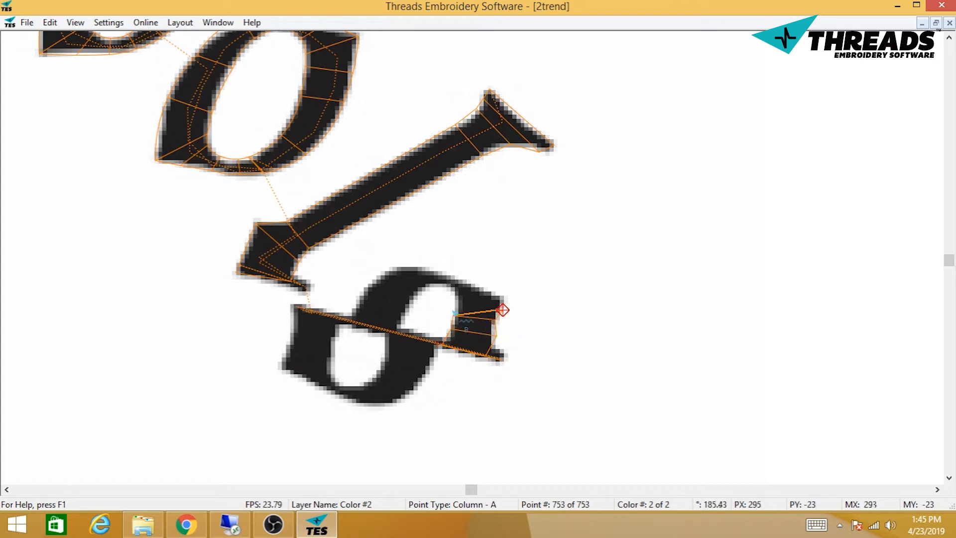
left_click(498, 311)
left_click(454, 308)
left_click(503, 299)
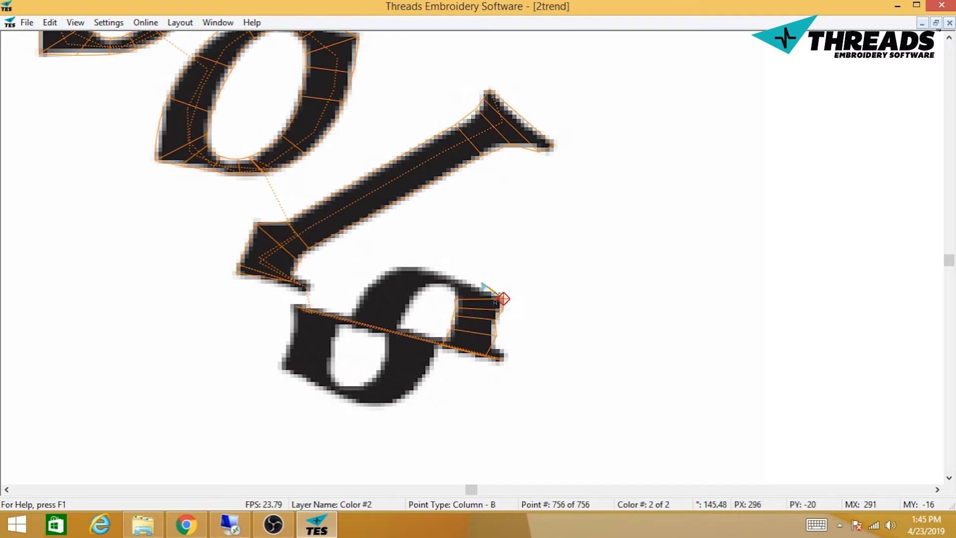
- Continue the s's satin column around the thin upper curve and down its left side to the middle of the letter
left_click(479, 283)
left_click(455, 291)
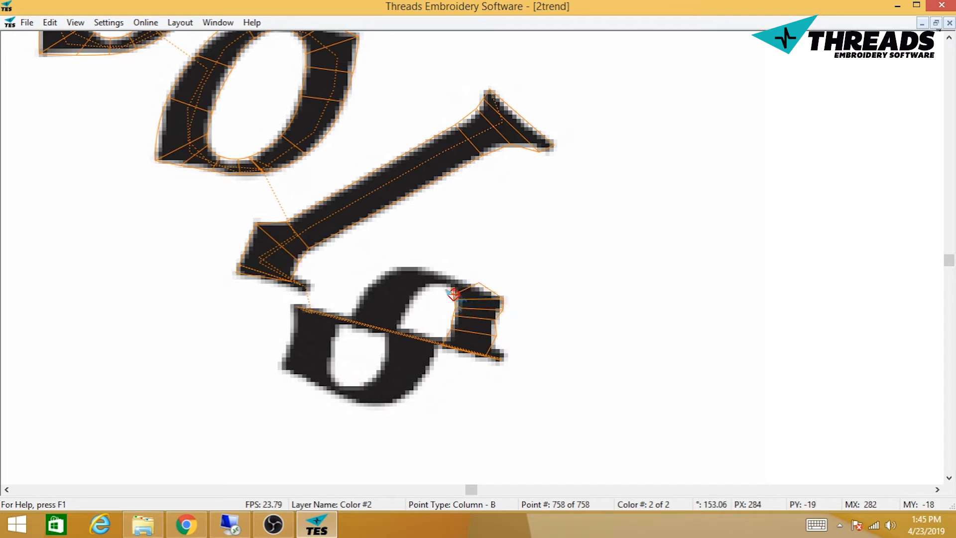
left_click(444, 288)
left_click(436, 282)
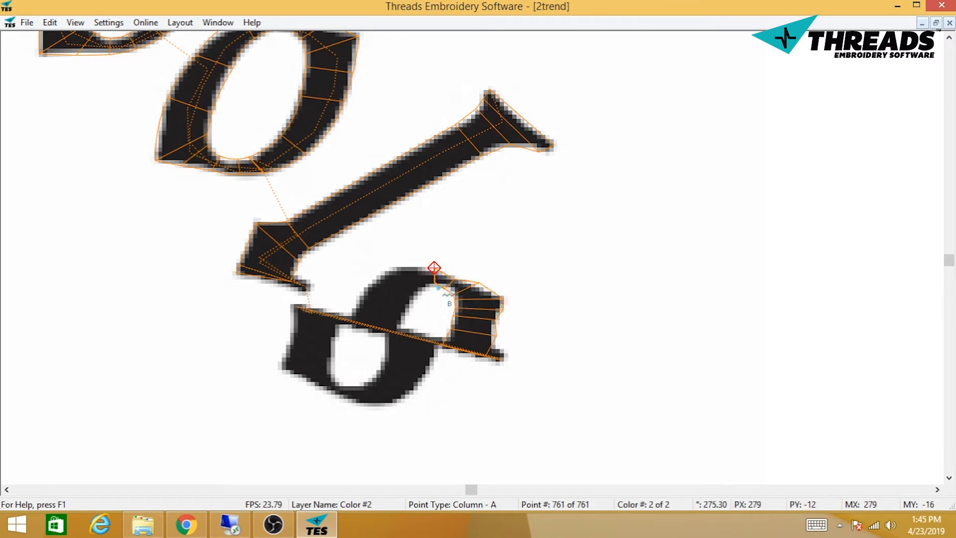
left_click(422, 292)
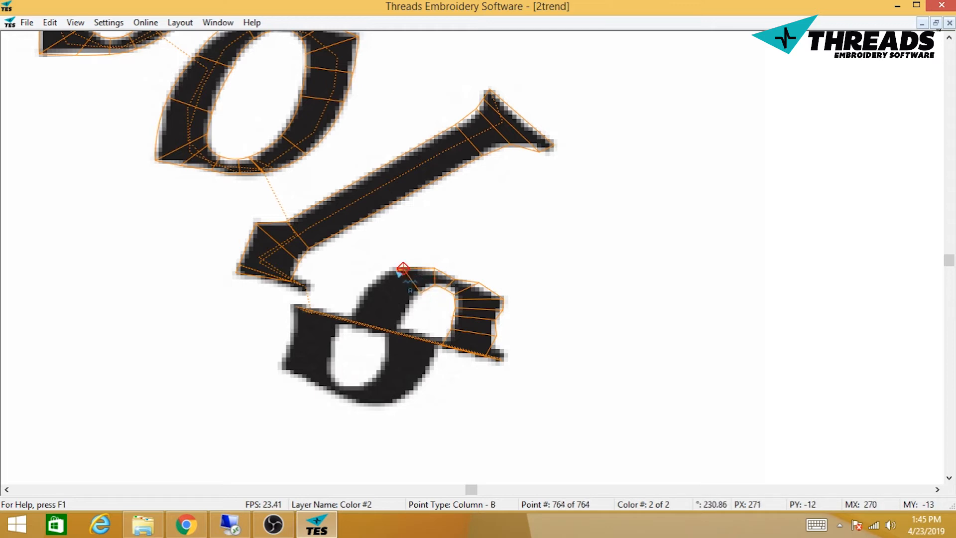
left_click(385, 273)
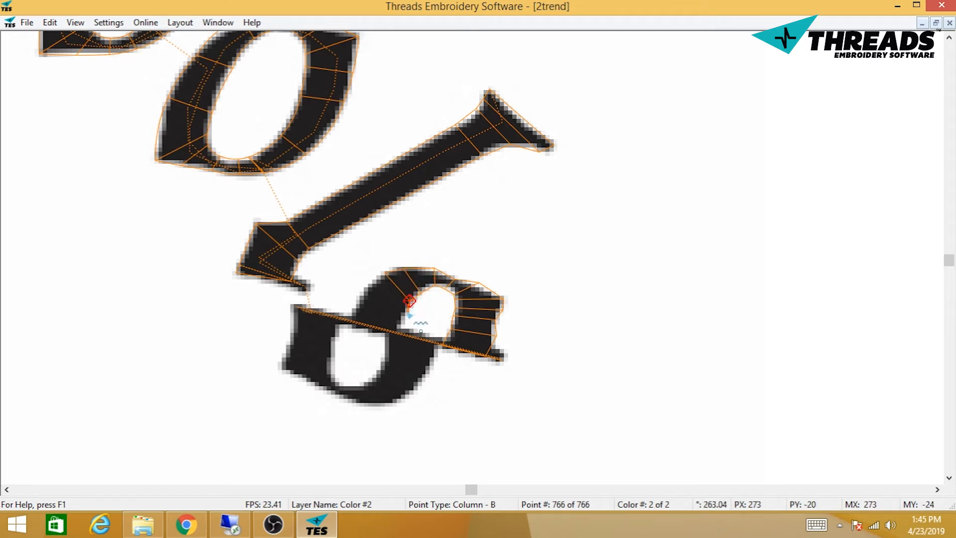
left_click(362, 297)
left_click(348, 326)
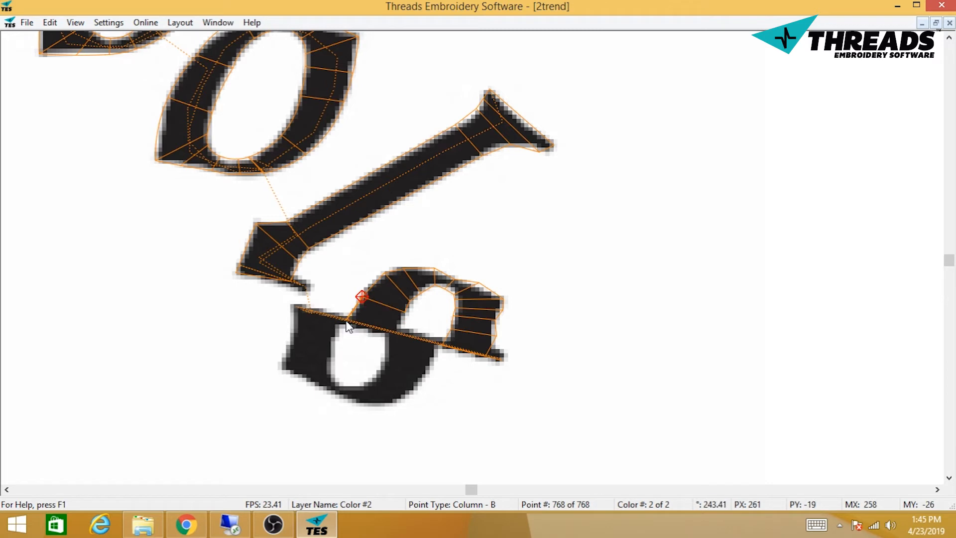
left_click(355, 315)
left_click(393, 332)
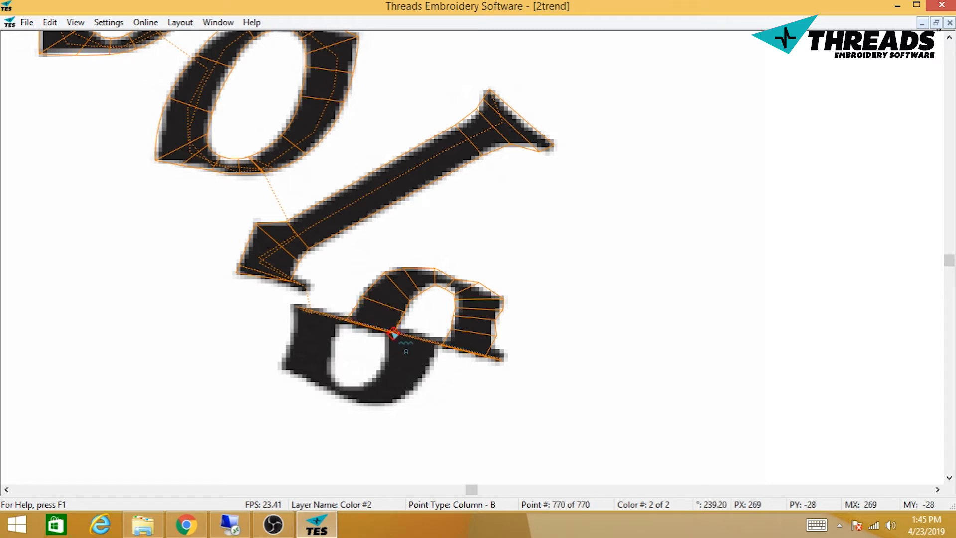
- Run Normal stitching from the s's middle around its lower bowl and up the left-hand stroke
left_click(405, 341)
left_click(409, 369)
left_click(387, 394)
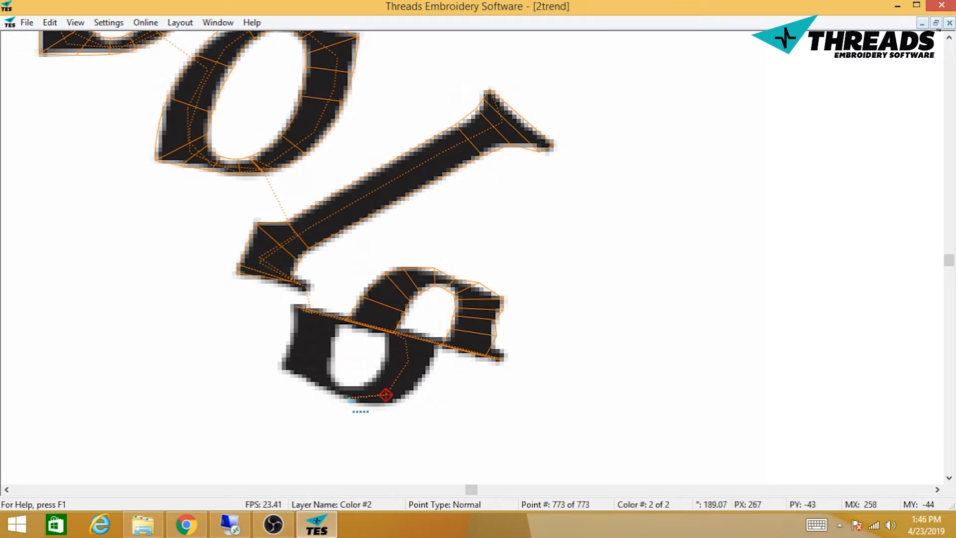
left_click(344, 395)
left_click(305, 362)
left_click(312, 329)
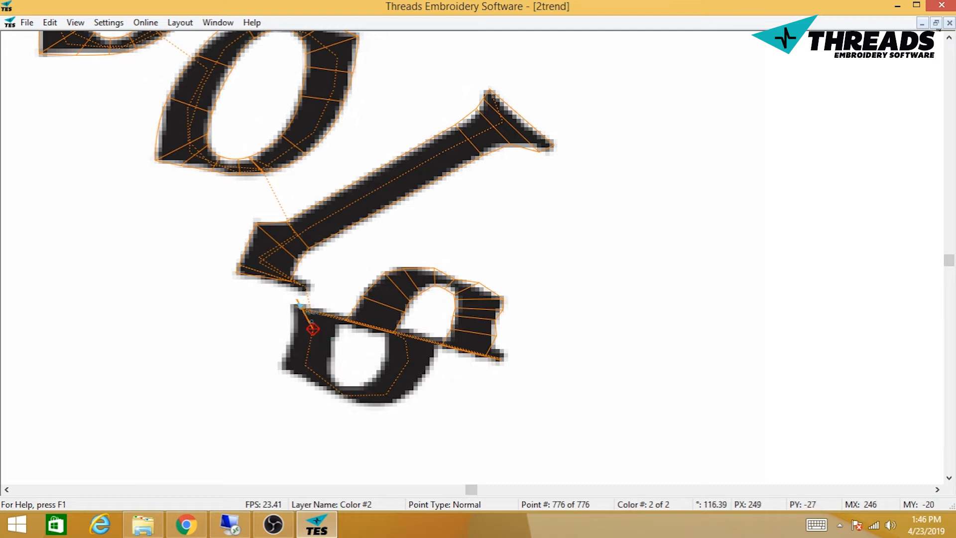
- Place a satin column over the s's left-hand stroke, from the upper-left corner down to the lower-left corner
left_click(296, 307)
left_click(343, 322)
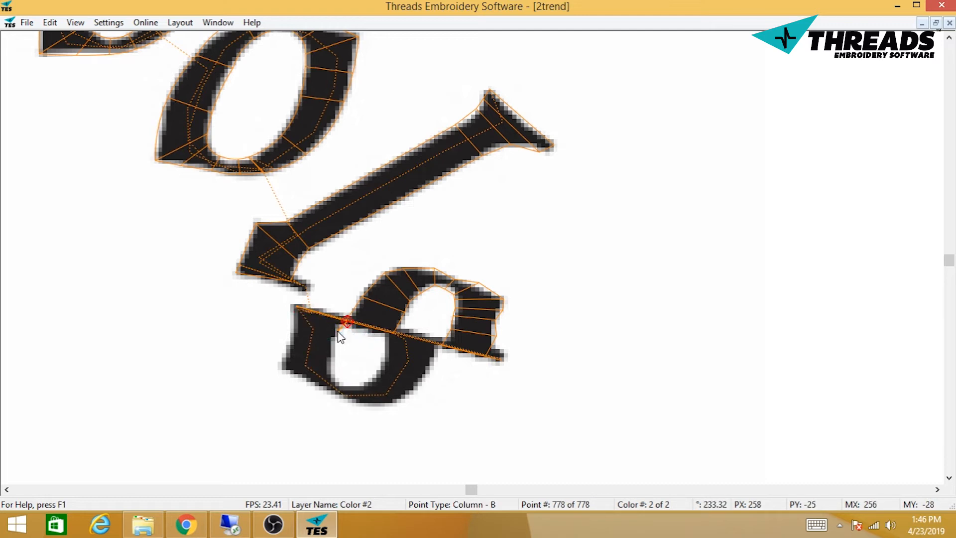
left_click(337, 328)
left_click(296, 323)
left_click(294, 339)
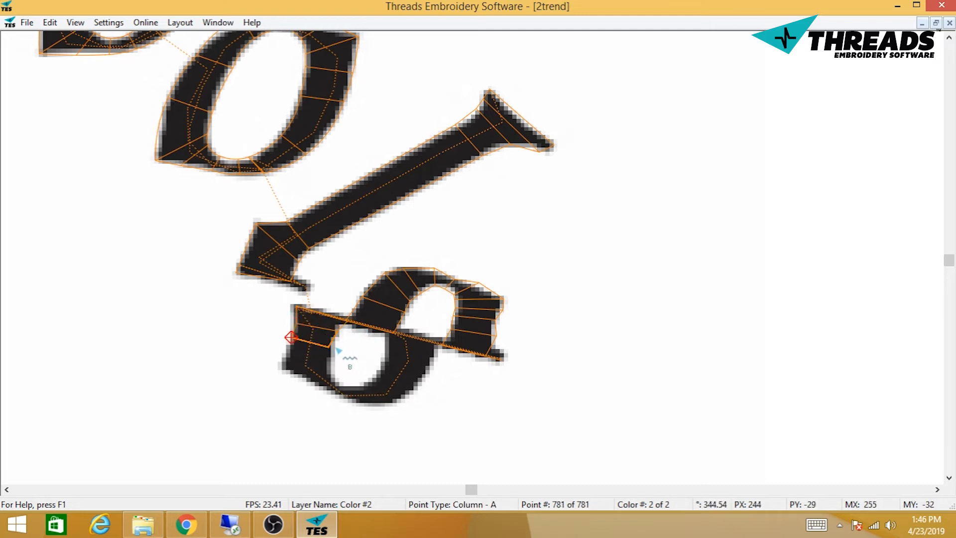
left_click(332, 342)
left_click(287, 359)
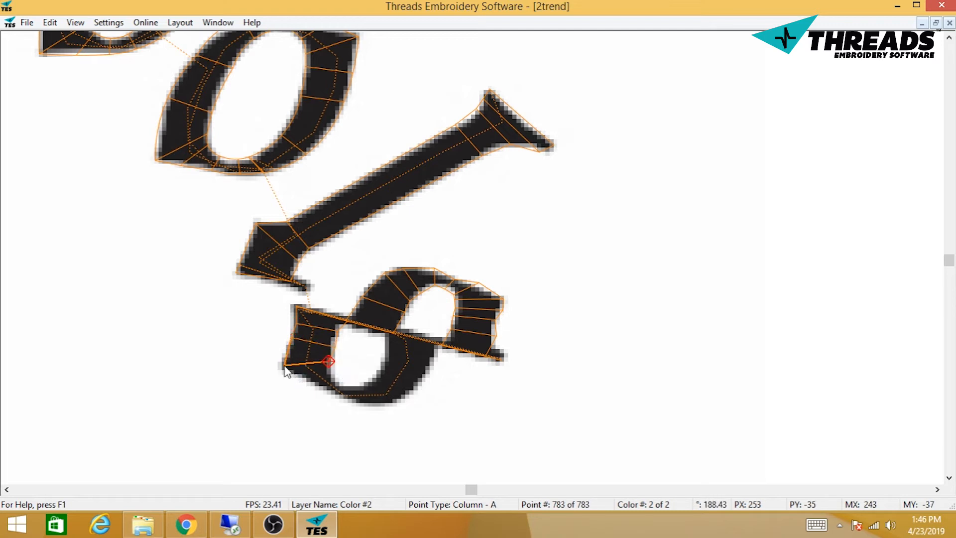
left_click(284, 366)
- Extend the s's satin column from the lower-left corner along the thin bottom curve
left_click(321, 371)
left_click(336, 381)
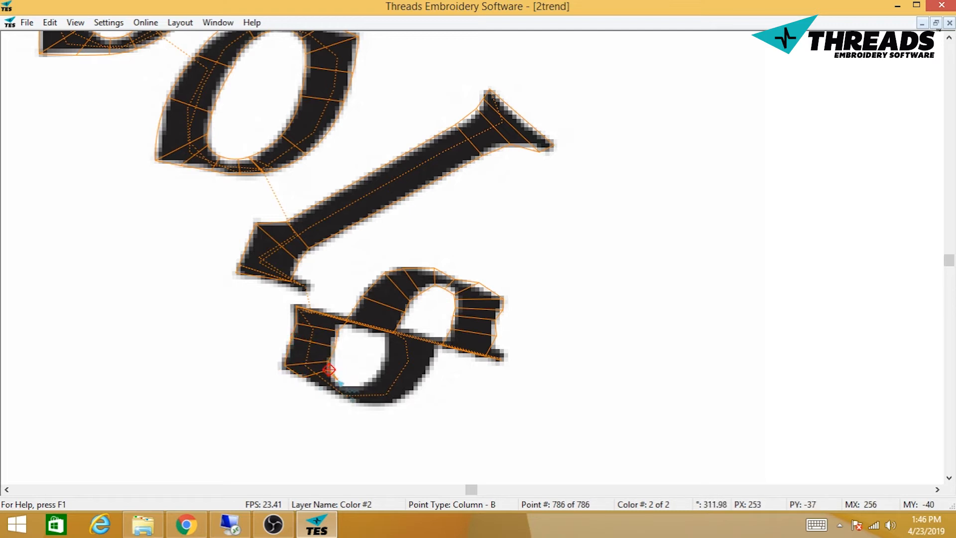
left_click(336, 380)
left_click(325, 390)
left_click(352, 401)
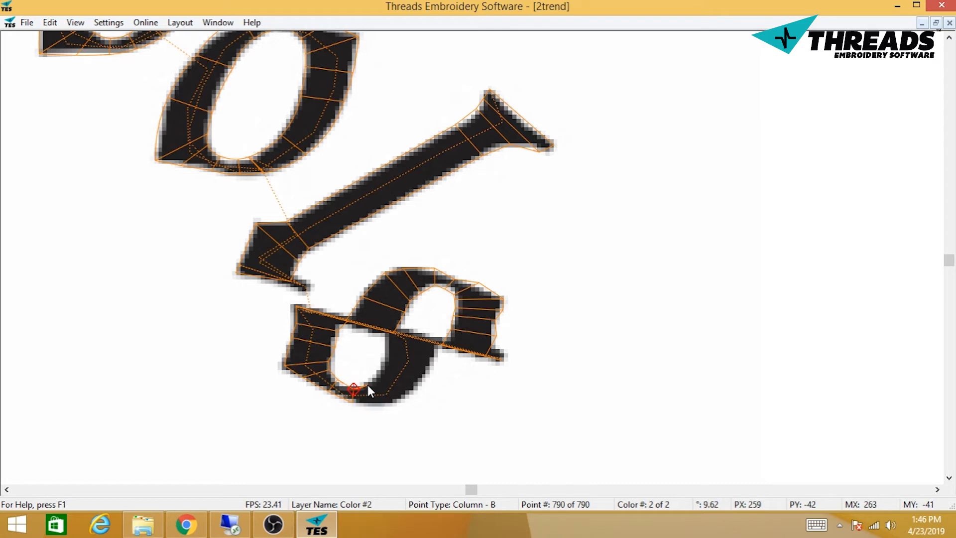
- Carry the satin column up the right side of the s's lower bowl to the letter's middle and finish it
left_click(385, 402)
left_click(404, 392)
left_click(380, 375)
left_click(383, 357)
left_click(425, 376)
left_click(433, 354)
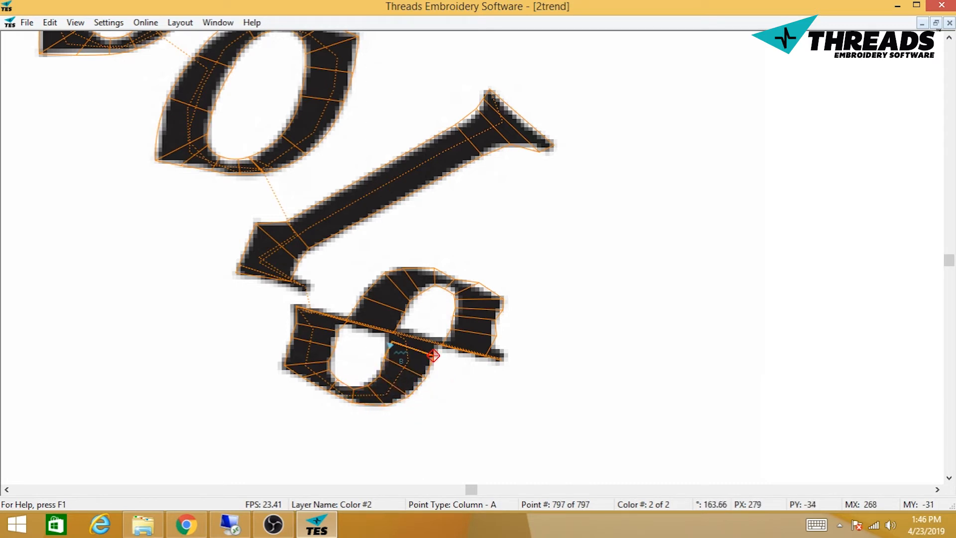
left_click(386, 341)
left_click(387, 330)
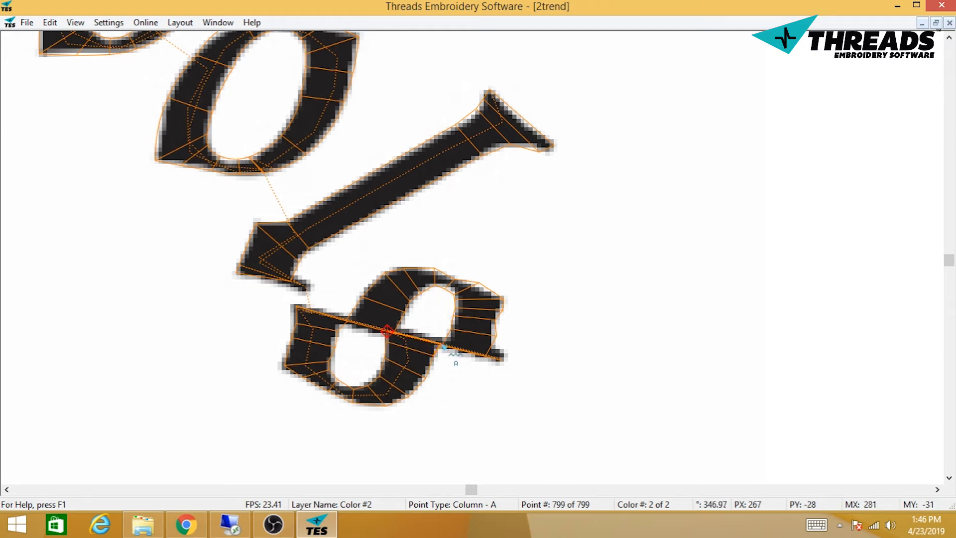
left_click(441, 344)
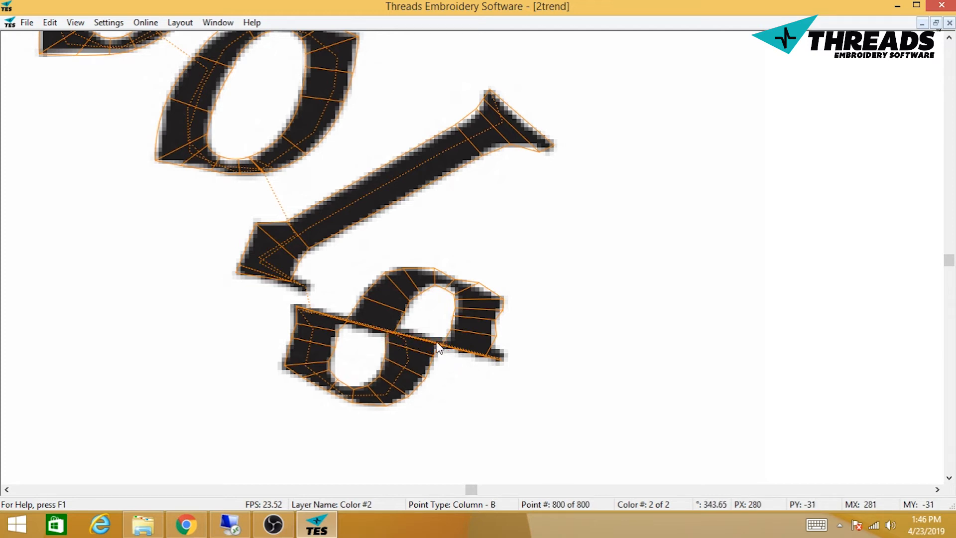
key("Return")
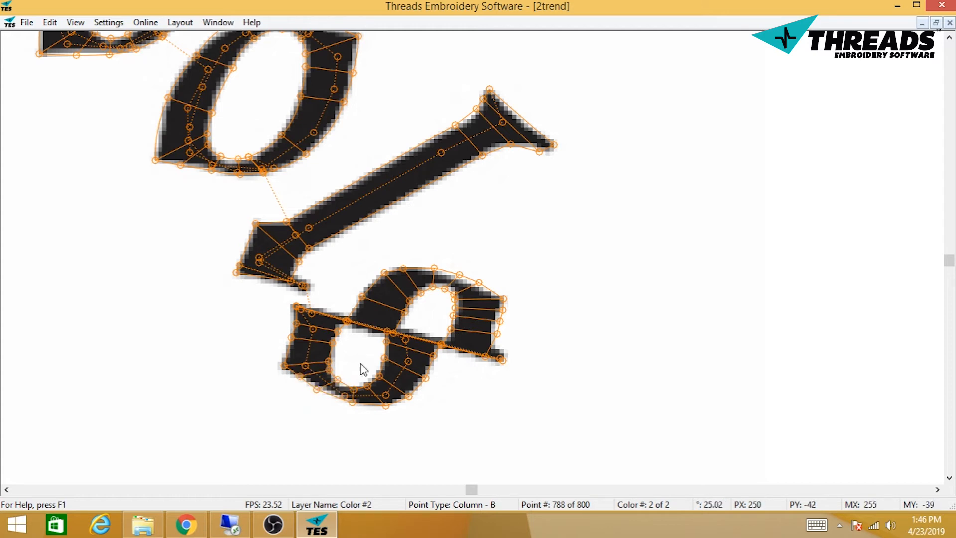
- Display the whole design with the background artwork and the point markers hidden
key("Tab")
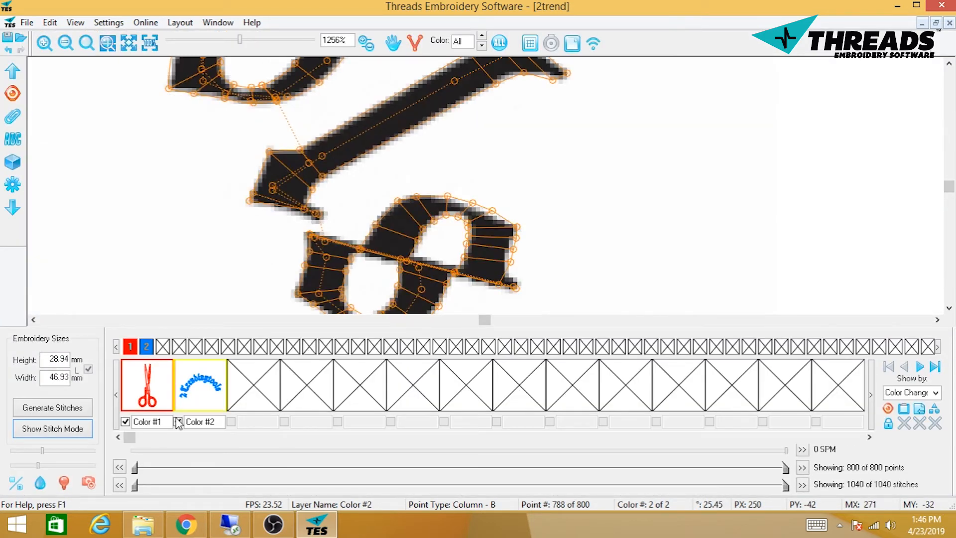
left_click(88, 482)
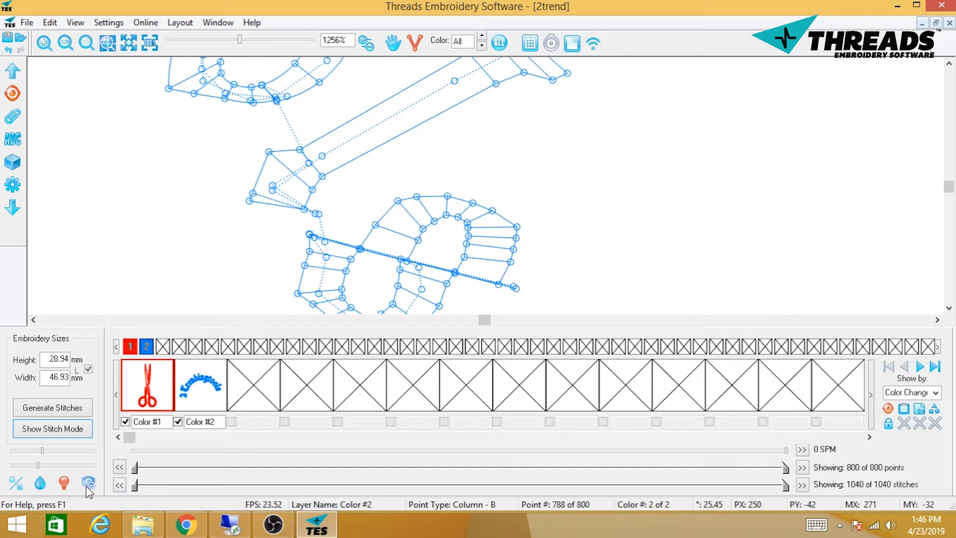
left_click(130, 44)
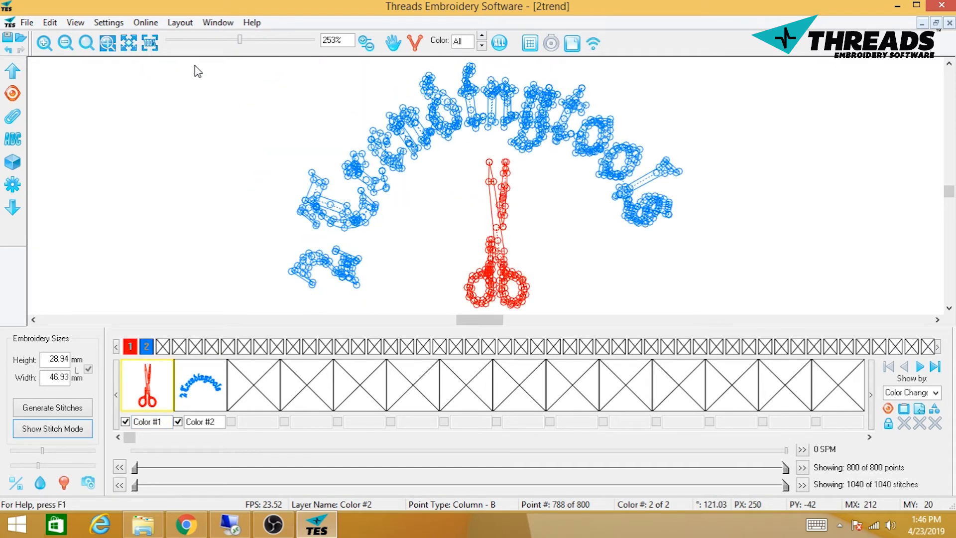
left_click(417, 44)
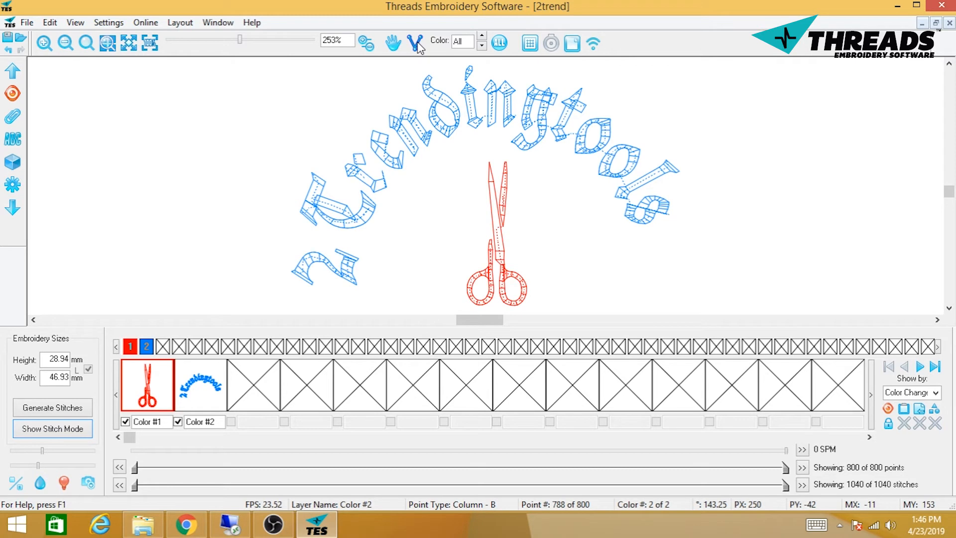
scroll(348, 174, "down", 3)
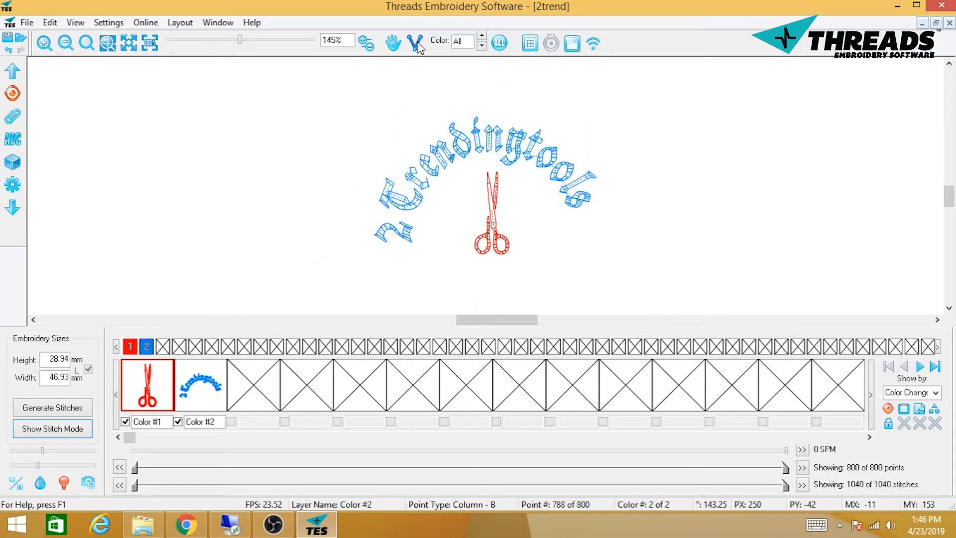
- Set the embroidery width to 50 mm with proportions kept, and show the design as stitches
left_click(152, 400)
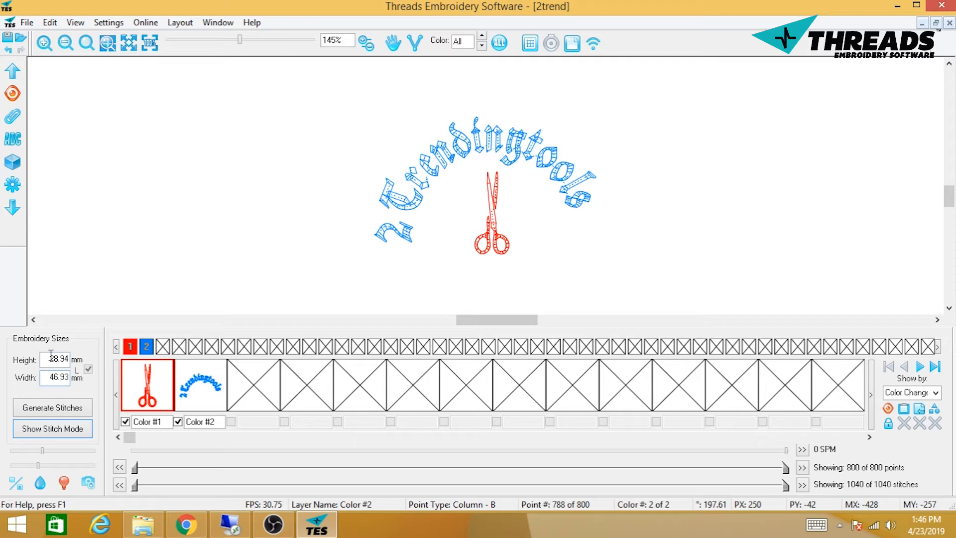
type("50")
left_click(78, 428)
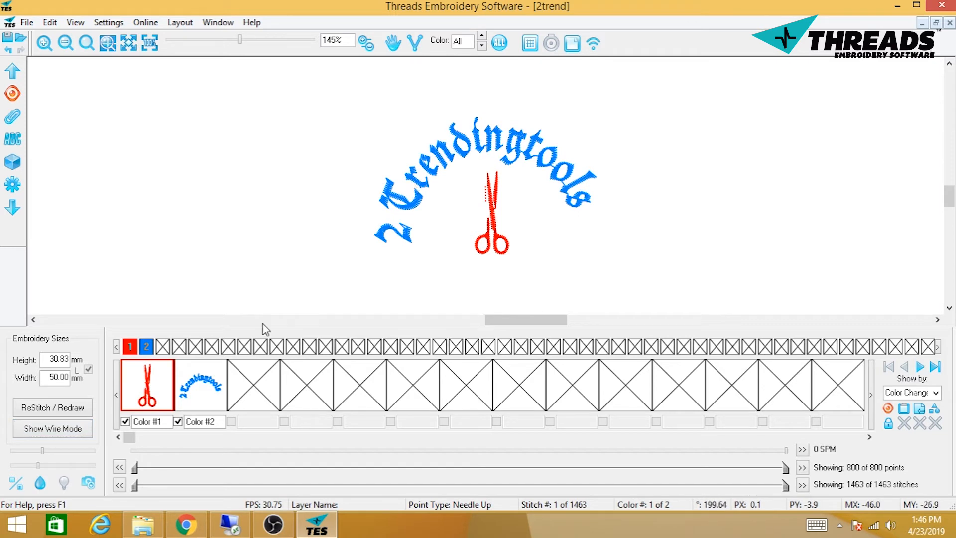
- Show the background artwork again behind the stitches to compare them with the entire circular logo
left_click(88, 483)
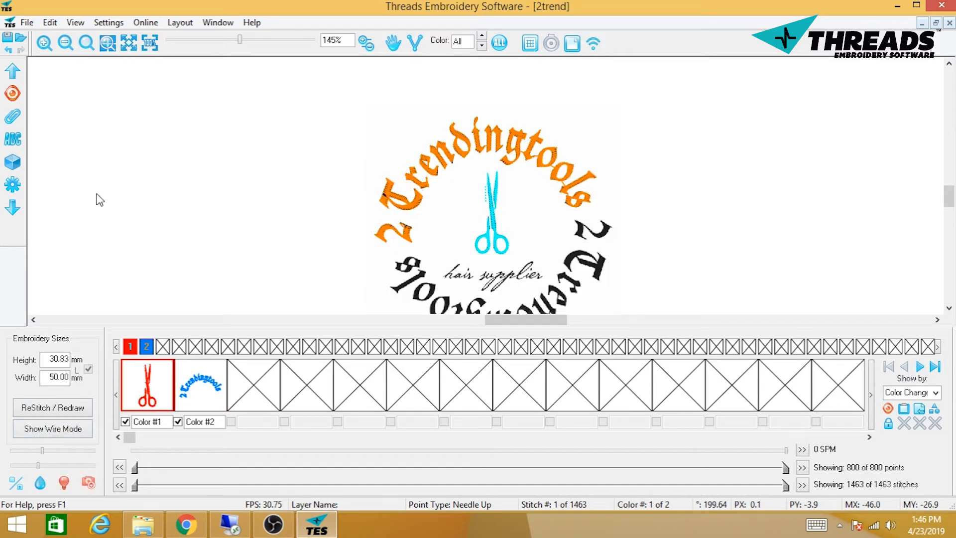
left_click(65, 43)
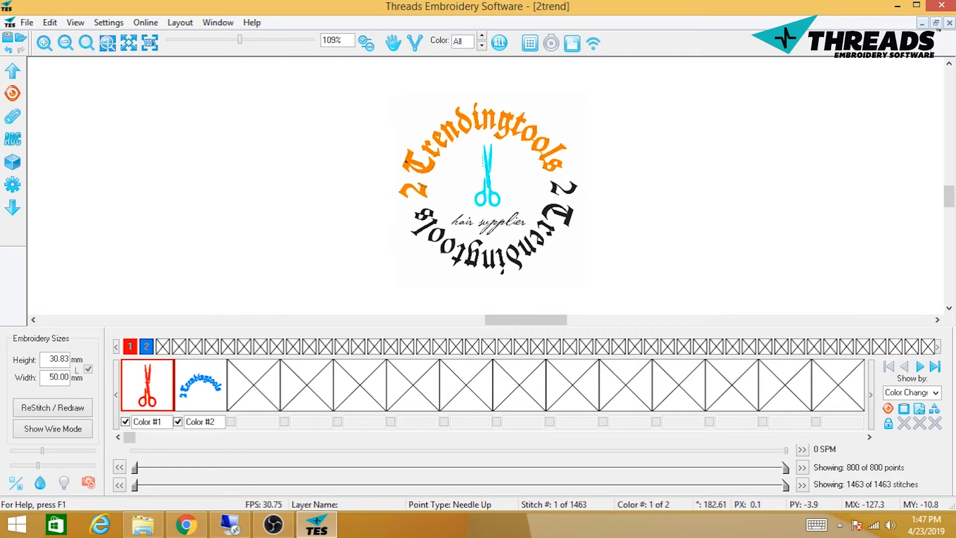
key("alt+Tab")
key("alt+Tab")
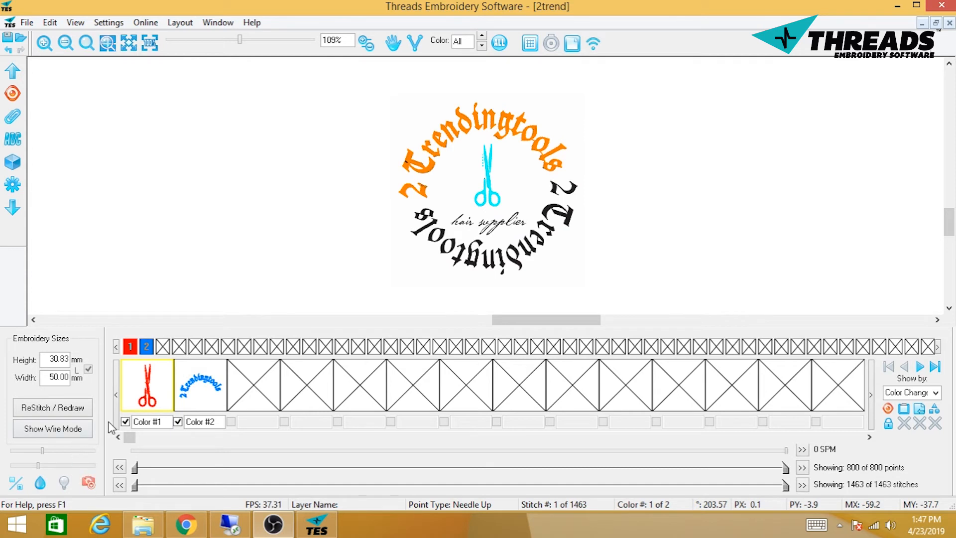
- Mark all points of the upper "2 Trendingtools" lettering in the wire view, with the scissors' Color #1 hidden
left_click(58, 432)
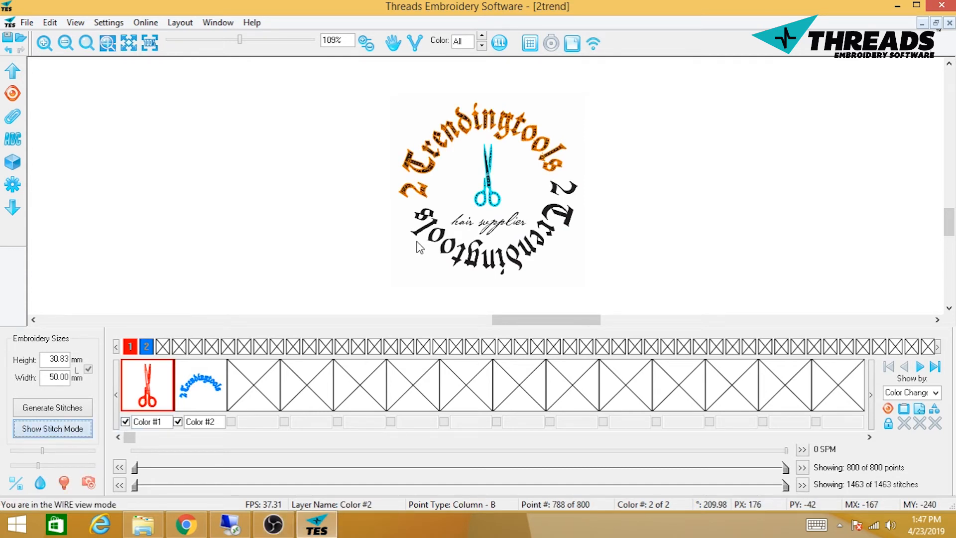
left_click(125, 422)
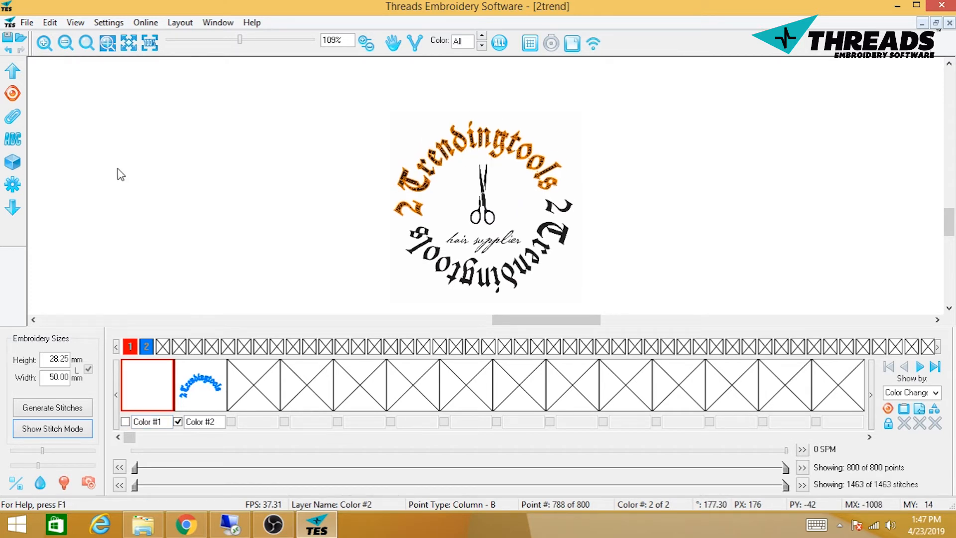
left_click(14, 118)
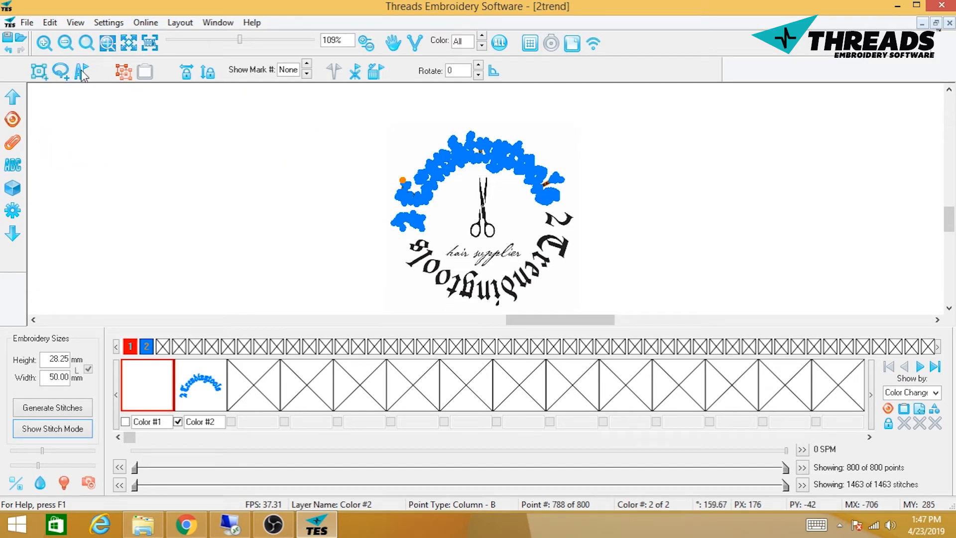
left_click(35, 68)
left_click_drag(284, 99, 630, 273)
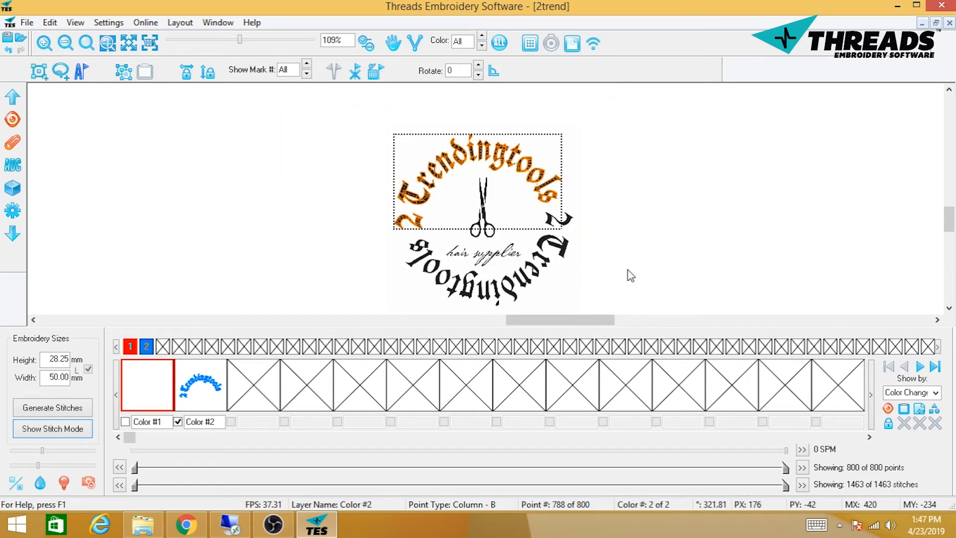
right_click(485, 168)
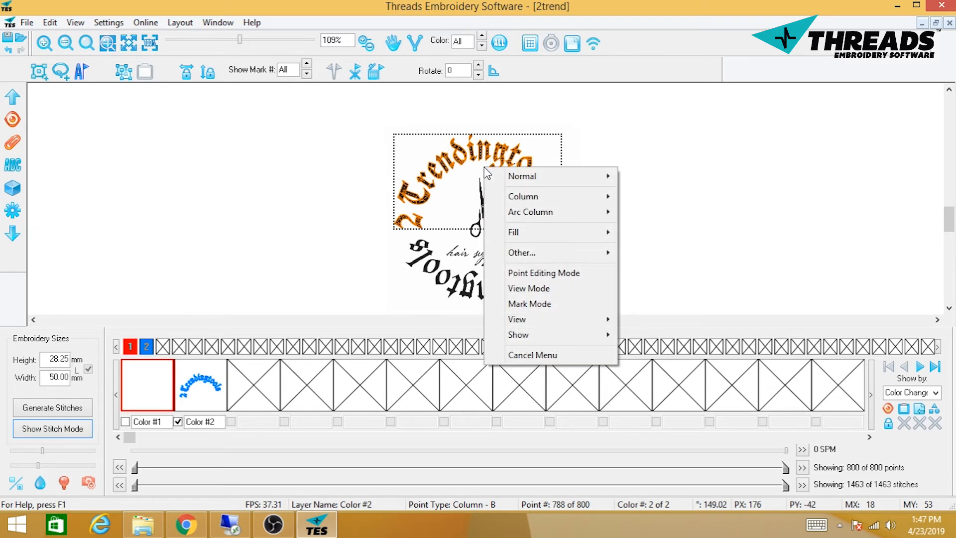
left_click(538, 303)
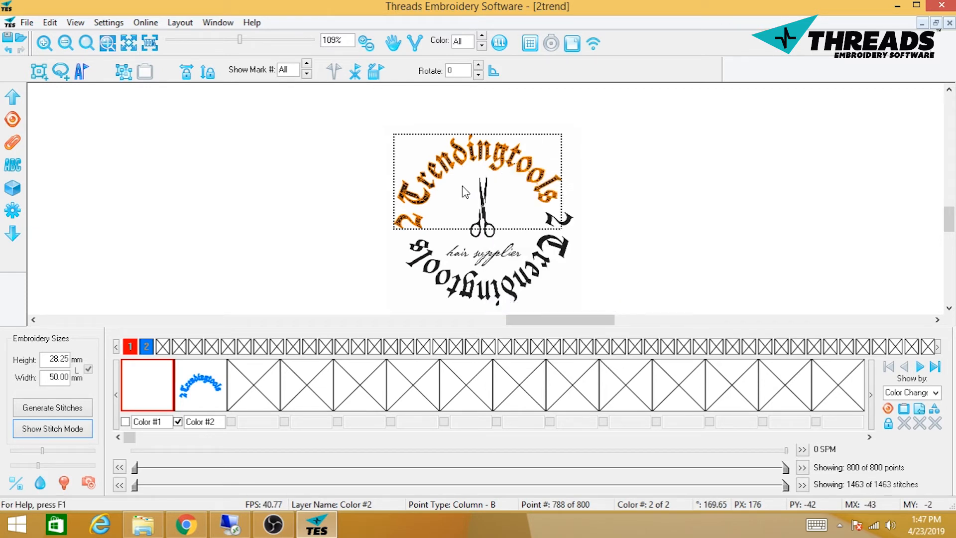
- Make the marked upper lettering transformable and duplicate the mark
left_click(123, 71)
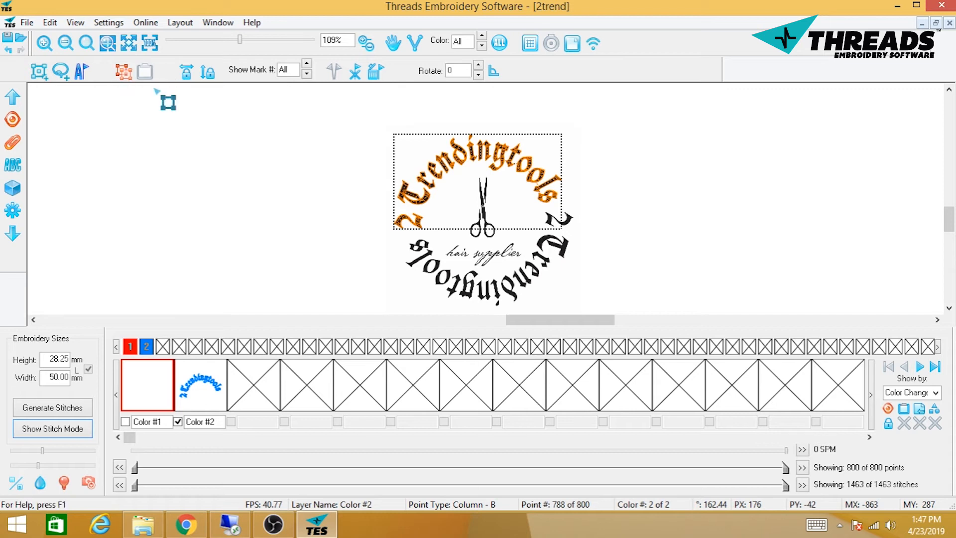
right_click(455, 178)
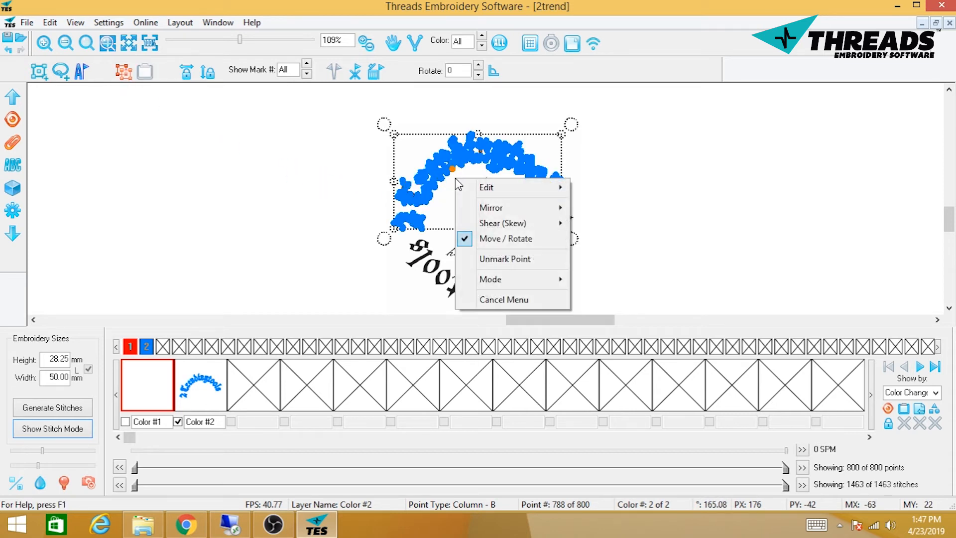
mouse_move(490, 190)
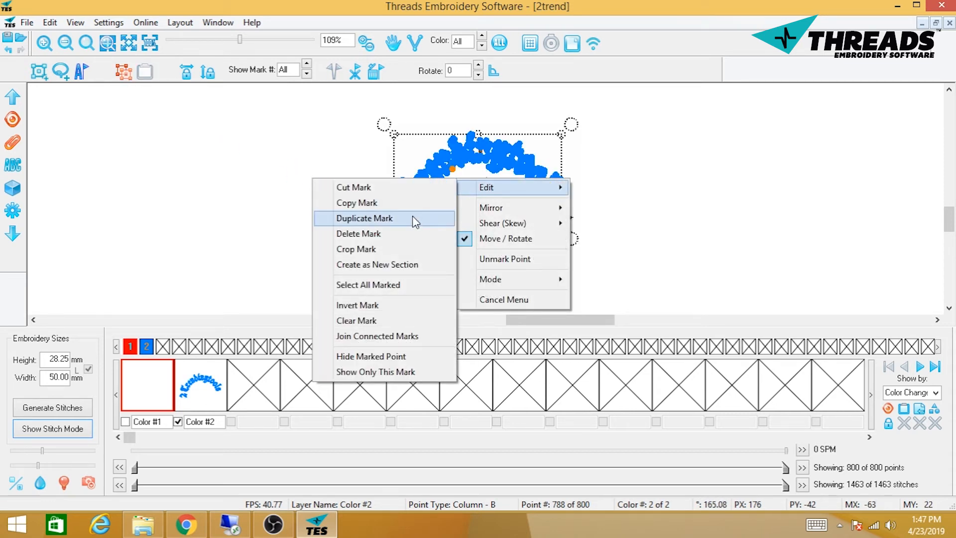
left_click(406, 220)
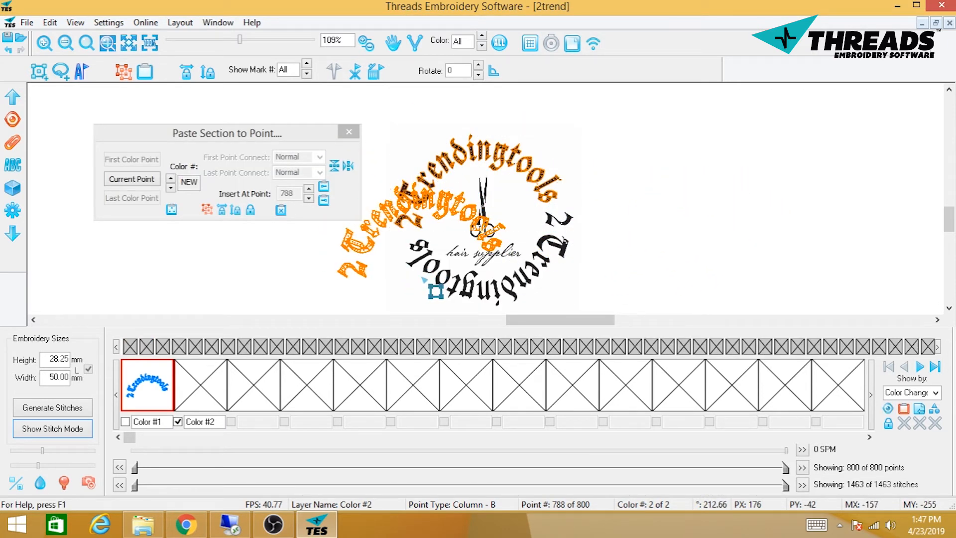
- Flip the lettering copy vertically and horizontally, and place it over the artwork's lower lettering as a new color
left_click(335, 171)
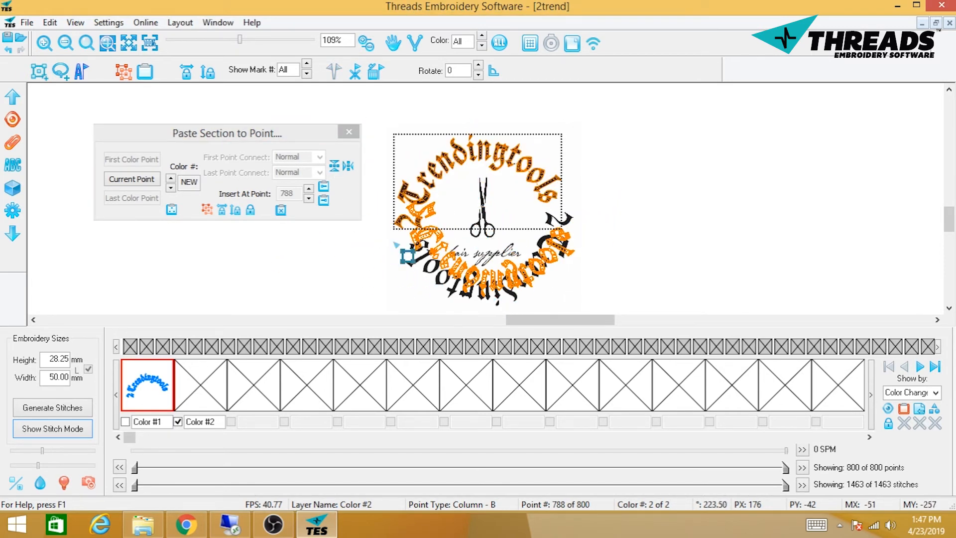
left_click(348, 166)
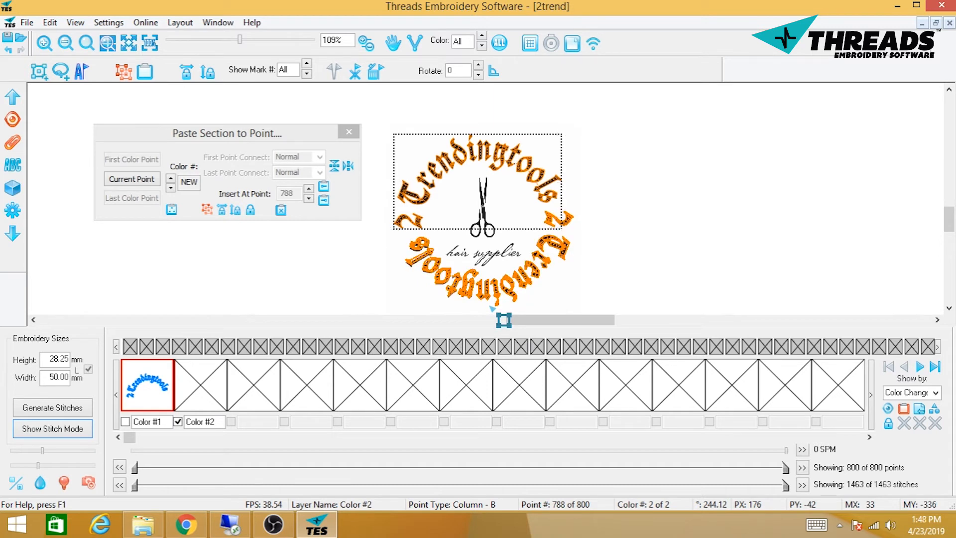
left_click(491, 308)
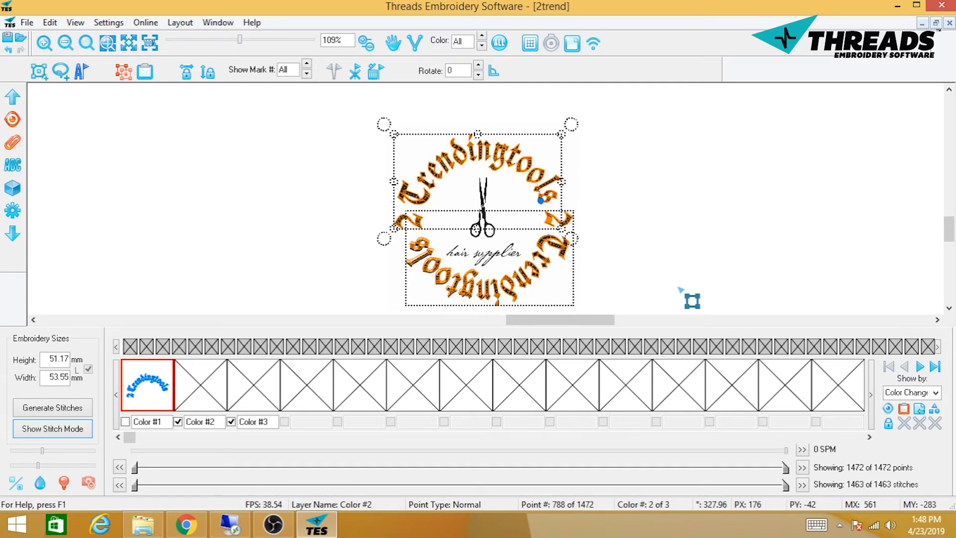
left_click(372, 73)
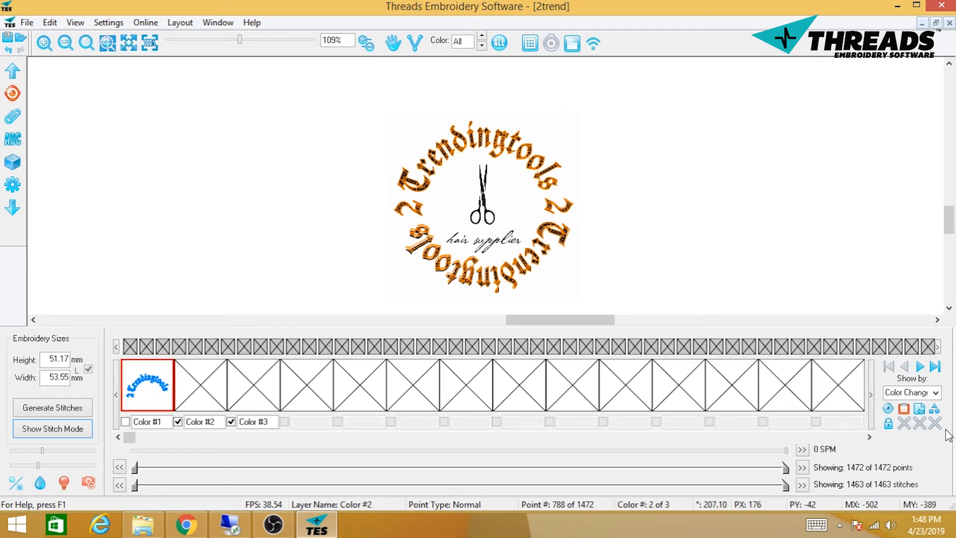
- Display the thumbnails of every color section and make the scissors' Color #1 visible again
left_click(895, 409)
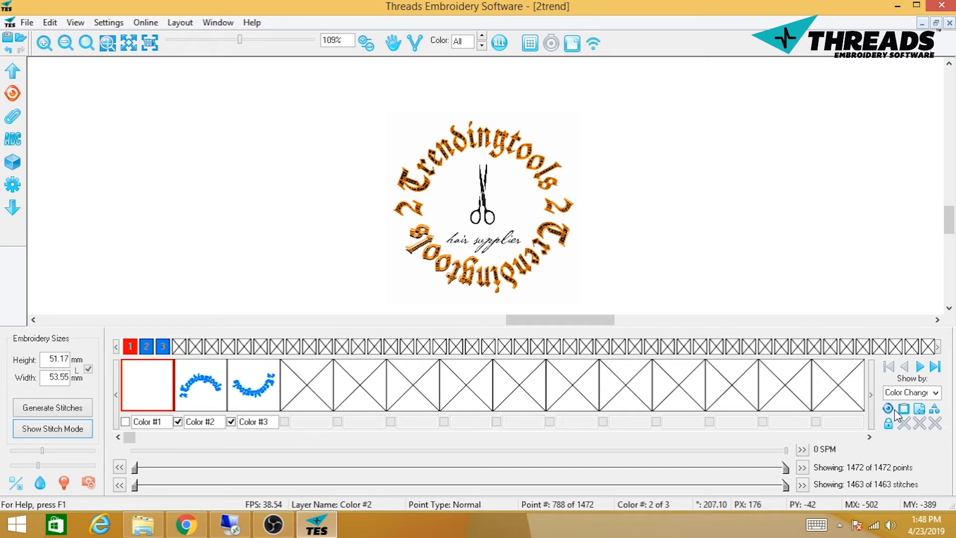
left_click(899, 409)
left_click(887, 408)
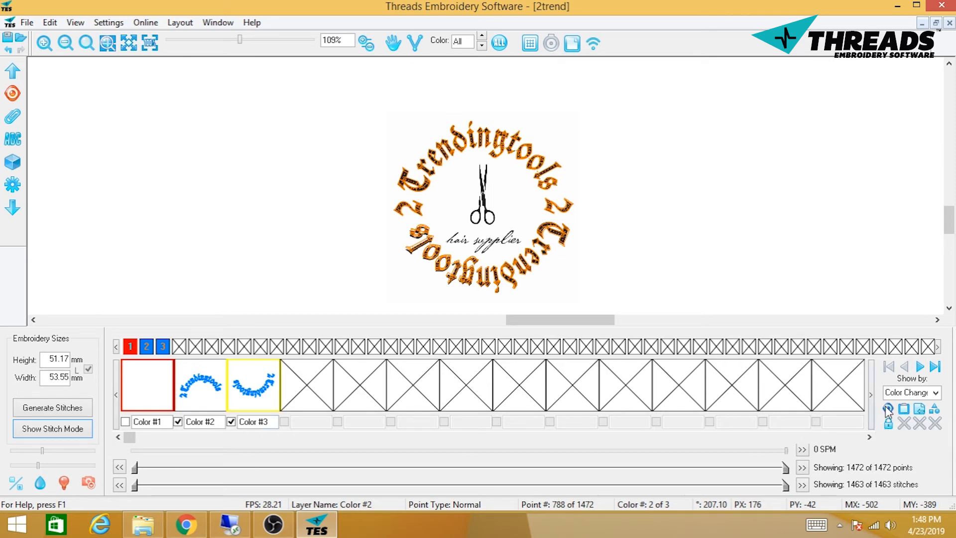
left_click(903, 409)
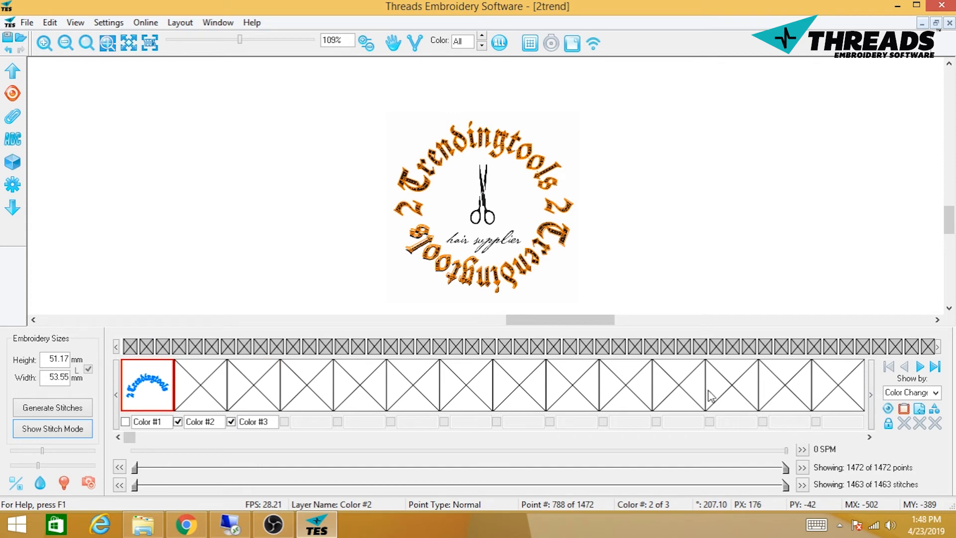
left_click(888, 410)
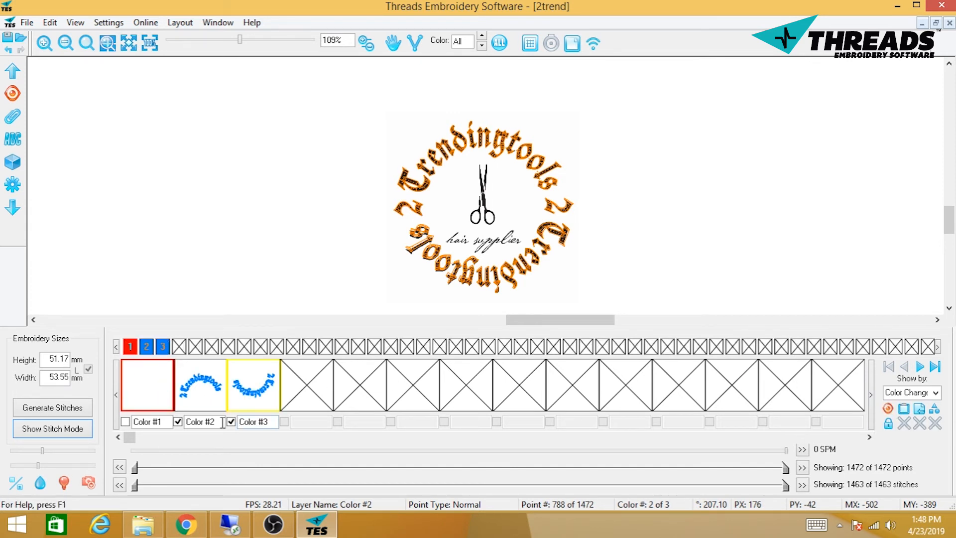
left_click(125, 422)
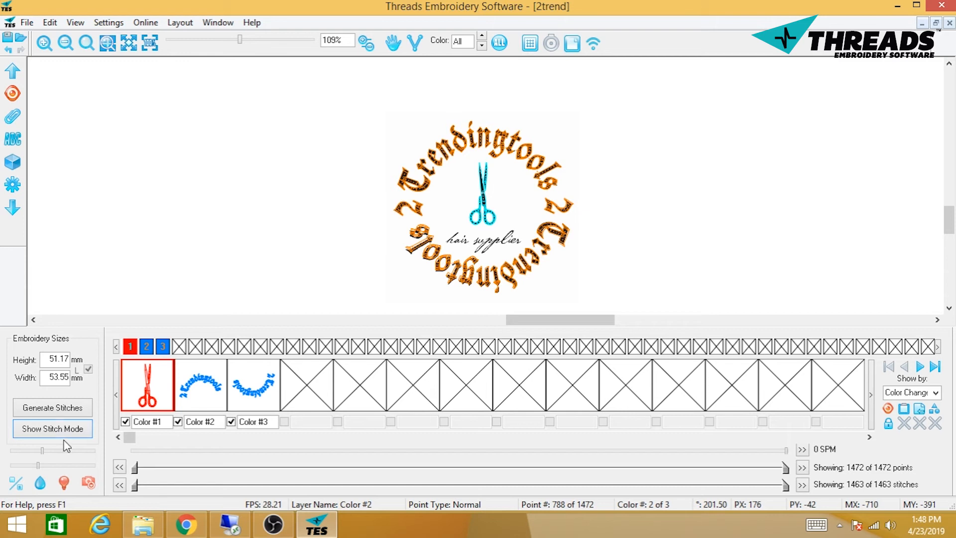
- Set the embroidery width to 60 mm with proportions kept, and show the design as stitches
left_click(88, 483)
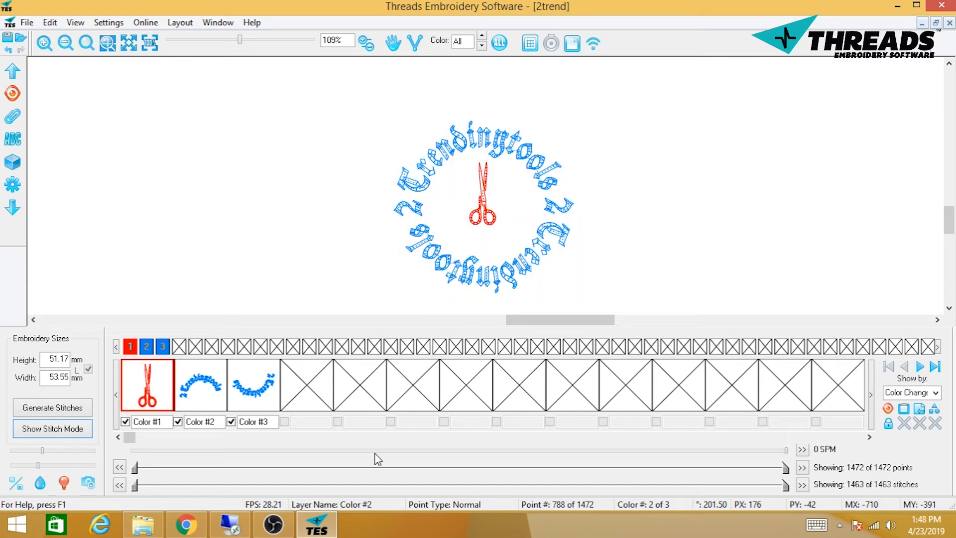
left_click(65, 42)
left_click_drag(604, 261, 600, 226)
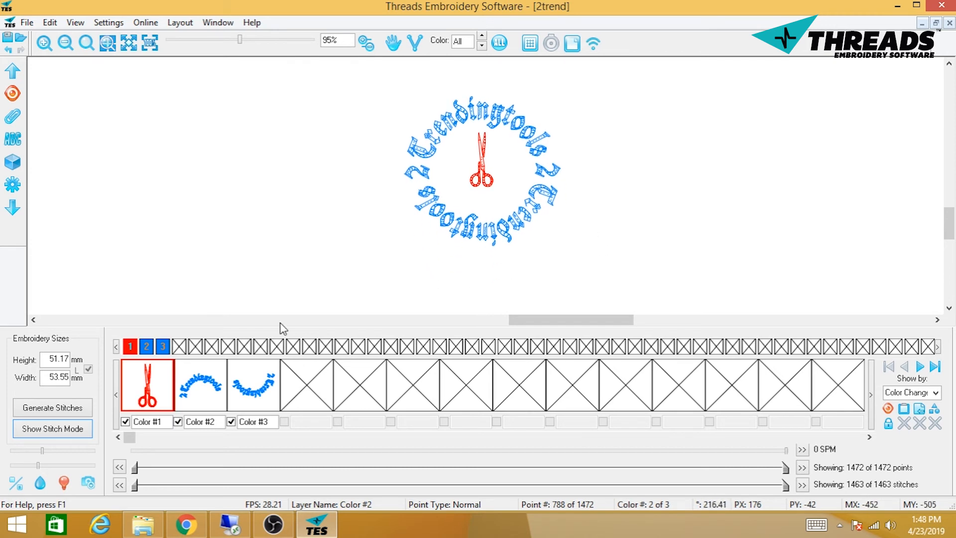
left_click(70, 484)
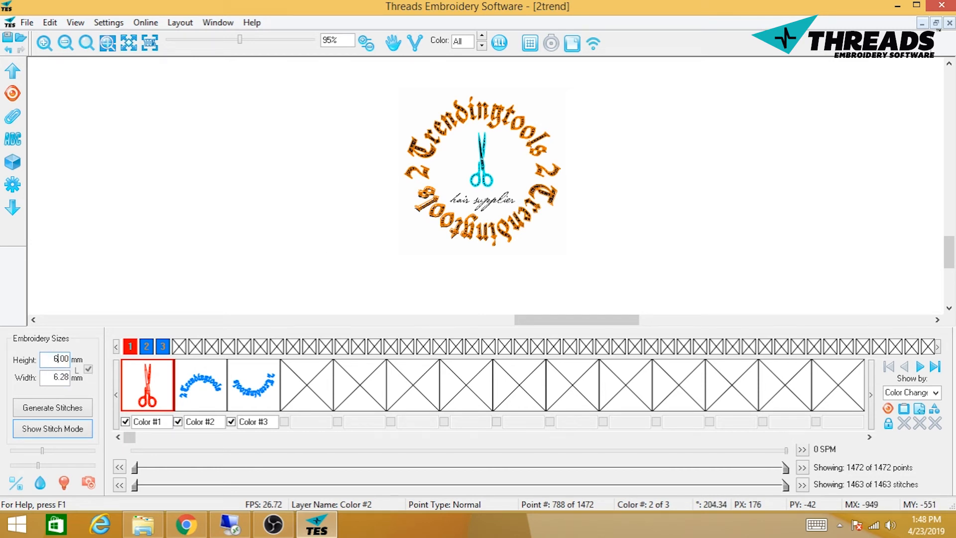
left_click(141, 403)
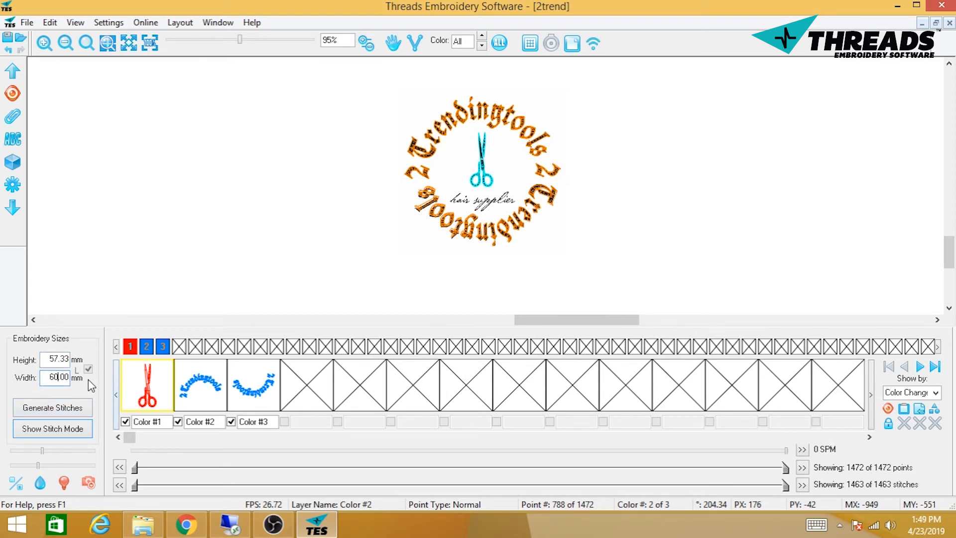
left_click(49, 431)
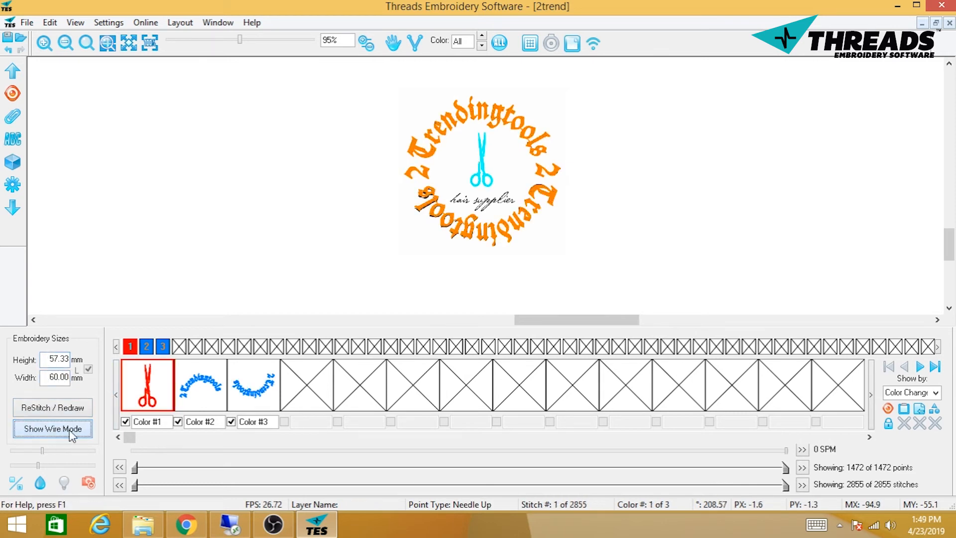
- Examine the stitches of the full circular design without the background artwork, and show the artwork again
left_click(89, 482)
left_click_drag(423, 214, 409, 239)
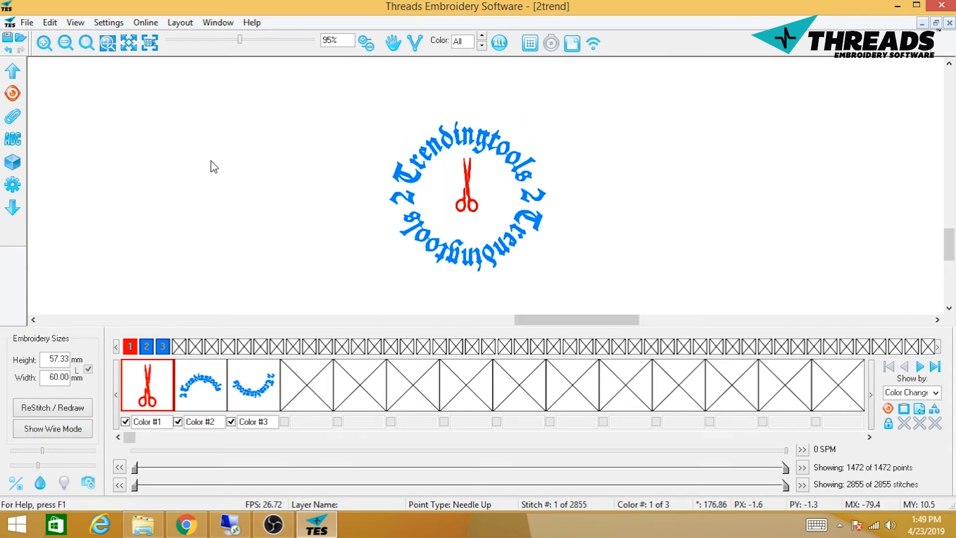
left_click(46, 47)
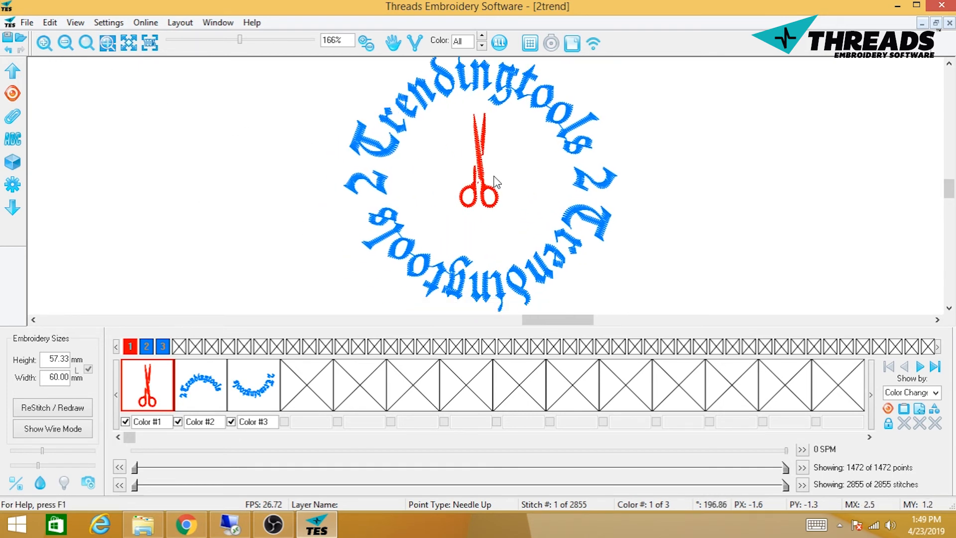
left_click(65, 43)
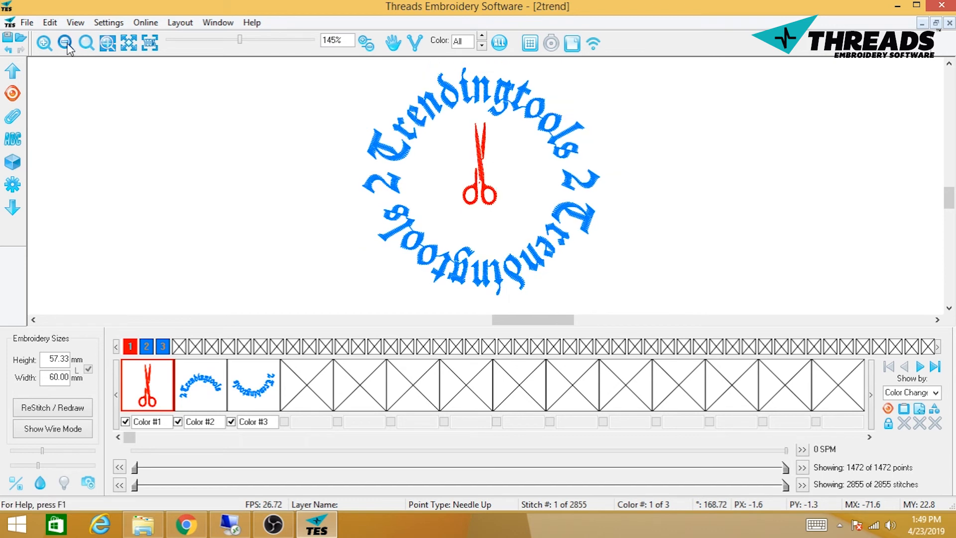
left_click(88, 482)
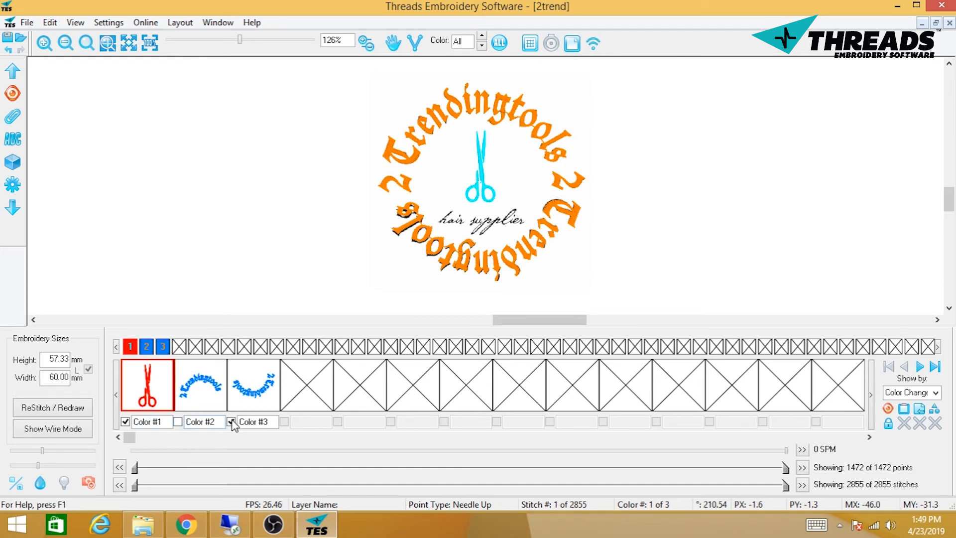
- Mark all points of the scissors in the wire view, with the lettering in Color #2 and Color #3 hidden
left_click(82, 430)
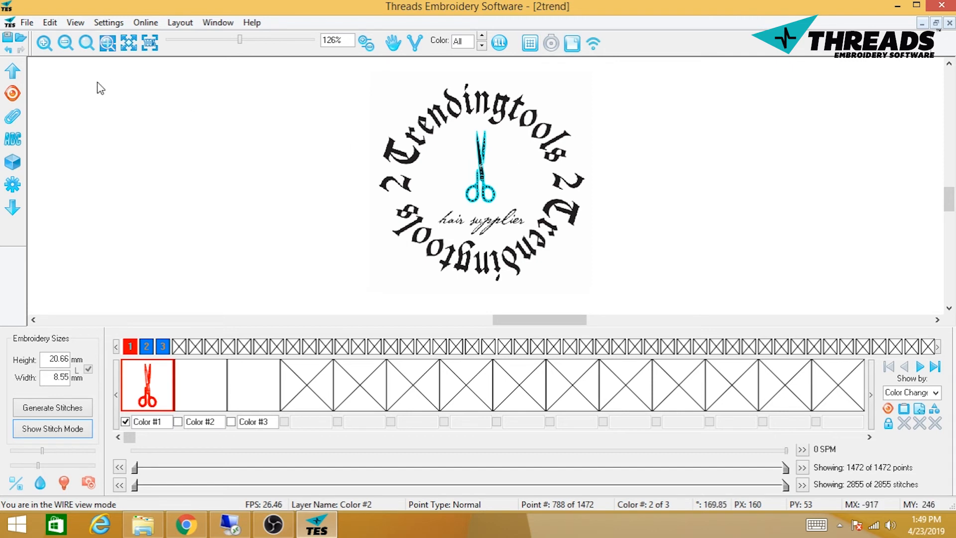
left_click(15, 122)
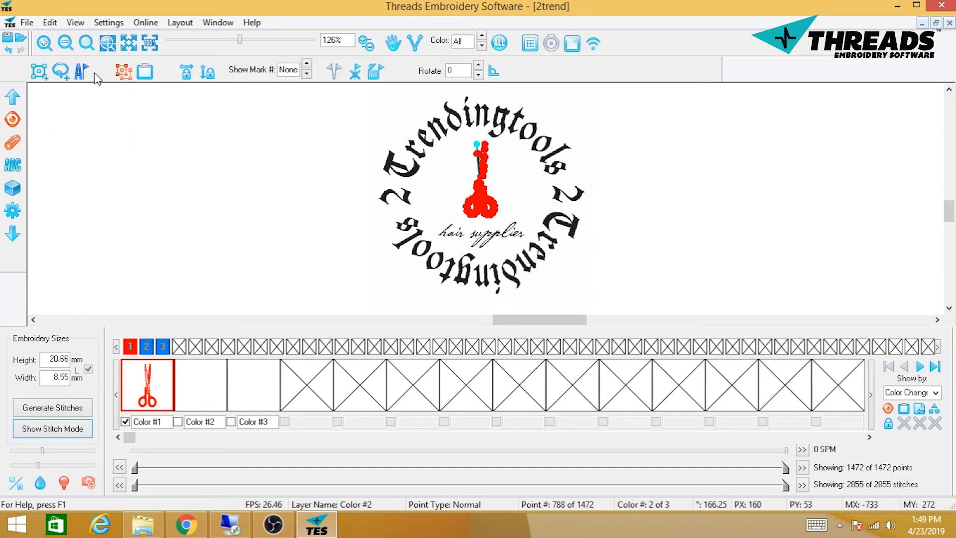
left_click(38, 71)
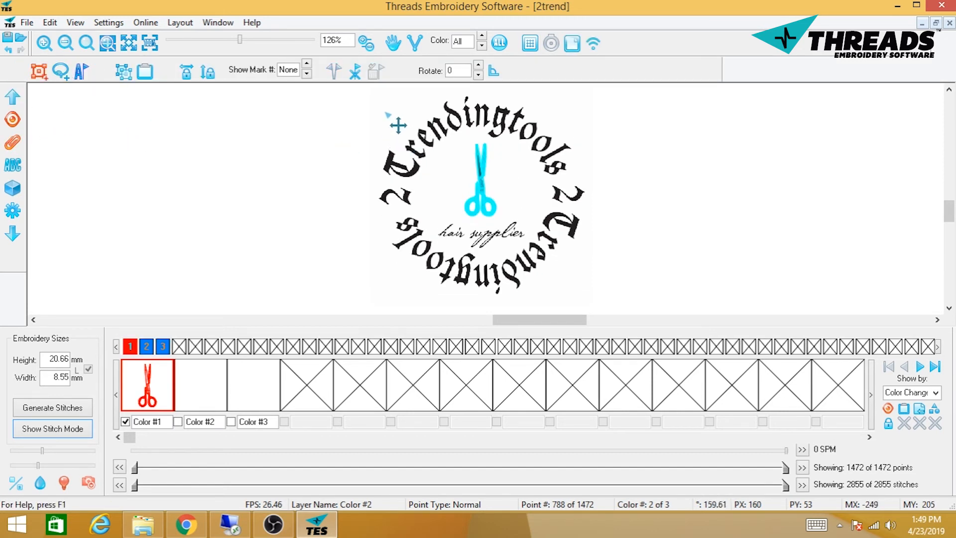
left_click_drag(377, 110, 531, 217)
left_click_drag(558, 251, 600, 269)
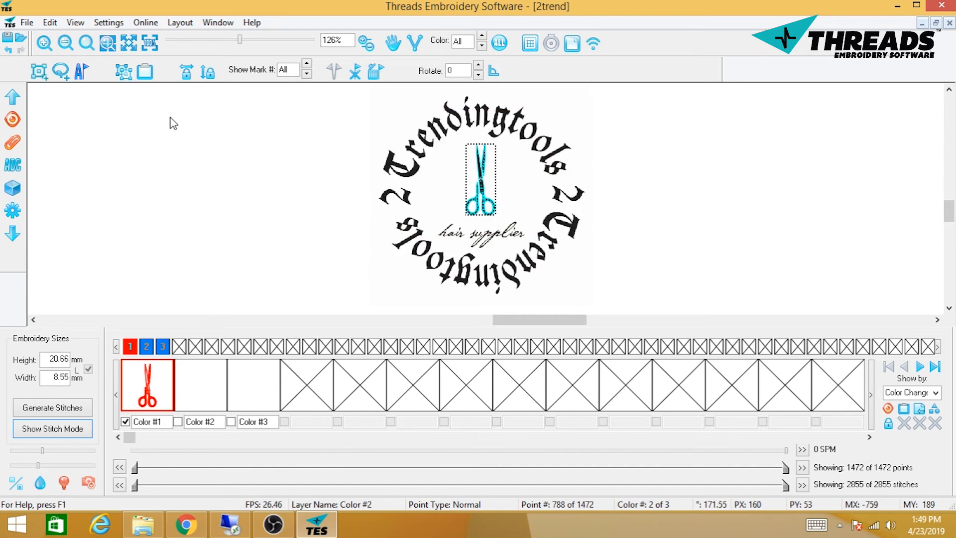
- Enlarge the marked scissors to about 31 mm high and 13 mm wide inside the lettering circle, and clear the mark
left_click(123, 72)
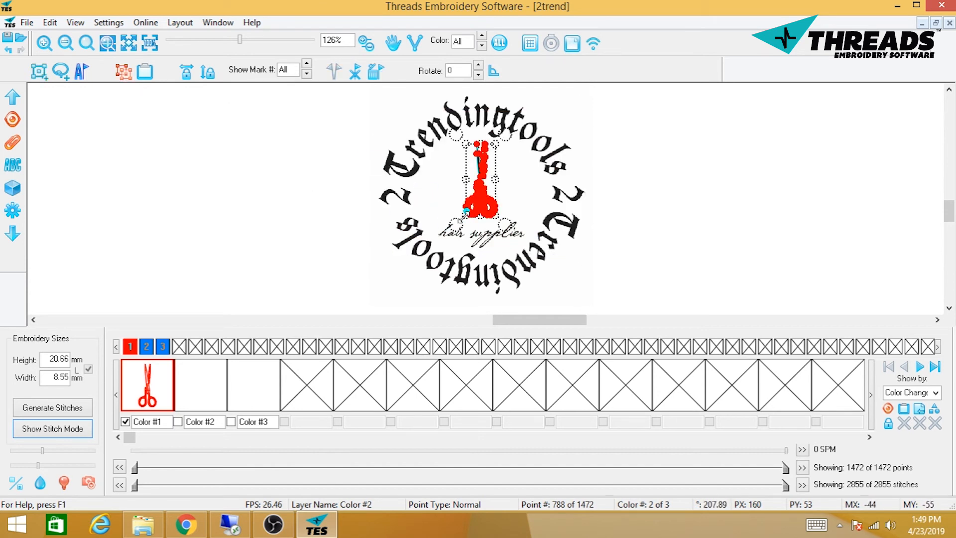
left_click_drag(464, 217, 451, 250)
left_click_drag(474, 205, 480, 201)
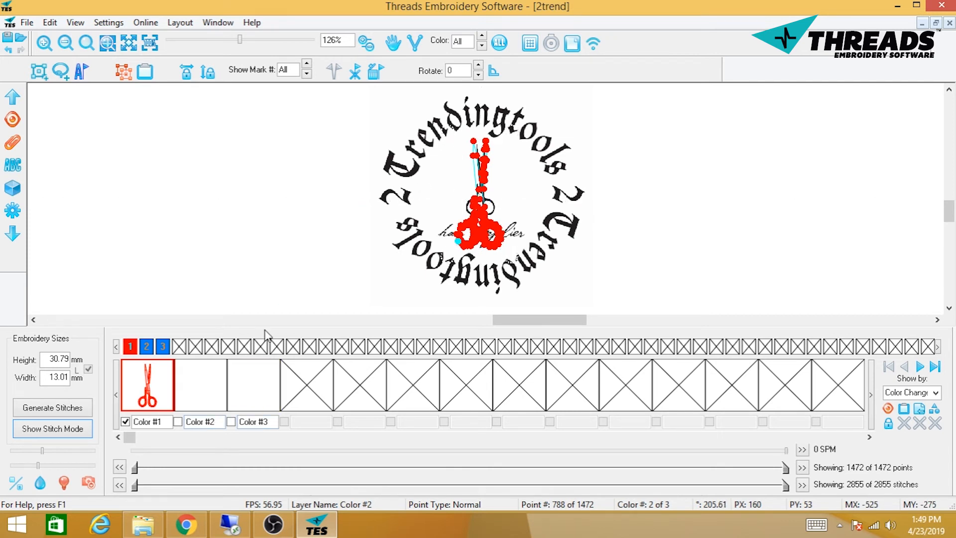
left_click(307, 73)
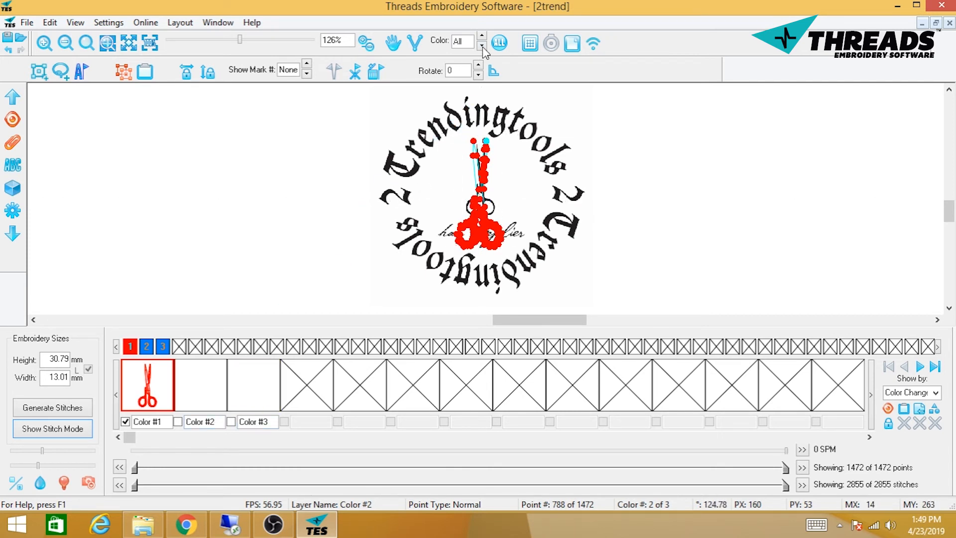
- Show all three colors again, hide the background artwork, and display the design as stitches
left_click(503, 43)
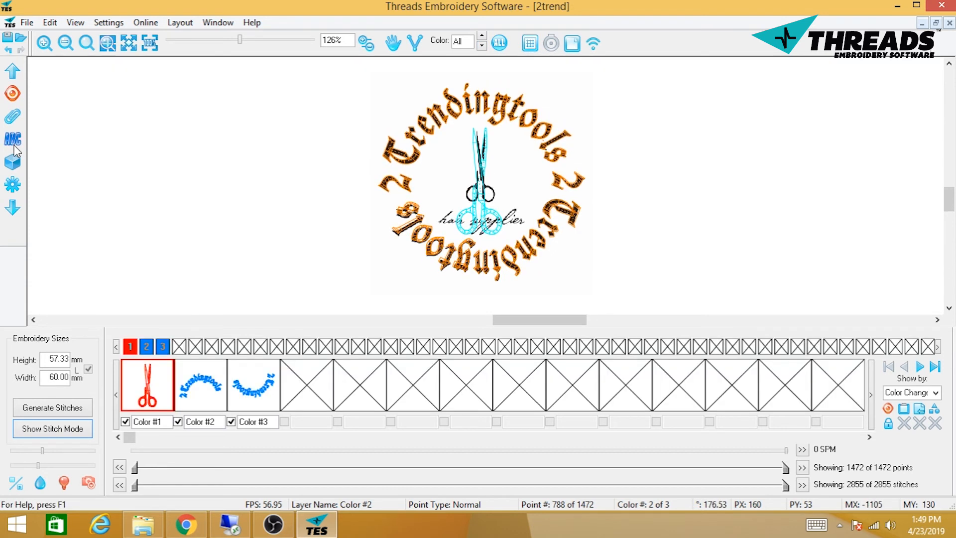
left_click(89, 483)
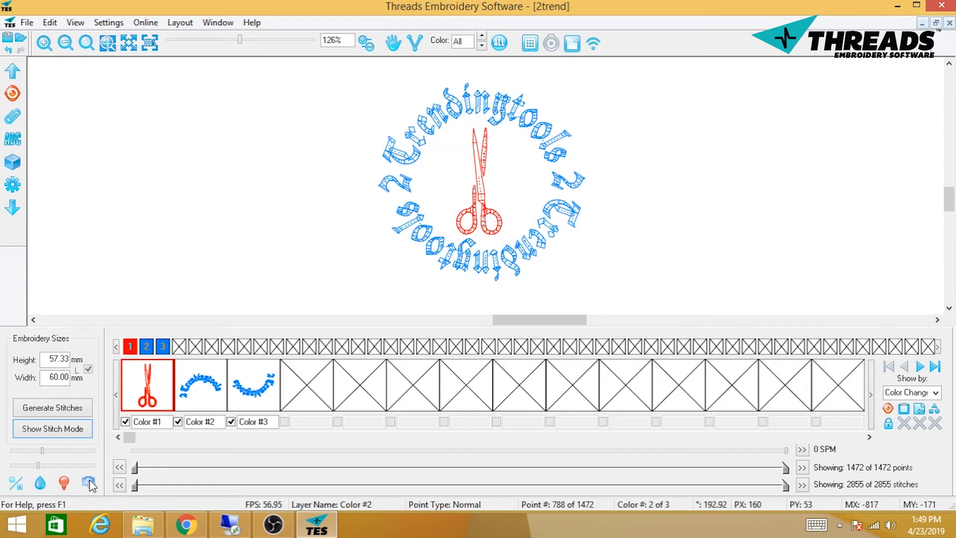
left_click(79, 431)
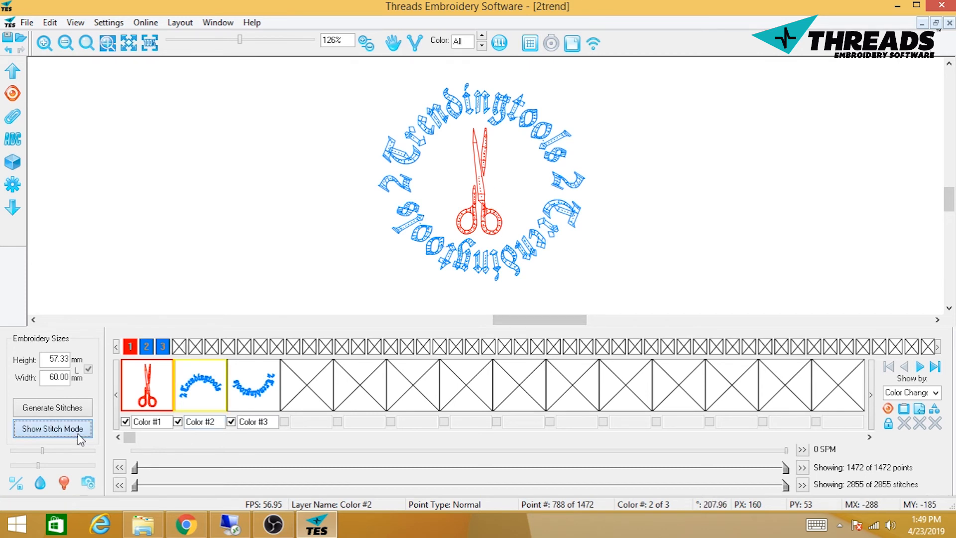
left_click(79, 431)
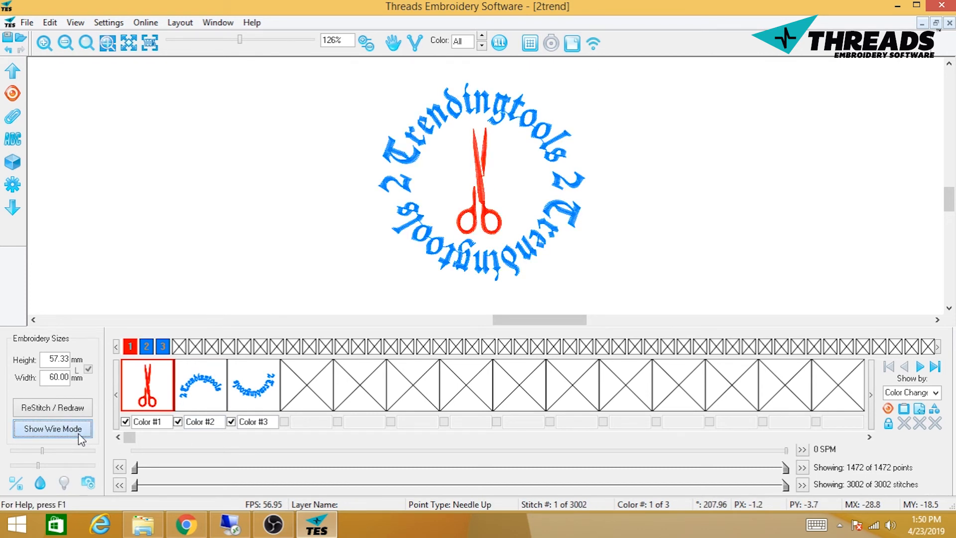
- Return to the wire view and compare the design with the background artwork, leaving the artwork hidden
left_click(69, 49)
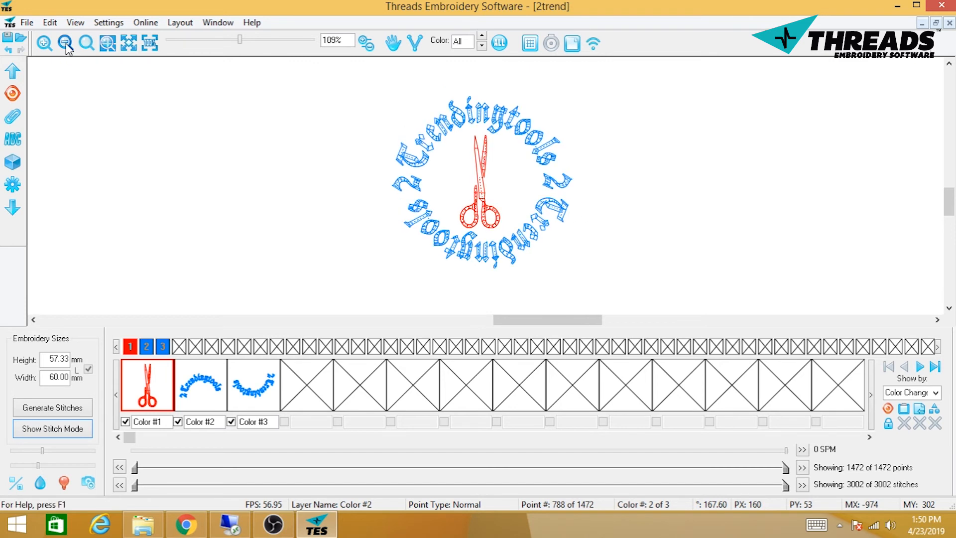
left_click(90, 490)
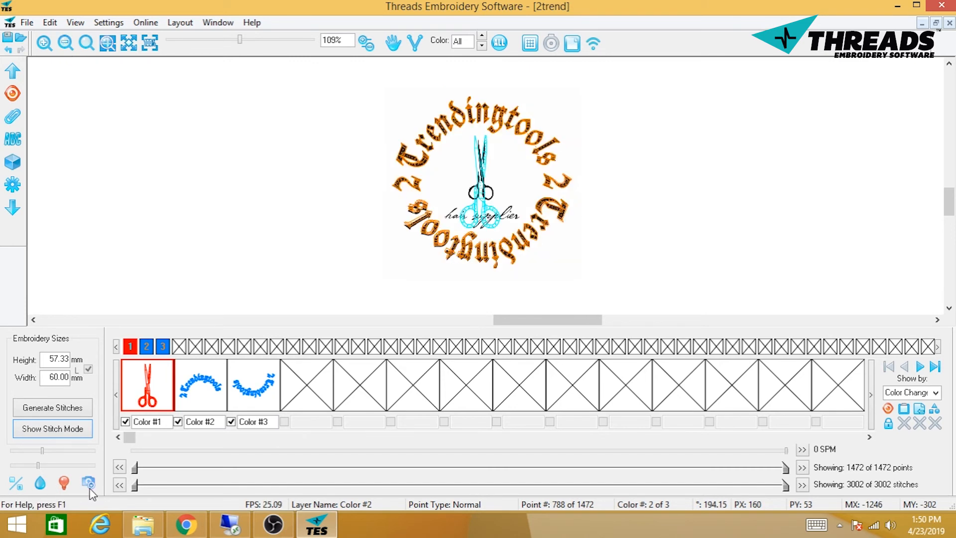
left_click(90, 487)
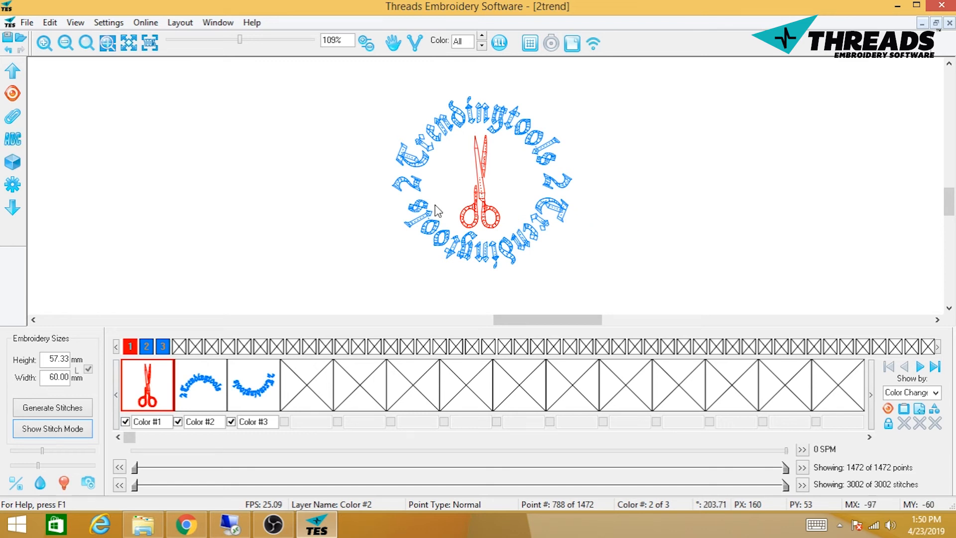
- Start a new lettering object below the circular design with the text "Hair Supplier"
left_click(13, 139)
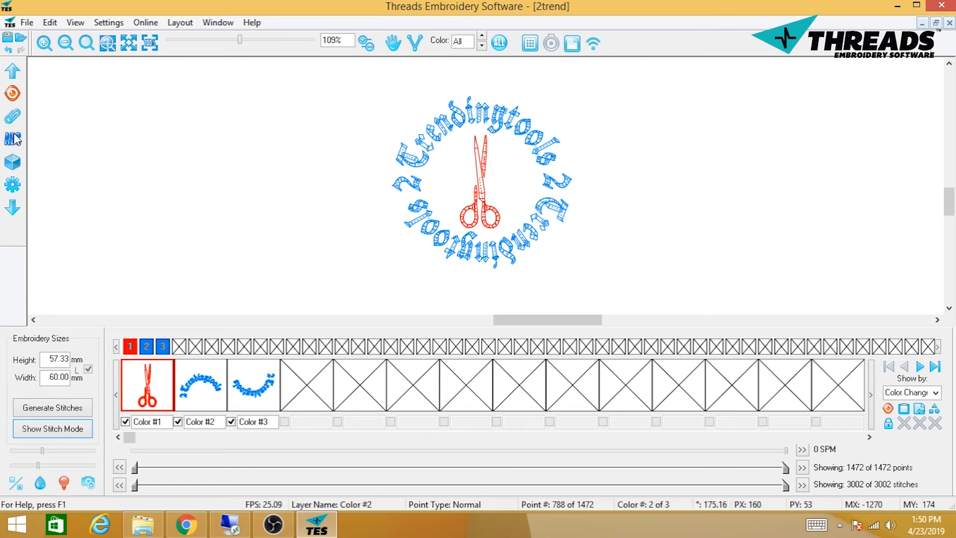
left_click(64, 43)
left_click(64, 44)
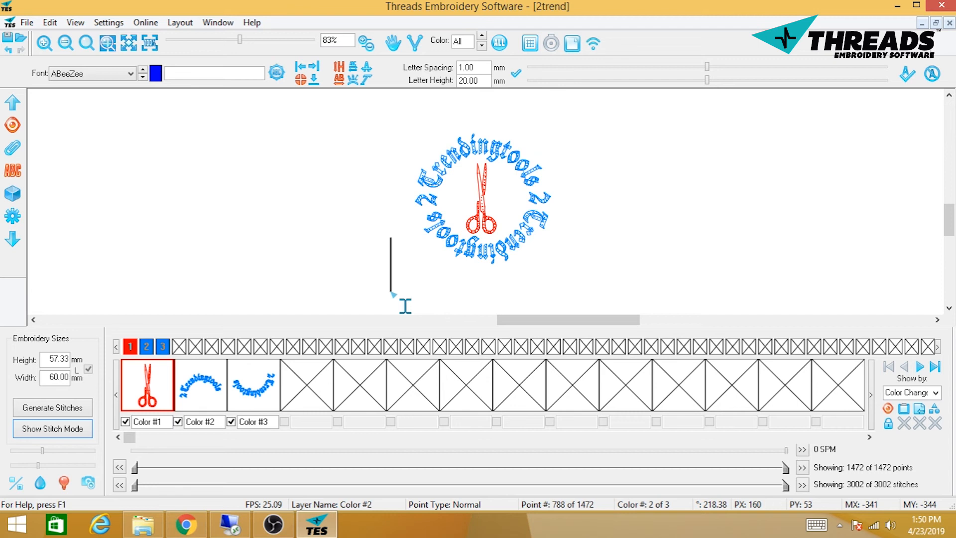
type("Hair Su")
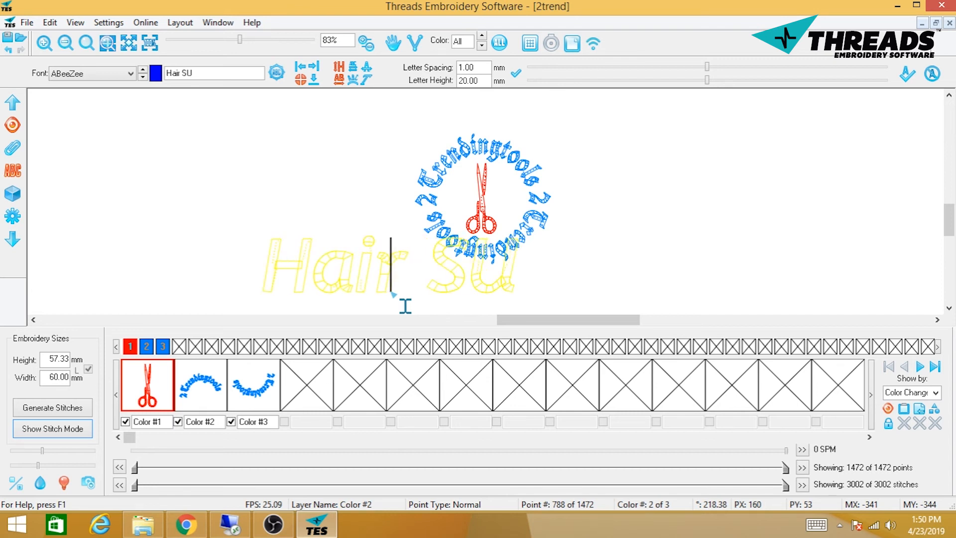
type("ppl")
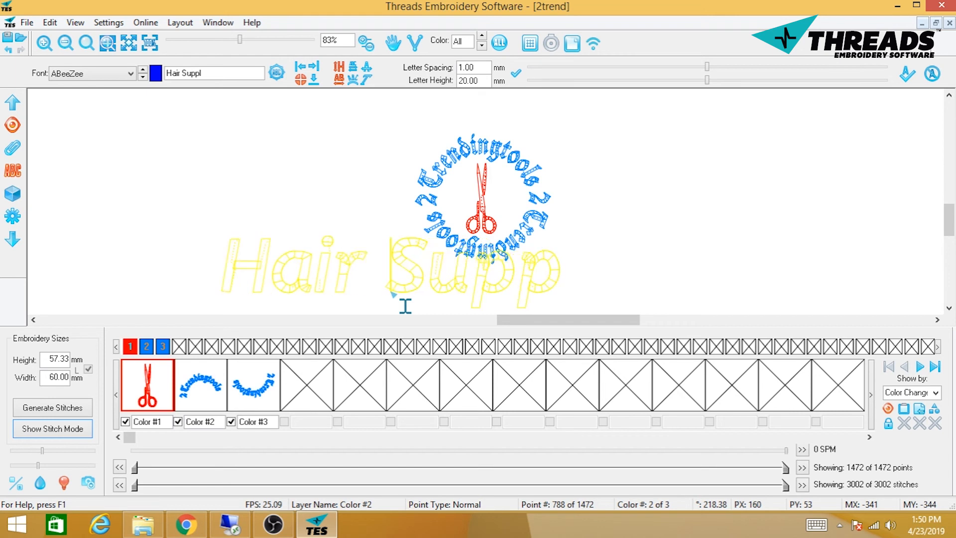
type("ier")
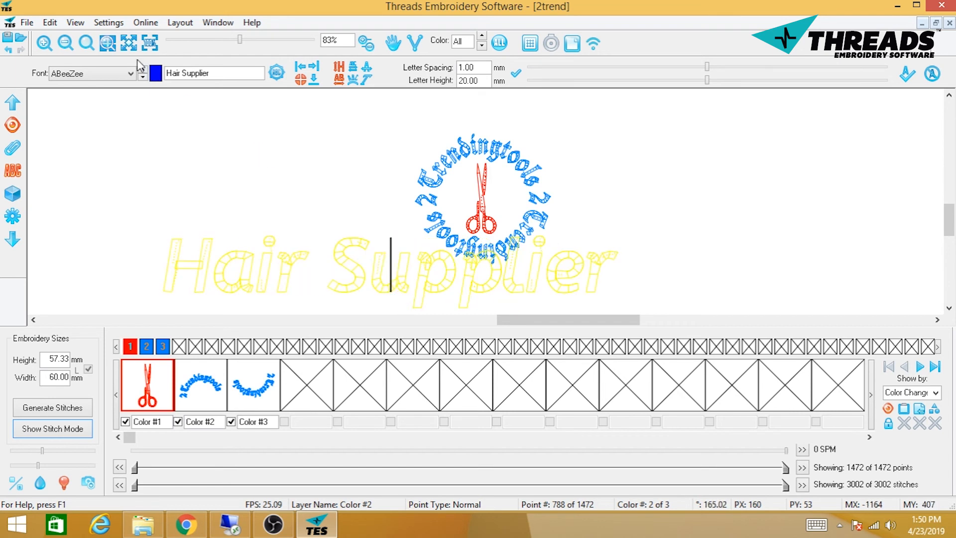
- Reduce the "Hair Supplier" letter height to 8.75 mm and place the text centered just below the circle
left_click(65, 43)
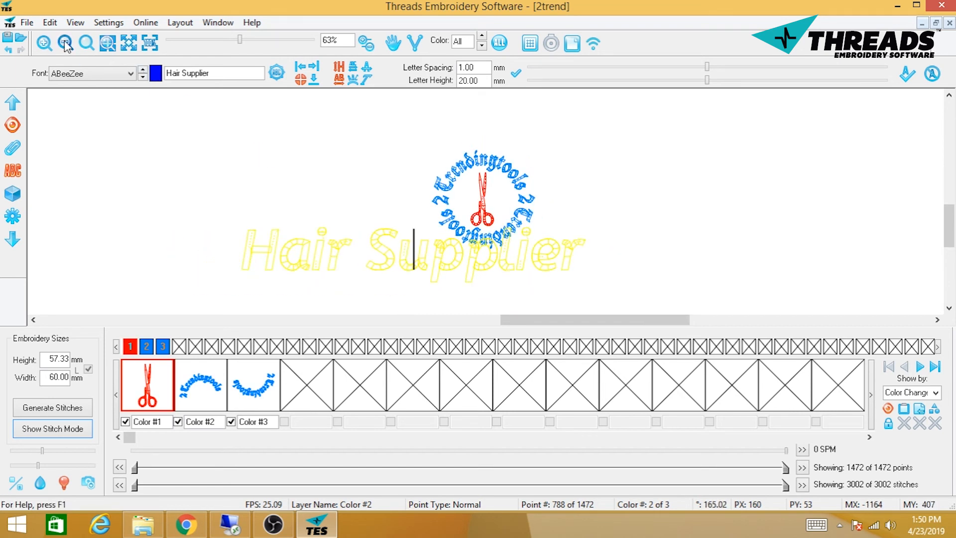
left_click(65, 42)
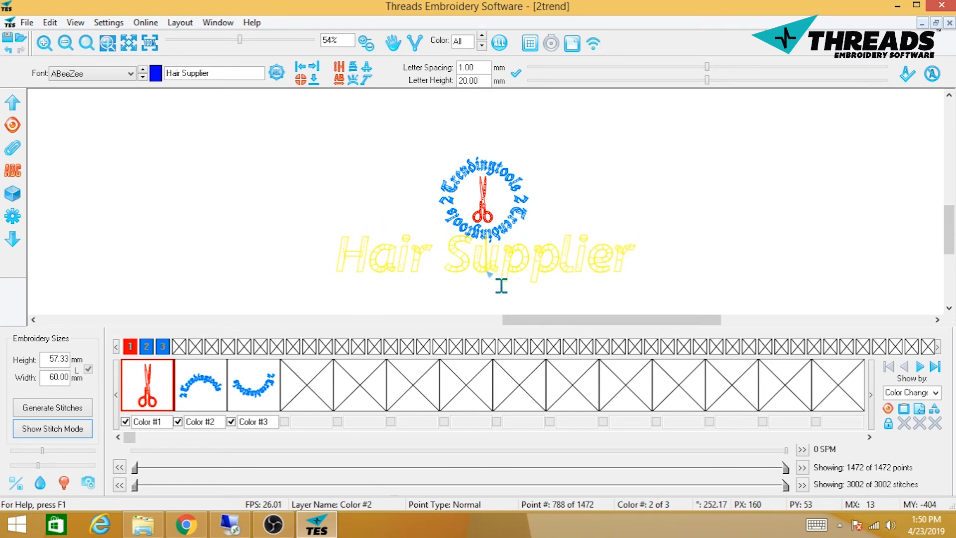
left_click_drag(707, 79, 615, 82)
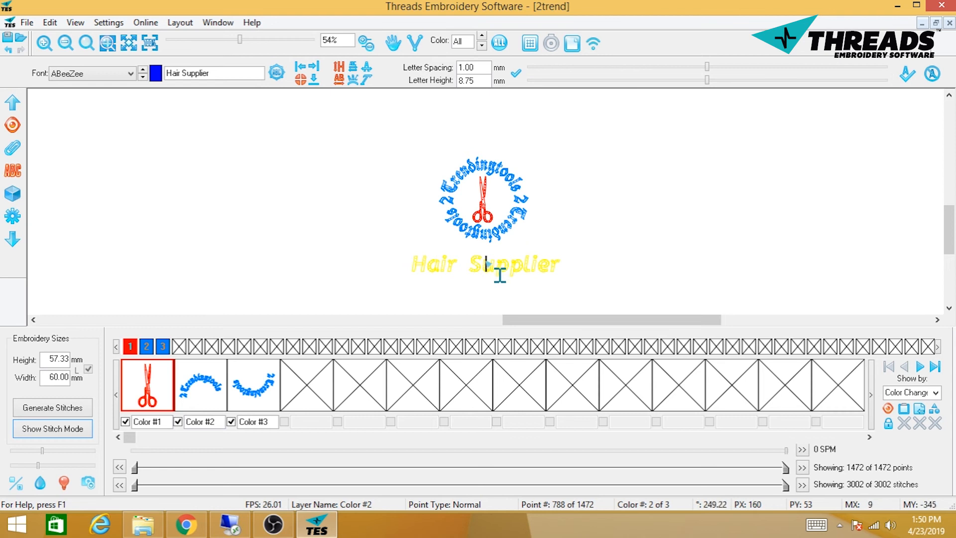
left_click_drag(487, 269, 485, 259)
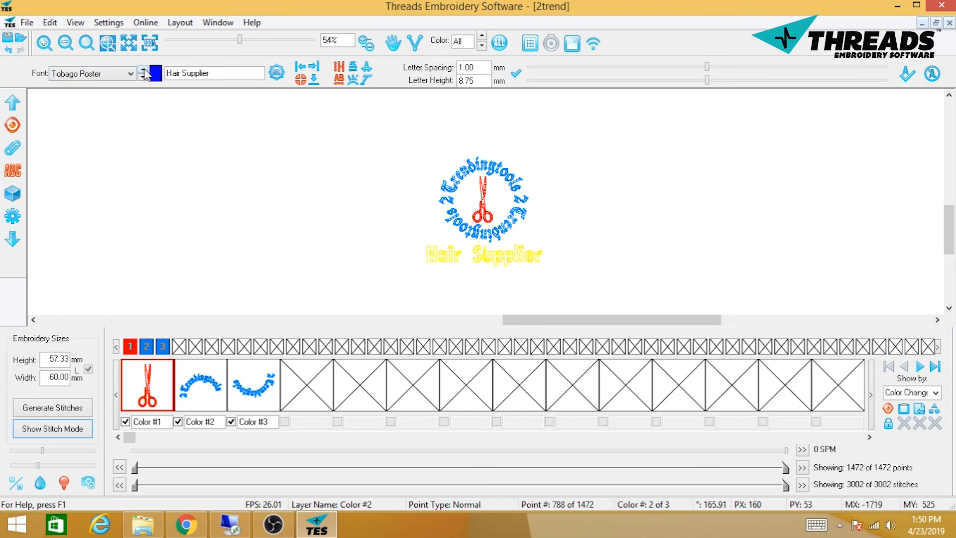
- Try several fonts on the "Hair Supplier" text and set it to Lucida Calligraphy
left_click(144, 73)
left_click(144, 72)
left_click(144, 72)
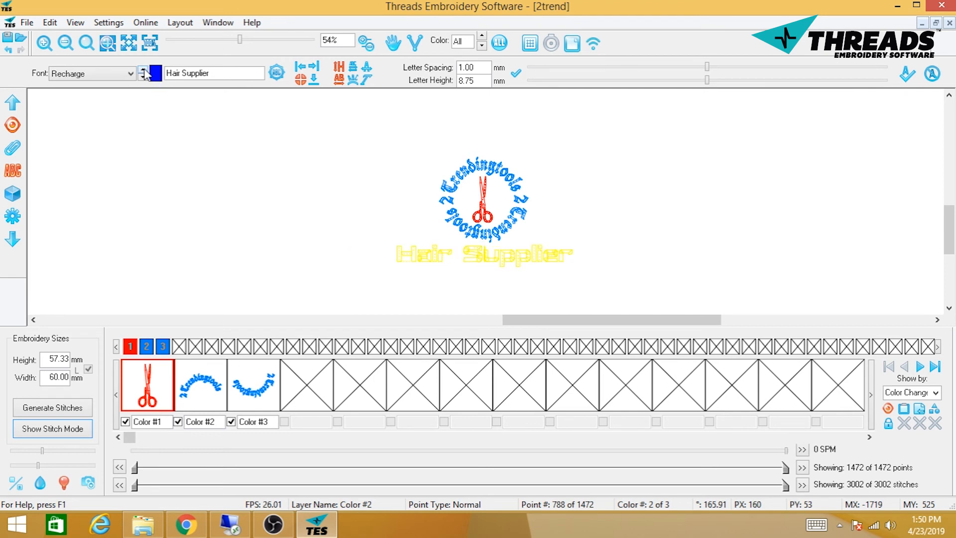
left_click(144, 72)
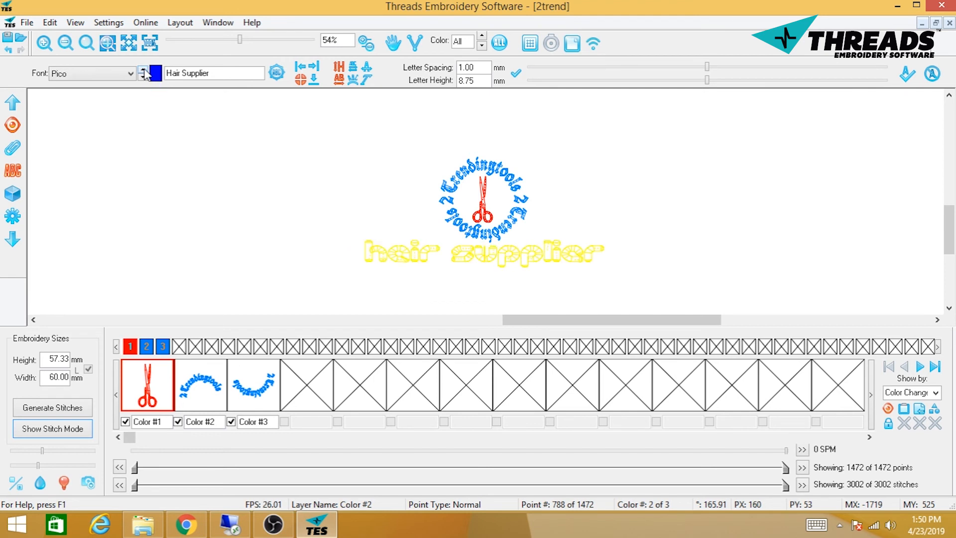
left_click(144, 72)
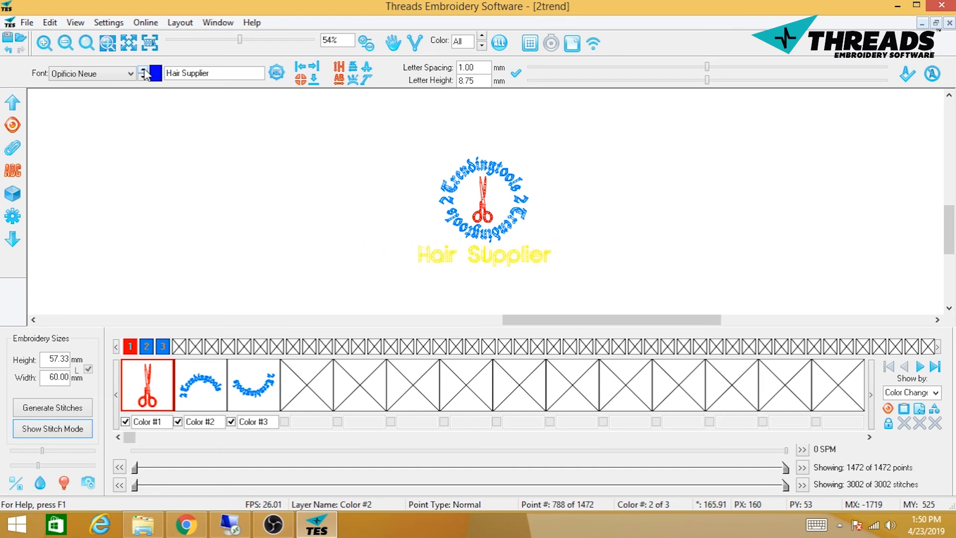
left_click(144, 73)
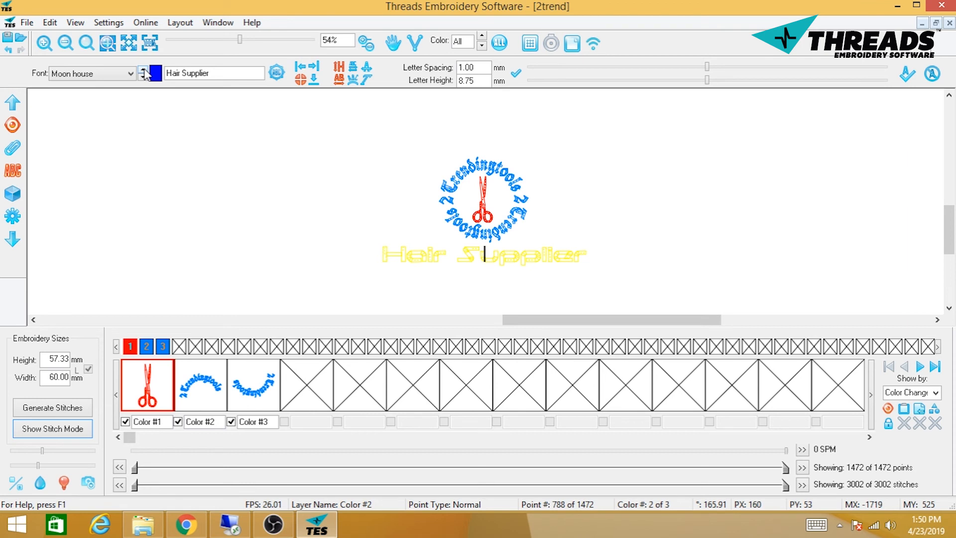
left_click(144, 72)
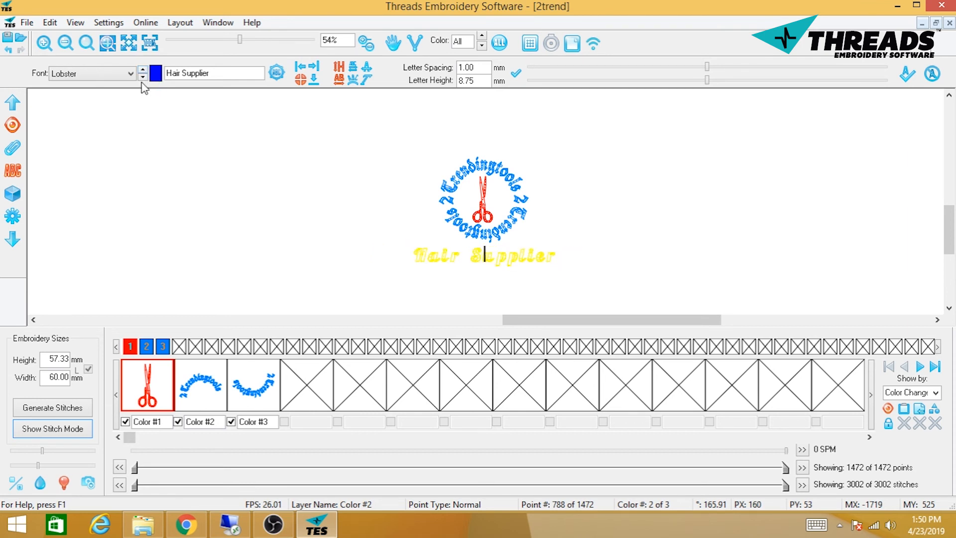
left_click(142, 79)
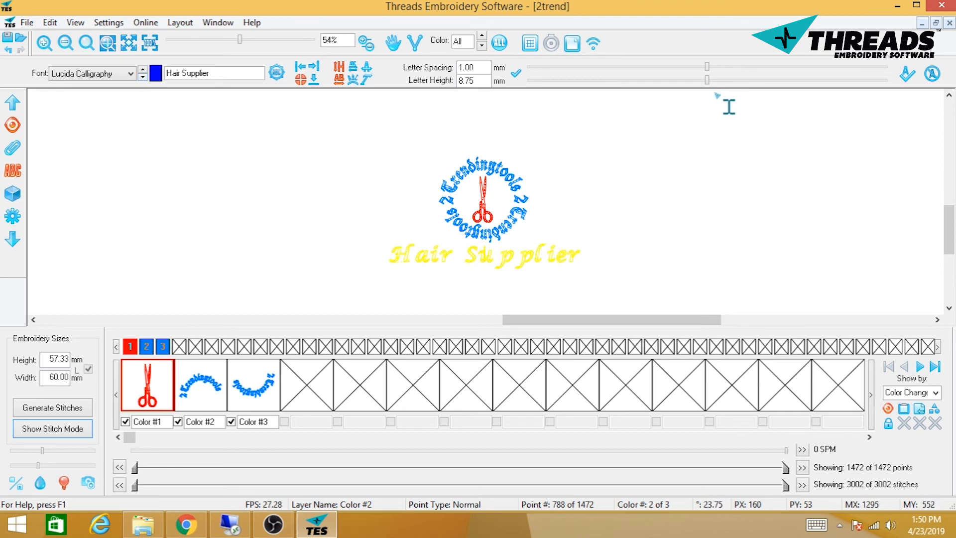
- Tighten the letter spacing to 0.03 mm, place the "Hair Supplier" lettering in the design, and leave text entry
left_click_drag(706, 68, 667, 79)
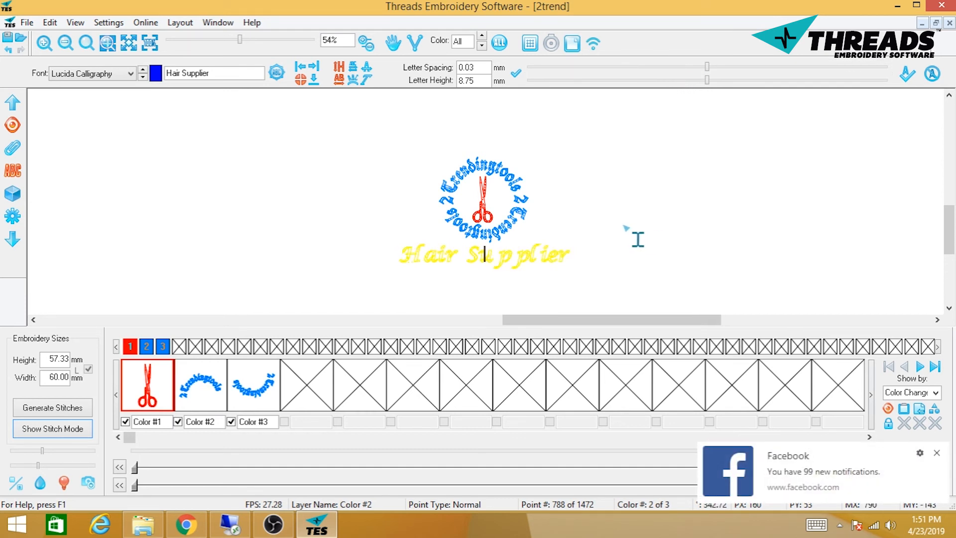
left_click(937, 453)
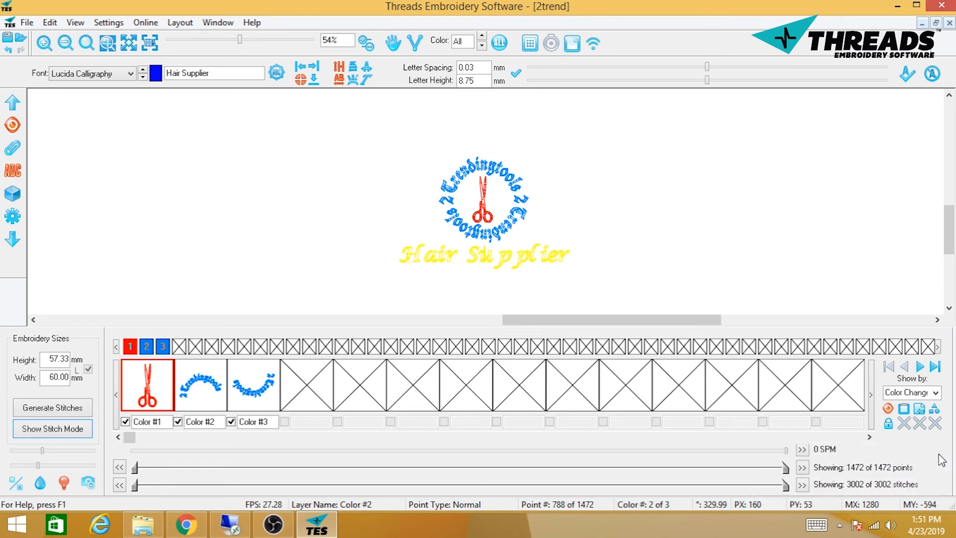
left_click(670, 250)
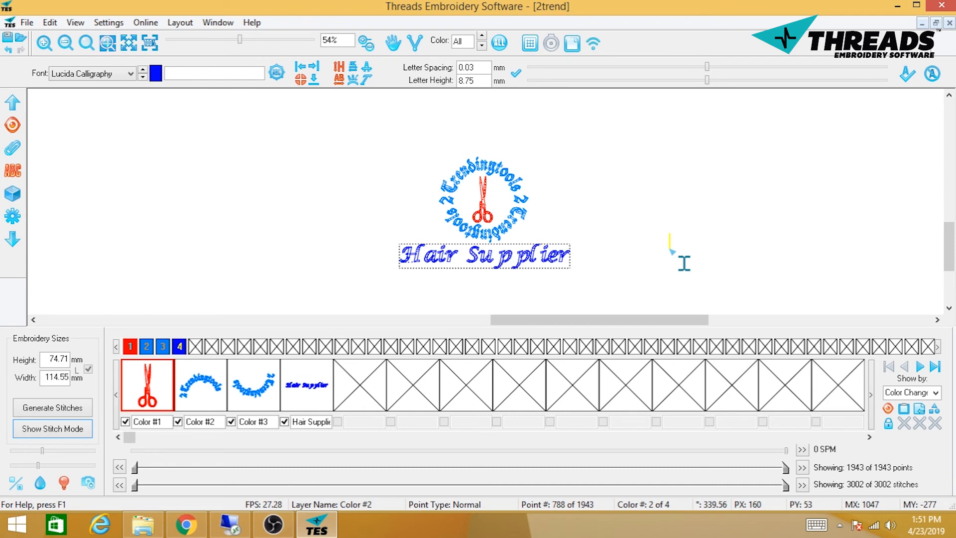
right_click(616, 246)
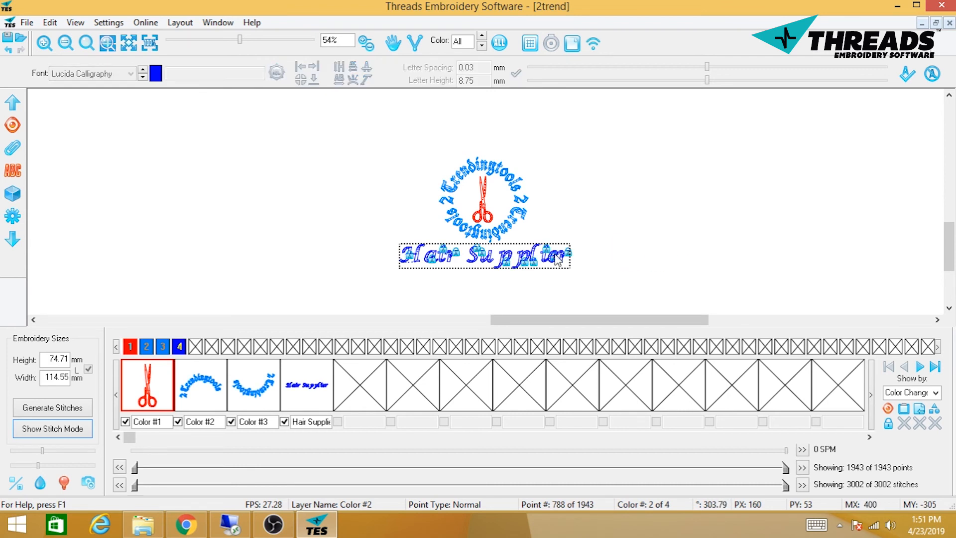
- Unlock all letters after the "a" of "Hair" in the new lettering
scroll(558, 259, "up", 2)
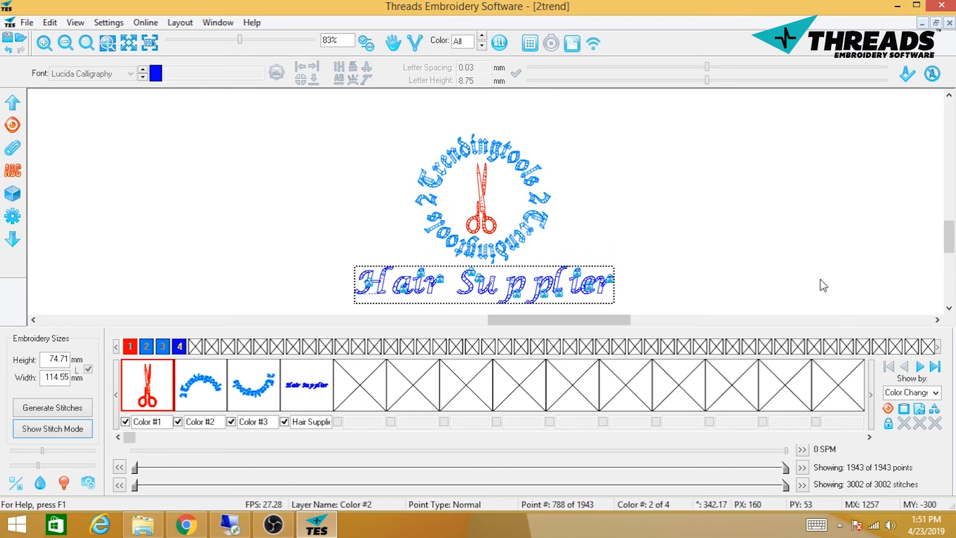
scroll(819, 281, "down", 2)
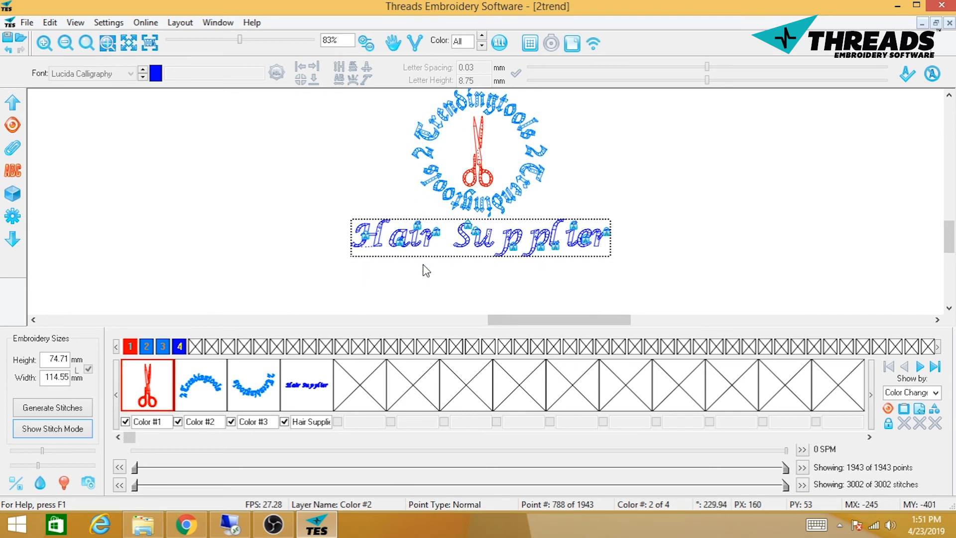
right_click(401, 243)
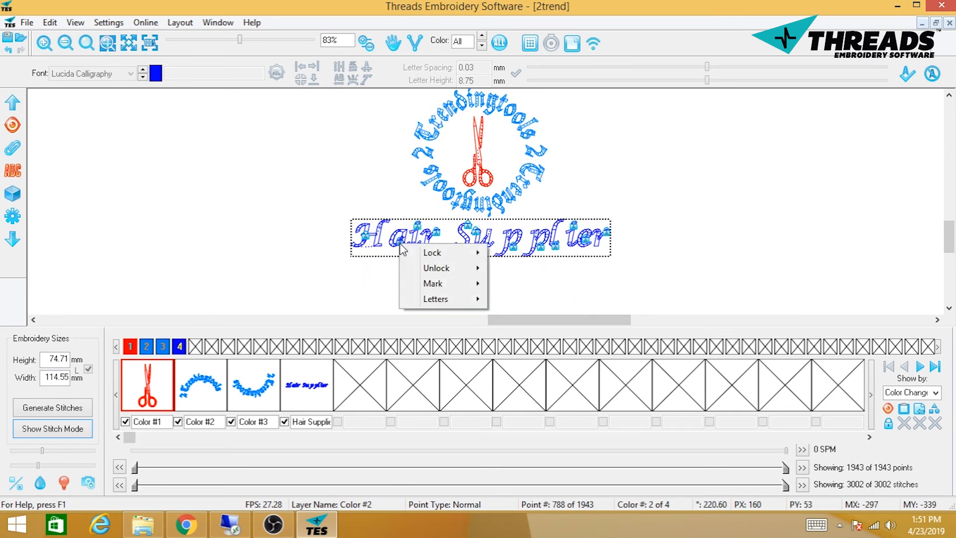
mouse_move(438, 268)
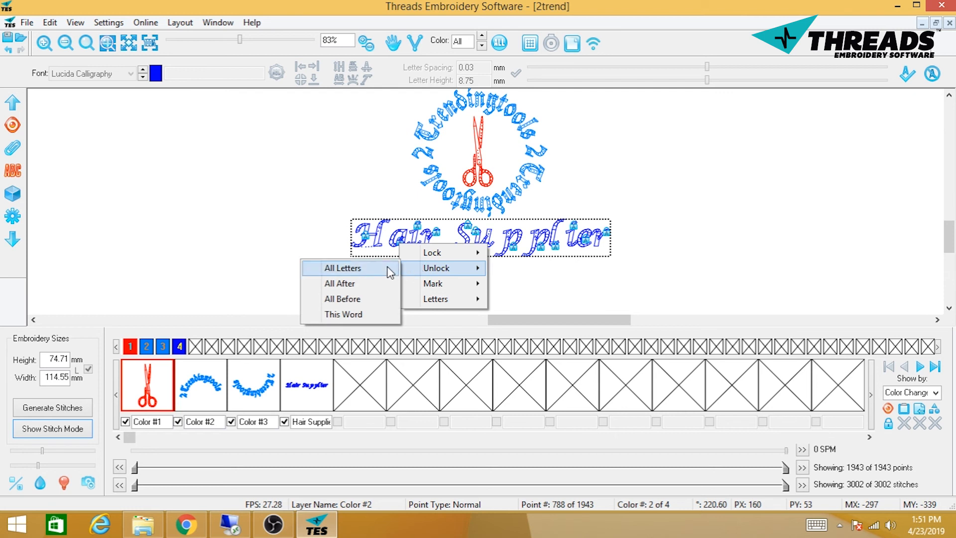
left_click(378, 282)
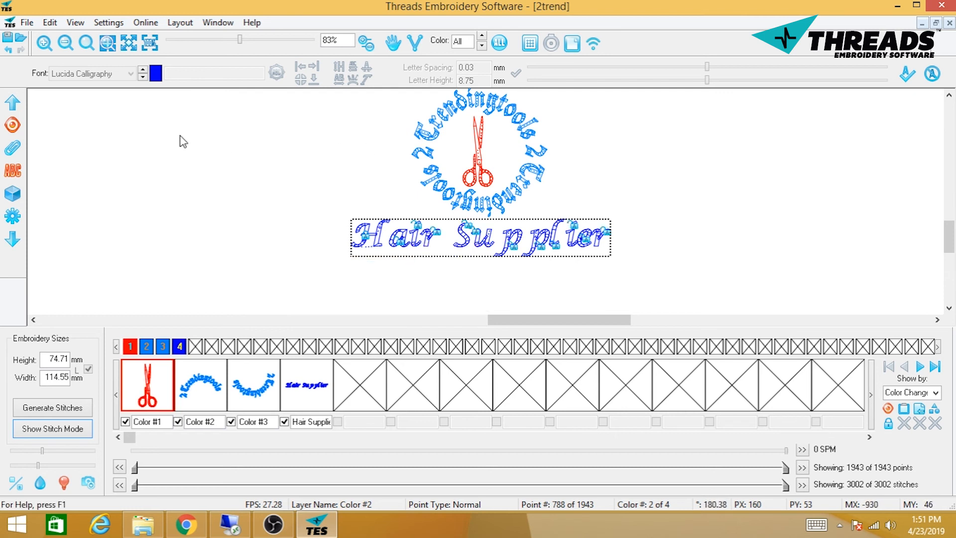
- Restrict letter movement to the horizontal direction for editing the "Hair Supplier" lettering
left_click(13, 150)
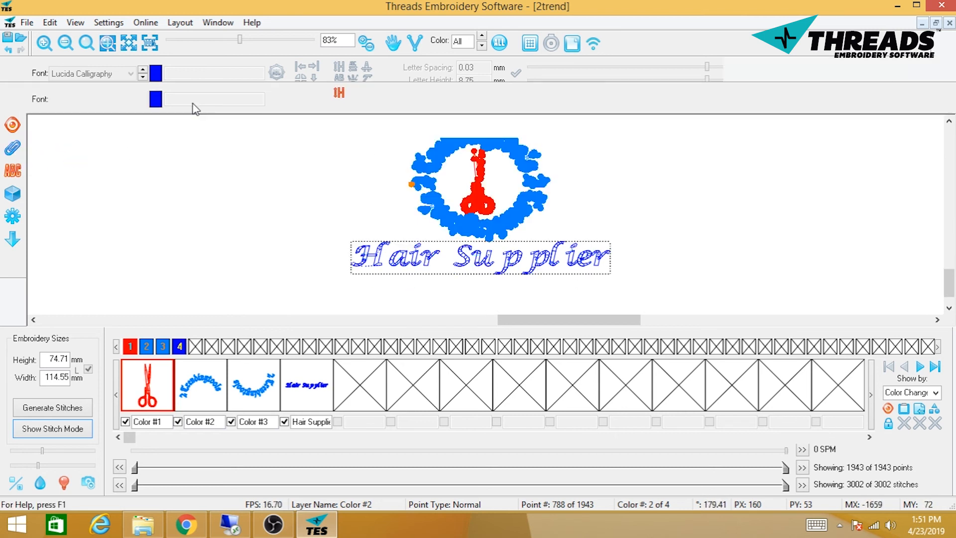
left_click(189, 75)
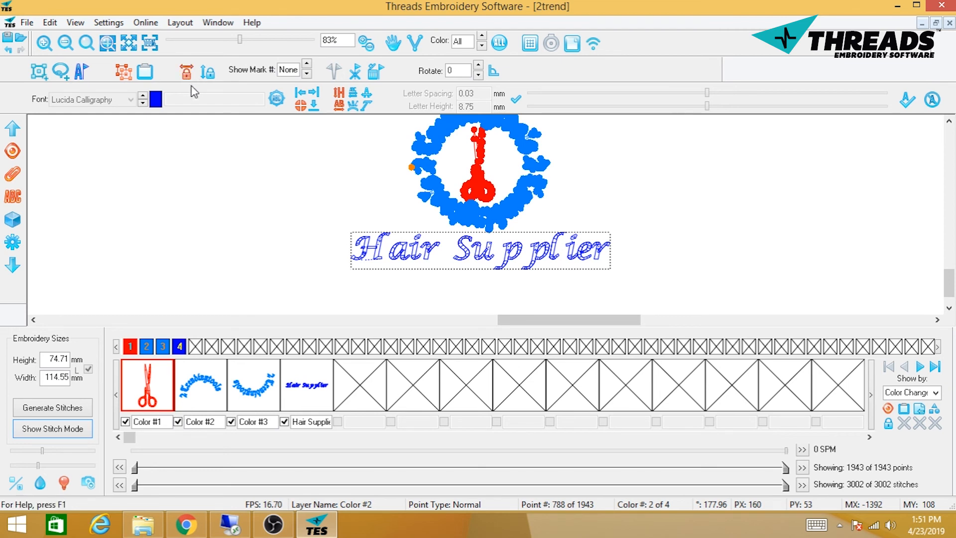
left_click(13, 175)
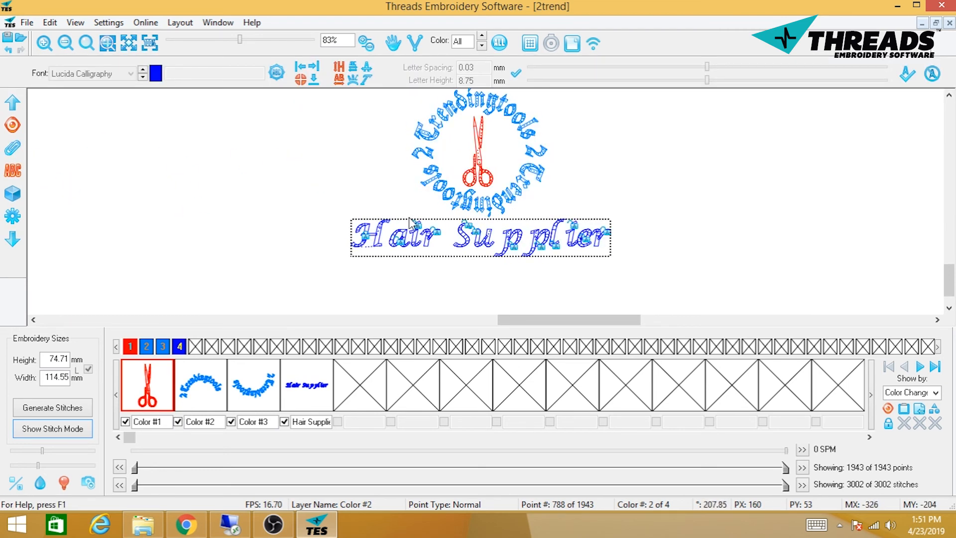
- Shift the "a" of "Hair" and the letters after it slightly closer to the "H"
left_click(399, 249)
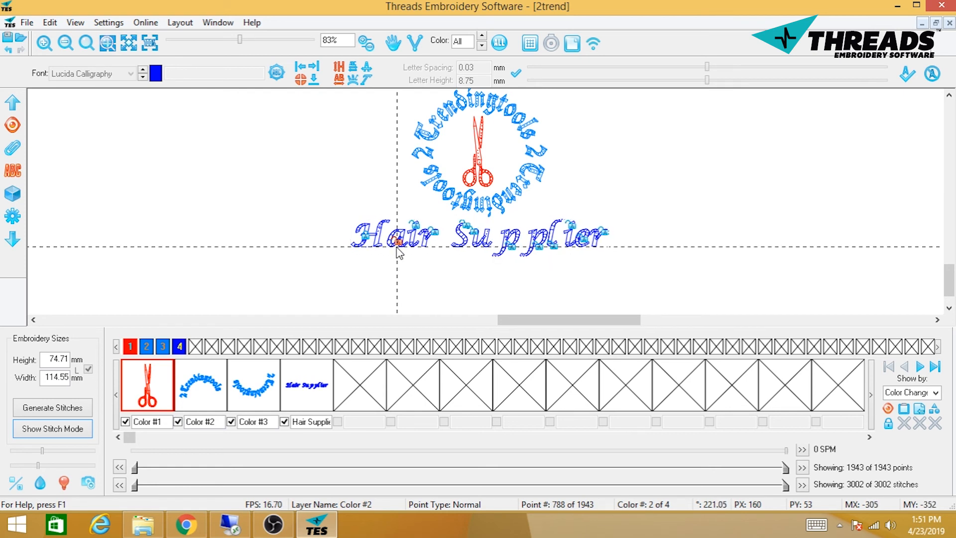
right_click(396, 242)
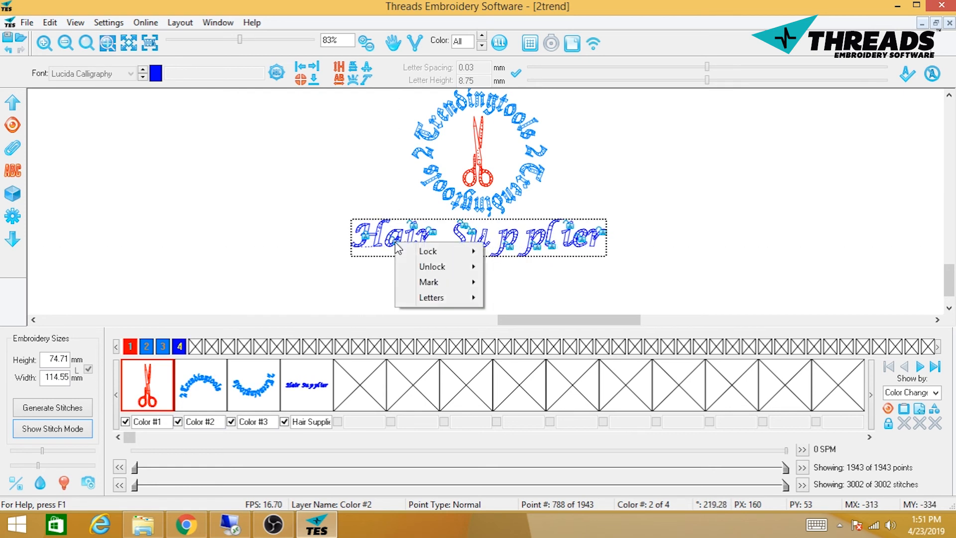
mouse_move(416, 250)
left_click(523, 263)
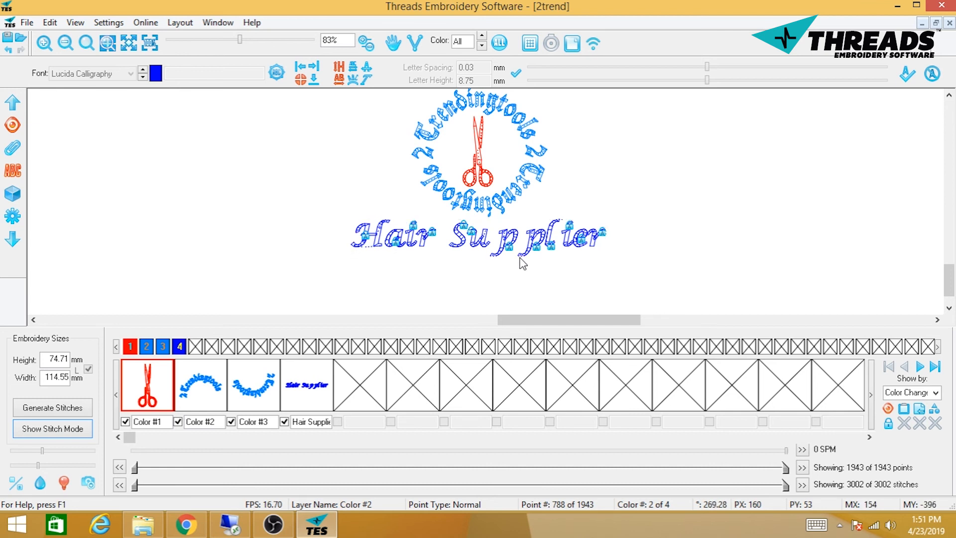
- Unlock all letters after the first "p" of "Supplier" and close up the gaps between the remaining letters
left_click(513, 257)
right_click(511, 248)
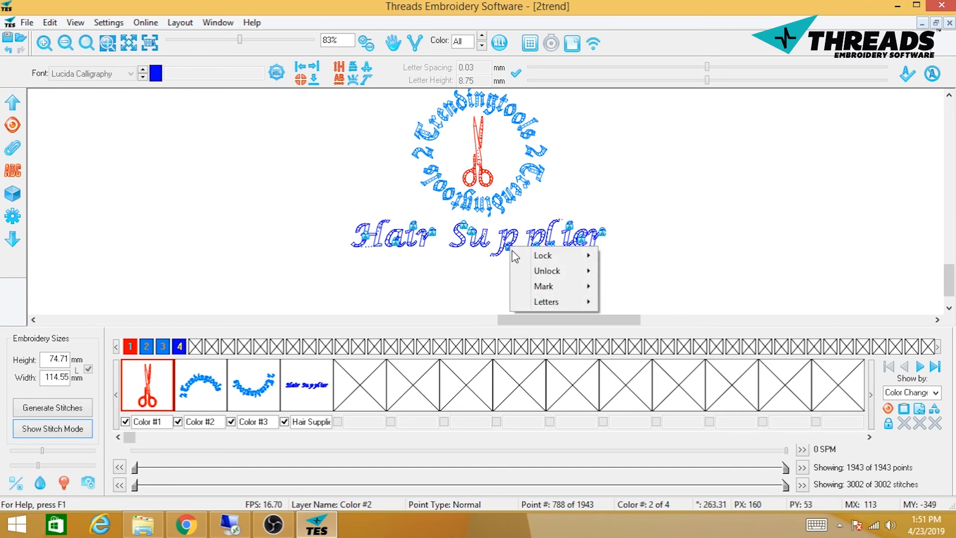
mouse_move(522, 255)
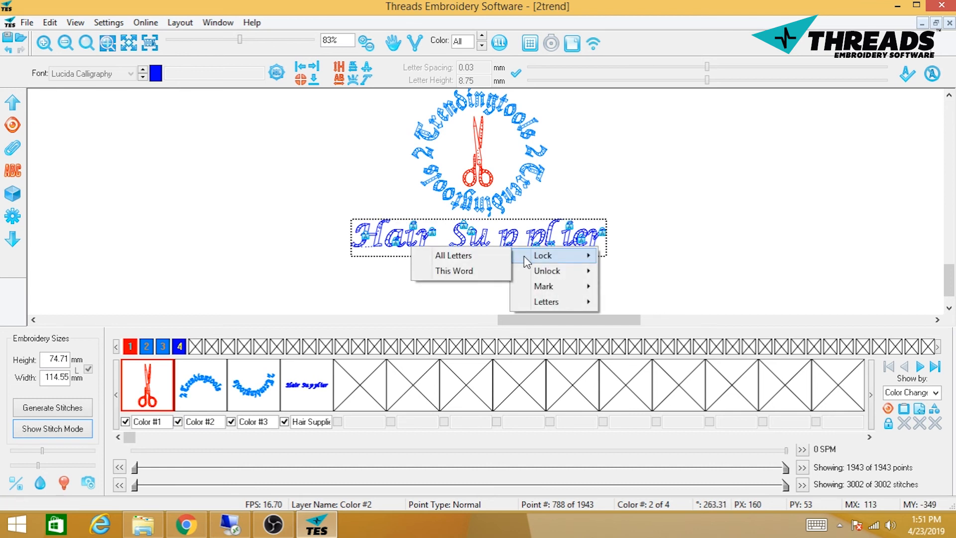
mouse_move(536, 271)
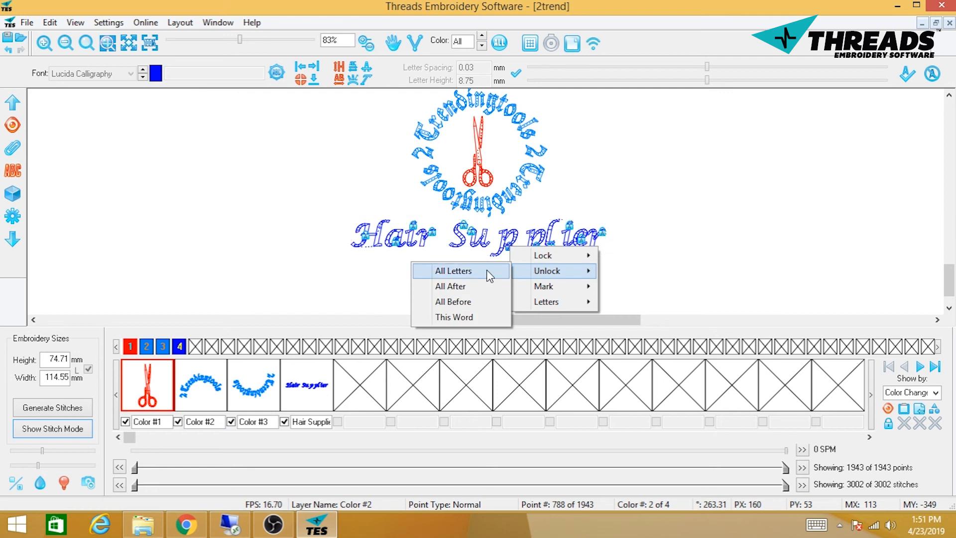
left_click(486, 285)
mouse_move(511, 253)
left_mouse_down()
mouse_move(500, 252)
mouse_move(522, 253)
left_mouse_up()
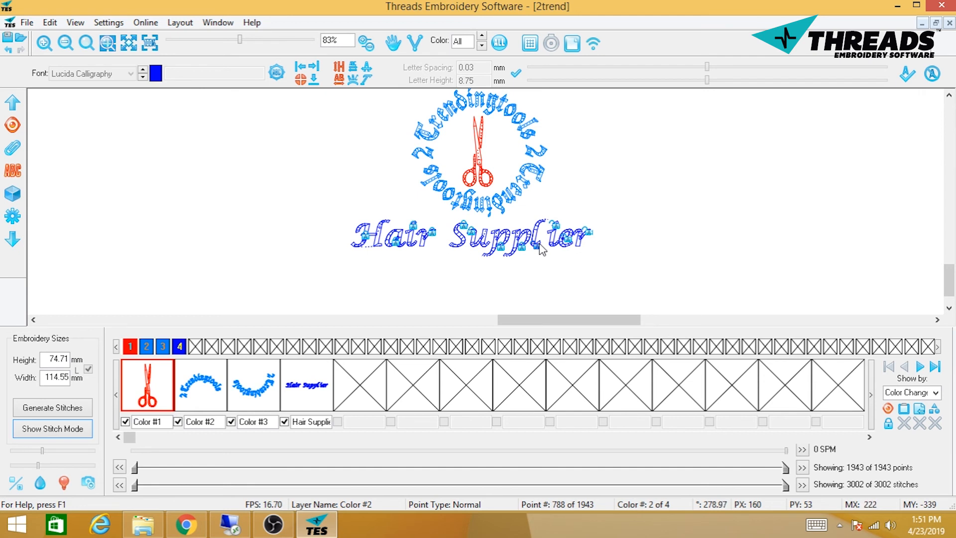
left_click_drag(558, 230, 551, 226)
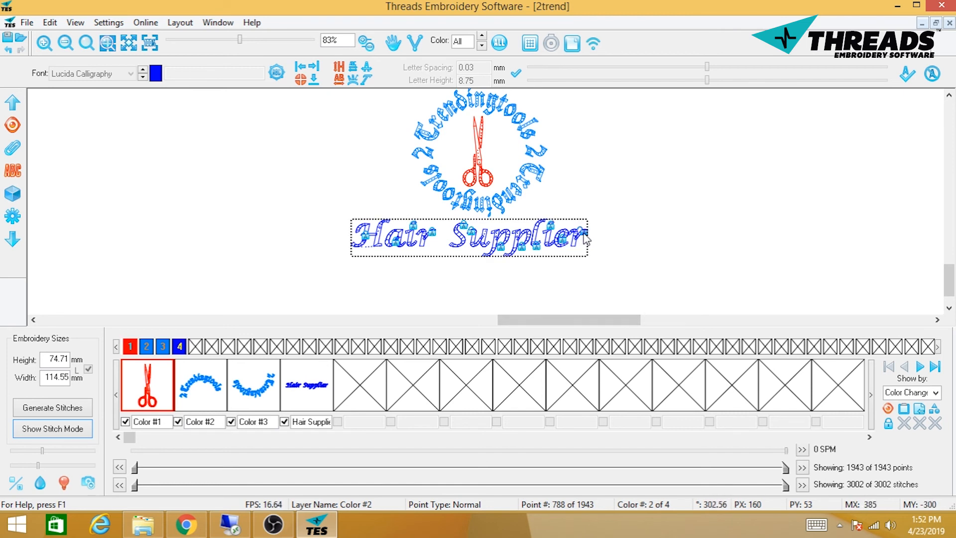
- Select the whole "Hair Supplier" lettering and move it horizontally until it is centered below the circle
left_click(65, 44)
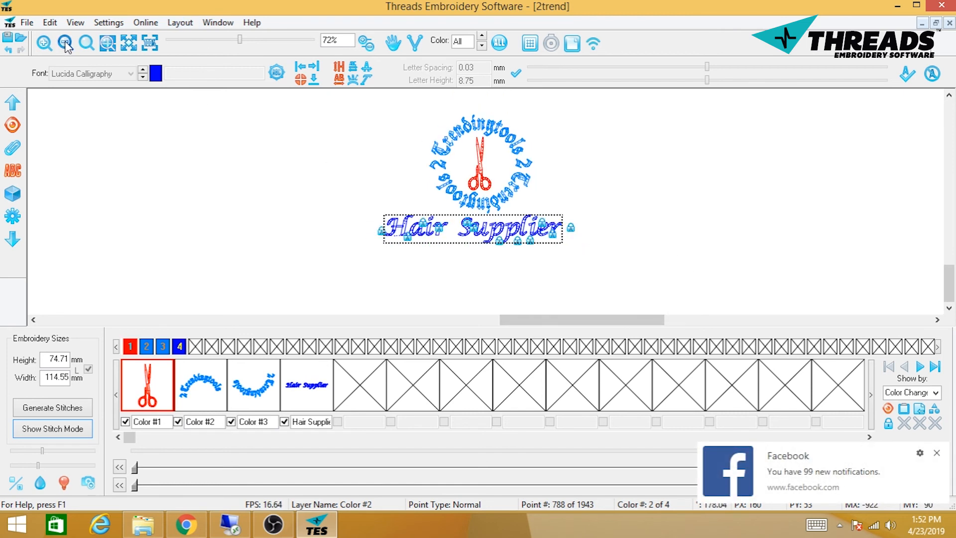
left_click(66, 43)
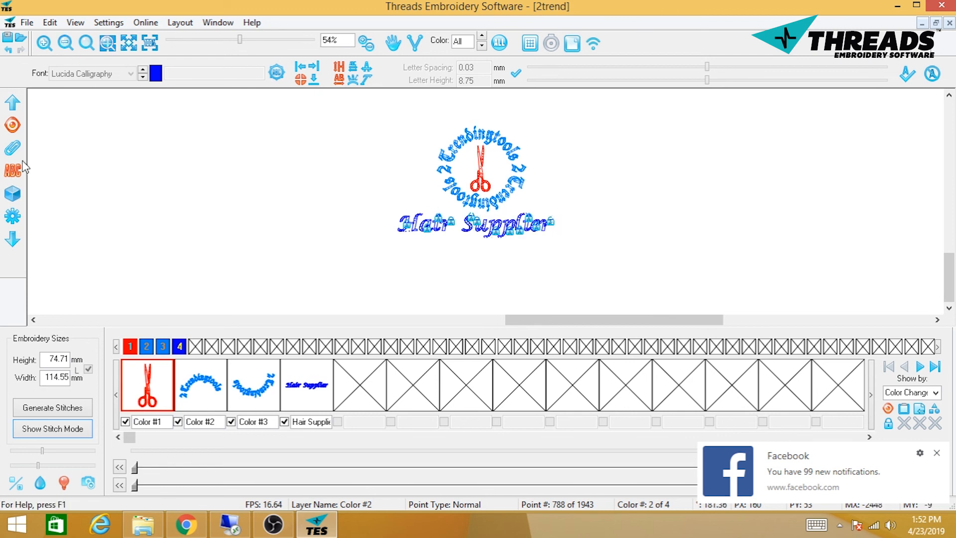
left_click(13, 150)
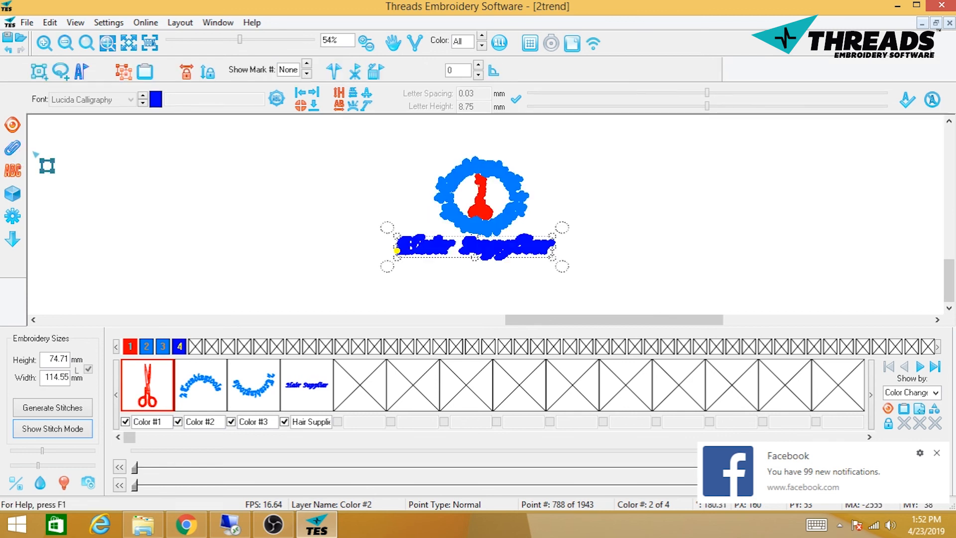
left_click(507, 240)
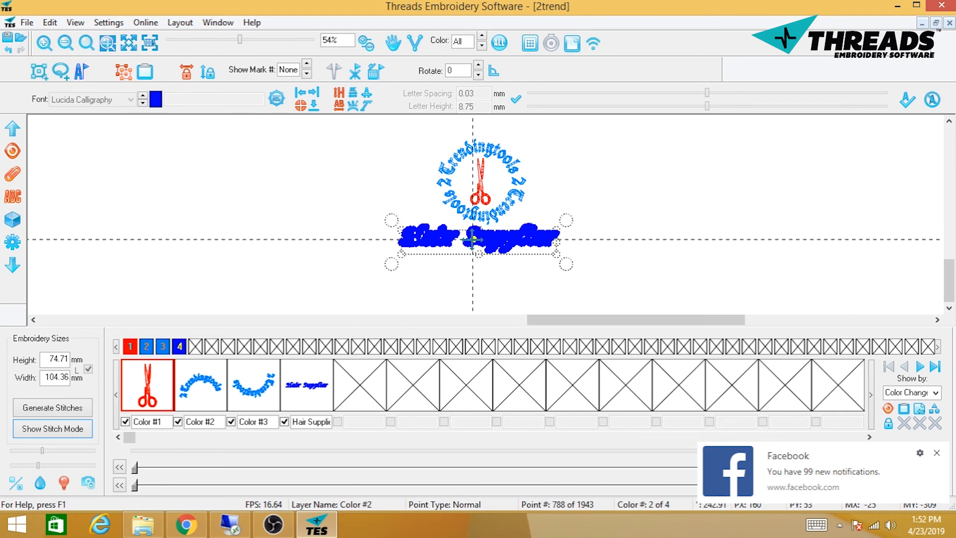
left_click_drag(476, 240, 478, 239)
left_click(368, 279)
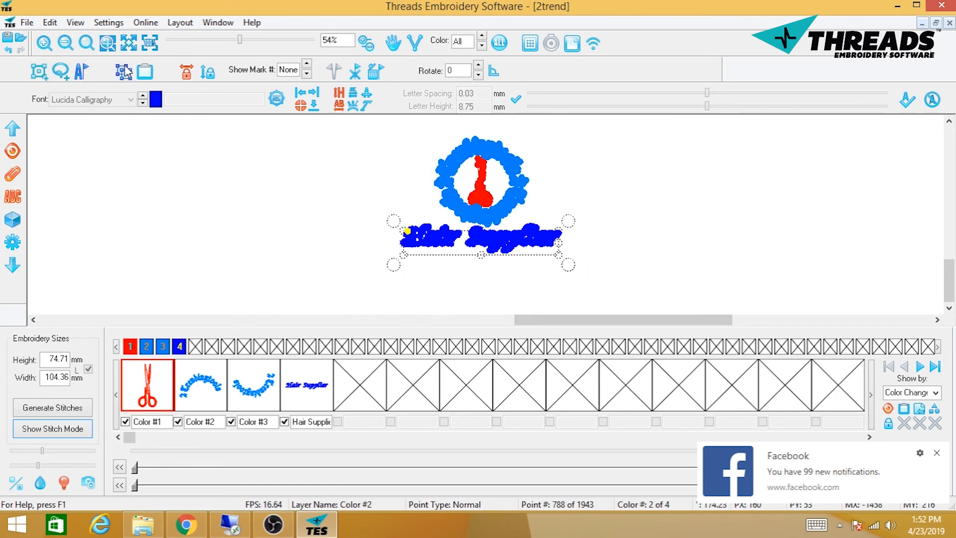
- Adjust the proportions of the "Hair Supplier" lettering for an overall design size of about 76.5 by 103.5 mm, keeping it below the circle
left_click_drag(556, 253, 557, 251)
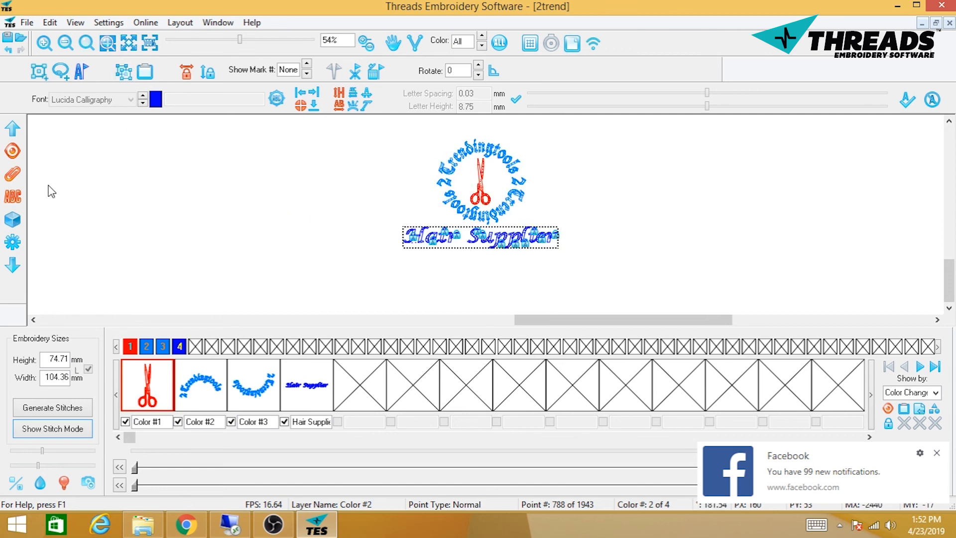
left_click(124, 72)
left_click(474, 247)
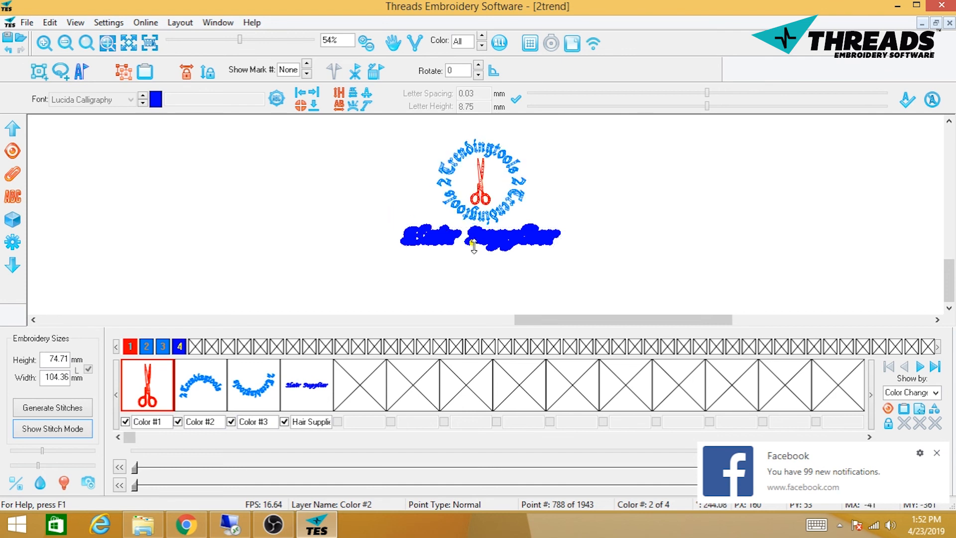
left_click_drag(480, 250, 505, 240)
left_click(500, 244)
left_click(123, 71)
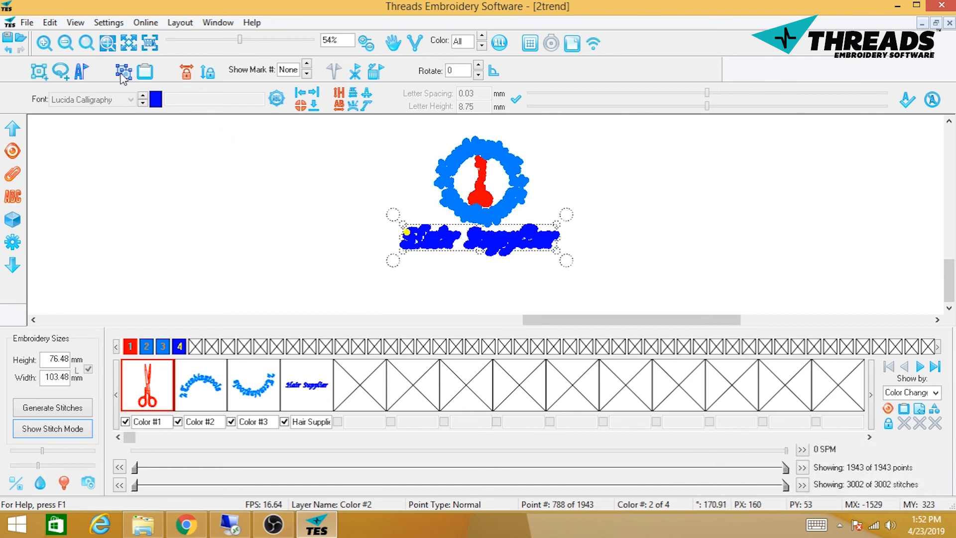
- Preview the whole design as stitches and return to the wire view
left_click(58, 430)
left_click(409, 201)
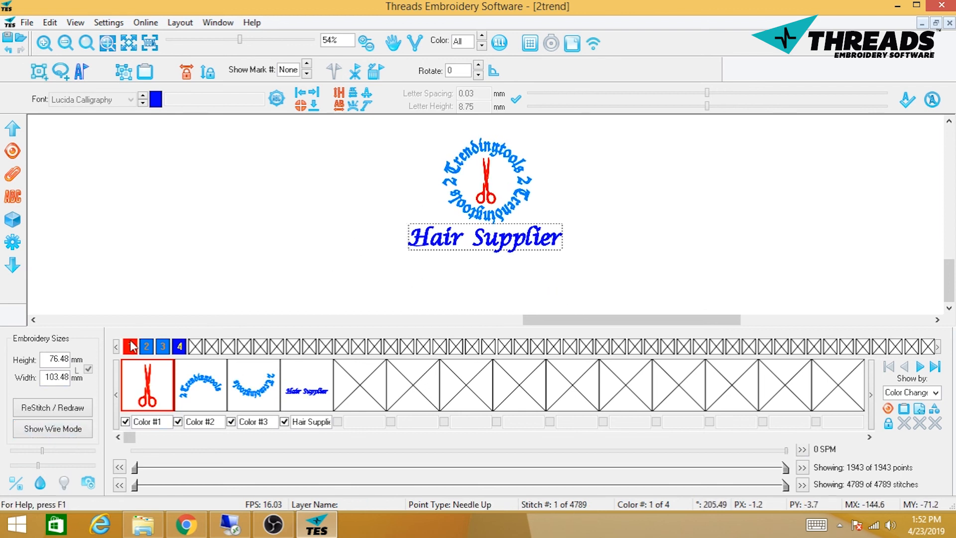
left_click(64, 429)
left_click(451, 245)
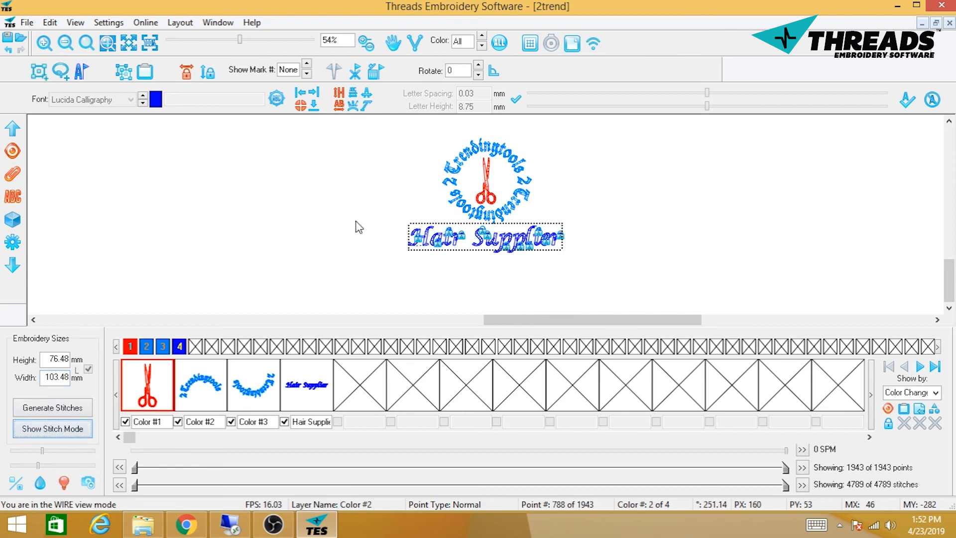
- Scale the "Hair Supplier" lettering down for an overall design width of about 80.5 mm and recenter it below the circle
left_click(124, 72)
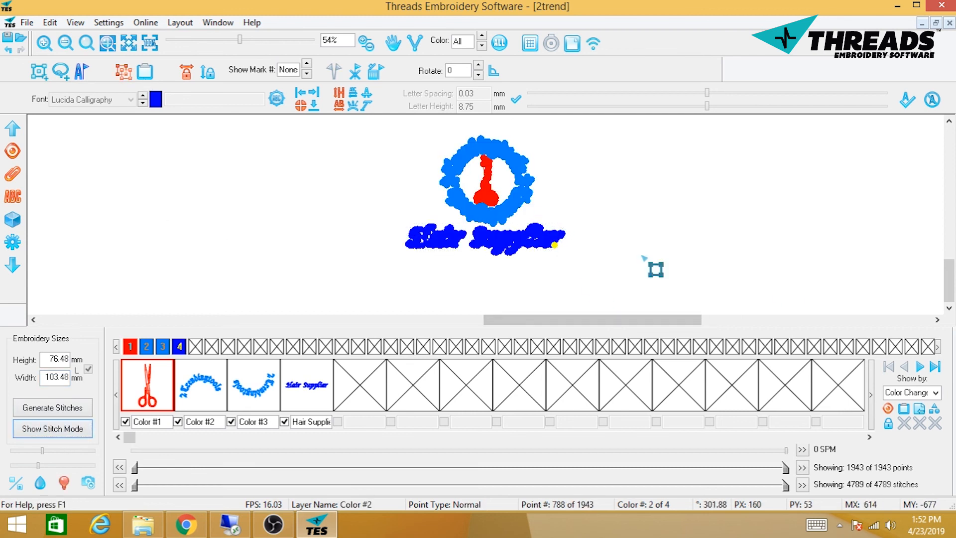
left_click(47, 47)
left_click_drag(617, 277, 560, 264)
left_click_drag(505, 254, 535, 255)
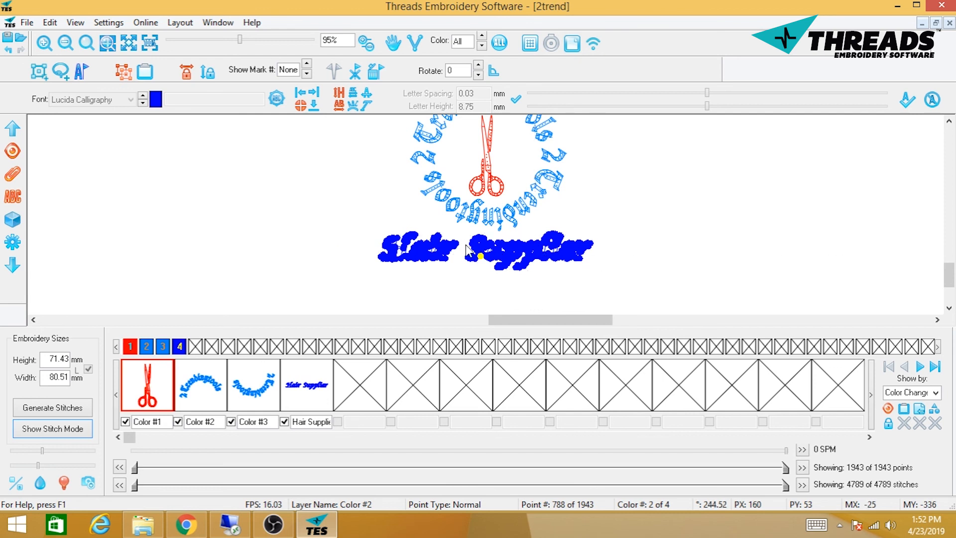
- Release the horizontal movement restriction and move the "Hair Supplier" lettering up close to the circle for an overall height of about 70 mm
left_click(120, 70)
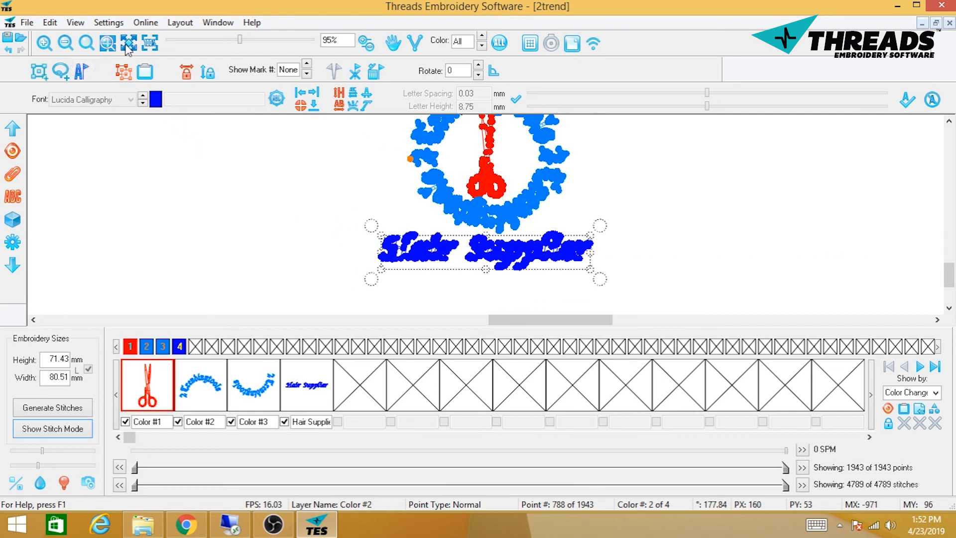
left_click(543, 255)
left_click_drag(543, 256, 533, 251)
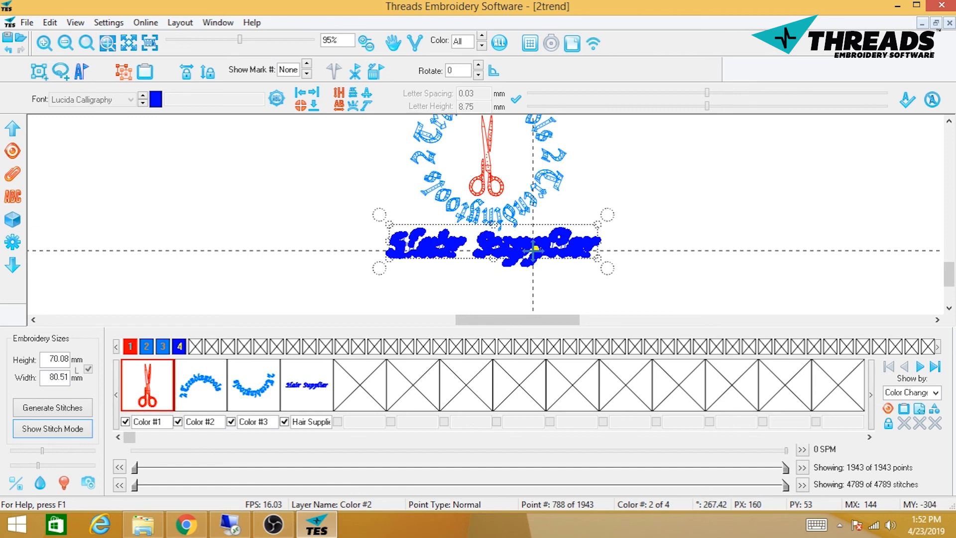
left_click(331, 171)
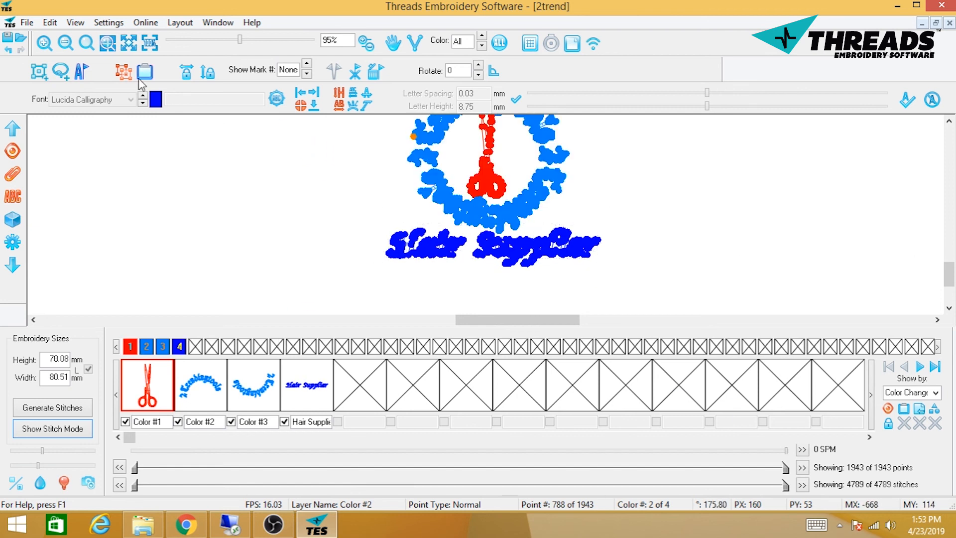
left_click(144, 72)
- Fit the design to the window and examine it as stitches in full-screen view
left_click(129, 42)
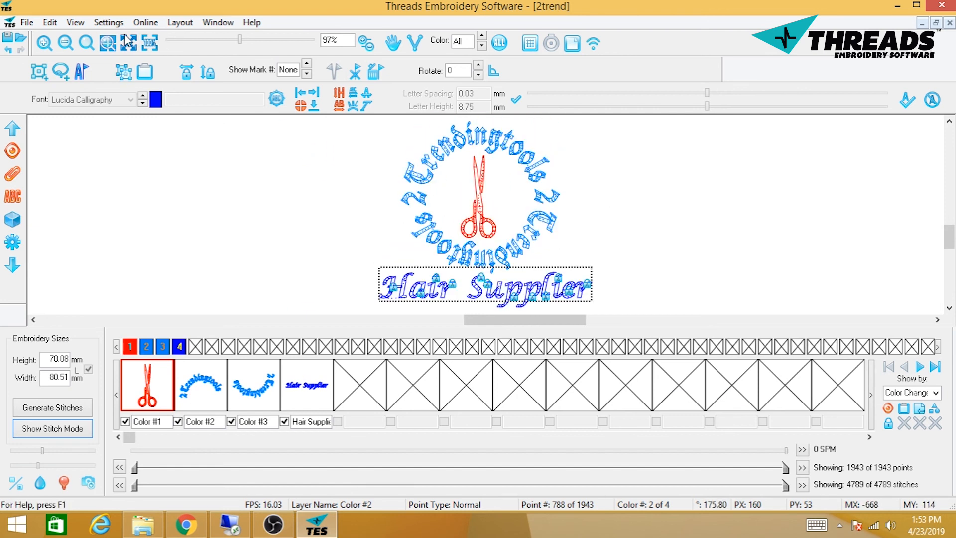
left_click(85, 428)
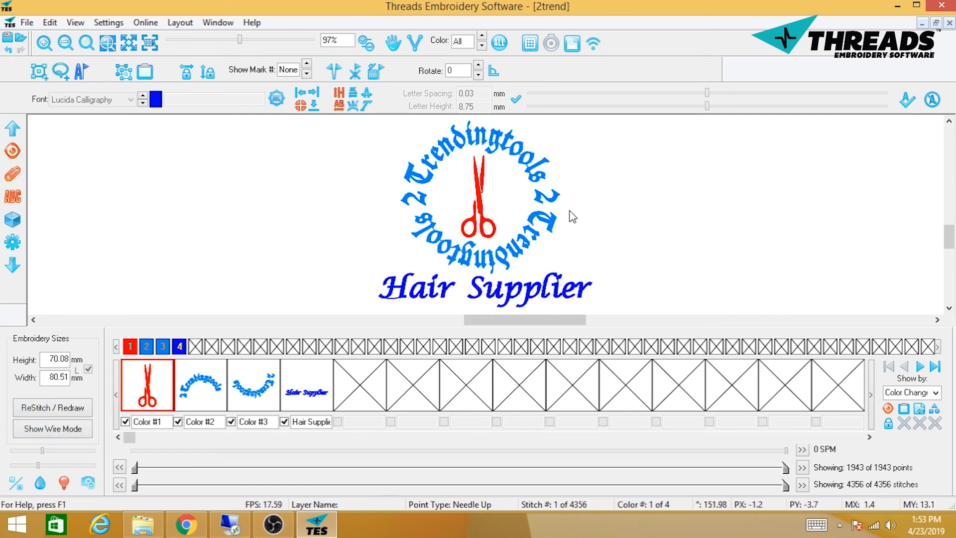
key("F11")
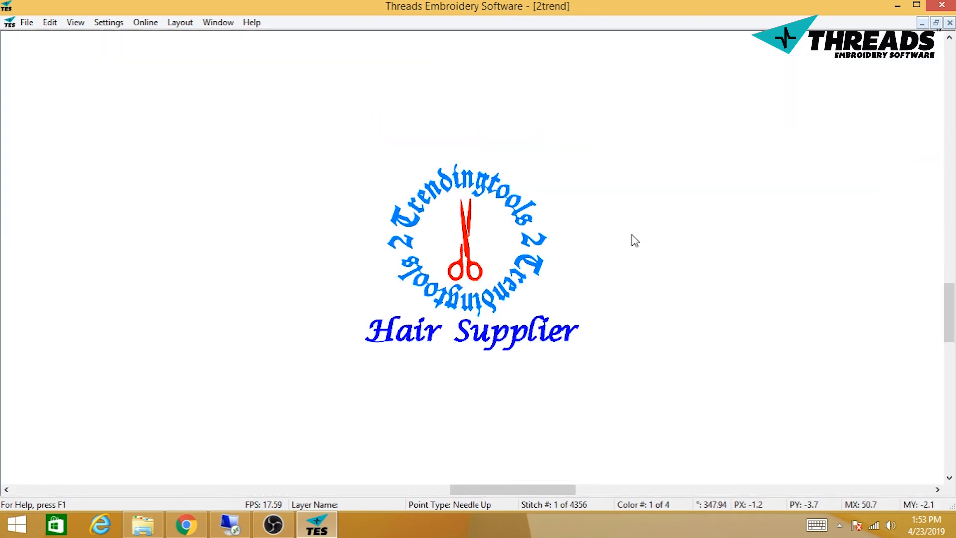